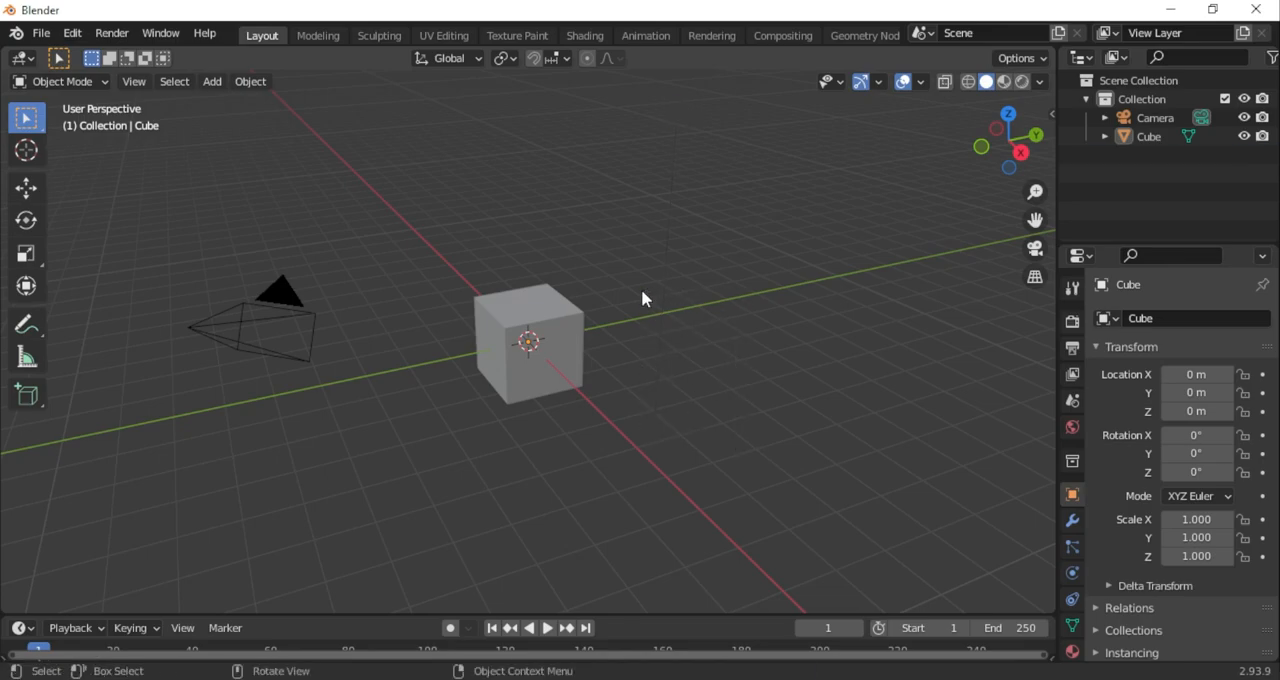
Delete the camera and switch the cube to Edit Mode in the right orthographic view
left_click(292, 340)
key("Delete")
middle_click_drag(654, 377, 601, 332)
scroll(601, 332, "up", 3)
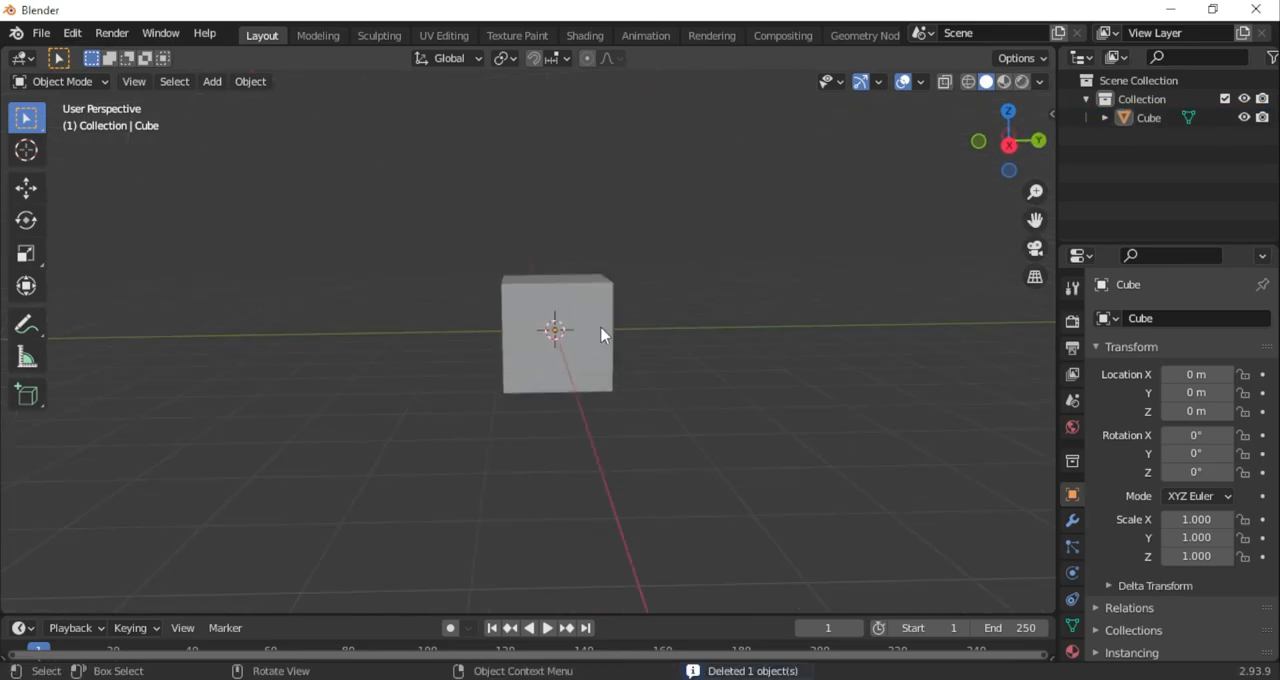
left_click(104, 83)
left_click(111, 127)
left_click(1009, 144)
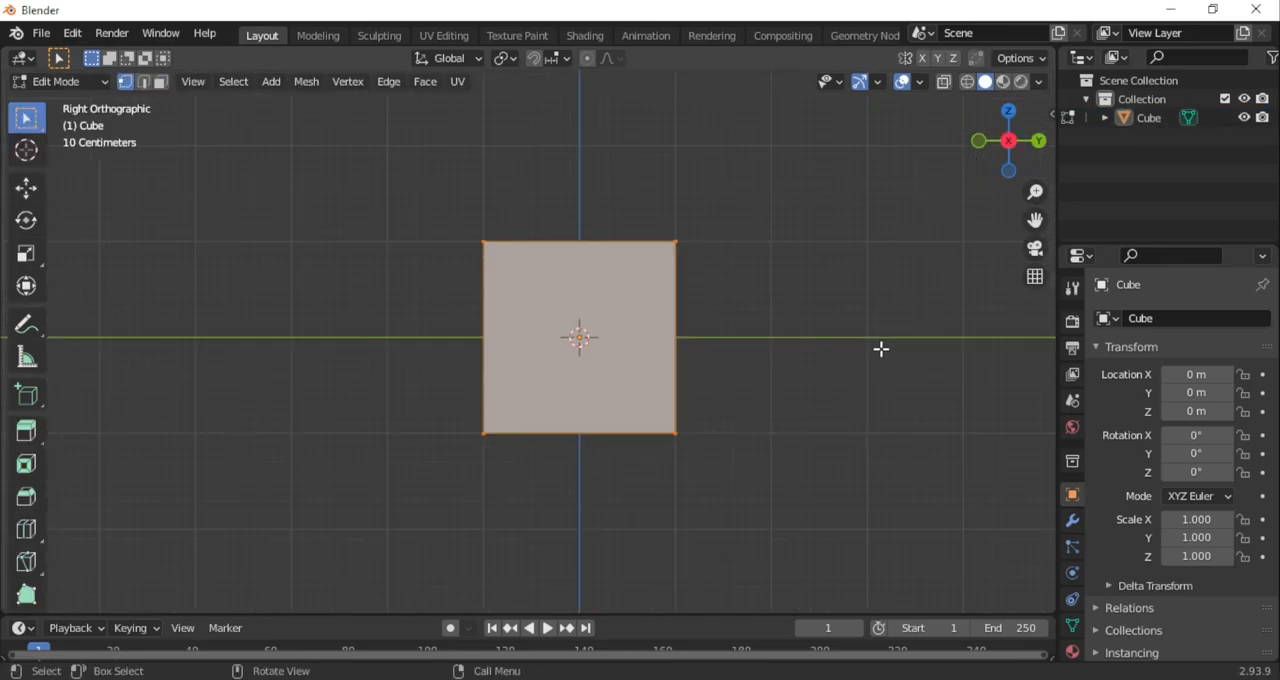
Add a Subdivision Surface modifier to the cube
left_click(1072, 524)
left_click(1180, 318)
scroll(924, 560, "down", 2)
left_click(920, 607)
With X-ray on, move the cube's lower front vertices downward in the right side view
left_click(26, 188)
middle_click_drag(640, 380, 720, 350)
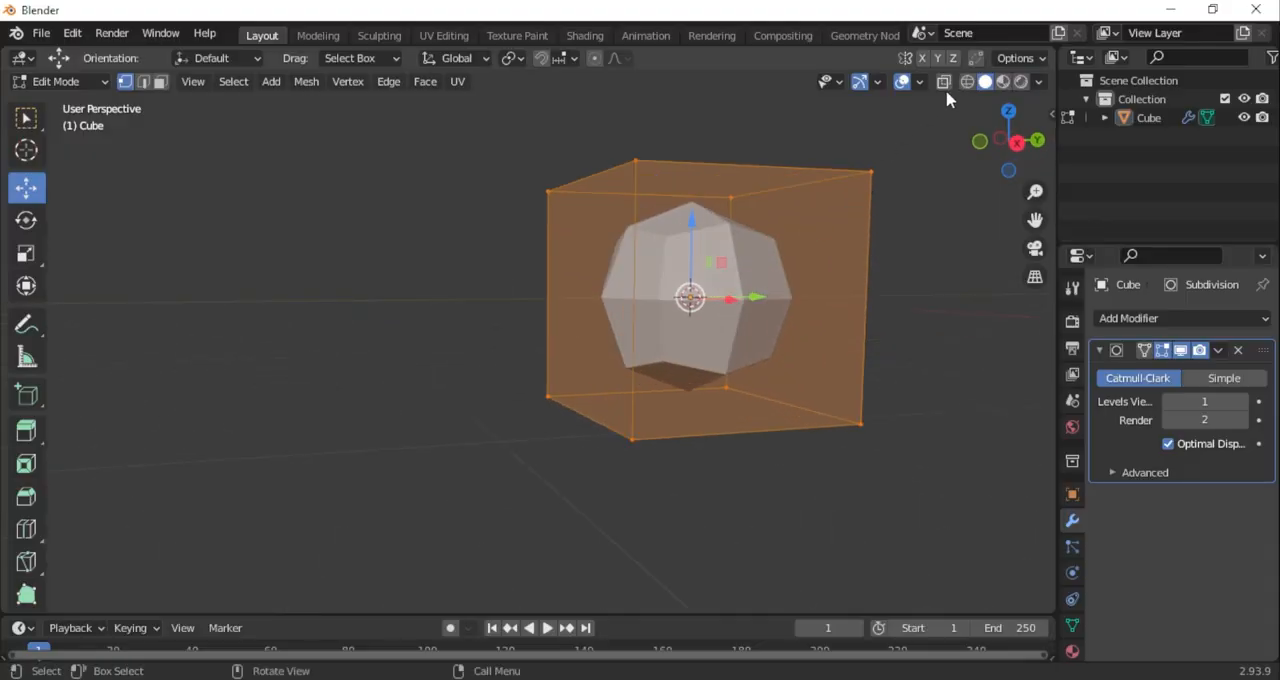
left_click(944, 83)
middle_click_drag(800, 300, 760, 330)
left_click(1009, 144)
scroll(829, 290, "up", 3)
scroll(829, 290, "down", 3)
left_click_drag(490, 368, 566, 478)
left_click_drag(529, 345, 531, 438)
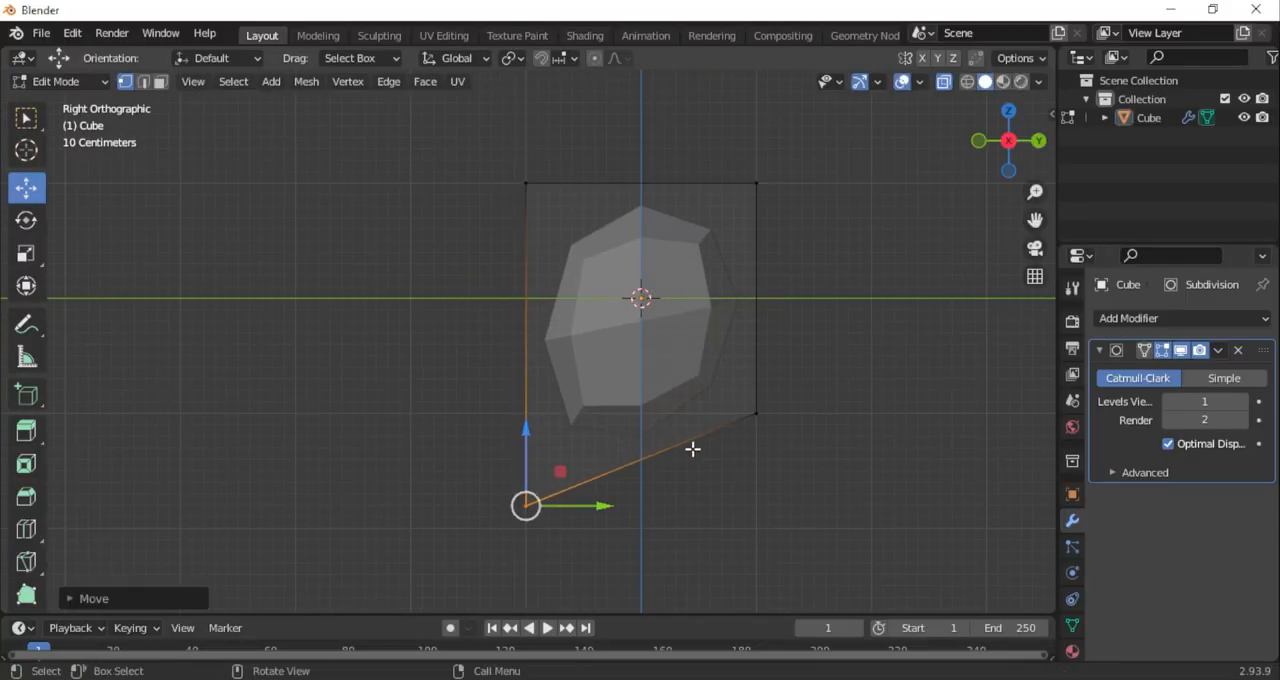
Set the Subdivision modifier's viewport levels to 2 and enable X-axis mirror editing
middle_click_drag(663, 449, 630, 340)
middle_click_drag(590, 110, 692, 400)
left_click(1243, 402)
left_click(922, 59)
Narrow the front of the head shape by moving its lower front vertices inward along X
left_click_drag(510, 370, 566, 468)
mouse_move(625, 436)
middle_mouse_down()
mouse_move(671, 432)
mouse_move(646, 440)
middle_mouse_up()
left_click_drag(615, 473, 613, 468)
middle_click_drag(617, 469, 685, 350)
In the front view, move the upper side vertices slightly outward and lower the bottom vertices a little
left_click(992, 147)
scroll(600, 412, "up", 1)
left_click_drag(662, 408, 667, 409)
scroll(700, 360, "down", 1)
left_click_drag(711, 309, 560, 185)
left_click_drag(676, 258, 681, 263)
left_click_drag(672, 598, 386, 436)
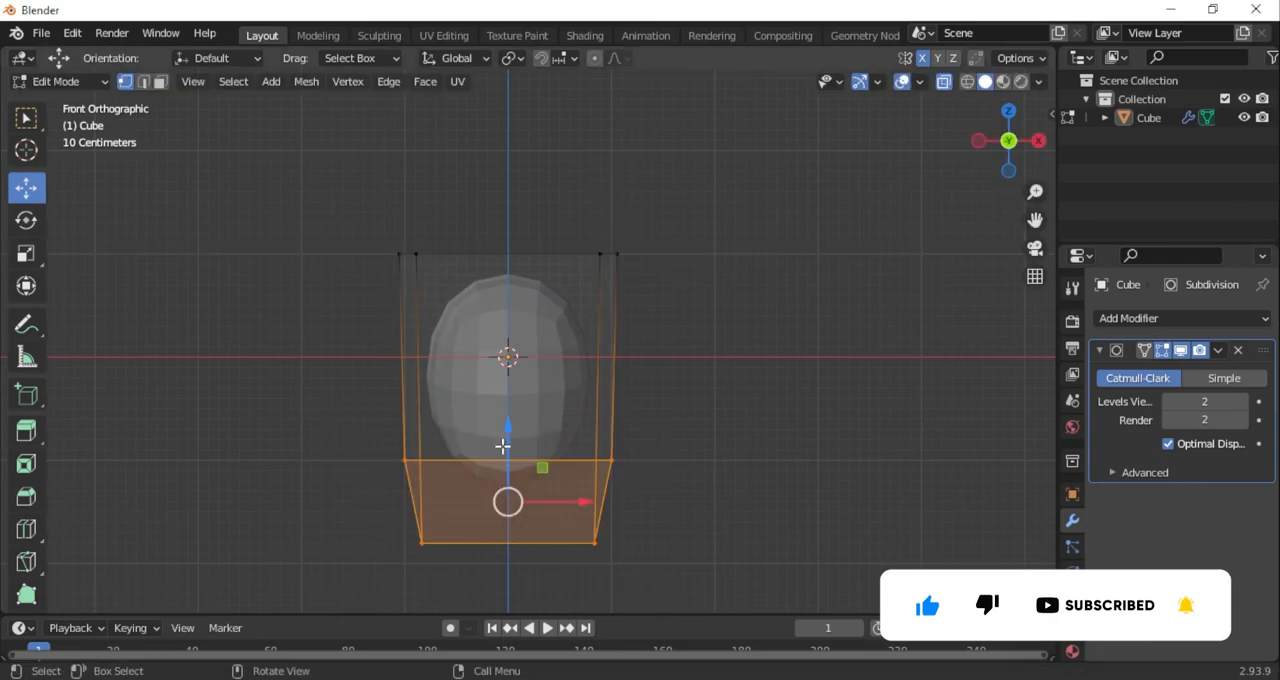
left_click_drag(508, 434, 509, 442)
Move the upper back vertices backward about 0.37 m in the right side view
middle_click_drag(540, 426, 350, 428)
left_click_drag(1035, 219, 1240, 184)
left_click(1013, 141)
left_click_drag(754, 266, 570, 123)
key("g")
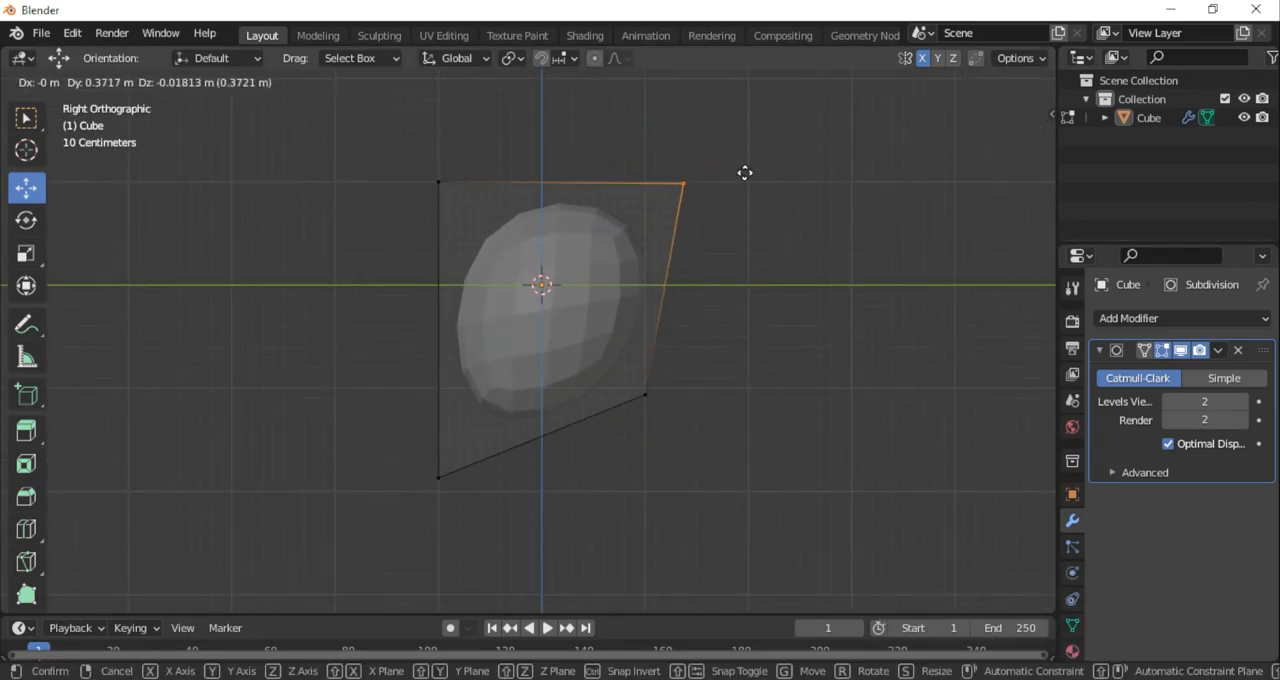
left_click(735, 176)
Inset the bottom face of the head and shift the inset face toward the back
middle_click_drag(640, 390, 597, 277)
key("3")
left_click(557, 478)
key("i")
middle_click_drag(666, 371, 681, 323)
left_click(705, 428)
left_click_drag(626, 499, 646, 496)
middle_click_drag(650, 490, 682, 430)
Resize the inset bottom face and extrude it downward to form the neck
left_click_drag(1035, 219, 1026, 108)
scroll(700, 300, "up", 2)
left_click(26, 253)
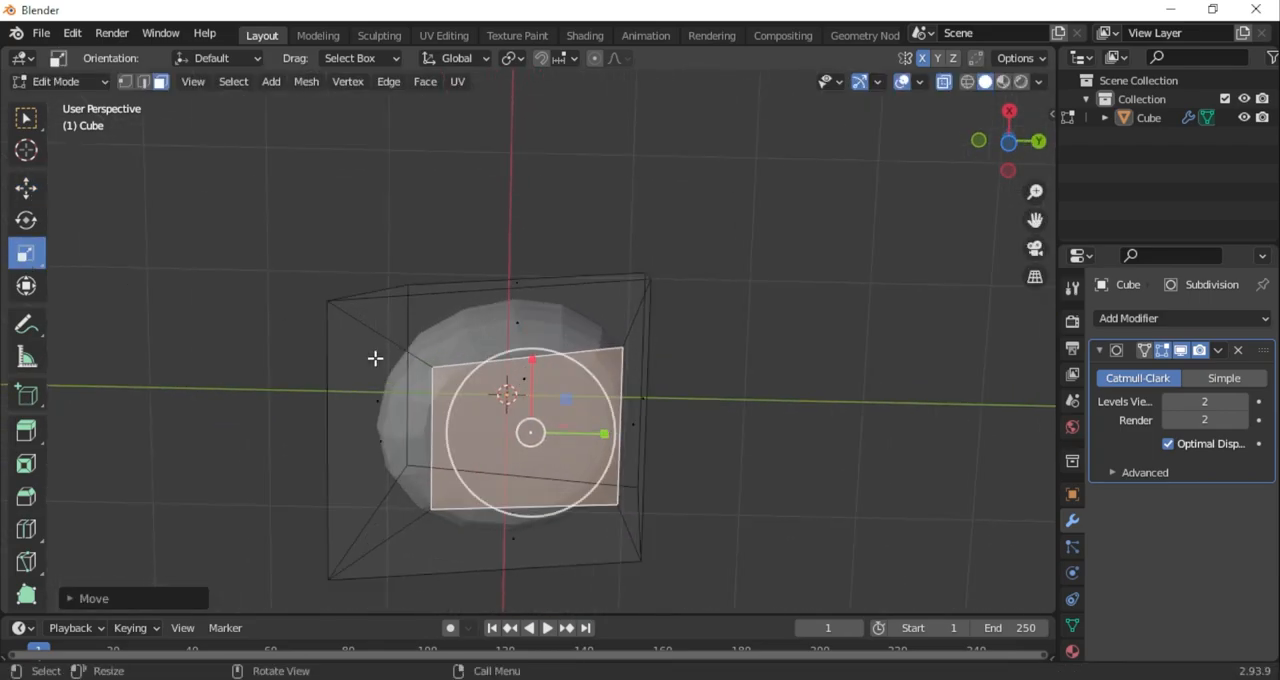
middle_click_drag(688, 399, 672, 462)
key("e")
left_click(700, 570)
Add a loop cut around the neck
middle_click_drag(590, 340, 577, 377)
key("ctrl+r")
left_click(624, 345)
left_click(626, 334)
Shape the neck in the side view by shifting its selected lower vertices slightly forward
left_click(1006, 141)
left_click_drag(771, 557, 445, 465)
left_click_drag(790, 515, 706, 423, "shift")
left_click_drag(628, 383, 613, 384)
scroll(613, 384, "down", 3)
left_click_drag(1035, 219, 1052, 376)
Move the top vertices slightly forward and down, and pull the upper back vertices backward and up
left_click_drag(375, 180, 717, 289)
left_click_drag(574, 195, 552, 221)
left_click_drag(754, 322, 580, 217)
left_click_drag(674, 218, 708, 203)
Raise the head's lower back vertices and move the lower front vertices forward and down
scroll(708, 203, "up", 2)
left_click_drag(1035, 220, 997, 104)
left_click_drag(703, 421, 585, 333)
left_click_drag(664, 337, 666, 308)
left_click(341, 476)
left_click_drag(375, 442, 340, 463)
Extend the upper front vertices forward and up, and shift the whole front of the head slightly backward
left_click_drag(1035, 220, 1105, 315)
scroll(545, 263, "down", 1)
left_click_drag(366, 166, 440, 240)
left_click_drag(443, 181, 398, 167)
scroll(601, 272, "down", 1)
left_click_drag(262, 165, 469, 614)
left_click_drag(473, 366, 490, 360)
Move the front vertices of the neck slightly backward and up
scroll(600, 330, "up", 2)
left_click_drag(1035, 220, 930, 21)
left_click_drag(508, 549, 378, 330)
mouse_move(462, 389)
left_mouse_down()
mouse_move(491, 383)
mouse_move(473, 373)
left_mouse_up()
middle_click_drag(473, 373, 384, 481)
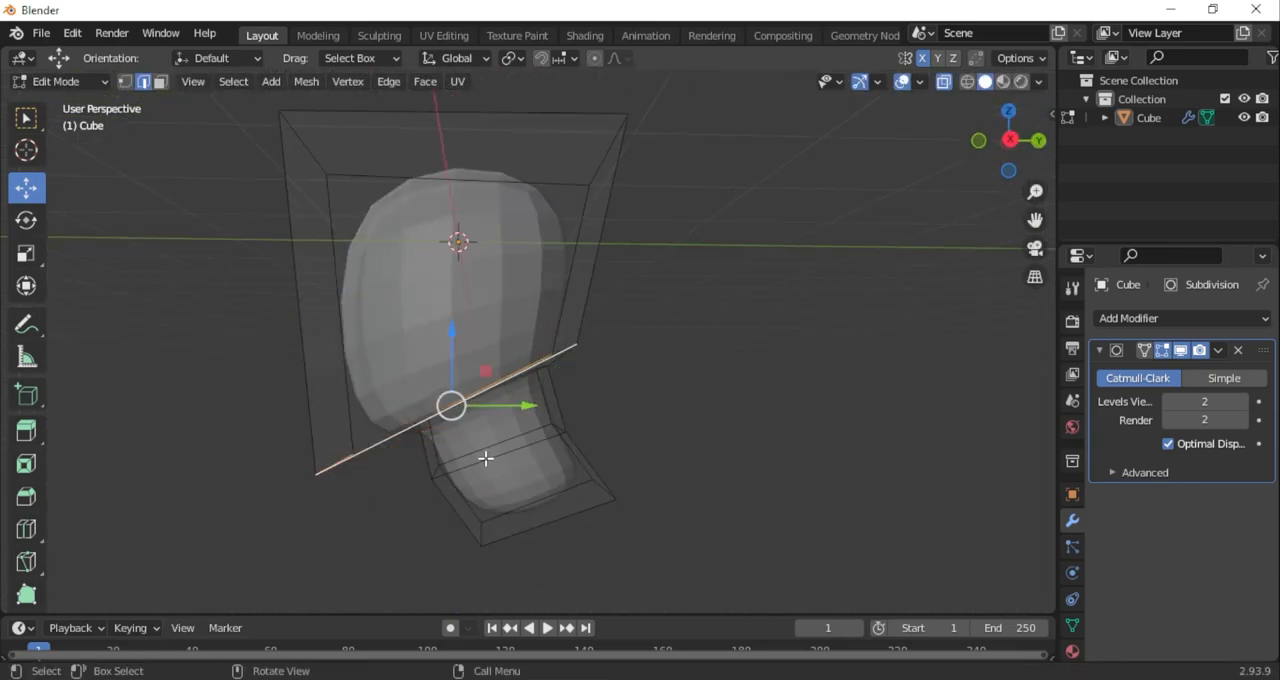
Set the mean crease of the selected lower jaw edges to 0.30
left_click(1051, 115)
middle_click_drag(760, 230, 394, 300)
middle_click_drag(309, 500, 588, 501)
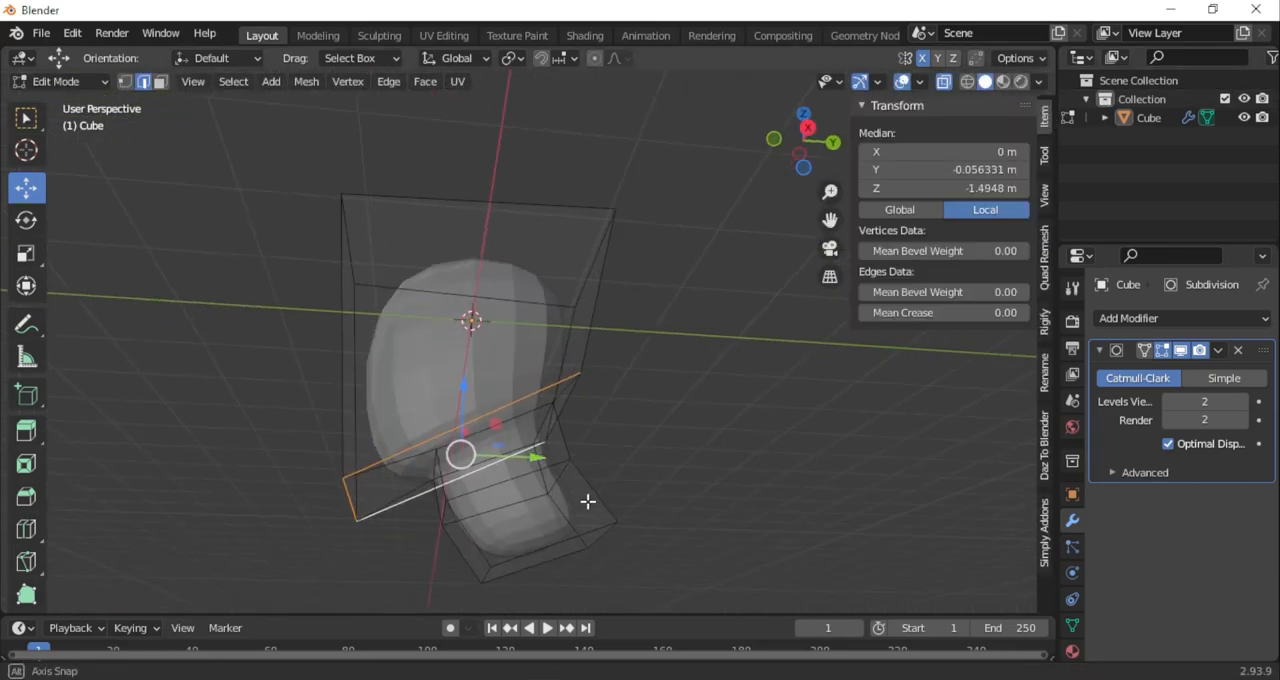
left_click_drag(922, 313, 918, 313)
middle_click_drag(606, 396, 601, 451)
left_click(919, 313)
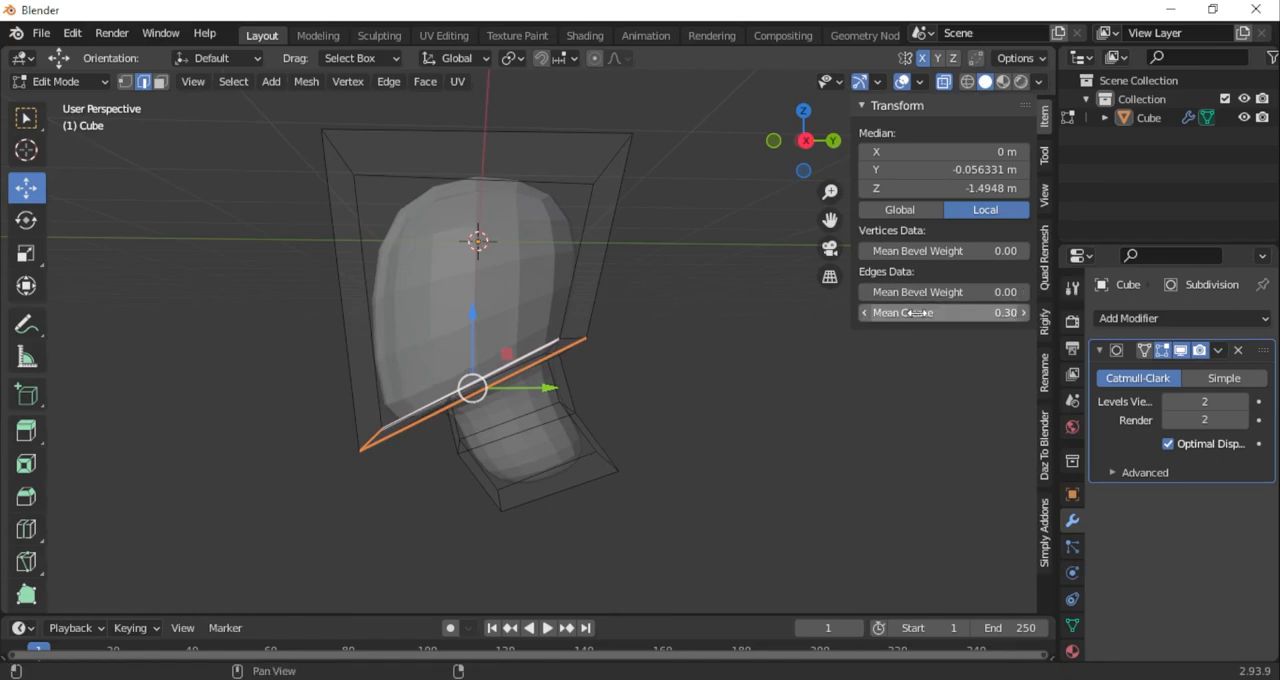
Raise the lower front vertices of the head in the side view and nudge the front neck vertices backward and down
left_click(806, 140)
left_click(754, 420)
left_click_drag(392, 542, 226, 376)
left_click_drag(377, 419, 379, 400)
scroll(434, 471, "up", 1)
left_click_drag(434, 471, 398, 402)
left_click_drag(457, 397, 464, 407)
scroll(464, 407, "down", 2)
Adjust the head's upper front edge and widen the upper corners in the front view
left_click_drag(272, 132, 392, 210)
middle_click_drag(430, 300, 650, 310)
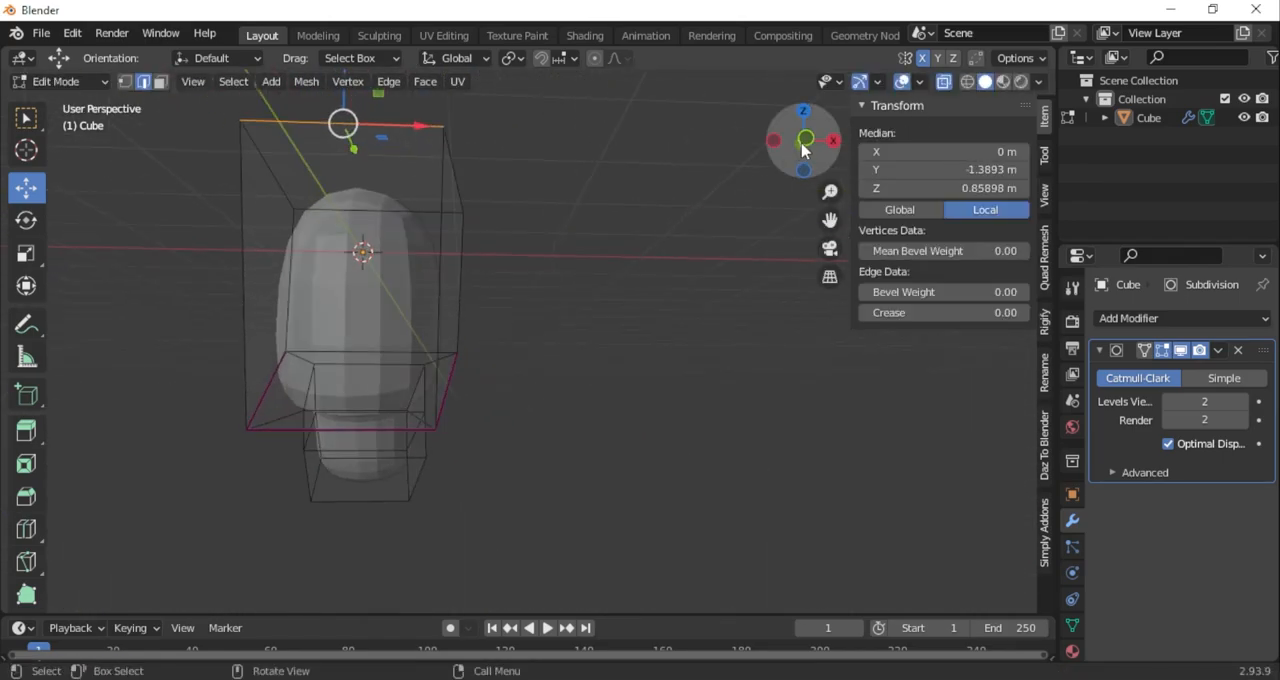
left_click(803, 145)
left_click_drag(841, 219, 926, 289)
left_click_drag(502, 175, 646, 220)
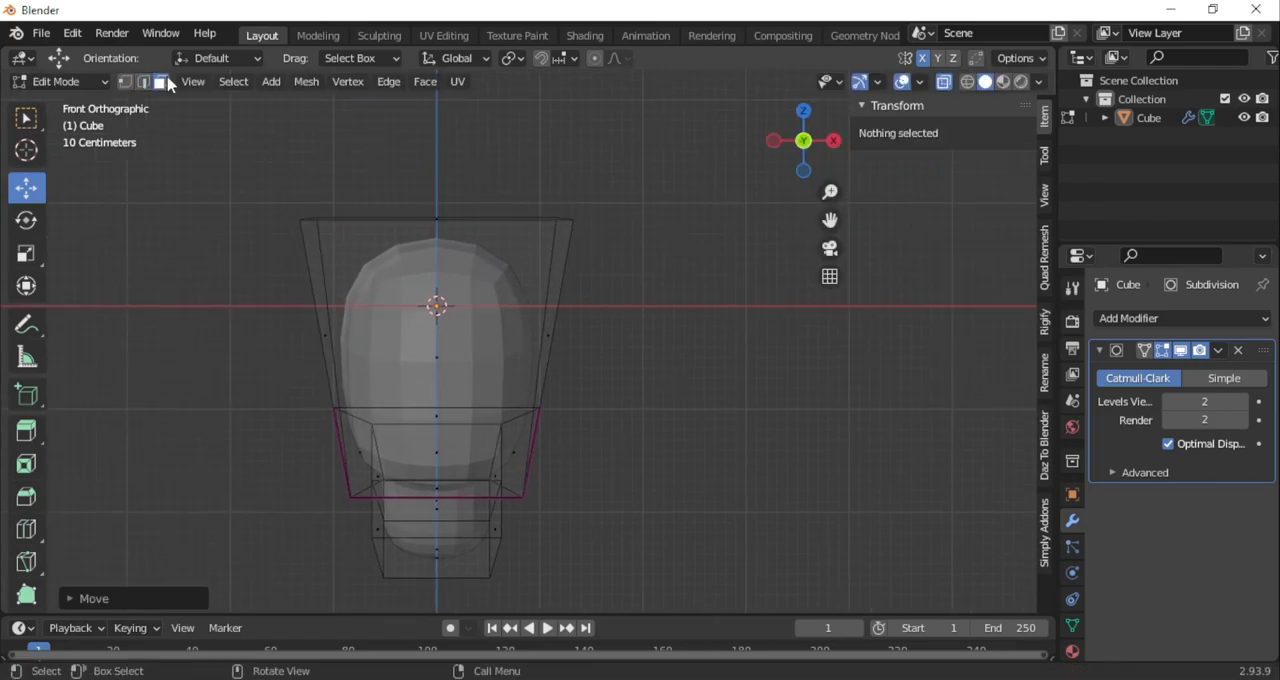
Select a side face of the head and move it slightly inward along X
left_click(163, 82)
middle_click_drag(705, 395, 593, 375)
left_click(634, 369)
left_click(781, 140)
left_click_drag(626, 338, 616, 340)
Move the front jaw corner vertices inward along X and nudge the rear jaw corner vertices
left_click(245, 200)
left_click(125, 82)
left_click(516, 497)
left_click_drag(585, 496, 569, 494)
left_click_drag(531, 406, 500, 496)
key("ctrl+z")
mouse_move(601, 408)
left_mouse_down()
mouse_move(591, 412)
mouse_move(602, 415)
left_mouse_up()
Move the upper neck vertices slightly outward along X
left_click(500, 482)
scroll(490, 517, "up", 2)
left_click_drag(556, 571, 565, 571)
middle_click_drag(515, 370, 345, 398)
Reposition the head's lower back vertices in the side view and check the shape without overlays
left_click(803, 146)
middle_click_drag(780, 380, 709, 332, "shift")
left_click_drag(652, 490, 729, 329)
middle_click_drag(729, 329, 897, 88)
left_click(897, 82)
middle_click_drag(672, 358, 430, 372)
left_click(899, 83)
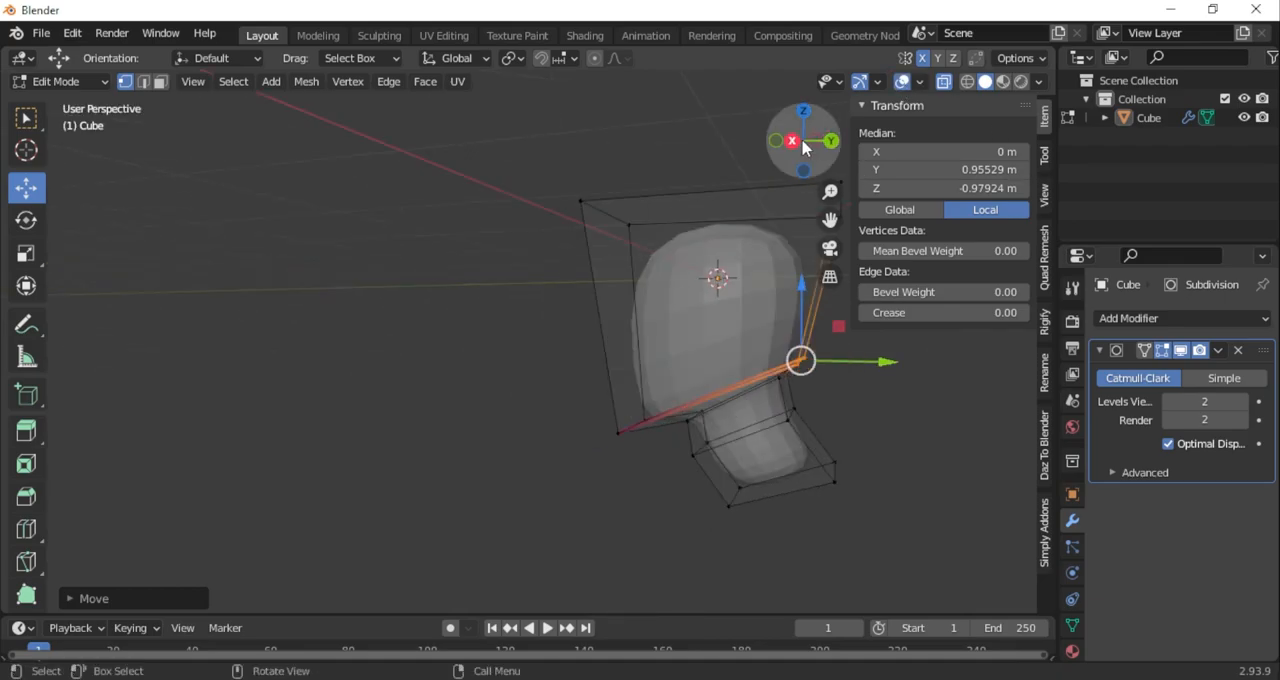
Select the front vertices of the head in the side view and move them slightly backward
left_click(811, 141)
left_click_drag(618, 140, 477, 524)
left_click_drag(633, 317, 640, 317)
left_click(455, 296)
middle_click_drag(455, 296, 670, 235)
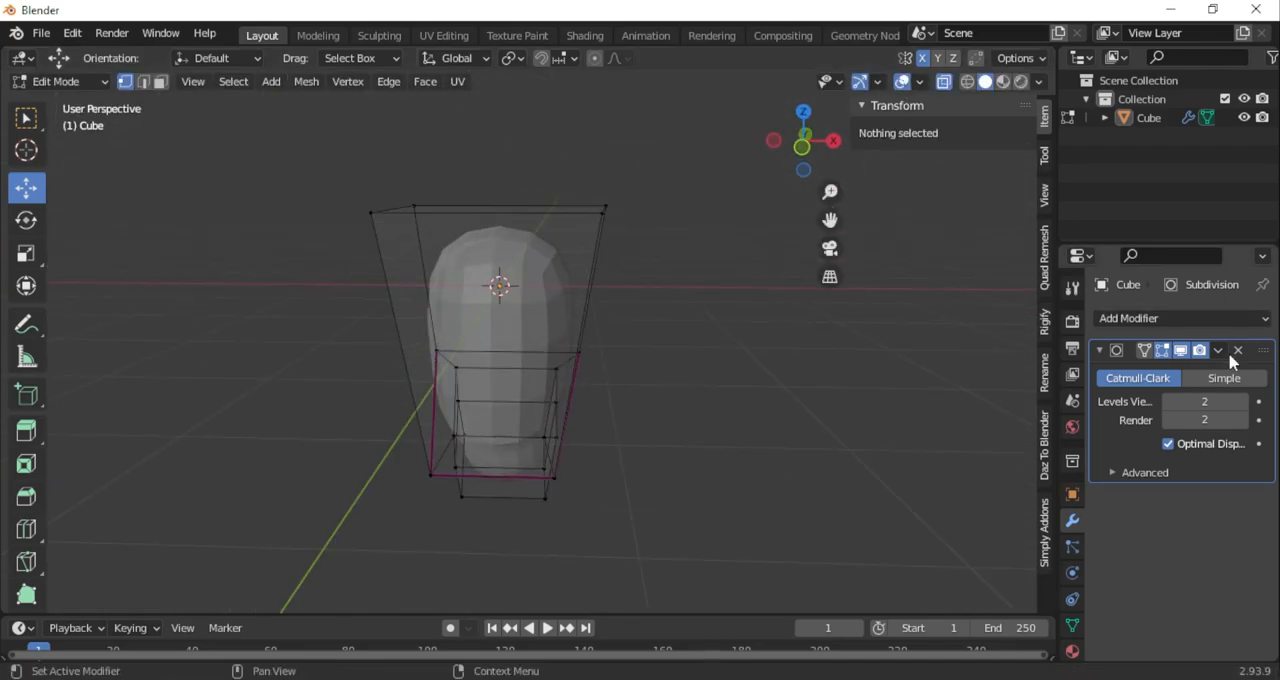
Return to Object Mode and apply the Subdivision modifier to the head
left_click(74, 82)
left_click(74, 106)
left_click(903, 82)
middle_click_drag(540, 446, 380, 437)
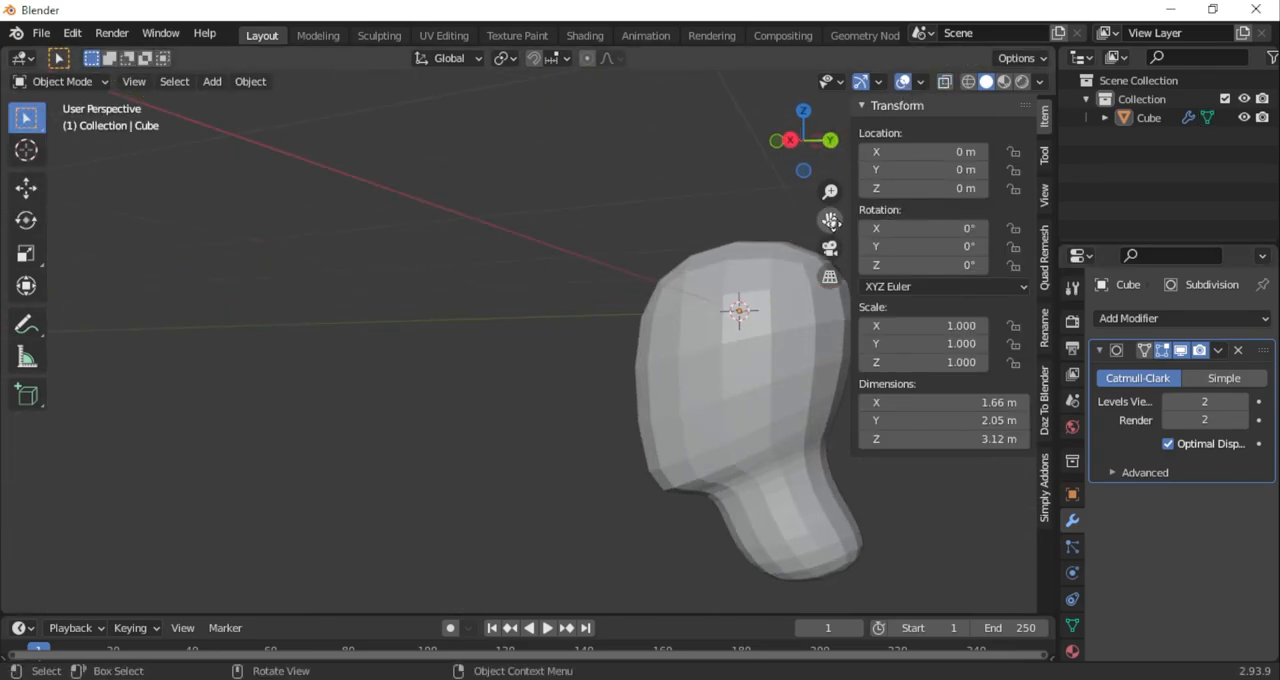
left_click_drag(830, 220, 653, 235)
left_click(1218, 350)
left_click(1150, 371)
Add a second Subdivision Surface modifier, adjust its viewport levels and apply it
middle_click_drag(560, 425, 800, 418)
left_click_drag(830, 220, 886, 204)
middle_click_drag(630, 370, 580, 376)
left_click(1184, 318)
left_click(910, 600)
left_click_drag(1185, 402, 1230, 402)
middle_click_drag(694, 440, 634, 480)
left_click(1168, 403)
left_click(1241, 402)
left_click(1218, 350)
left_click(1150, 371)
Open the Sculpting workspace and show the head in the right orthographic view
mouse_move(626, 370)
middle_mouse_down()
mouse_move(505, 393)
mouse_move(629, 384)
mouse_move(714, 399)
mouse_move(620, 418)
middle_mouse_up()
left_click(371, 38)
scroll(680, 466, "up", 3)
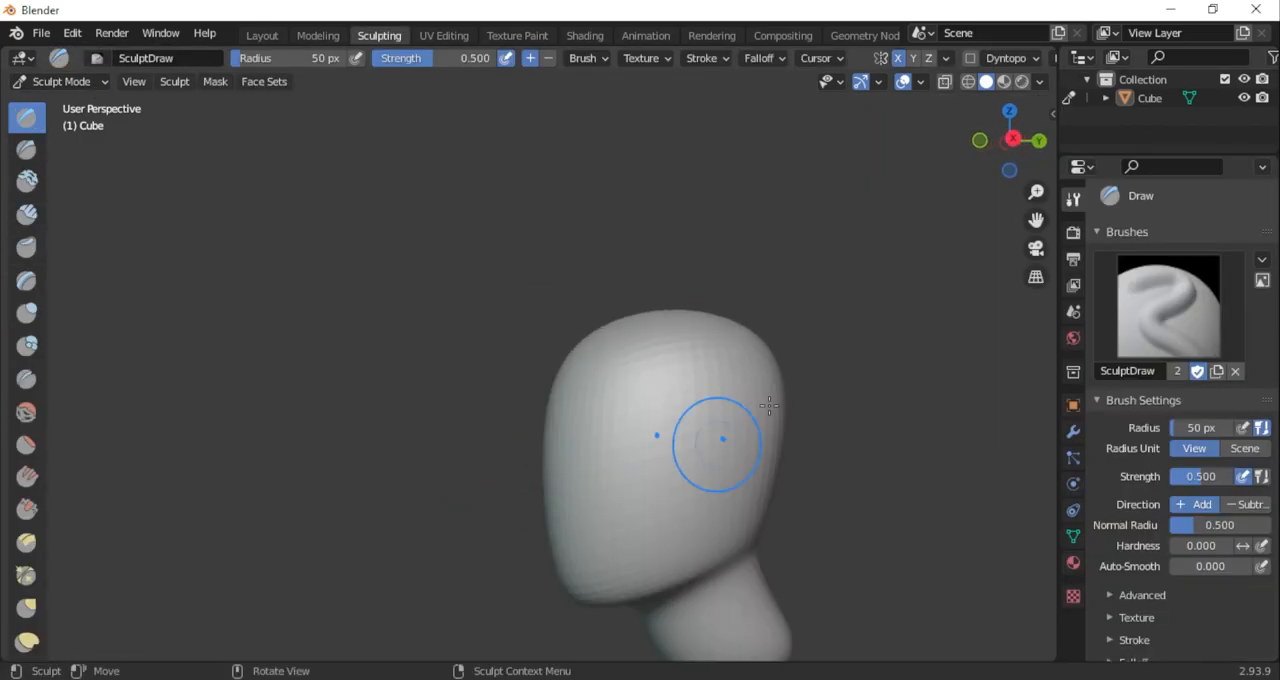
left_click_drag(1036, 220, 805, 118)
middle_click_drag(925, 262, 849, 260)
left_click(997, 139)
scroll(40, 380, "down", 5)
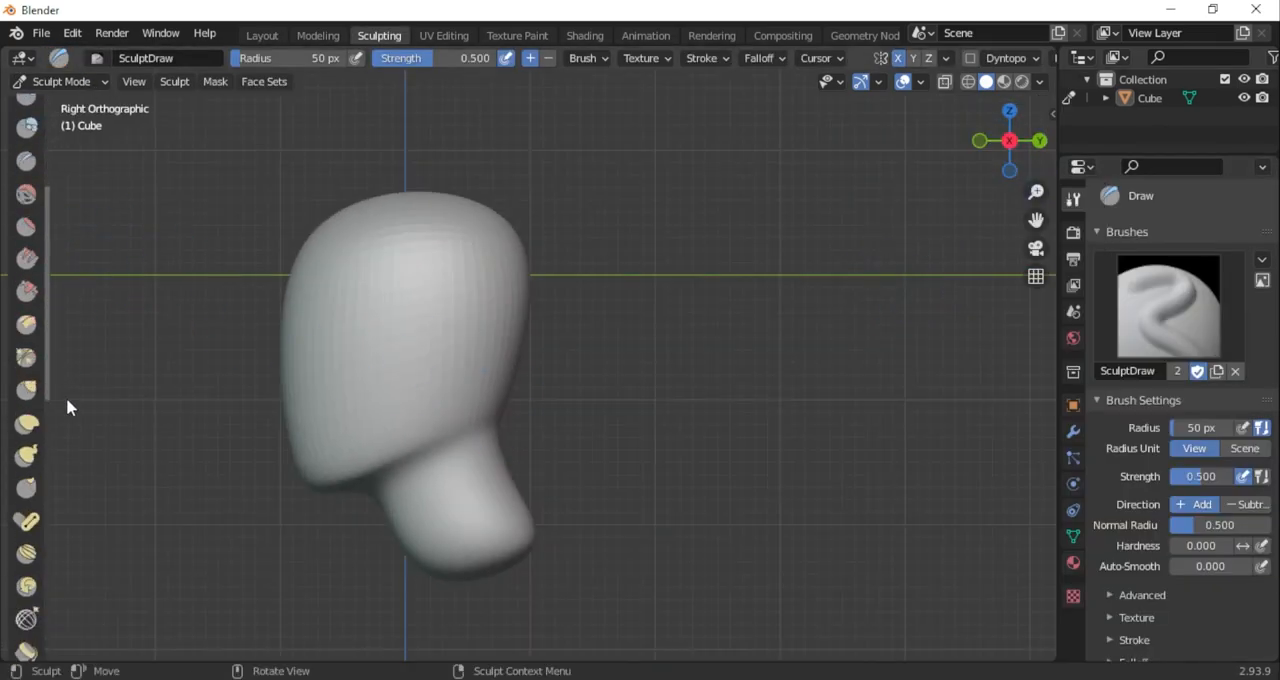
Cut the underside of the neck to a flat slanted plane with the Line Project tool
left_click(26, 471)
left_click_drag(622, 488, 520, 557)
key("space")
left_click_drag(893, 305, 627, 428)
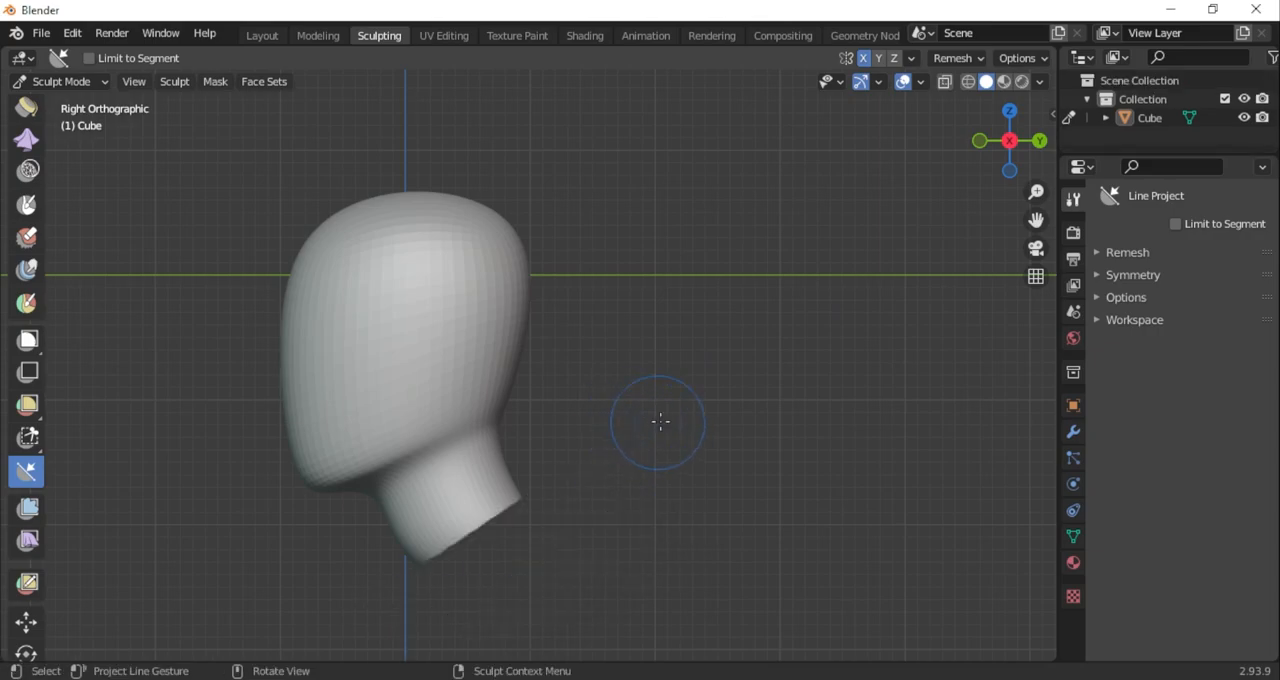
Pull the front lower corner of the neck slightly down and forward using the Grab brush at 144 px radius
left_click_drag(1028, 219, 1073, 139)
left_click_drag(47, 410, 50, 256)
scroll(50, 300, "up", 5)
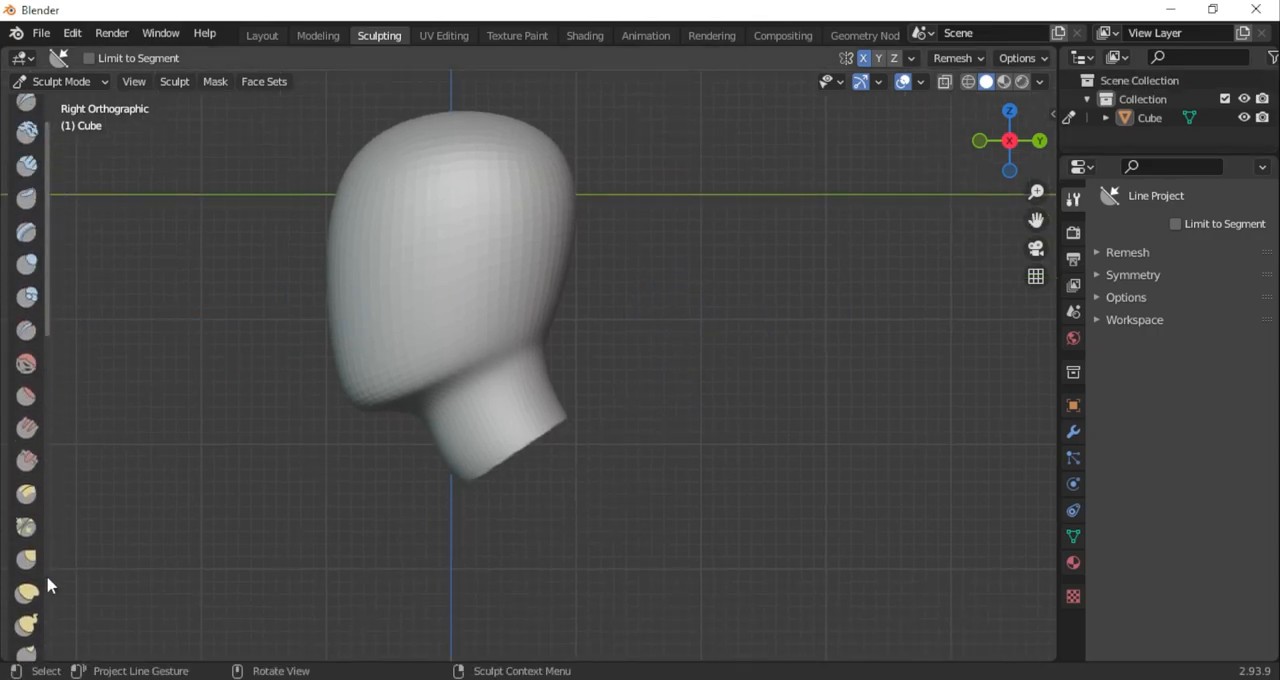
left_click(26, 559)
key("e")
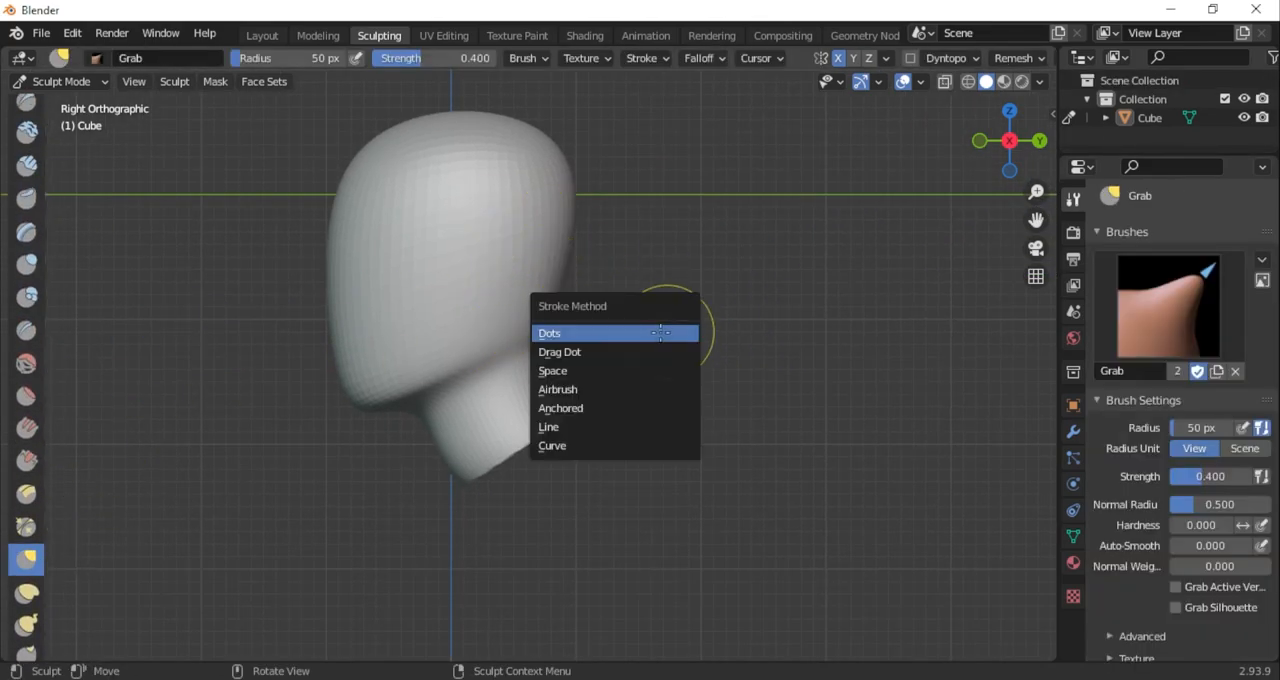
right_click(636, 301)
left_click_drag(577, 301, 605, 303)
left_click_drag(468, 482, 455, 502)
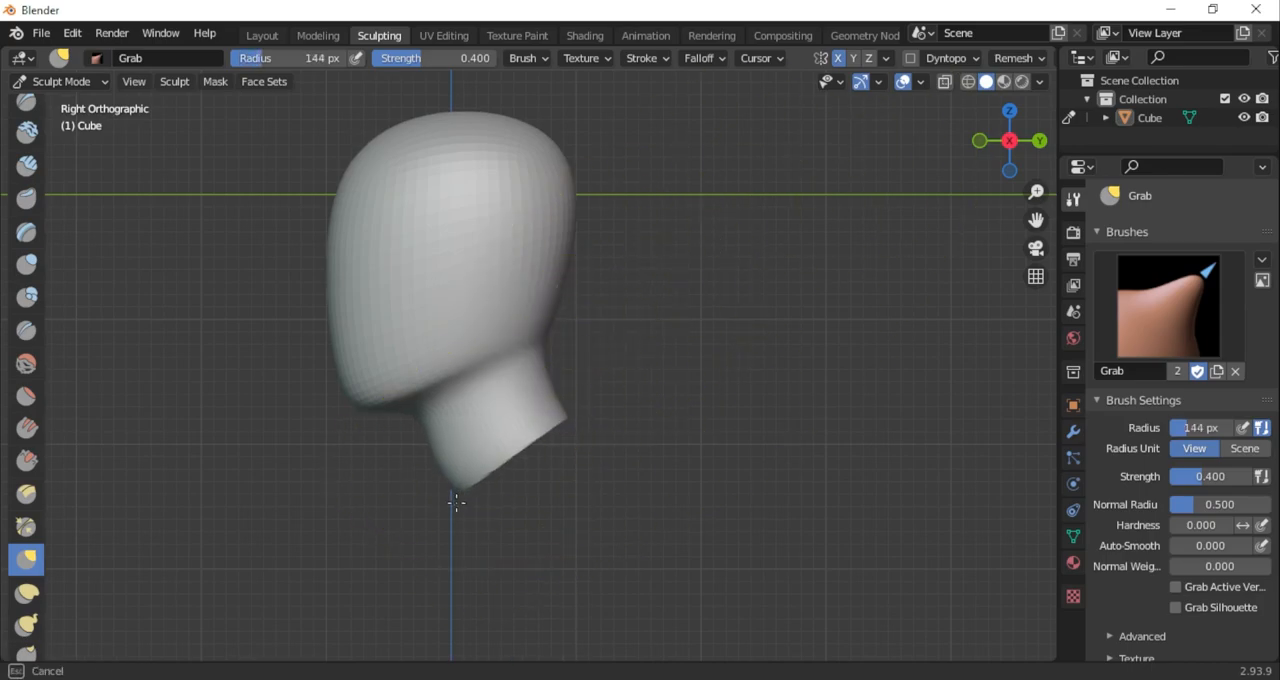
Refine the head and neck shape with the Grab brush at radii of 213 px and 160 px
right_click(583, 330)
mouse_move(500, 331)
left_mouse_down()
mouse_move(521, 333)
mouse_move(524, 319)
left_mouse_up()
mouse_move(1010, 140)
left_mouse_down()
mouse_move(1241, 228)
mouse_move(1070, 135)
mouse_move(1000, 63)
mouse_move(978, 287)
mouse_move(860, 330)
left_mouse_up()
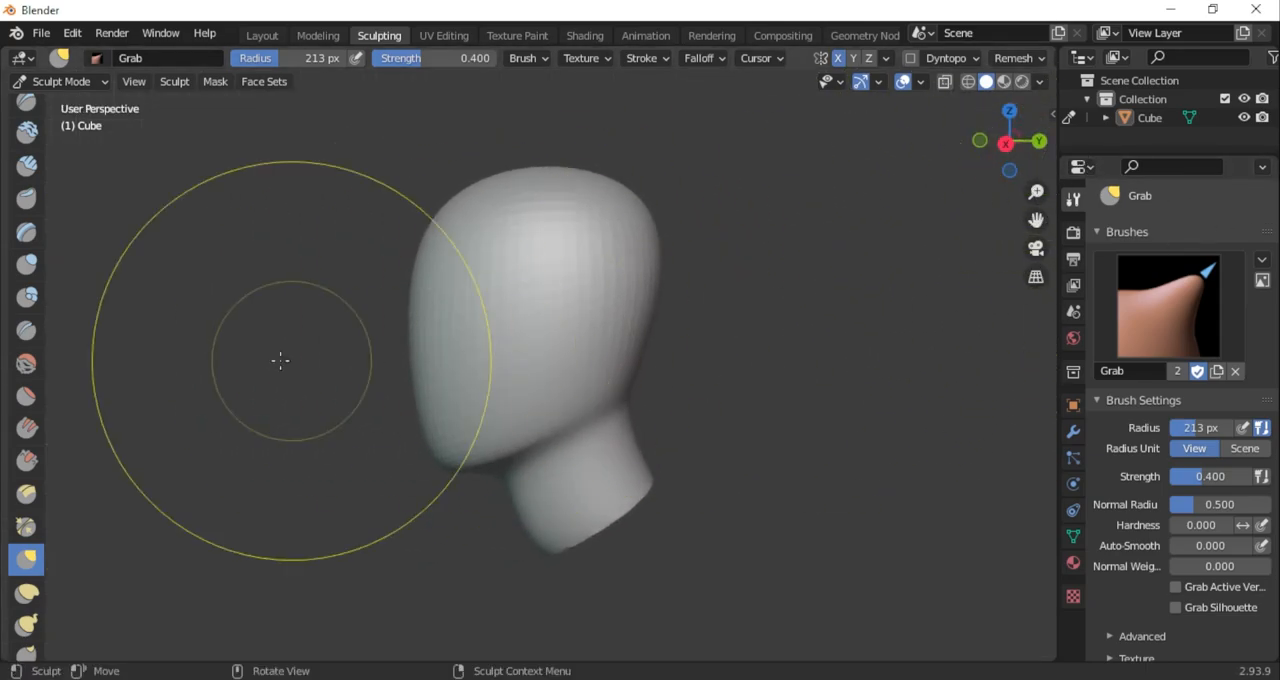
scroll(48, 318, "up", 2)
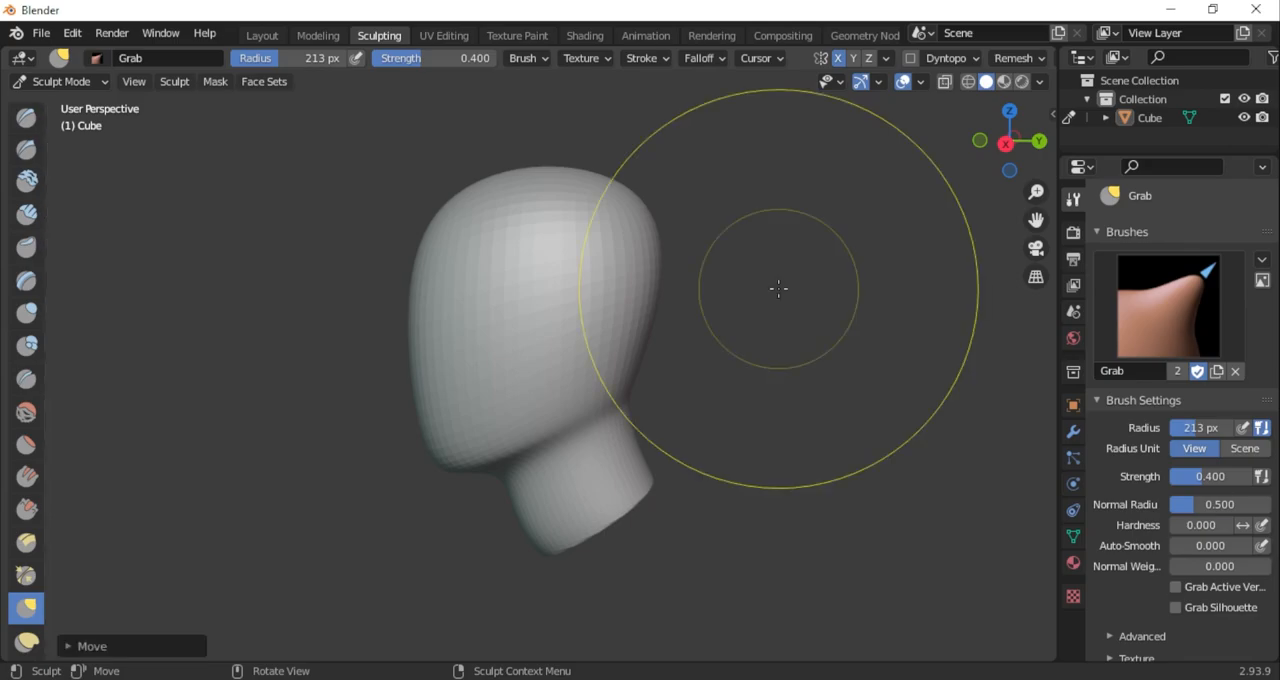
left_click_drag(1032, 160, 1020, 165)
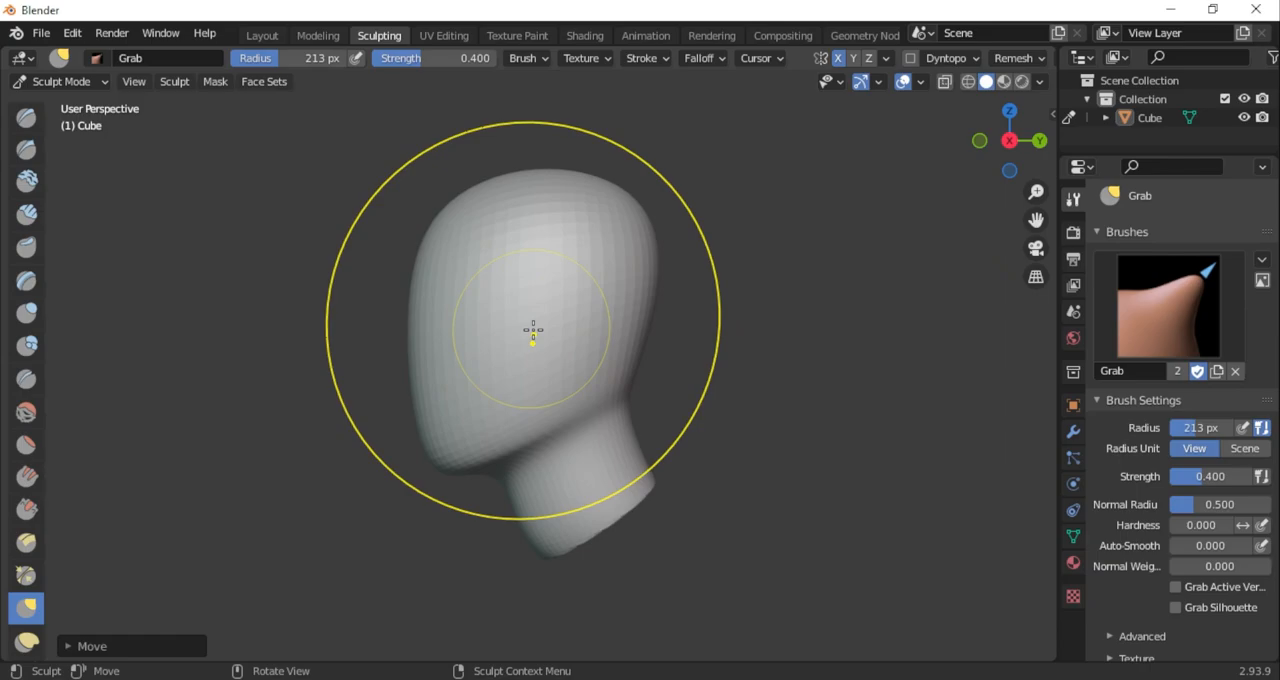
right_click(724, 374)
left_click_drag(663, 381, 646, 381)
mouse_move(525, 523)
left_mouse_down()
mouse_move(552, 526)
mouse_move(507, 487)
left_mouse_up()
From the front, carve a horizontal brow groove and hollows beside the nose with Draw Sharp, subtracting at 110 px radius
mouse_move(1024, 160)
left_mouse_down()
mouse_move(1134, 186)
mouse_move(1069, 134)
mouse_move(1044, 160)
left_mouse_up()
left_click(980, 140)
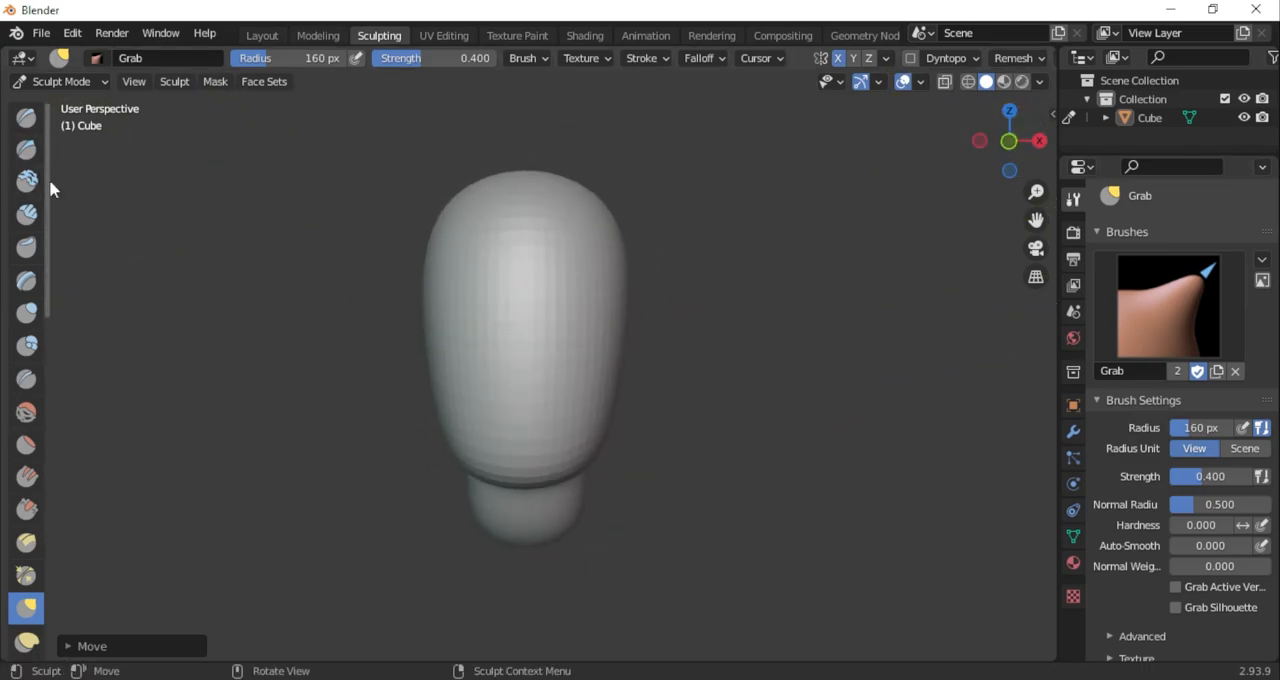
left_click(26, 148)
right_click(728, 318)
left_click_drag(659, 319, 537, 299)
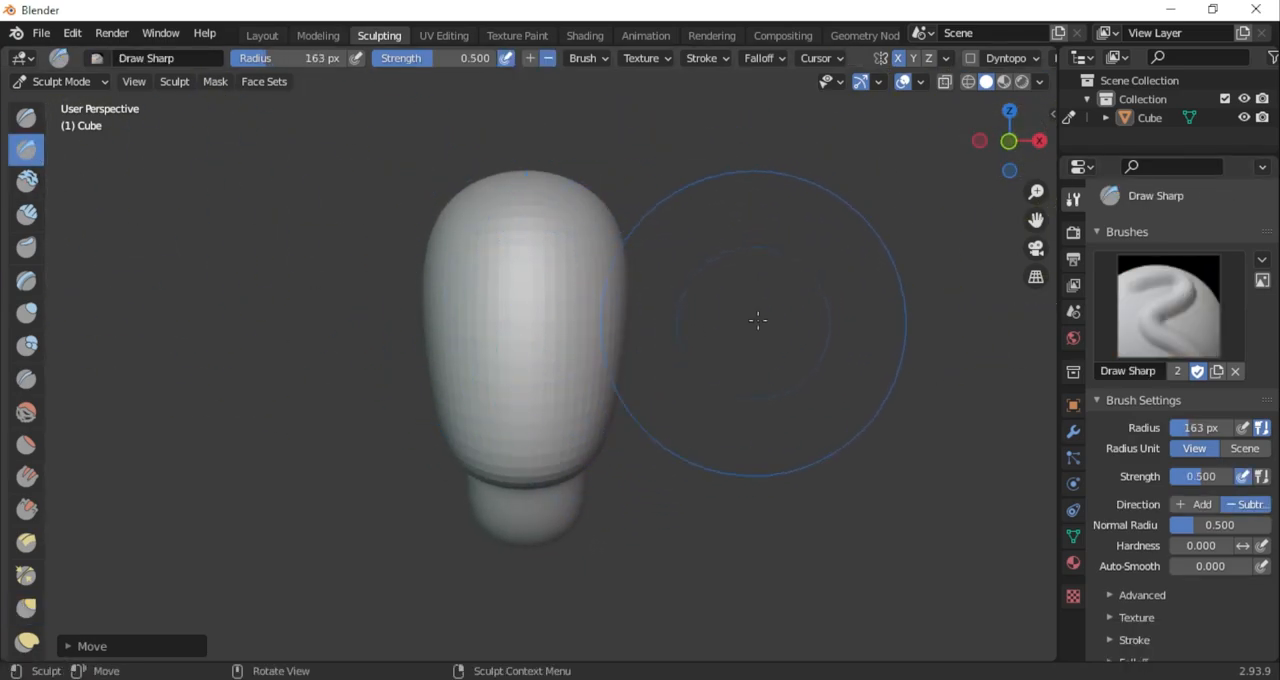
left_click_drag(1036, 192, 1036, 185)
right_click(690, 362)
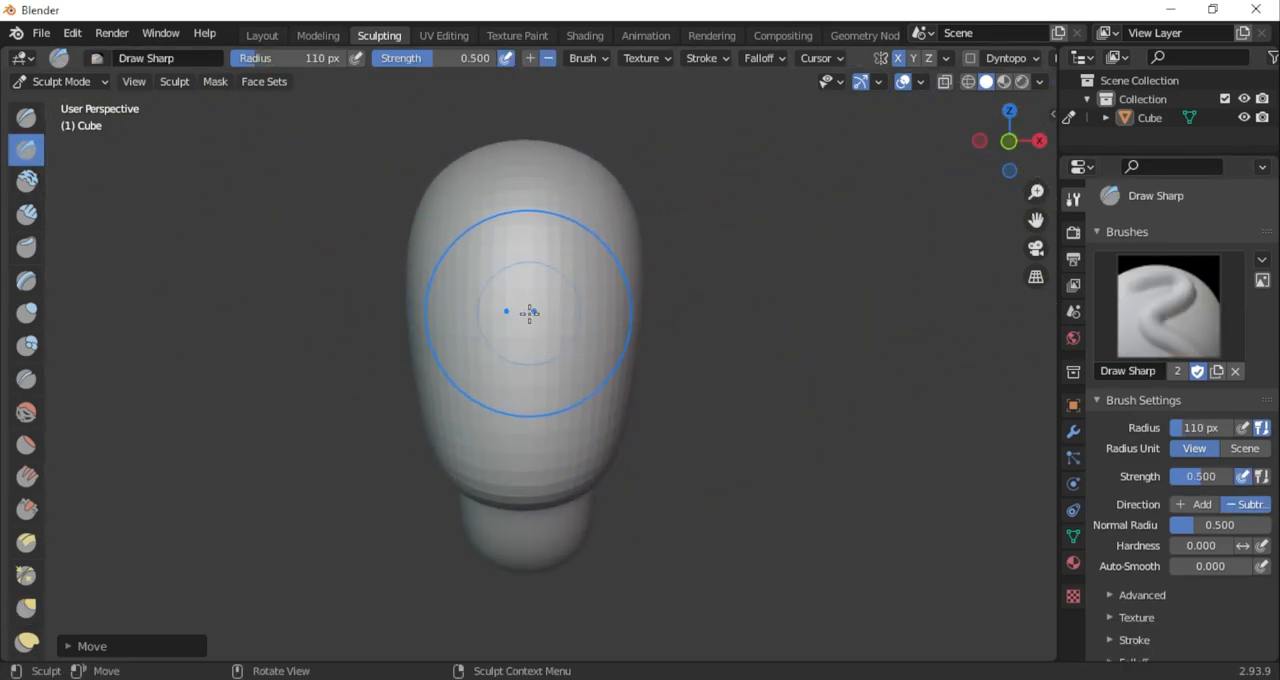
mouse_move(469, 309)
left_mouse_down()
mouse_move(551, 314)
mouse_move(528, 333)
mouse_move(566, 367)
left_mouse_up()
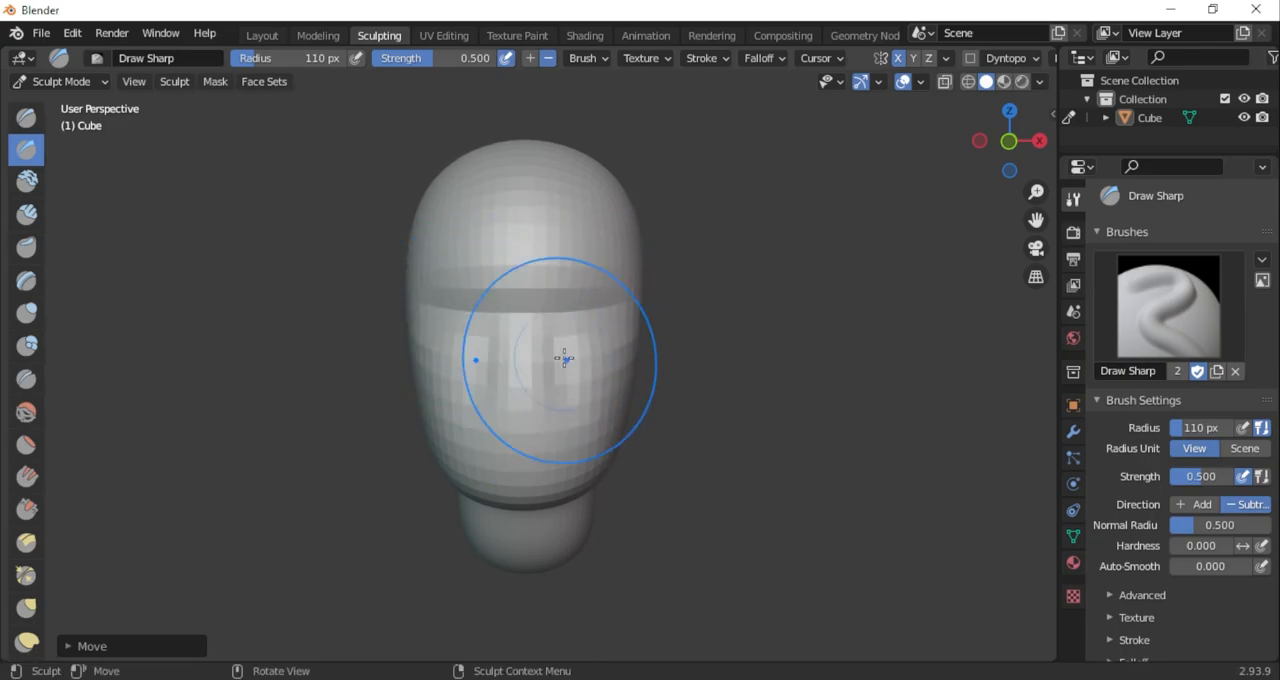
Try to build up the brow ridge with Draw Sharp in the Add direction at 110 px radius
left_click_drag(1033, 160, 985, 172)
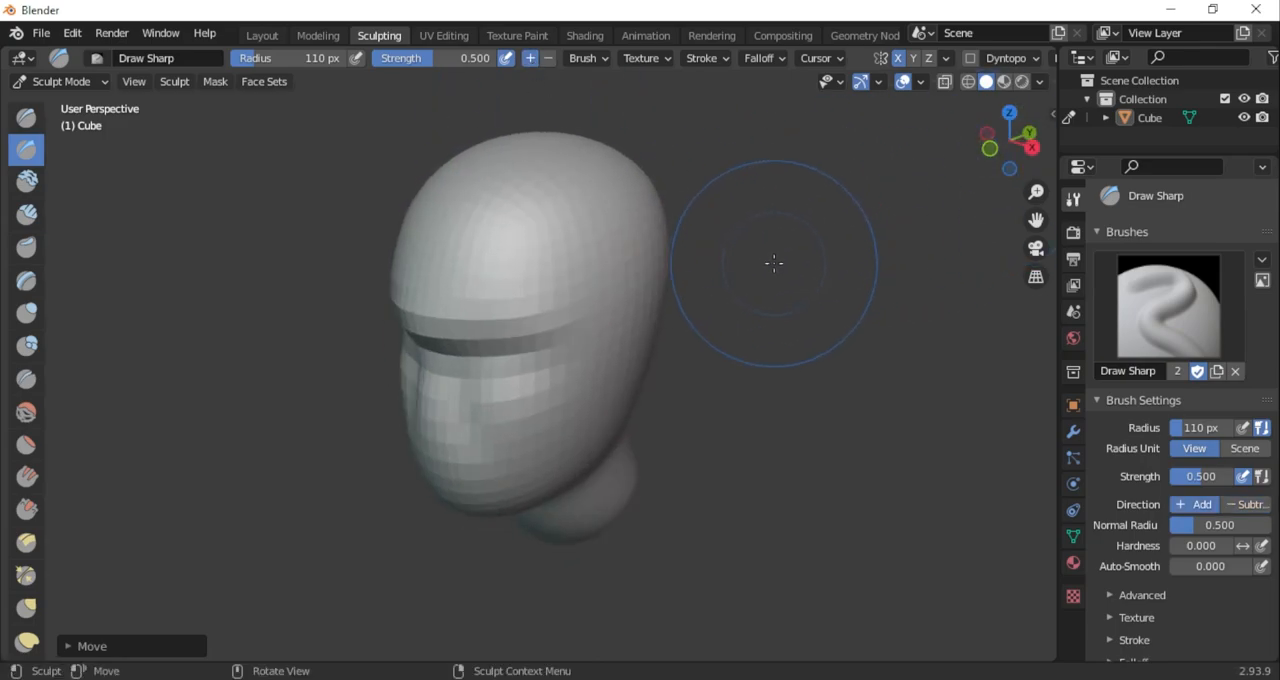
mouse_move(555, 330)
left_mouse_down()
mouse_move(531, 309)
mouse_move(544, 317)
left_mouse_up()
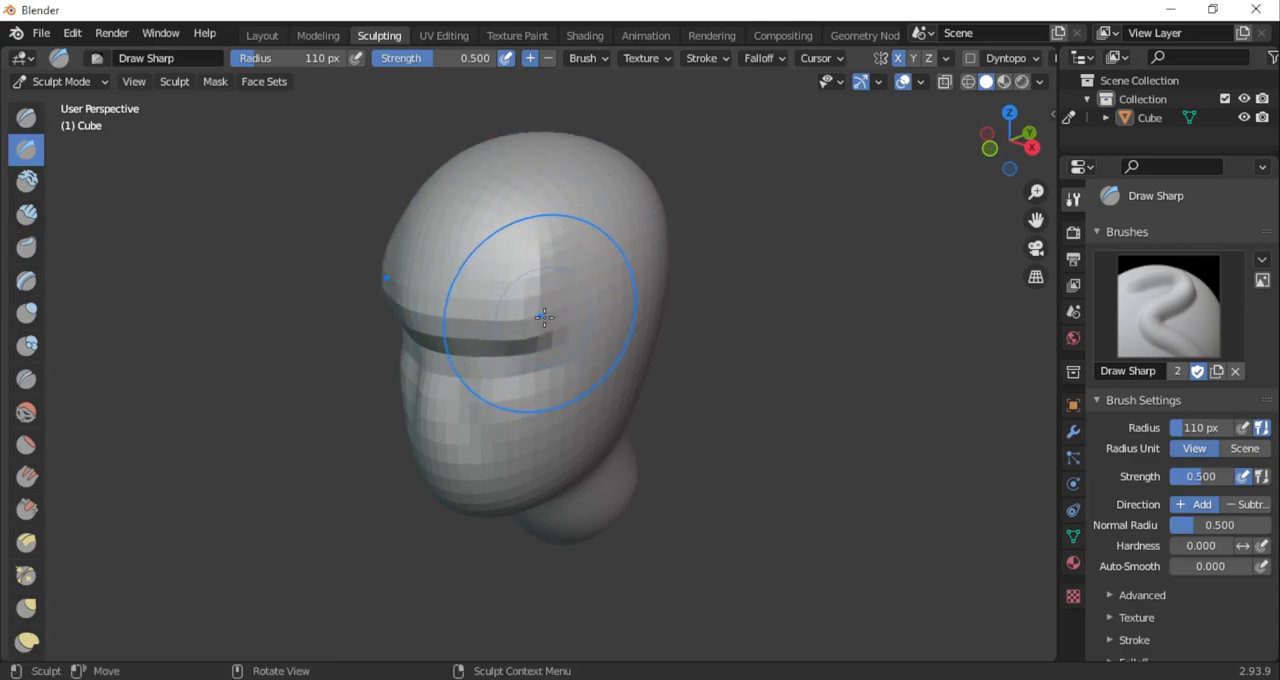
left_click_drag(1010, 142, 1130, 145)
mouse_move(704, 287)
middle_mouse_down()
mouse_move(920, 177)
mouse_move(797, 231)
middle_mouse_up()
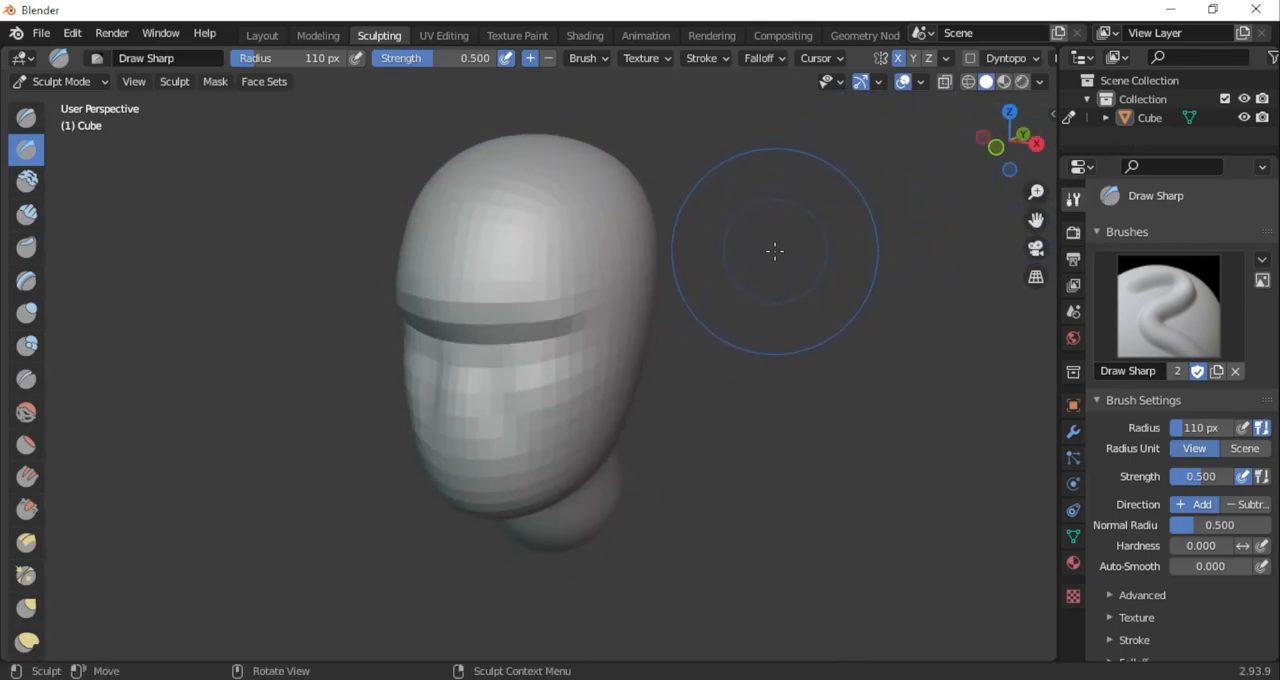
Remesh the head with an adjusted voxel size and stroke along the nose with Draw Sharp in the Add direction
key("r")
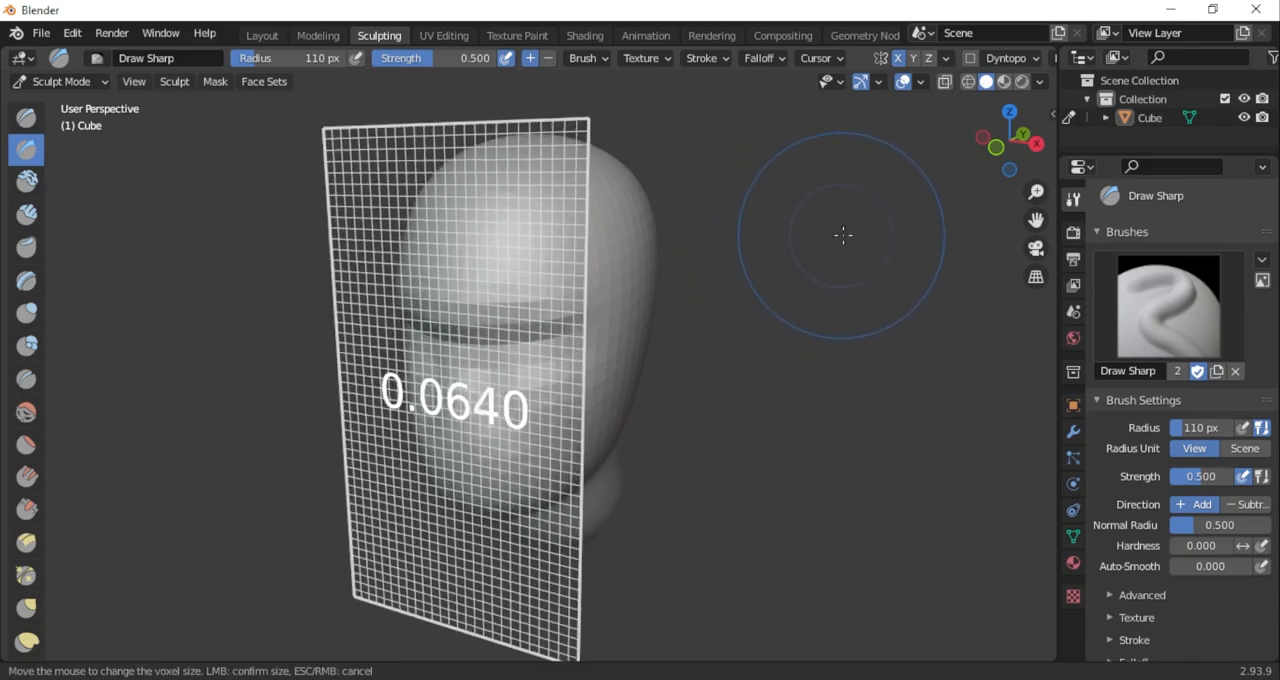
left_click(907, 220)
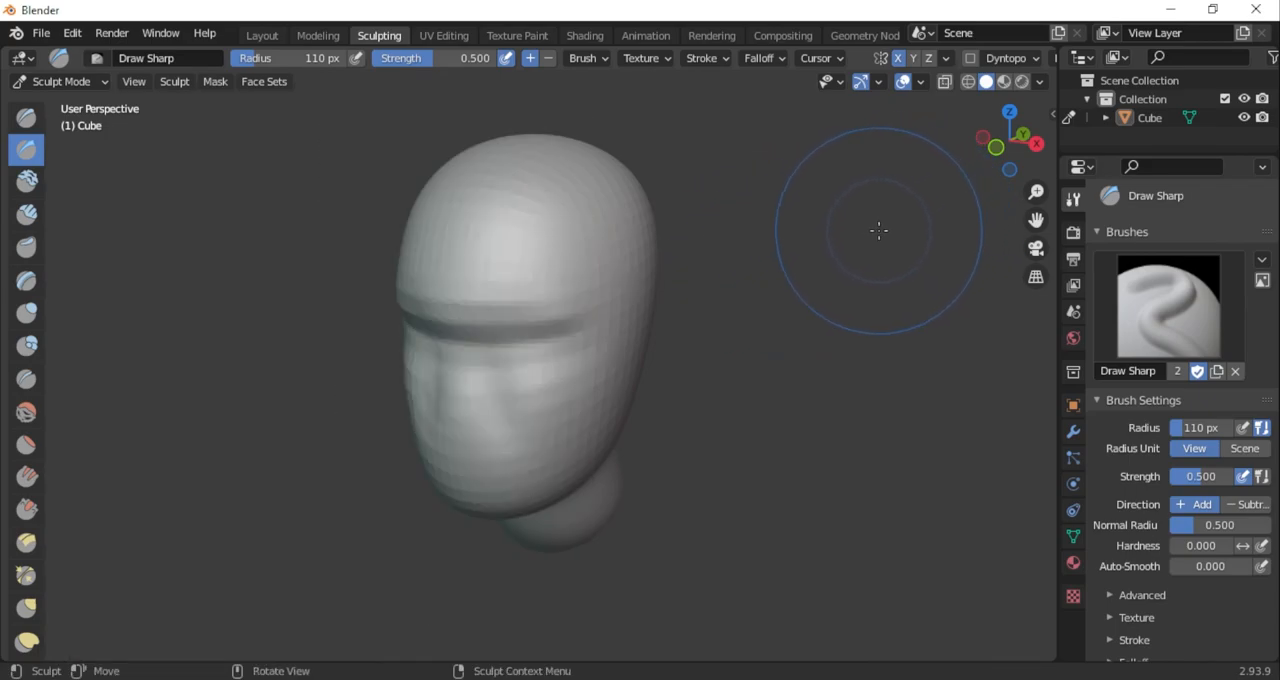
scroll(652, 328, "down", 1)
scroll(497, 386, "up", 2)
mouse_move(497, 386)
middle_mouse_down()
mouse_move(562, 368)
mouse_move(368, 353)
mouse_move(470, 355)
middle_mouse_up()
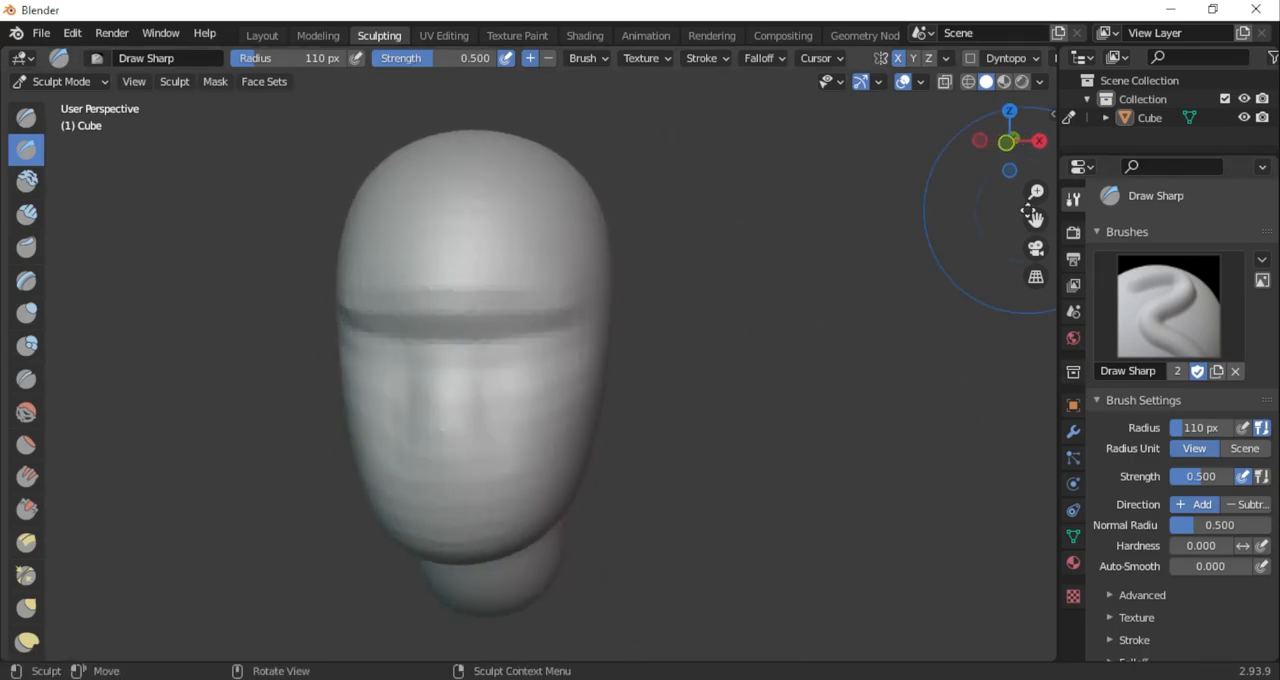
Scrape the forehead above the brow with the Scrape brush at 62 px radius and 0.700 strength
left_click(26, 509)
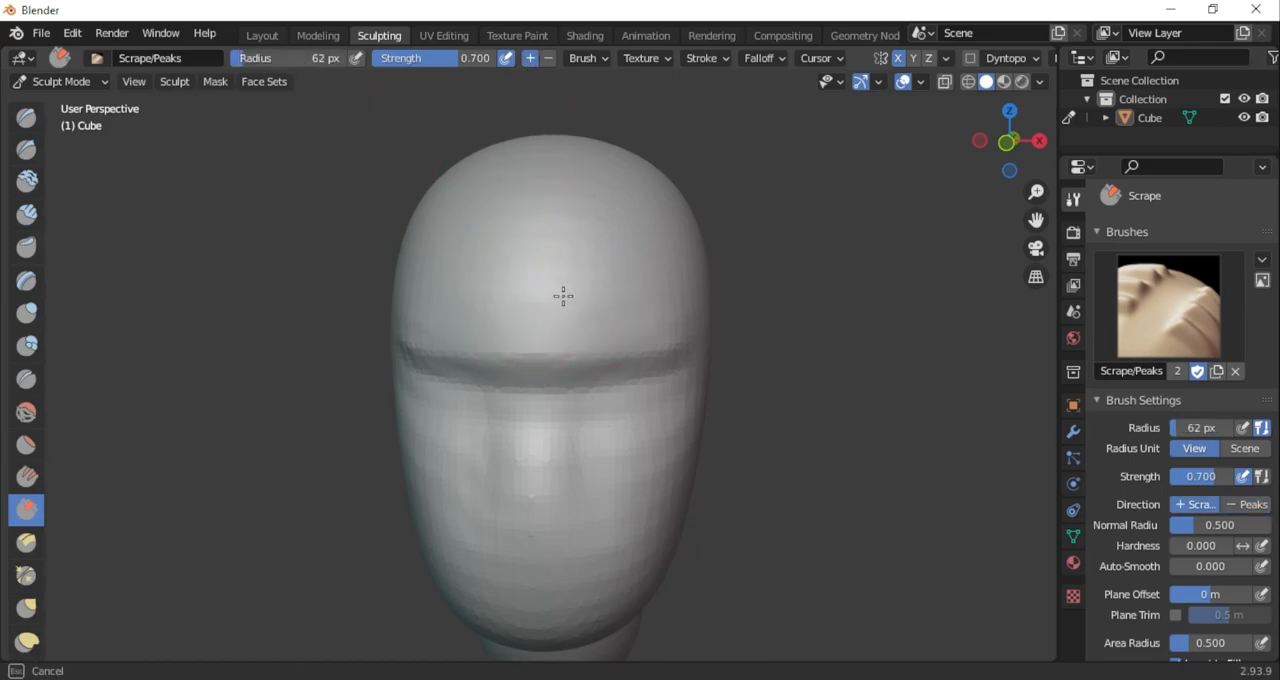
mouse_move(592, 296)
middle_mouse_down()
mouse_move(823, 174)
mouse_move(531, 271)
middle_mouse_up()
Undo the stroke on the forehead and flatten the temples with Draw Sharp, subtracting at 256 px radius and 0.419 strength
left_click(26, 148)
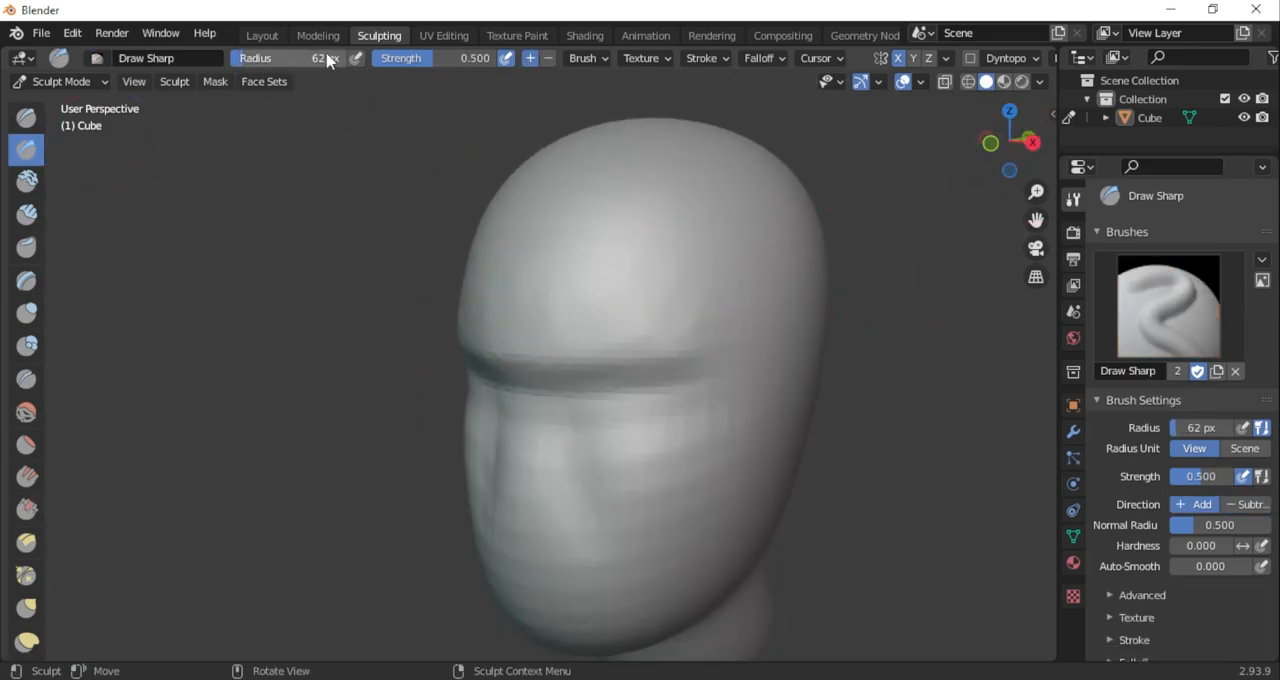
middle_click_drag(705, 250, 520, 181)
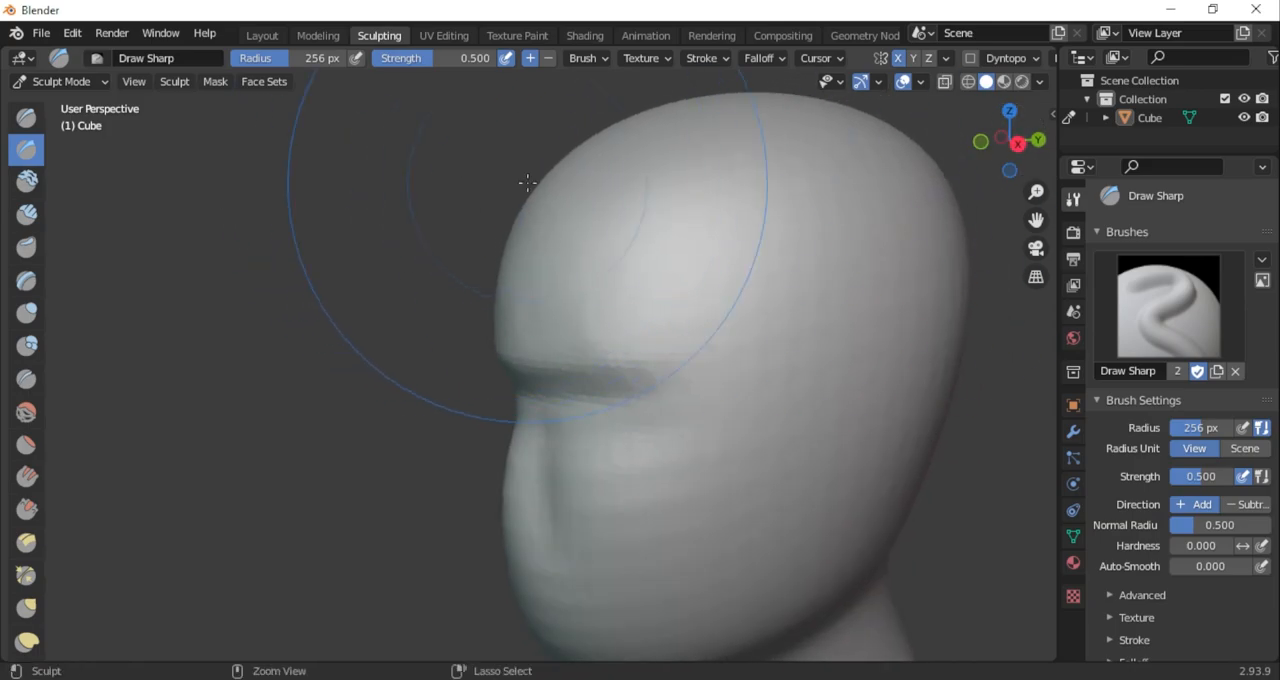
middle_click_drag(653, 235, 670, 86)
key("ctrl+z")
left_click_drag(461, 61, 441, 61)
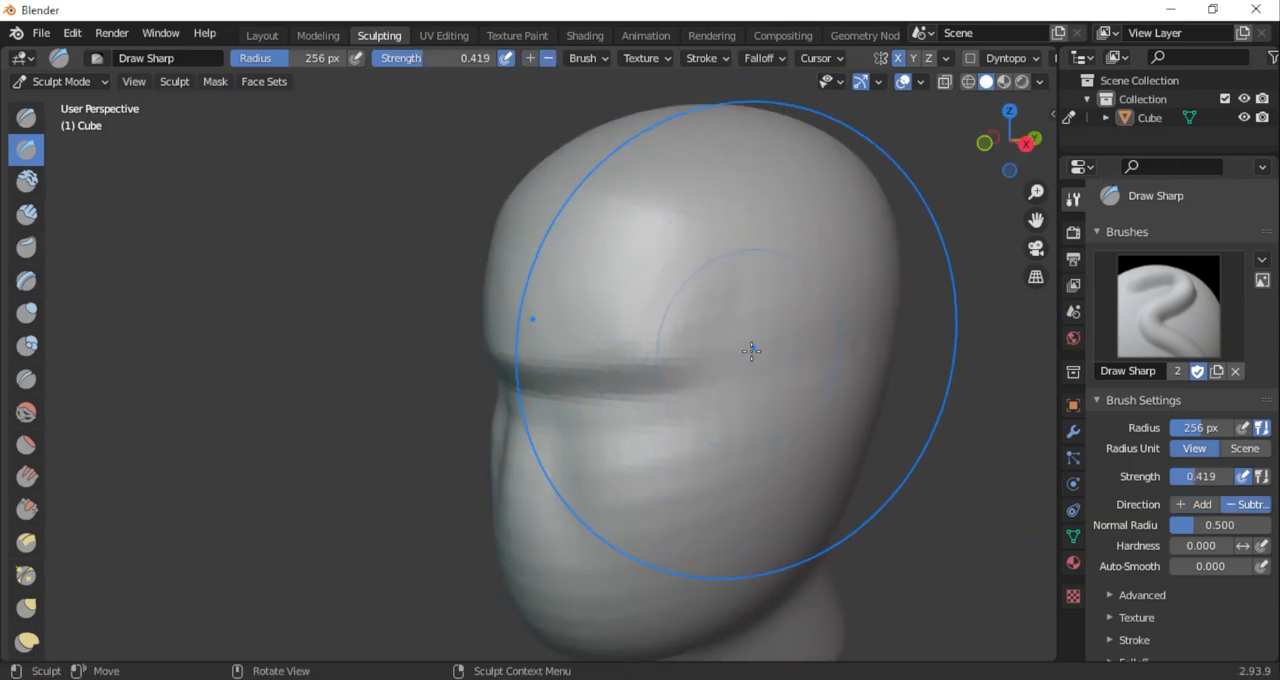
Hollow the cheek below the eye area with a downward Draw Sharp stroke at 256 px radius
mouse_move(1028, 161)
left_mouse_down()
mouse_move(1163, 163)
mouse_move(1075, 166)
left_mouse_up()
left_click_drag(1036, 219, 1007, 43)
left_click_drag(600, 382, 590, 451)
Carve the rear jaw edge with Draw Sharp at 119 px radius and hollow the area behind it with Clay Strips
left_click_drag(1022, 150, 888, 156)
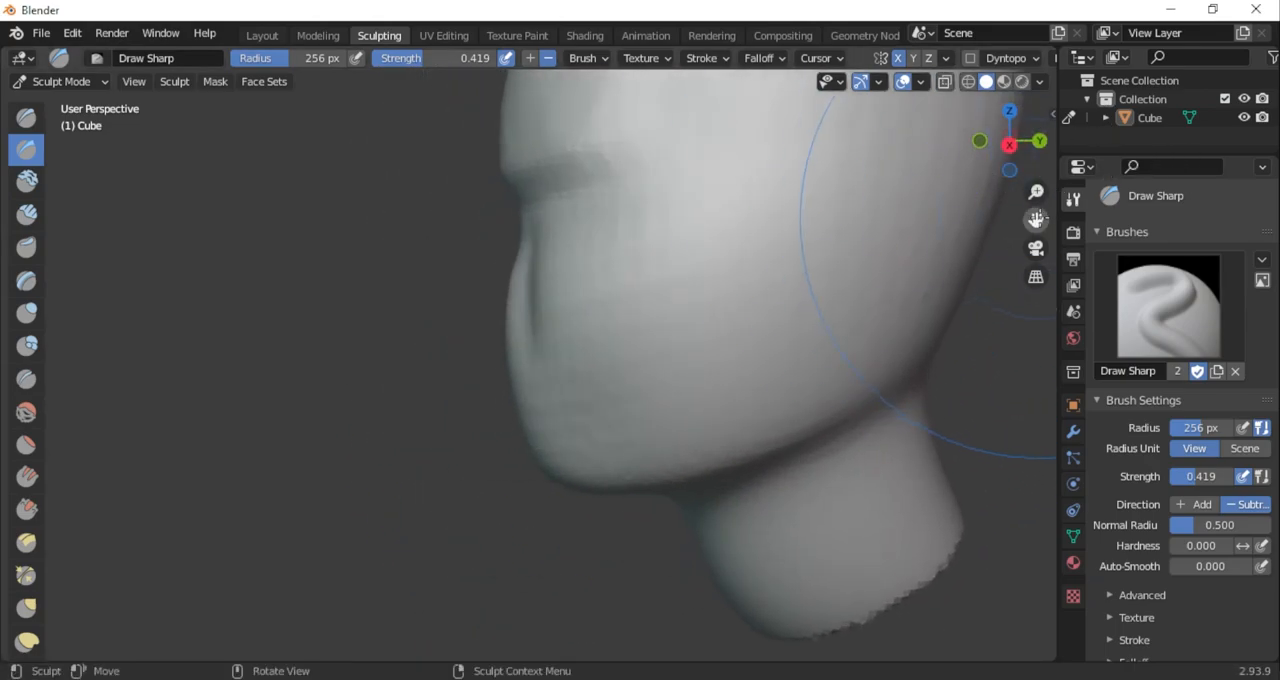
left_click_drag(1036, 219, 886, 264)
right_click(672, 350)
mouse_move(682, 352)
left_mouse_down()
mouse_move(643, 354)
mouse_move(690, 320)
left_mouse_up()
left_click_drag(668, 419, 676, 297)
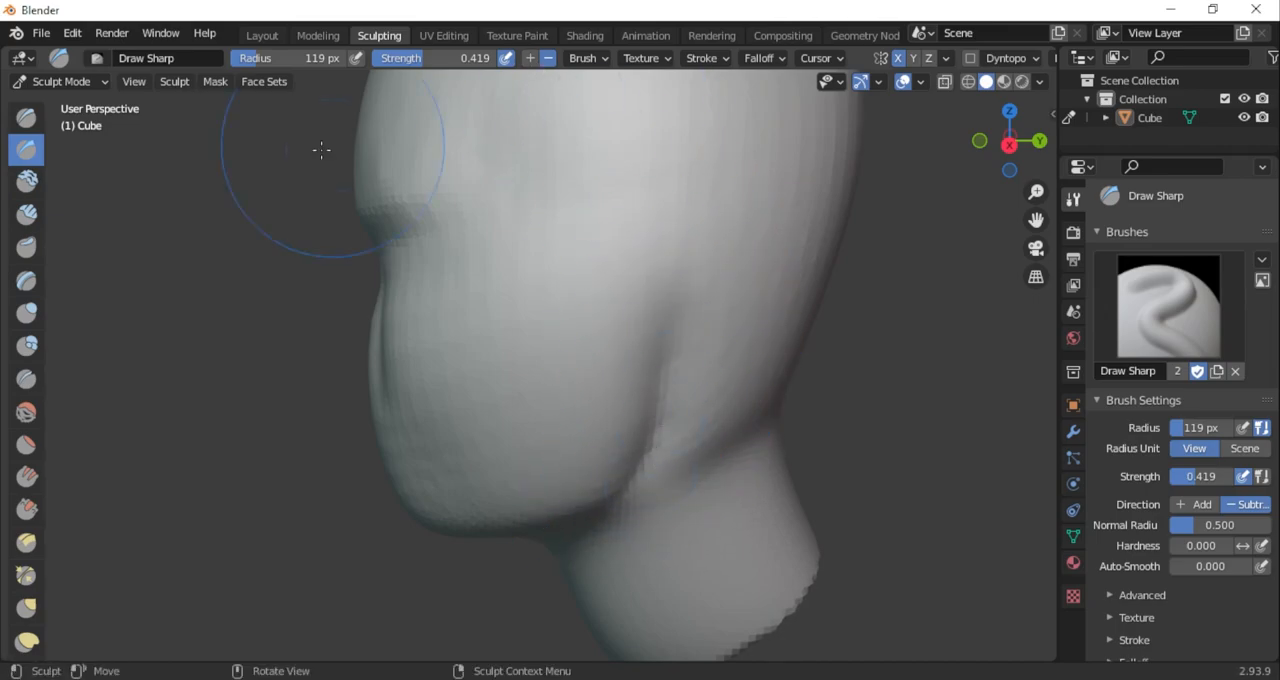
left_click(26, 213)
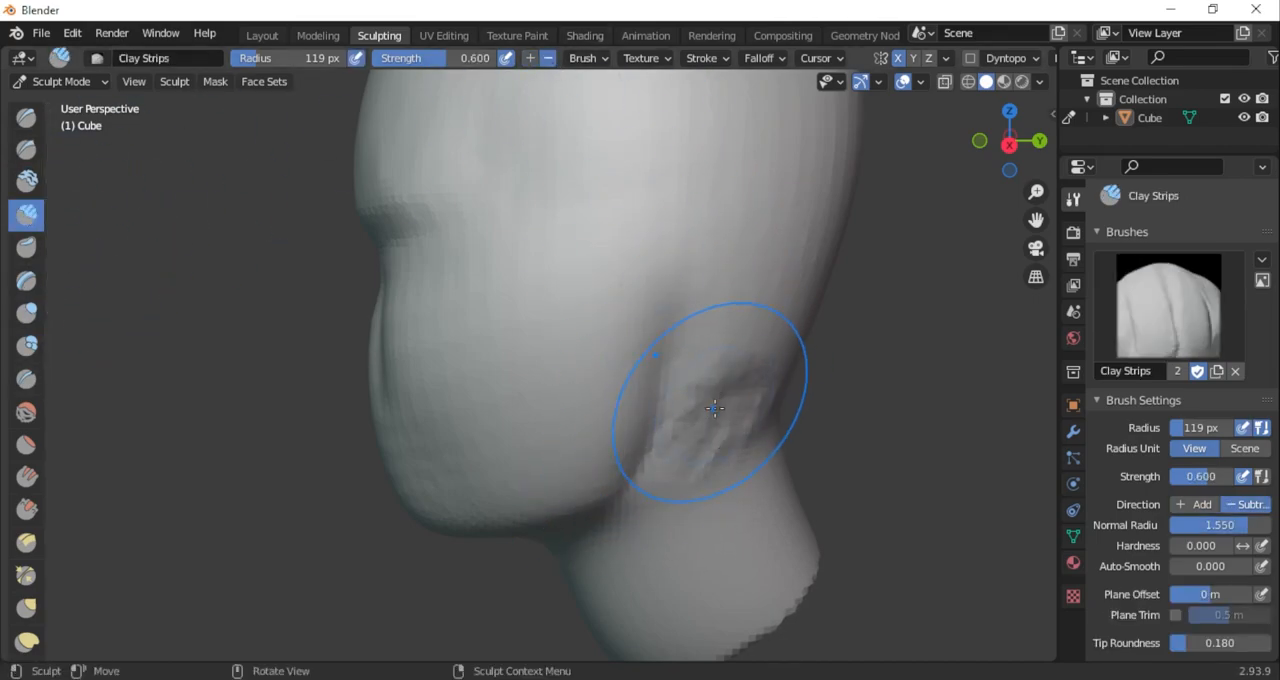
Slim the lower cheeks and jaw with Draw Sharp, subtracting at 256 px radius
mouse_move(1006, 143)
left_mouse_down()
mouse_move(1088, 158)
mouse_move(1098, 52)
mouse_move(1056, 278)
mouse_move(1044, 276)
left_mouse_up()
left_click(26, 149)
right_click(590, 315)
left_click_drag(588, 315, 628, 316)
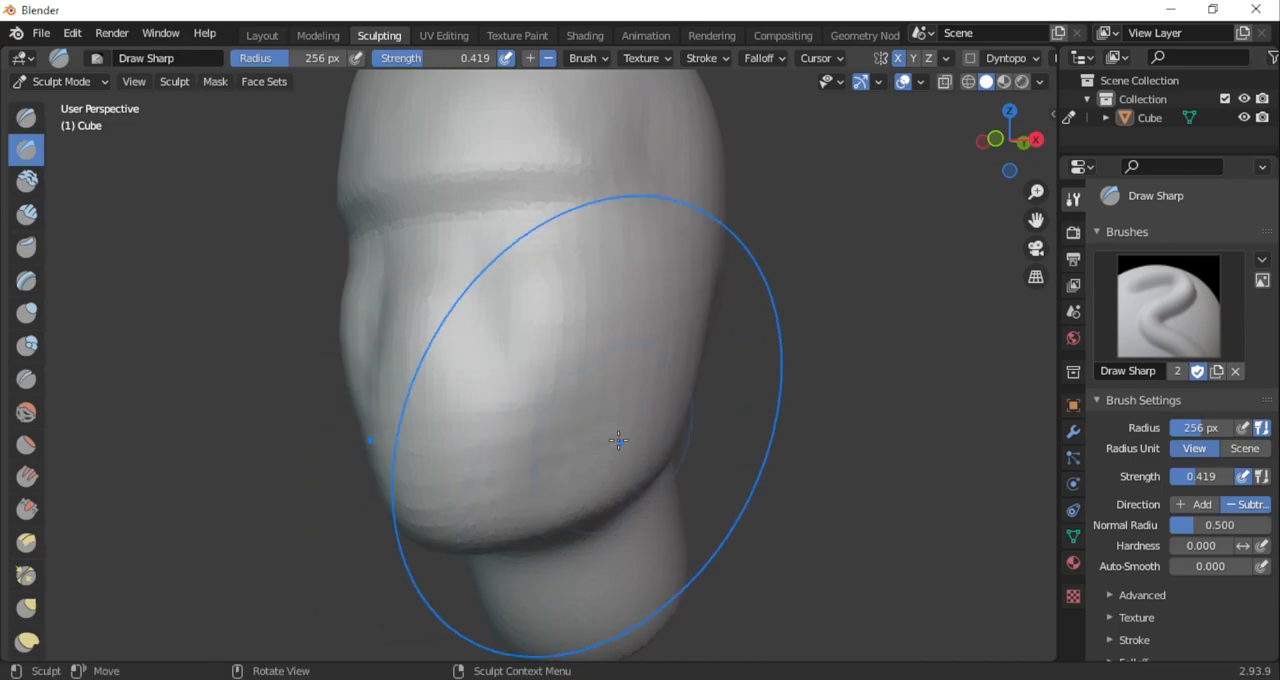
Sculpt down the sides of the cheeks with Clay Strips, subtracting at 118 px radius and 0.296 strength
left_click_drag(1010, 140, 974, 211)
left_click(26, 214)
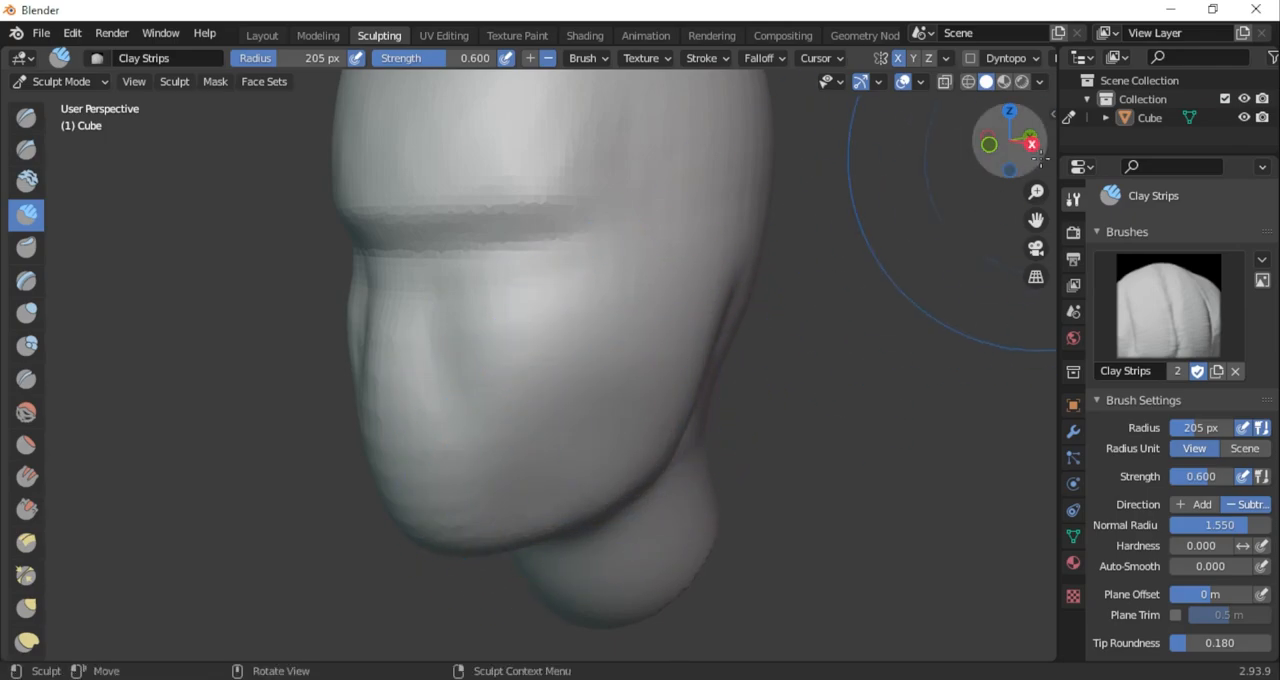
left_click_drag(1040, 158, 1061, 170)
key("shift+f")
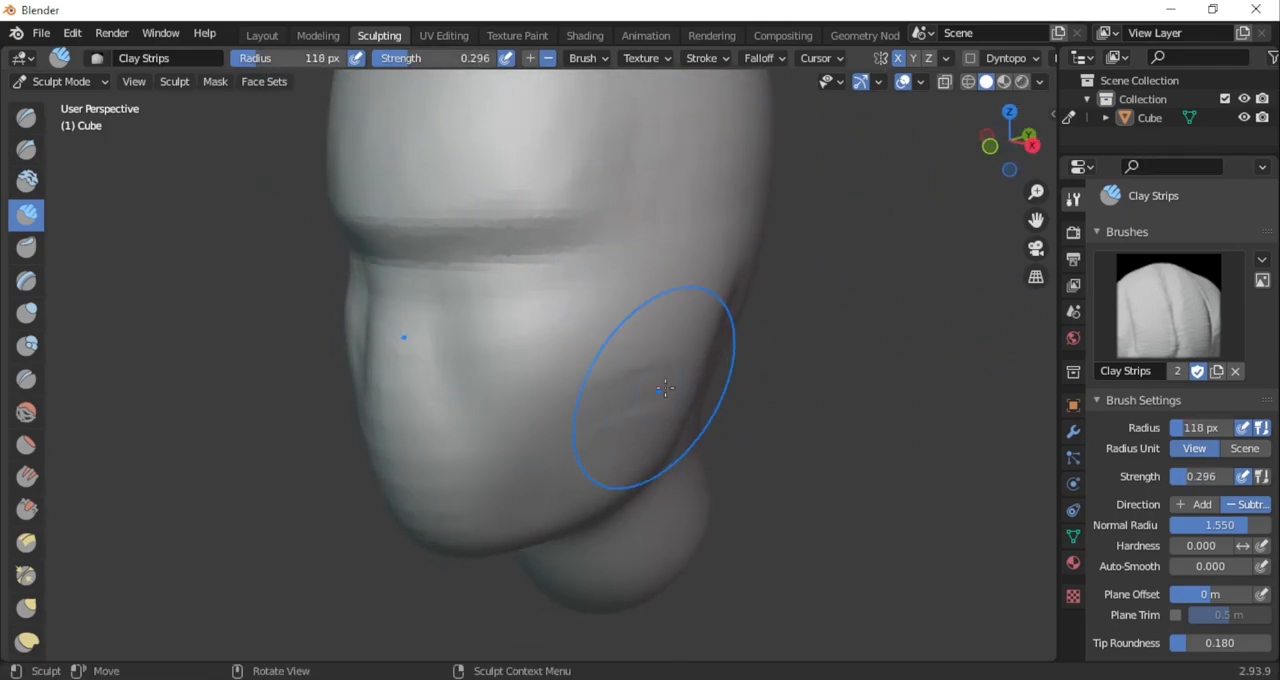
left_click_drag(665, 390, 598, 388)
left_click_drag(1011, 167, 955, 168)
left_click_drag(661, 385, 665, 433)
From the front, press in the mouth area below the nose with Draw Sharp at 241 px radius
left_click_drag(1016, 166, 1227, 155)
left_click(26, 149)
left_click(283, 57)
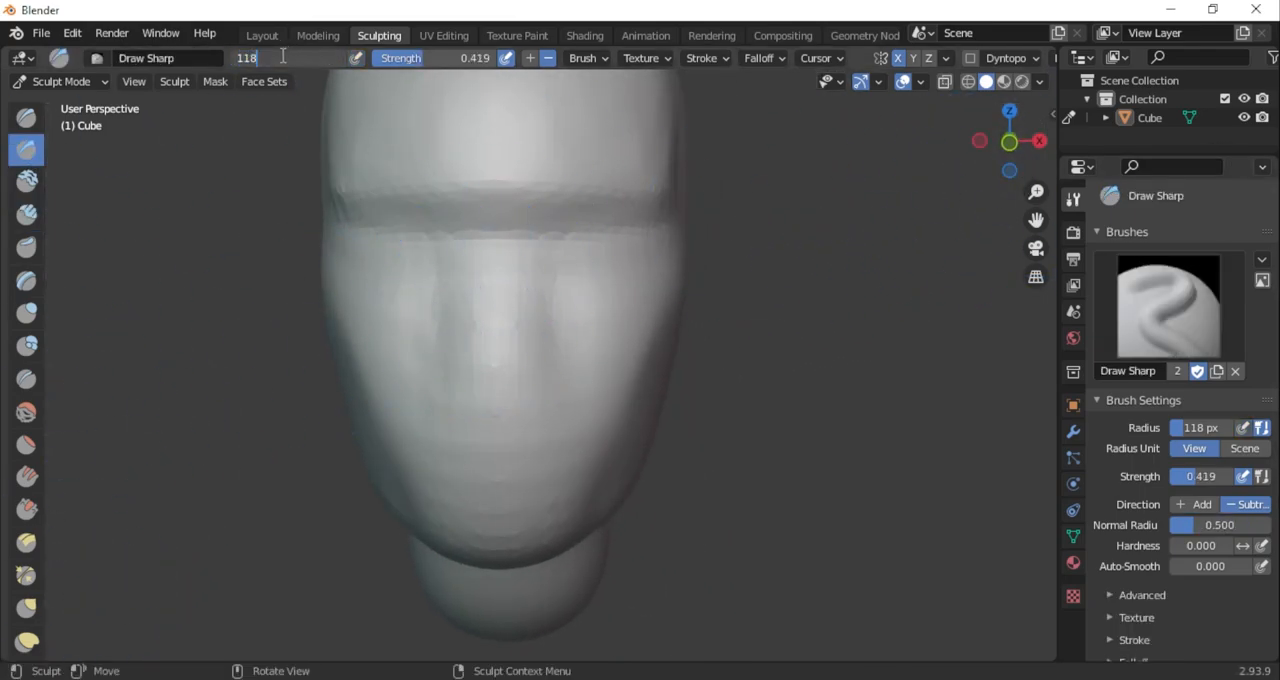
left_click_drag(314, 55, 315, 56)
left_click_drag(515, 486, 584, 477)
Build up the nose ridge with Draw Sharp in the Add direction and stroke down beside the nose
left_click_drag(1036, 220, 1046, 331)
left_click_drag(520, 363, 519, 433)
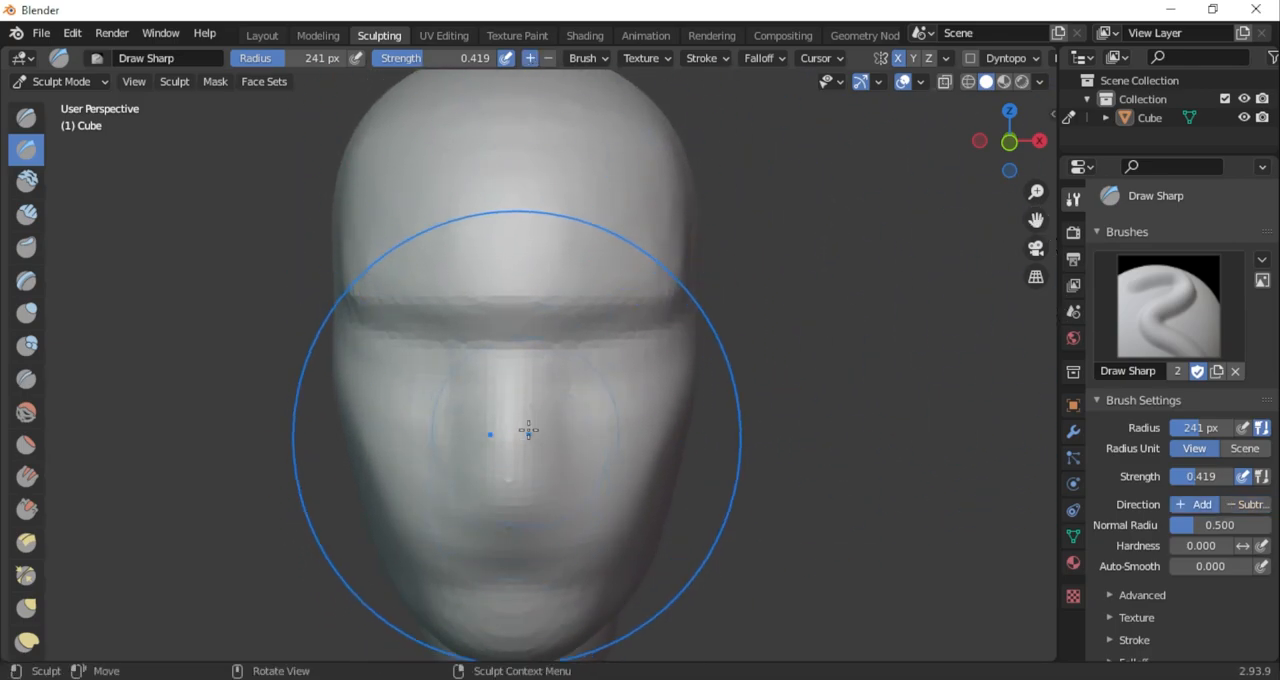
left_click_drag(574, 377, 568, 455)
Carve the recess across the mouth above the chin with Draw Sharp, subtracting at 142 px radius
mouse_move(1016, 150)
left_mouse_down()
mouse_move(857, 153)
mouse_move(1128, 157)
left_mouse_up()
left_click_drag(517, 480, 550, 513)
mouse_move(1010, 142)
left_mouse_down()
mouse_move(901, 155)
mouse_move(1086, 171)
left_mouse_up()
key("f")
left_click(482, 500)
left_click_drag(478, 502, 591, 508)
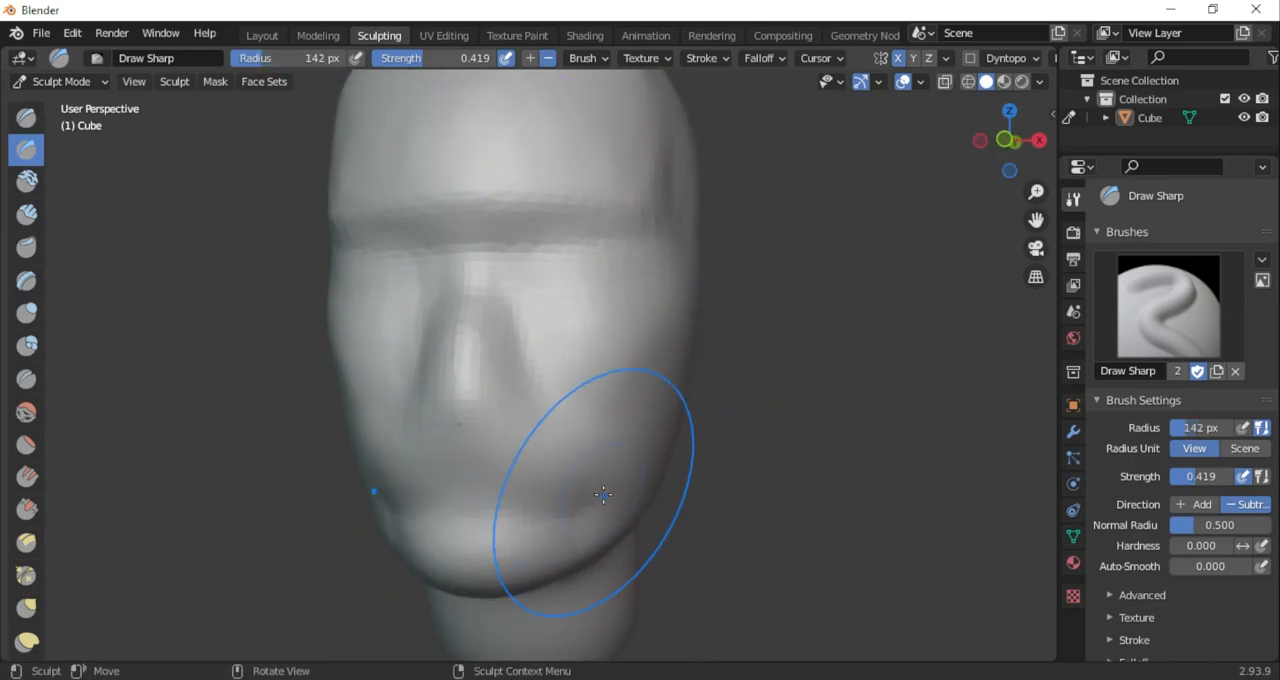
mouse_move(1010, 142)
left_mouse_down()
mouse_move(902, 158)
mouse_move(1070, 160)
left_mouse_up()
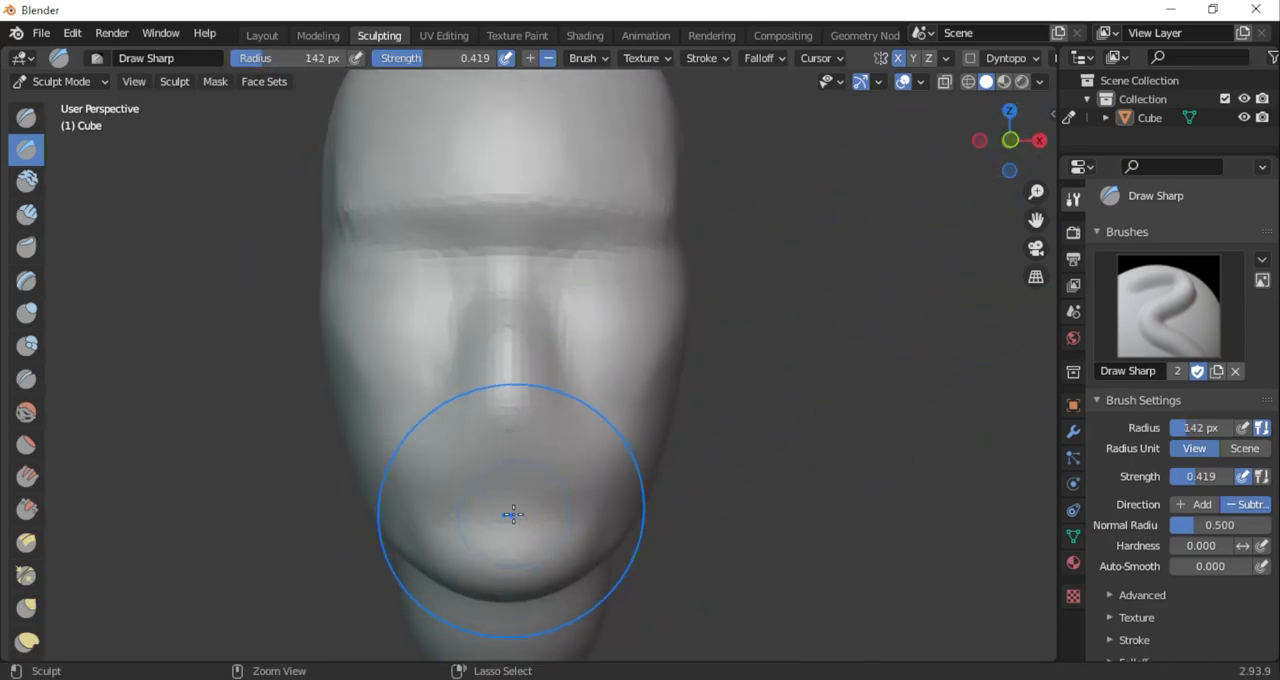
Define the sides and base of the nose with subtracting Draw Sharp strokes at 142 px radius
middle_click_drag(963, 196, 687, 357)
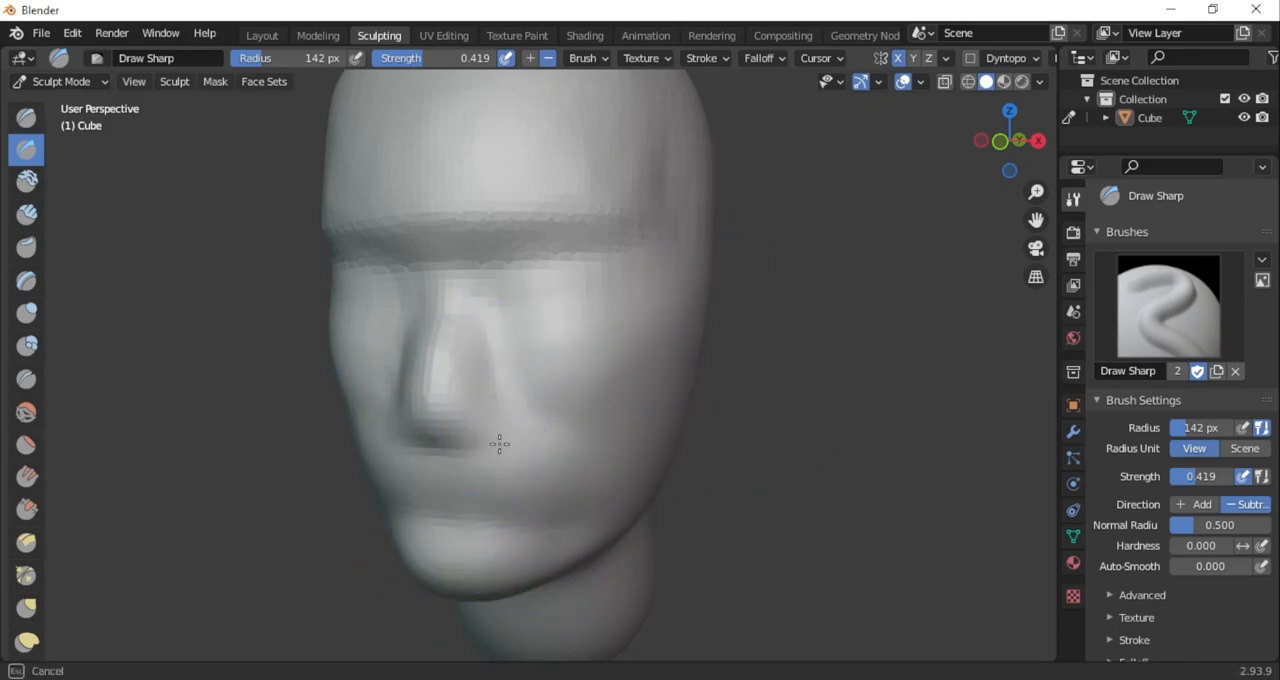
mouse_move(1025, 165)
left_mouse_down()
mouse_move(978, 162)
mouse_move(1024, 159)
left_mouse_up()
left_click_drag(500, 412, 506, 414)
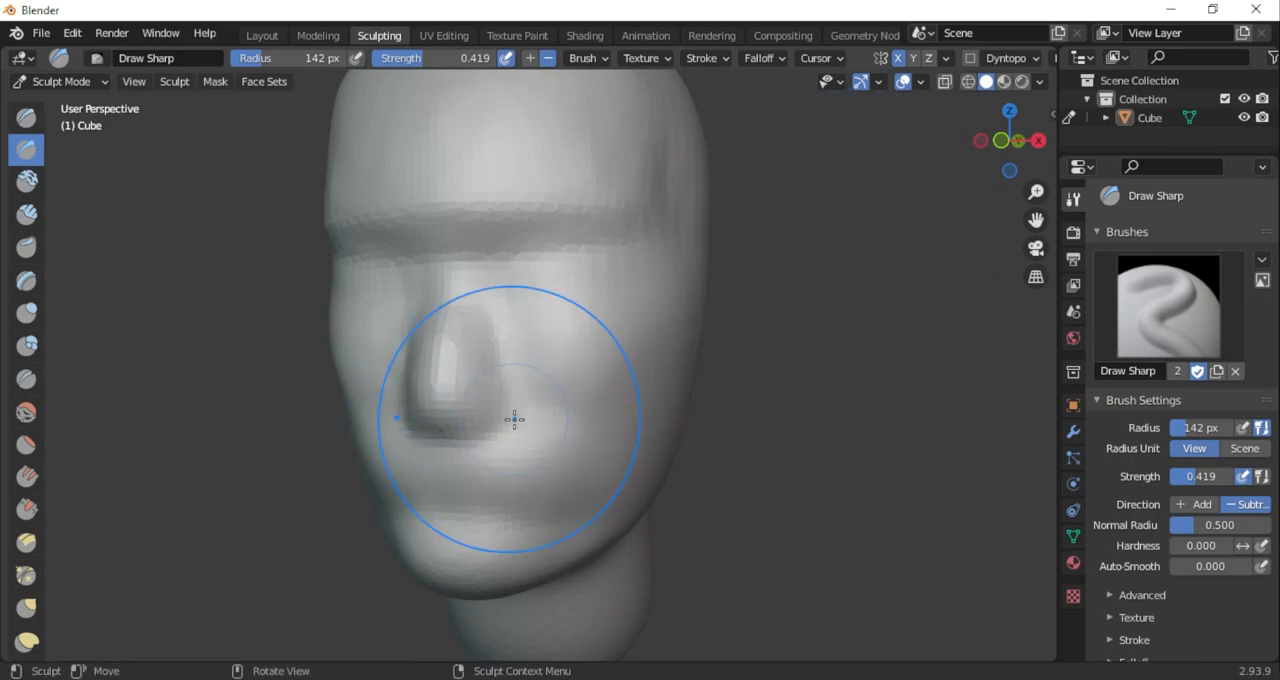
Pull the nose tip forward in the side view and shape its base and bridge with the Grab brush
key("g")
middle_click_drag(577, 297, 698, 238)
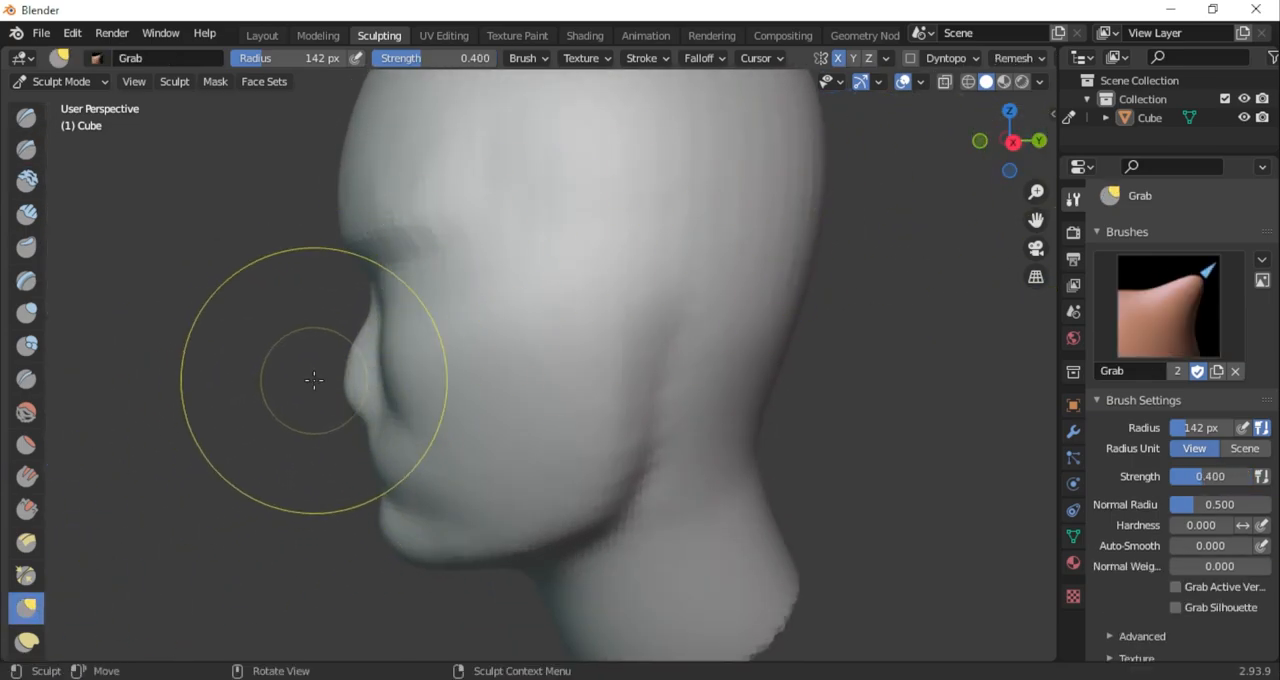
right_click(188, 414)
left_click_drag(188, 414, 164, 414)
mouse_move(350, 390)
left_mouse_down()
mouse_move(296, 413)
mouse_move(313, 406)
left_mouse_up()
left_click_drag(345, 430, 341, 419)
left_click_drag(360, 339, 353, 334)
Scrape the brow ridge and the surface around it with a resized Scrape brush
mouse_move(893, 200)
middle_mouse_down()
mouse_move(1037, 220)
mouse_move(1098, 280)
middle_mouse_up()
left_click(27, 509)
right_click(431, 252)
mouse_move(431, 252)
left_mouse_down()
mouse_move(506, 277)
mouse_move(497, 154)
left_mouse_up()
mouse_move(473, 254)
middle_mouse_down()
mouse_move(957, 163)
mouse_move(586, 294)
middle_mouse_up()
Set the Draw Sharp brush radius to 192 px and save the file as sculpting head video.blend
mouse_move(757, 243)
middle_mouse_down()
mouse_move(1094, 121)
mouse_move(1039, 226)
mouse_move(1044, 141)
middle_mouse_up()
left_click(28, 150)
right_click(528, 251)
left_click_drag(528, 251, 550, 251)
mouse_move(904, 312)
middle_mouse_down()
mouse_move(1061, 165)
mouse_move(981, 189)
middle_mouse_up()
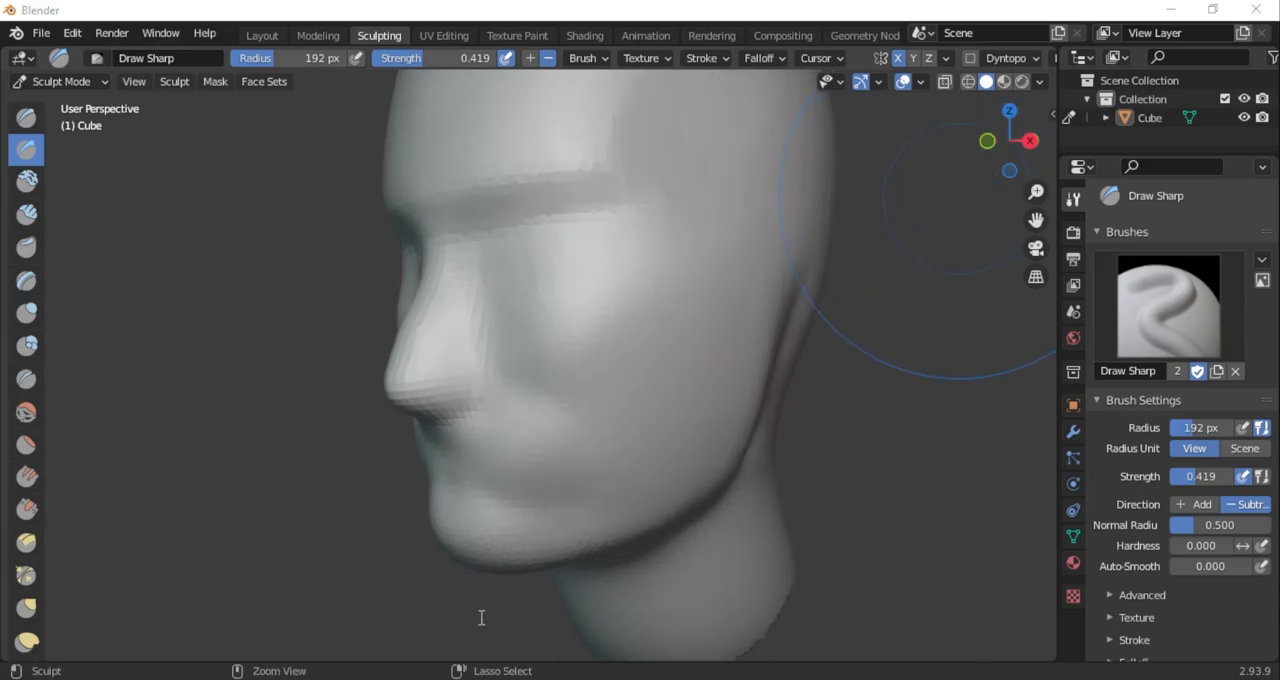
key("ctrl+s")
Carve the eye area and cheek hollows with subtracting Draw Sharp strokes, increasing the radius to 334 px and setting strength to 0.344
mouse_move(1008, 140)
left_mouse_down()
mouse_move(1040, 145)
mouse_move(1010, 140)
left_mouse_up()
left_click_drag(635, 265, 625, 370)
left_click_drag(1007, 141, 960, 143)
left_click_drag(308, 66, 322, 66)
left_click_drag(697, 388, 620, 420)
left_click_drag(325, 65, 343, 65)
left_click_drag(440, 62, 431, 62)
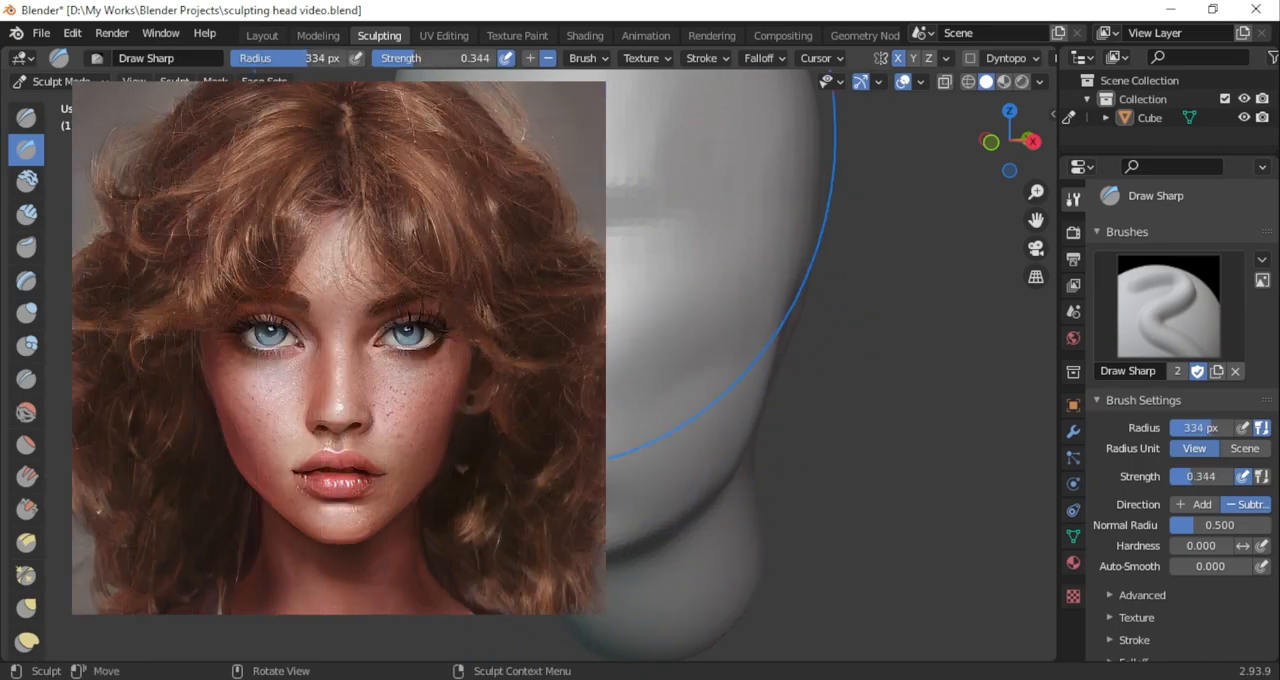
left_click_drag(680, 398, 650, 415)
mouse_move(1008, 141)
left_mouse_down()
mouse_move(1045, 143)
mouse_move(965, 144)
left_mouse_up()
Carve the eye socket crease beneath the brow with subtracting Draw Sharp at 120 px radius
middle_click_drag(1040, 225, 1096, 211)
left_click_drag(1096, 211, 1180, 212)
scroll(728, 326, "up", 2)
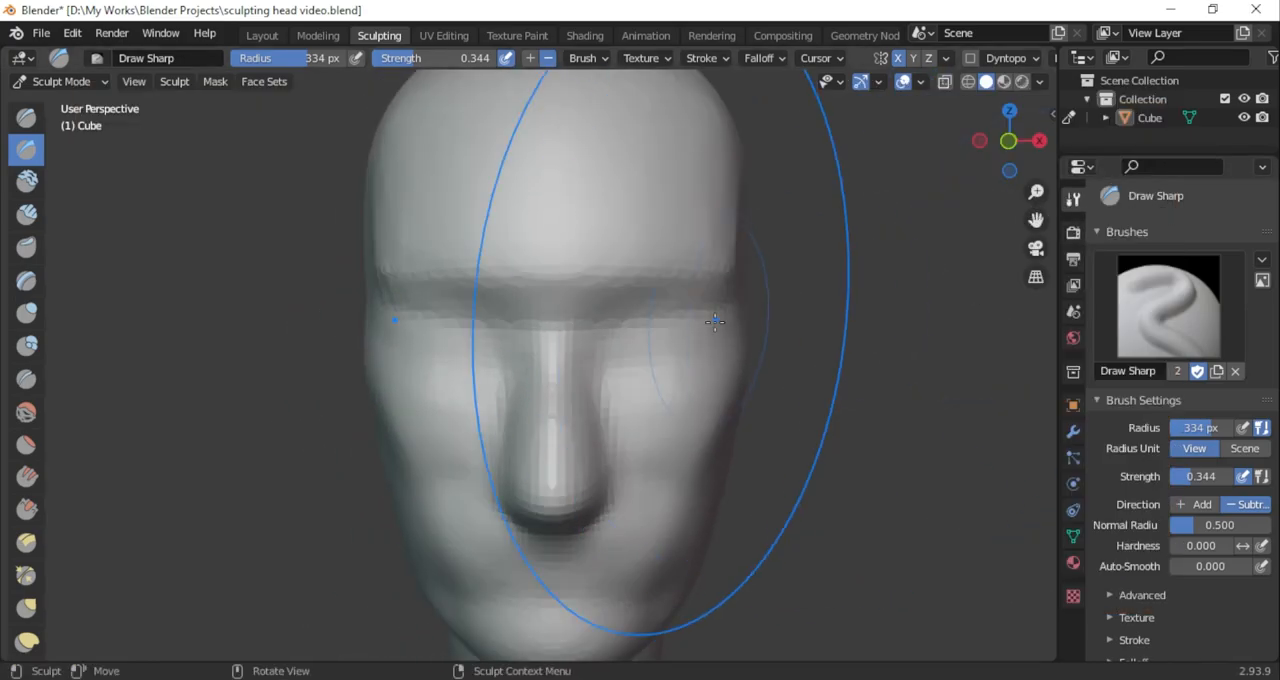
mouse_move(612, 352)
left_mouse_down()
mouse_move(657, 314)
mouse_move(738, 315)
left_mouse_up()
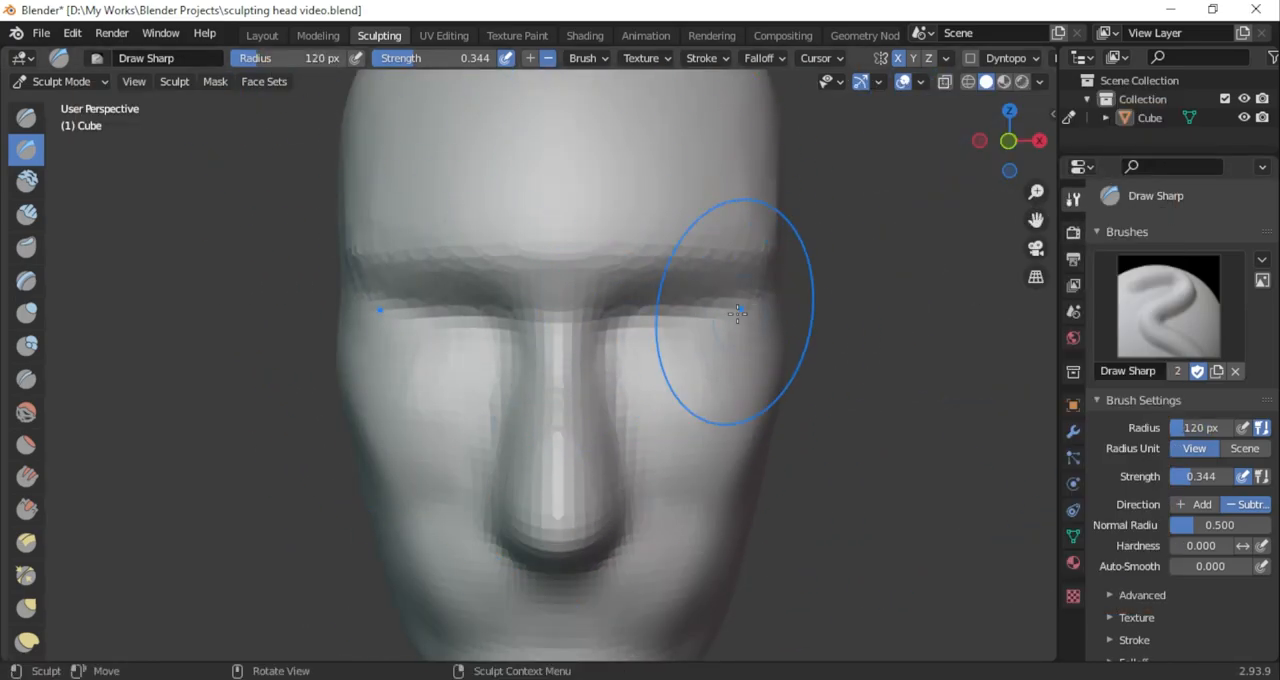
left_click_drag(1028, 155, 970, 178)
left_click_drag(790, 278, 836, 132)
left_click_drag(1036, 219, 968, 324)
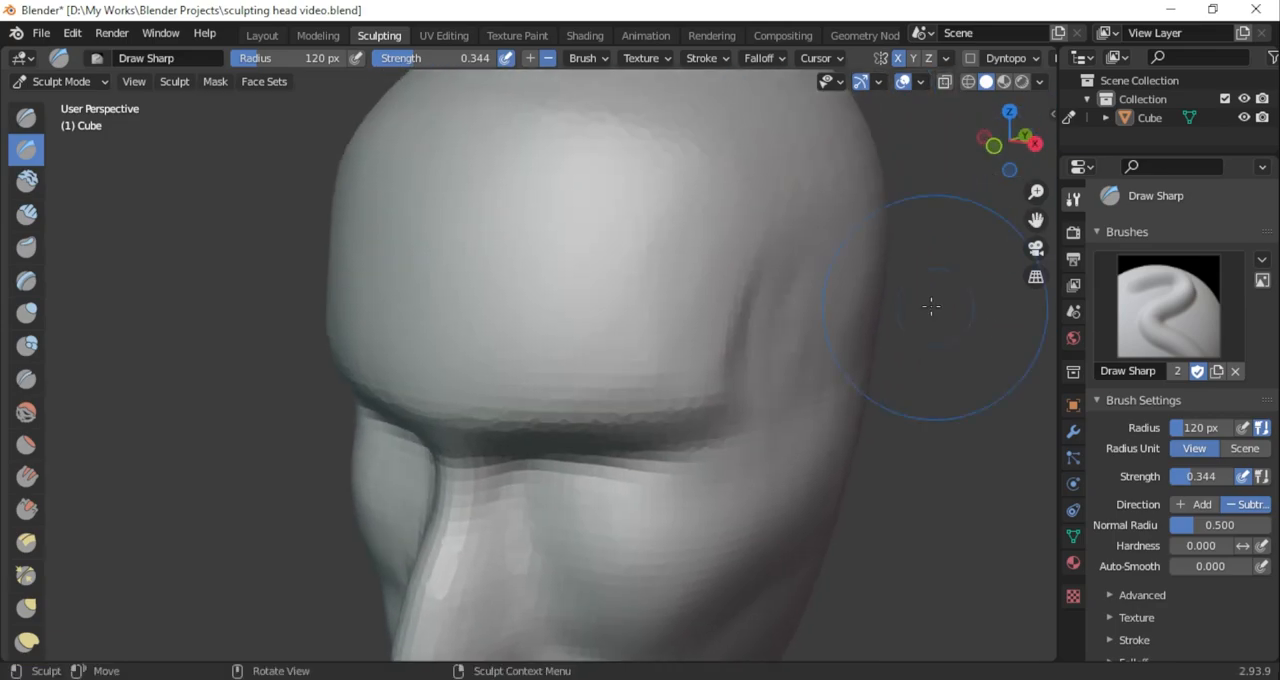
Carve down the outer end of the brow toward the temple with subtracting Draw Sharp at 120 px radius
left_click_drag(1022, 156, 985, 162)
scroll(1037, 212, "down", 4)
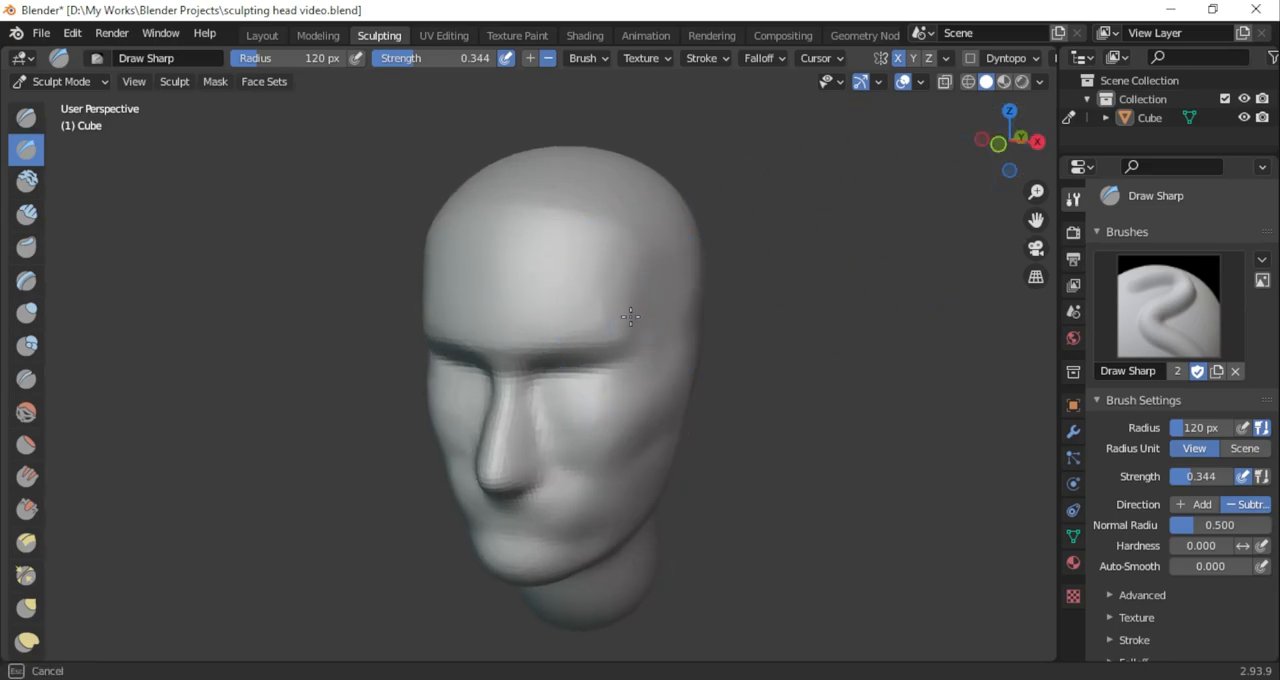
left_click_drag(428, 64, 431, 64)
left_click_drag(604, 298, 627, 342)
left_click_drag(602, 306, 627, 342)
mouse_move(1020, 160)
left_mouse_down()
mouse_move(1108, 163)
mouse_move(925, 170)
left_mouse_up()
Build up the area beneath the eye beside the nose with adding Draw Sharp at 267 px radius and 0.159 strength
left_click(532, 60)
mouse_move(1022, 157)
left_mouse_down()
mouse_move(1153, 131)
mouse_move(1127, 137)
left_mouse_up()
scroll(770, 320, "up", 3)
mouse_move(600, 410)
middle_mouse_down()
mouse_move(397, 429)
mouse_move(600, 393)
mouse_move(781, 430)
mouse_move(620, 428)
mouse_move(560, 457)
mouse_move(592, 424)
middle_mouse_up()
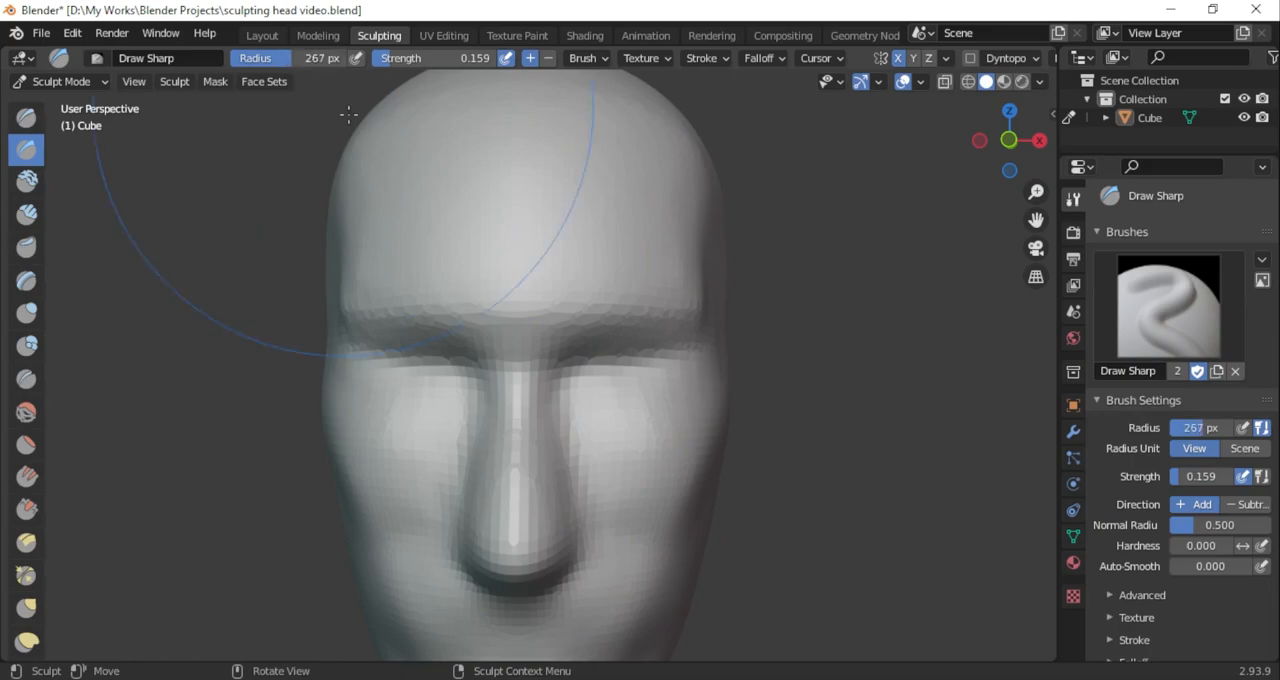
Try a subtracting Draw Sharp stroke beside the nose bridge, undo it, and set the brush strength to 0.219
left_click(548, 59)
left_click_drag(580, 350, 562, 402)
key("ctrl+z")
key("shift+f")
left_click(609, 454)
mouse_move(609, 454)
middle_mouse_down()
mouse_move(910, 232)
mouse_move(811, 174)
mouse_move(874, 191)
mouse_move(850, 200)
middle_mouse_up()
Pull the nose bridge forward in the side view with the Grab brush at 140 px radius
left_click(27, 607)
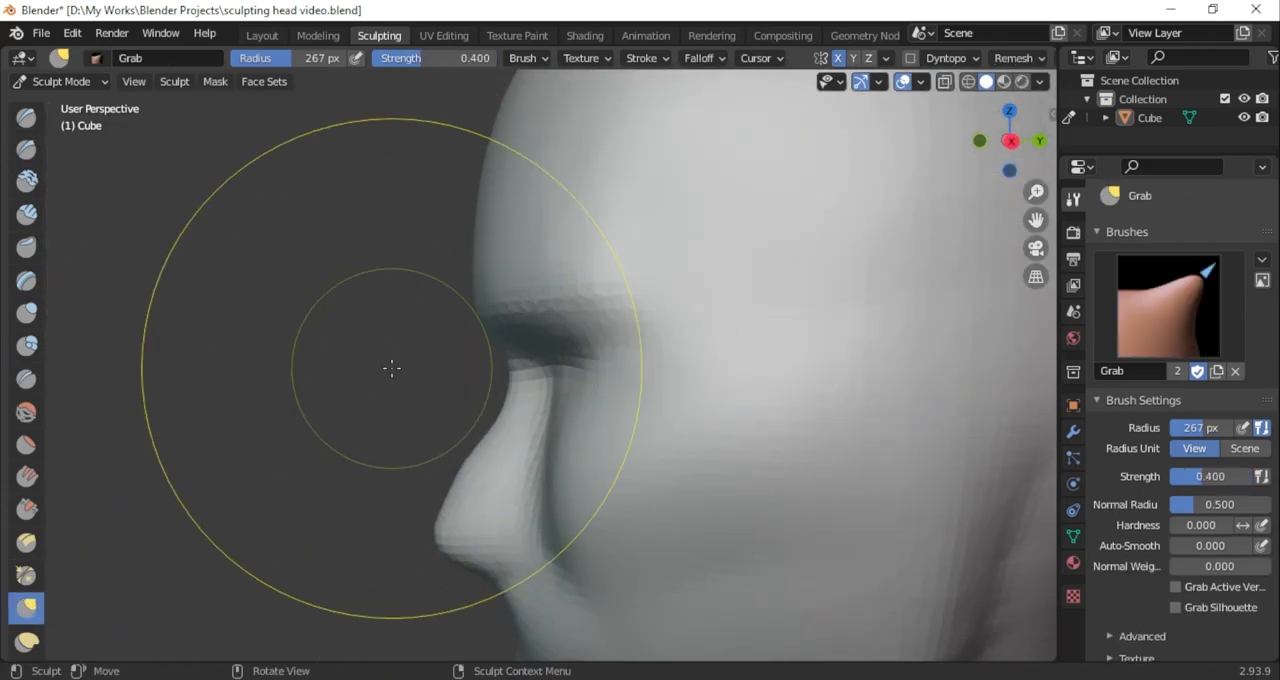
key("f")
left_click(391, 260)
left_click_drag(510, 371, 491, 375)
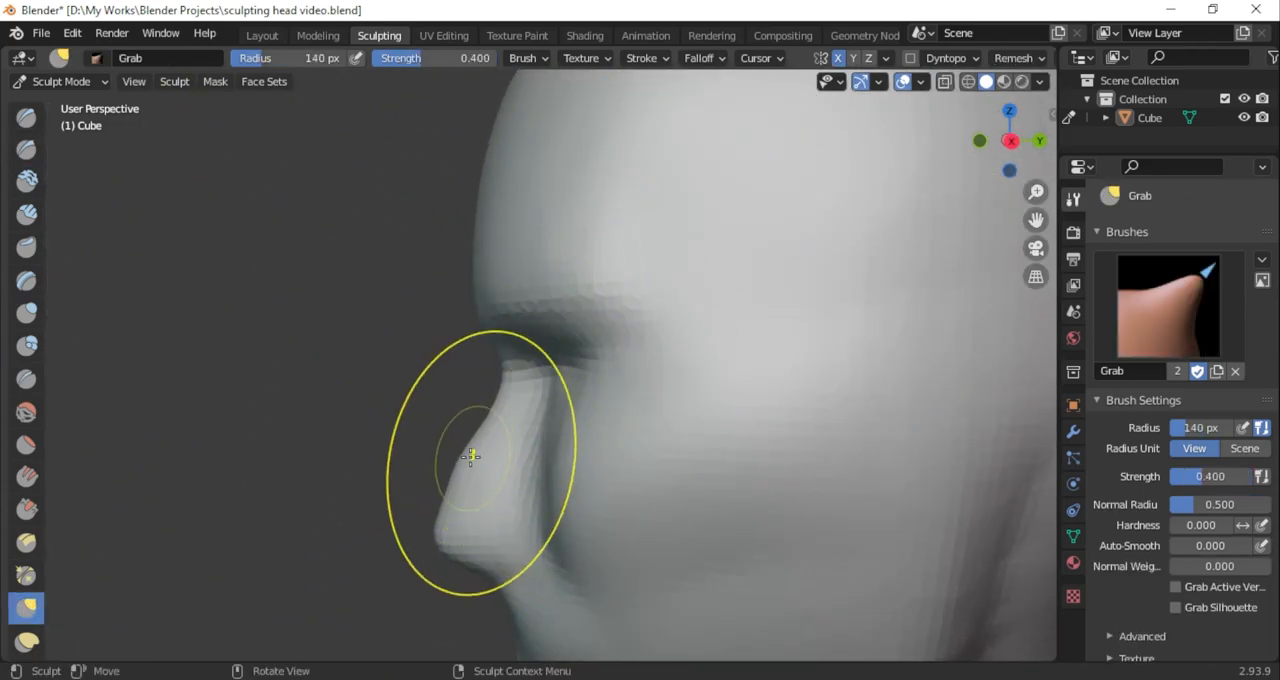
left_click(979, 140)
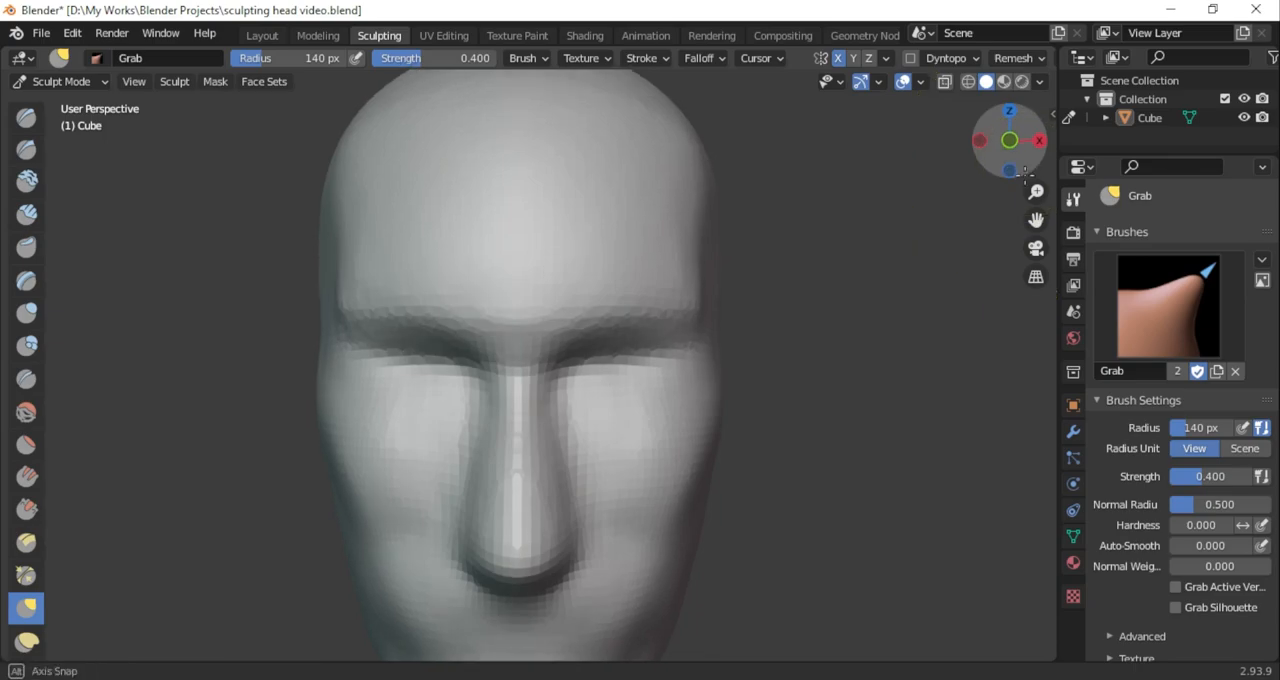
left_click_drag(1036, 192, 1000, 354)
mouse_move(1027, 160)
left_mouse_down()
mouse_move(1084, 163)
mouse_move(826, 149)
mouse_move(1040, 170)
mouse_move(910, 170)
left_mouse_up()
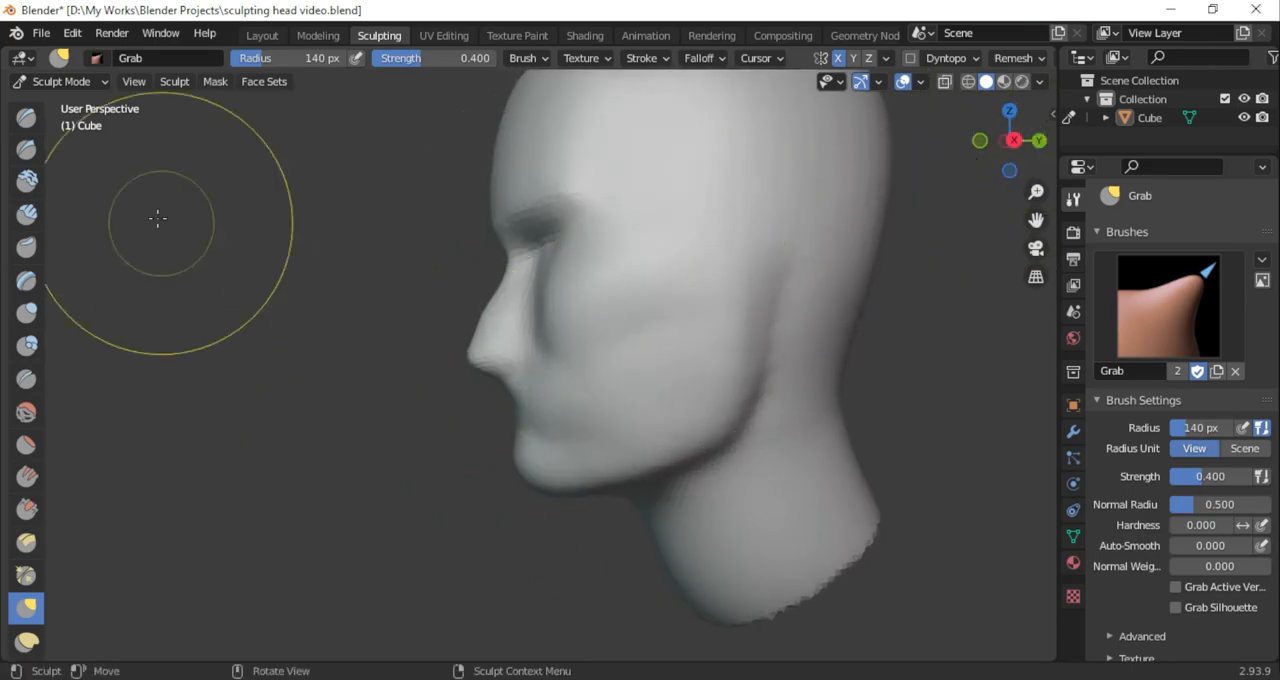
Set the Grab brush's falloff curve to Sharp for shaping the nose
left_click(26, 149)
left_click(980, 140)
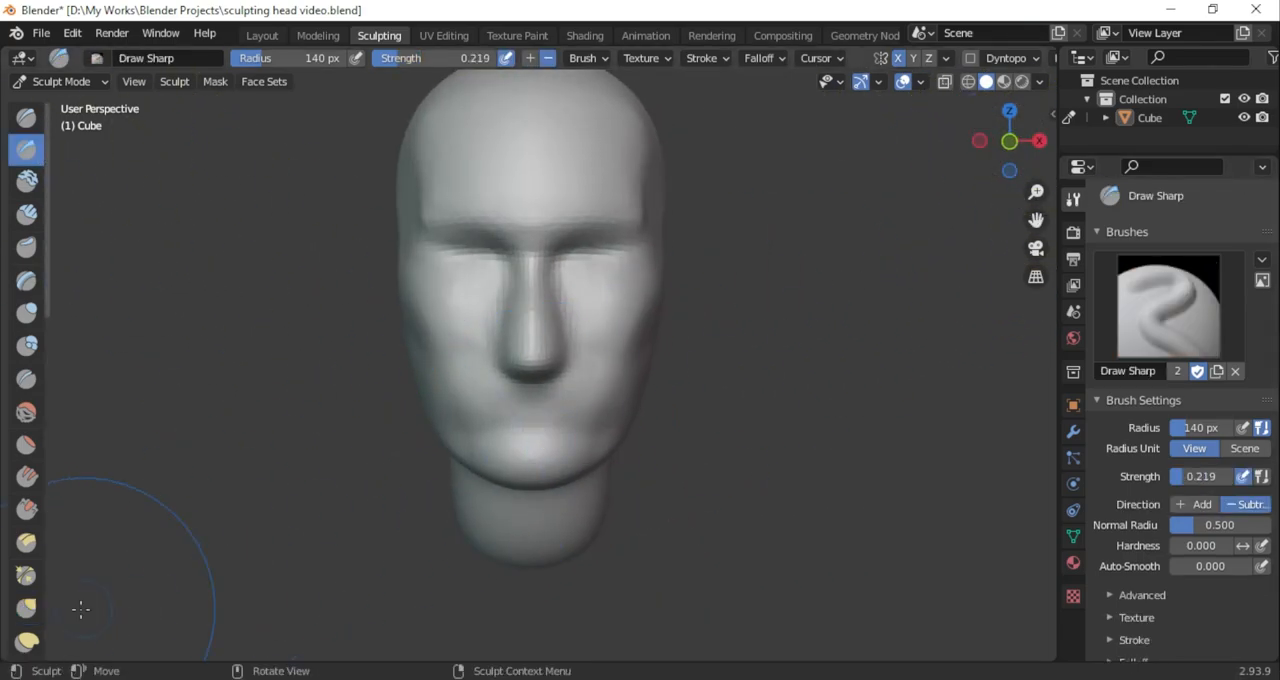
left_click(26, 607)
scroll(558, 335, "up", 3)
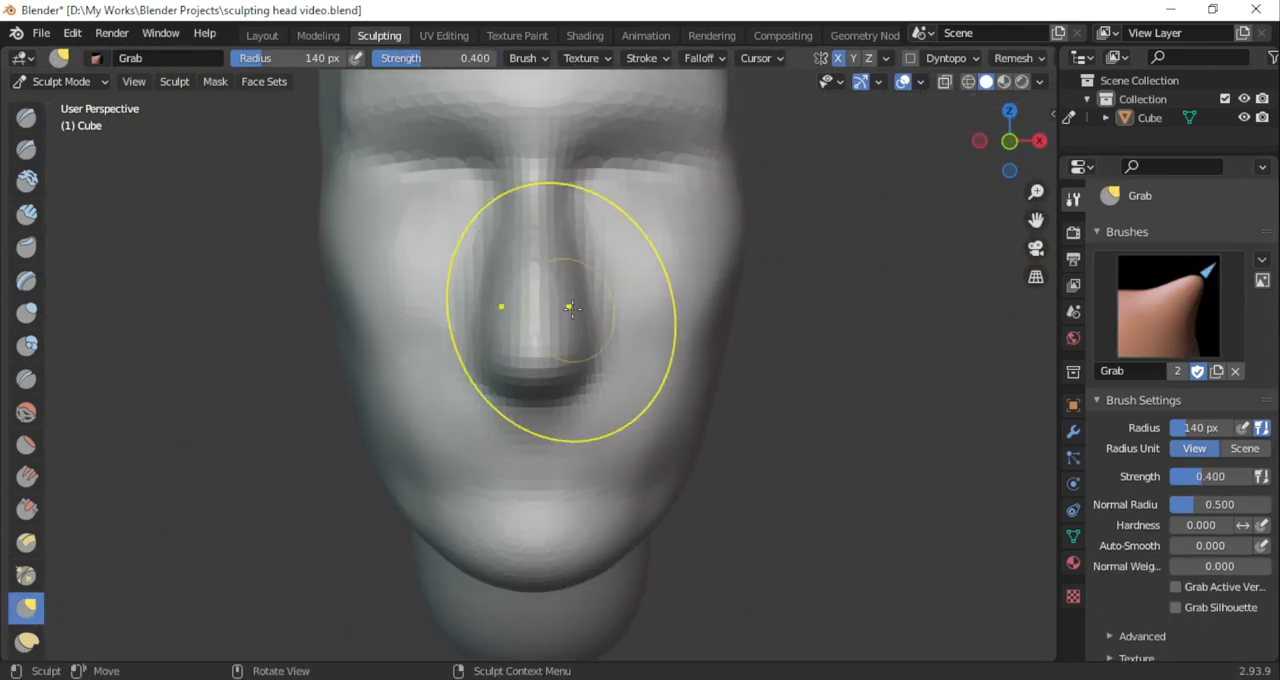
scroll(1100, 505, "down", 5)
left_click(1132, 498)
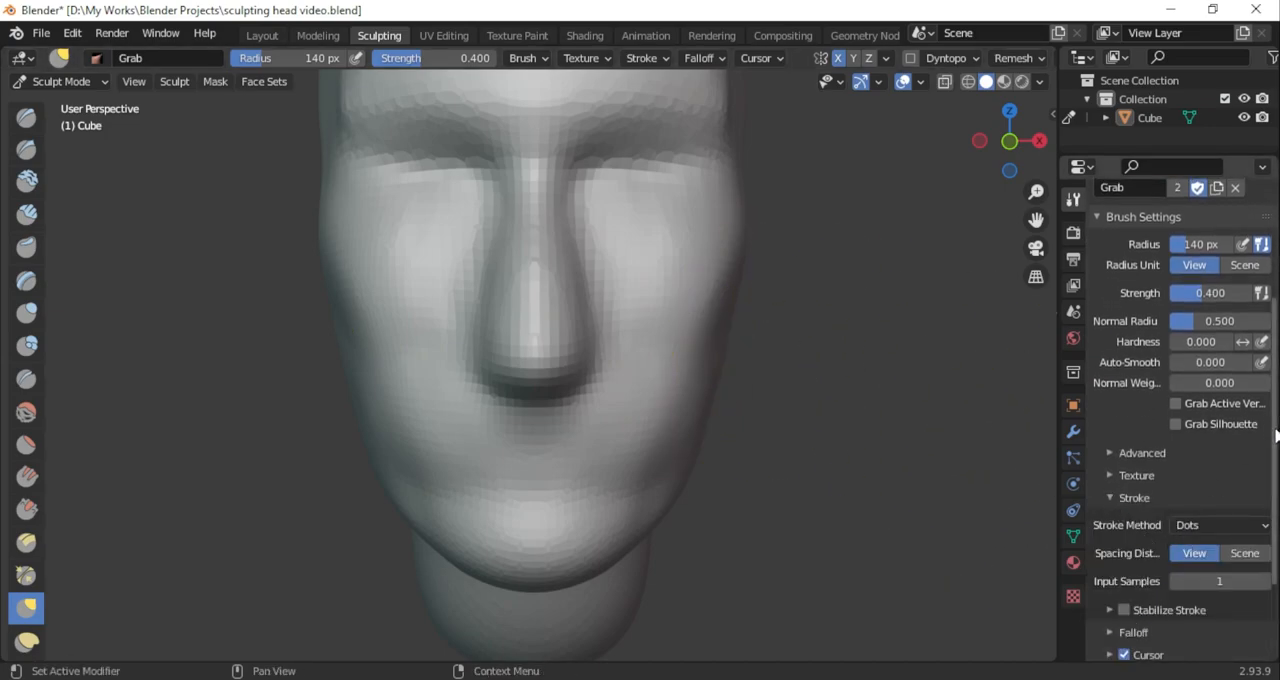
left_click_drag(1277, 435, 1277, 497)
left_click(1111, 530)
left_click(1120, 556)
left_click(1127, 415)
Widen the sides of the nose base and reshape its underside with the Grab brush at 140 px radius
left_click_drag(591, 362, 609, 358)
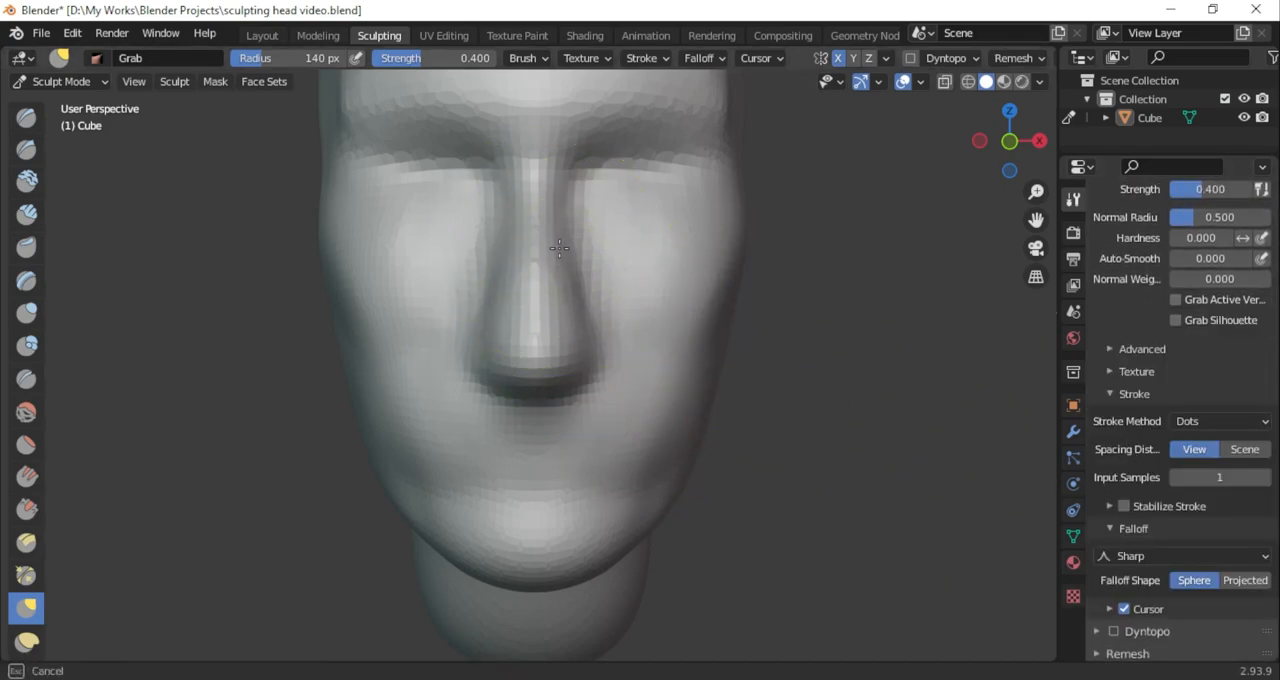
left_click(1040, 140)
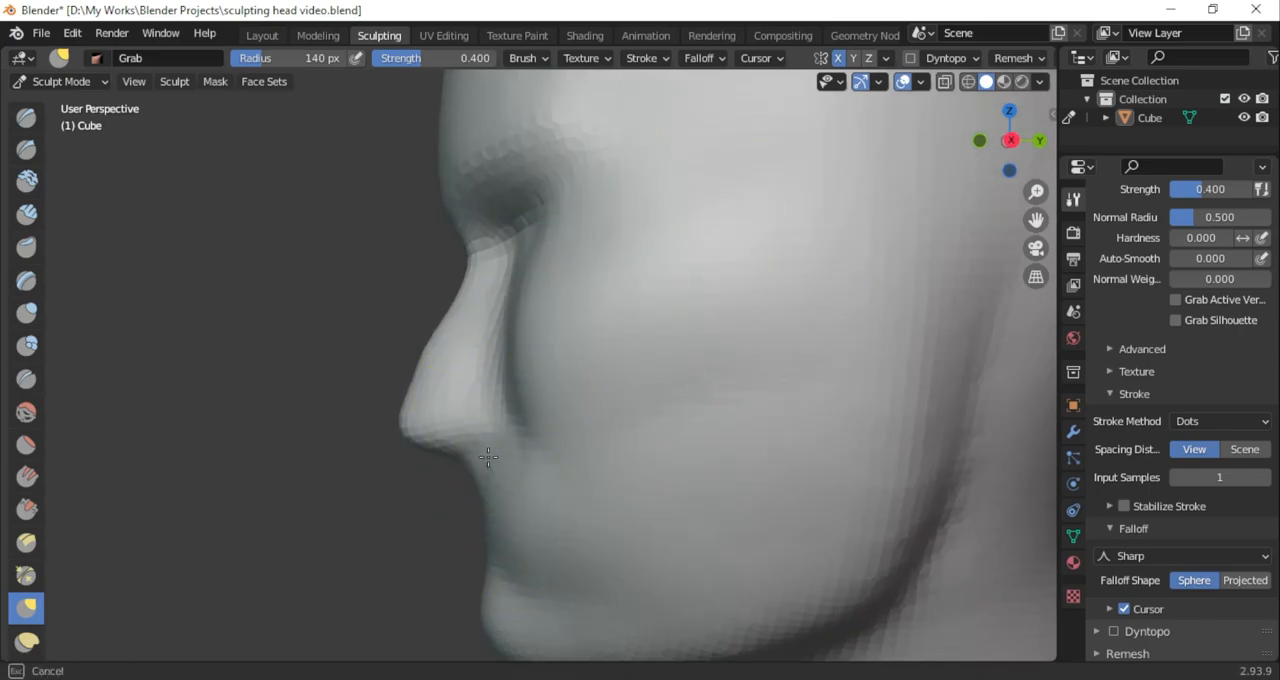
left_click(980, 140)
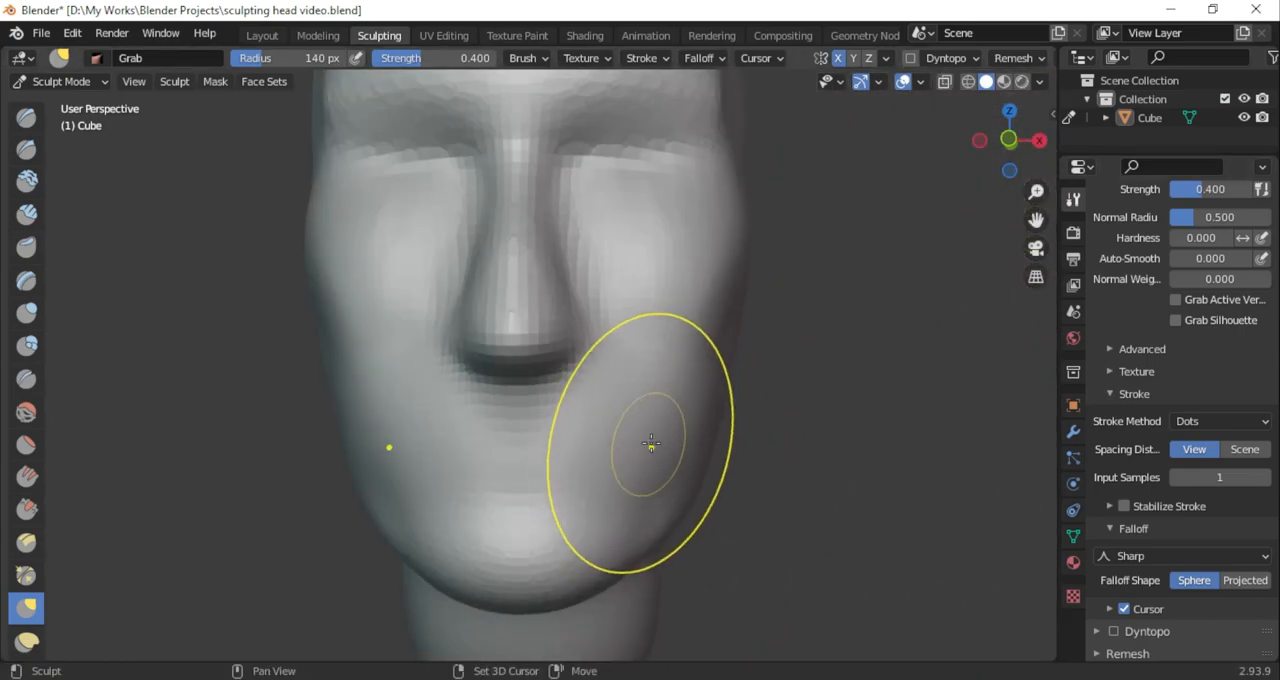
Build up the mouth area between nose and chin with Clay Strips at 96 px radius and 0.296 strength
left_click(26, 313)
left_click_drag(1020, 160, 1017, 174)
left_click(26, 214)
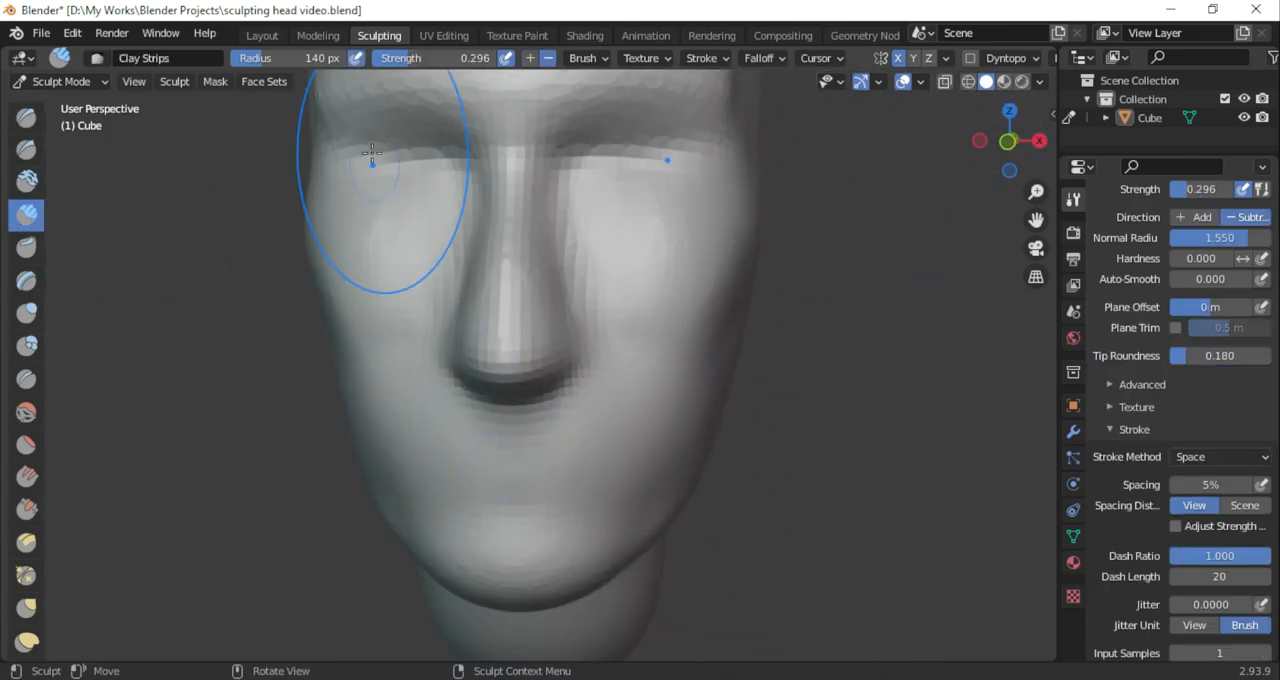
left_click(530, 58)
mouse_move(600, 500)
middle_mouse_down()
mouse_move(909, 153)
mouse_move(451, 482)
middle_mouse_up()
left_click_drag(461, 475, 465, 468)
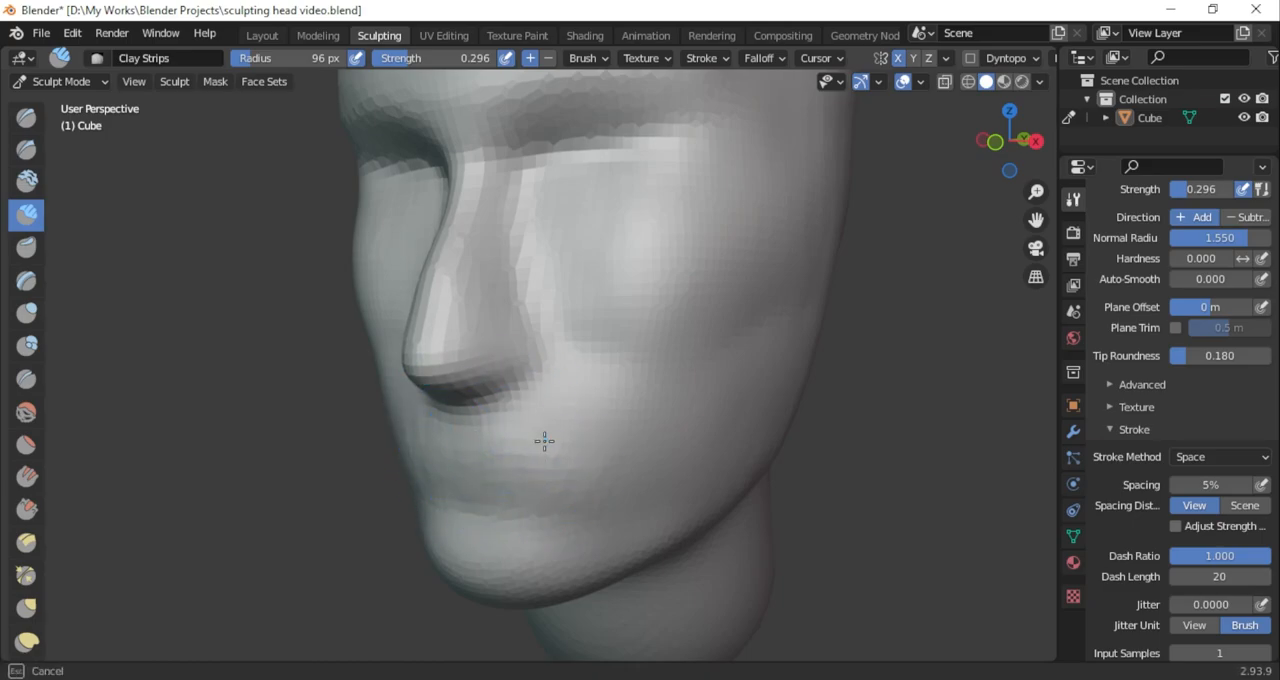
left_click_drag(1026, 161, 1052, 160)
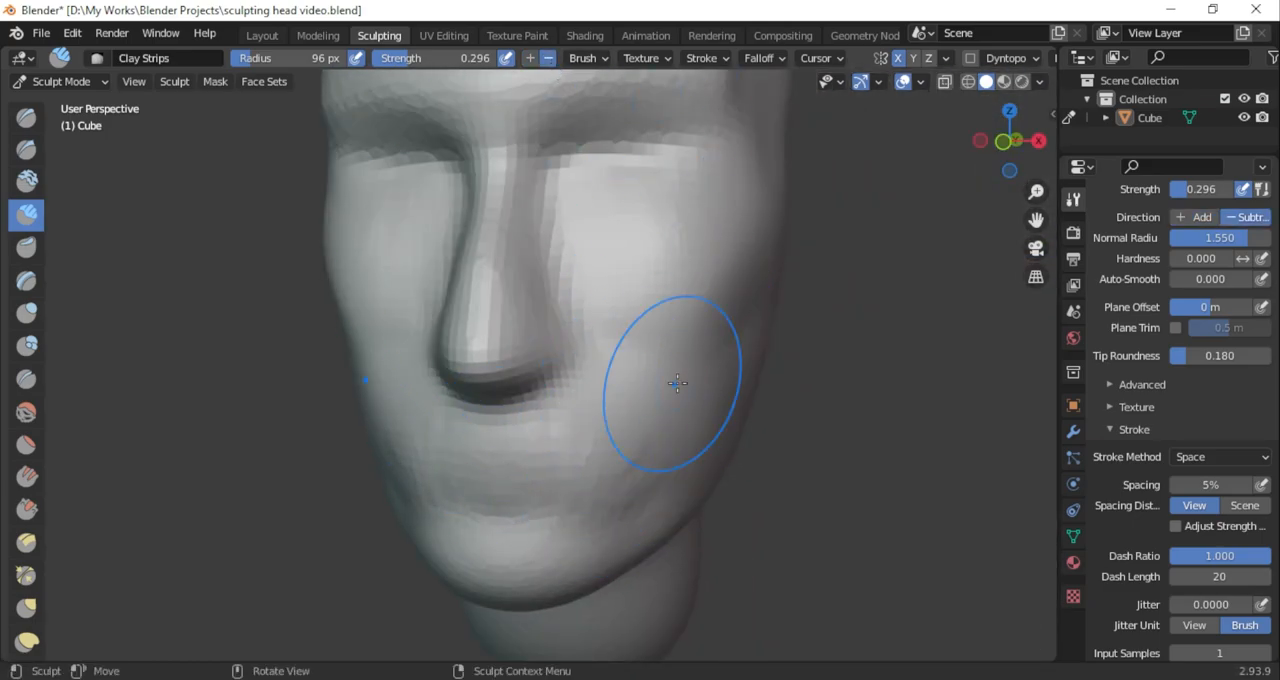
left_click_drag(554, 480, 610, 495, "shift")
Carve around the mouth corners and lower cheeks with subtracting Draw Sharp at 96 px radius and 0.219 strength
left_click_drag(992, 152, 948, 158)
left_click(26, 150)
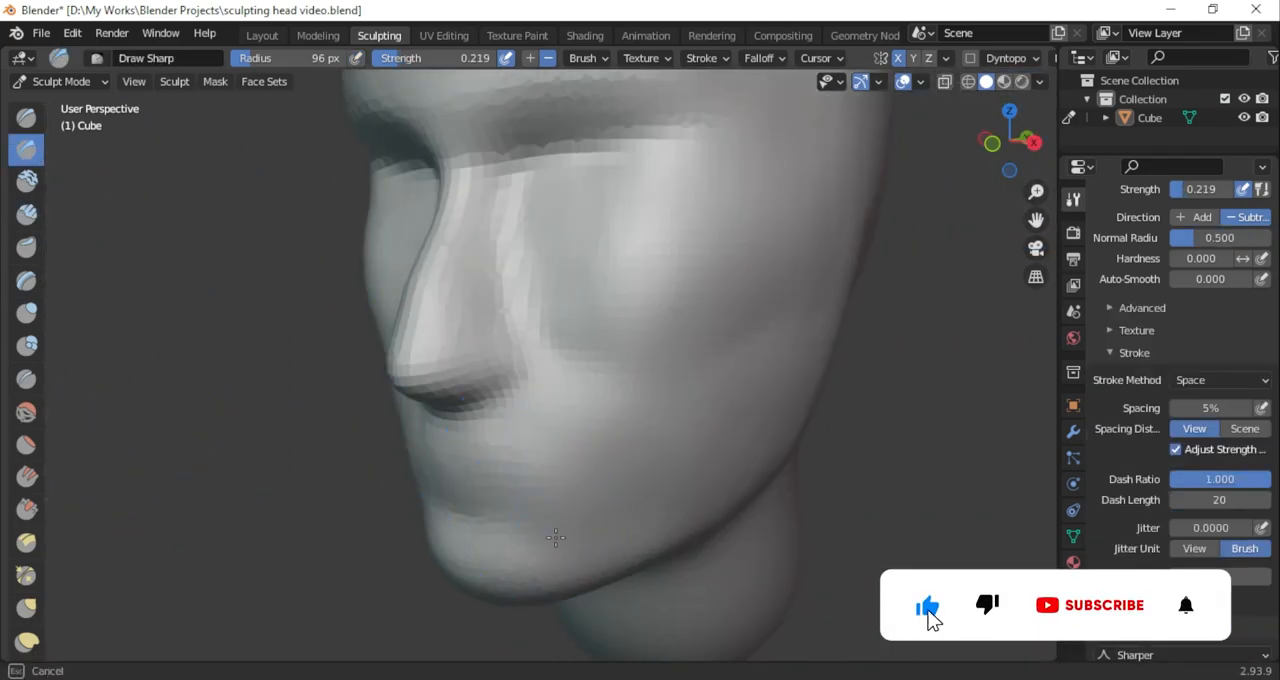
left_click_drag(600, 401, 616, 397)
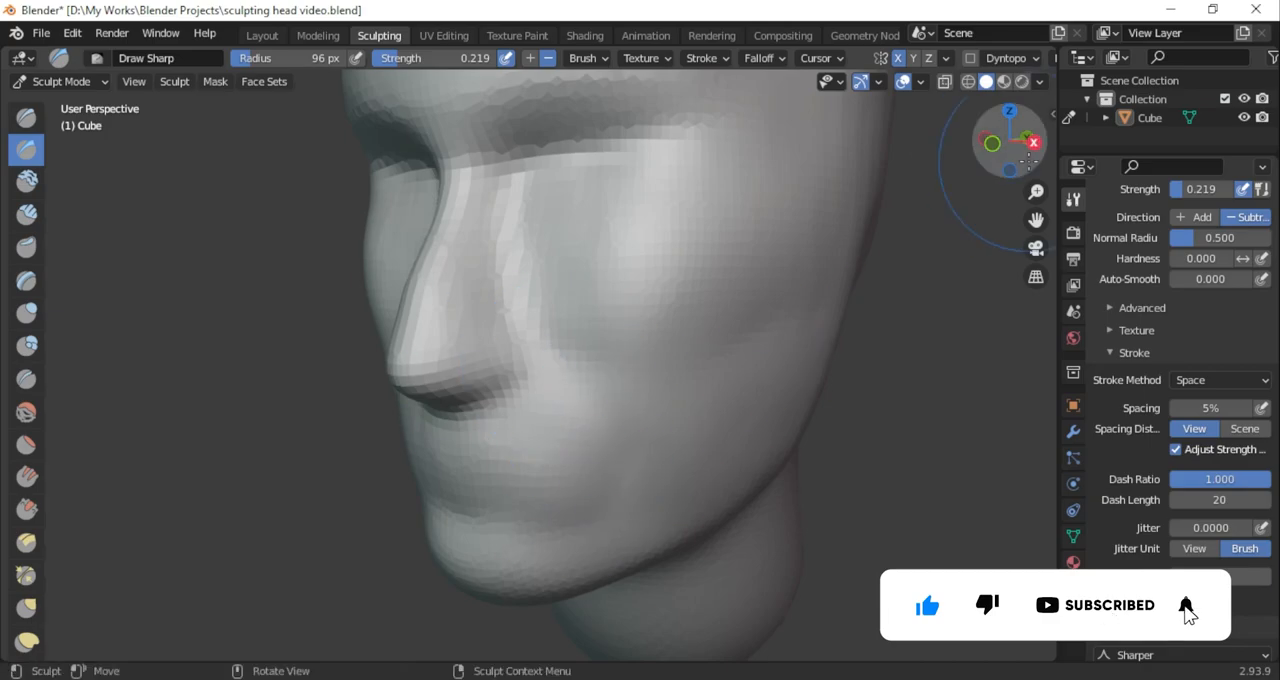
left_click_drag(1000, 146, 1052, 146)
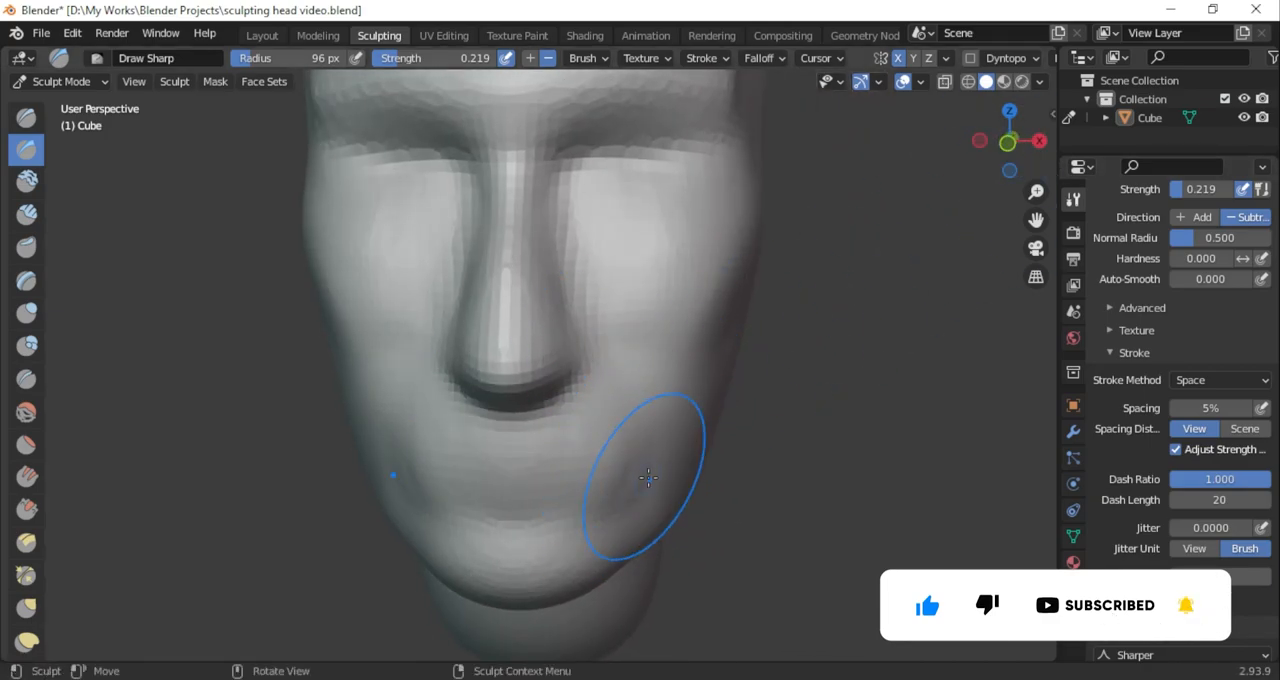
middle_click_drag(642, 483, 543, 500)
left_click_drag(1004, 145, 1053, 146)
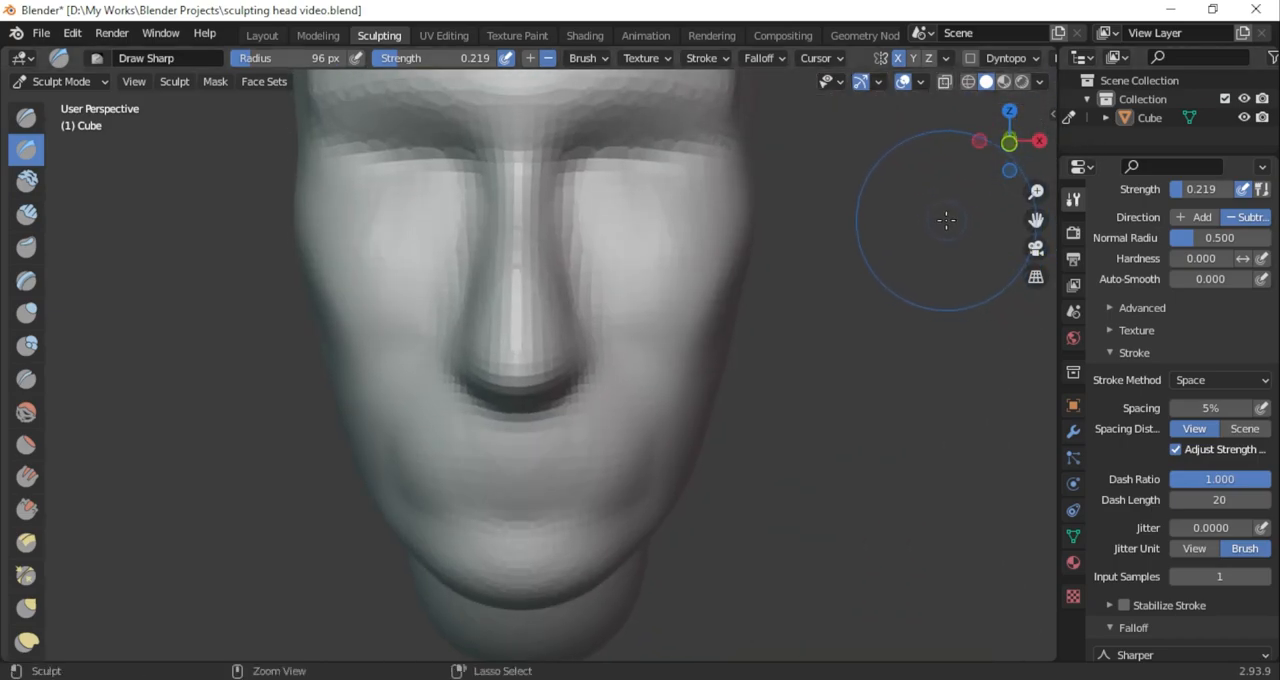
key("shift+s")
left_click(29, 153)
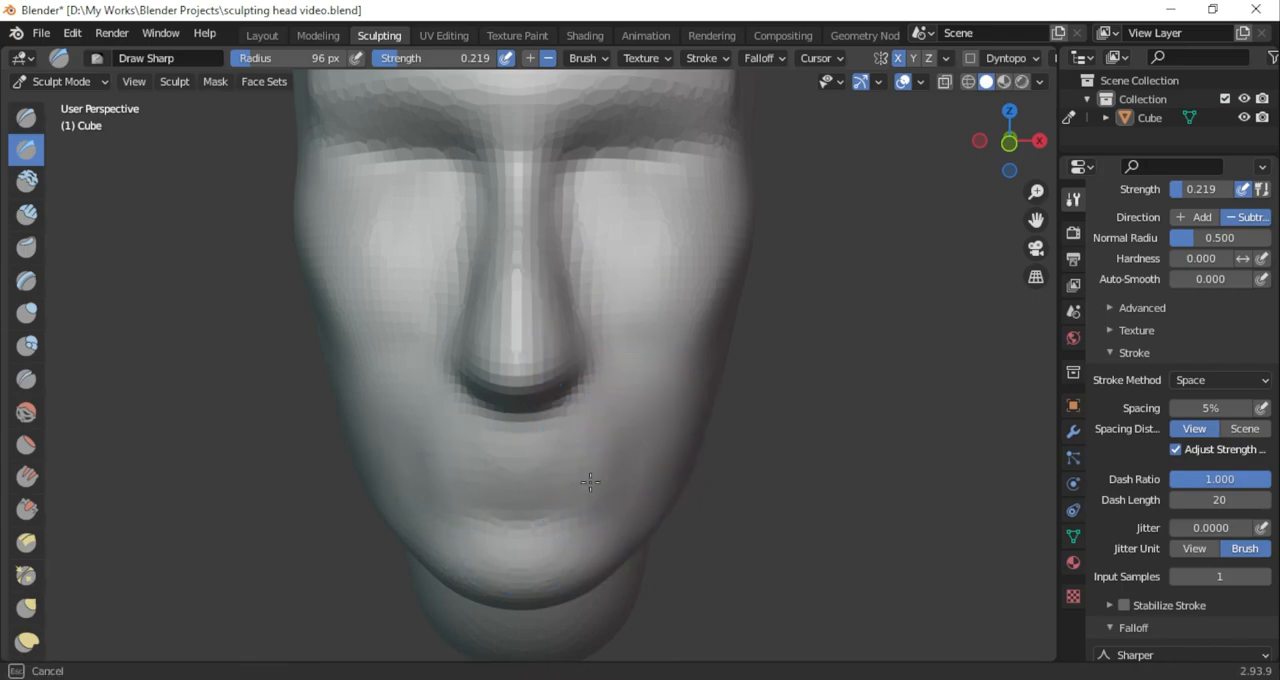
mouse_move(1009, 140)
left_mouse_down()
mouse_move(883, 191)
mouse_move(820, 171)
mouse_move(994, 204)
mouse_move(972, 185)
left_mouse_up()
Add volume to the upper lip area below the nose with Clay Strips at 52 px radius
left_click(28, 214)
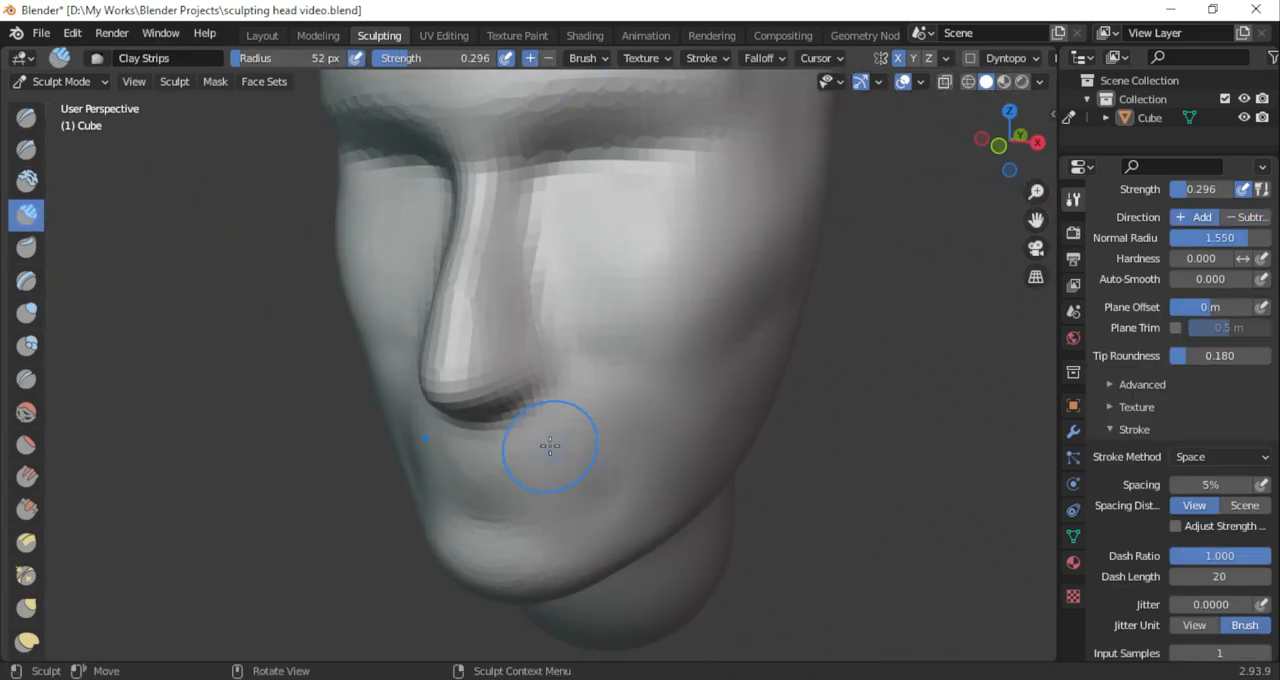
left_click_drag(997, 142, 897, 141)
left_click_drag(462, 445, 397, 452)
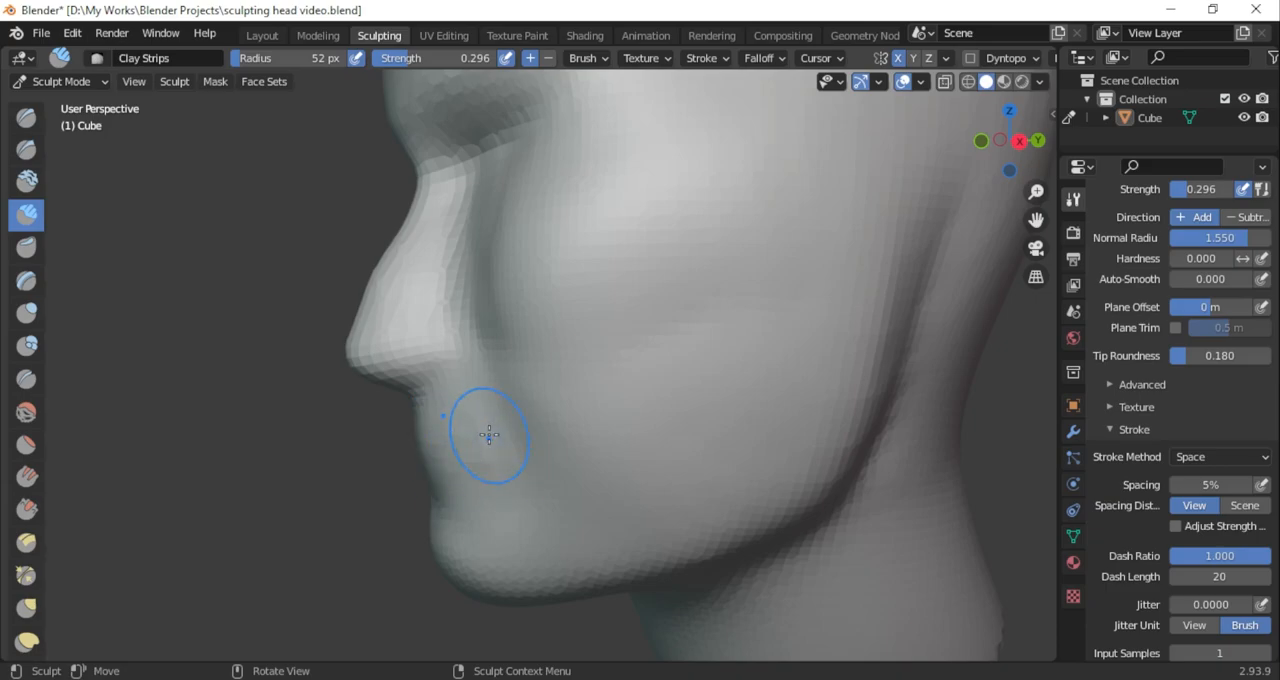
left_click_drag(1011, 165, 1069, 118)
Build up the forehead above the brow's outer end with adding Clay Strips at 52 px radius
scroll(839, 331, "down", 5)
scroll(839, 331, "up", 4)
middle_click_drag(834, 351, 770, 168)
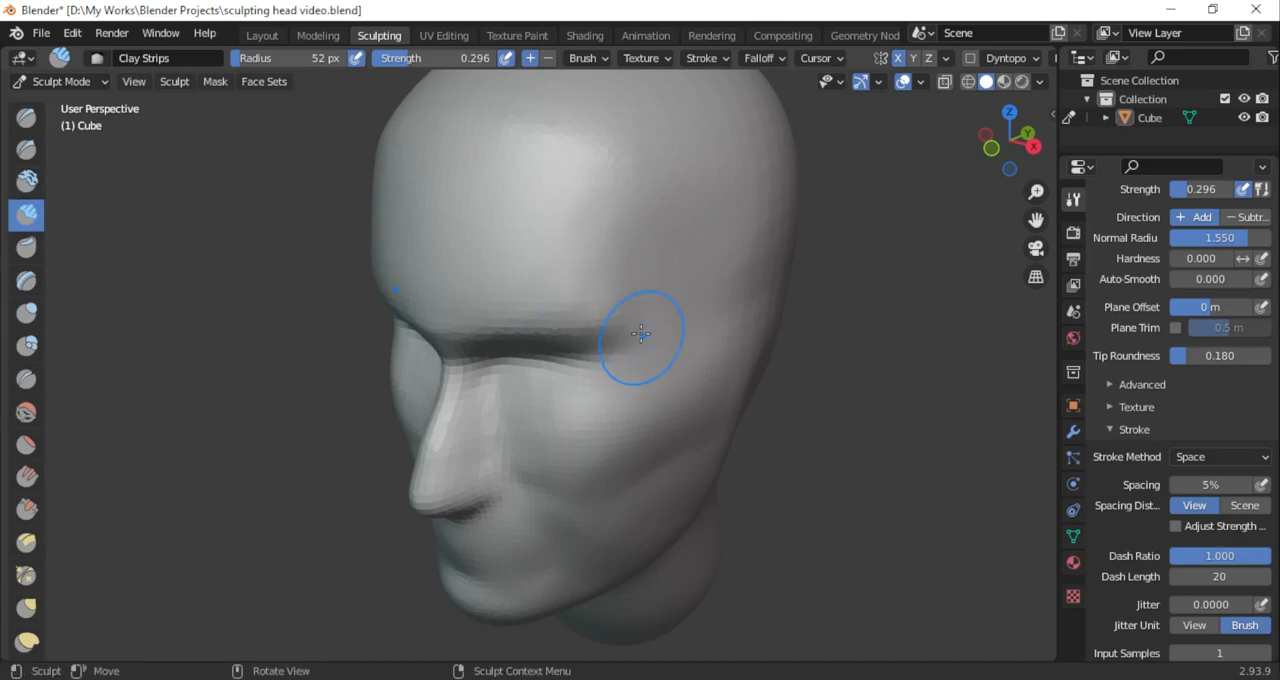
left_click_drag(612, 299, 585, 300)
left_click_drag(995, 165, 1085, 155)
left_click_drag(1036, 218, 1237, 167)
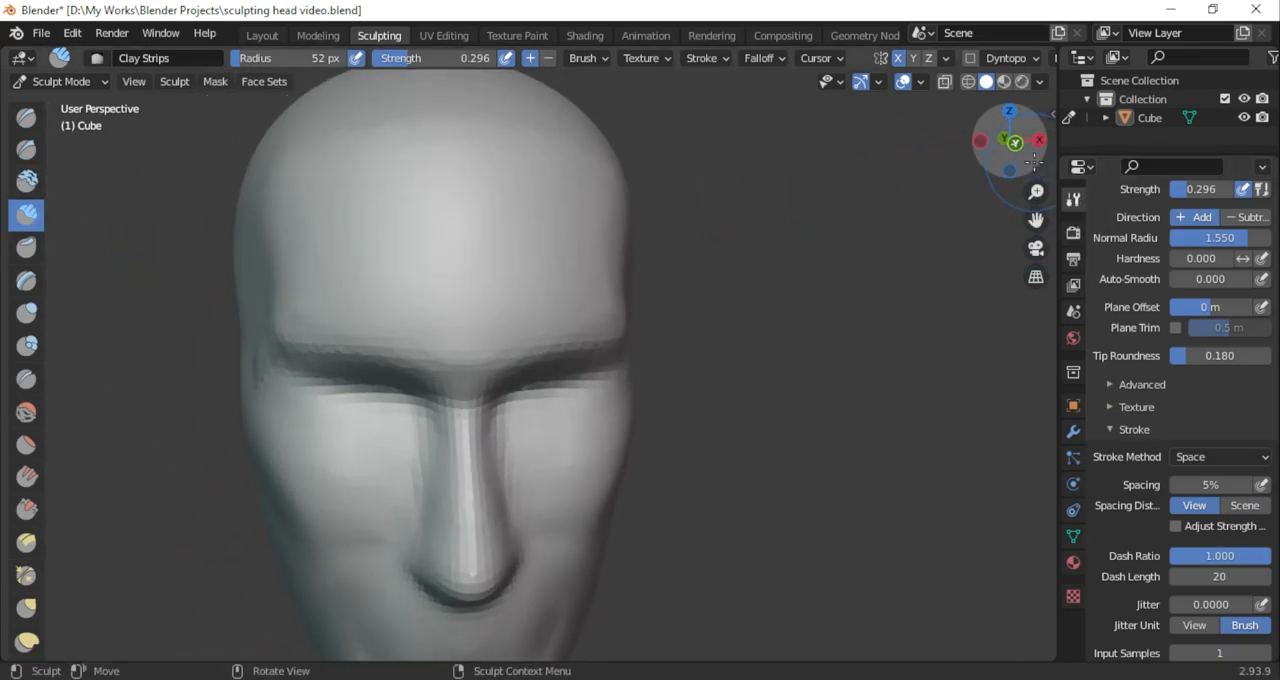
Smooth down the brow and lower forehead with the Scrape/Peaks brush at 52 px radius and 0.700 strength
left_click_drag(1014, 142, 925, 145)
mouse_move(1018, 150)
left_mouse_down()
mouse_move(1038, 197)
mouse_move(1090, 177)
mouse_move(1070, 150)
mouse_move(1037, 178)
mouse_move(1079, 174)
left_mouse_up()
key("1")
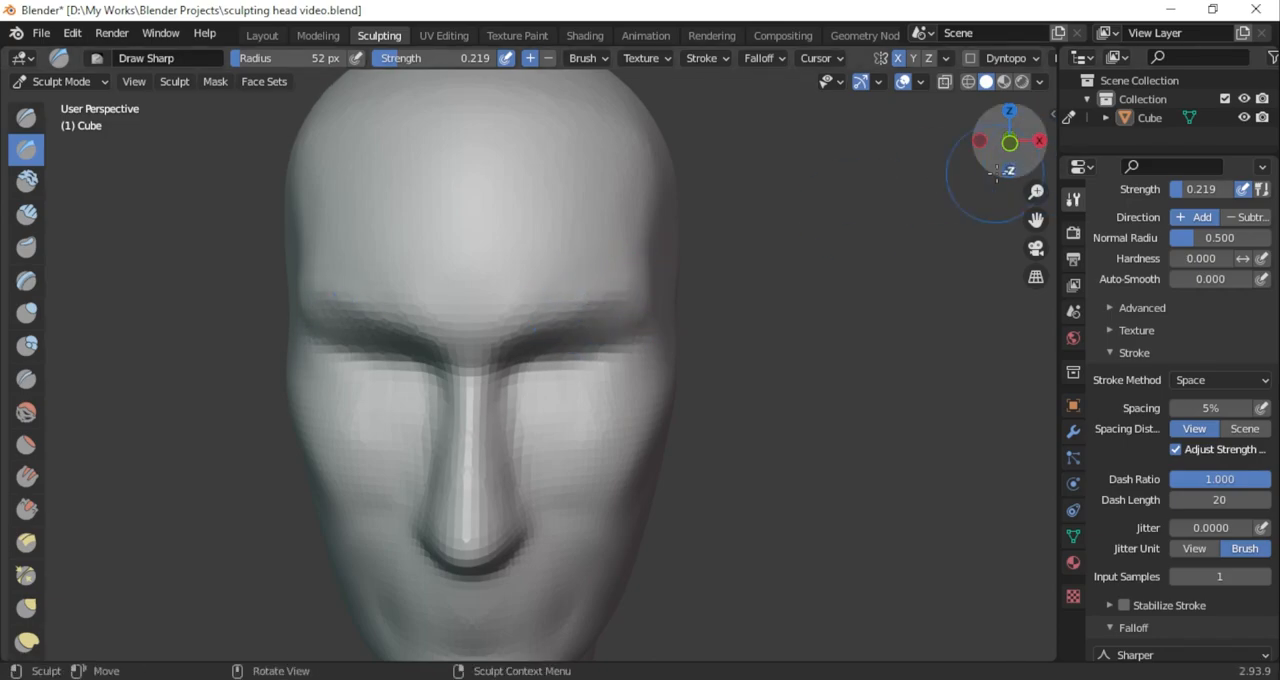
left_click_drag(987, 172, 314, 391)
left_click(26, 509)
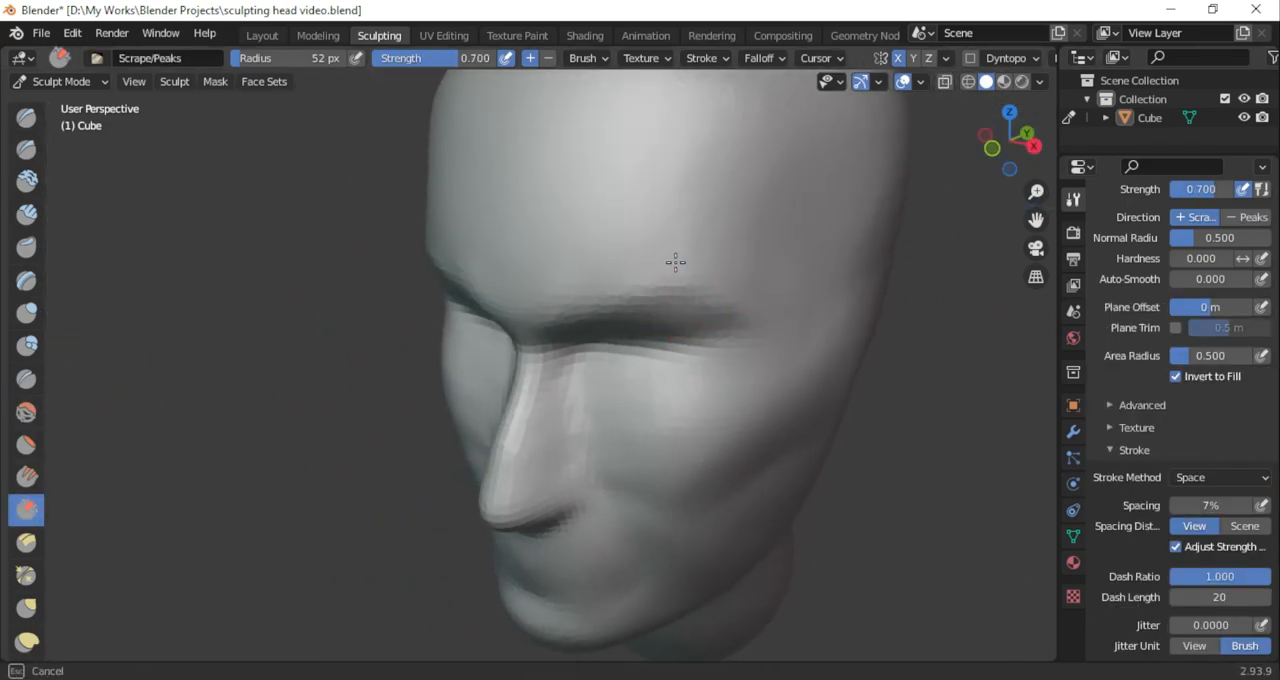
left_click_drag(1036, 220, 1016, 305)
Carve the forehead above the brow and the temples with subtracting Draw Sharp at 163 px radius and 0.219 strength
left_click(26, 150)
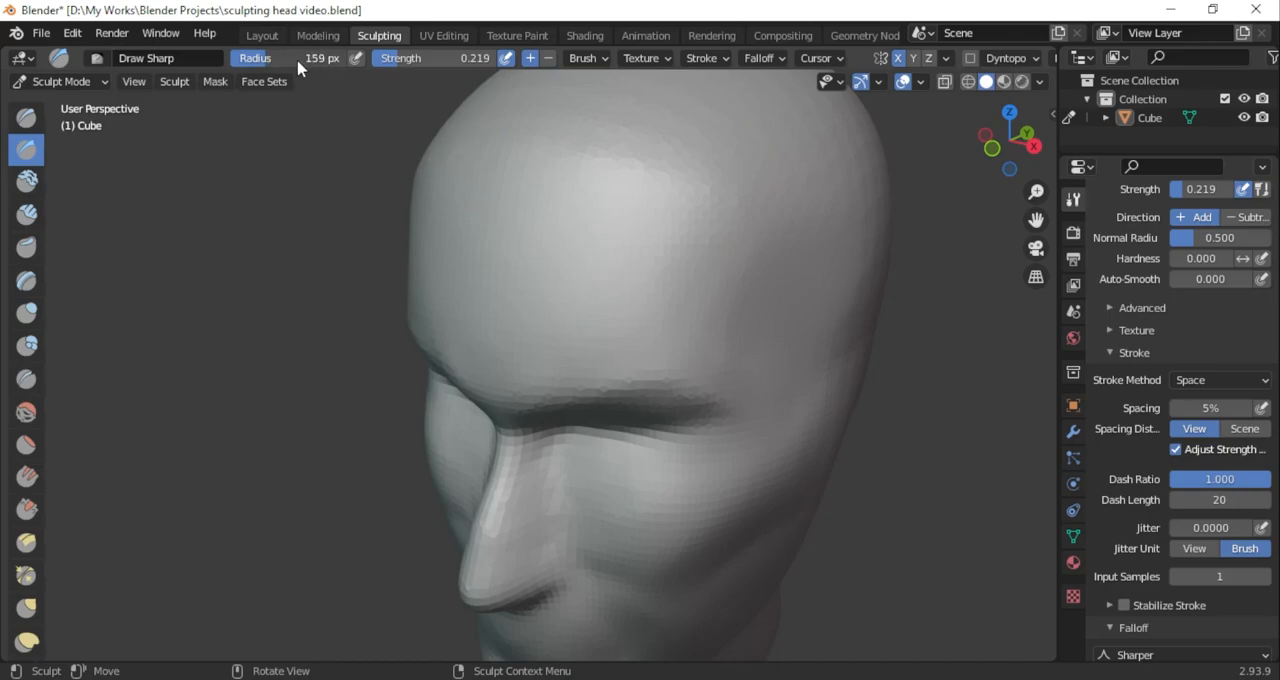
key("ctrl")
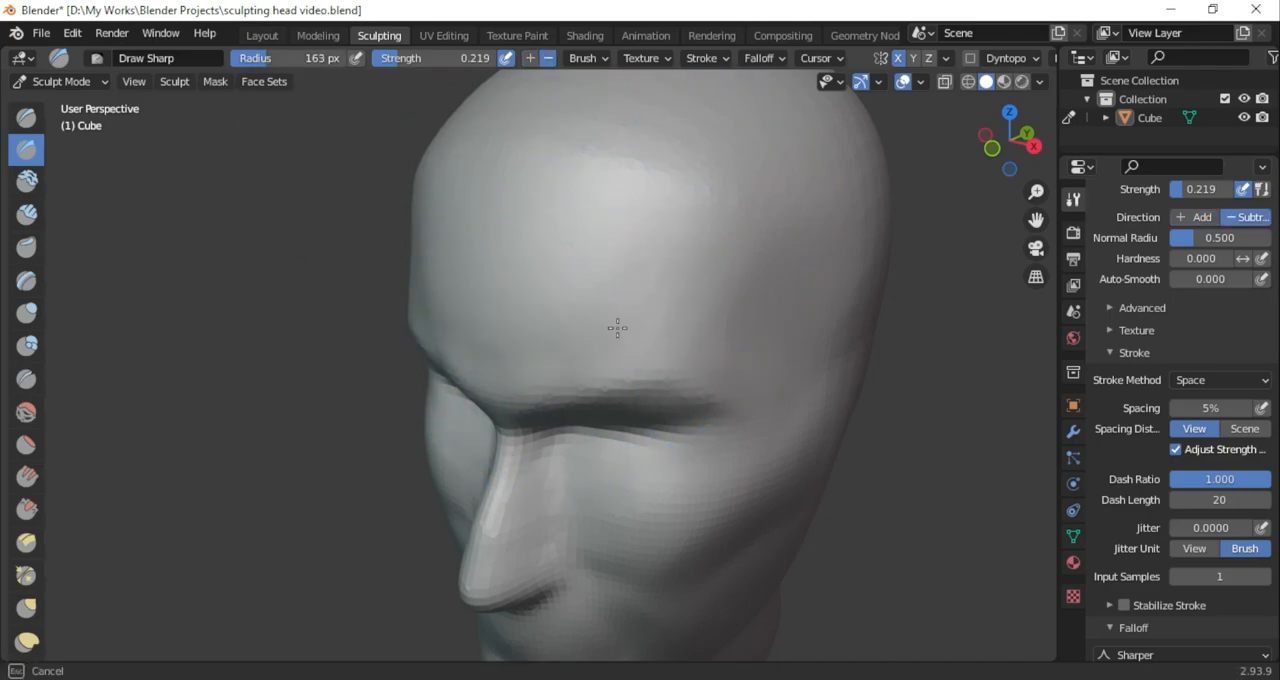
left_click(991, 148)
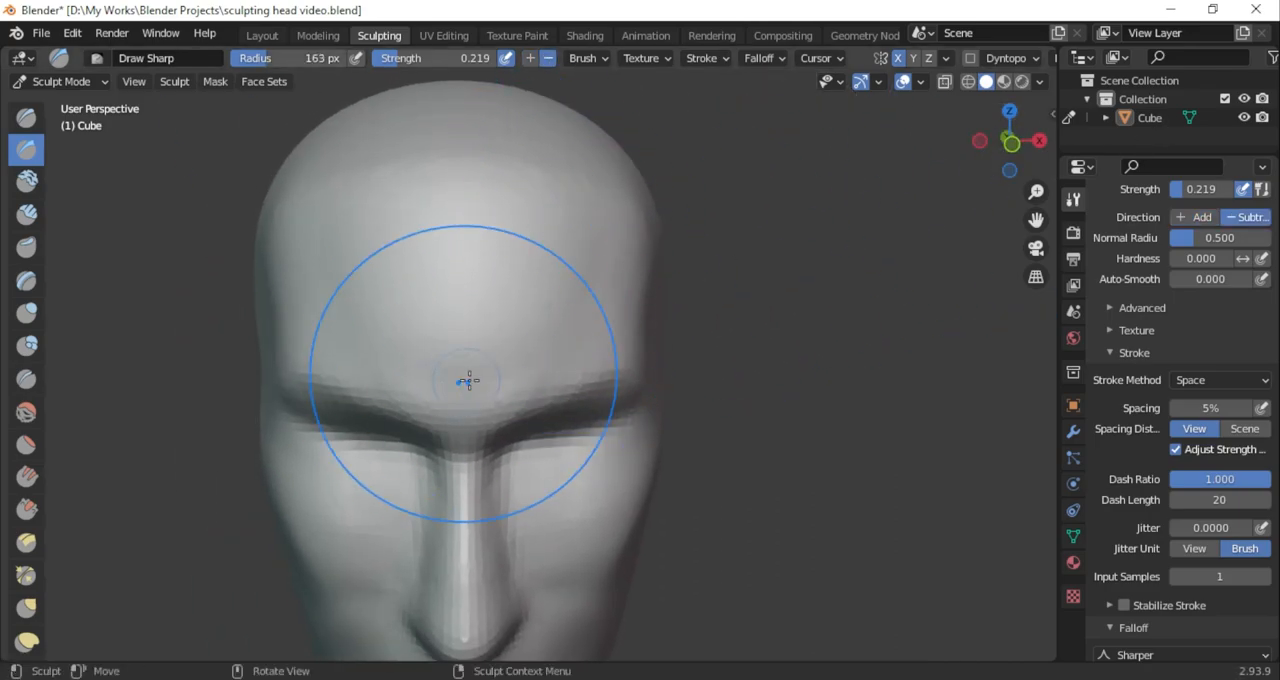
mouse_move(1036, 220)
left_mouse_down()
mouse_move(1007, 107)
mouse_move(1022, 152)
mouse_move(902, 215)
mouse_move(841, 322)
left_mouse_up()
left_click_drag(1036, 220, 654, 333)
left_click_drag(1007, 140, 584, 296)
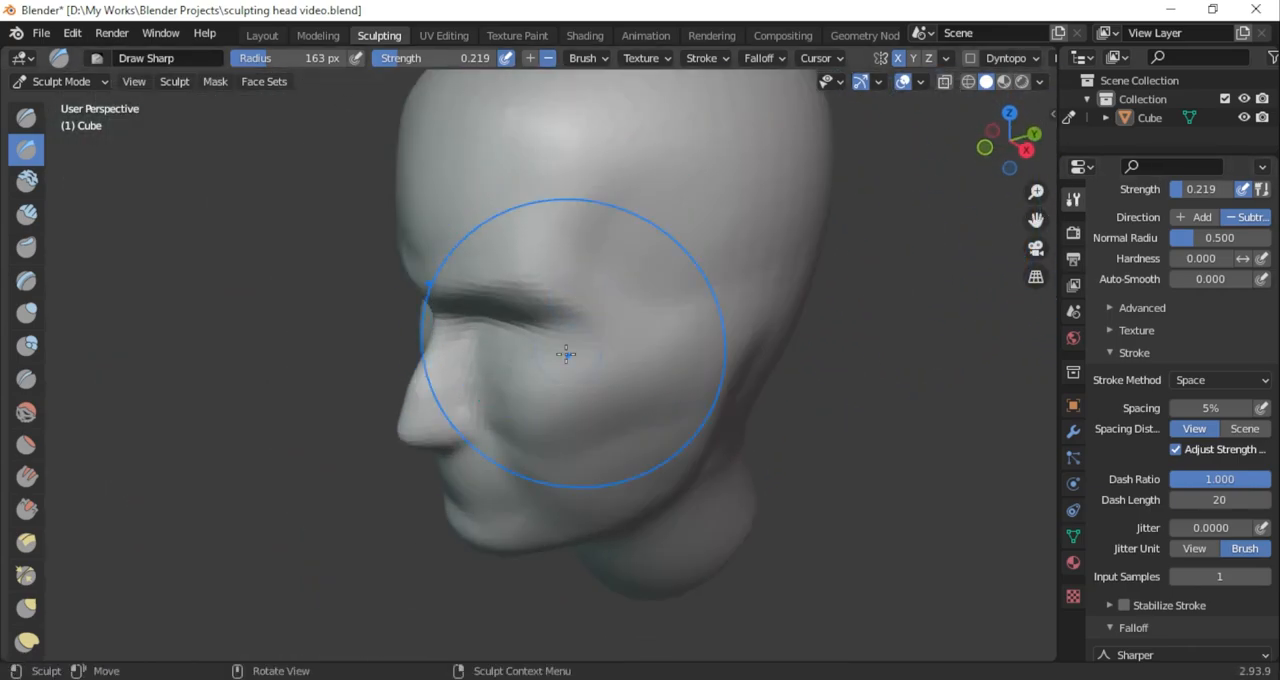
Reshape the outer brow and temple area with the Grab brush
key("g")
left_click_drag(640, 266, 631, 245)
left_click_drag(1007, 142, 946, 114)
left_click_drag(577, 319, 587, 315)
mouse_move(1007, 140)
left_mouse_down()
mouse_move(1157, 172)
mouse_move(1042, 166)
mouse_move(993, 142)
mouse_move(958, 280)
left_mouse_up()
Adjust the side contour of the face and head with the Grab brush at 278 px radius
key("f")
left_click(622, 294)
mouse_move(622, 294)
left_mouse_down()
mouse_move(593, 386)
mouse_move(617, 352)
left_mouse_up()
mouse_move(1022, 148)
left_mouse_down()
mouse_move(908, 70)
mouse_move(1045, 62)
left_mouse_up()
scroll(780, 300, "down", 2)
middle_click_drag(694, 497, 648, 500)
scroll(648, 457, "up", 2)
Carve the temple beside the brow's outer end with subtracting Draw Sharp at 154 px radius and 0.152 strength
left_click(26, 150)
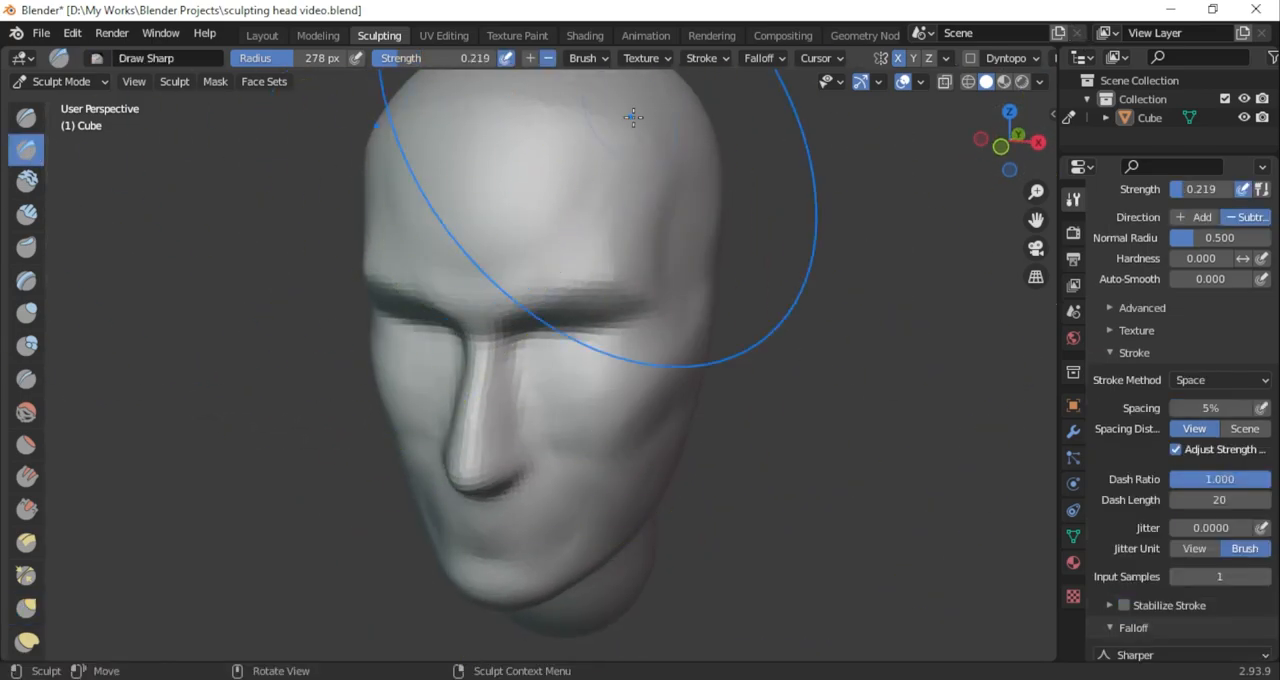
mouse_move(1022, 152)
left_mouse_down()
mouse_move(1087, 140)
mouse_move(1008, 193)
mouse_move(1030, 156)
mouse_move(971, 243)
mouse_move(1030, 143)
mouse_move(1090, 163)
mouse_move(951, 252)
mouse_move(1000, 160)
mouse_move(1220, 118)
left_mouse_up()
key("g")
left_click(26, 150)
left_click_drag(438, 58, 430, 58)
left_click_drag(1035, 160, 685, 226)
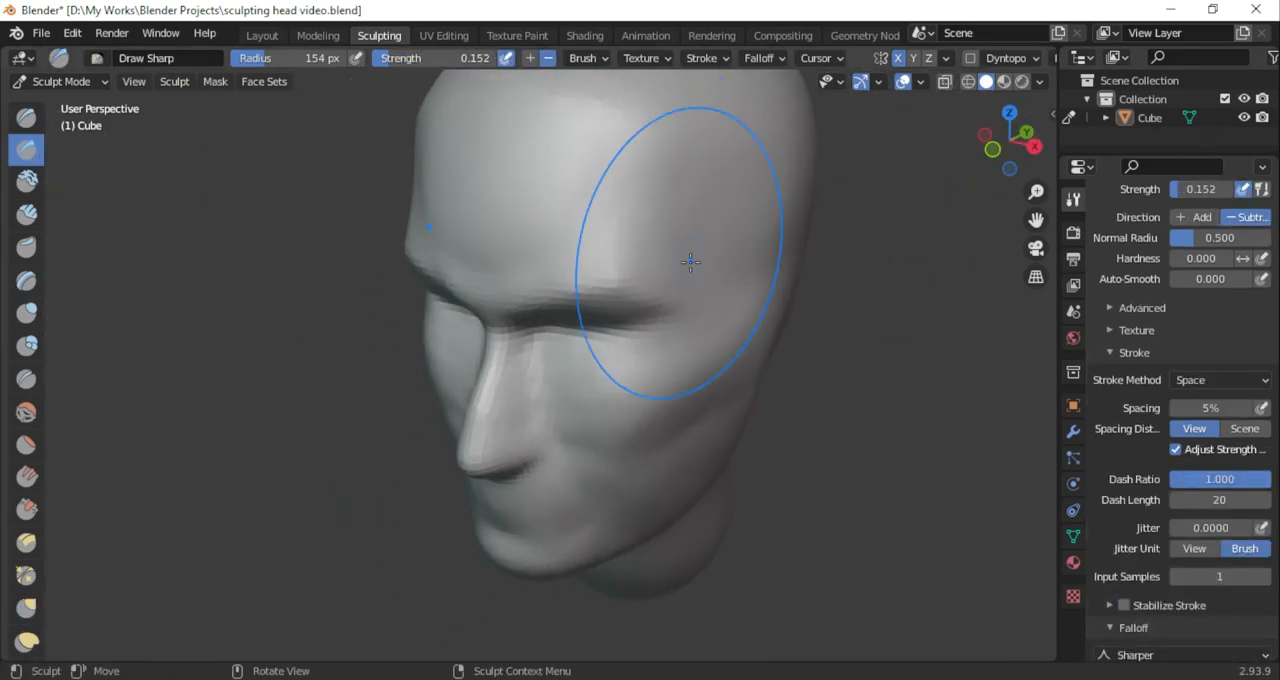
mouse_move(1012, 142)
left_mouse_down()
mouse_move(1125, 139)
mouse_move(1068, 169)
mouse_move(972, 146)
mouse_move(1093, 177)
mouse_move(964, 224)
mouse_move(1001, 144)
left_mouse_up()
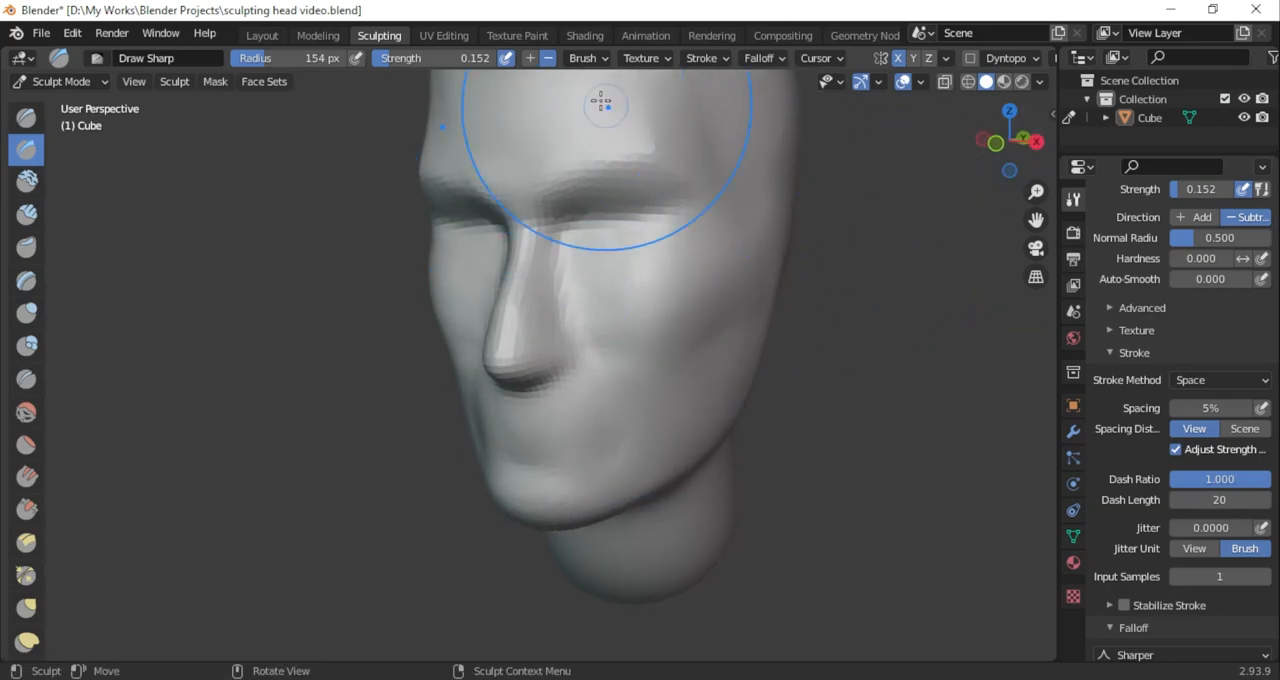
Define the cheekbone and the hollow beneath it with Draw Sharp at 67 px radius and 0.152 strength
left_click(530, 57)
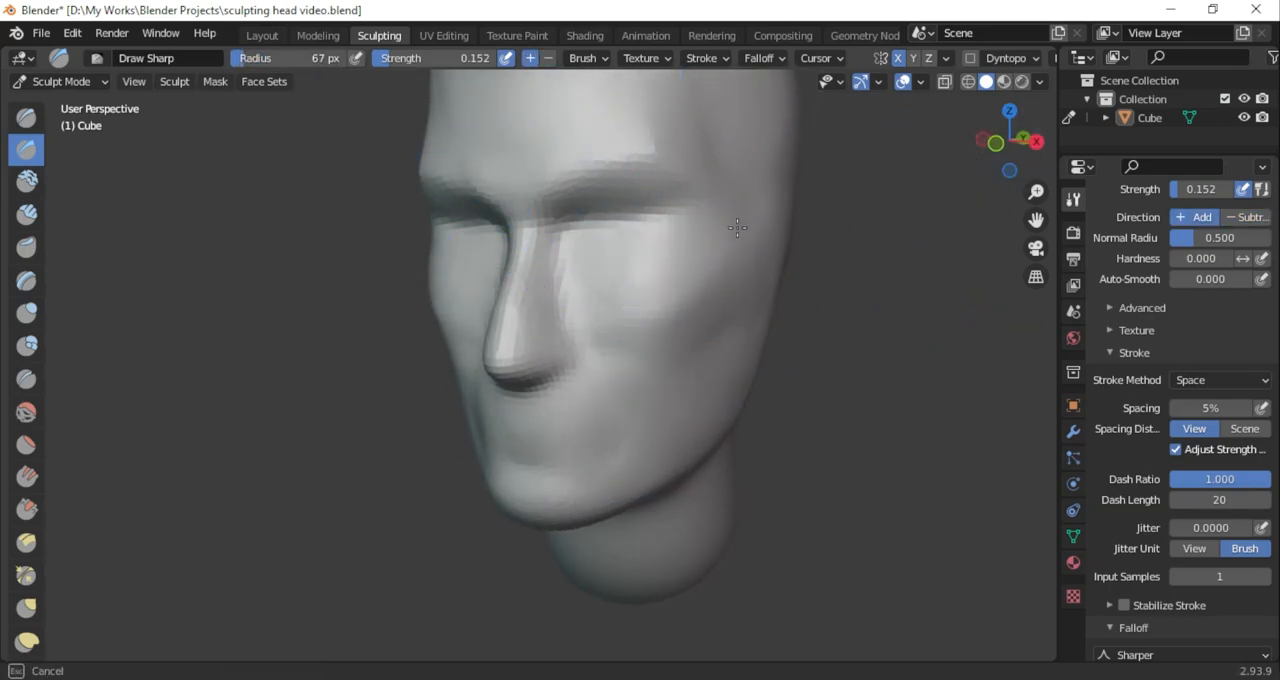
left_click_drag(1029, 165, 1020, 163)
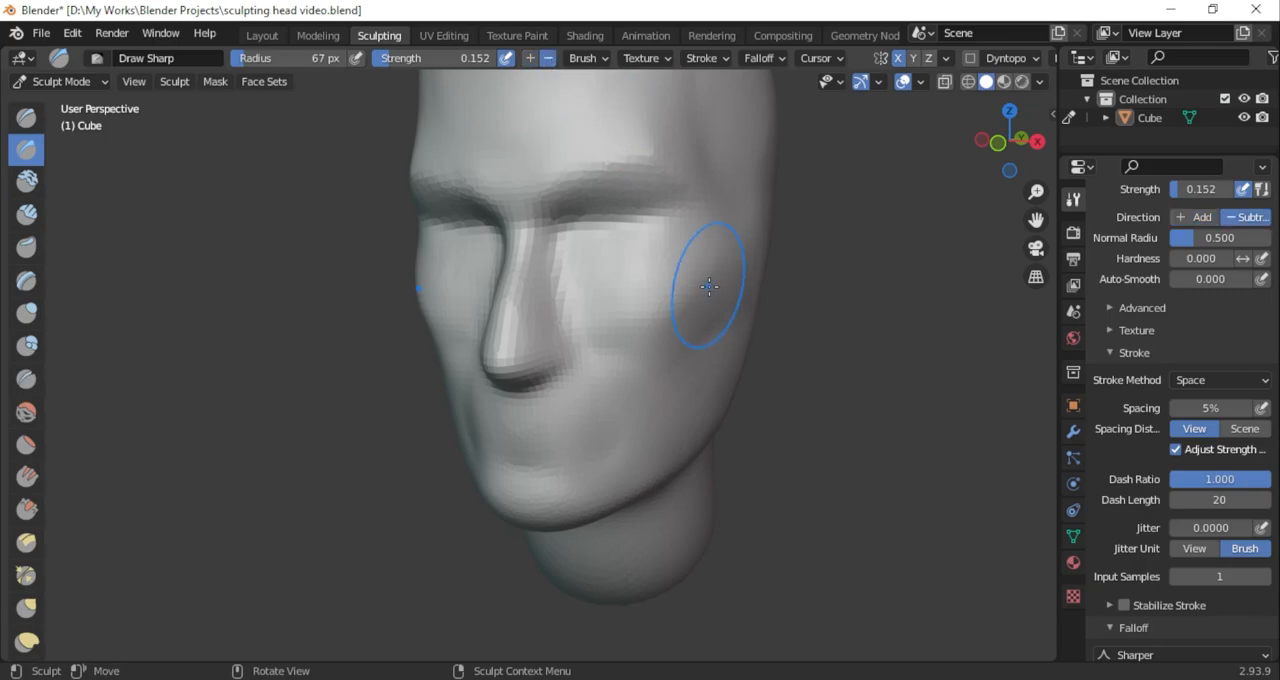
left_click_drag(634, 365, 625, 357, "ctrl")
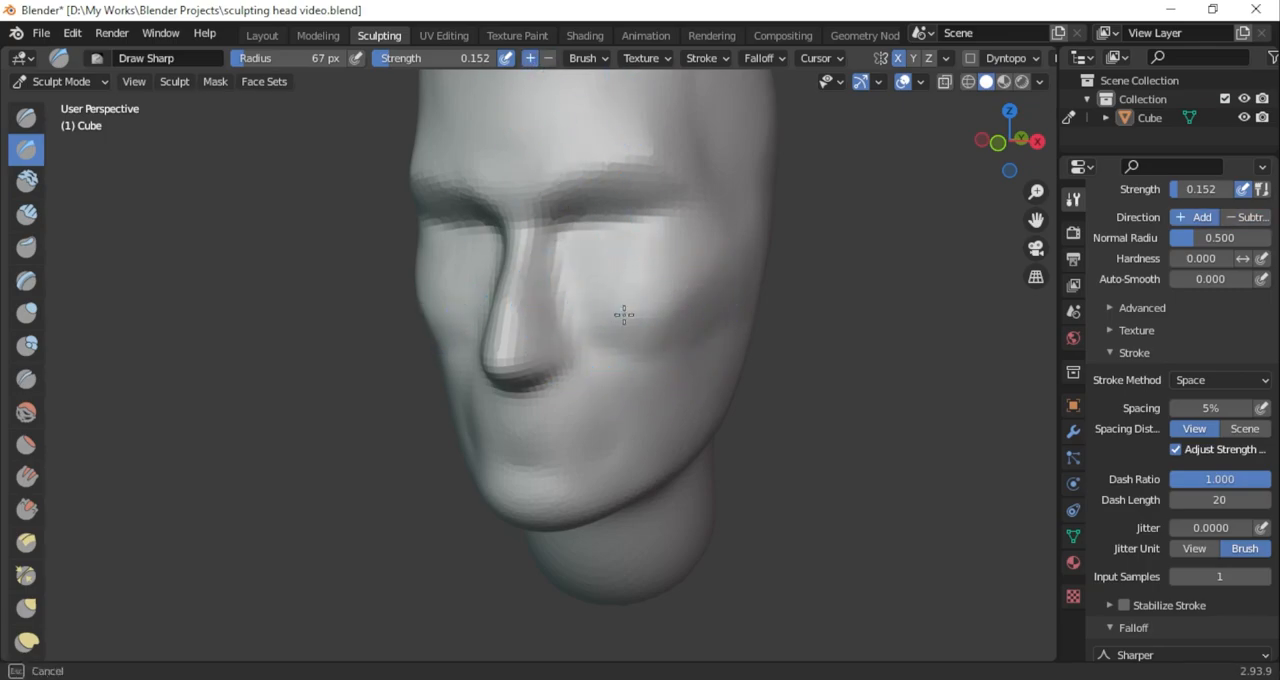
Flatten the outer cheekbone and cheek with the Scrape/Peaks brush at 67 px radius and 0.700 strength
left_click(26, 509)
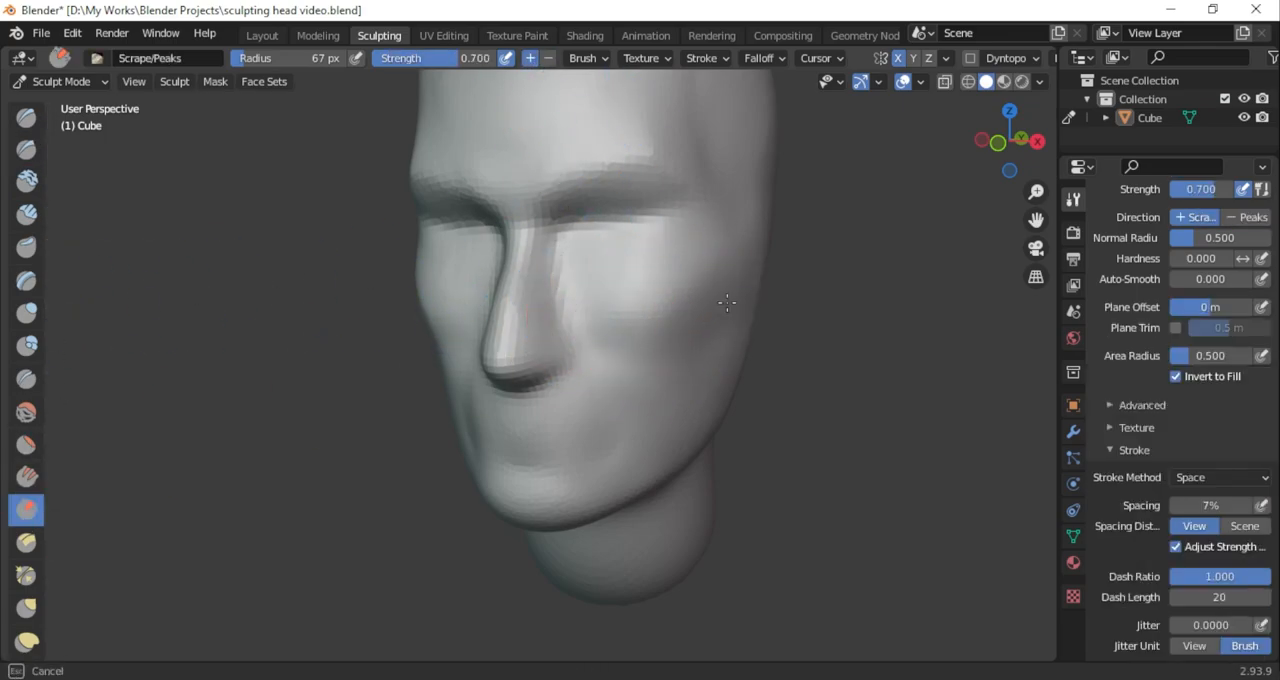
mouse_move(1014, 146)
left_mouse_down()
mouse_move(1020, 160)
mouse_move(1015, 147)
left_mouse_up()
middle_click_drag(724, 289, 927, 217)
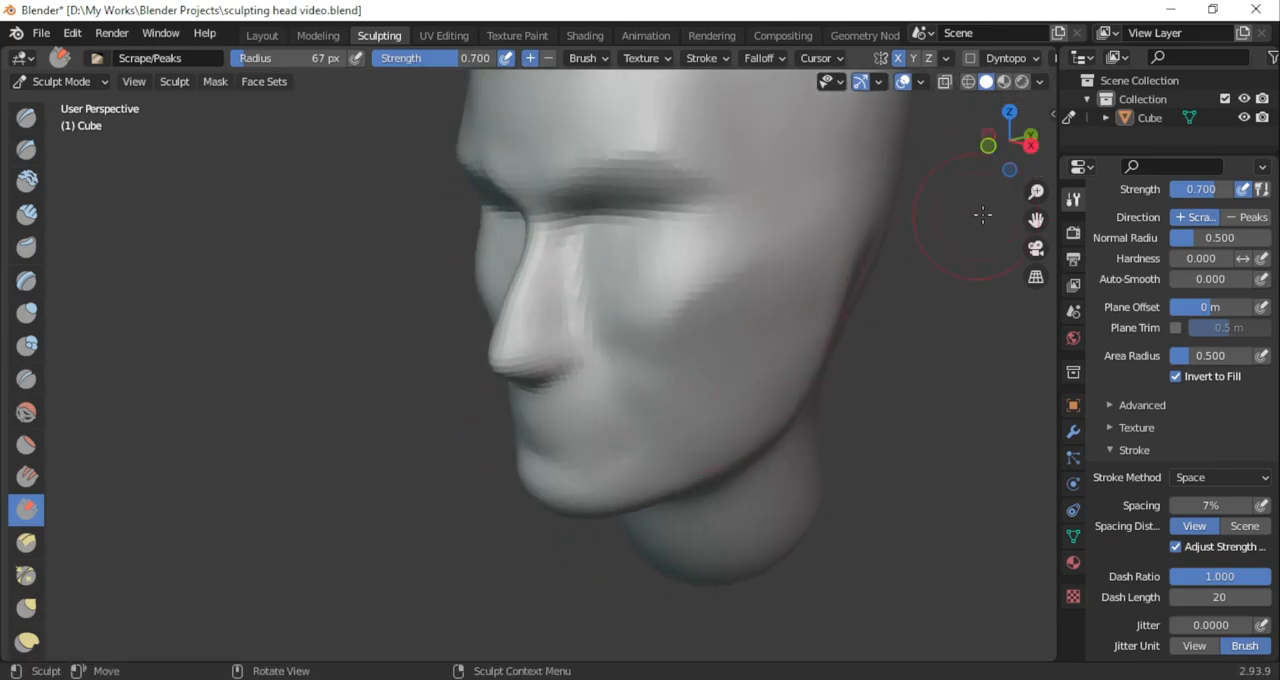
mouse_move(1022, 178)
left_mouse_down()
mouse_move(985, 172)
mouse_move(1030, 175)
left_mouse_up()
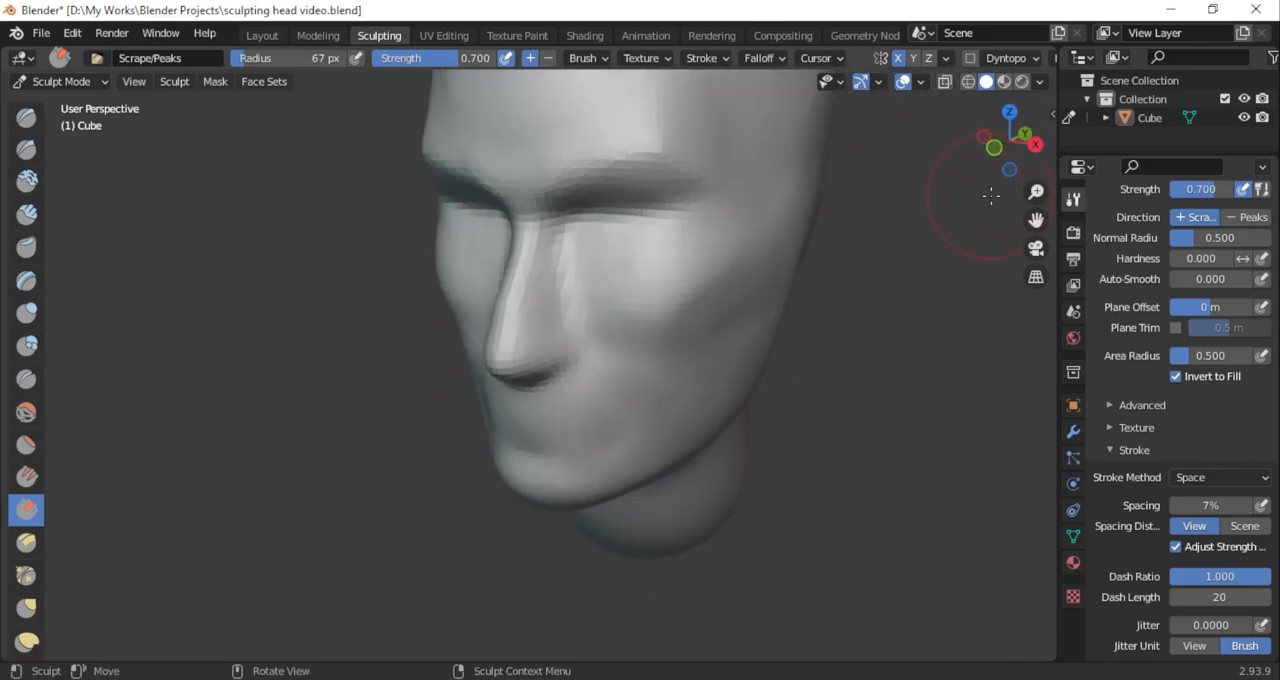
left_click_drag(713, 321, 692, 316)
left_click_drag(1012, 141, 1118, 138)
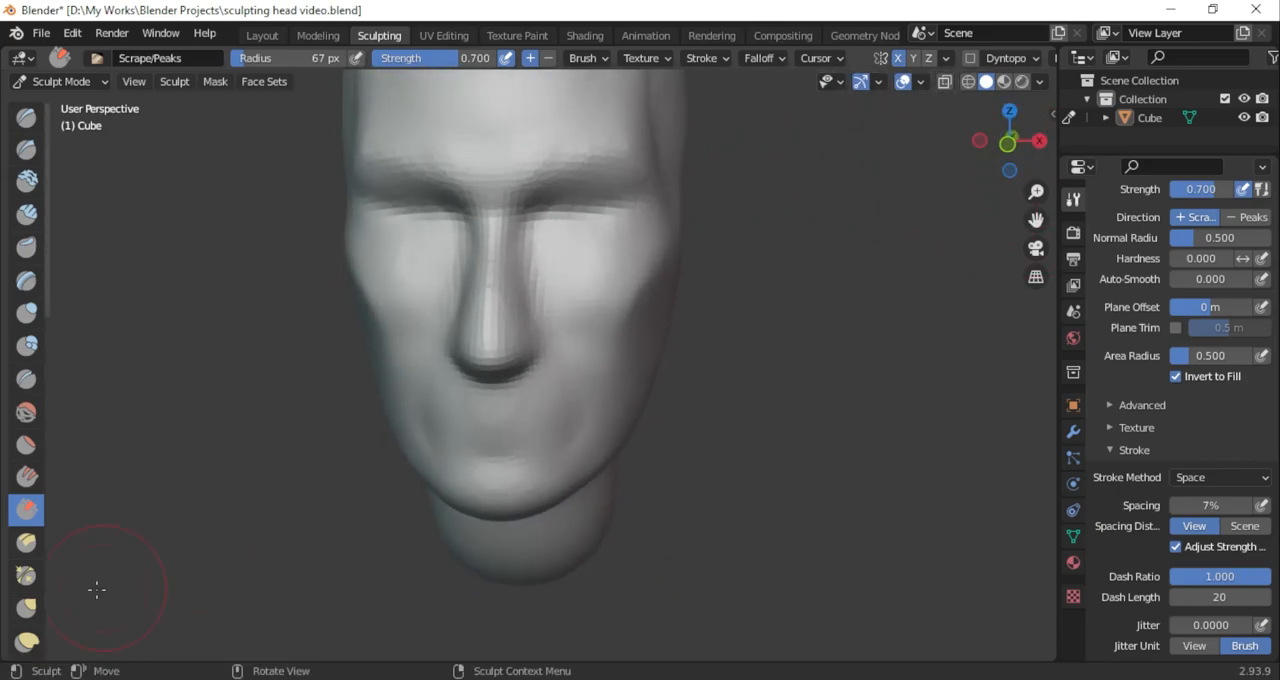
Adjust the cheek and jaw contour with the Grab brush at 78 px radius
left_click(26, 608)
left_click_drag(311, 60, 331, 60)
mouse_move(1036, 220)
left_mouse_down()
mouse_move(1061, 273)
mouse_move(1052, 308)
left_mouse_up()
left_click_drag(702, 295, 689, 294)
mouse_move(1012, 148)
left_mouse_down()
mouse_move(1040, 148)
mouse_move(1018, 147)
left_mouse_up()
scroll(611, 260, "up", 3)
scroll(666, 337, "down", 5)
middle_click_drag(666, 337, 629, 370)
Carve the rear of the jaw with subtracting Clay Strips and the lower cheek with subtracting Draw Sharp, both at 78 px radius
key("c")
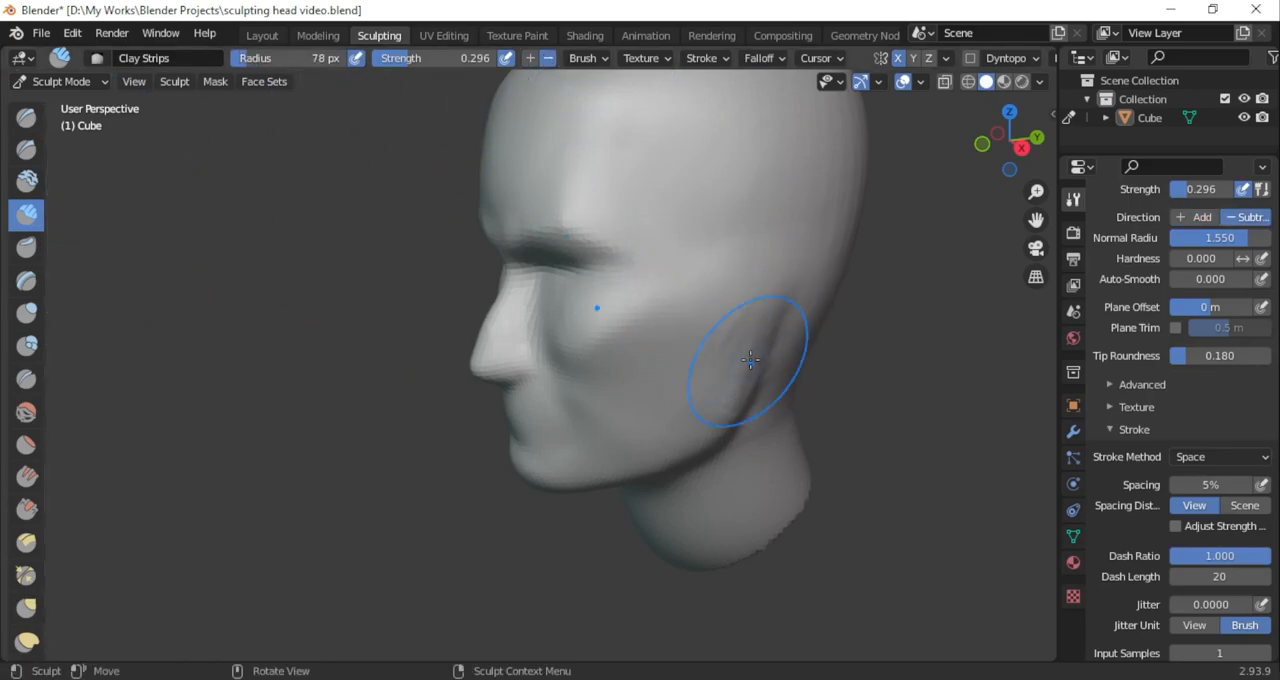
mouse_move(1024, 146)
left_mouse_down()
mouse_move(1213, 131)
mouse_move(1098, 128)
left_mouse_up()
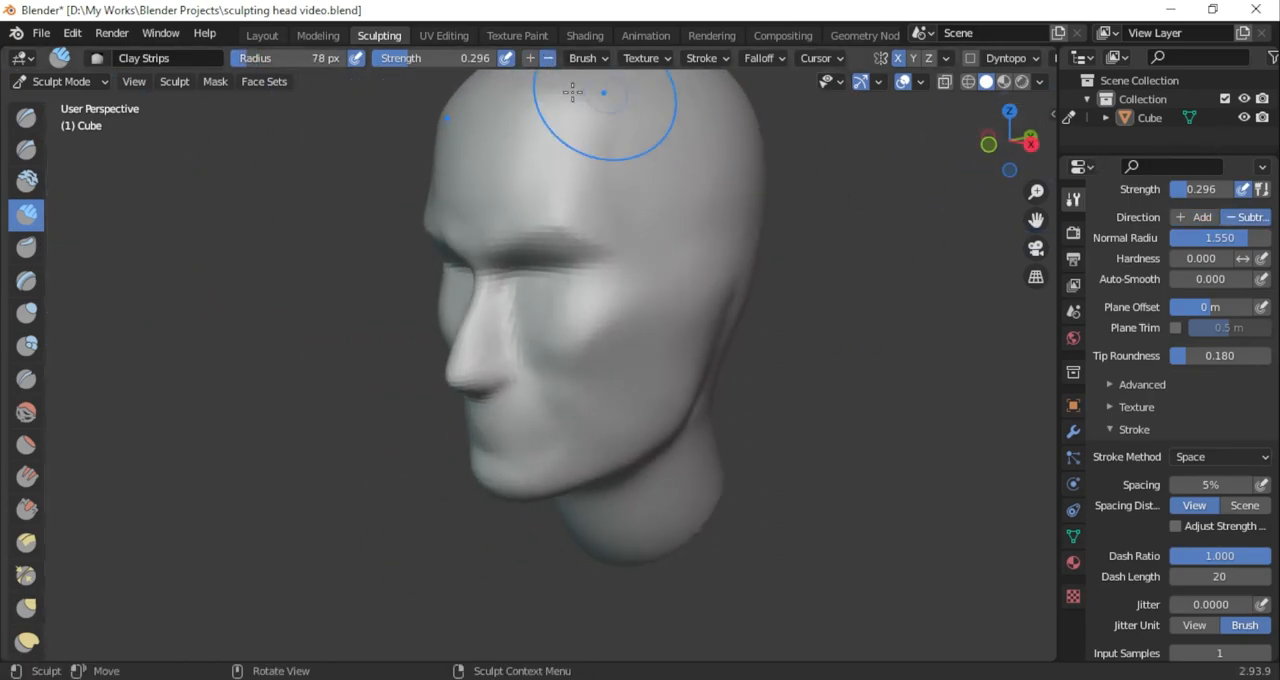
left_click(26, 149)
key("ctrl")
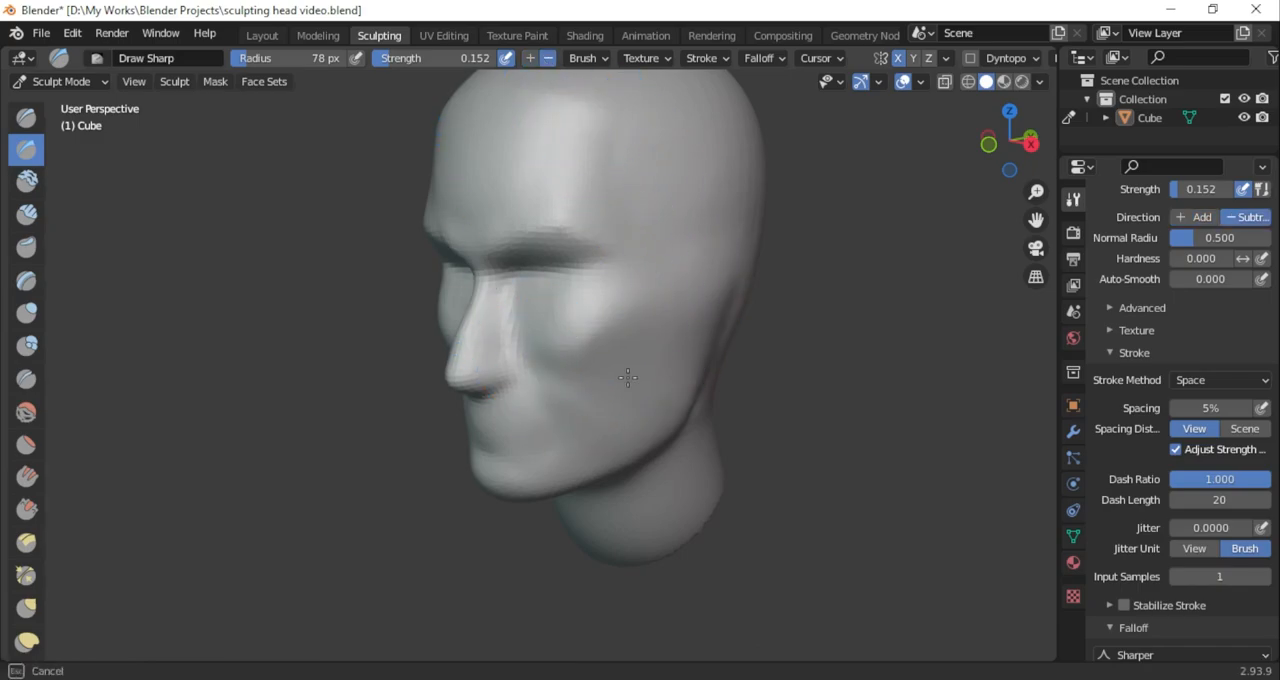
left_click_drag(1020, 170, 1140, 190)
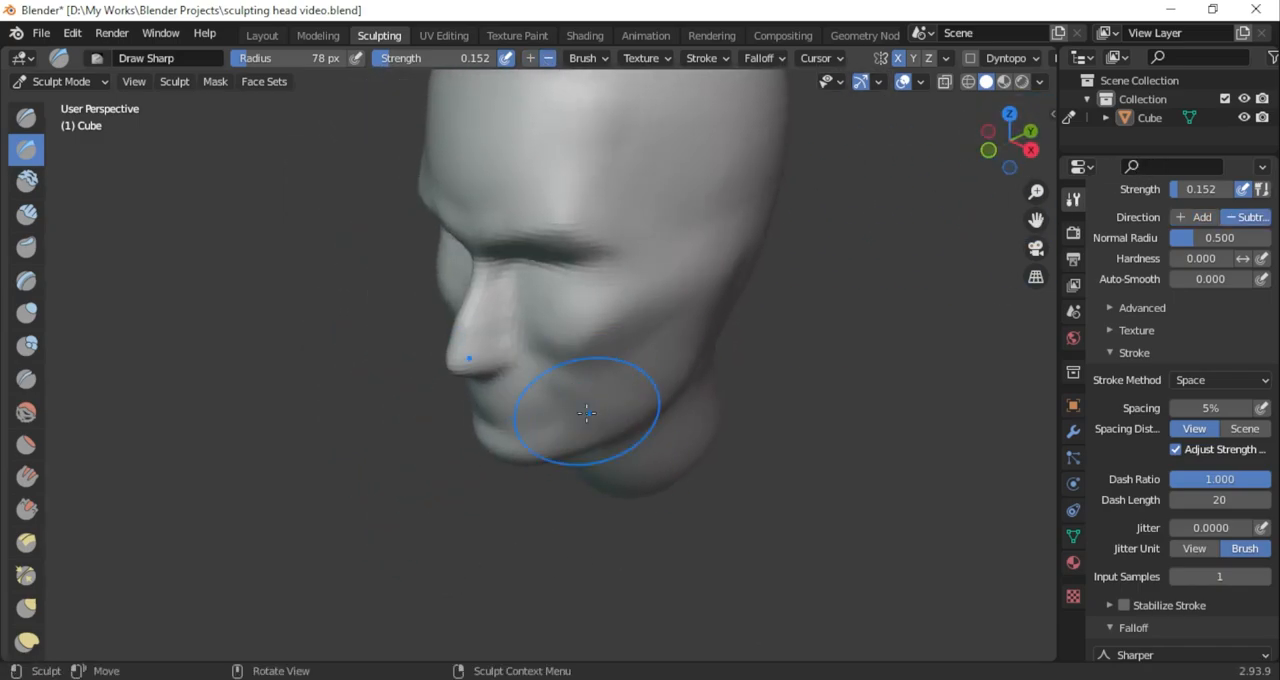
left_click_drag(1010, 152, 895, 90)
middle_click_drag(793, 397, 1098, 216)
mouse_move(1018, 145)
left_mouse_down()
mouse_move(1186, 115)
mouse_move(1045, 155)
left_mouse_up()
left_click_drag(622, 340, 614, 343)
Refine the area between cheekbone and temple with subtracting Draw Sharp at 0.152 strength, and save the file
left_click_drag(1014, 150, 1180, 115)
scroll(620, 365, "down", 6)
mouse_move(620, 365)
middle_mouse_down()
mouse_move(568, 396)
mouse_move(604, 279)
middle_mouse_up()
scroll(614, 377, "up", 3)
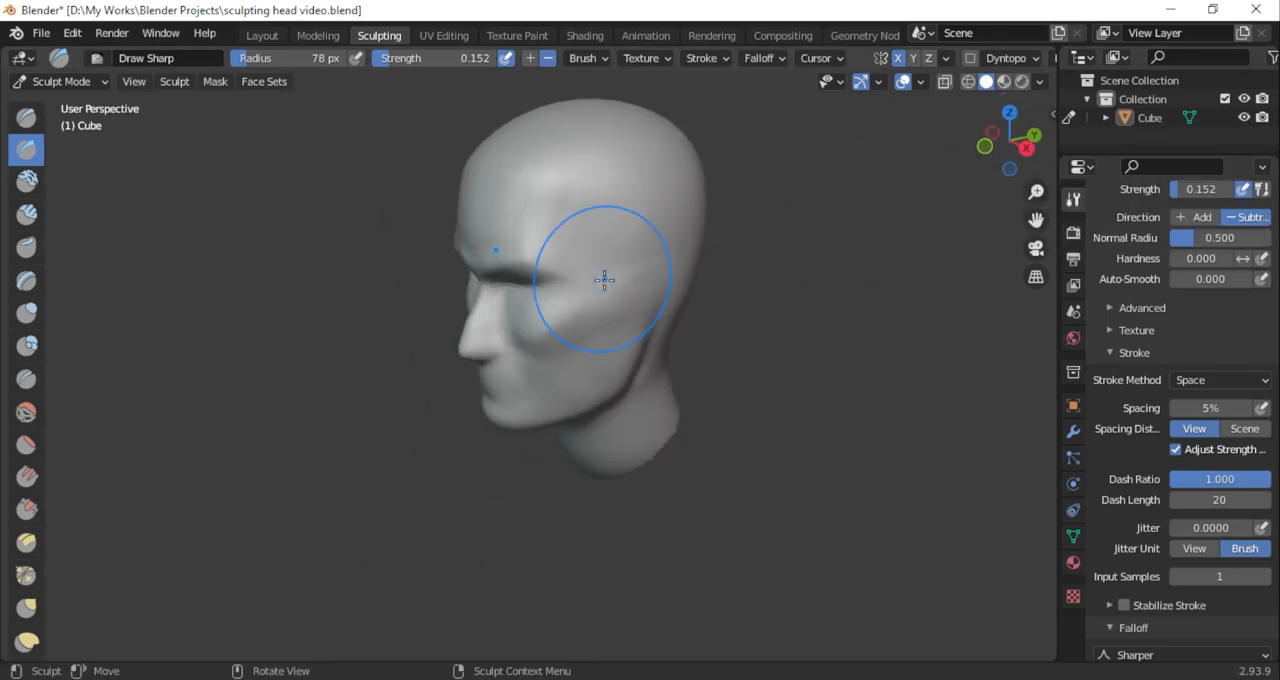
left_click_drag(1012, 145, 1179, 80)
scroll(654, 330, "up", 3)
key("ctrl+s")
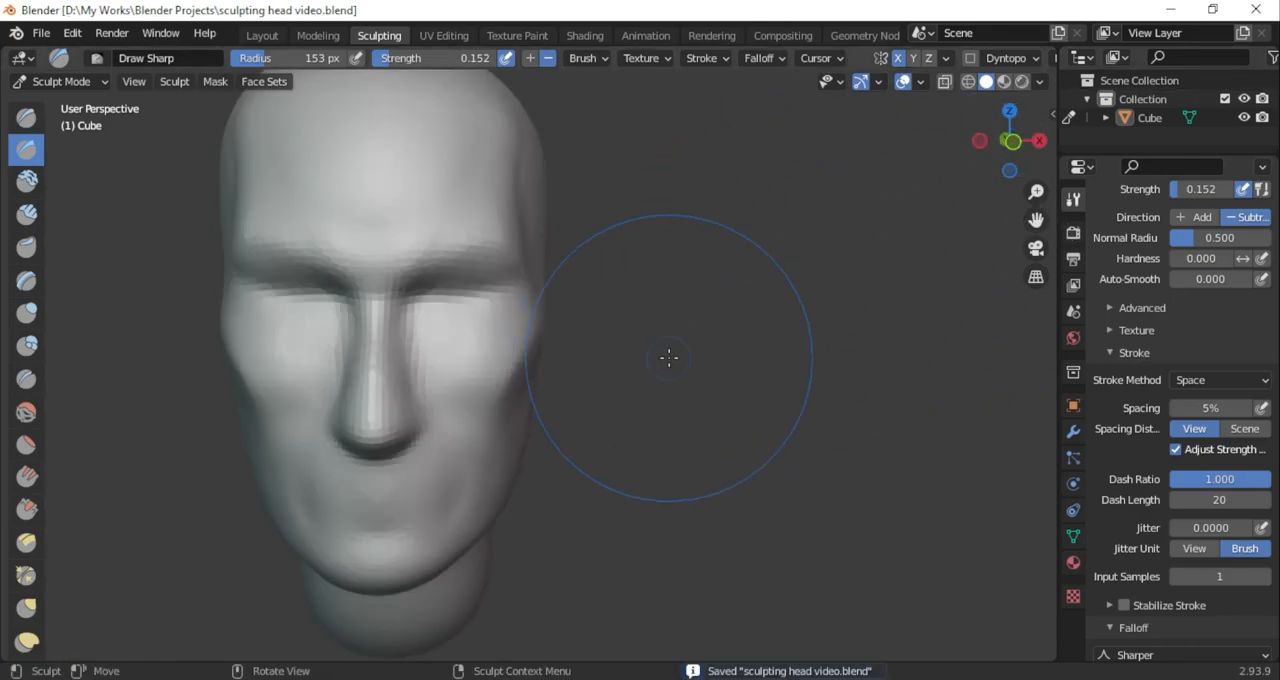
Shape the temple and side of the skull with subtracting Draw Sharp at 153 px radius and 0.152 strength
middle_click_drag(657, 354, 900, 266)
scroll(871, 291, "up", 2)
mouse_move(1011, 141)
left_mouse_down()
mouse_move(1130, 152)
mouse_move(1100, 165)
left_mouse_up()
left_click_drag(562, 292, 512, 281)
left_click_drag(1012, 143, 895, 150)
left_click_drag(677, 280, 680, 272)
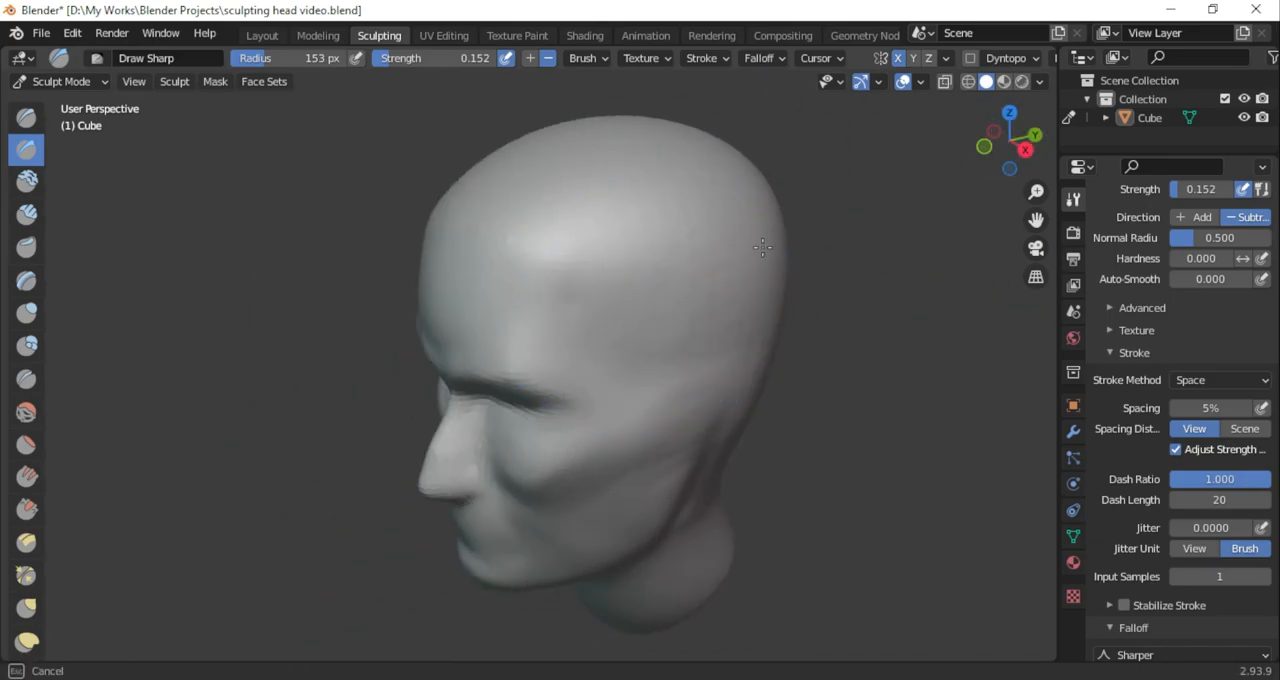
left_click_drag(1014, 145, 1200, 117)
Hollow the cheeks below the cheekbones with subtracting Draw Sharp at 153 px radius
scroll(597, 395, "down", 3)
middle_click_drag(590, 390, 670, 490)
mouse_move(1010, 140)
left_mouse_down()
mouse_move(829, 92)
mouse_move(846, 75)
left_mouse_up()
mouse_move(1012, 143)
left_mouse_down()
mouse_move(1218, 108)
mouse_move(852, 176)
mouse_move(1140, 128)
left_mouse_up()
scroll(650, 390, "up", 3)
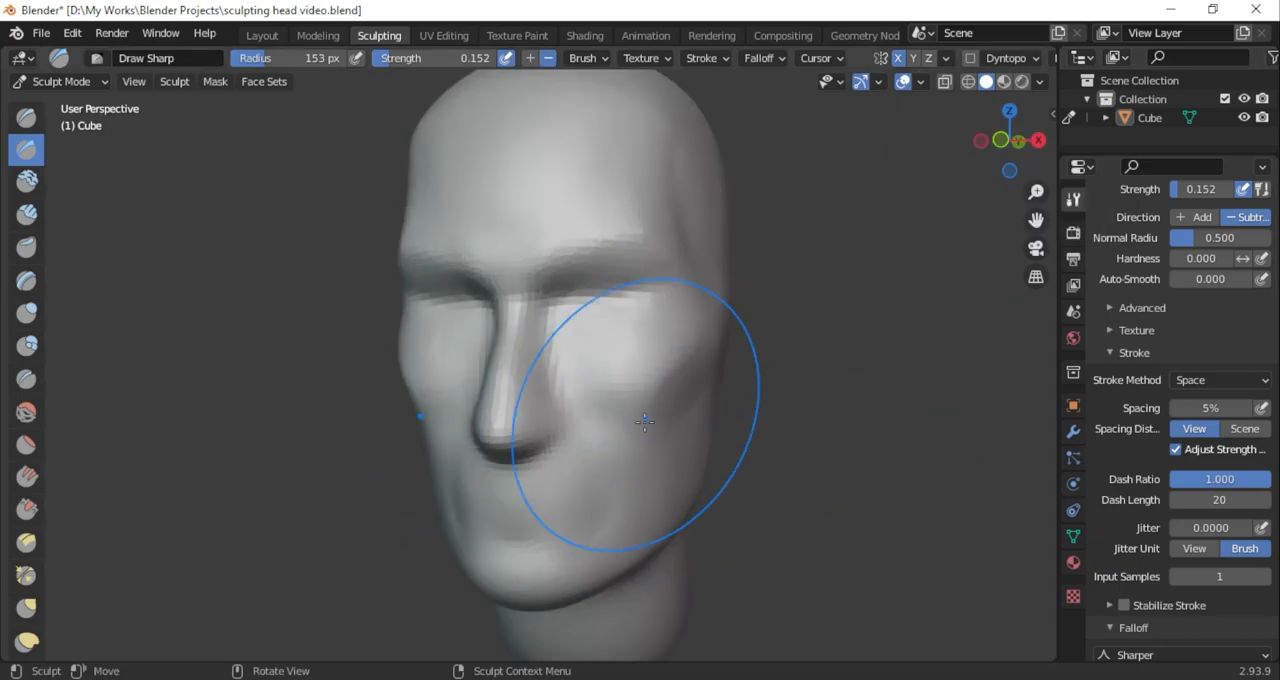
mouse_move(1011, 140)
left_mouse_down()
mouse_move(1000, 189)
mouse_move(968, 208)
mouse_move(925, 131)
mouse_move(1065, 134)
left_mouse_up()
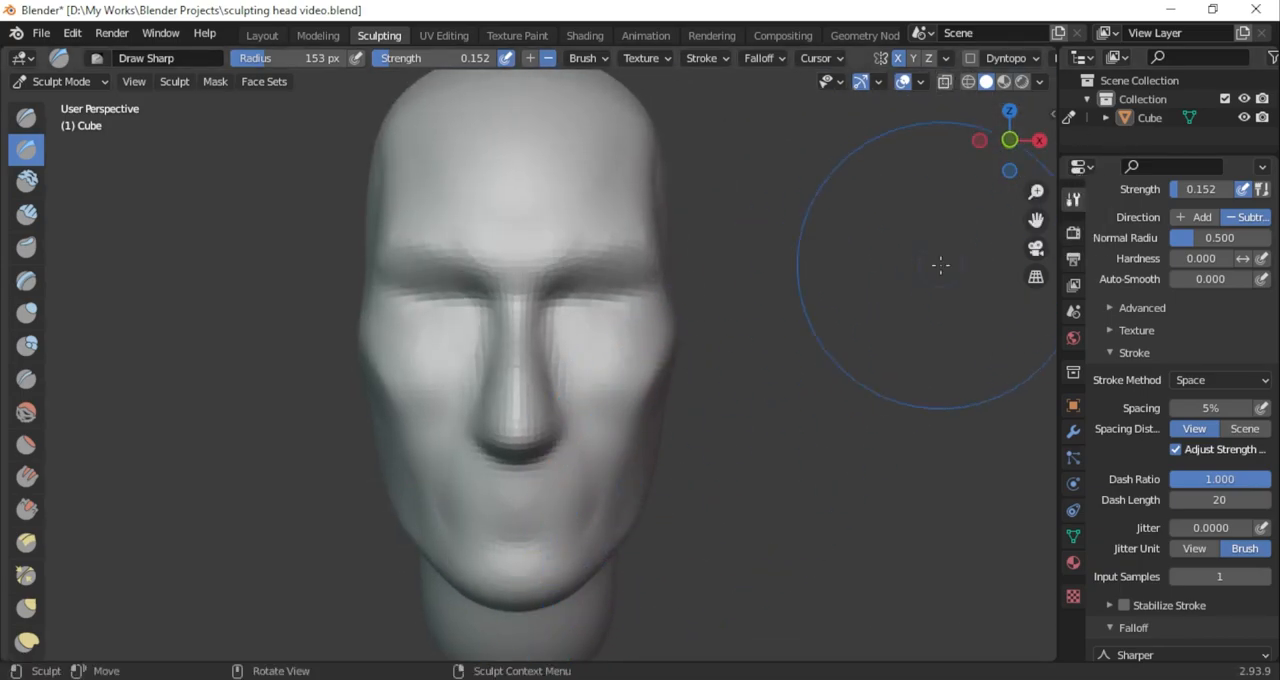
middle_click_drag(917, 271, 751, 396)
Smooth the rear corner of the jawline with the Scrape/Peaks brush at 38 px radius and 0.700 strength
left_click_drag(1036, 220, 812, 126)
left_click(27, 509)
left_click_drag(310, 60, 292, 60)
left_click_drag(1012, 140, 915, 138)
left_click_drag(313, 62, 295, 64)
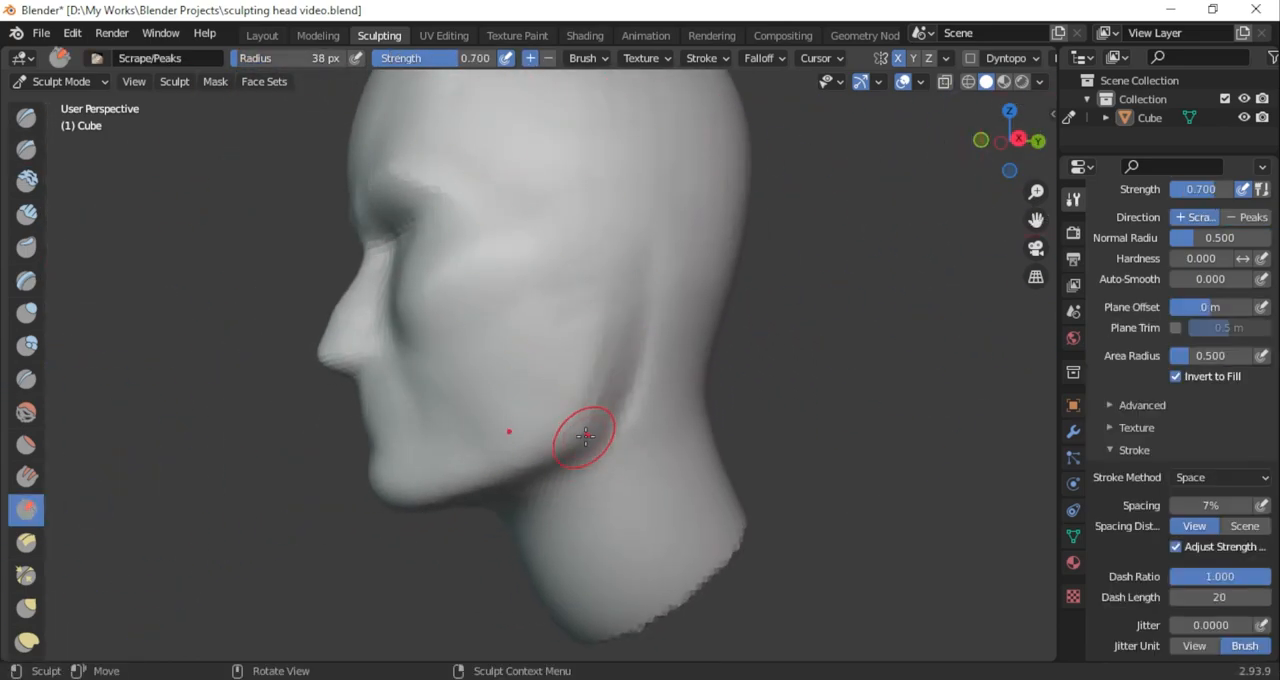
left_click_drag(1011, 140, 1222, 180)
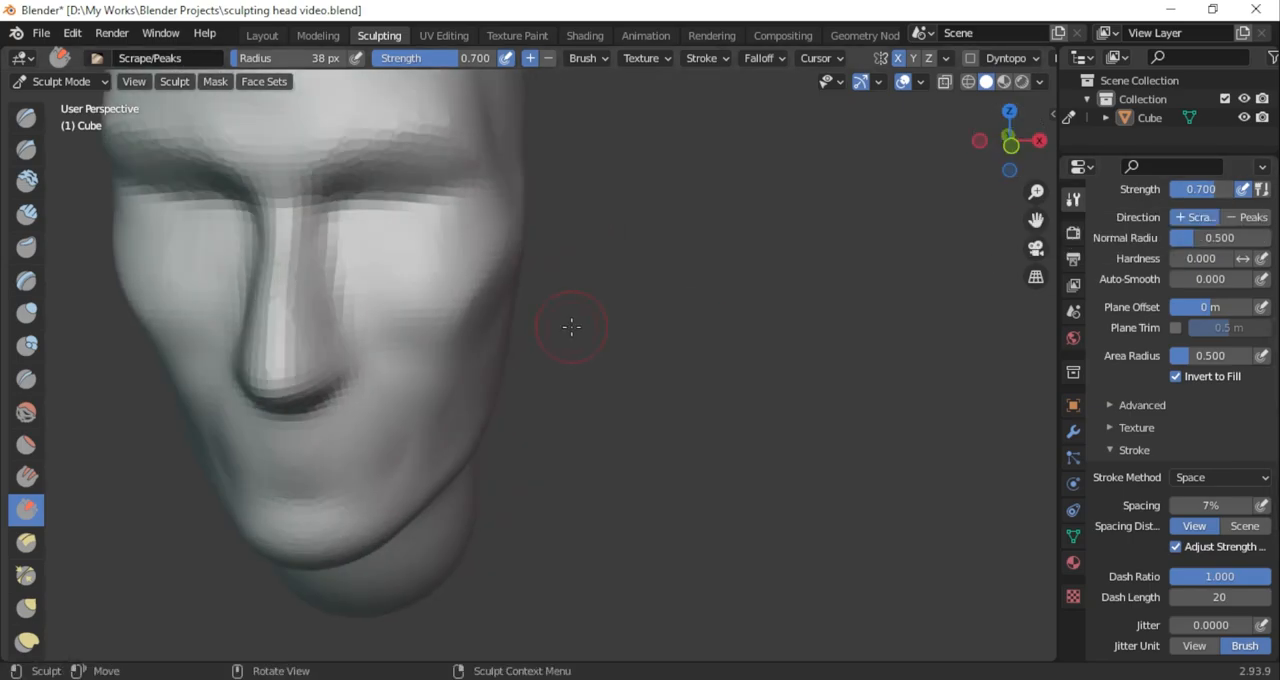
Enable dynamic topology (Dyntopo) for the head
scroll(569, 331, "down", 3)
left_click_drag(1036, 220, 677, 230)
scroll(677, 354, "up", 2)
left_click_drag(1010, 140, 995, 140)
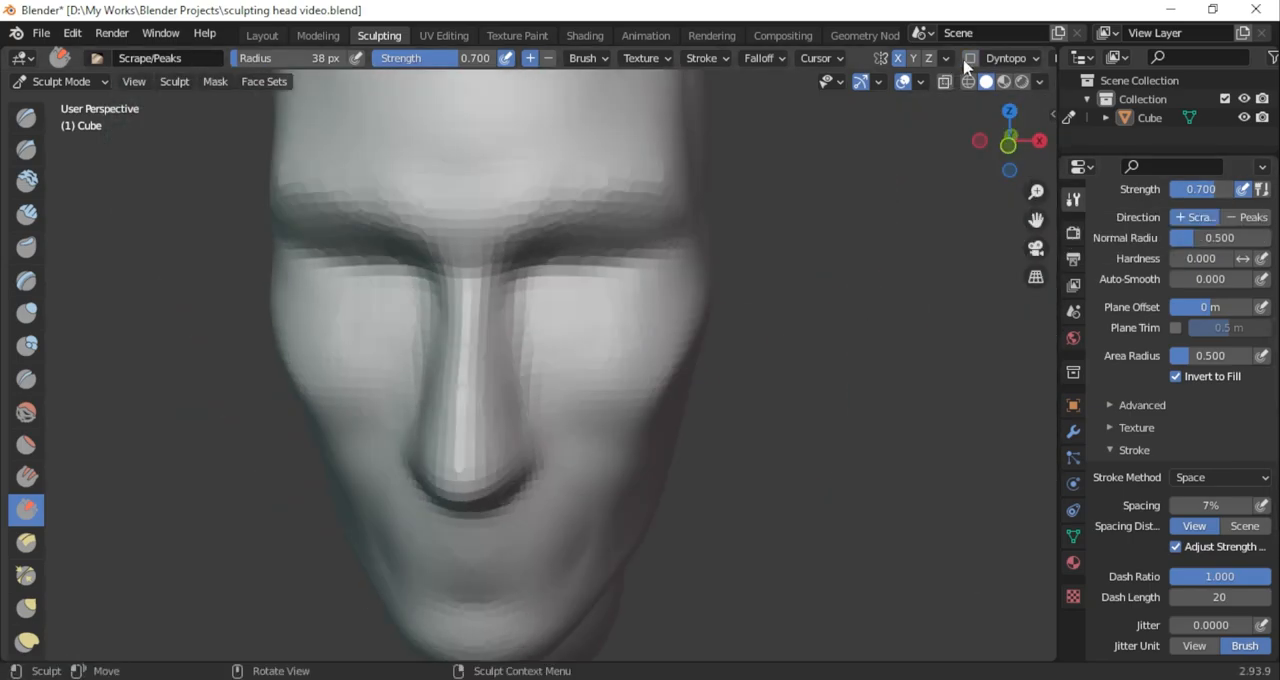
left_click(969, 59)
scroll(700, 257, "down", 2)
left_click_drag(1036, 220, 1130, 280)
scroll(801, 339, "up", 4)
scroll(801, 339, "down", 3)
Undo the test stroke on the brow and build up eyeball mounds in the sockets with adding Clay Strips at 38 px radius
key("c")
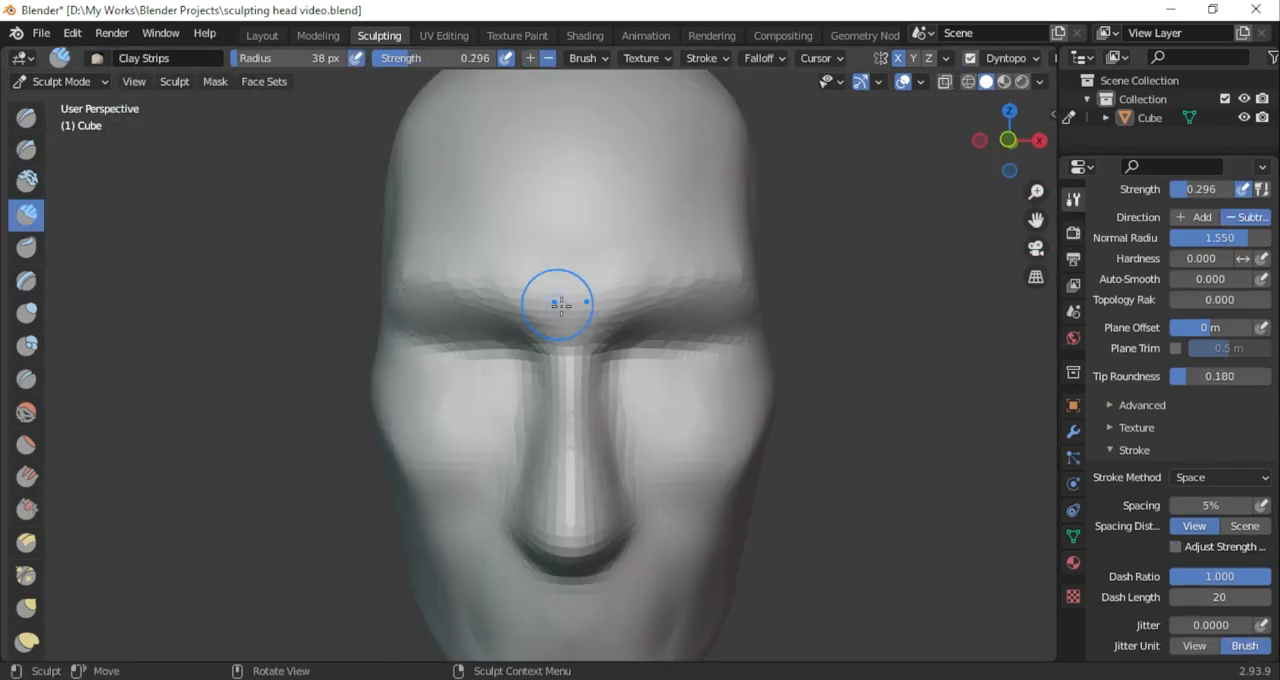
key("ctrl+z")
left_click(1008, 58)
mouse_move(652, 338)
left_mouse_down()
mouse_move(690, 351)
mouse_move(638, 348)
left_mouse_up()
left_click(1010, 59)
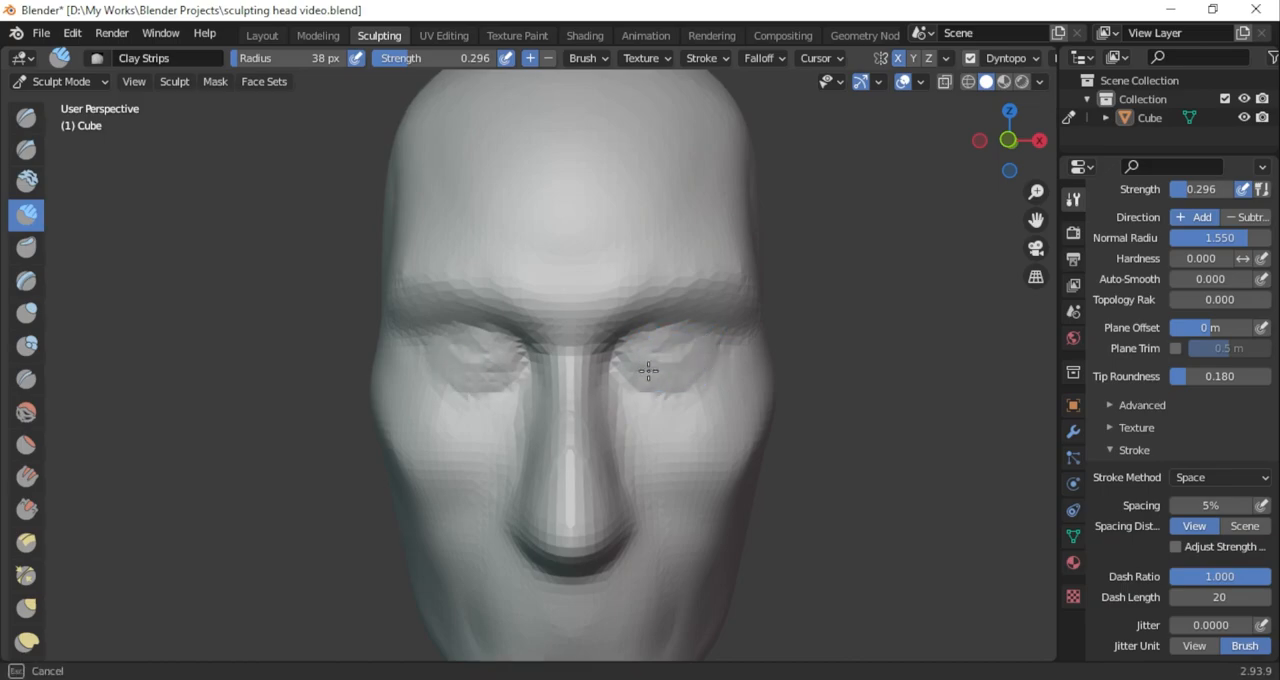
left_click_drag(690, 363, 734, 328)
Fill out the eyeball mounds toward their outer and lower edges with adding Clay Strips at 0.296 strength
scroll(742, 400, "down", 3)
mouse_move(746, 432)
middle_mouse_down()
mouse_move(543, 394)
mouse_move(735, 402)
middle_mouse_up()
scroll(743, 438, "up", 3)
scroll(737, 406, "up", 2)
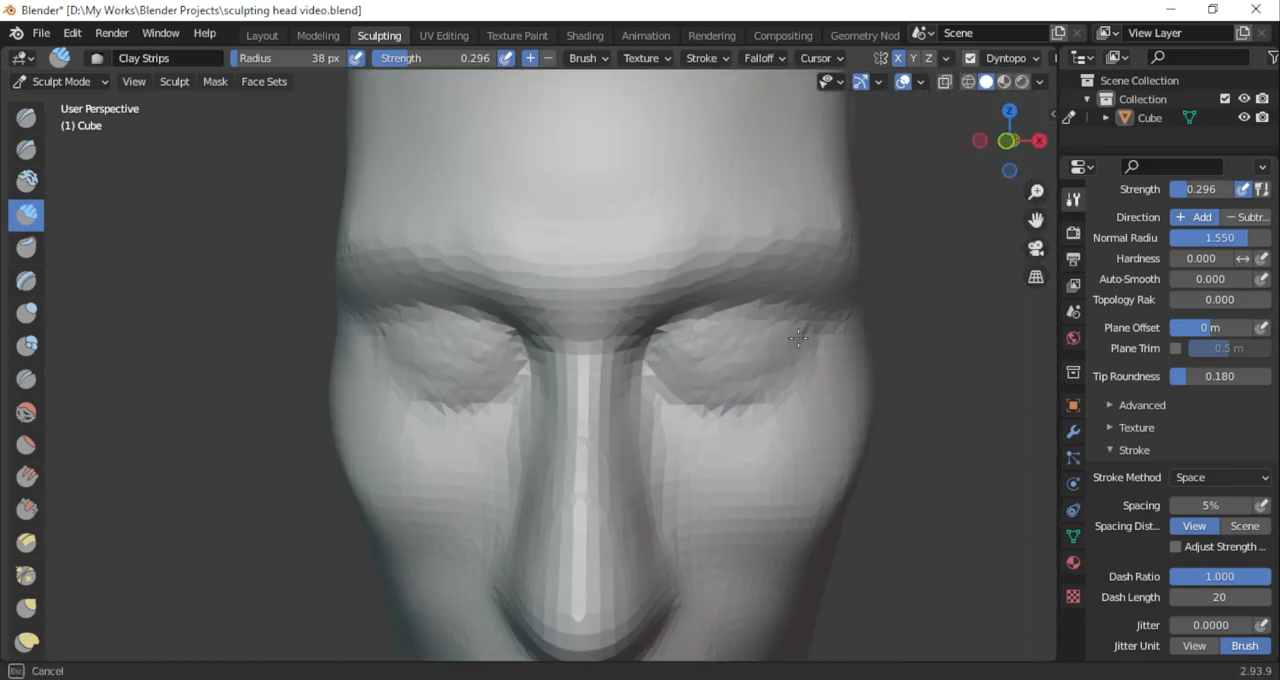
left_click_drag(788, 350, 770, 362)
scroll(765, 420, "down", 4)
mouse_move(755, 455)
middle_mouse_down()
mouse_move(806, 474)
mouse_move(700, 450)
middle_mouse_up()
scroll(715, 420, "up", 4)
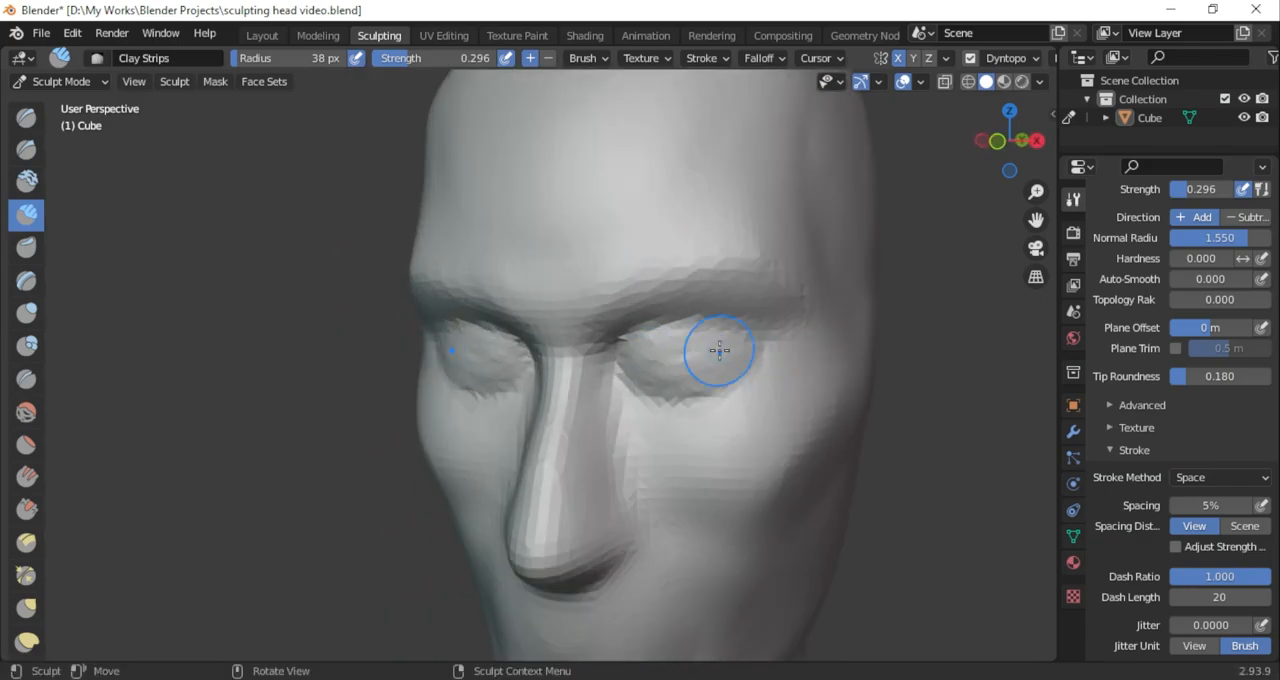
Reshape the side of the face around the eyes and cheekbones with the Grab brush at 153 px radius and 0.400 strength
middle_click_drag(1002, 165, 980, 209)
scroll(780, 420, "down", 5)
mouse_move(750, 420)
middle_mouse_down()
mouse_move(864, 354)
mouse_move(806, 389)
mouse_move(926, 369)
mouse_move(871, 375)
middle_mouse_up()
key("g")
left_click_drag(1026, 163, 1028, 260)
left_click_drag(686, 283, 674, 278)
left_click_drag(1018, 157, 1145, 33)
scroll(703, 309, "up", 4)
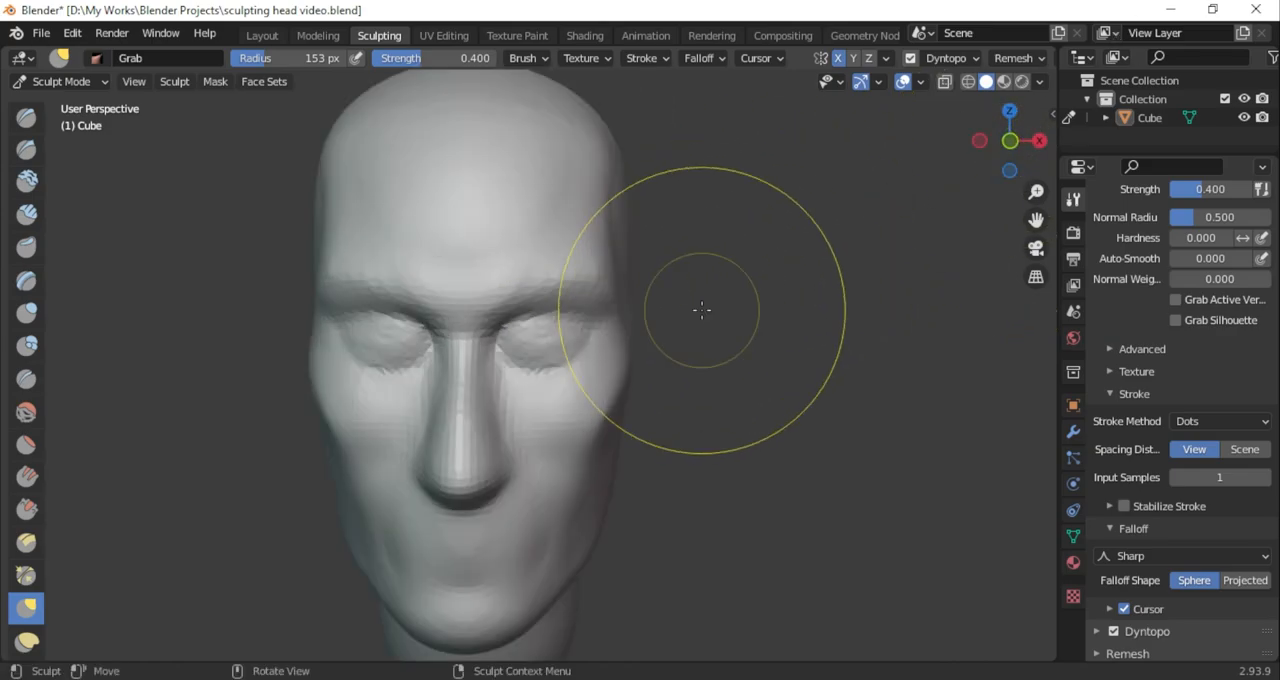
left_click_drag(630, 363, 626, 357)
scroll(559, 313, "up", 3)
scroll(600, 330, "down", 5)
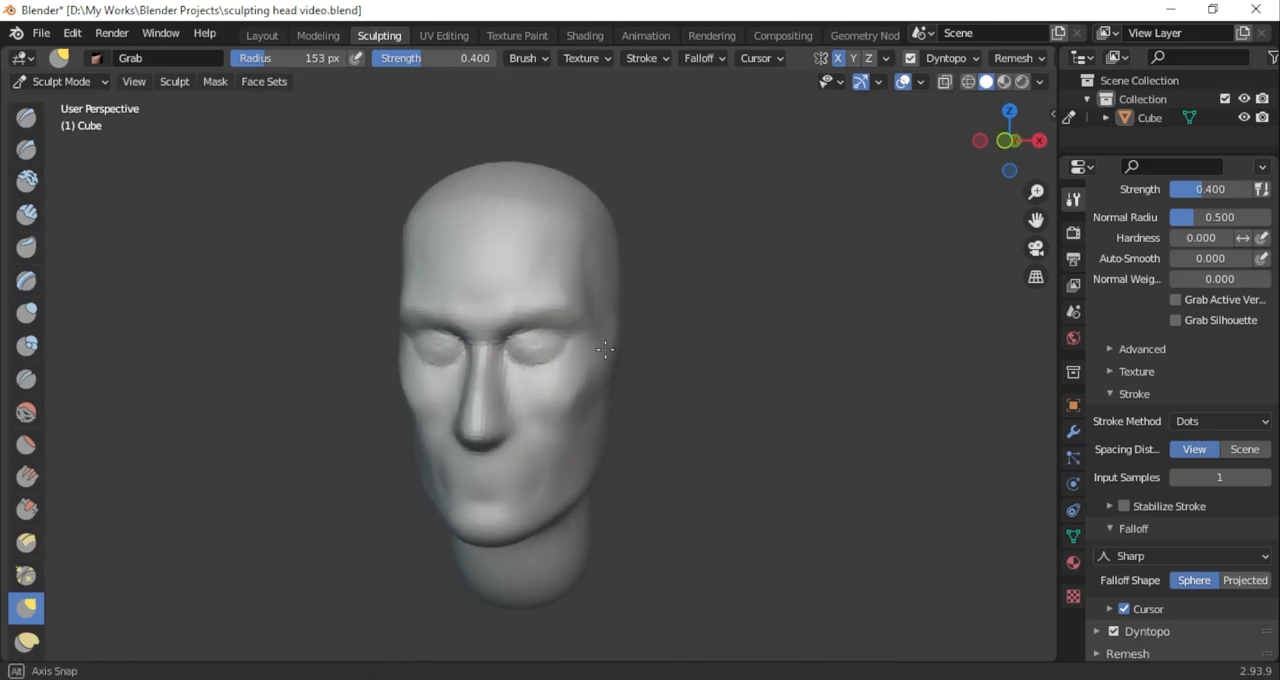
Switch to the SculptDraw brush and set its falloff curve to Sharper
scroll(623, 337, "up", 4)
scroll(630, 318, "up", 1)
left_click(26, 149)
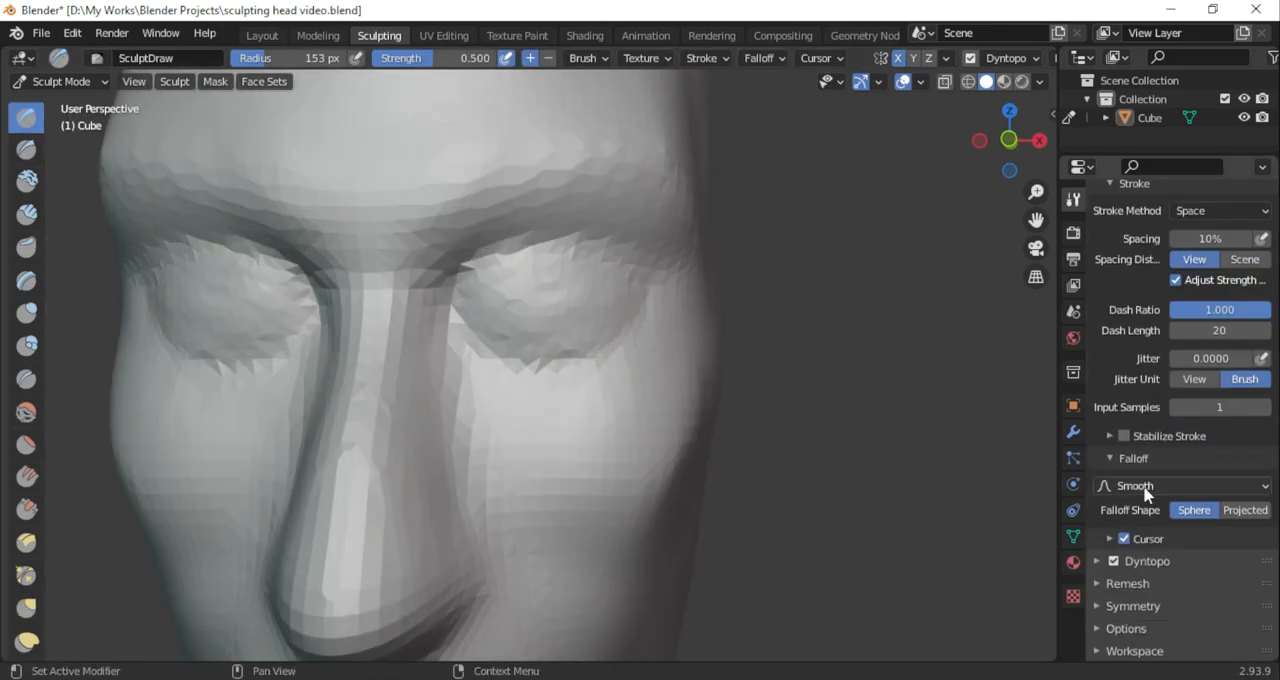
scroll(443, 328, "up", 1)
key("x")
left_click(1160, 506)
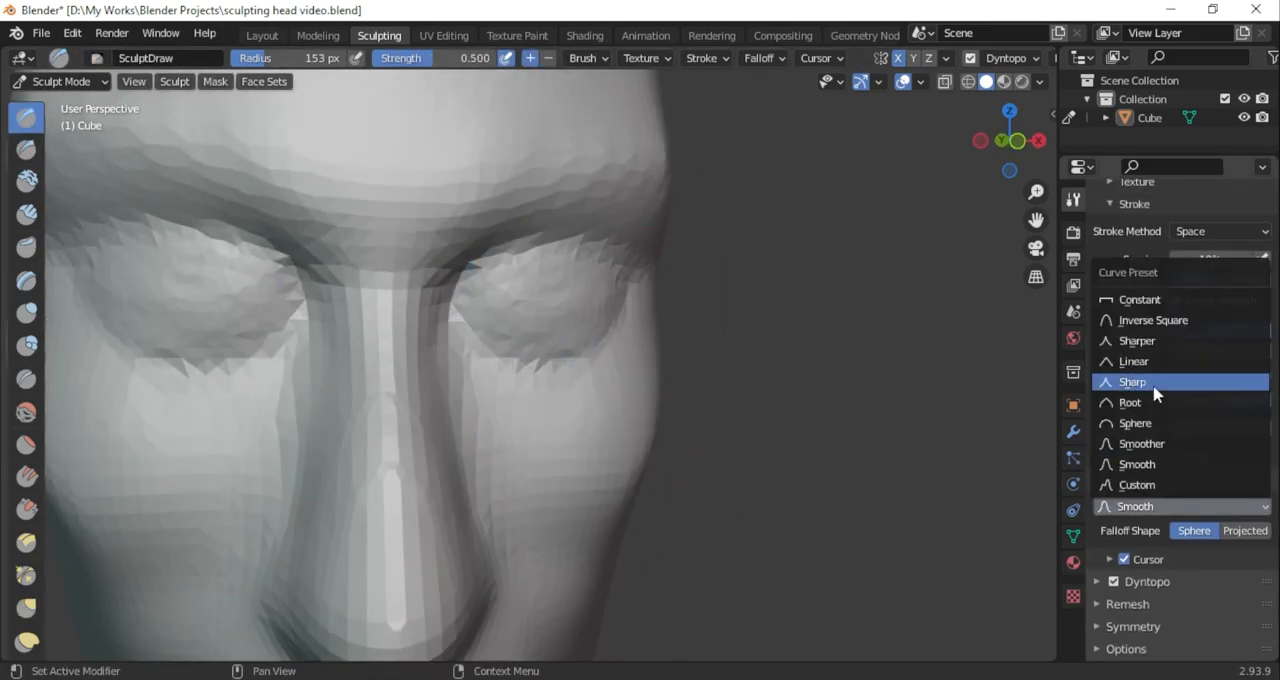
left_click(1150, 423)
middle_click_drag(803, 420, 782, 417)
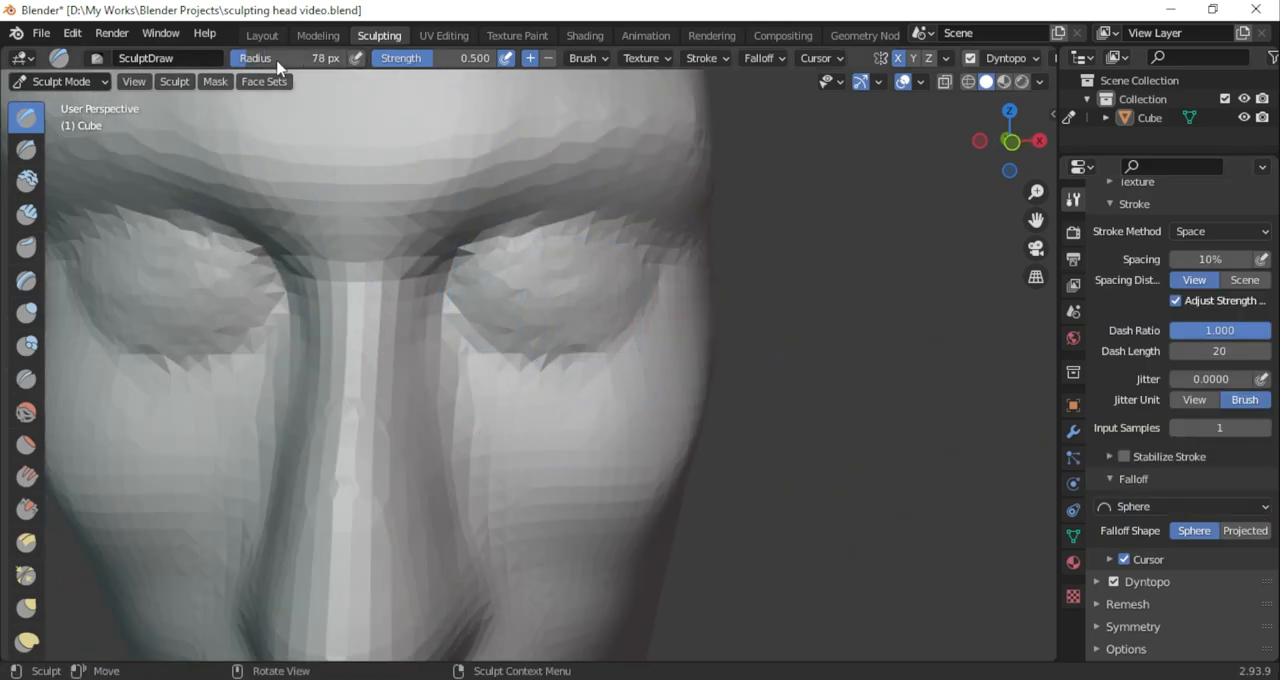
left_click(1160, 506)
left_click(1150, 342)
Carve a closed eyelid line across the eye mounds with subtracting SculptDraw at 51 px radius and 0.500 strength
mouse_move(465, 300)
left_mouse_down("ctrl")
mouse_move(520, 317)
mouse_move(486, 306)
left_mouse_up("ctrl")
left_click_drag(486, 306, 560, 306)
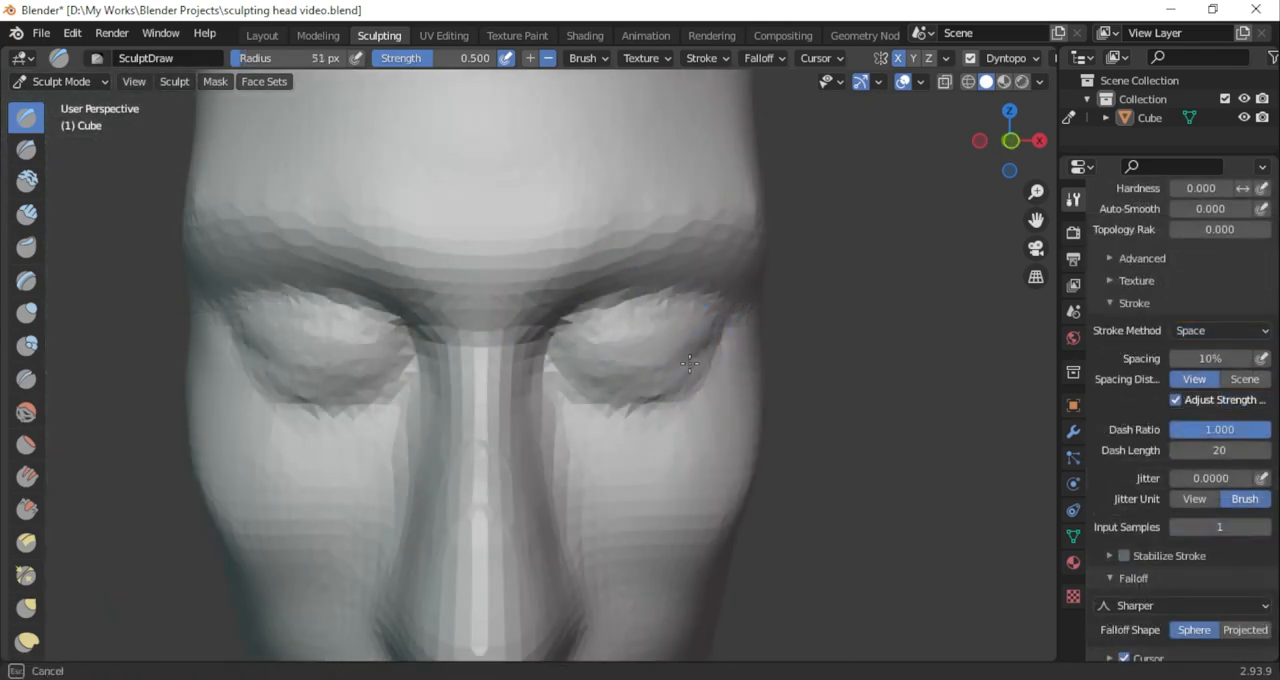
mouse_move(690, 354)
left_mouse_down()
mouse_move(576, 364)
mouse_move(681, 354)
left_mouse_up()
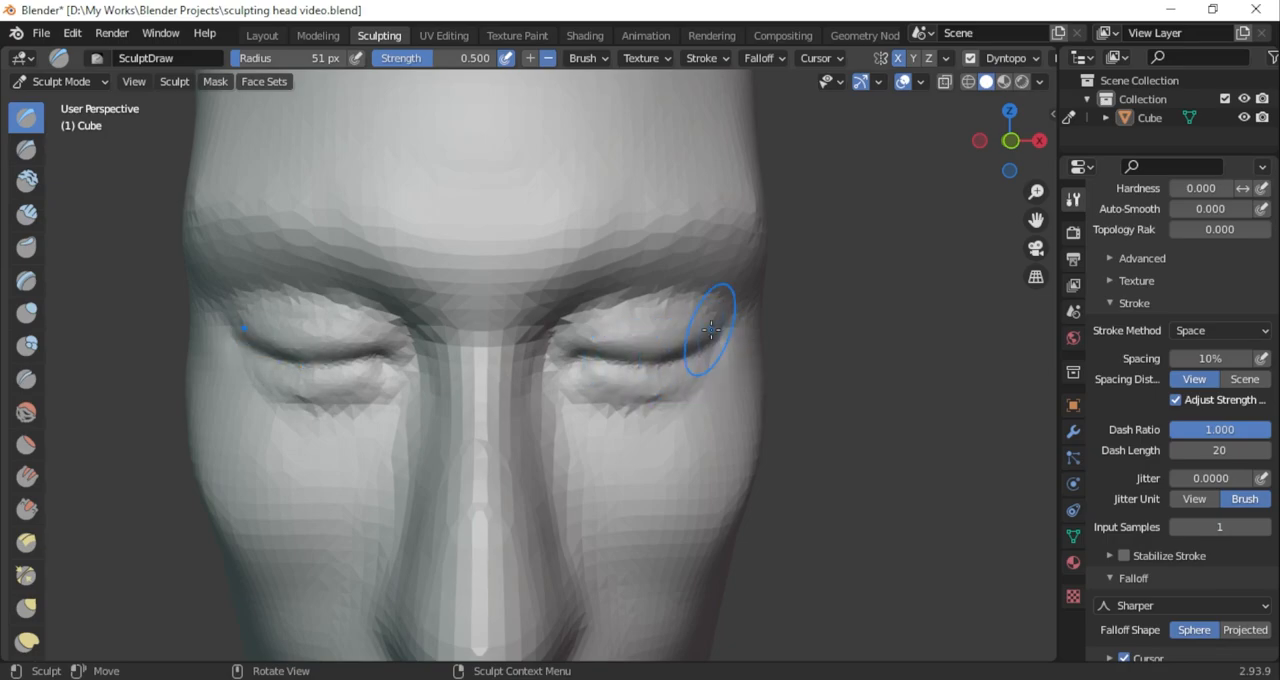
Sharpen the crease between the upper and lower eyelids from the inner to the outer corner with SculptDraw at 51 px radius
scroll(710, 329, "down", 2)
scroll(700, 300, "up", 6)
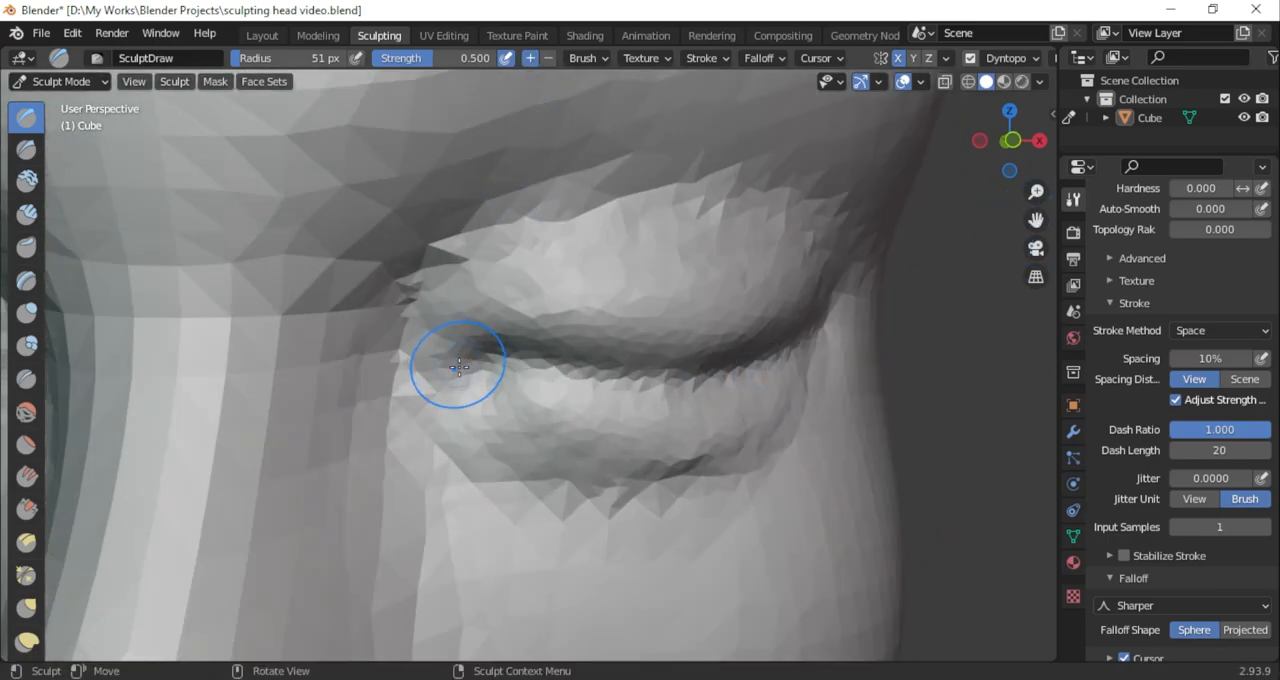
left_click_drag(670, 355, 688, 352)
left_click_drag(1004, 160, 954, 163)
left_click_drag(548, 354, 624, 355)
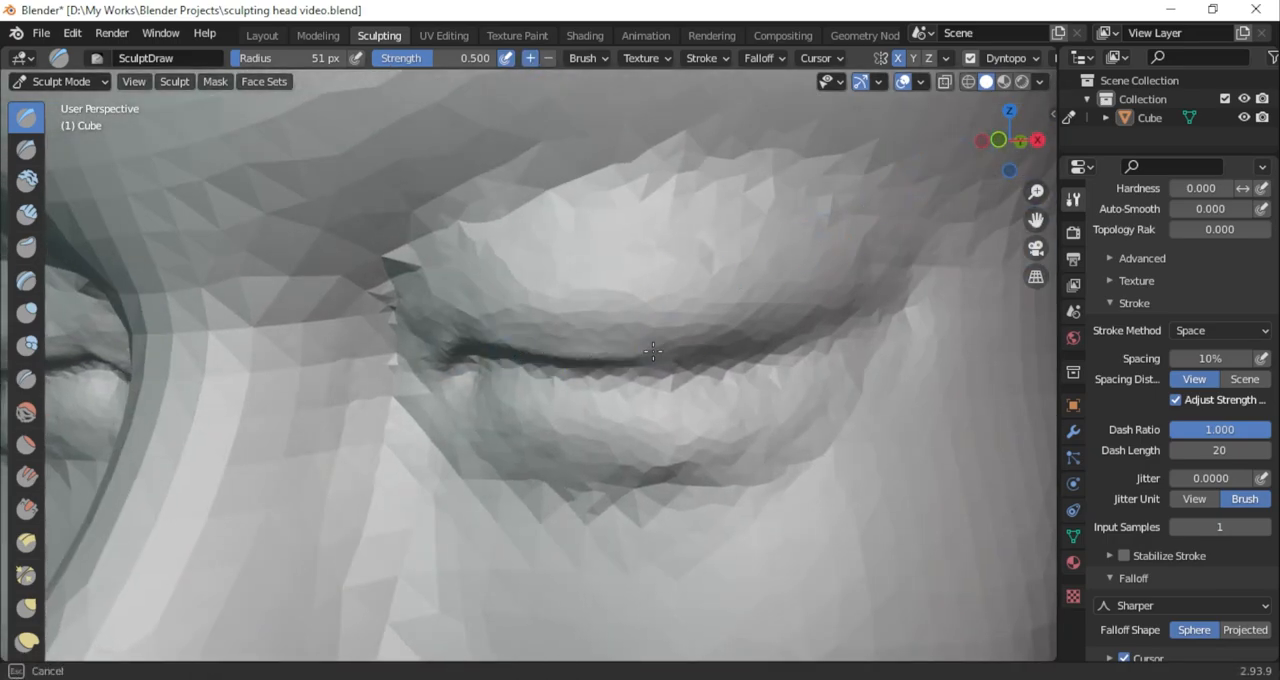
mouse_move(495, 377)
left_mouse_down()
mouse_move(746, 388)
mouse_move(860, 346)
left_mouse_up()
left_click_drag(1024, 165, 1118, 171)
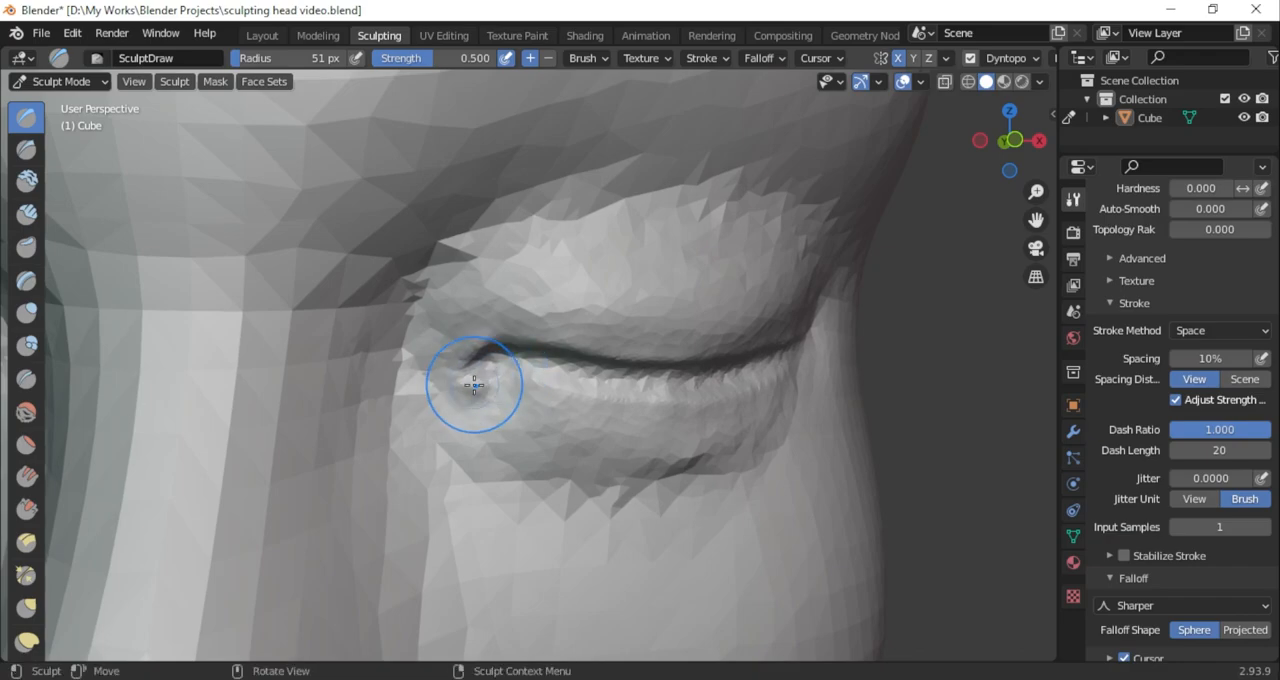
Deepen the closed eyelid crease toward the outer corner with subtracting SculptDraw at 51 px radius and 0.500 strength
mouse_move(899, 337)
middle_mouse_down()
mouse_move(583, 314)
mouse_move(818, 341)
middle_mouse_up()
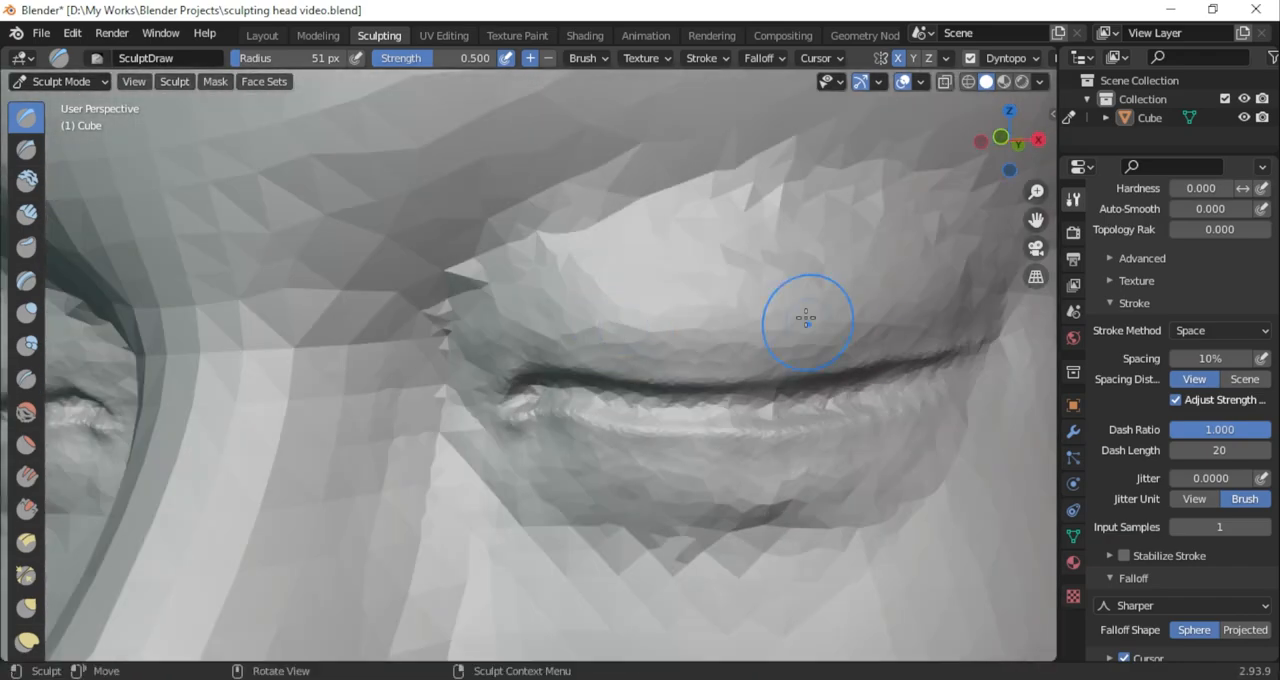
mouse_move(787, 399)
left_mouse_down()
mouse_move(615, 404)
mouse_move(548, 422)
left_mouse_up()
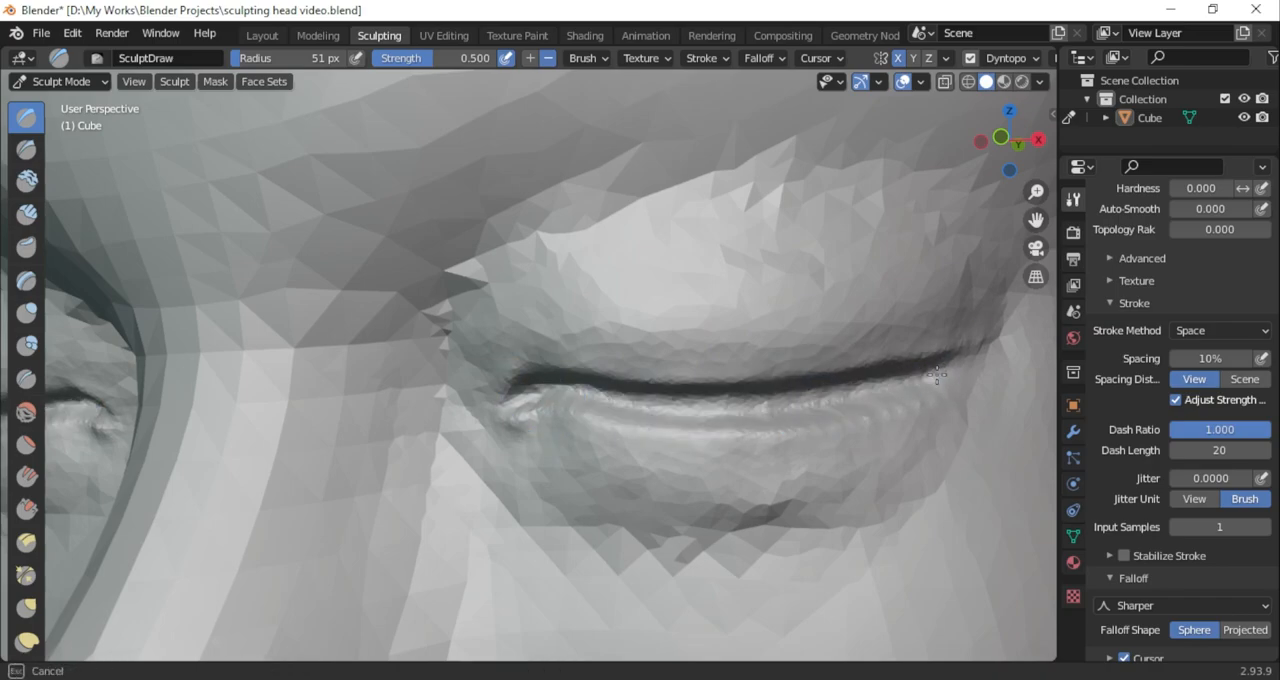
left_click_drag(927, 377, 955, 360)
scroll(663, 406, "down", 7)
scroll(661, 408, "up", 3)
scroll(660, 409, "down", 6)
middle_click_drag(660, 409, 731, 460)
Switch to the Grab brush at 91 px radius and examine the closed eyelids from above and from the front
key("g")
scroll(570, 393, "up", 2)
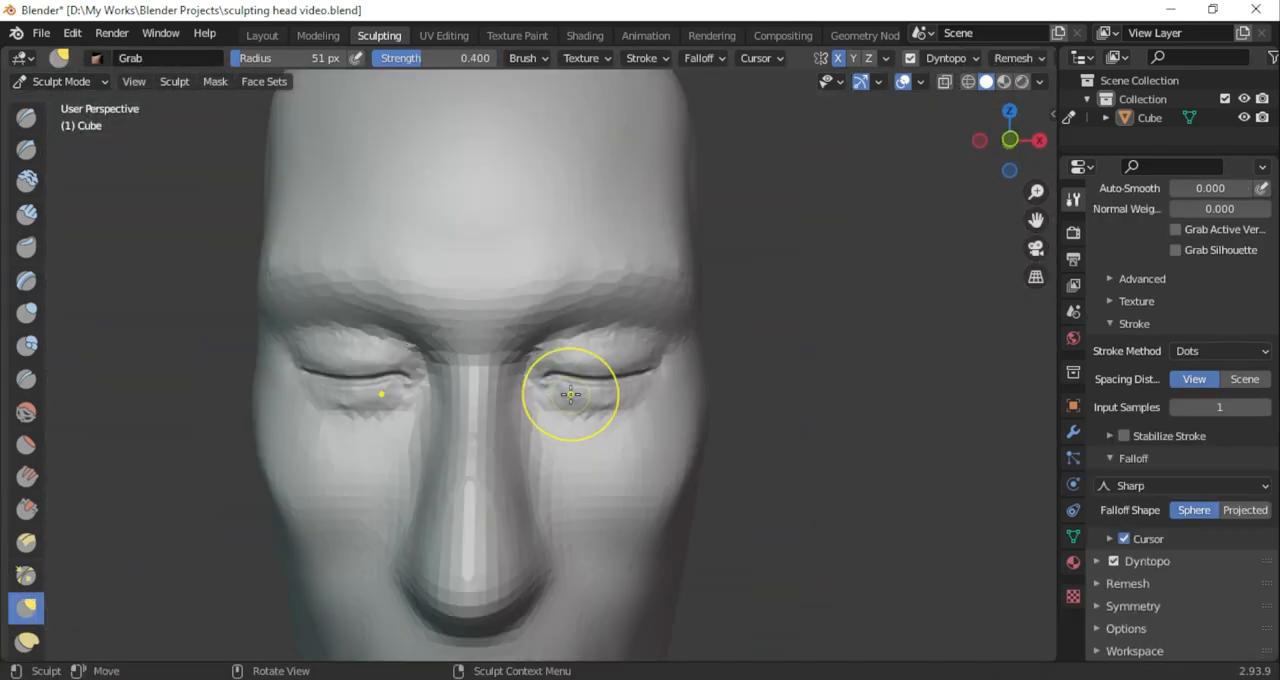
left_click_drag(1003, 160, 944, 264)
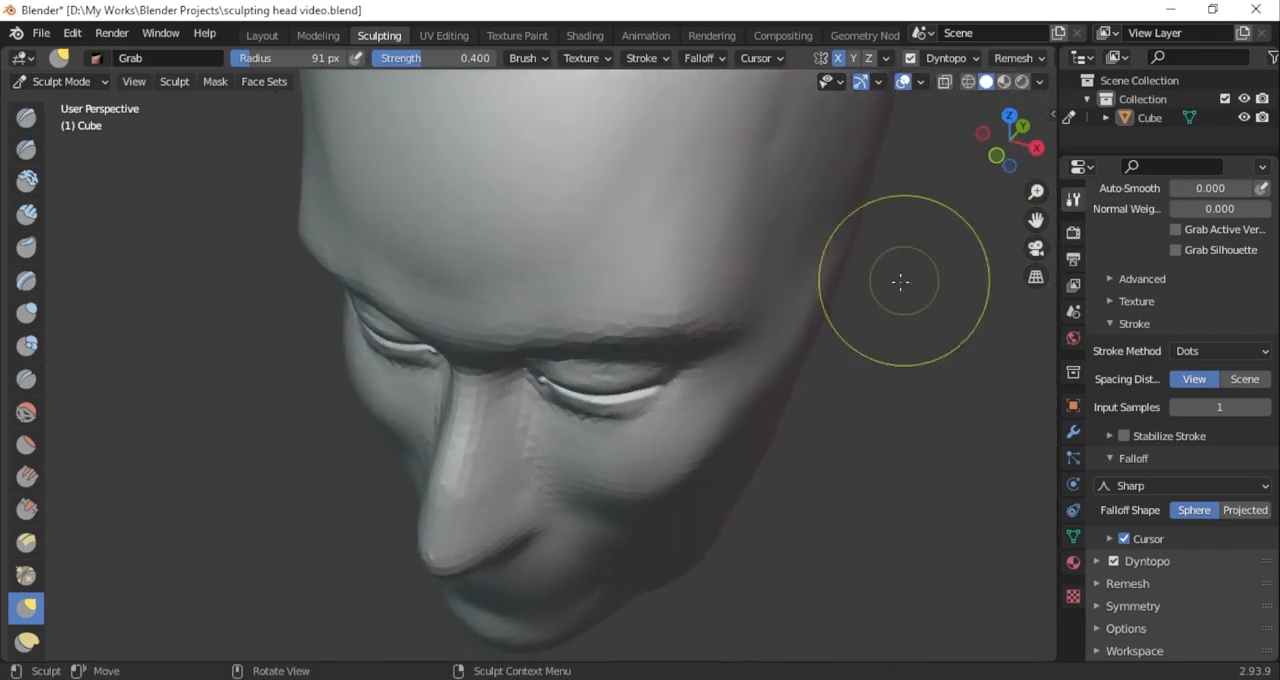
key("KP_1")
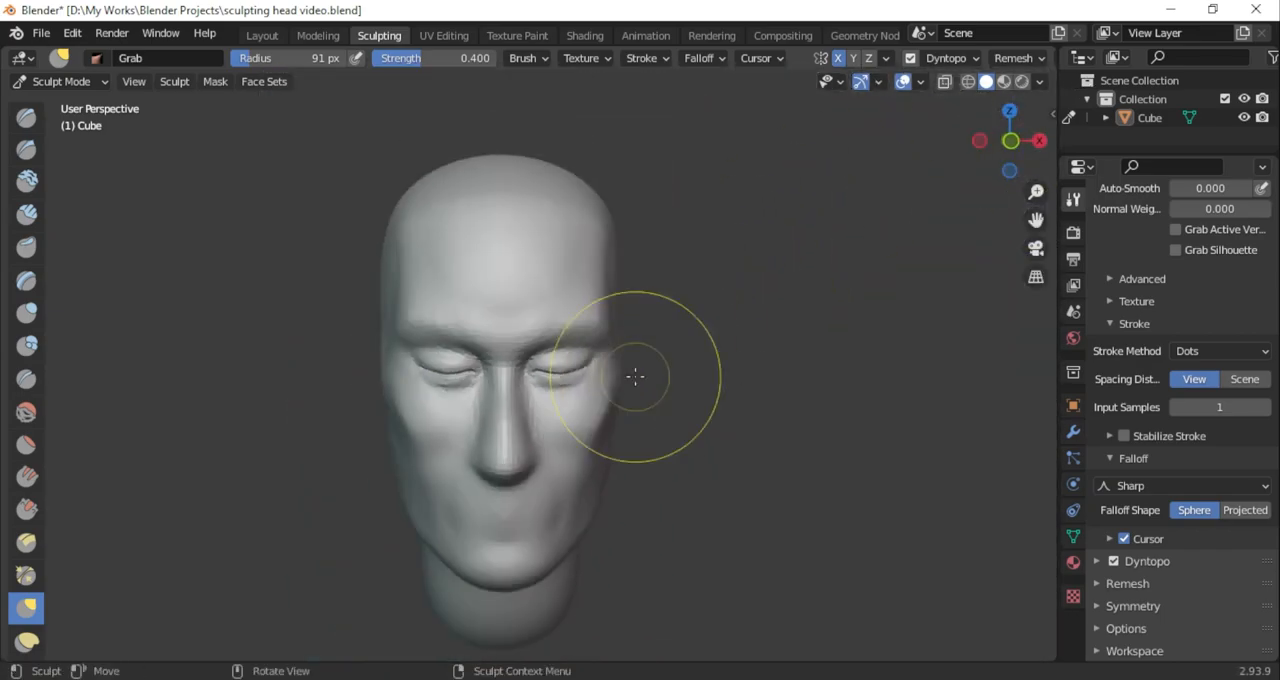
scroll(610, 380, "up", 2)
Switch to Object Mode, add a UV sphere for the eyeball and scale it down to about 0.27 in front view
left_click(60, 81)
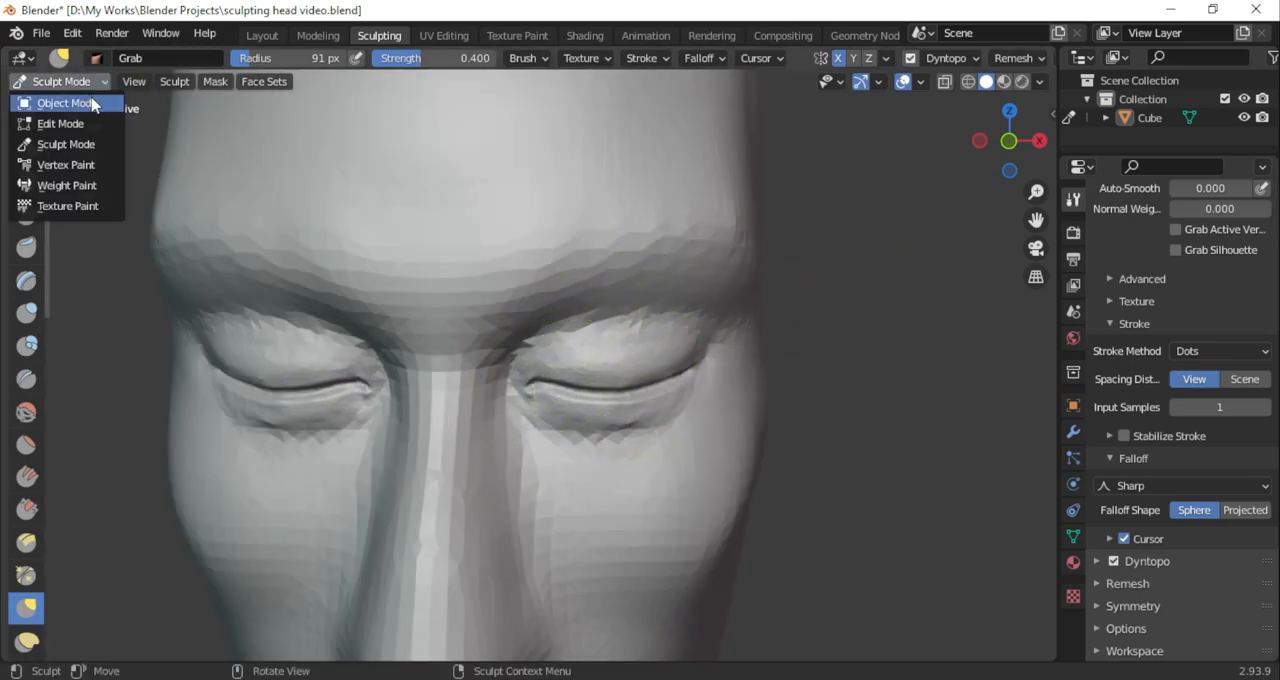
left_click(63, 100)
left_click(212, 81)
left_click(212, 81)
left_click(212, 81)
mouse_move(254, 150)
mouse_move(237, 103)
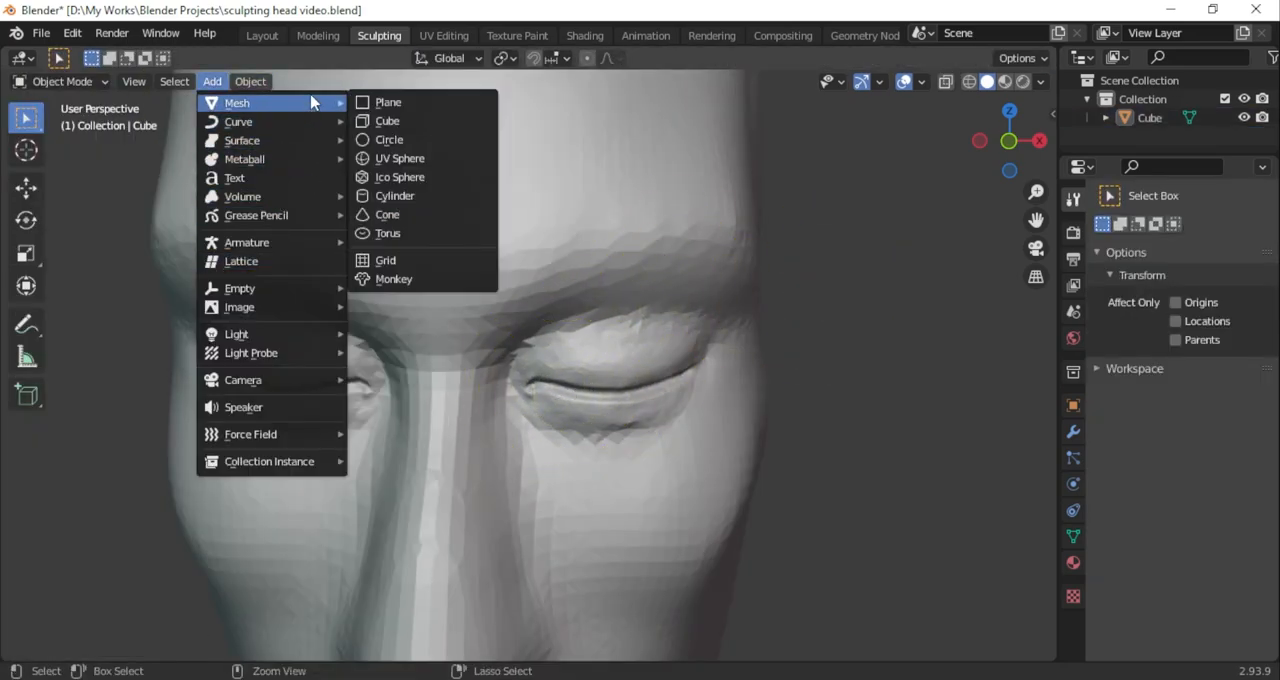
left_click(395, 159)
key("KP_1")
key("s")
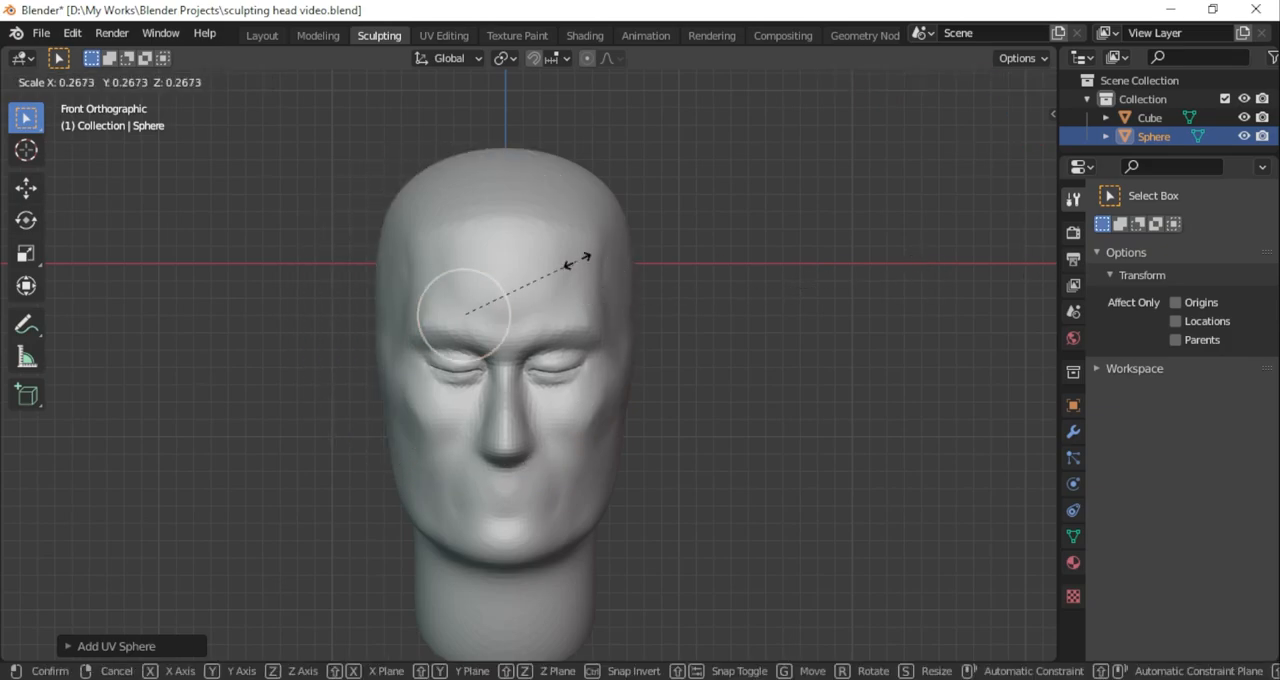
left_click(577, 263)
Move the sphere over the eye on the head's +X side and scale it to fit the eye in front view
left_click(26, 188)
left_click_drag(499, 281, 614, 341)
scroll(720, 372, "up", 4)
key("s")
left_click(740, 383)
scroll(674, 373, "up", 4)
key("s")
left_click(770, 419)
left_click_drag(709, 379, 712, 379)
Move the sphere along the depth axis in side view so it sits just behind the eyelids
scroll(680, 317, "down", 7)
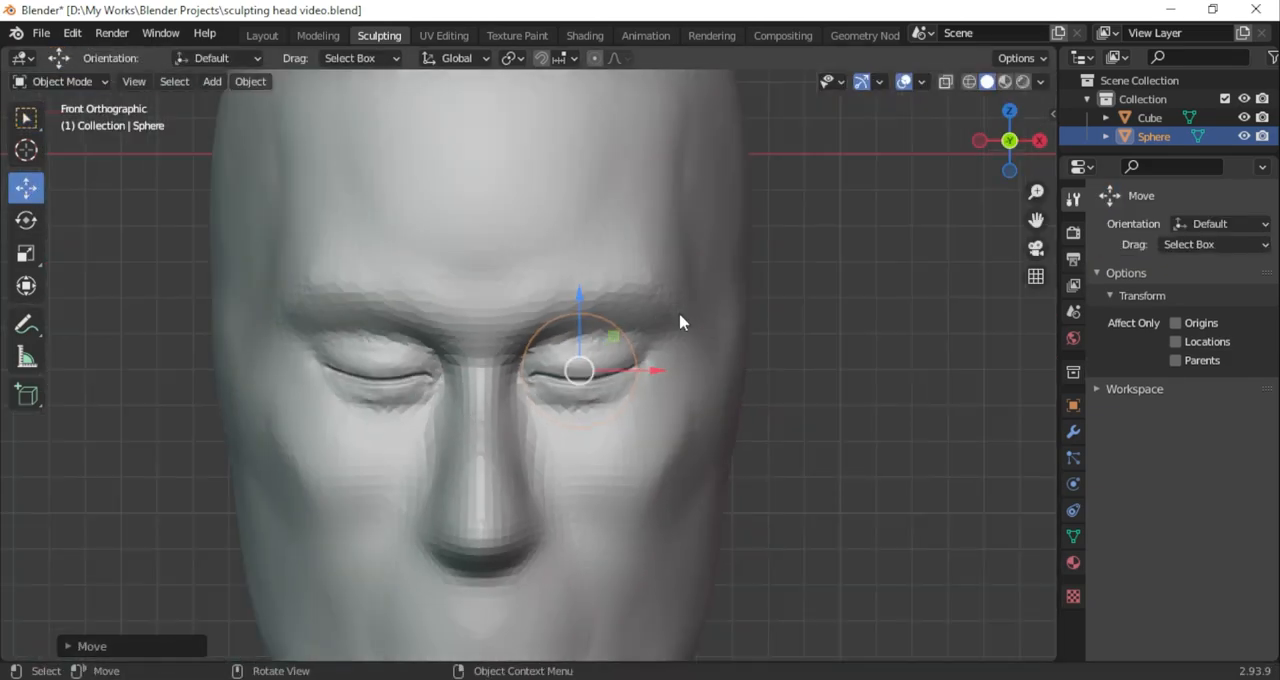
middle_click_drag(680, 317, 595, 340)
left_click(1032, 138)
left_click(977, 140)
scroll(872, 365, "down", 4)
left_click_drag(864, 373, 596, 370)
scroll(531, 363, "up", 9)
left_click_drag(692, 370, 696, 370)
middle_click_drag(696, 370, 846, 386)
scroll(655, 362, "down", 3)
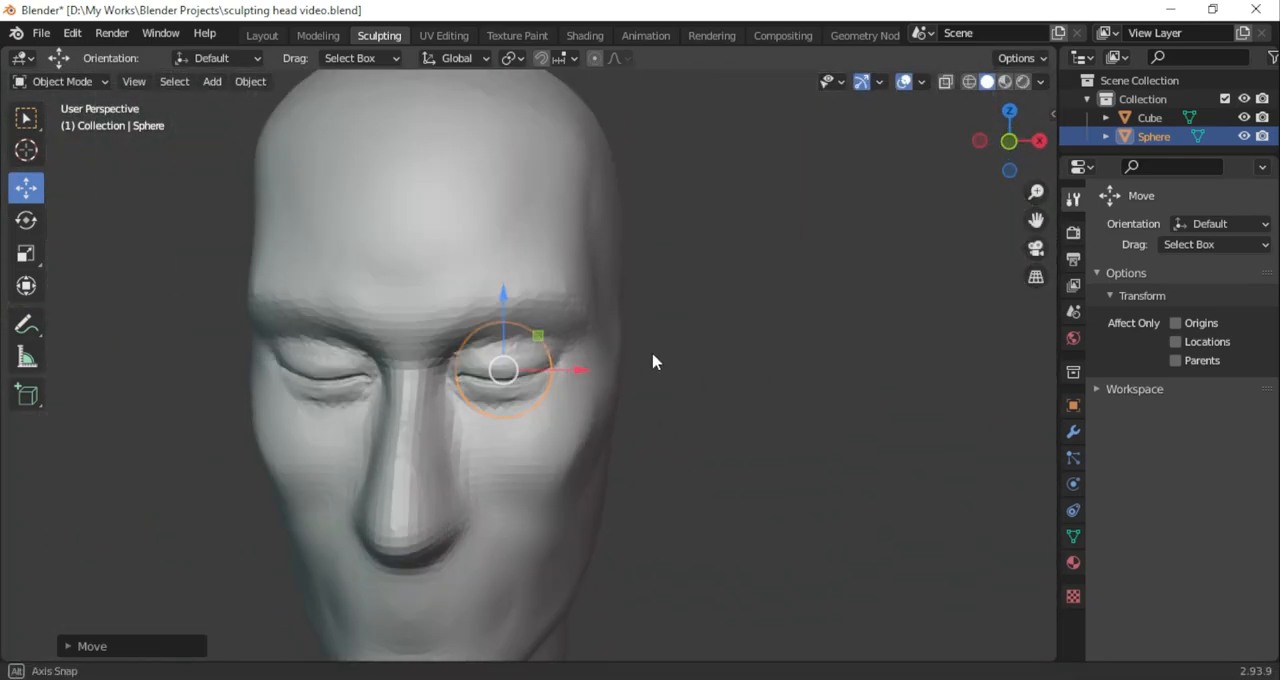
Select the head mesh in front view and return it to Sculpt Mode
scroll(630, 335, "up", 2)
left_click(1009, 141)
scroll(800, 225, "up", 1)
left_click(520, 210)
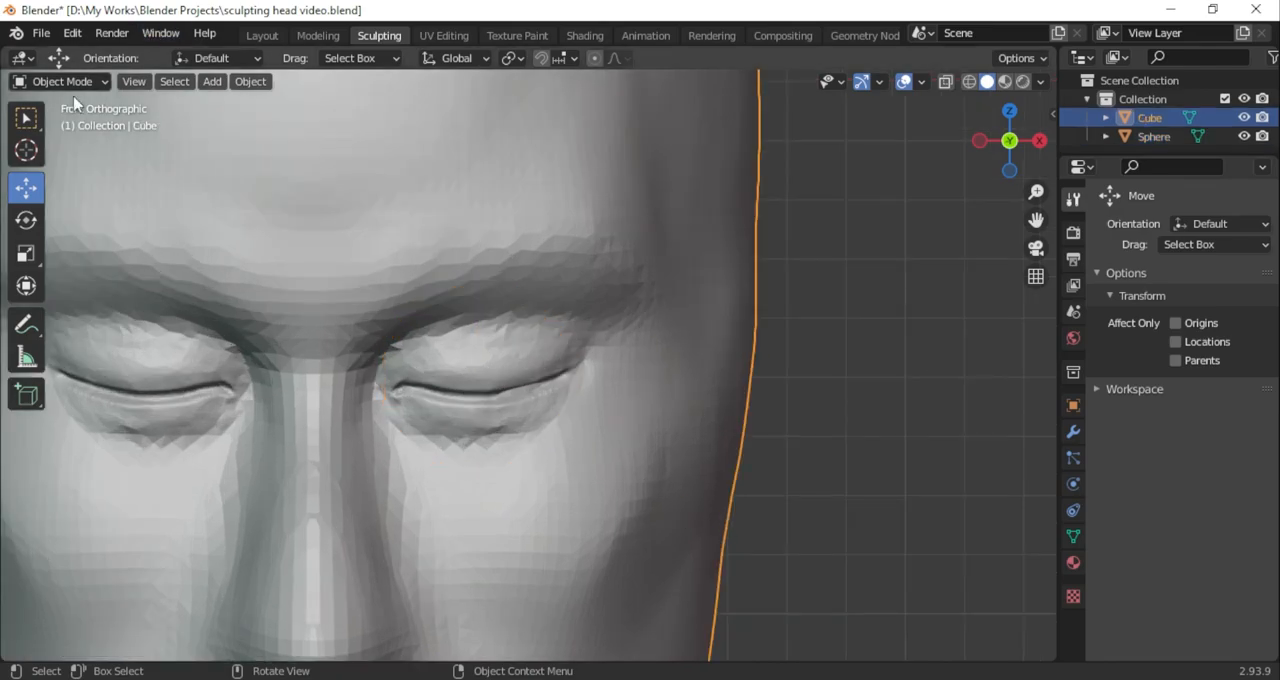
left_click(66, 82)
left_click(72, 145)
scroll(500, 396, "down", 1)
scroll(500, 396, "up", 2)
scroll(501, 397, "down", 1)
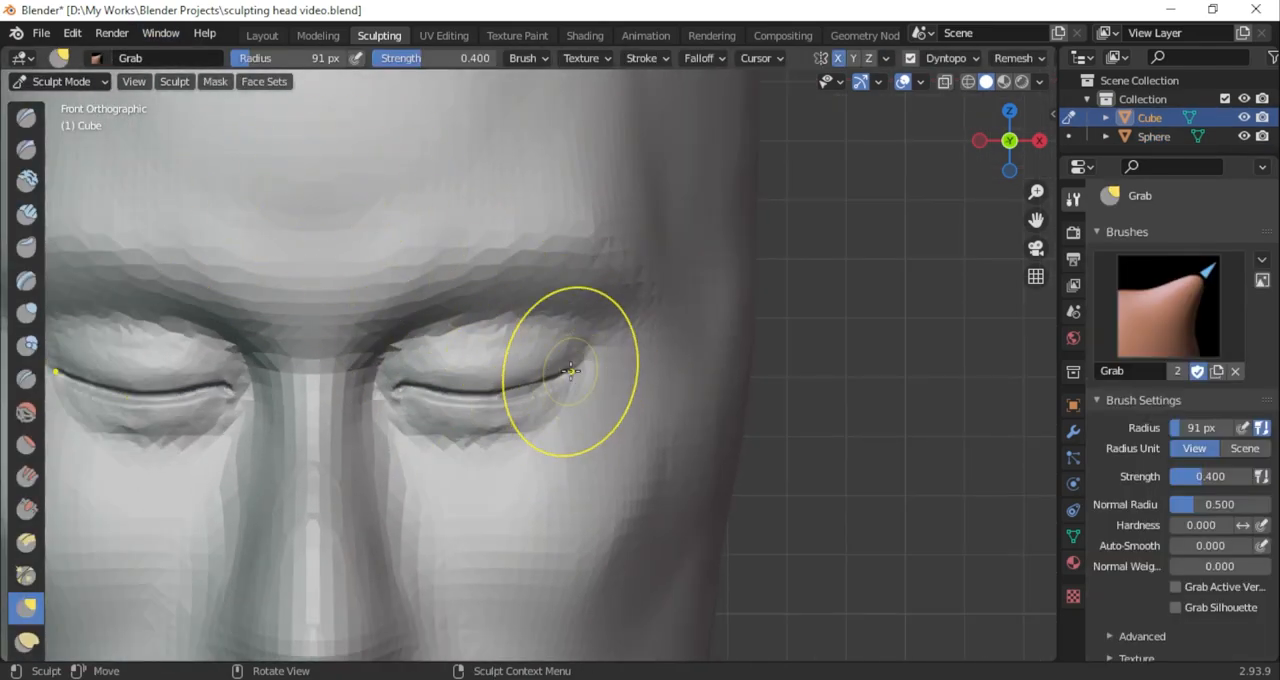
Mask the lower eyelid and the area beneath it at 47 px radius and 1.000 strength, subtracting mask along the upper lid
scroll(430, 392, "up", 6)
key("m")
mouse_move(316, 394)
left_mouse_down()
mouse_move(345, 430)
mouse_move(609, 401)
left_mouse_up()
mouse_move(291, 472)
left_mouse_down()
mouse_move(640, 390)
mouse_move(617, 466)
mouse_move(500, 560)
mouse_move(527, 595)
mouse_move(740, 440)
mouse_move(268, 548)
mouse_move(512, 618)
mouse_move(236, 475)
left_mouse_up()
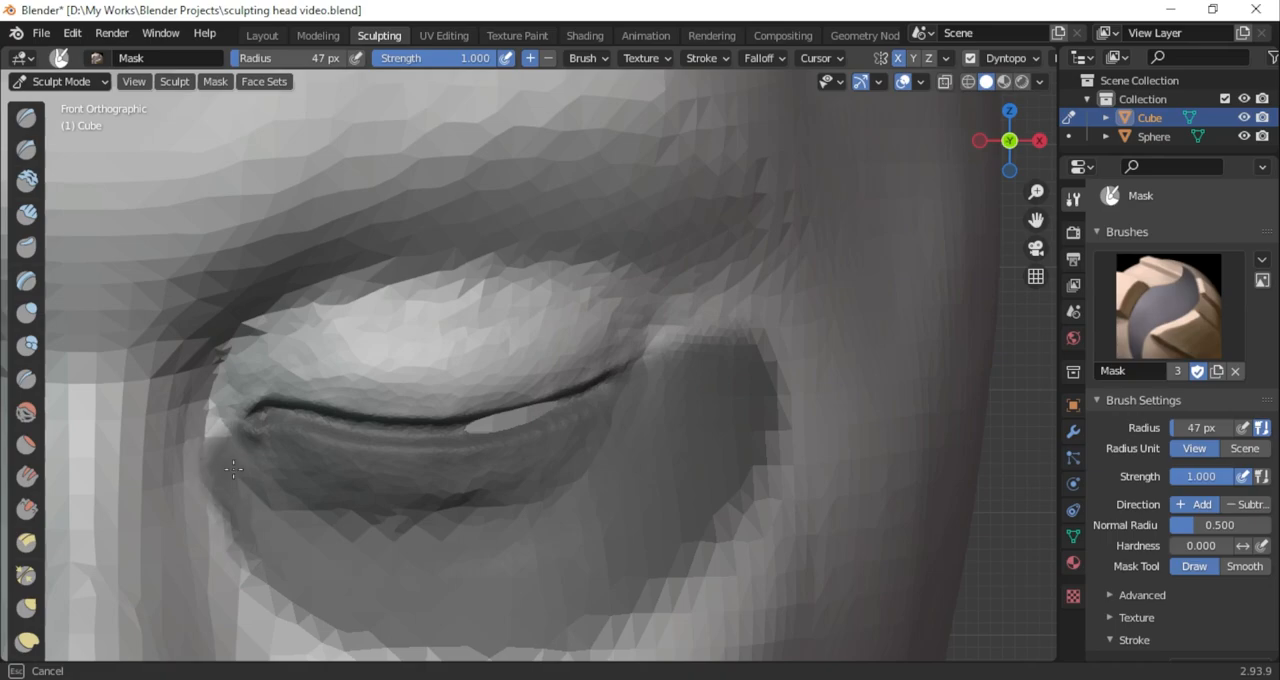
left_click_drag(275, 345, 203, 441, "ctrl")
scroll(252, 479, "down", 4)
middle_click_drag(470, 472, 483, 403)
scroll(483, 403, "up", 4)
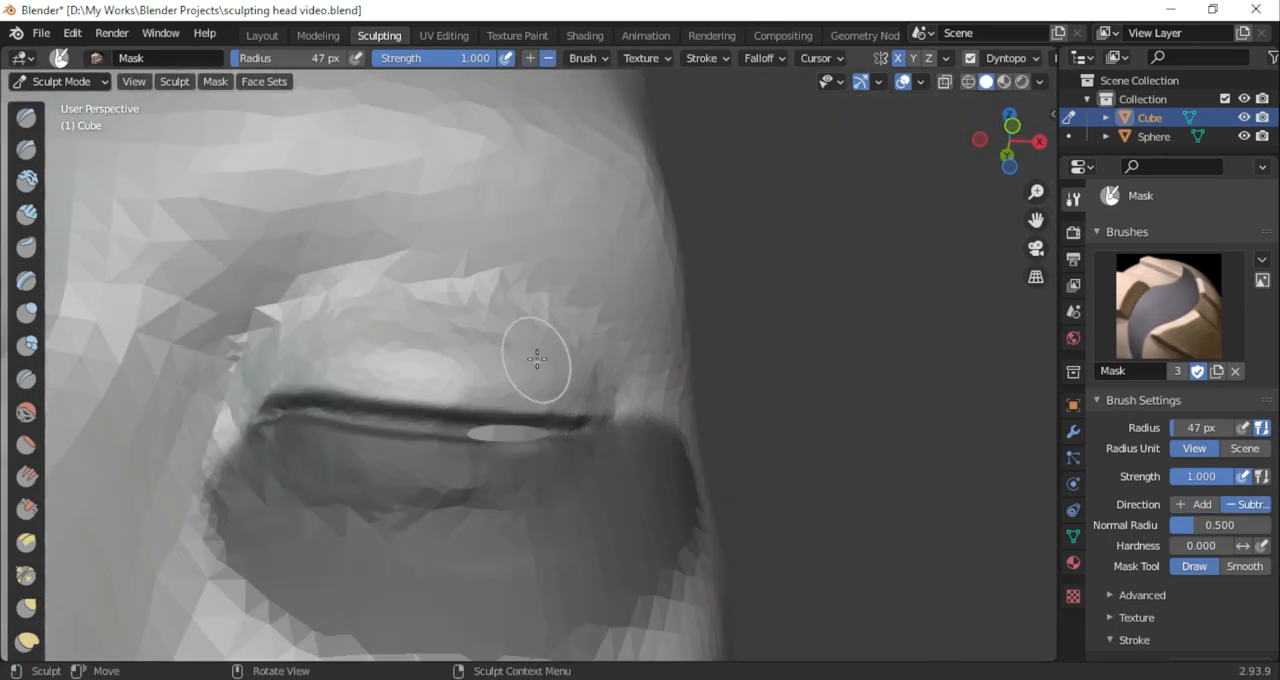
Switch to the Grab brush, set its falloff curve to Smoother and its radius to 83 px
left_click_drag(1007, 145, 1010, 207)
scroll(711, 334, "down", 5)
left_click(26, 608)
mouse_move(290, 59)
left_mouse_down()
mouse_move(328, 58)
mouse_move(294, 62)
left_mouse_up()
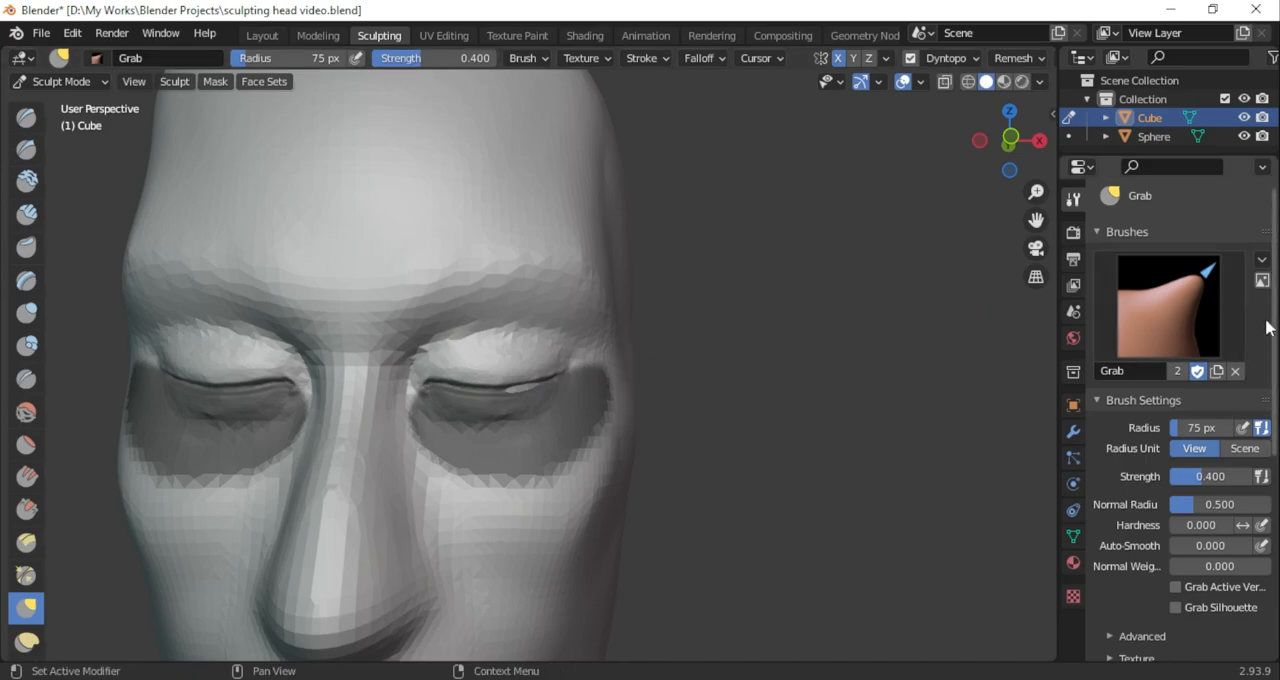
scroll(1243, 420, "down", 8)
left_click(1190, 543)
left_click(1150, 485)
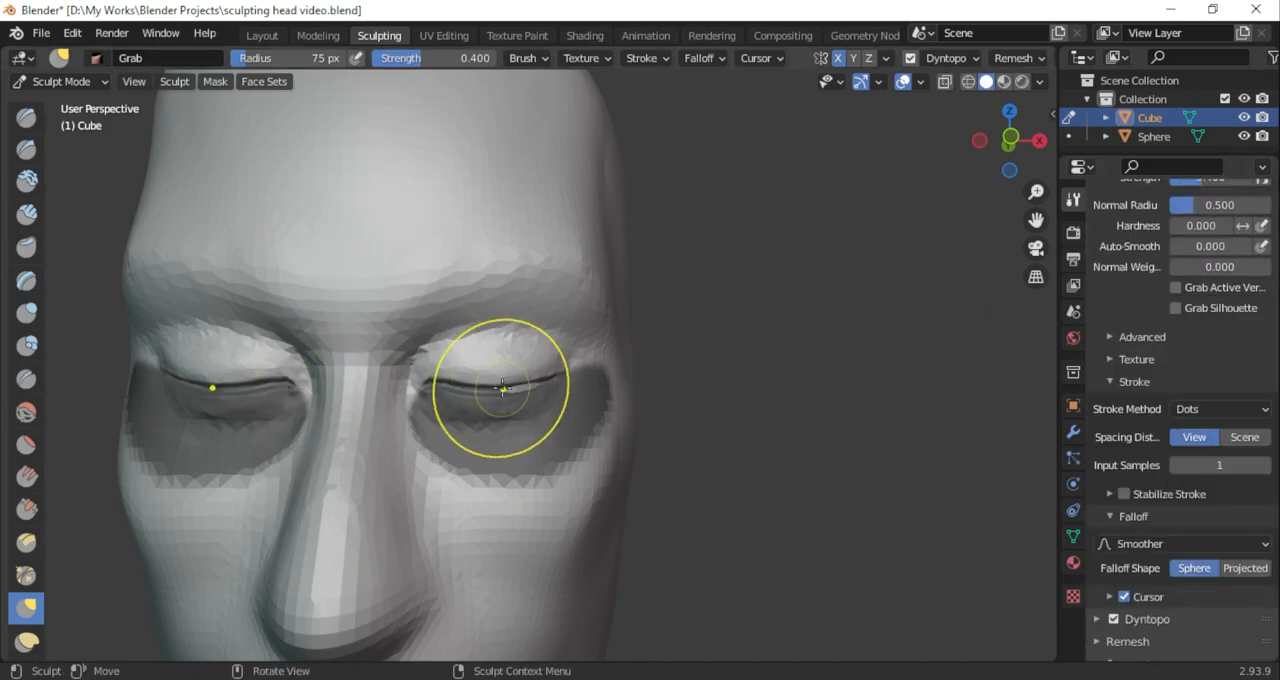
left_click_drag(294, 62, 288, 62)
Pull the upper eyelids upward above the masked lower lids to open the eyes, using Grab at 83 px radius
mouse_move(495, 385)
left_mouse_down()
mouse_move(504, 362)
mouse_move(482, 362)
left_mouse_up()
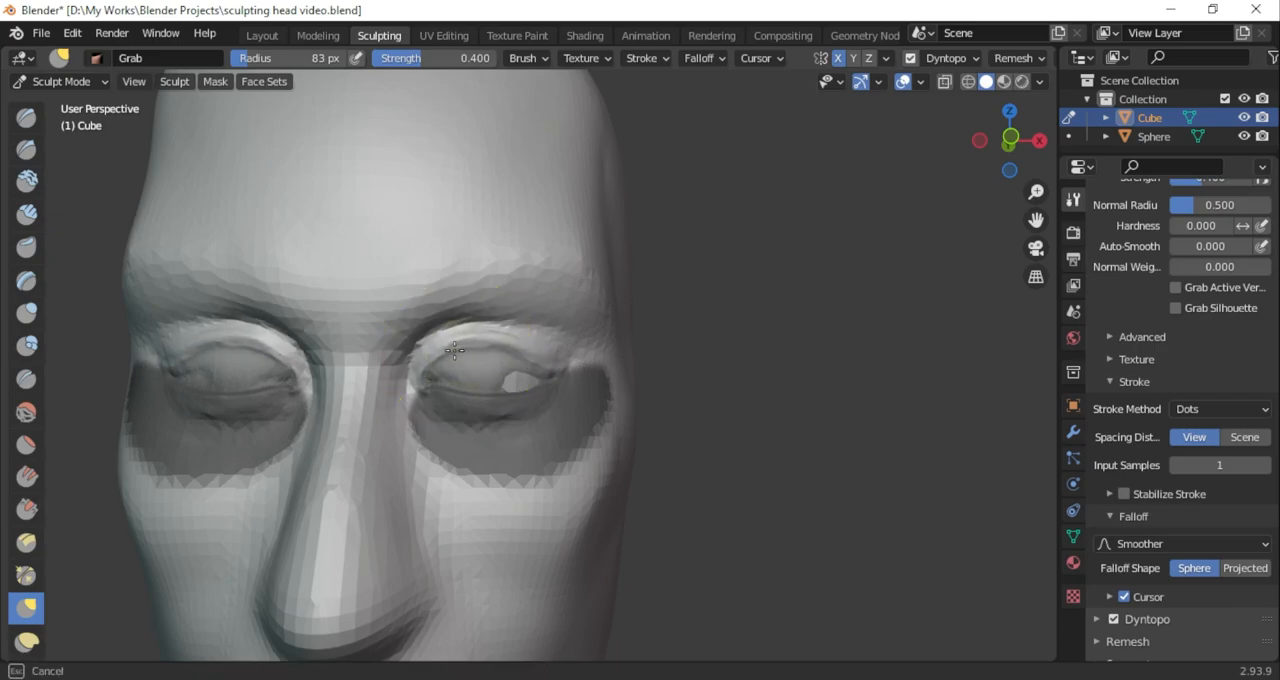
middle_click_drag(494, 362, 518, 366)
scroll(500, 375, "up", 5)
middle_click_drag(435, 420, 457, 415)
left_click_drag(209, 397, 210, 381)
left_click_drag(210, 382, 229, 355)
scroll(649, 271, "down", 5)
scroll(608, 391, "up", 5)
mouse_move(608, 391)
middle_mouse_down()
mouse_move(483, 398)
mouse_move(626, 389)
middle_mouse_up()
Carve the fold beneath the raised upper eyelid from inner to outer corner with subtracting SculptDraw at 83 px radius
scroll(626, 389, "up", 5)
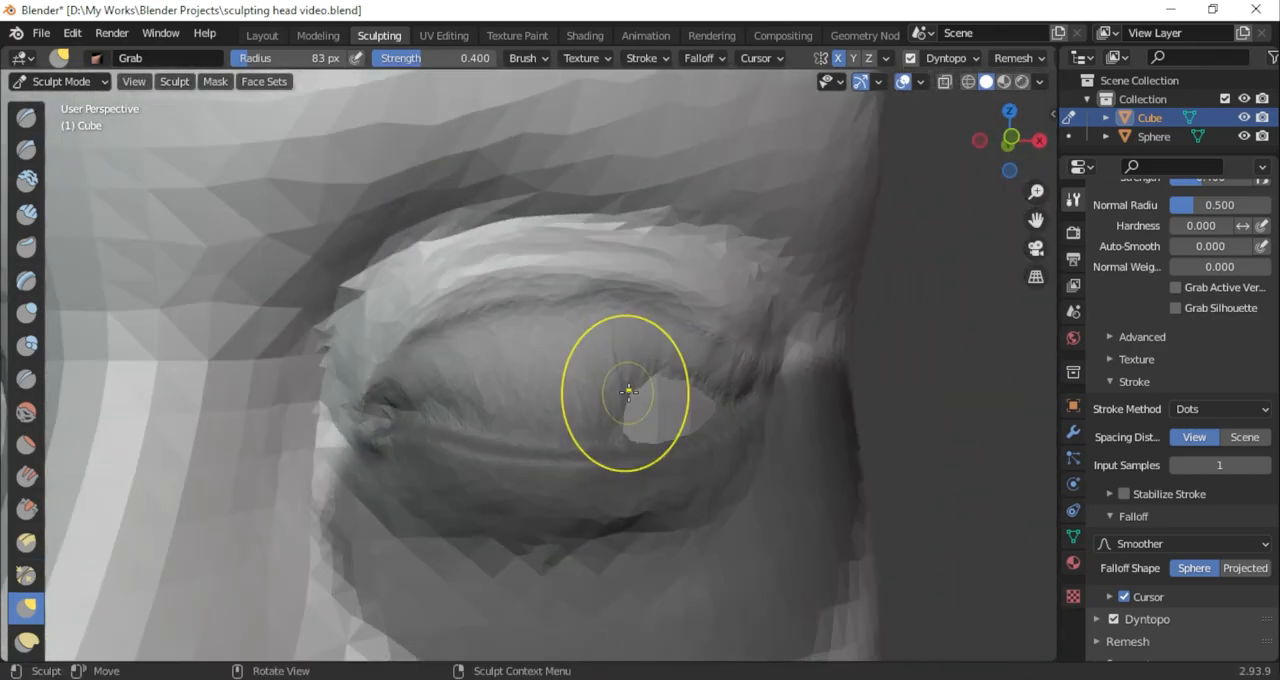
left_click(27, 150)
scroll(376, 329, "up", 3)
key("x")
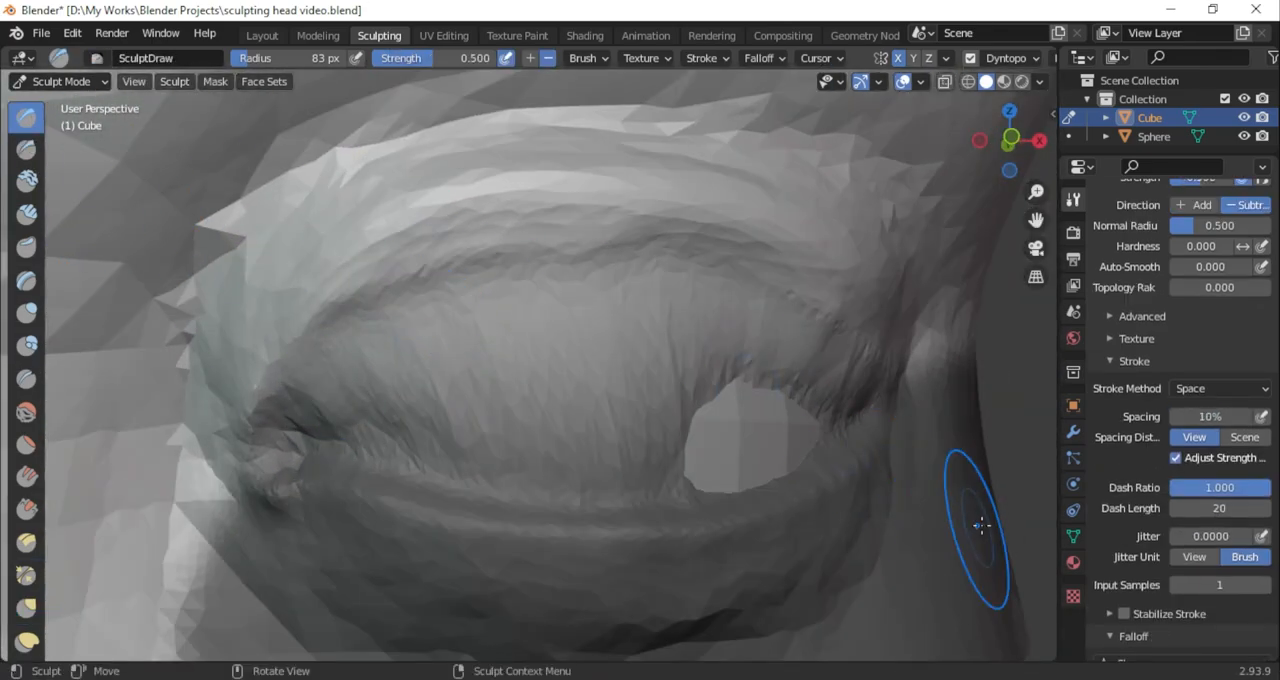
scroll(1135, 543, "down", 3)
mouse_move(333, 370)
left_mouse_down()
mouse_move(394, 312)
mouse_move(708, 268)
mouse_move(772, 286)
left_mouse_up()
mouse_move(790, 288)
middle_mouse_down()
mouse_move(720, 274)
mouse_move(762, 280)
middle_mouse_up()
left_click_drag(384, 334, 608, 298)
mouse_move(384, 334)
left_mouse_down()
mouse_move(508, 288)
mouse_move(655, 312)
left_mouse_up()
mouse_move(386, 332)
left_mouse_down()
mouse_move(588, 290)
mouse_move(763, 346)
mouse_move(842, 338)
left_mouse_up()
mouse_move(836, 332)
middle_mouse_down()
mouse_move(706, 345)
mouse_move(800, 368)
middle_mouse_up()
left_click_drag(425, 296, 762, 378)
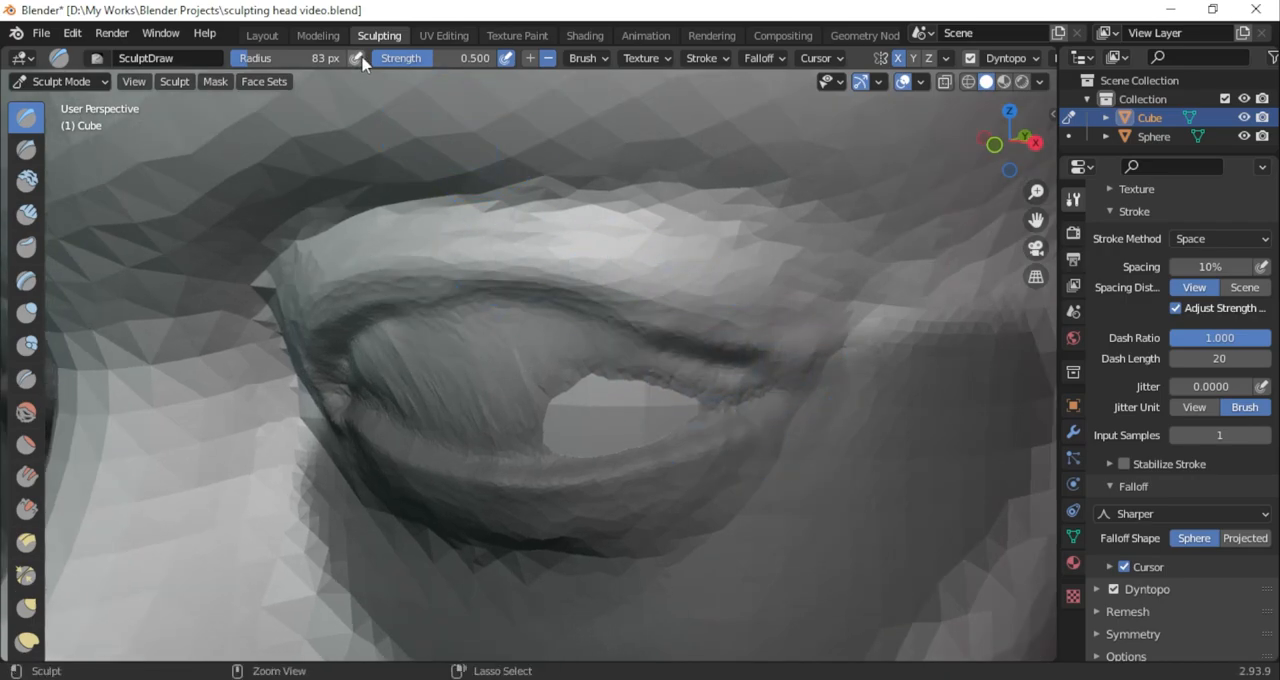
Refine the carved line beneath the upper eyelid with subtracting SculptDraw at 55 px radius and 0.500 strength
middle_click_drag(386, 394, 734, 400)
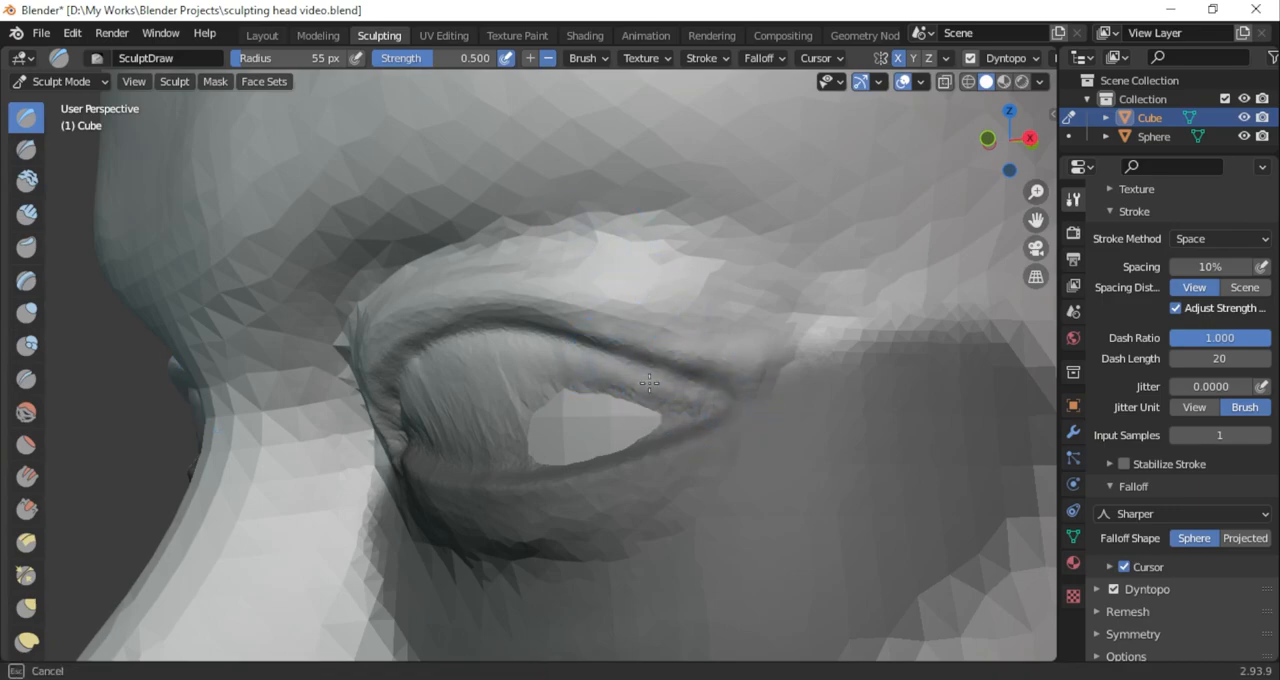
key("i")
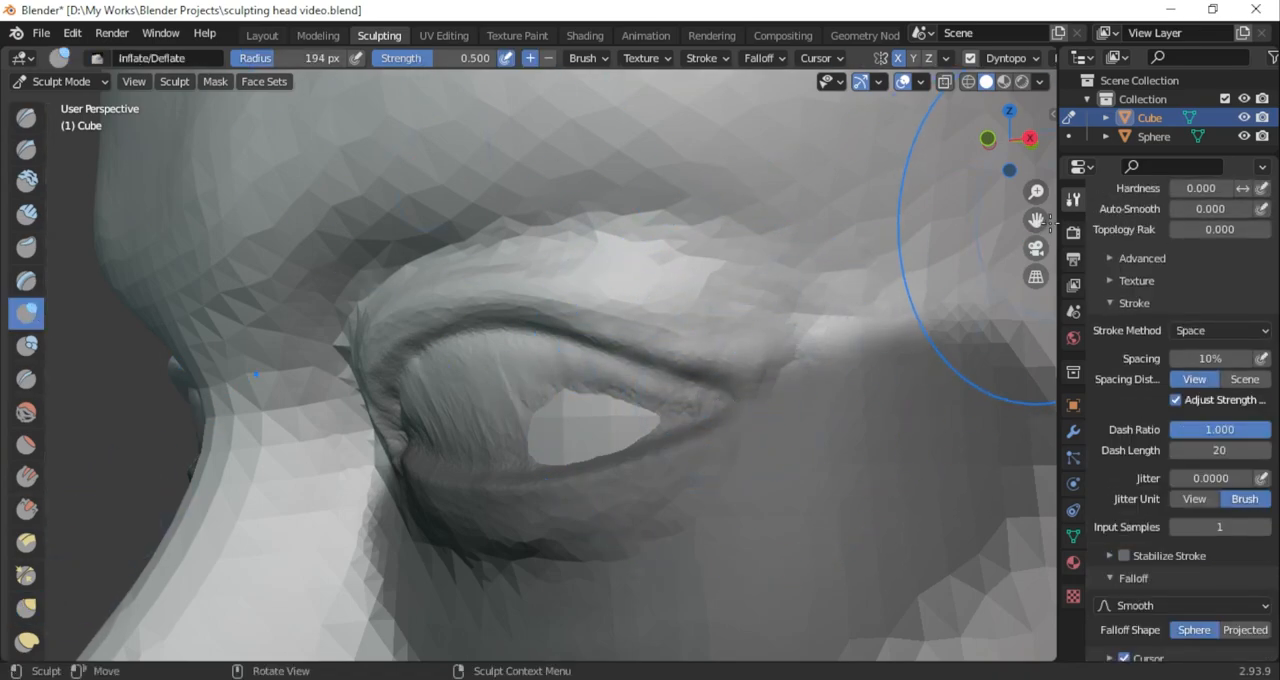
key("ctrl+z")
Switch to Grab with Sharp falloff at 127 px radius and reshape the upper eyelid toward the outer corner
left_click(28, 608)
left_click(1128, 486)
left_click(1128, 344)
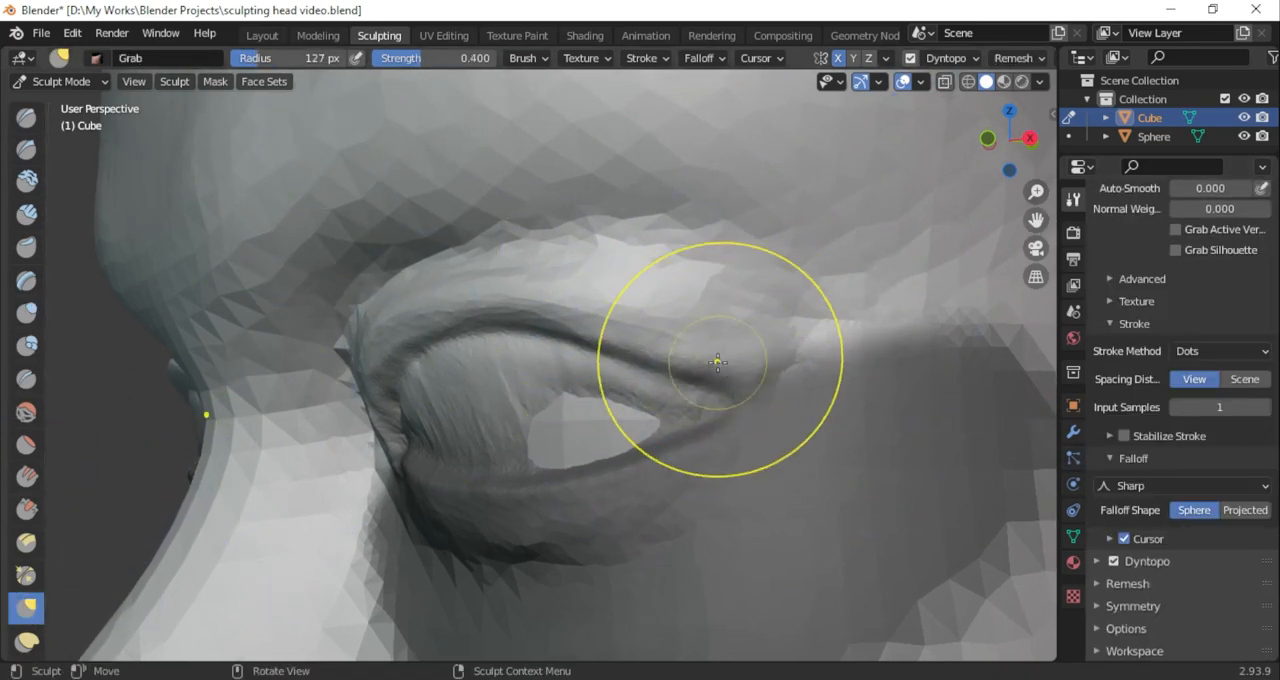
scroll(586, 352, "down", 3)
scroll(586, 352, "down", 3)
middle_click_drag(586, 352, 654, 332)
scroll(640, 338, "up", 4)
middle_click_drag(632, 342, 553, 401)
scroll(586, 369, "down", 5)
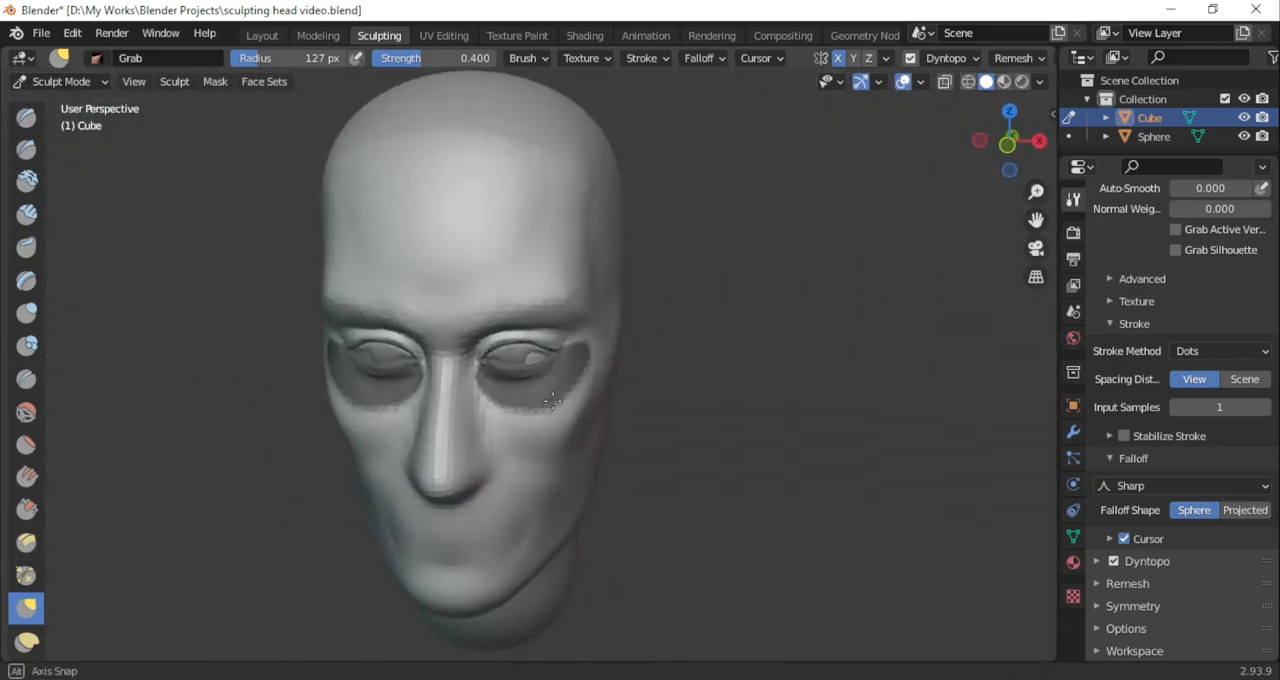
Select the eyeball sphere in Object Mode and adjust its depth inside the eye socket from the side view
scroll(553, 401, "up", 2)
left_click(91, 81)
left_click(68, 103)
left_click(506, 336)
scroll(506, 336, "up", 2)
middle_click_drag(506, 336, 394, 315)
left_click(1020, 147)
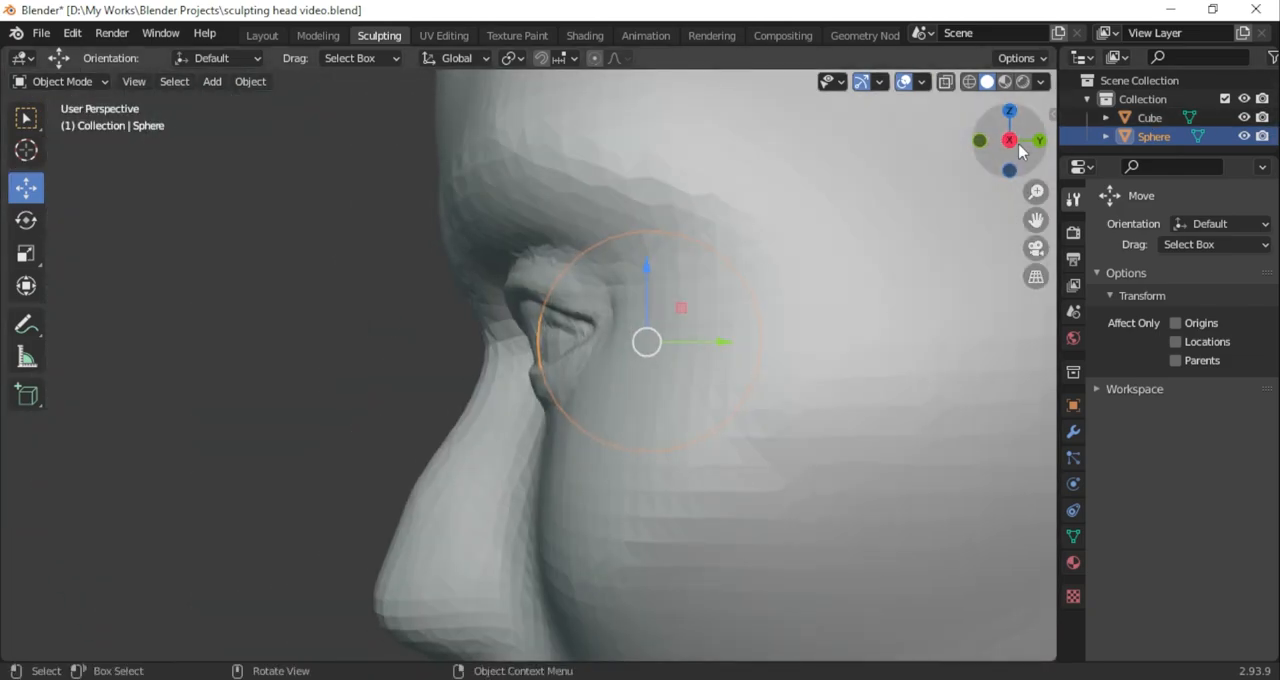
left_click_drag(691, 345, 689, 343)
mouse_move(689, 343)
middle_mouse_down()
mouse_move(712, 333)
mouse_move(643, 320)
middle_mouse_up()
Reselect the head, return to Sculpt Mode and clear the mask around the eyes
left_click(541, 218)
left_click(63, 82)
left_click(68, 143)
scroll(489, 363, "up", 1)
left_click(215, 82)
left_click(280, 142)
scroll(668, 312, "down", 3)
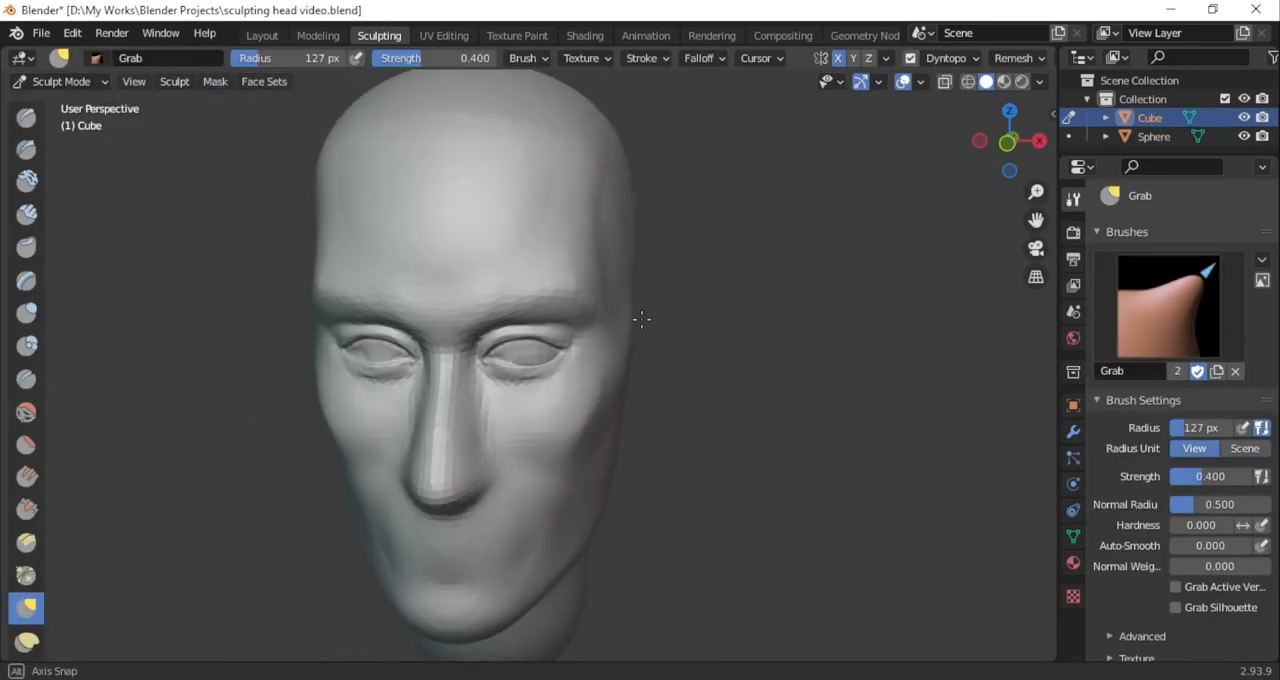
Switch to the Draw Sharp brush, adjust its radius and carve along the open eyelids in front view
left_click(1008, 142)
scroll(506, 330, "up", 2)
left_click(26, 149)
left_click_drag(291, 60, 314, 60)
left_click_drag(468, 368, 467, 374)
scroll(512, 343, "up", 2)
mouse_move(512, 343)
middle_mouse_down()
mouse_move(551, 420)
mouse_move(640, 360)
middle_mouse_up()
Switch to the Grab brush and make the head the active sculpting object again instead of the eyeball sphere
left_click(26, 608)
middle_click_drag(1040, 167, 552, 302)
middle_click_drag(513, 397, 961, 151)
left_click(60, 81)
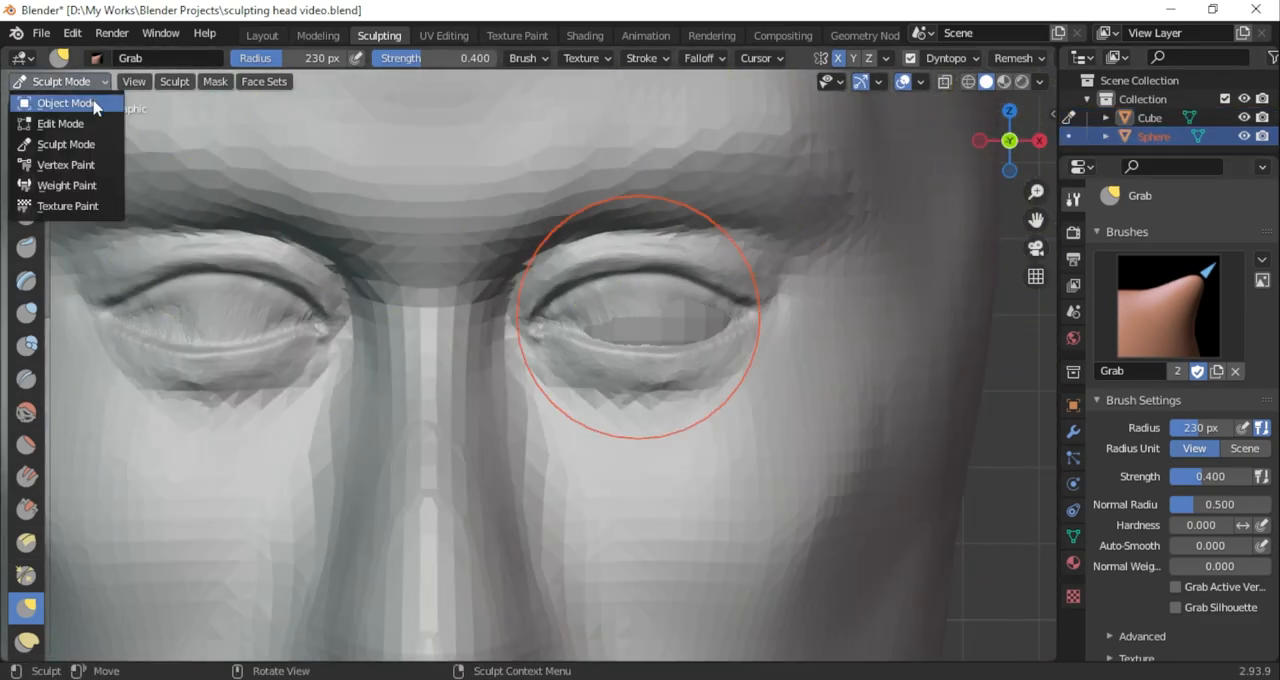
left_click(50, 102)
left_click(60, 81)
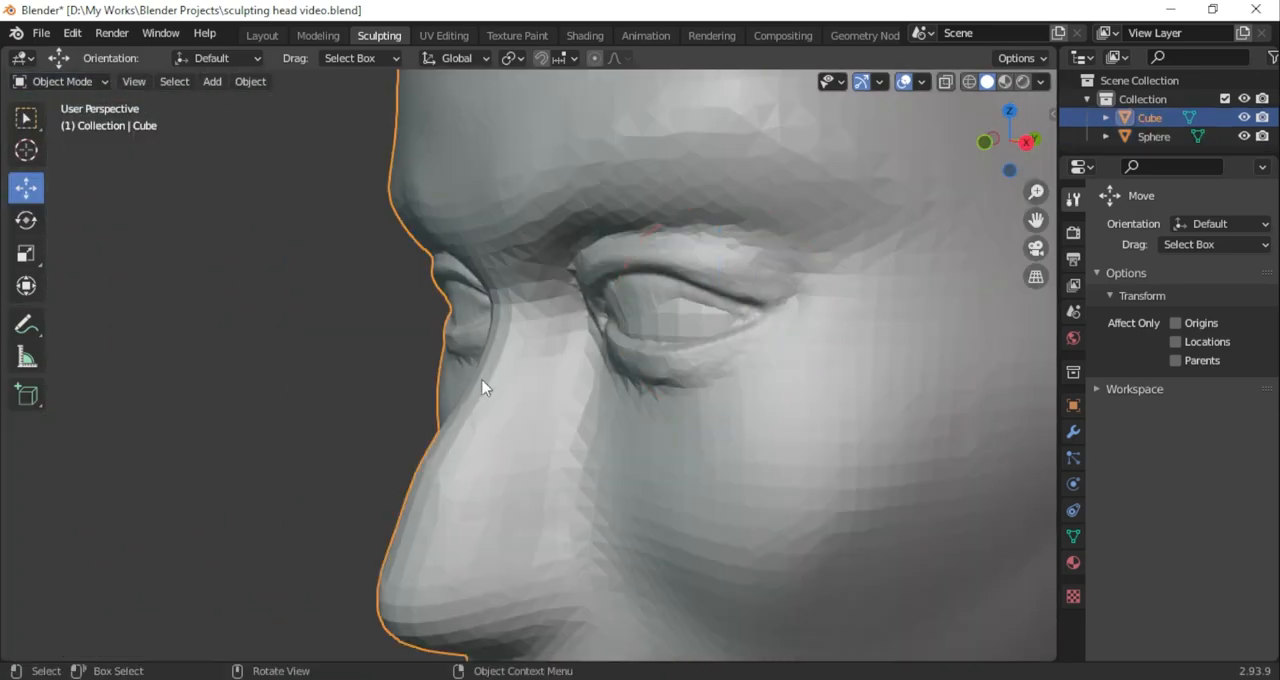
left_click(60, 81)
left_click(86, 143)
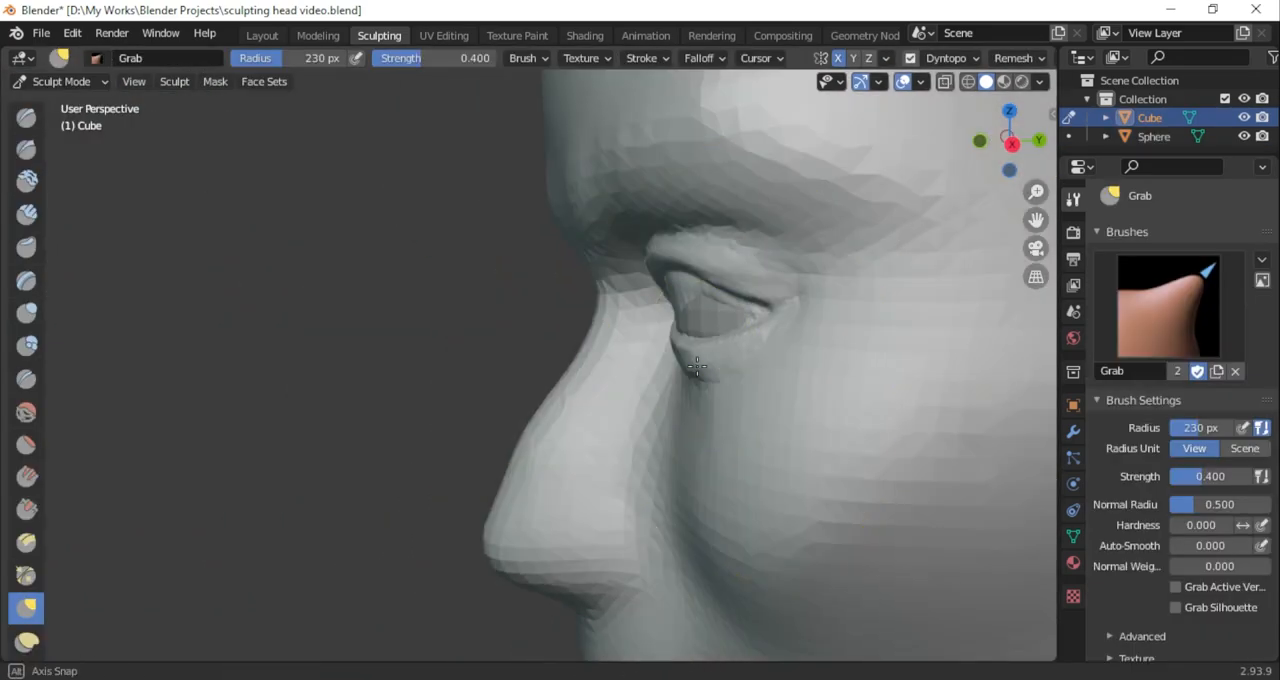
Set the Grab falloff to Smoother and pull the eyelids open around the eyeball at 230 px radius
scroll(1154, 389, "down", 10)
left_click(1180, 543)
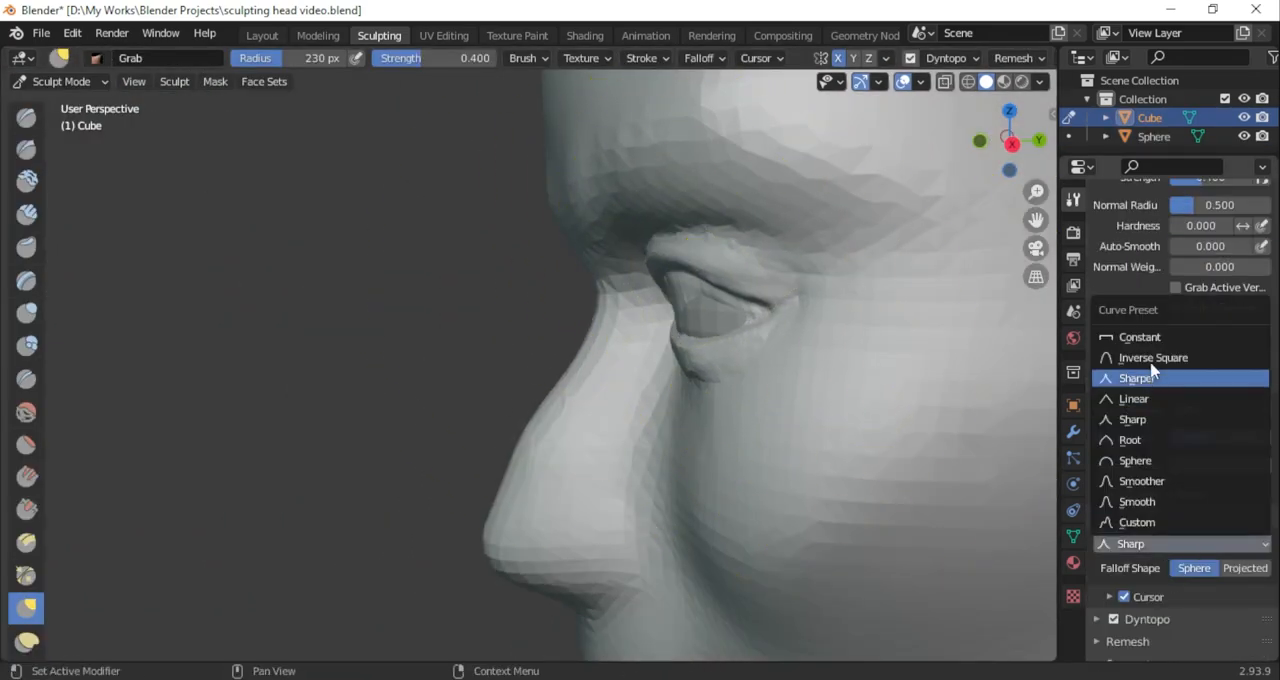
left_click(1159, 482)
mouse_move(671, 220)
left_mouse_down()
mouse_move(720, 251)
mouse_move(733, 290)
left_mouse_up()
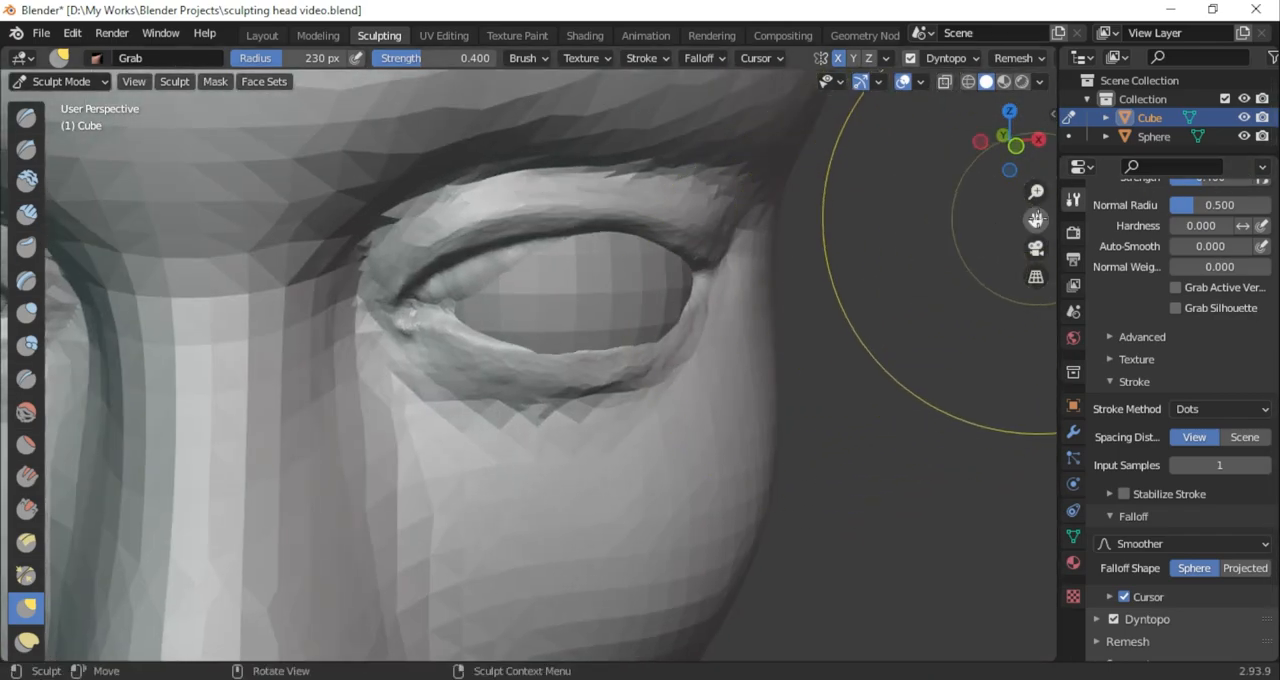
left_click_drag(1036, 219, 1020, 262)
left_click_drag(1012, 150, 1053, 170)
left_click_drag(714, 468, 737, 447)
left_click_drag(1024, 169, 972, 168)
left_click_drag(416, 511, 405, 497)
Fit the eyelids and eye corners closely around the eyeball from several angles with Grab at 230 px radius
left_click_drag(260, 369, 271, 376)
left_click_drag(1028, 175, 1064, 30)
left_click_drag(354, 182, 371, 206)
left_click(1011, 157)
left_click(981, 142)
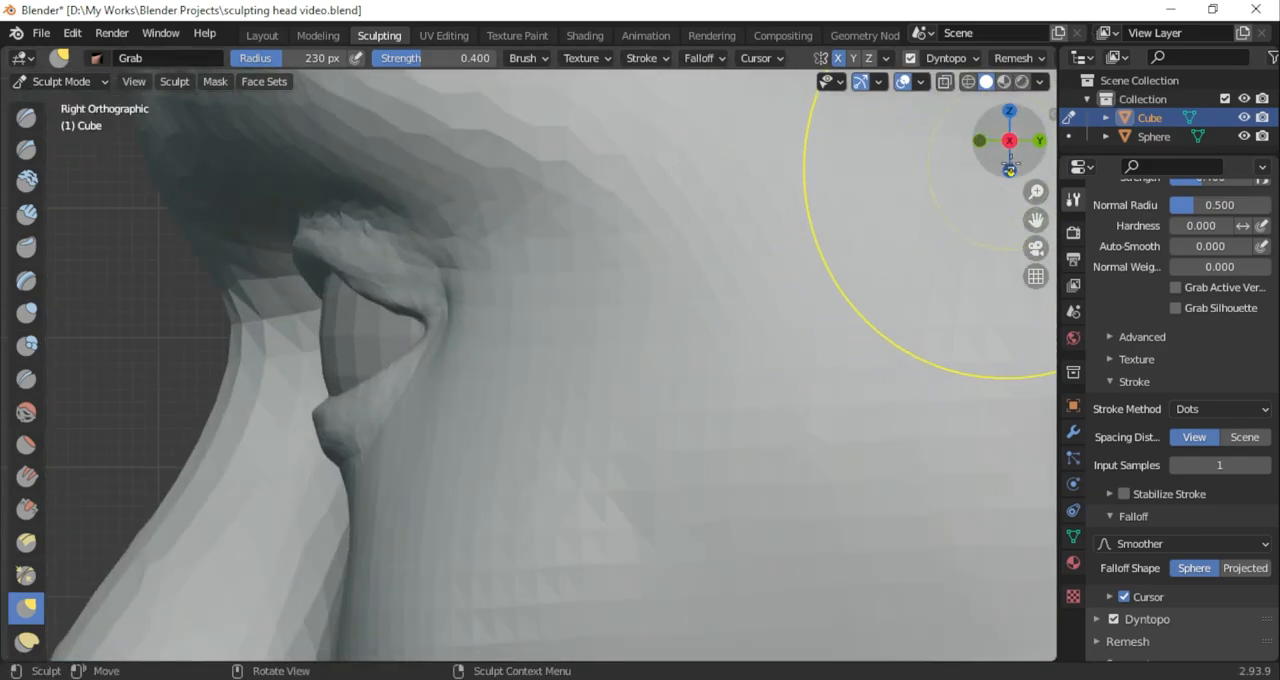
left_click_drag(1002, 163, 1080, 100)
left_click_drag(497, 129, 486, 113)
mouse_move(1018, 166)
left_mouse_down()
mouse_move(1034, 246)
mouse_move(1000, 280)
left_mouse_up()
left_click_drag(280, 372, 283, 369)
left_click_drag(287, 290, 284, 281)
mouse_move(1015, 168)
left_mouse_down()
mouse_move(1092, 168)
mouse_move(930, 172)
left_mouse_up()
Carve the outer corner of the eye with subtracting Draw Sharp at 119 px radius and 0.152 strength
scroll(996, 169, "down", 12)
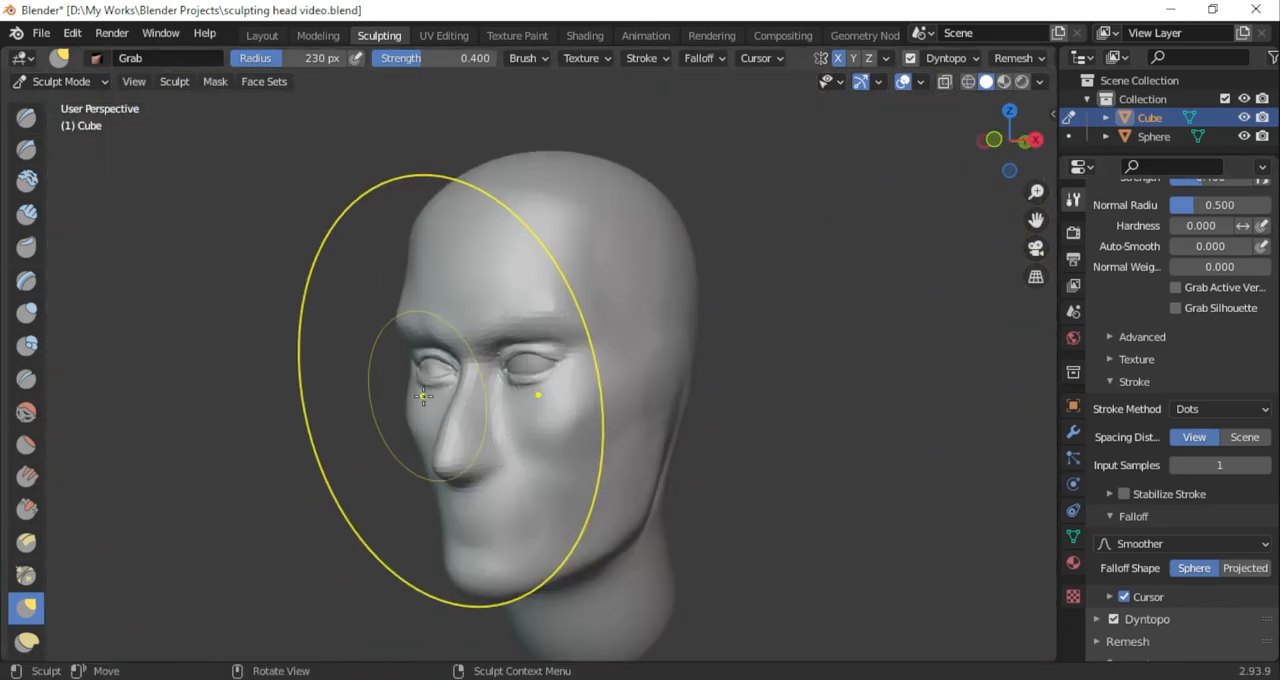
middle_click_drag(260, 351, 310, 353)
scroll(543, 381, "down", 2)
scroll(515, 342, "up", 13)
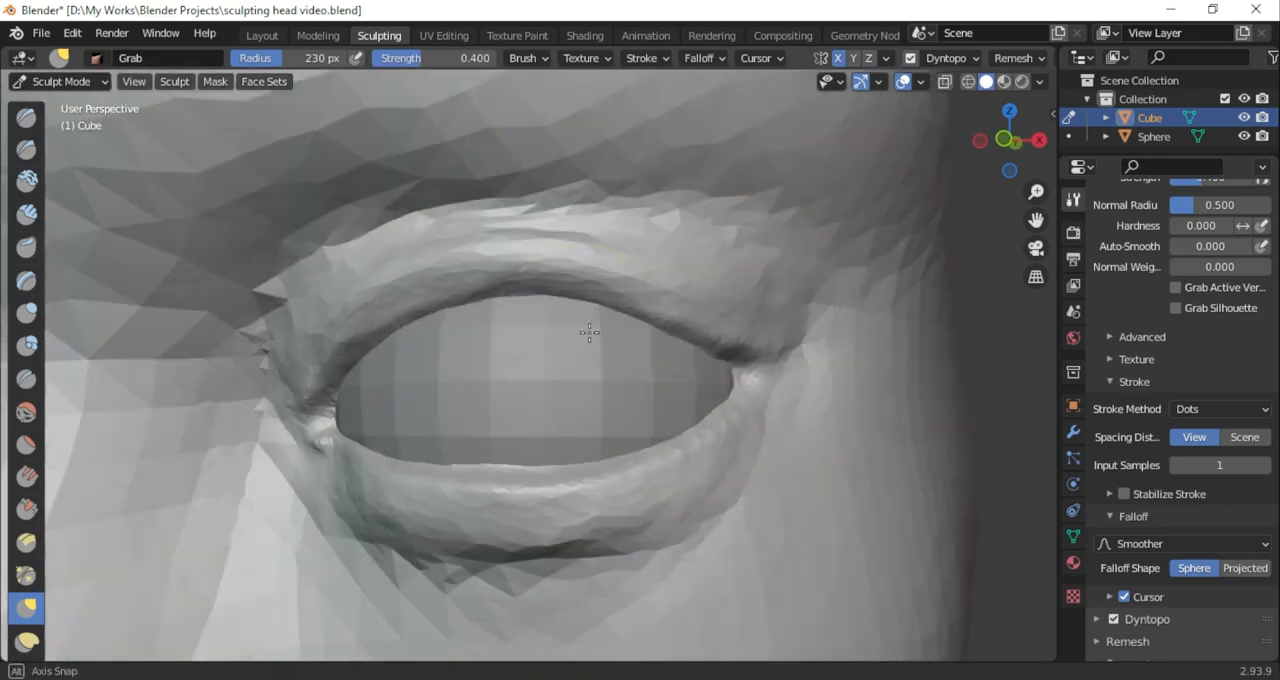
middle_click_drag(582, 331, 496, 334)
middle_click_drag(872, 338, 711, 349, "shift")
left_click(26, 150)
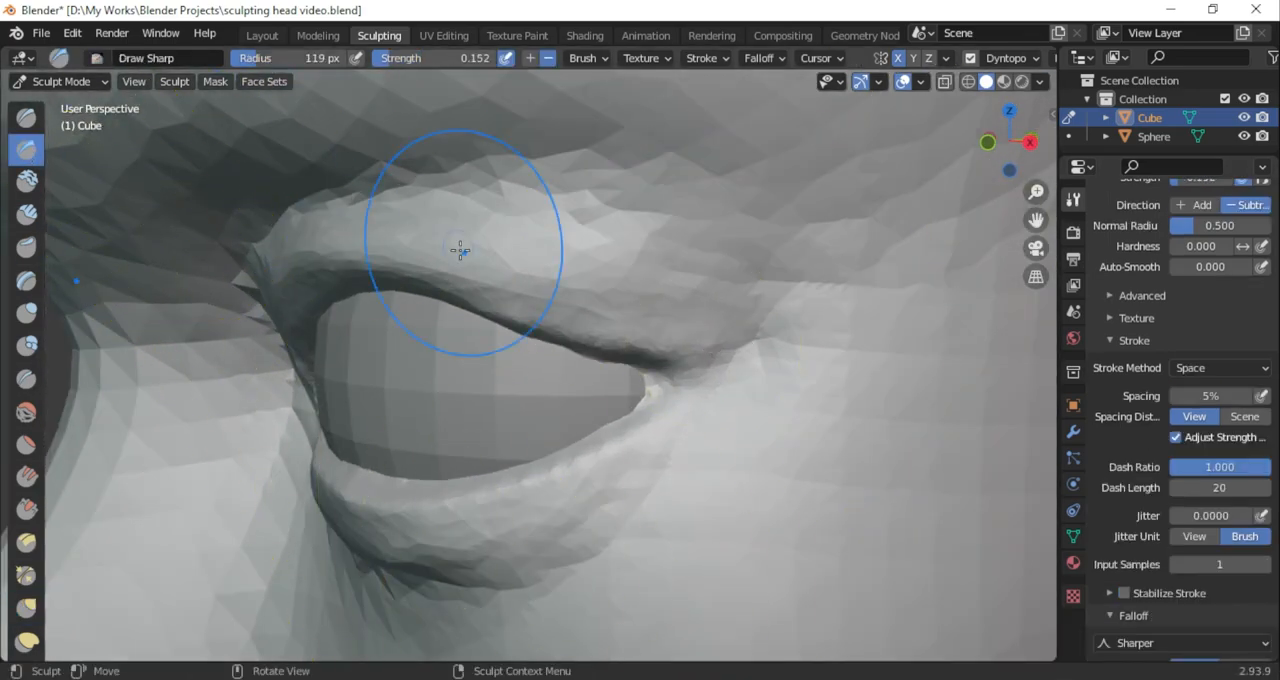
left_click_drag(647, 391, 672, 387)
mouse_move(1010, 143)
left_mouse_down()
mouse_move(1143, 143)
mouse_move(1047, 143)
left_mouse_up()
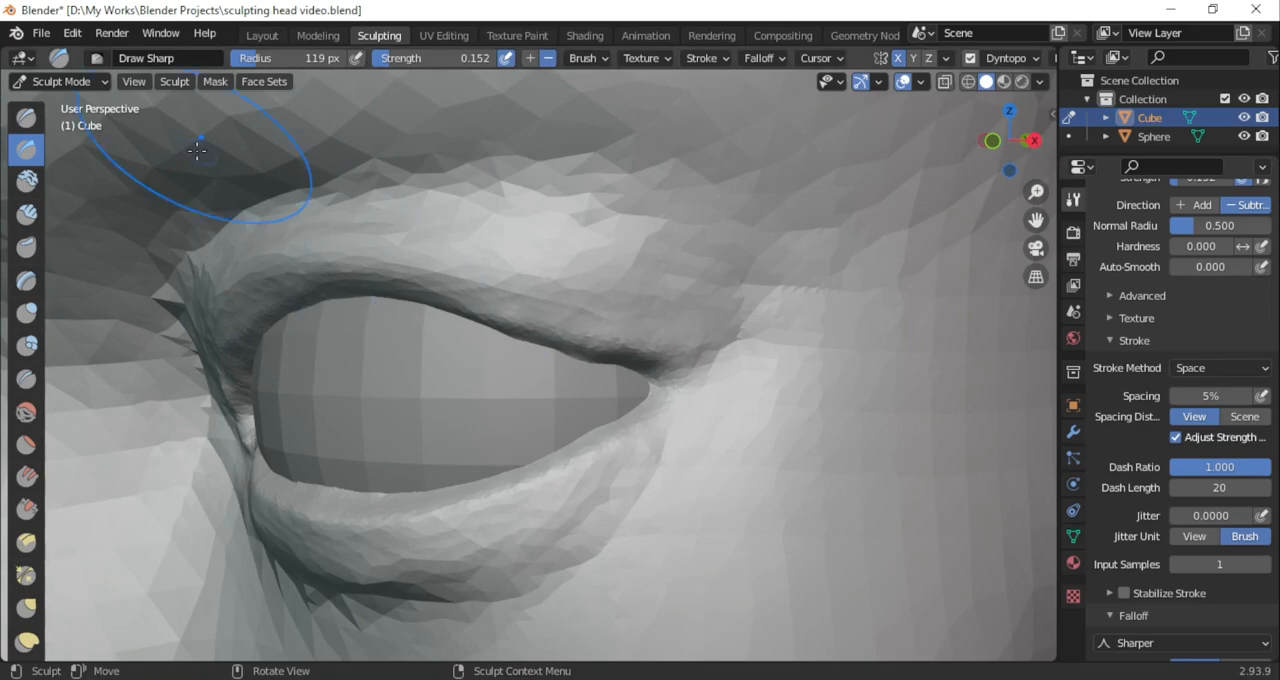
Nudge the outer corner of the eye into shape with the Grab brush at 309 px radius
left_click(26, 117)
scroll(1157, 480, "down", 3)
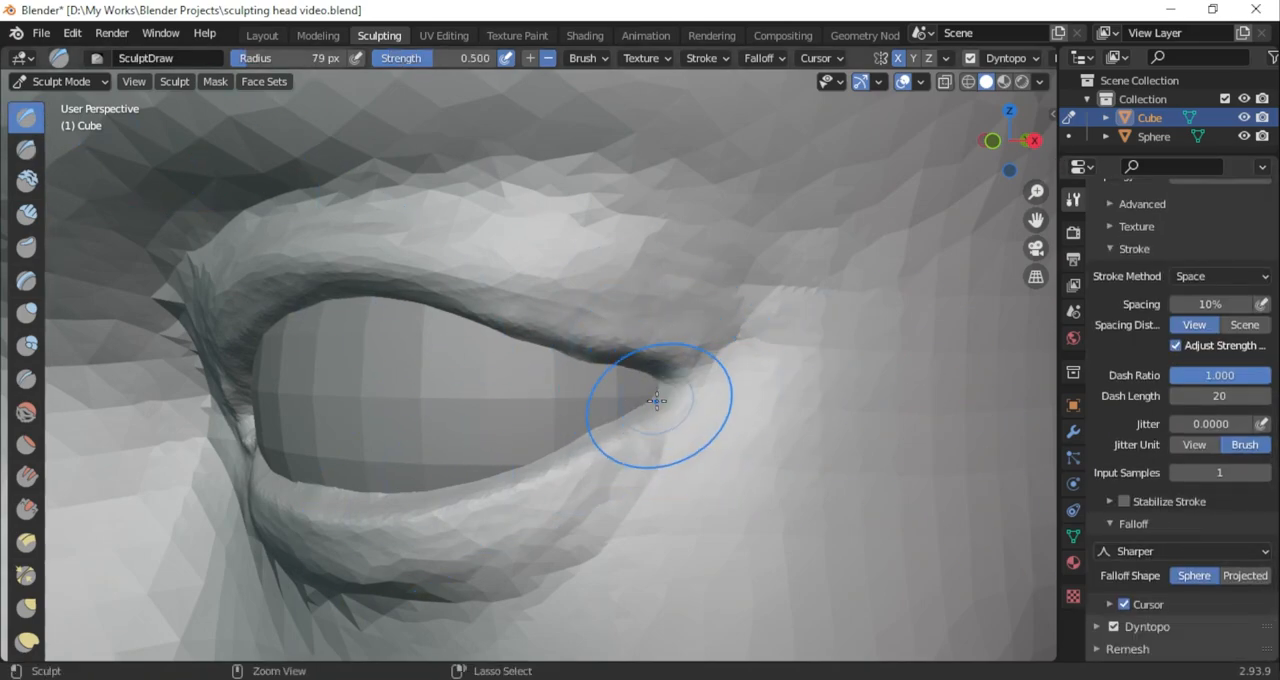
left_click(26, 312)
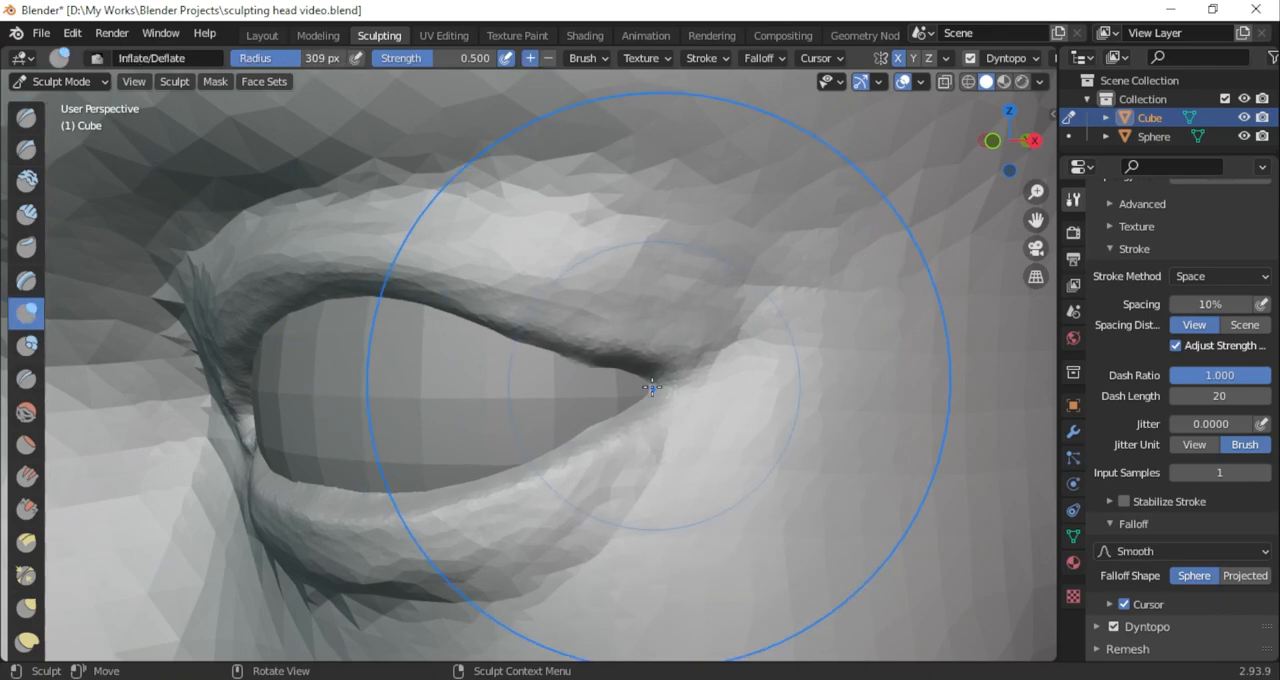
left_click(26, 149)
mouse_move(1012, 155)
left_mouse_down()
mouse_move(1112, 197)
mouse_move(1090, 165)
left_mouse_up()
left_click(26, 607)
left_click_drag(610, 384, 614, 381)
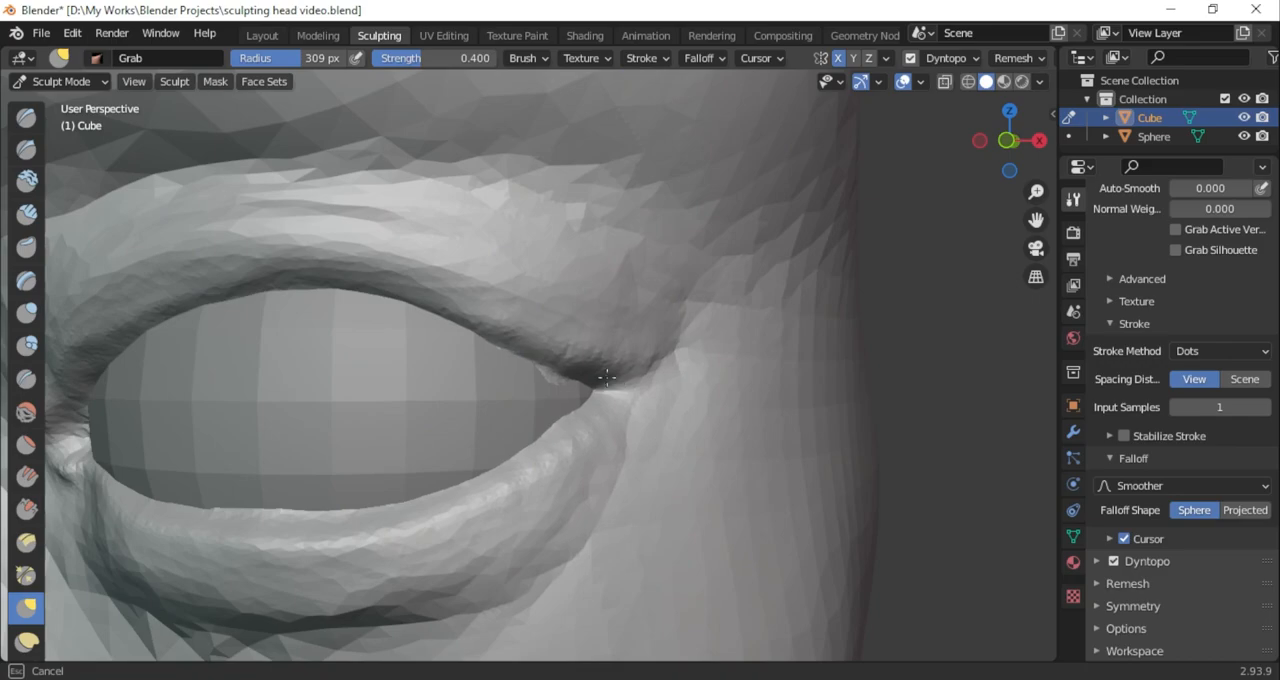
Raise the upper eyelid's edge in the front view and adjust its outer end with Grab at 218 px radius
left_click(26, 149)
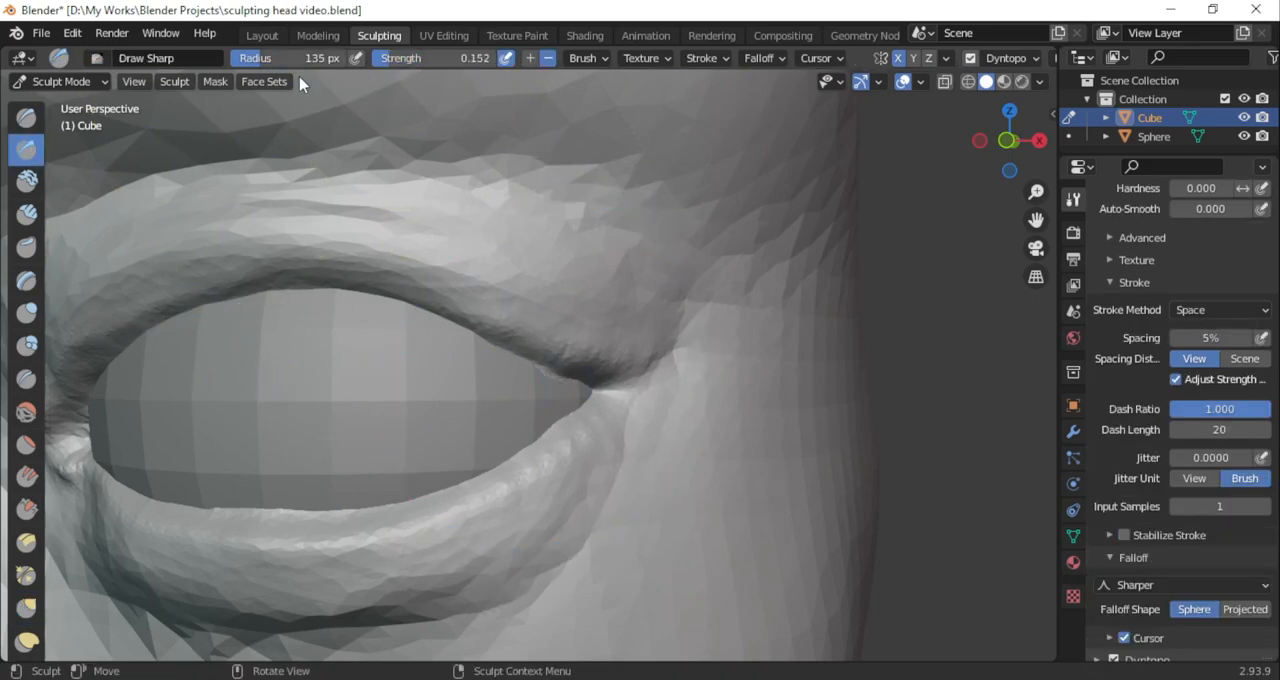
left_click_drag(1010, 158, 1056, 184)
left_click(1009, 141)
scroll(563, 436, "down", 5)
scroll(589, 389, "up", 4)
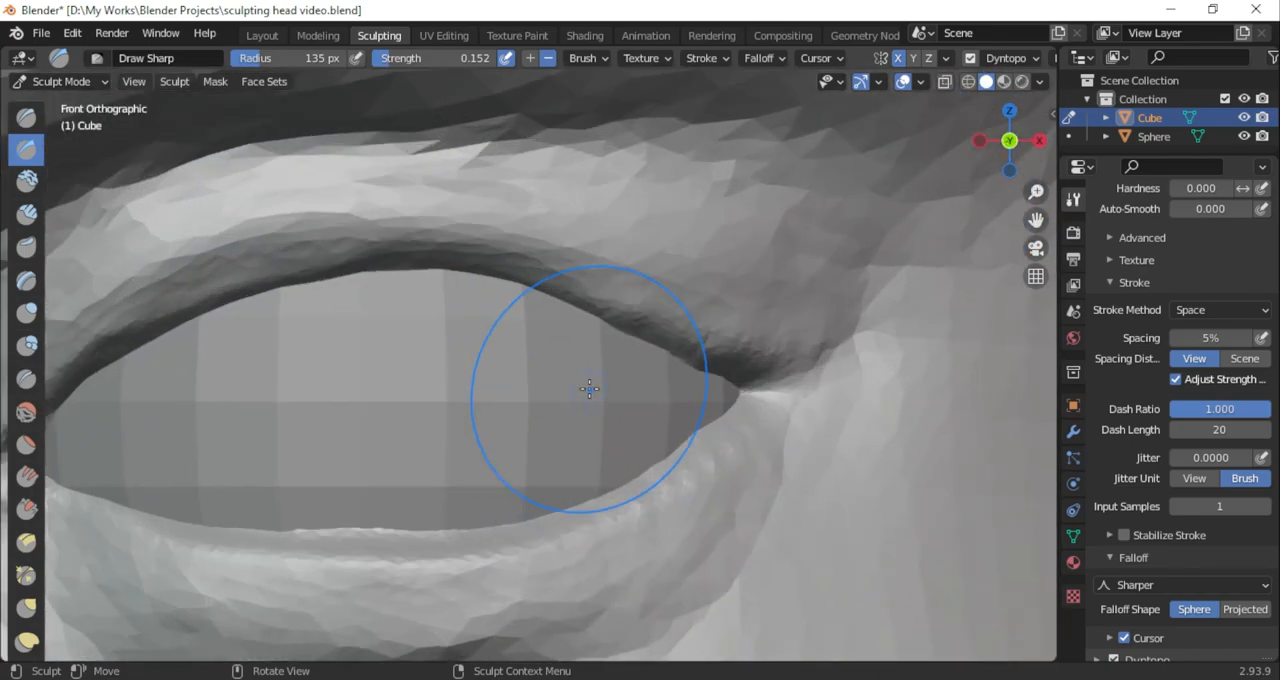
left_click(26, 608)
left_click_drag(632, 325, 634, 312)
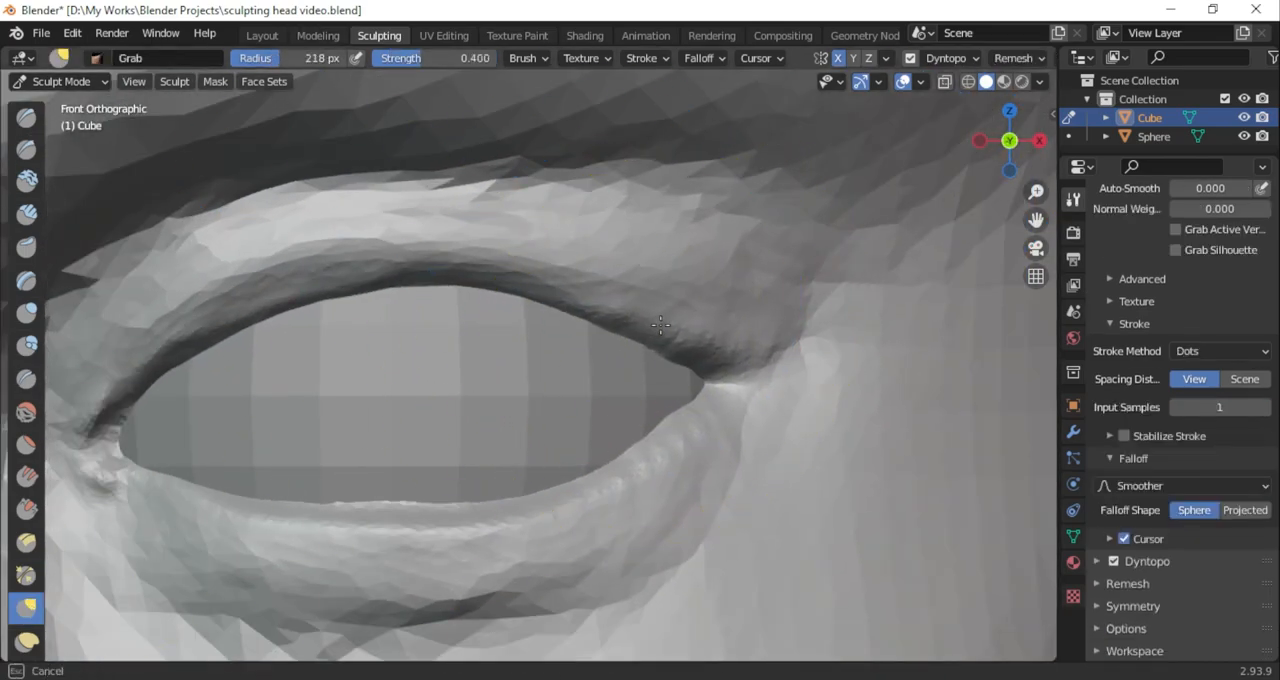
left_click_drag(541, 296, 541, 285)
left_click_drag(395, 281, 392, 271)
left_click_drag(220, 304, 204, 280)
left_click_drag(422, 284, 421, 272)
left_click_drag(608, 318, 606, 306)
left_click_drag(1032, 168, 905, 162)
left_click_drag(668, 366, 684, 358)
Shape the upper eyelid's curve around the eyeball from above with Grab at 341 px radius
mouse_move(1018, 150)
left_mouse_down()
mouse_move(1140, 55)
mouse_move(1047, 137)
mouse_move(1097, 112)
mouse_move(1076, 99)
left_mouse_up()
left_click_drag(322, 58, 351, 58)
mouse_move(344, 316)
left_mouse_down()
mouse_move(181, 385)
mouse_move(194, 381)
left_mouse_up()
left_click_drag(1014, 145, 1088, 176)
left_click_drag(289, 260, 280, 274)
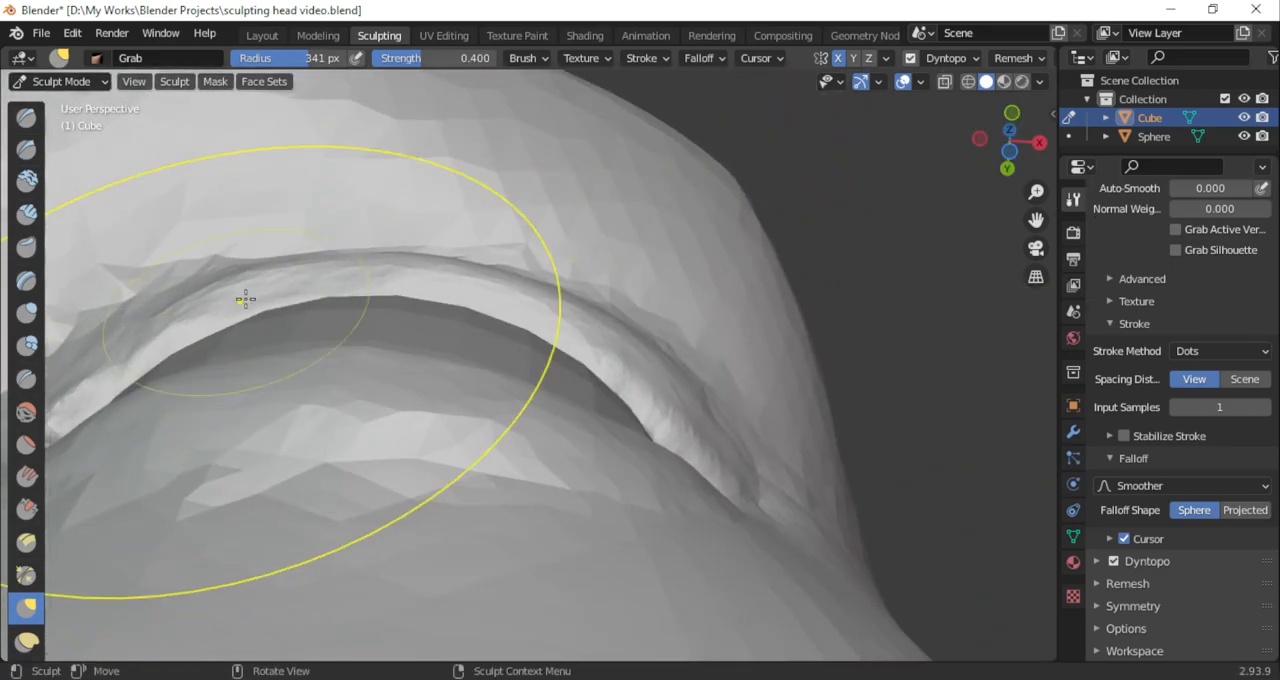
left_click_drag(646, 355, 643, 358)
Adjust the inner corner of the eye and the adjoining lower eyelid with Grab at 195 px radius
left_click_drag(1020, 150, 1012, 342)
scroll(720, 368, "down", 6)
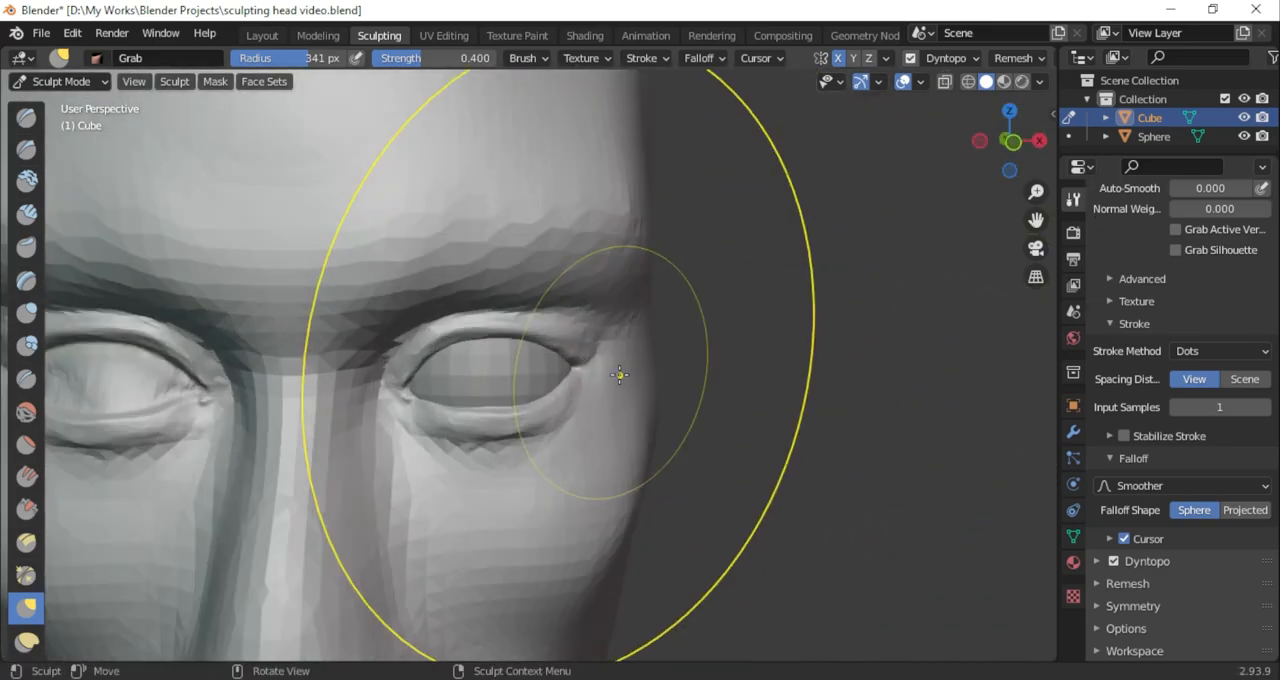
scroll(520, 364, "up", 2)
scroll(472, 360, "up", 3)
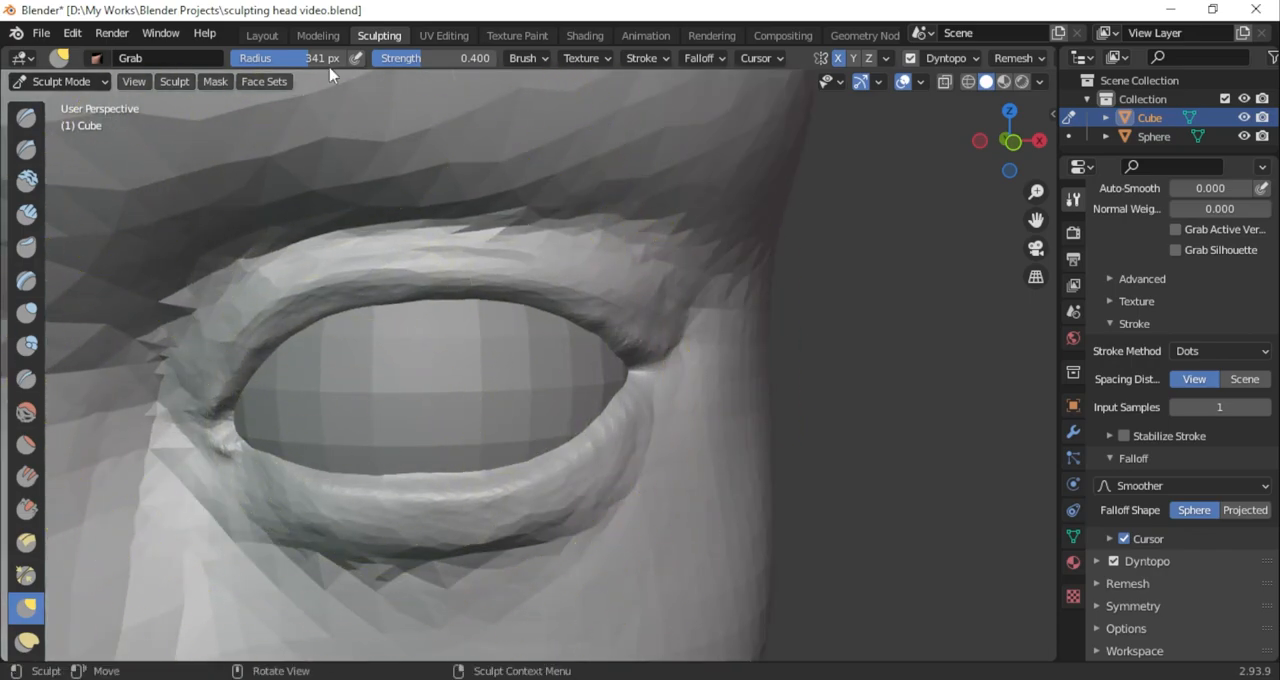
left_click_drag(1012, 150, 1012, 194)
key("f")
left_click(314, 447)
left_click_drag(314, 447, 259, 417)
left_click_drag(1030, 154, 1053, 67)
left_click_drag(262, 479, 275, 457)
mouse_move(1024, 160)
left_mouse_down()
mouse_move(1111, 194)
mouse_move(1063, 191)
left_mouse_up()
left_click_drag(202, 464, 190, 457)
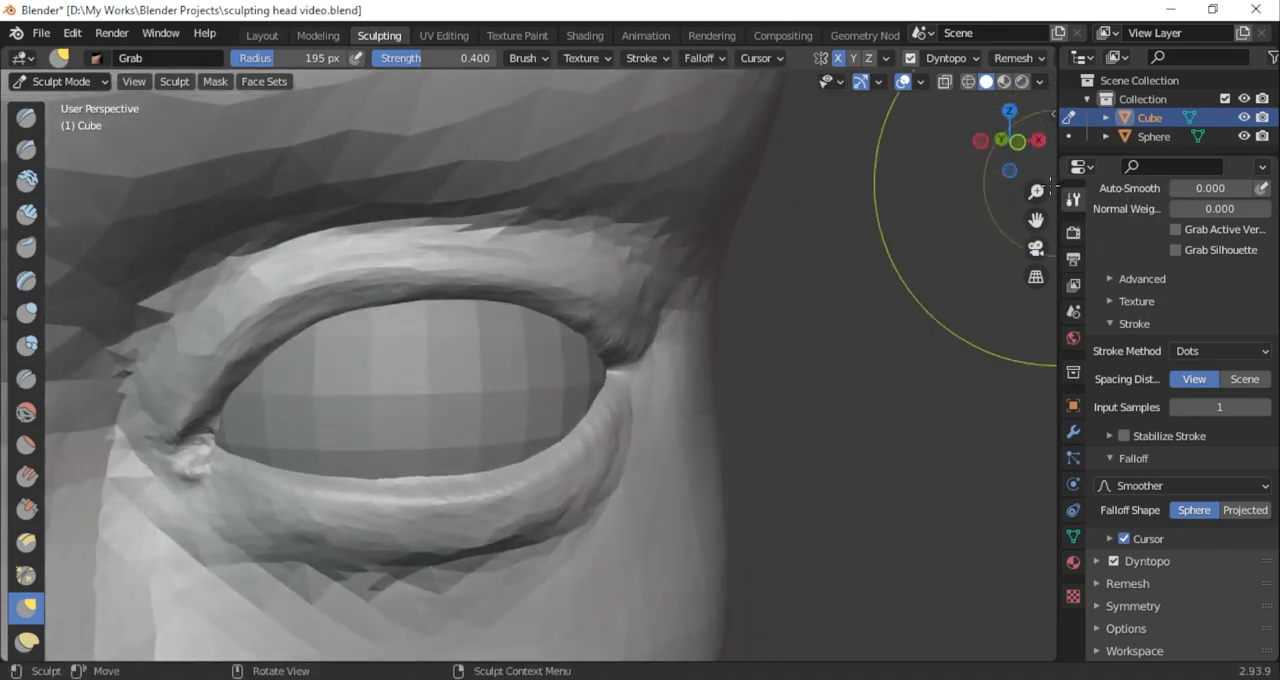
Examine the eyelid shapes around the eyeball from near and far
scroll(598, 474, "down", 6)
middle_click_drag(600, 474, 500, 470)
scroll(463, 394, "down", 3)
scroll(445, 380, "up", 9)
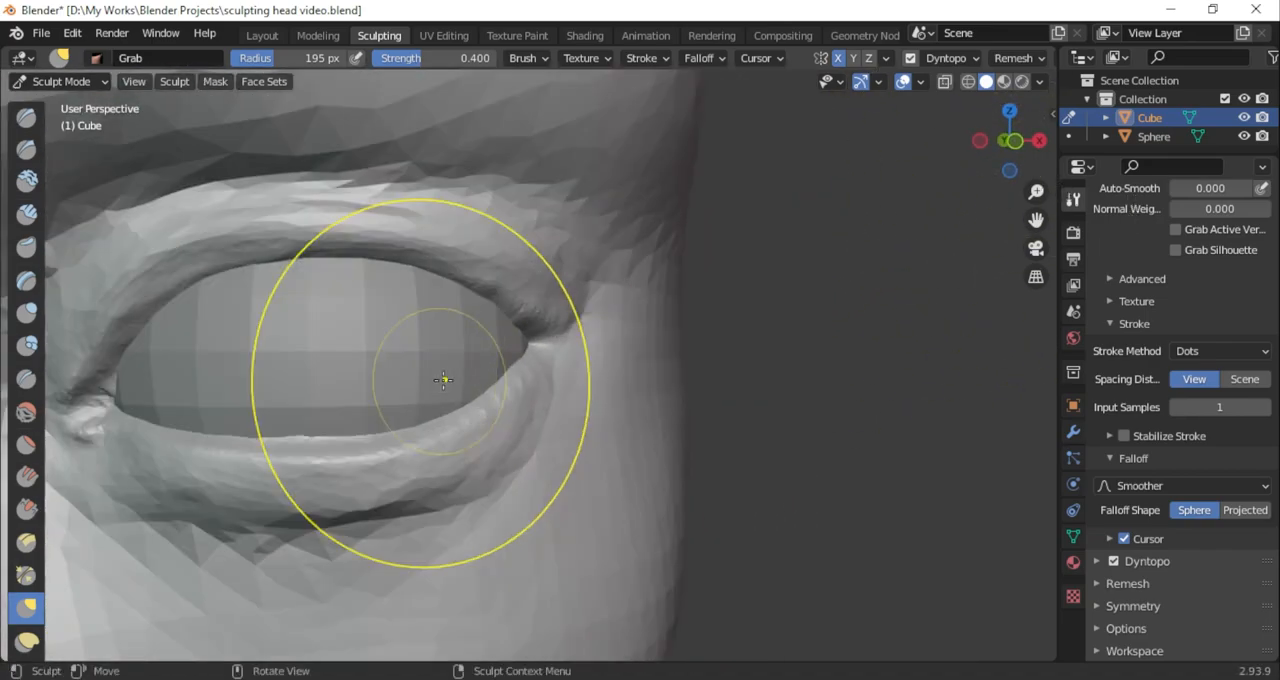
scroll(377, 366, "down", 4)
scroll(454, 391, "up", 3)
scroll(454, 391, "up", 2)
middle_click_drag(454, 391, 500, 389)
Build up the rims of both eyelids and the outer corner with adding SculptDraw at 76 px radius and 0.500 strength
left_click(27, 118)
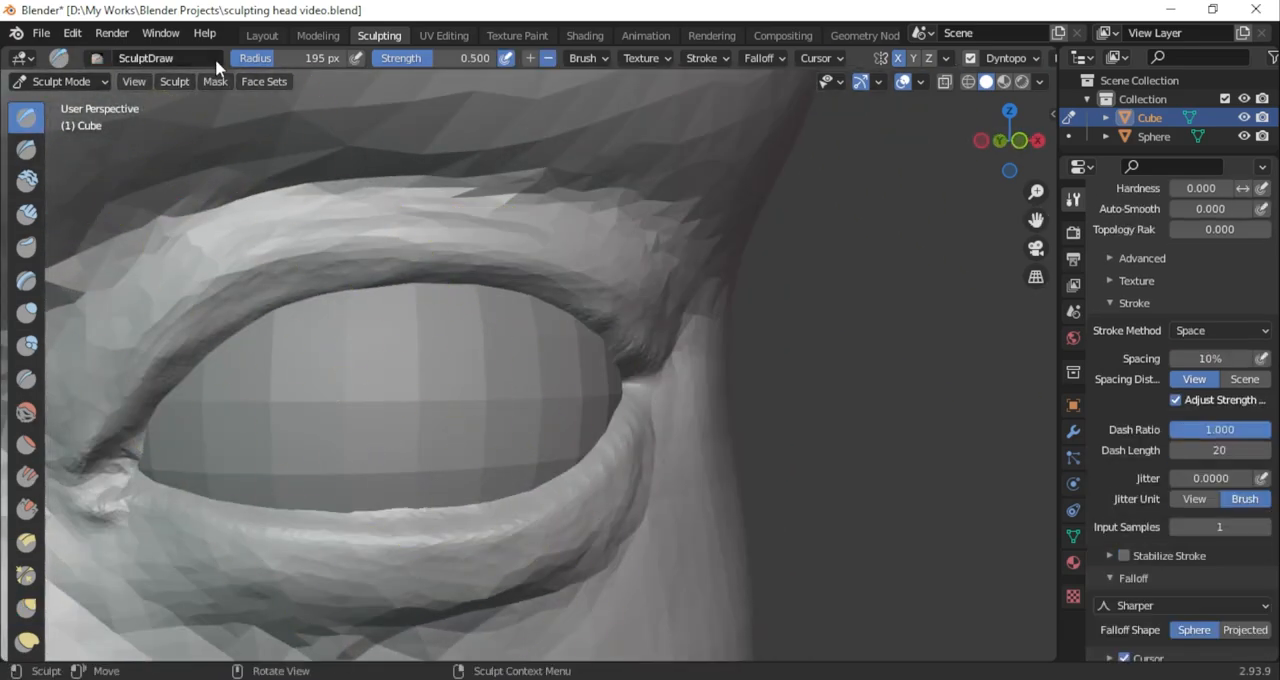
mouse_move(176, 372)
left_mouse_down()
mouse_move(180, 330)
mouse_move(443, 251)
mouse_move(391, 244)
left_mouse_up()
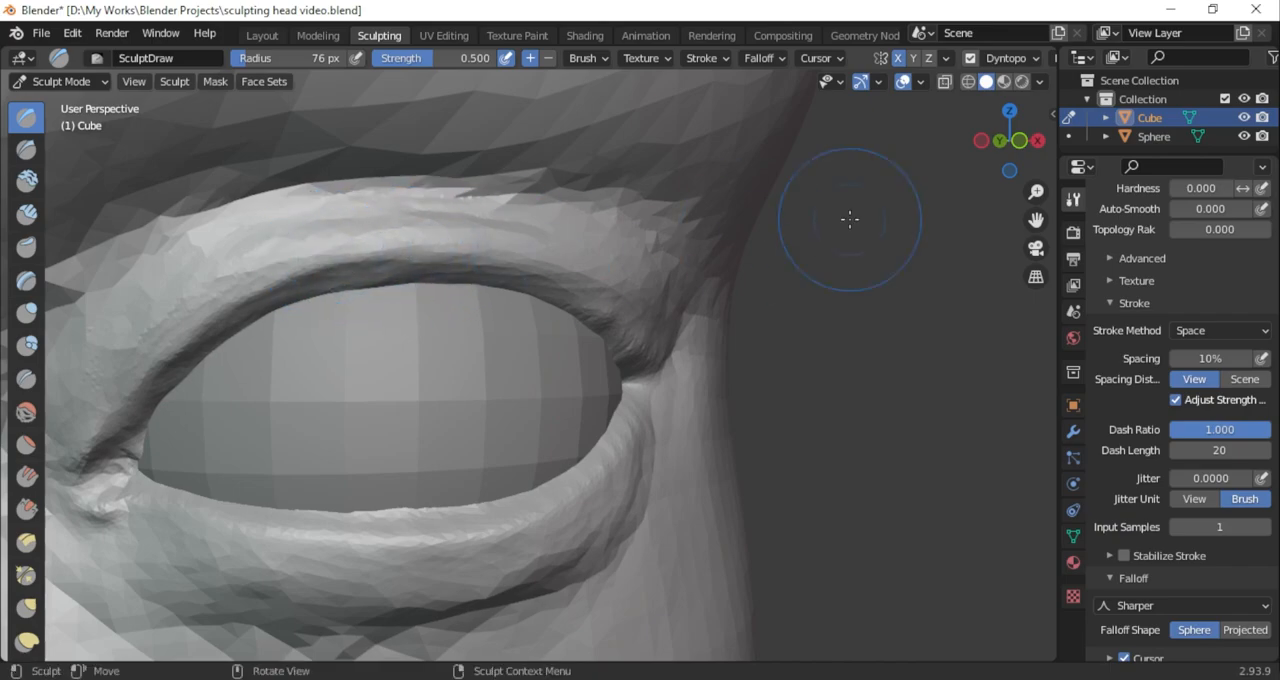
middle_click_drag(766, 229, 480, 243)
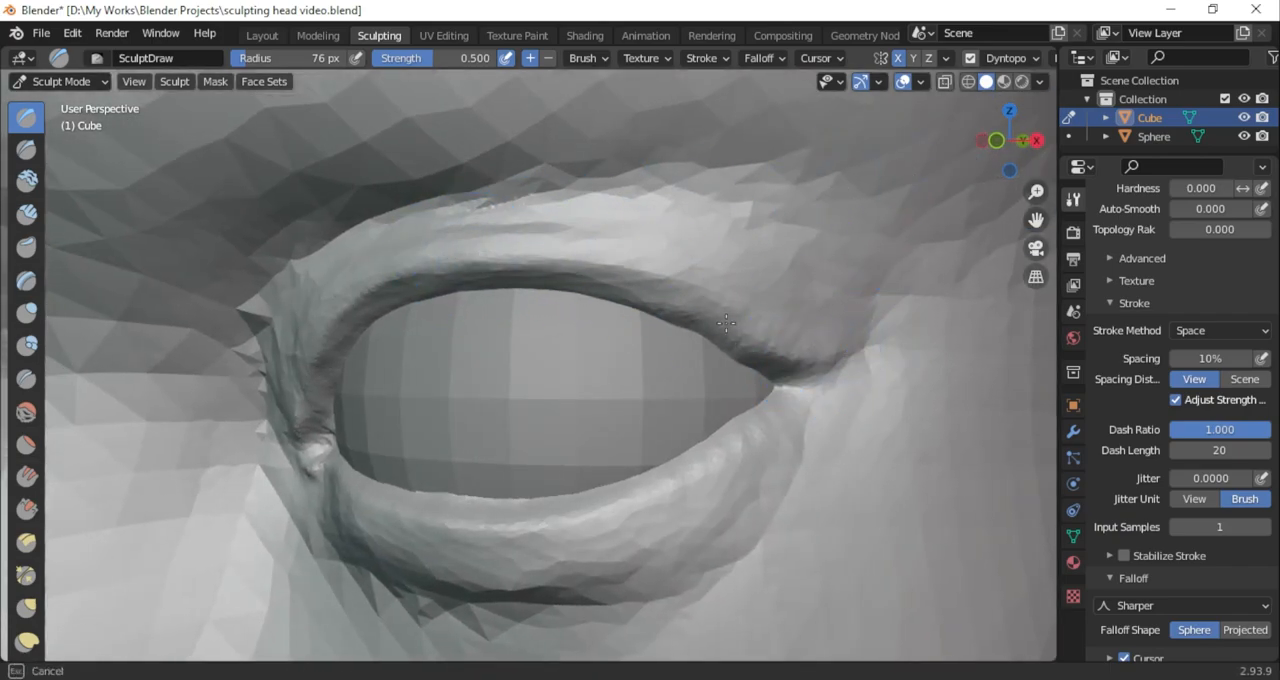
left_click_drag(748, 335, 644, 288)
left_click_drag(811, 368, 805, 393)
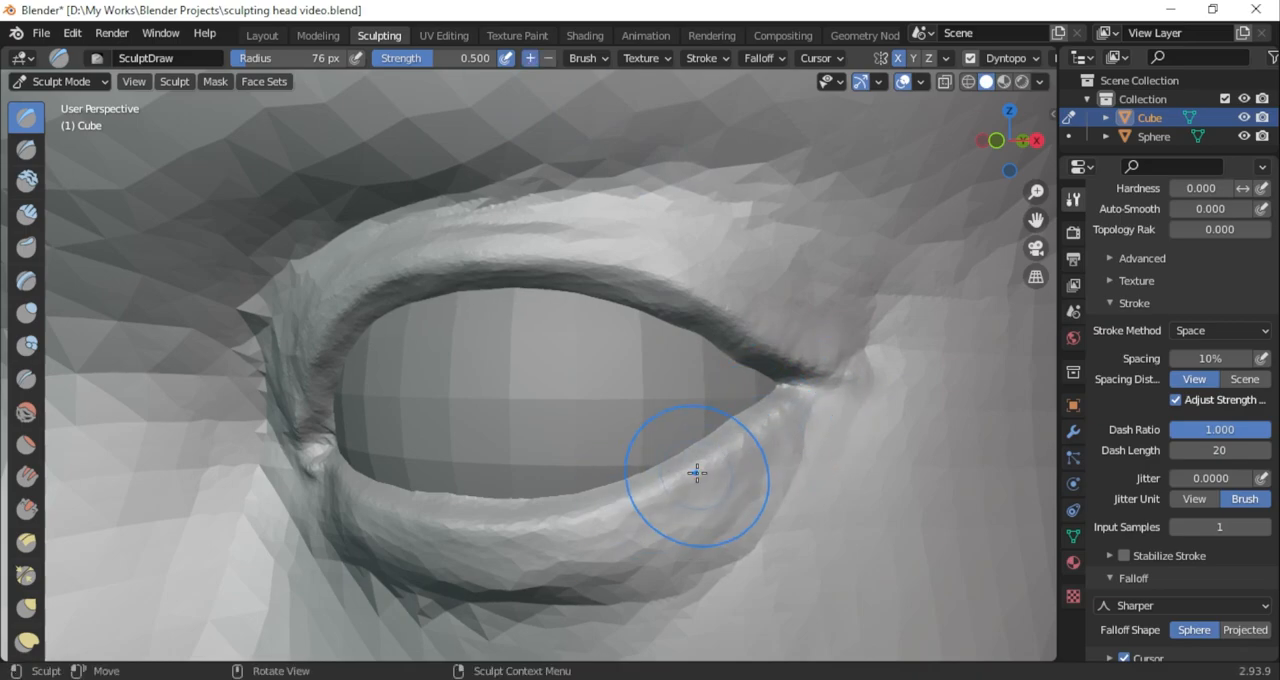
middle_click_drag(763, 414, 614, 447)
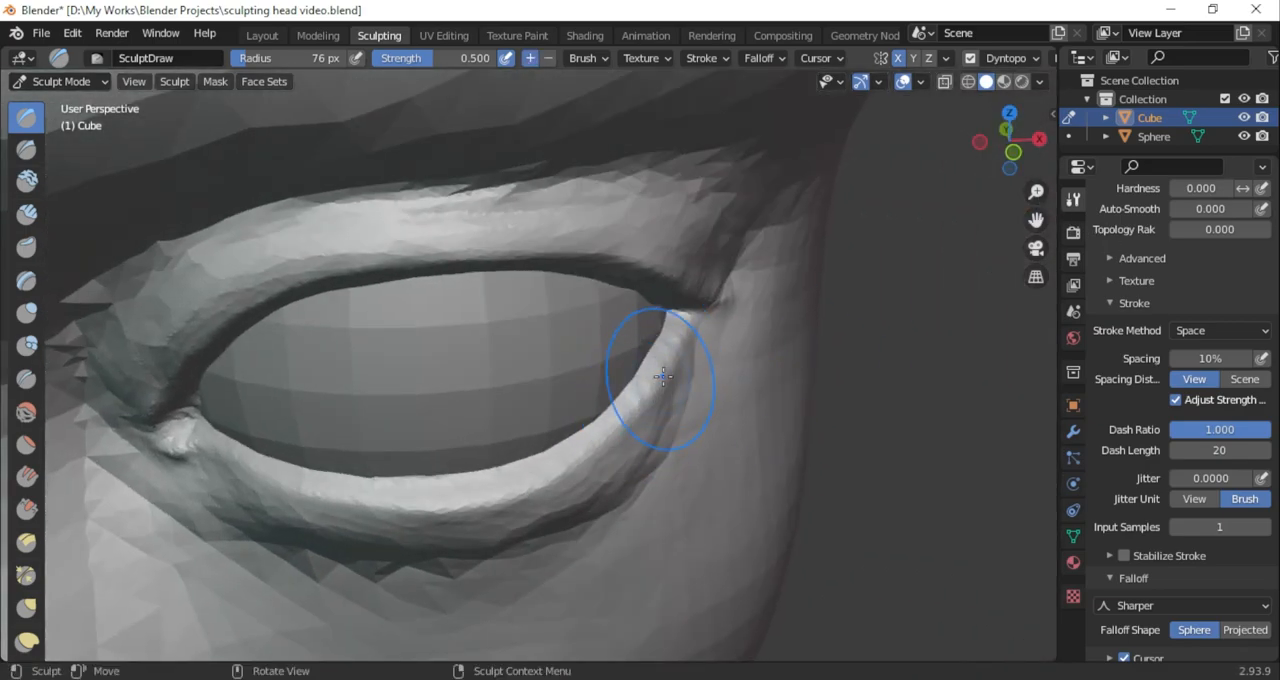
Try to flatten the fold under the lower eyelid with Scrape/Peaks at 76 px radius and 0.700 strength
mouse_move(1008, 157)
left_mouse_down()
mouse_move(1005, 112)
mouse_move(1020, 92)
mouse_move(960, 240)
mouse_move(1055, 213)
left_mouse_up()
left_click(26, 510)
mouse_move(420, 497)
left_mouse_down()
mouse_move(680, 474)
mouse_move(672, 464)
left_mouse_up()
left_click(1012, 64)
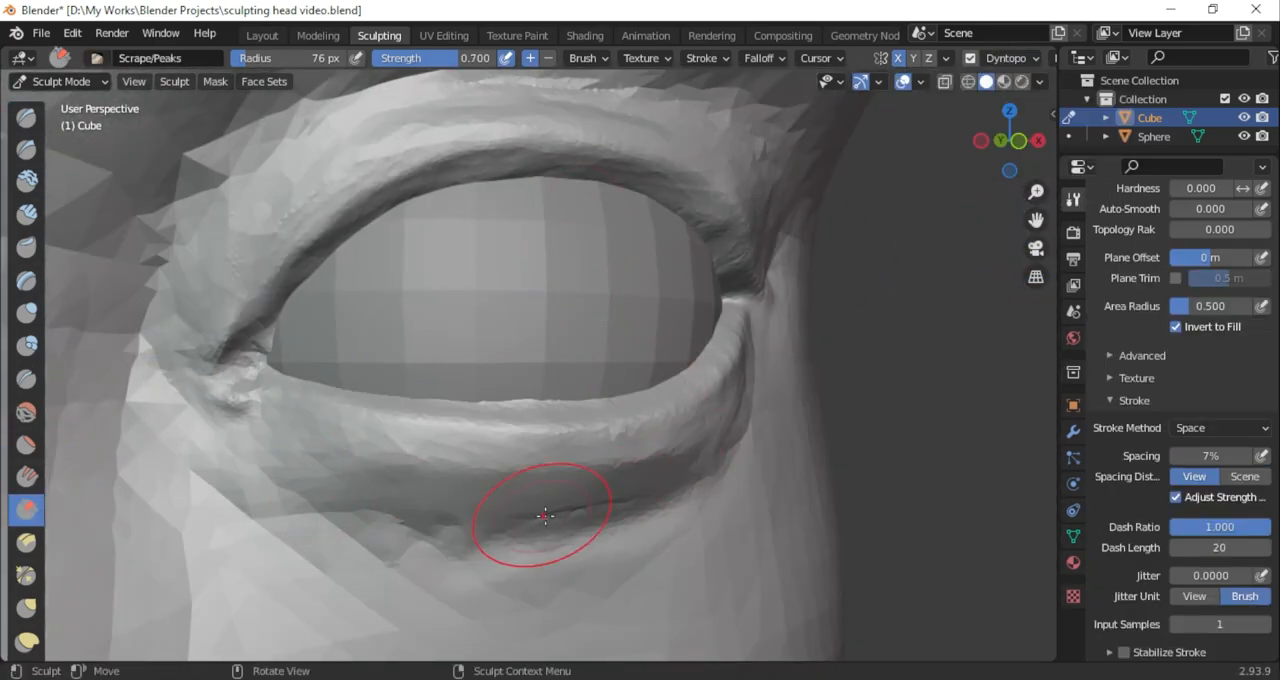
key("ctrl+z")
key("ctrl+z")
key("ctrl+z")
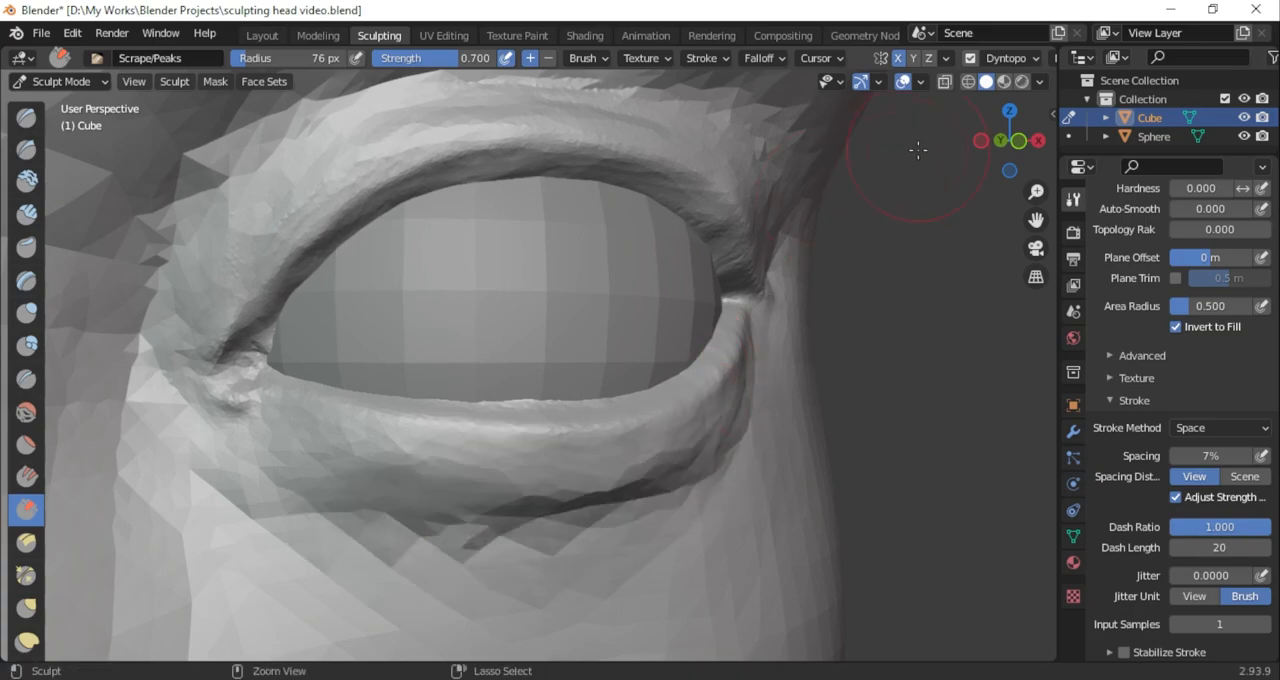
Smooth out the crease beneath the outer half of the lower eyelid with Scrape/Peaks at 76 px radius
left_click(1012, 62)
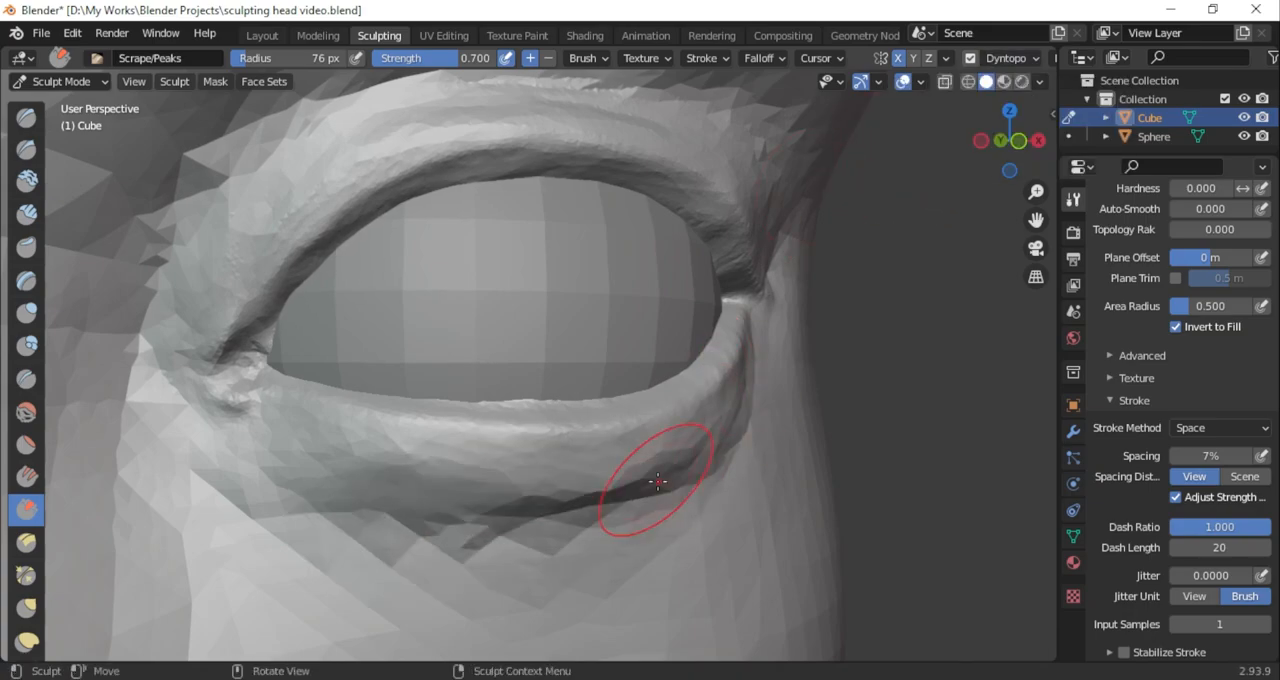
left_click(1010, 60)
left_click_drag(560, 527, 558, 528)
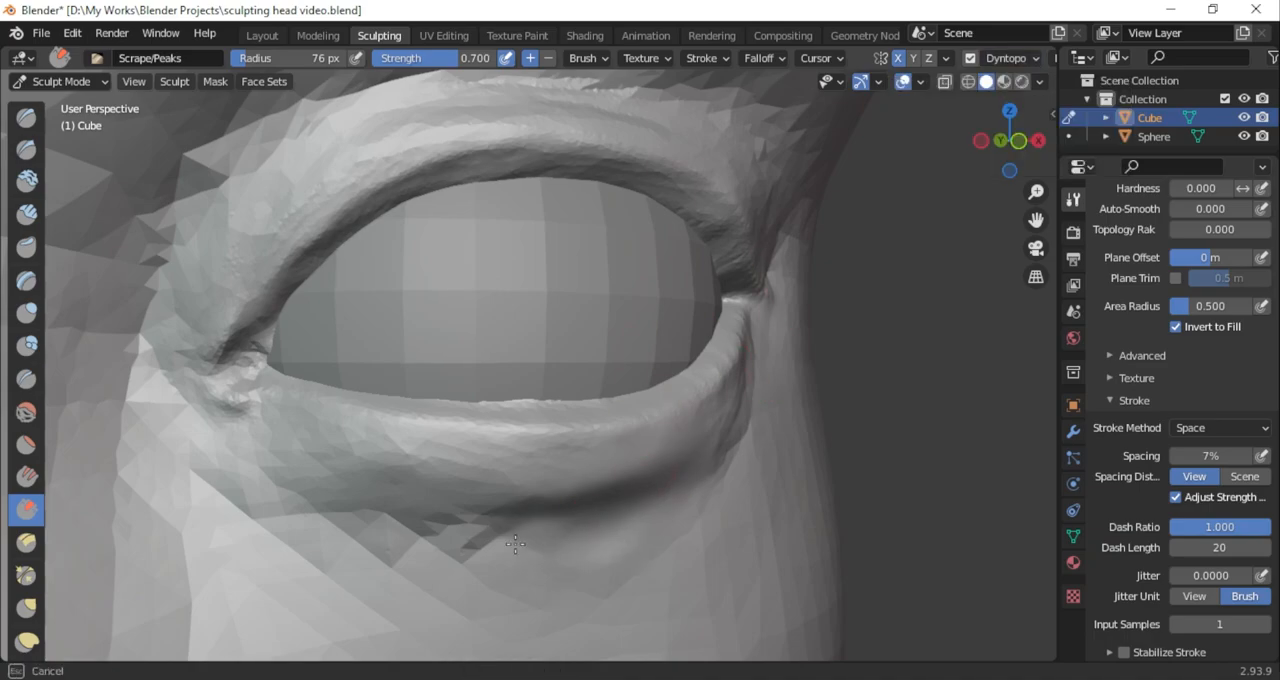
key("ctrl+z")
mouse_move(711, 471)
left_mouse_down()
mouse_move(607, 492)
mouse_move(752, 447)
left_mouse_up()
left_click_drag(692, 487, 621, 482, "ctrl")
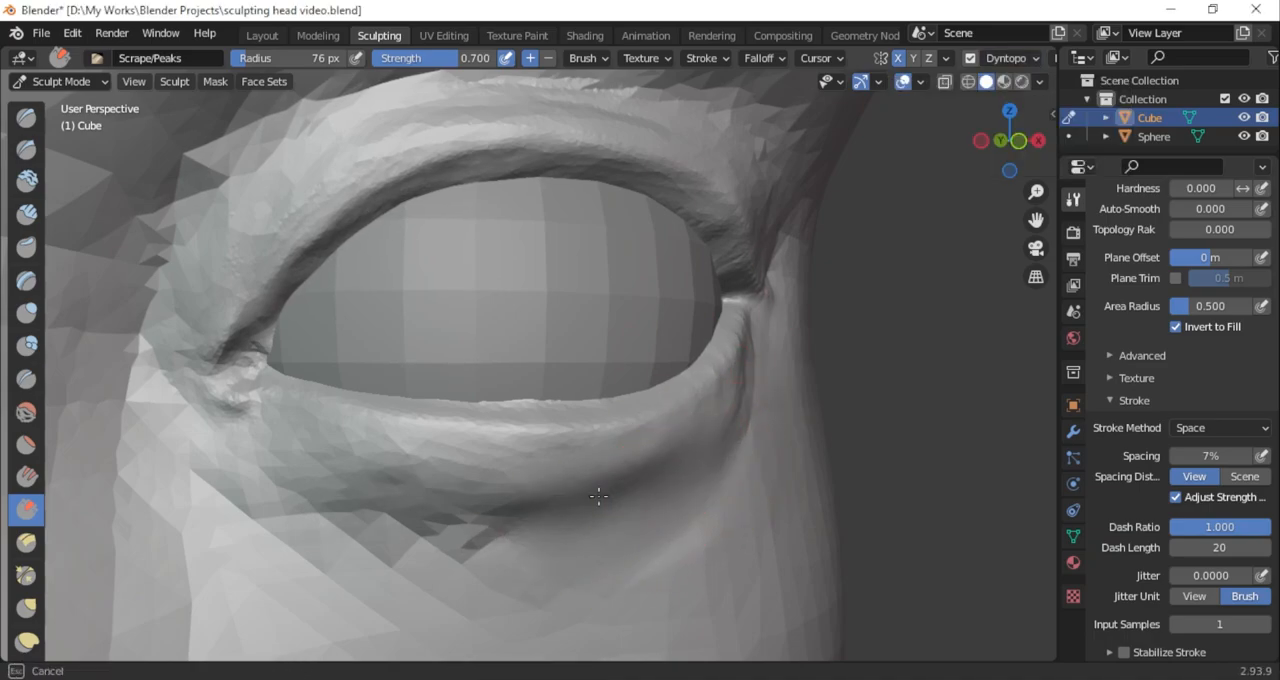
mouse_move(753, 390)
left_mouse_down("shift")
mouse_move(345, 540)
mouse_move(465, 535)
left_mouse_up("shift")
Adjust the inner halves of the upper and lower eyelids with Grab at 250 px radius
scroll(570, 490, "down", 3)
mouse_move(610, 480)
middle_mouse_down()
mouse_move(500, 440)
mouse_move(457, 469)
mouse_move(606, 337)
mouse_move(586, 480)
middle_mouse_up()
scroll(586, 480, "up", 2)
key("g")
mouse_move(710, 488)
middle_mouse_down()
mouse_move(746, 509)
mouse_move(740, 549)
middle_mouse_up()
left_click_drag(296, 60, 390, 60)
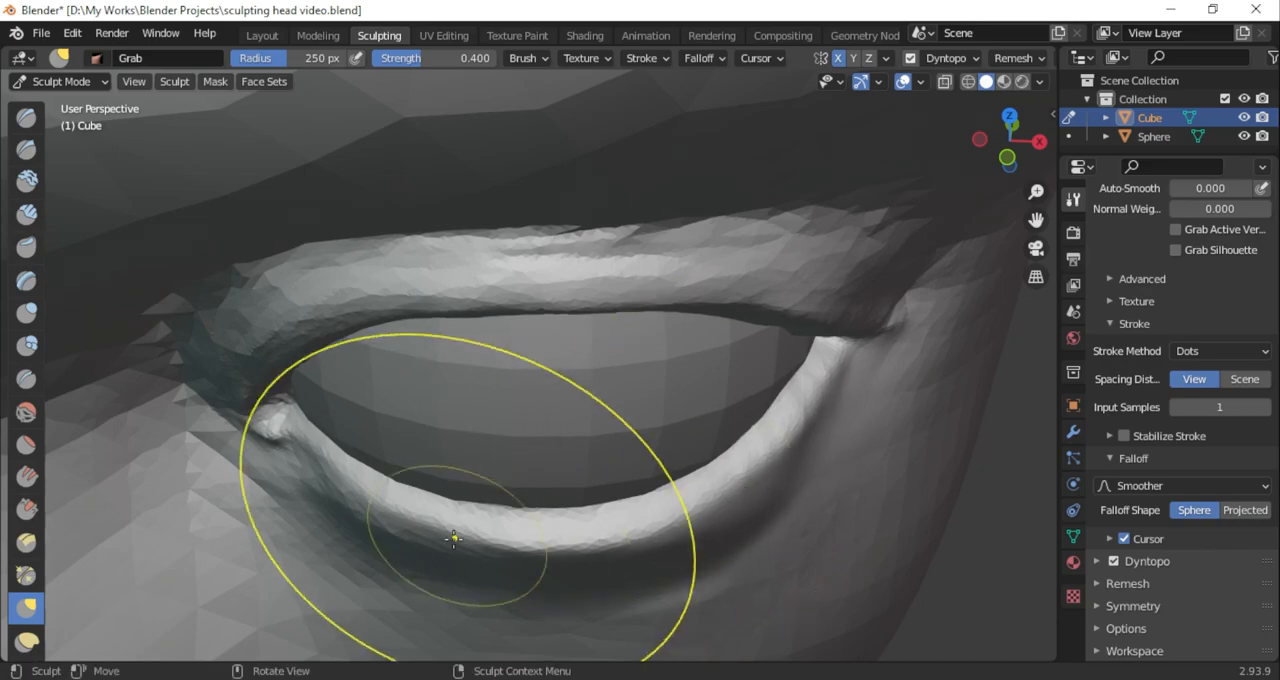
left_click(1007, 157)
left_click_drag(447, 250, 430, 274)
left_click_drag(376, 462, 365, 440)
Set the Grab falloff to Sharp and pull the lower eyelid's edge down at two spots
left_click(1150, 485)
left_click(1140, 368)
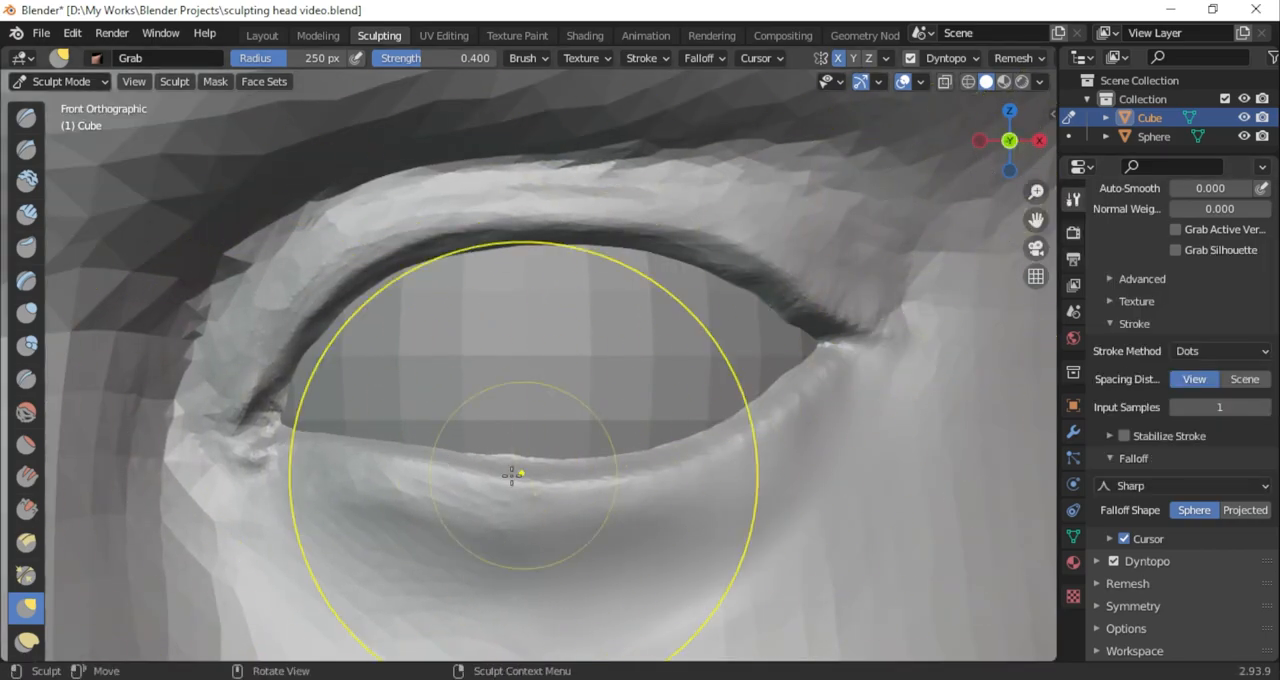
left_click_drag(470, 462, 461, 480)
left_click_drag(708, 432, 700, 447)
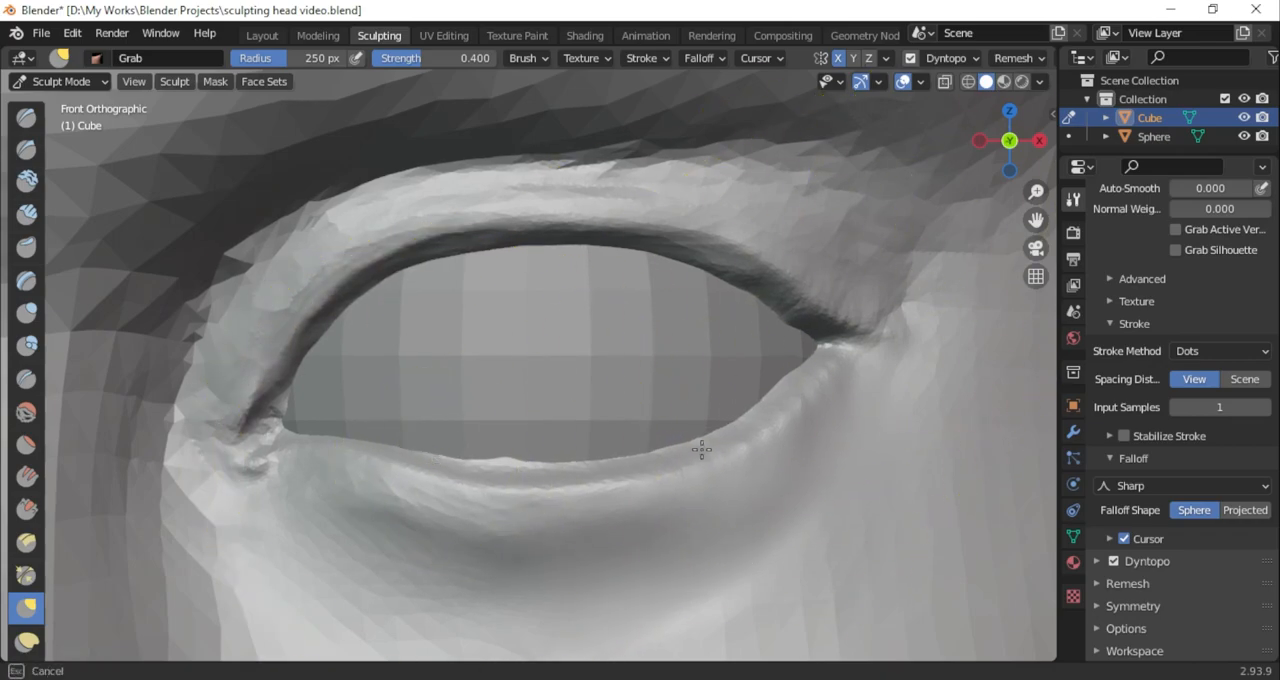
Set the Grab falloff to Smooth and nudge the area beneath the inner lower eyelid
middle_click_drag(1017, 235, 700, 380)
left_click(1128, 485)
left_click(1128, 443)
left_click_drag(383, 526, 398, 524)
Carve the crease beneath the lower eyelid towards the outer corner with subtracting Draw Sharp at 0.152 strength
mouse_move(1012, 148)
left_mouse_down()
mouse_move(1163, 237)
mouse_move(1065, 268)
left_mouse_up()
left_click_drag(1036, 220, 1045, 105)
left_click(26, 149)
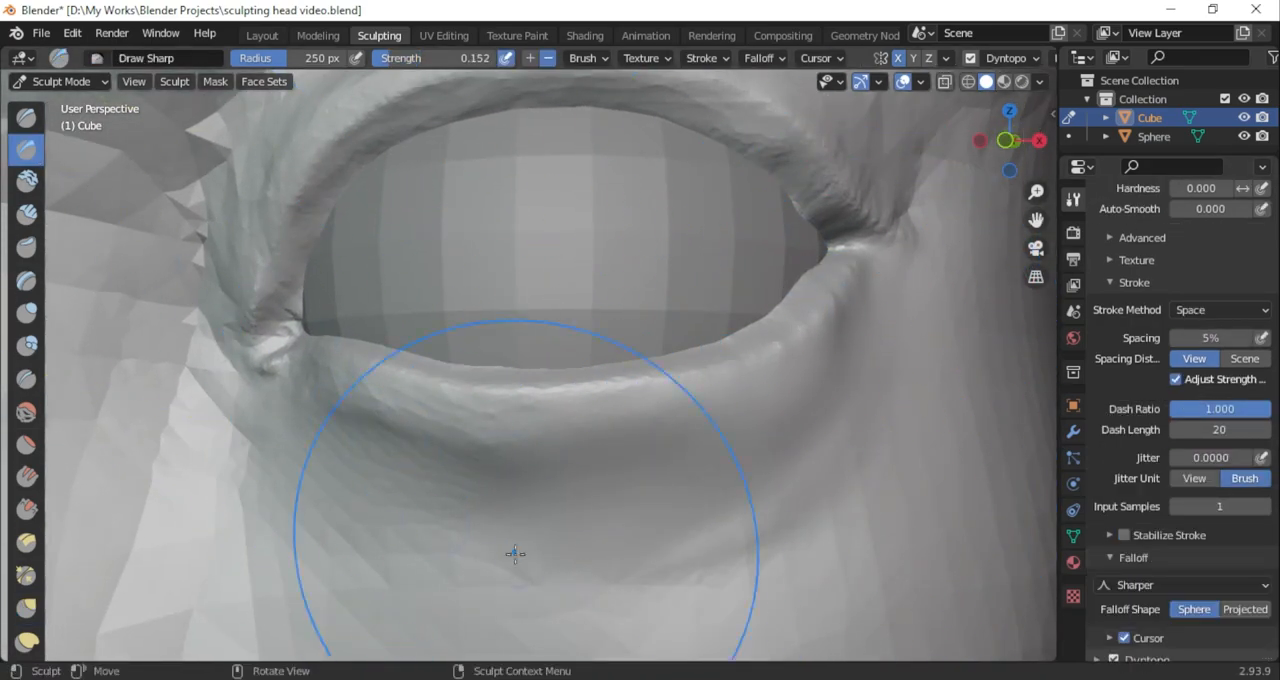
mouse_move(645, 535)
left_mouse_down()
mouse_move(803, 506)
mouse_move(868, 421)
left_mouse_up()
Refine the upper eyelid near the outer corner of the eye with Grab at 171 px radius
scroll(869, 437, "down", 2)
mouse_move(1015, 145)
left_mouse_down()
mouse_move(960, 190)
mouse_move(1040, 255)
left_mouse_up()
scroll(1006, 275, "up", 3)
left_click(26, 608)
left_click_drag(774, 234, 780, 247)
left_click_drag(1006, 165, 915, 182)
left_click(26, 313)
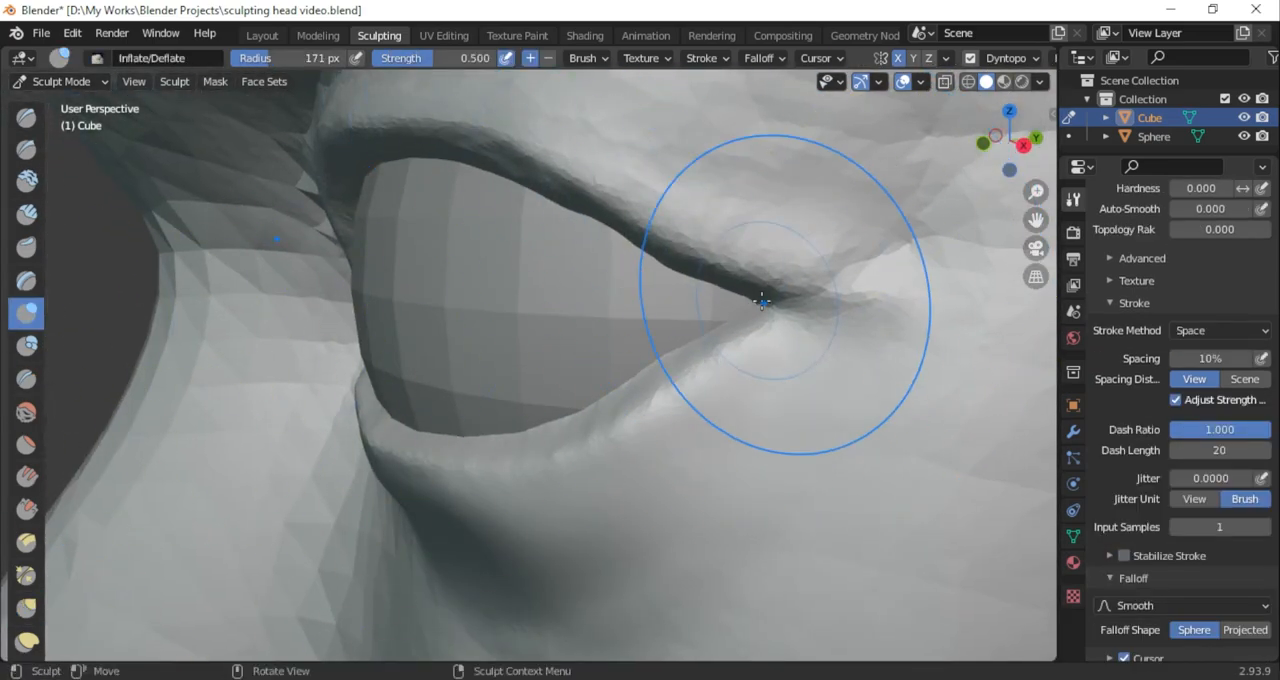
left_click(26, 608)
mouse_move(1005, 166)
left_mouse_down()
mouse_move(1052, 168)
mouse_move(1028, 206)
mouse_move(871, 263)
left_mouse_up()
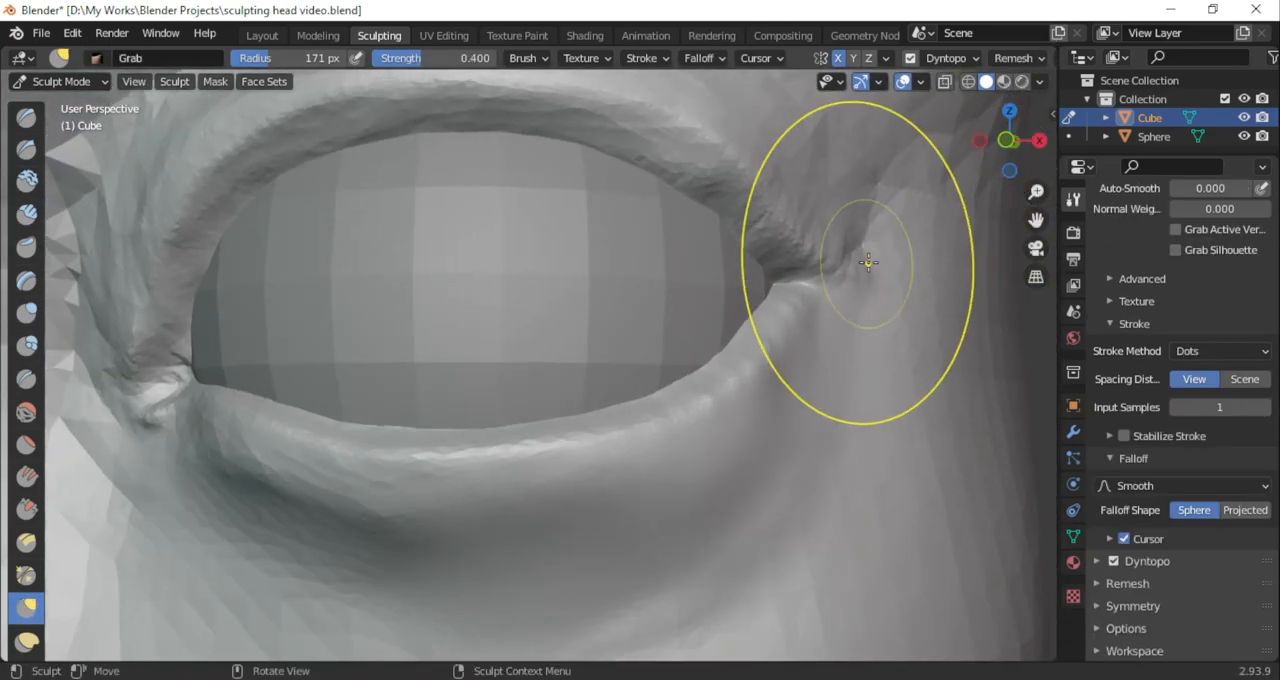
Build up the area under the lower eyelid with adding Clay Strips at 92 px radius and 0.296 strength
left_click(26, 213)
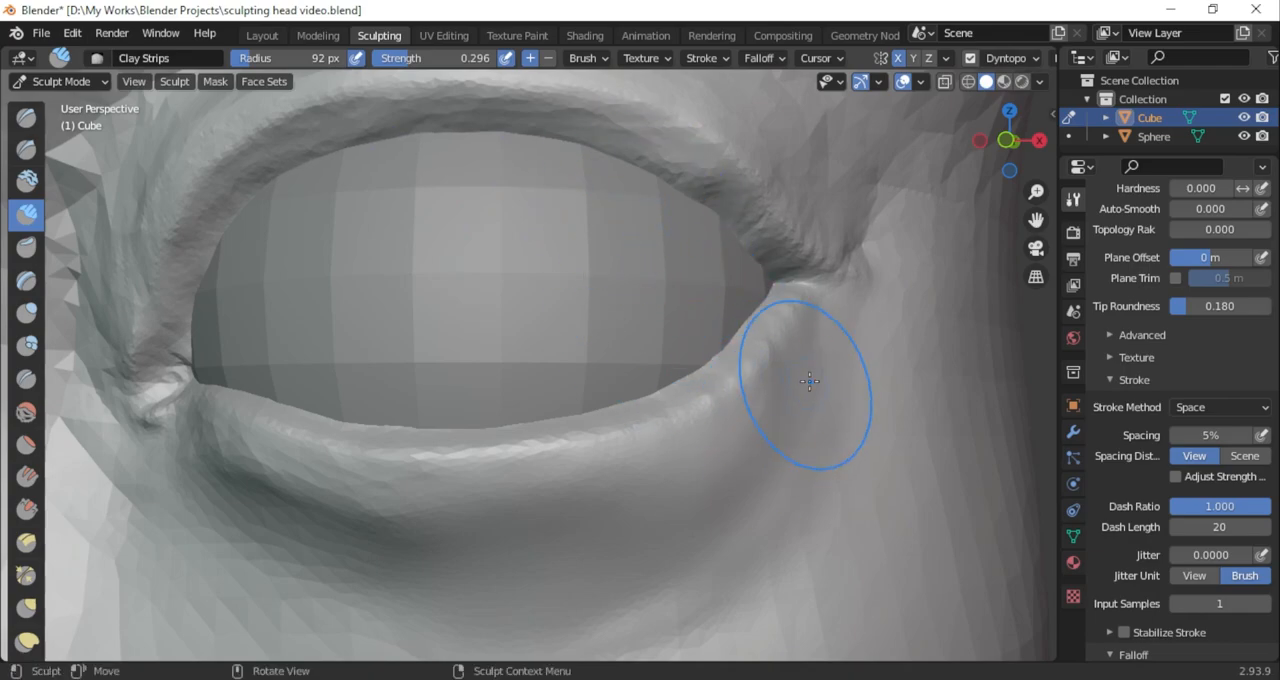
scroll(717, 516, "down", 2)
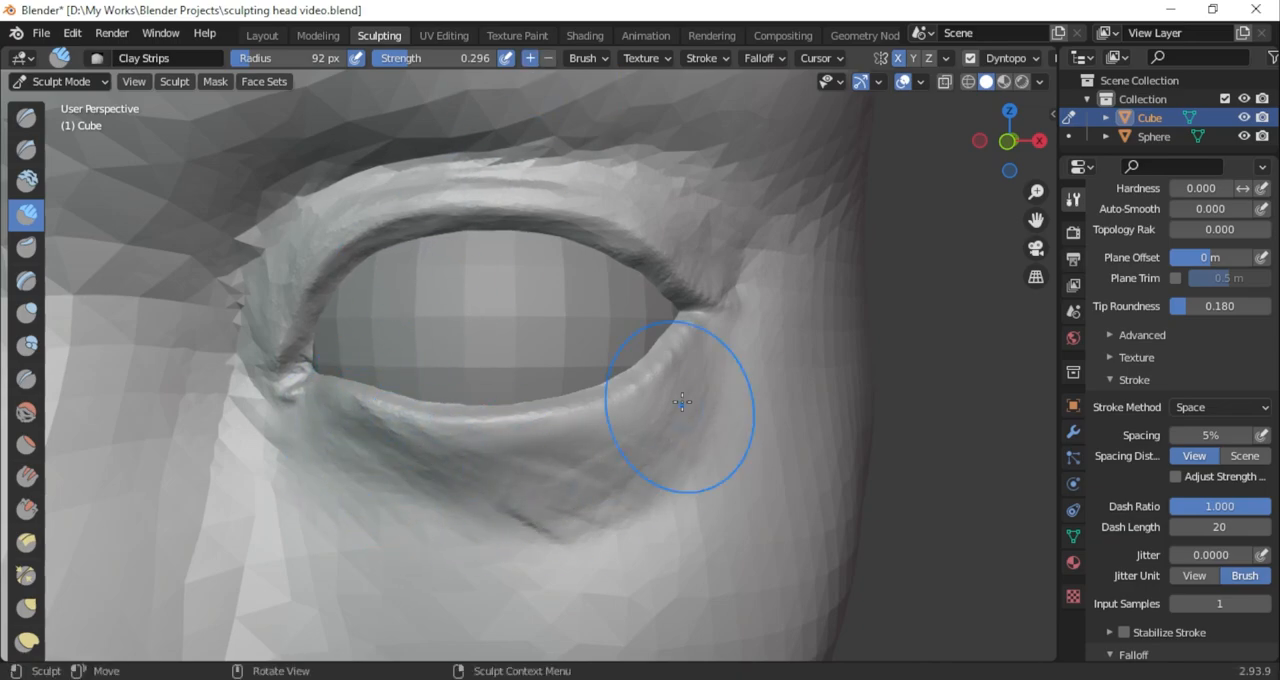
left_click_drag(1036, 220, 1038, 304)
left_click_drag(1009, 142, 1056, 167)
left_click_drag(1036, 220, 1113, 136)
scroll(407, 437, "up", 3)
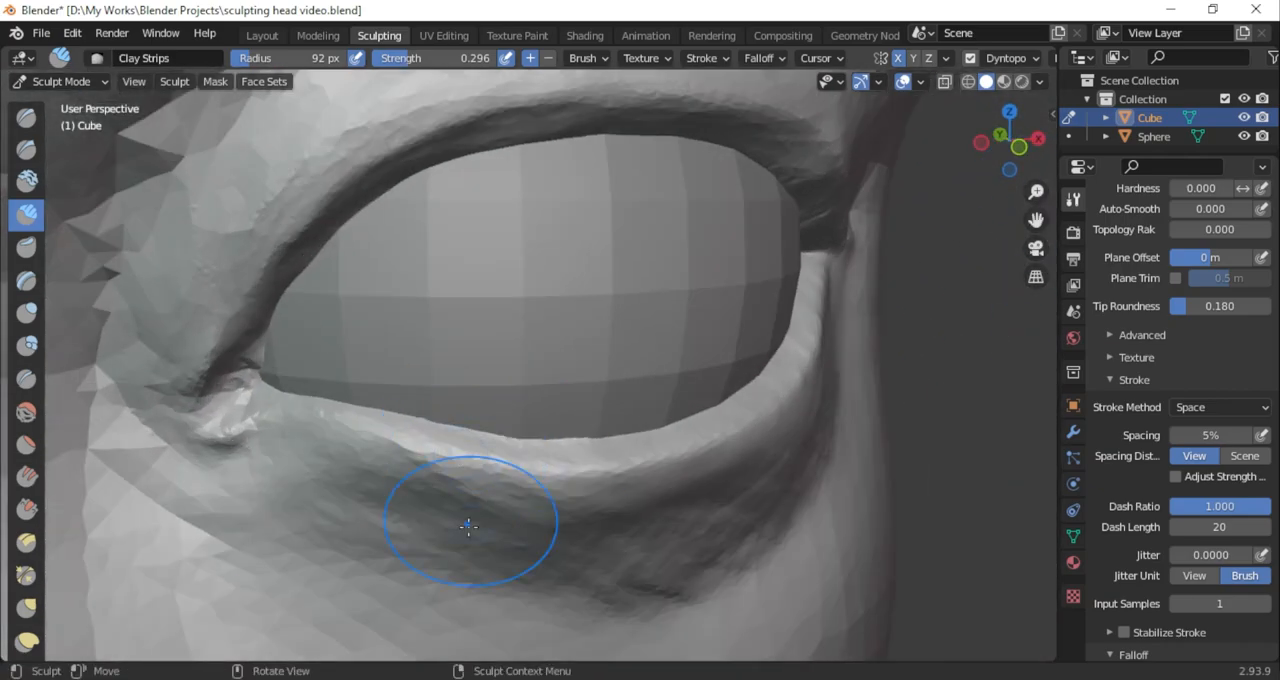
mouse_move(290, 480)
left_mouse_down()
mouse_move(371, 543)
mouse_move(422, 552)
left_mouse_up()
Carve below the inner corner of the eye with subtracting Draw Sharp and Clay Strips at 92 px radius
left_click(30, 150)
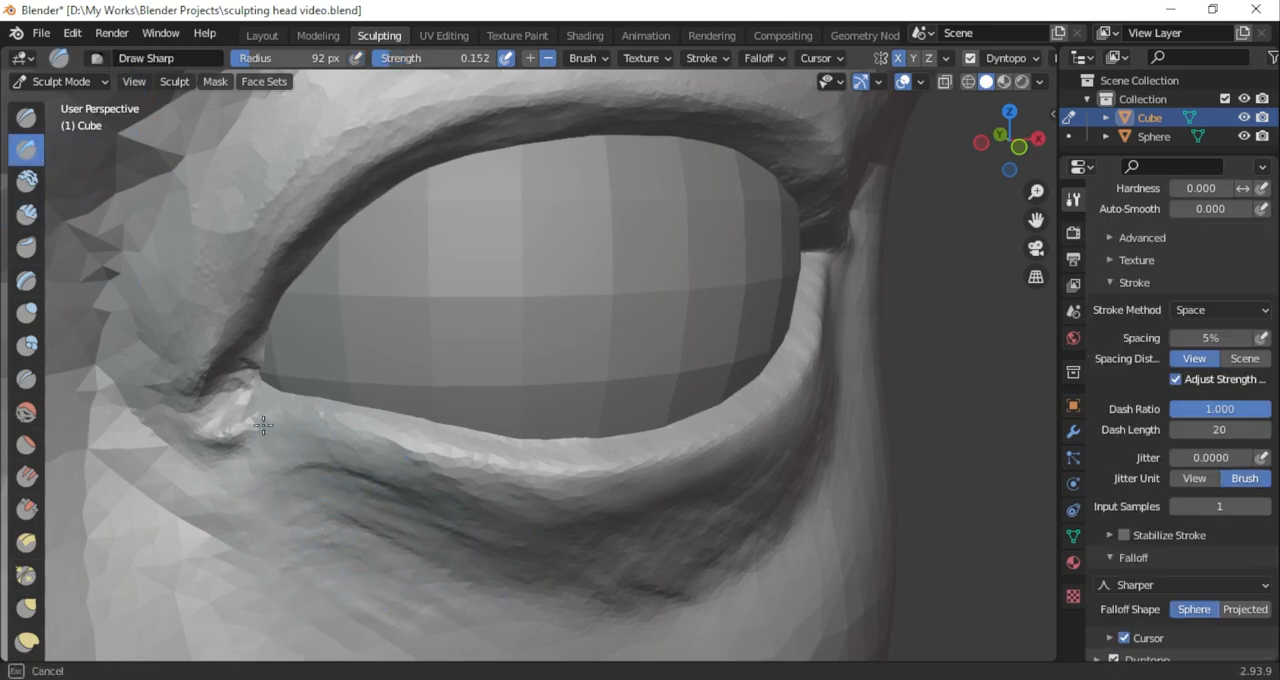
mouse_move(1002, 162)
left_mouse_down()
mouse_move(988, 229)
mouse_move(1025, 145)
left_mouse_up()
left_click(28, 214)
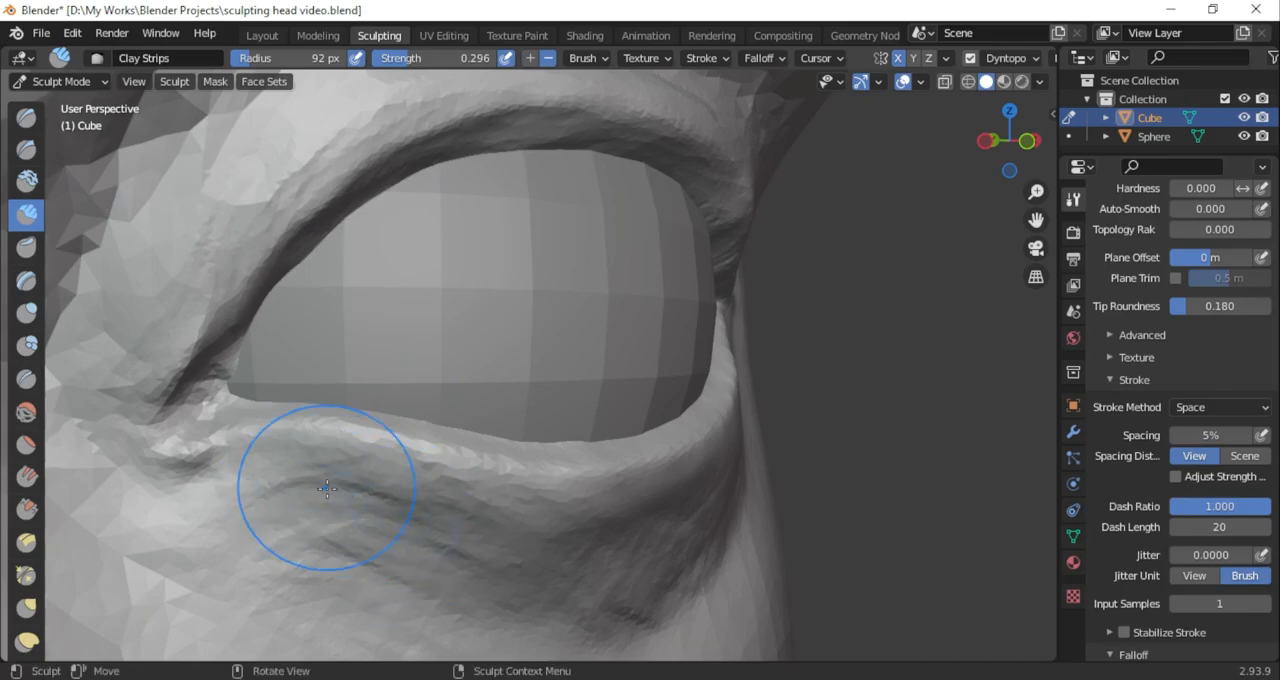
middle_click_drag(350, 540, 284, 455)
Even out the inner rim of the upper eyelid with Clay Strips at 48 px radius and 0.296 strength
mouse_move(578, 412)
middle_mouse_down()
mouse_move(606, 404)
mouse_move(657, 457)
mouse_move(564, 342)
middle_mouse_up()
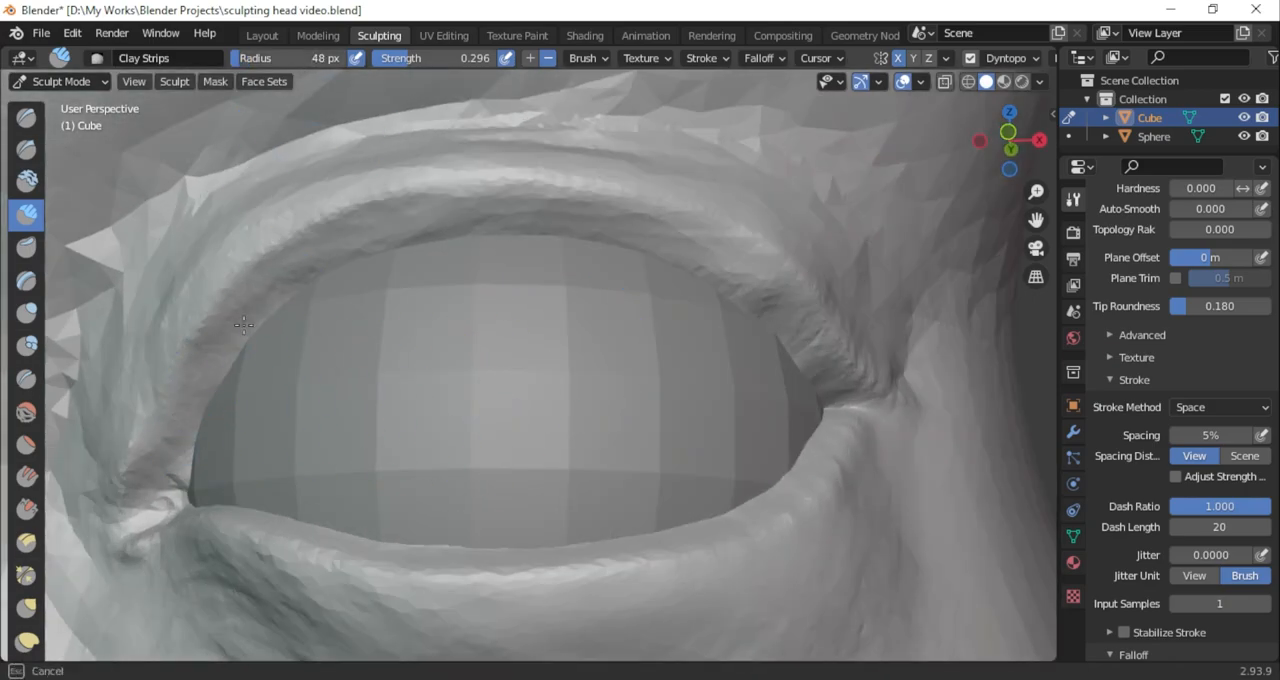
left_click_drag(243, 325, 558, 238)
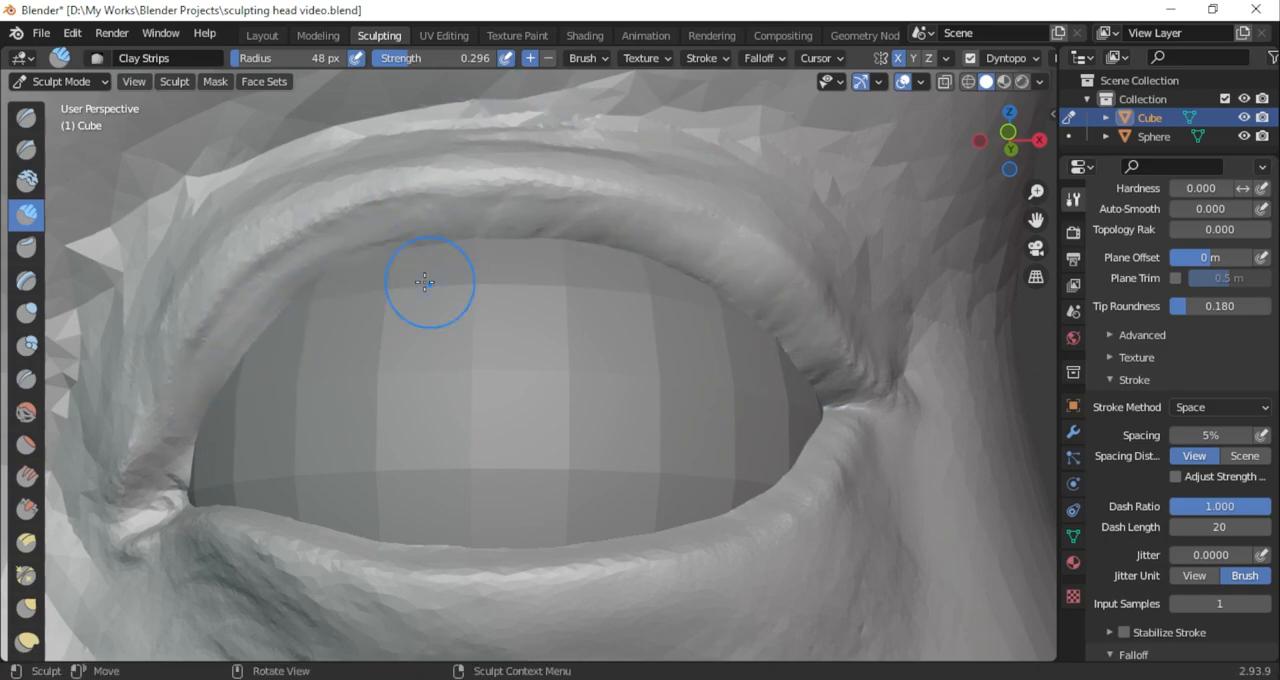
left_click_drag(1025, 178, 972, 223)
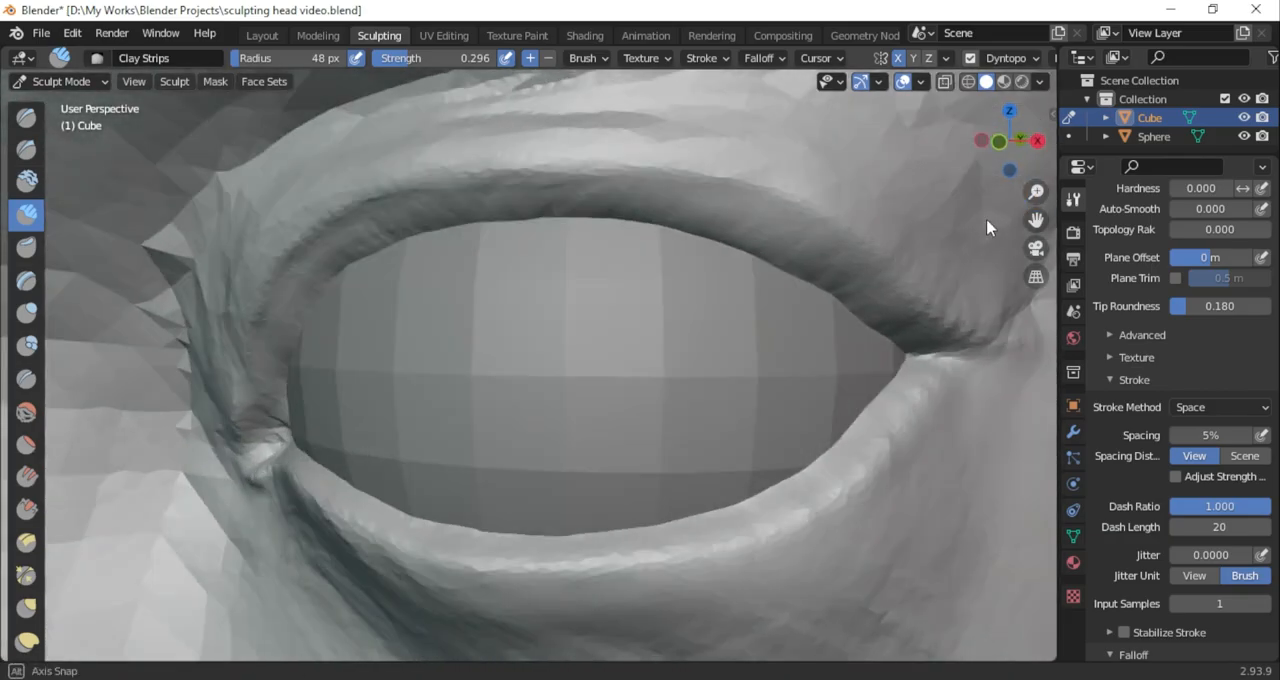
Carve the fold above the outer half of the upper eyelid with subtracting Clay Strips at 48 px radius and 0.296 strength
left_click_drag(629, 203, 629, 203)
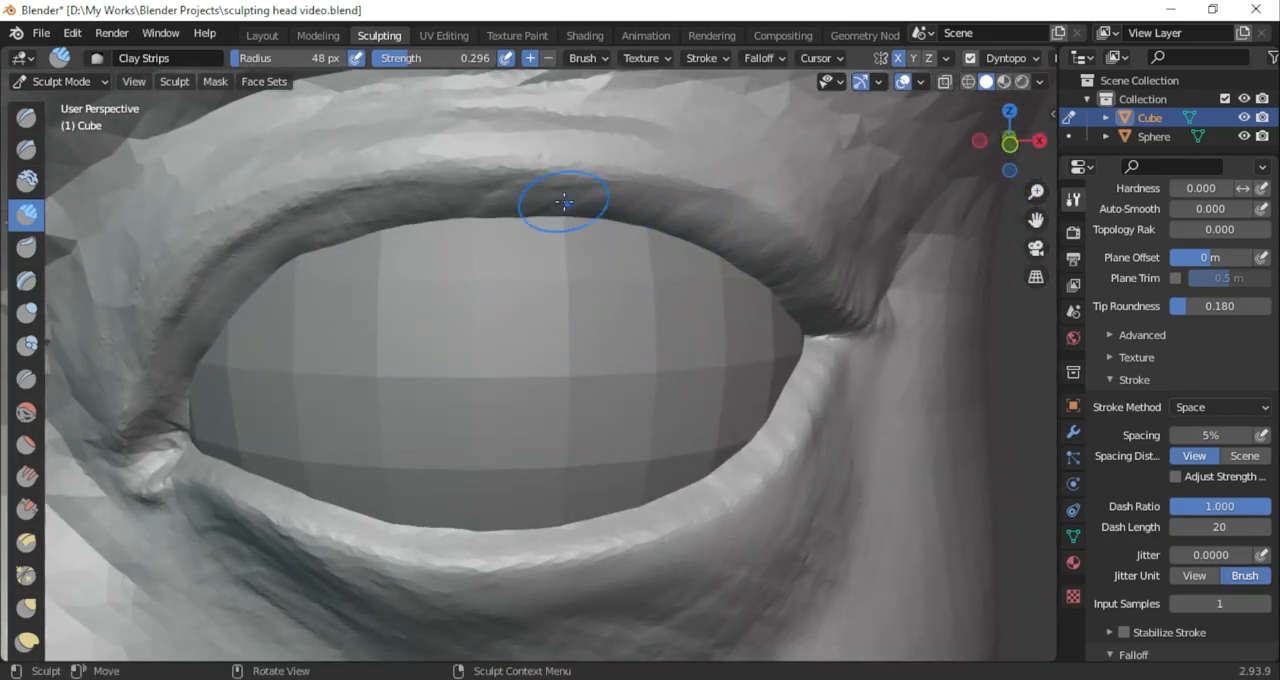
left_click_drag(978, 150, 940, 158)
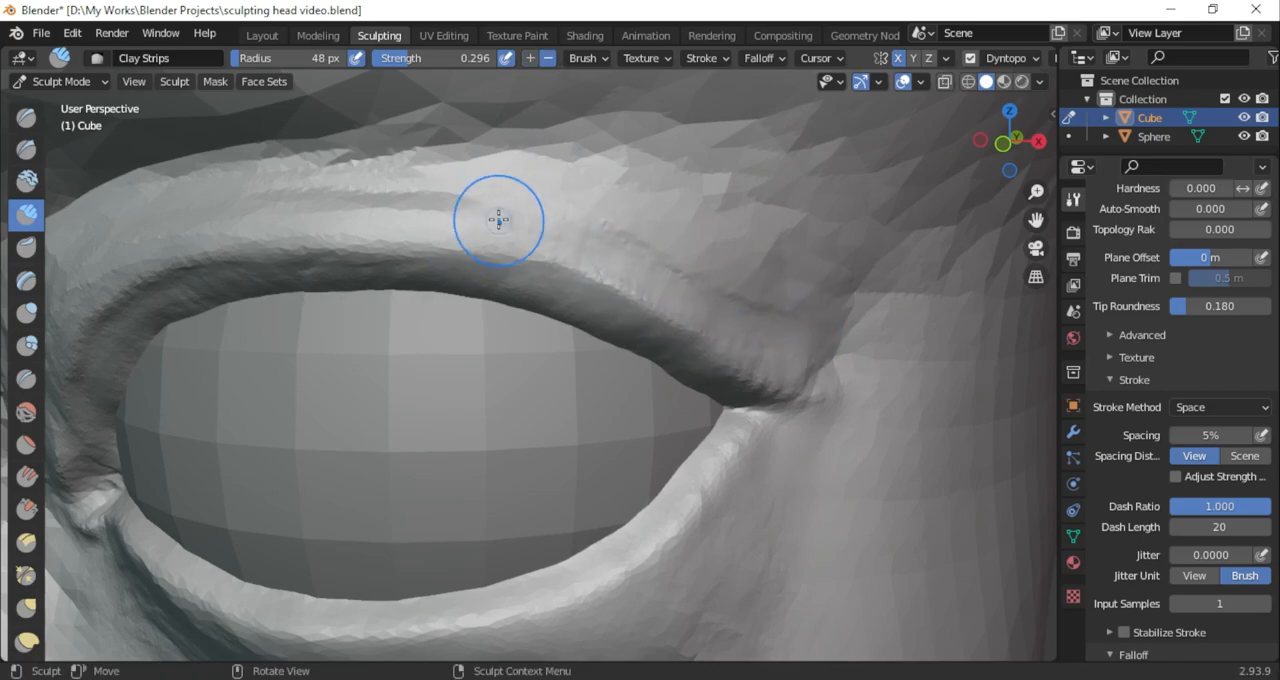
middle_click_drag(638, 285, 608, 370)
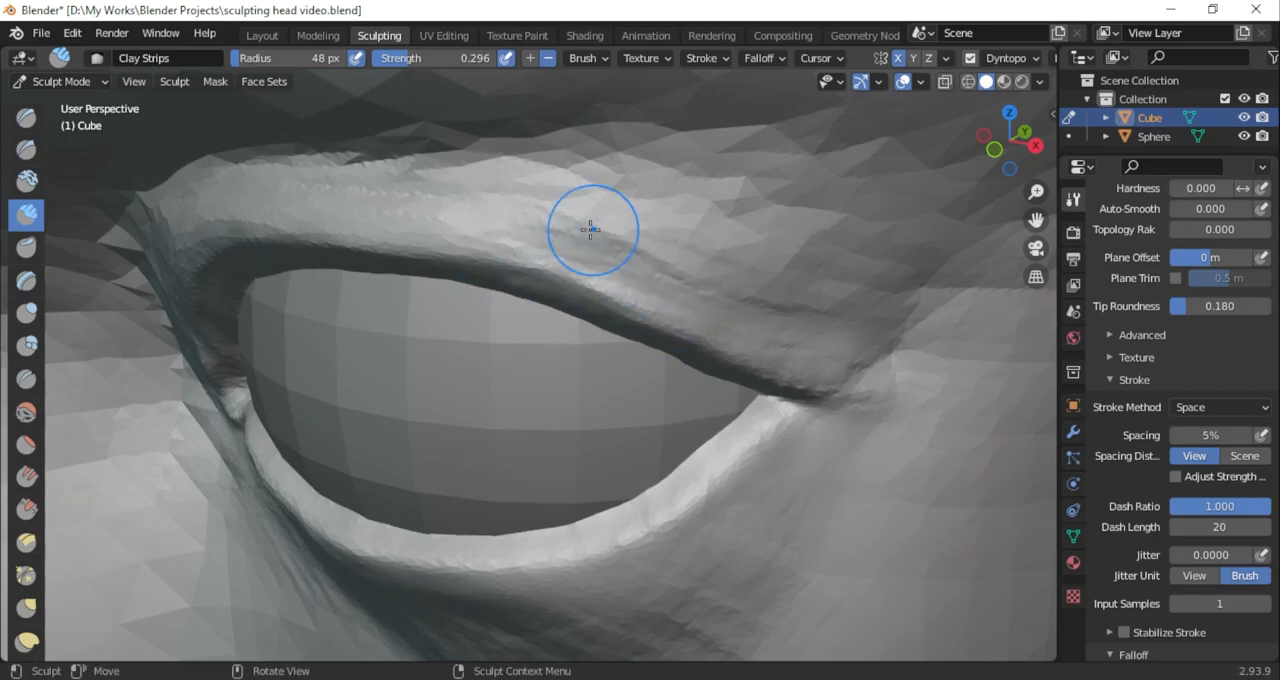
left_click_drag(628, 238, 516, 195)
mouse_move(690, 288)
middle_mouse_down()
mouse_move(680, 300)
mouse_move(712, 281)
middle_mouse_up()
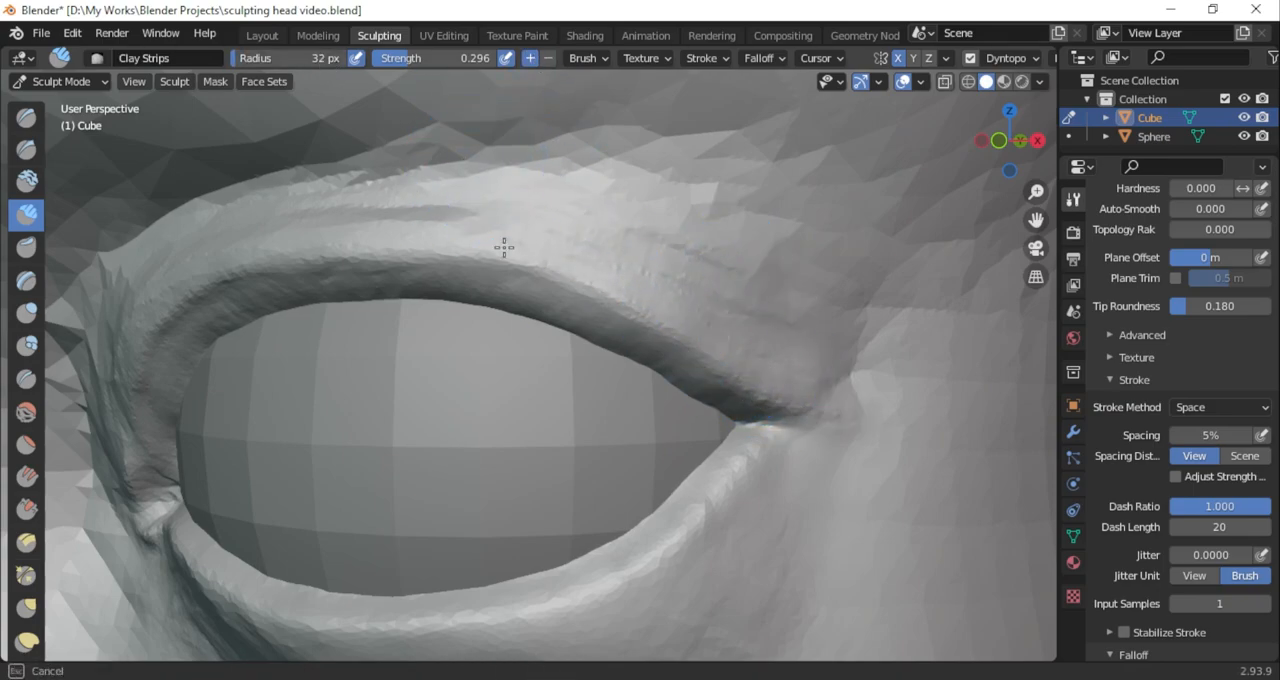
Refine the upper eyelid's rim and fold with Clay Strips at 32 px radius and 0.296 strength
middle_click_drag(1023, 170, 757, 335)
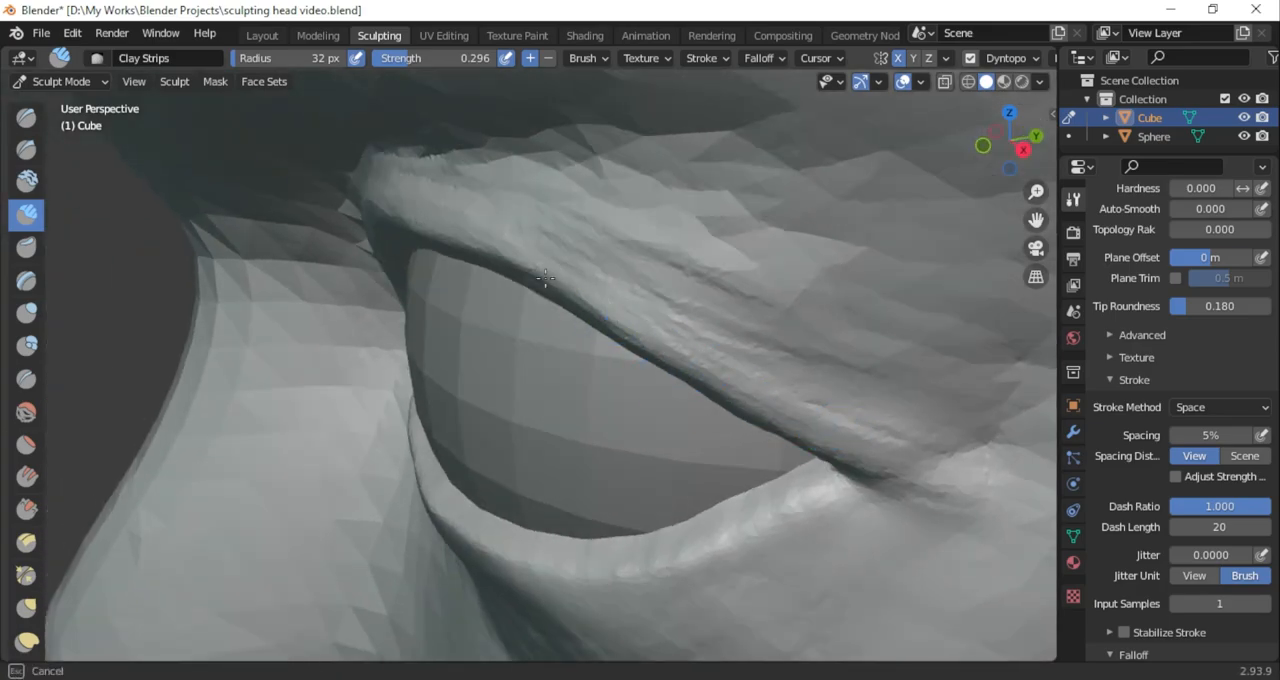
left_click(1023, 149)
left_click_drag(1006, 168, 1080, 163)
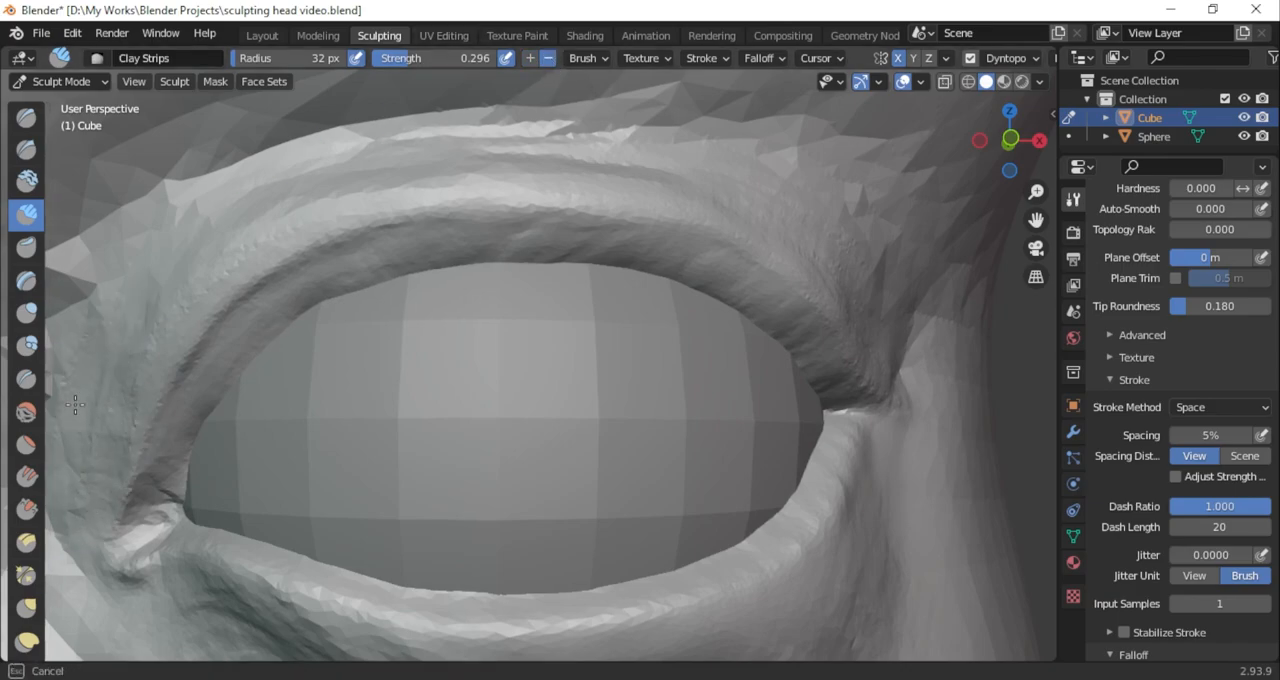
mouse_move(1013, 148)
left_mouse_down()
mouse_move(1057, 226)
mouse_move(1150, 160)
mouse_move(1024, 148)
left_mouse_up()
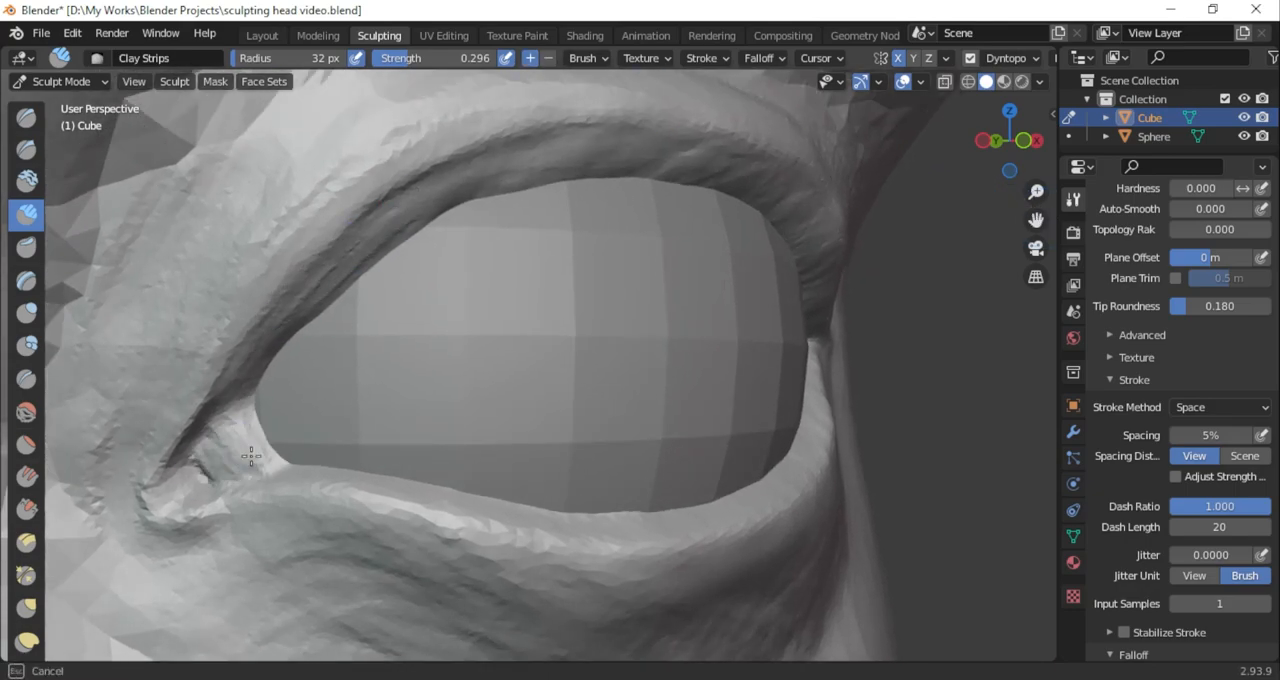
Sculpt the tear duct hollow at the inner corner of the eye with subtracting Clay Strips at 32 px radius
scroll(361, 388, "down", 7)
middle_click_drag(335, 455, 525, 430, "shift")
middle_click_drag(525, 430, 503, 361, "ctrl")
mouse_move(421, 477)
left_mouse_down()
mouse_move(466, 497)
mouse_move(478, 450)
left_mouse_up()
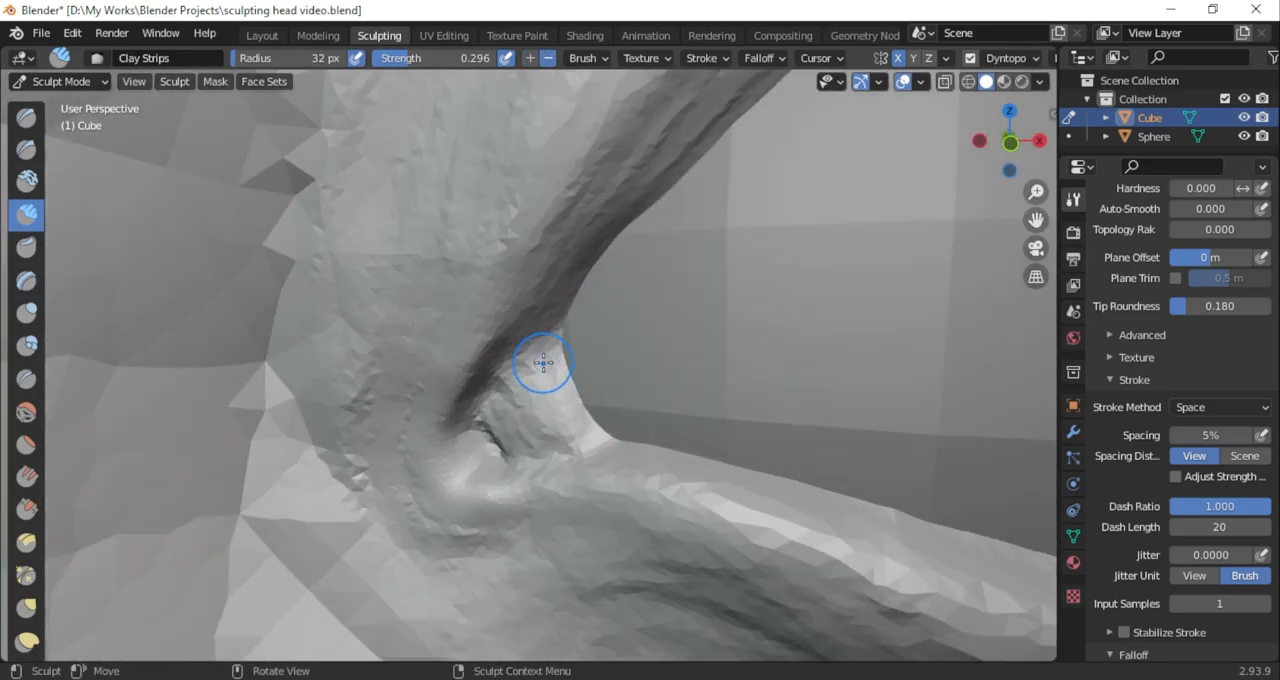
left_click_drag(543, 366, 548, 358)
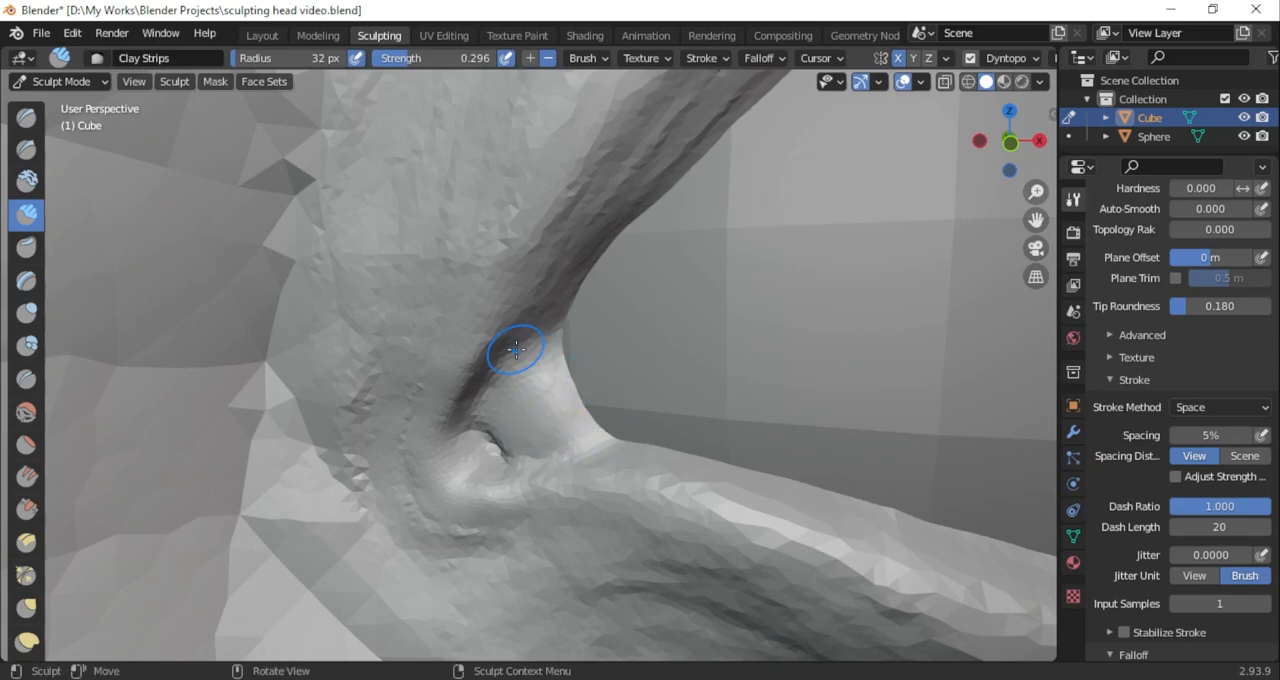
Soften the skin around the inner corner and upper eyelid with the Smooth brush at 32 px radius and 0.448 strength
scroll(516, 349, "down", 3)
left_click(27, 411)
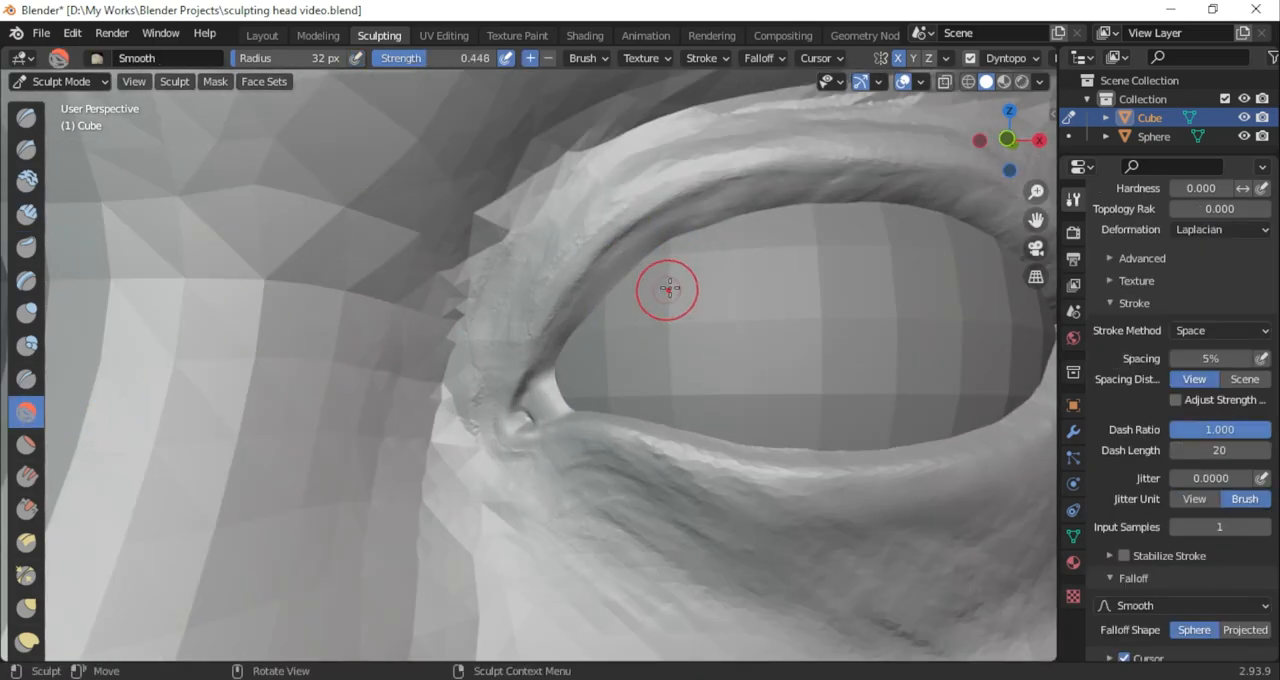
left_click_drag(1036, 220, 886, 246)
mouse_move(1010, 140)
left_mouse_down()
mouse_move(992, 160)
mouse_move(1014, 130)
mouse_move(990, 121)
mouse_move(1057, 192)
mouse_move(1080, 194)
left_mouse_up()
Refine the surface between the inner corner of the eye and the upper eyelid with Clay Strips
left_click(27, 214)
left_click_drag(338, 335, 467, 214)
mouse_move(300, 355)
left_mouse_down()
mouse_move(366, 216)
mouse_move(320, 209)
mouse_move(258, 345)
left_mouse_up()
scroll(260, 331, "down", 1)
middle_click_drag(260, 331, 205, 315)
scroll(385, 332, "down", 3)
mouse_move(400, 329)
middle_mouse_down()
mouse_move(345, 332)
mouse_move(390, 335)
middle_mouse_up()
scroll(671, 349, "up", 2)
scroll(671, 349, "down", 4)
mouse_move(671, 349)
middle_mouse_down()
mouse_move(630, 345)
mouse_move(651, 343)
middle_mouse_up()
scroll(651, 343, "up", 5)
mouse_move(1033, 161)
middle_mouse_down()
mouse_move(786, 294)
mouse_move(750, 300)
middle_mouse_up()
Reshape the upper eyelid's profile around the eyeball from the side with Grab at 105 px radius and 0.400 strength
scroll(786, 294, "down", 4)
left_click(26, 608)
left_click_drag(262, 58, 280, 58)
mouse_move(560, 372)
middle_mouse_down()
mouse_move(505, 376)
mouse_move(543, 418)
mouse_move(585, 390)
mouse_move(547, 450)
mouse_move(652, 538)
mouse_move(566, 410)
mouse_move(649, 471)
mouse_move(577, 362)
mouse_move(1043, 243)
mouse_move(519, 449)
mouse_move(617, 320)
mouse_move(809, 286)
mouse_move(541, 400)
mouse_move(509, 390)
middle_mouse_up()
scroll(505, 376, "up", 3)
right_click(509, 390)
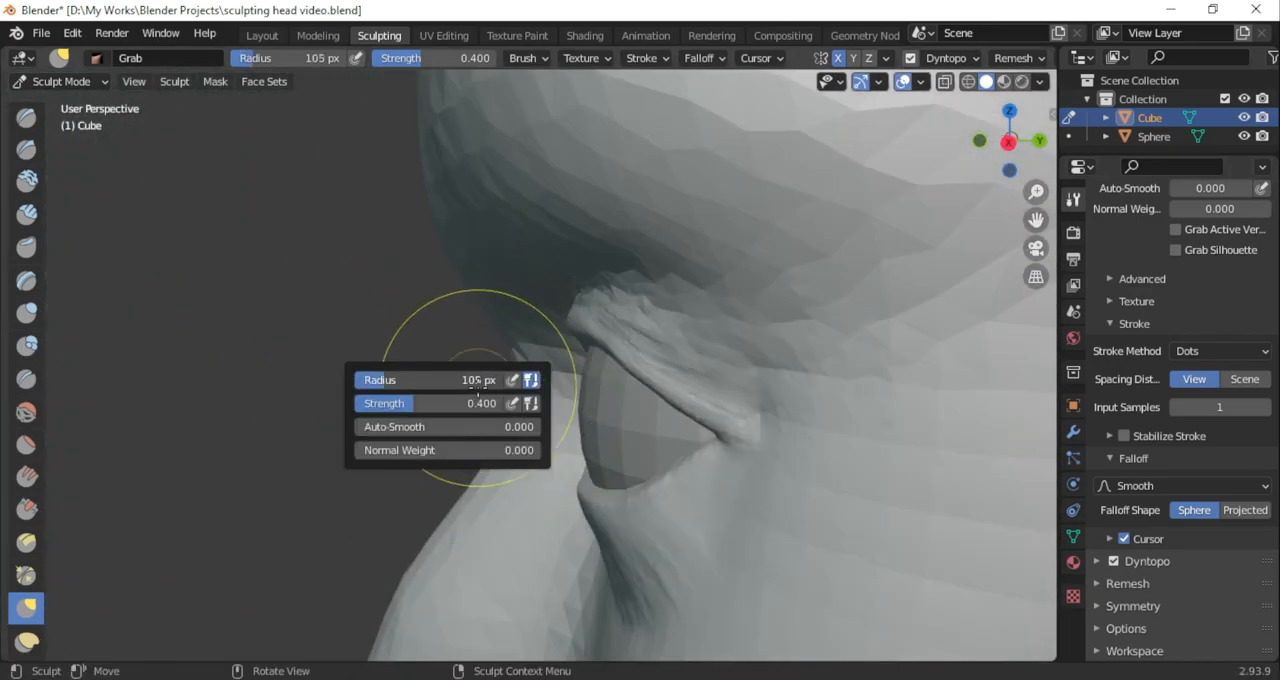
Adjust the curve of the upper eyelid over the eyeball with Grab at 130 px radius and 0.400 strength
mouse_move(597, 345)
middle_mouse_down()
mouse_move(829, 451)
mouse_move(565, 353)
middle_mouse_up()
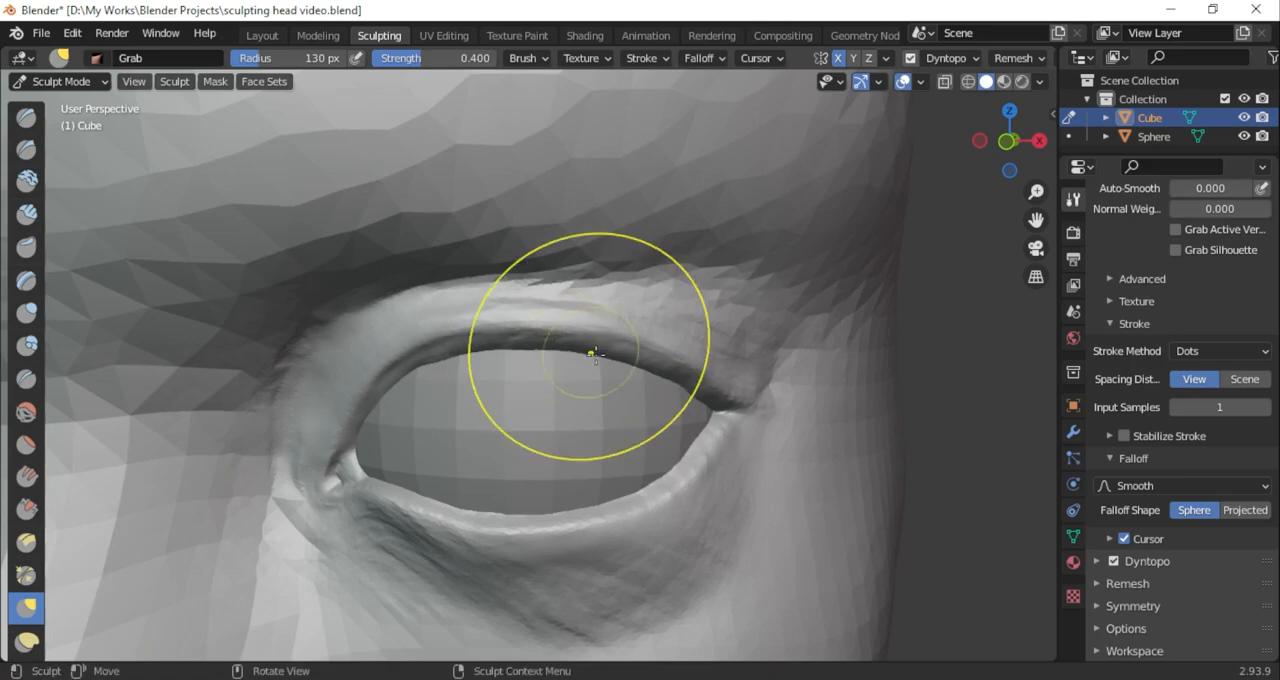
left_click_drag(510, 351, 511, 357)
scroll(511, 357, "down", 5)
mouse_move(560, 365)
middle_mouse_down()
mouse_move(397, 377)
mouse_move(526, 371)
mouse_move(545, 420)
mouse_move(561, 408)
middle_mouse_up()
scroll(526, 371, "up", 4)
scroll(526, 371, "down", 4)
scroll(576, 445, "up", 5)
scroll(405, 420, "up", 2)
Deepen the crease above the upper eyelid with subtracting Draw Sharp at 67 px radius and 0.189 strength
left_click(28, 150)
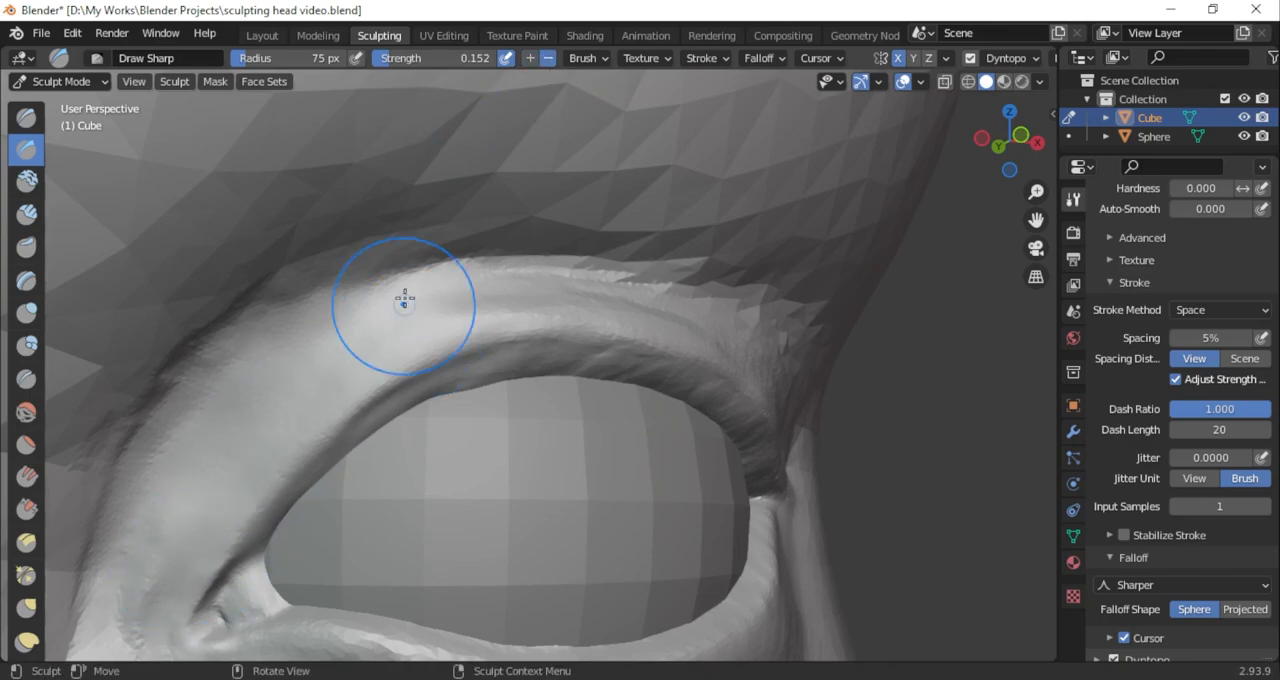
left_click_drag(1010, 183, 977, 197)
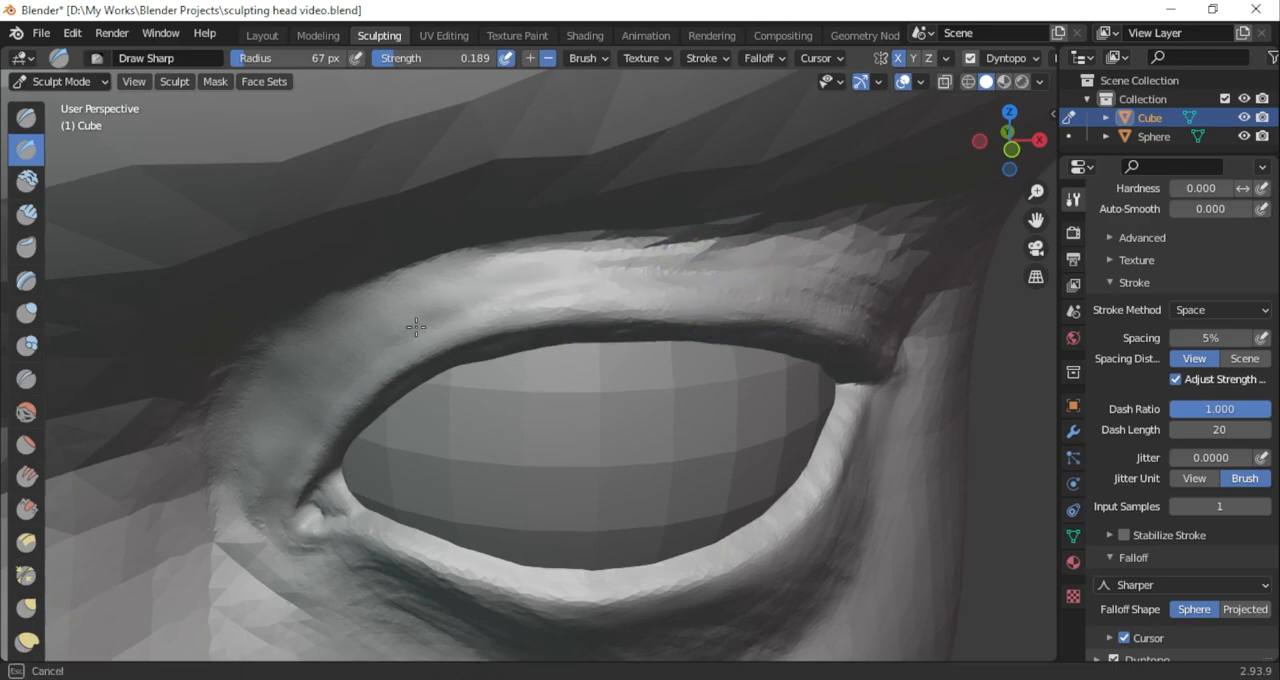
left_click_drag(1008, 138, 998, 152)
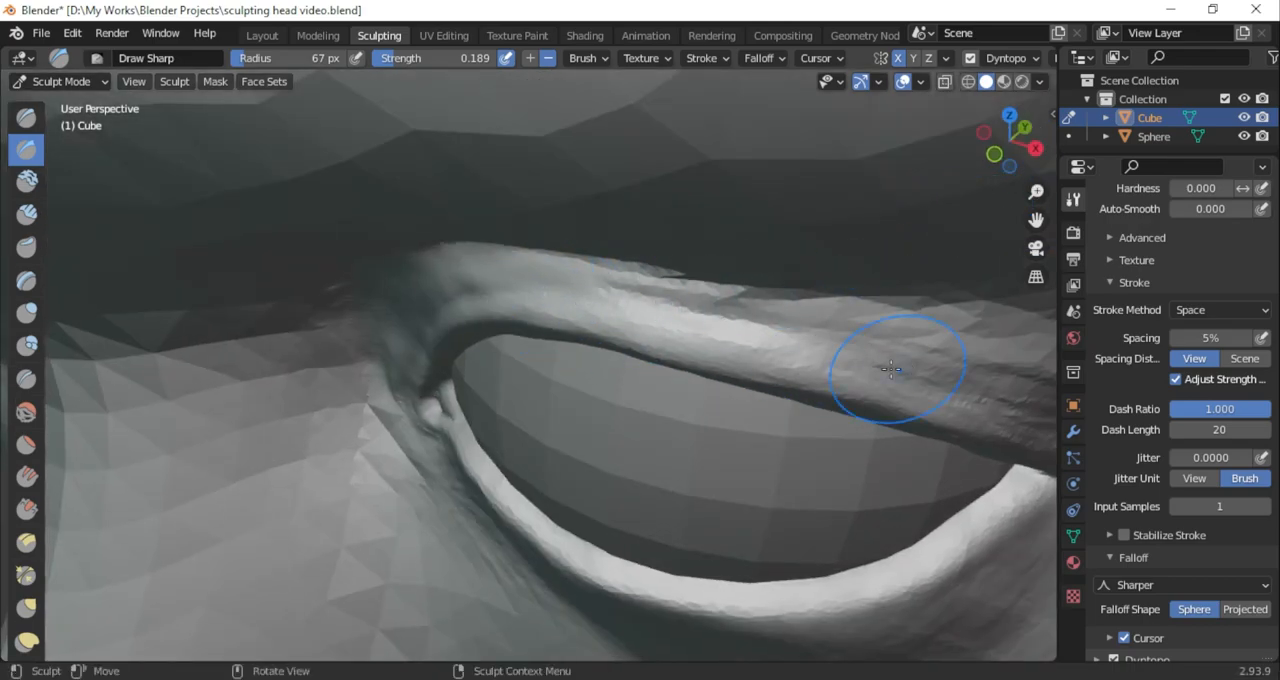
left_click_drag(1036, 220, 805, 174)
left_click_drag(799, 362, 811, 366)
left_click_drag(1012, 148, 1068, 110)
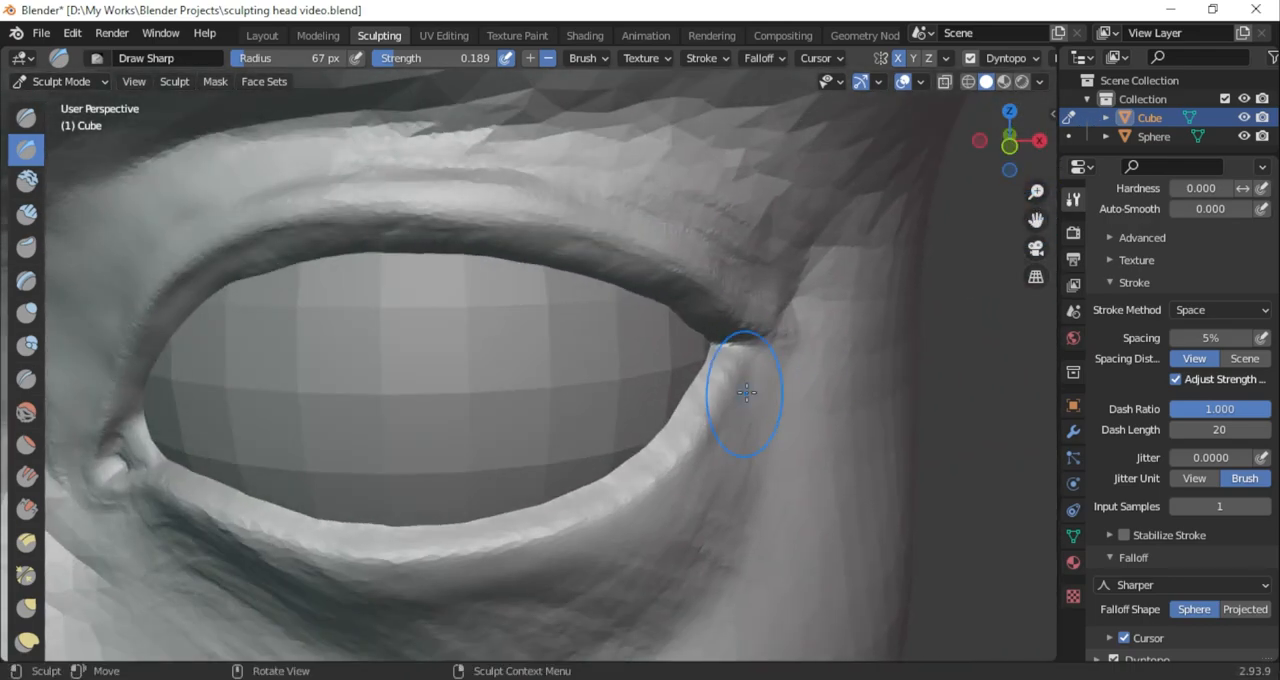
Carve a groove beneath the lower eyelid with subtracting Draw Sharp at 67 px and 91 px radius and 0.189 strength
left_click_drag(698, 477, 543, 577)
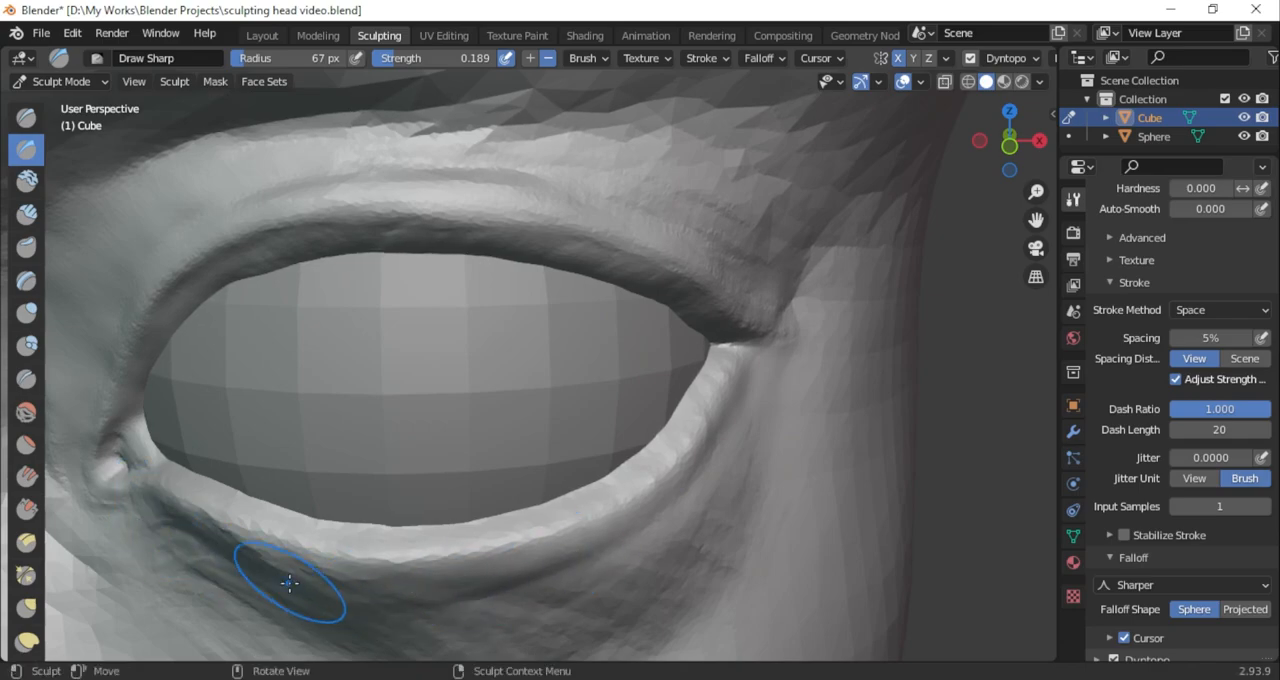
mouse_move(1010, 144)
left_mouse_down()
mouse_move(1086, 112)
mouse_move(1050, 120)
left_mouse_up()
mouse_move(1036, 220)
left_mouse_down()
mouse_move(1066, 165)
mouse_move(1056, 156)
left_mouse_up()
mouse_move(251, 425)
left_mouse_down("ctrl")
mouse_move(400, 515)
mouse_move(513, 510)
left_mouse_up("ctrl")
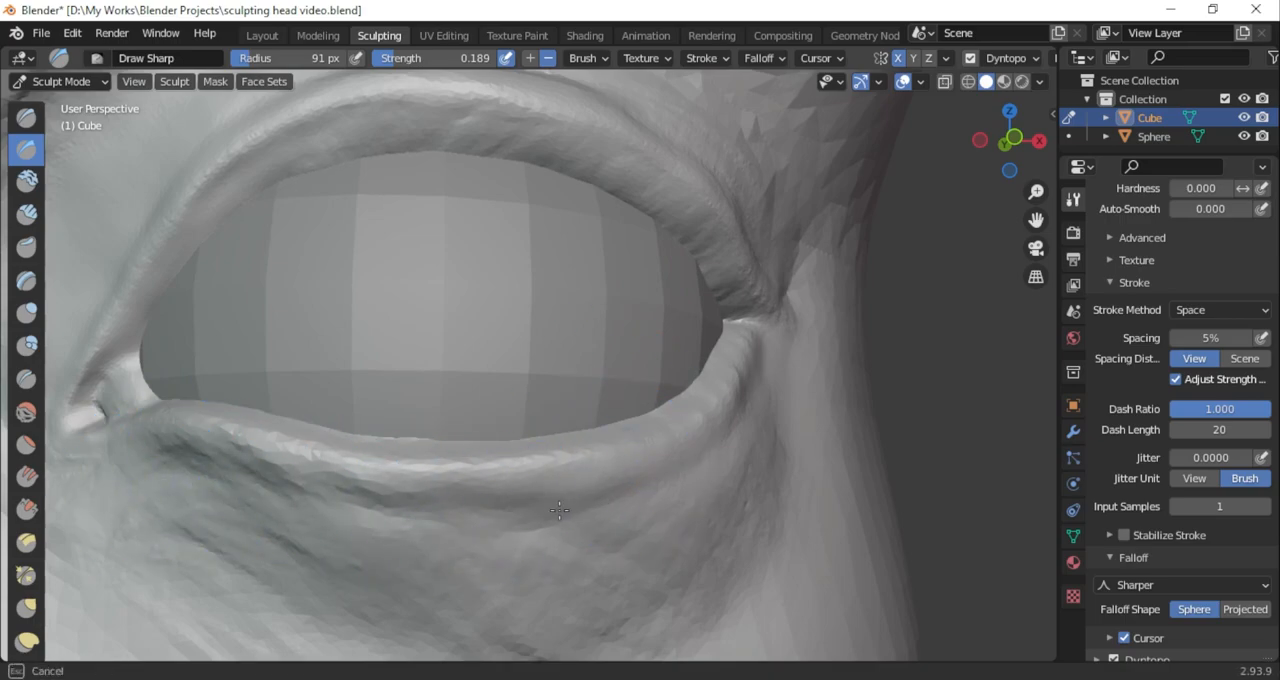
Sharpen the creases below and beside the inner corner of the eye with subtracting Draw Sharp at 91 px radius
left_click_drag(1004, 150, 924, 160)
left_click_drag(342, 482, 321, 514)
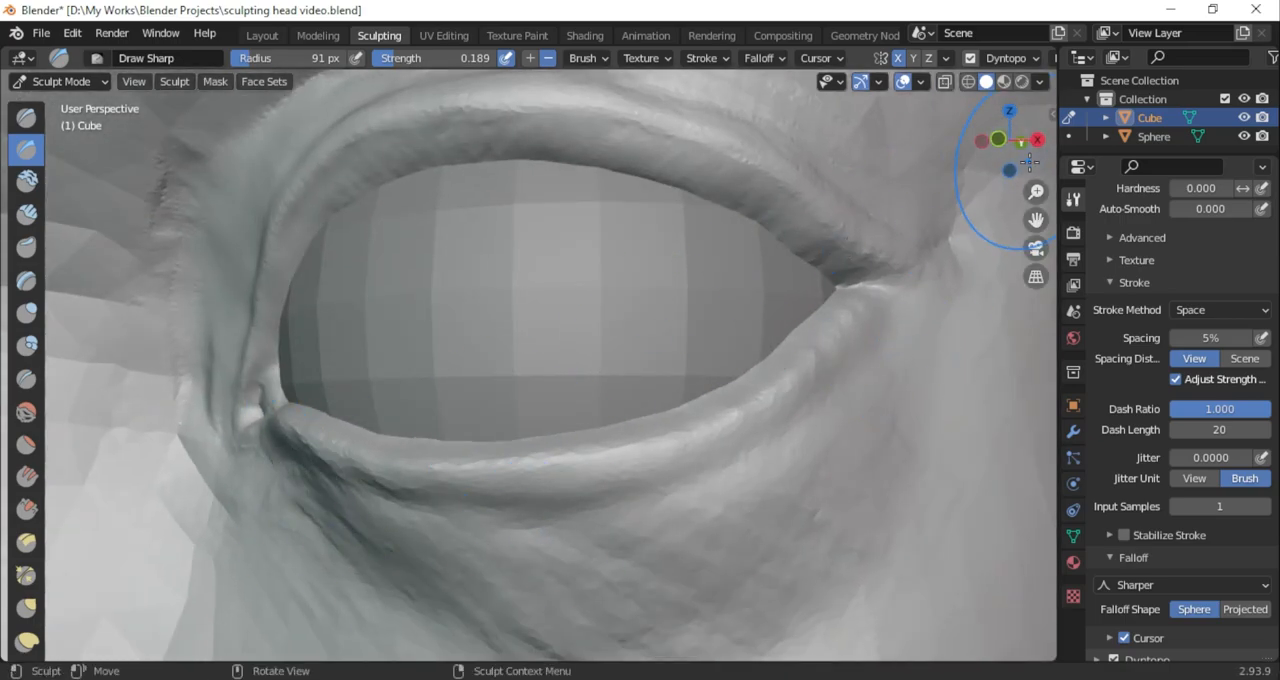
left_click_drag(1000, 150, 1056, 151)
left_click_drag(1036, 192, 1036, 130)
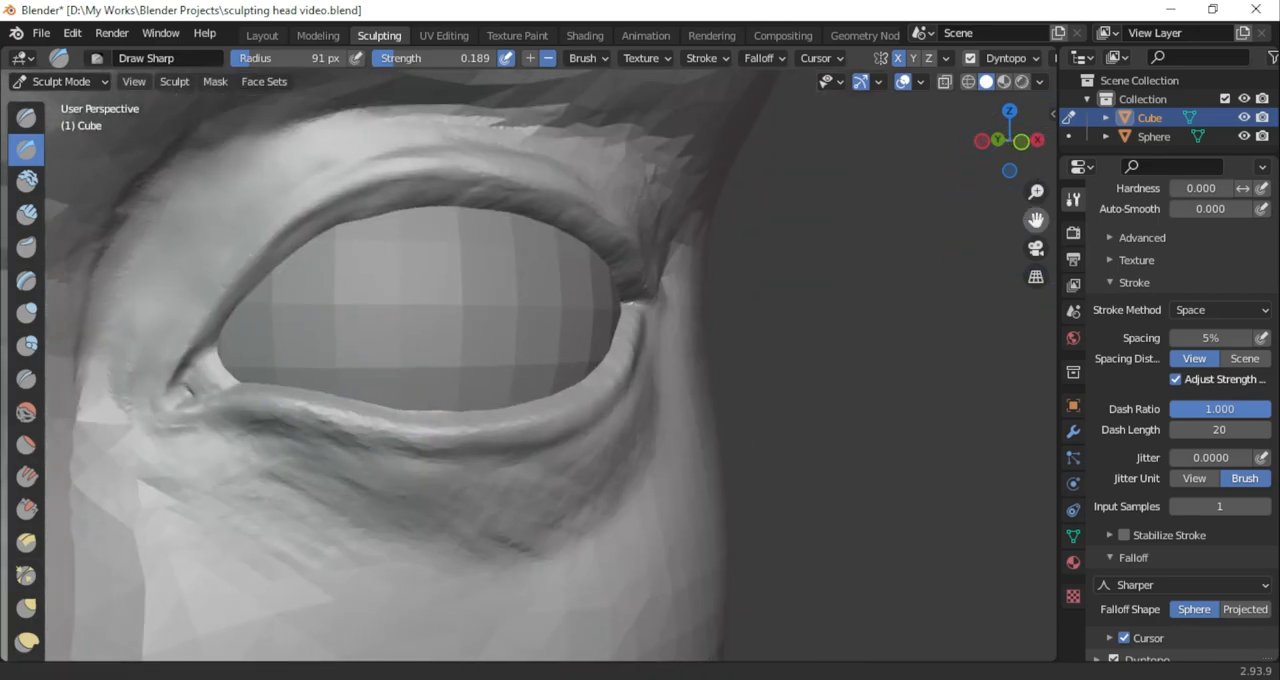
left_click_drag(1036, 220, 1132, 236)
left_click_drag(1036, 192, 1036, 150)
left_click_drag(276, 474, 202, 477)
left_click_drag(211, 529, 154, 528)
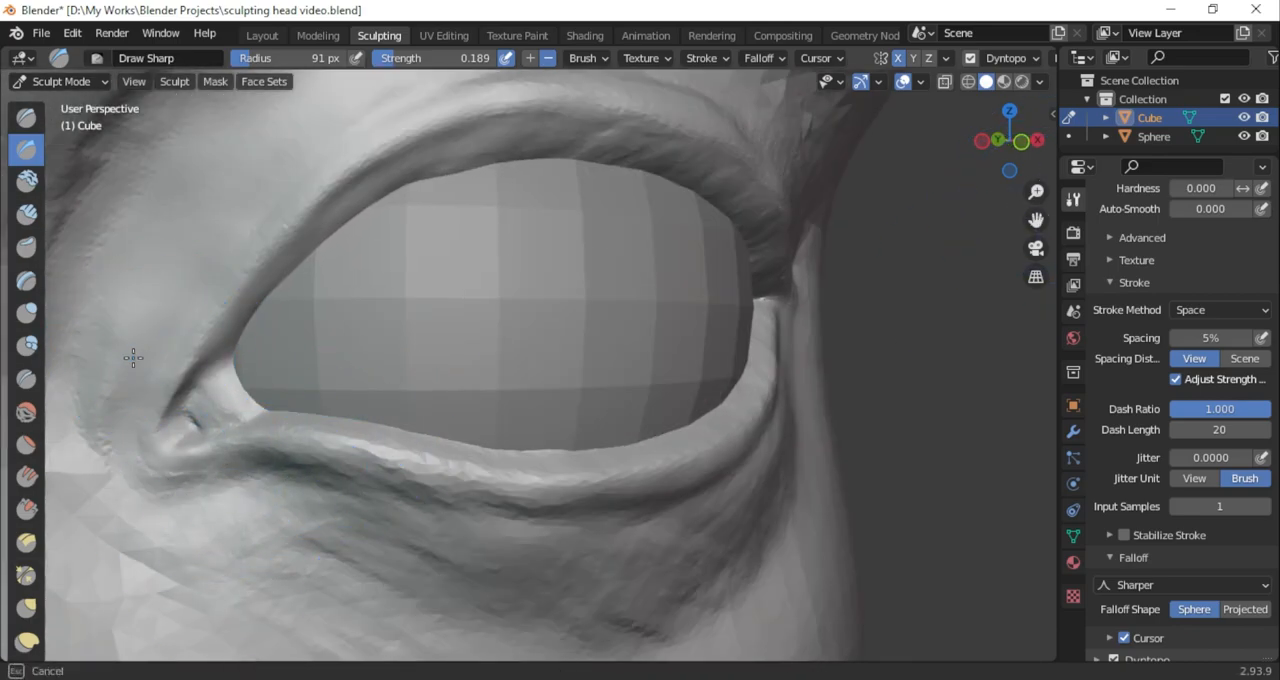
left_click_drag(130, 361, 133, 306)
Switch to Object Mode and nudge the eyeball sphere slightly up along Z
scroll(297, 400, "down", 8)
left_click(60, 81)
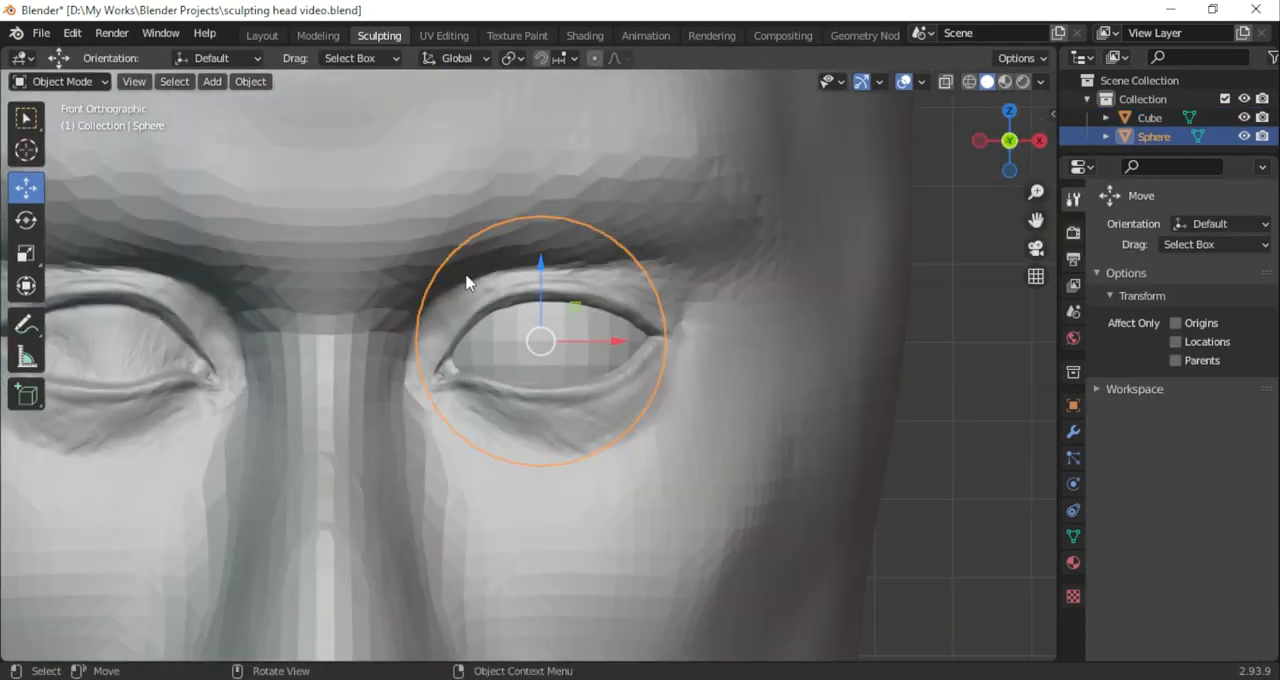
left_click_drag(543, 262, 544, 251)
In Edit Mode, rotate the eyeball's mesh so that its pole faces the front
left_click(62, 81)
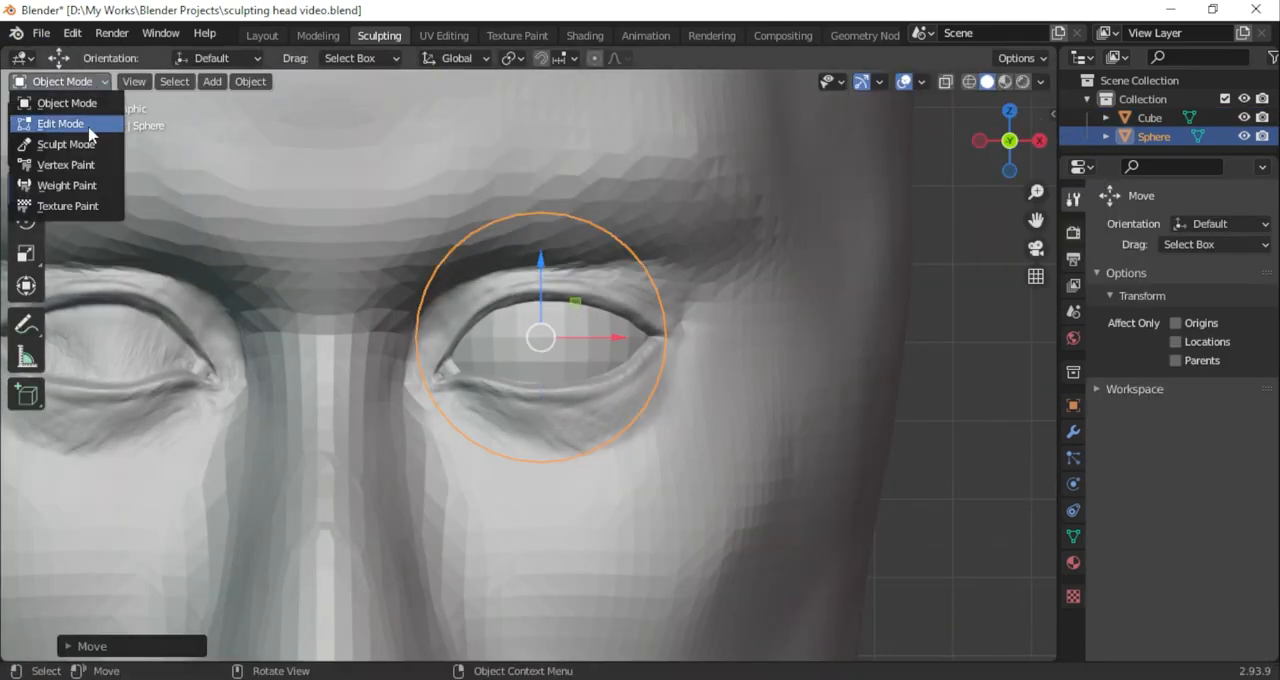
left_click(88, 129)
left_click(27, 220)
left_click_drag(543, 298, 531, 390)
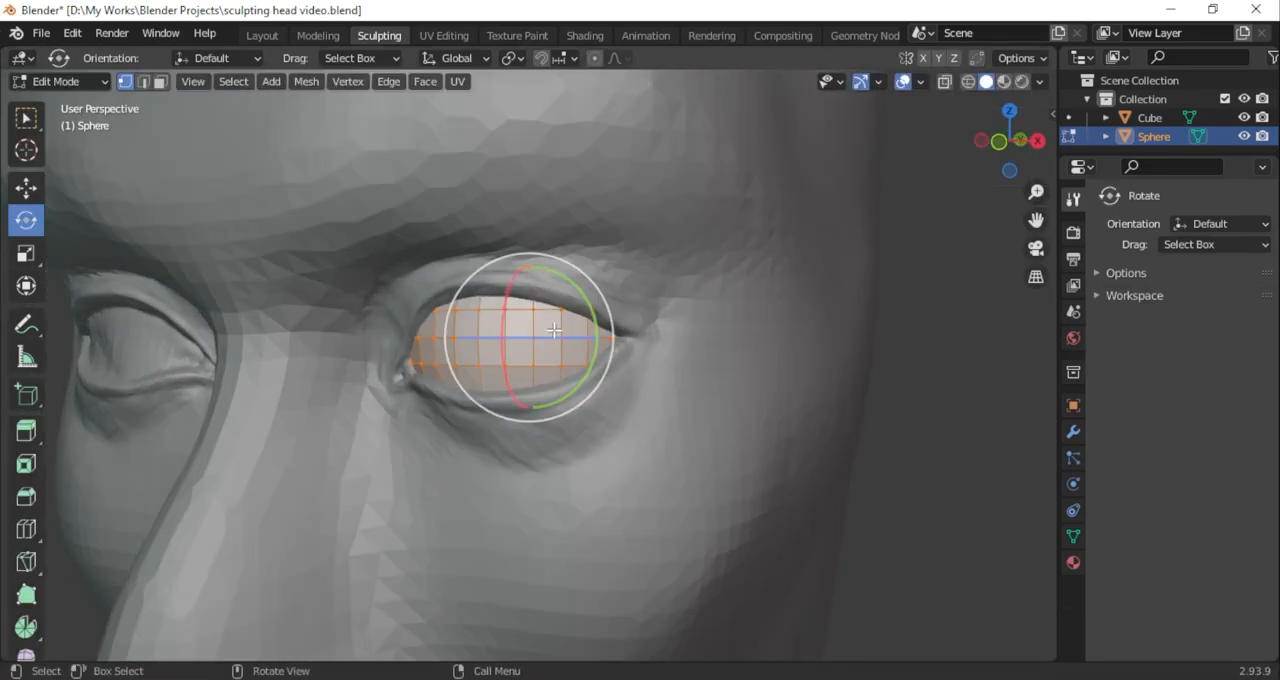
left_click_drag(514, 322, 495, 368)
key("KP_1")
scroll(583, 260, "up", 4)
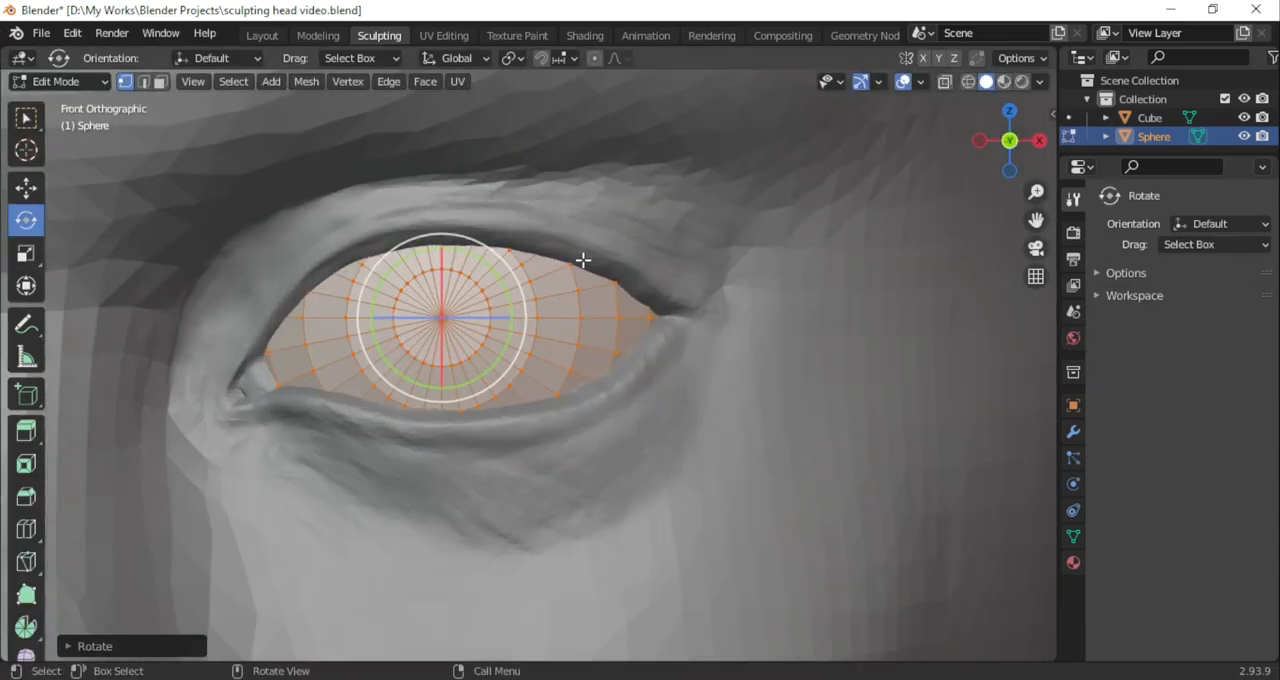
Select the faces around the eyeball's front pole, then extrude and inset them
left_click(160, 82)
left_click_drag(222, 129, 503, 364)
left_click_drag(360, 247, 505, 365)
middle_click_drag(737, 229, 823, 191)
key("e")
left_click(540, 291)
key("KP_1")
key("i")
left_click(937, 206)
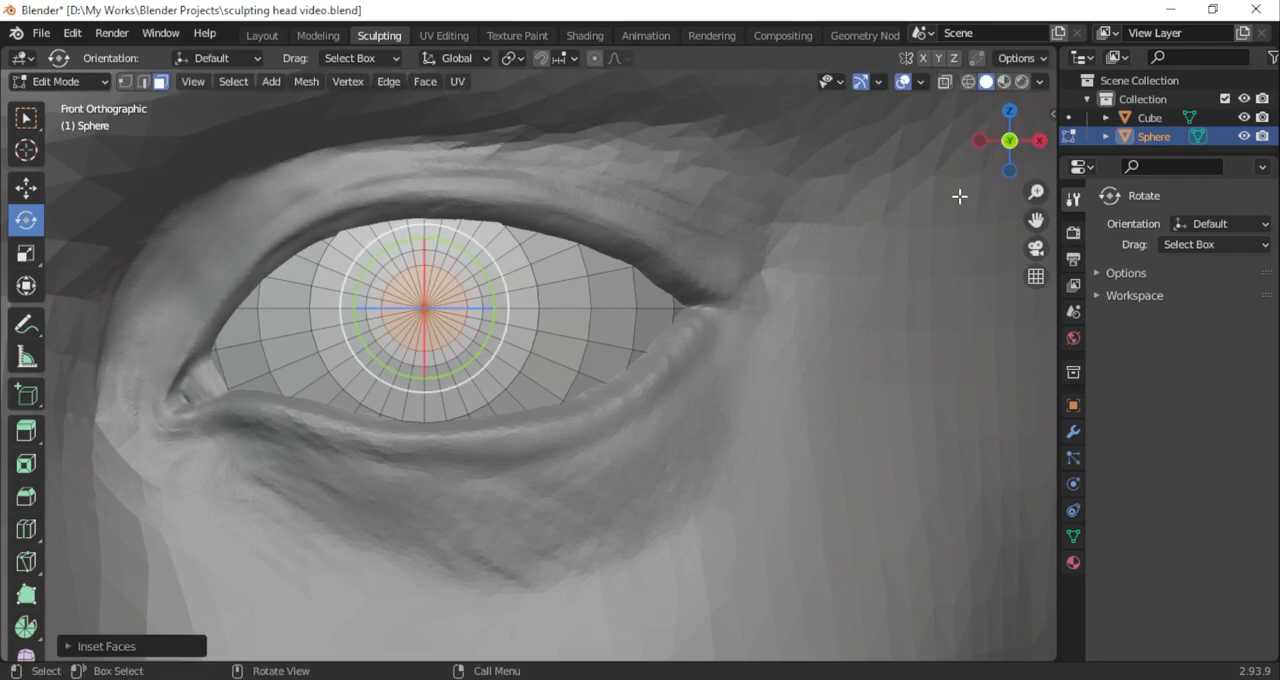
Extrude the inset pole faces inward and scale them to form a recessed pupil
middle_click_drag(937, 206, 854, 226)
key("e")
left_click(897, 226)
key("s")
left_click(972, 204)
middle_click_drag(972, 204, 926, 157)
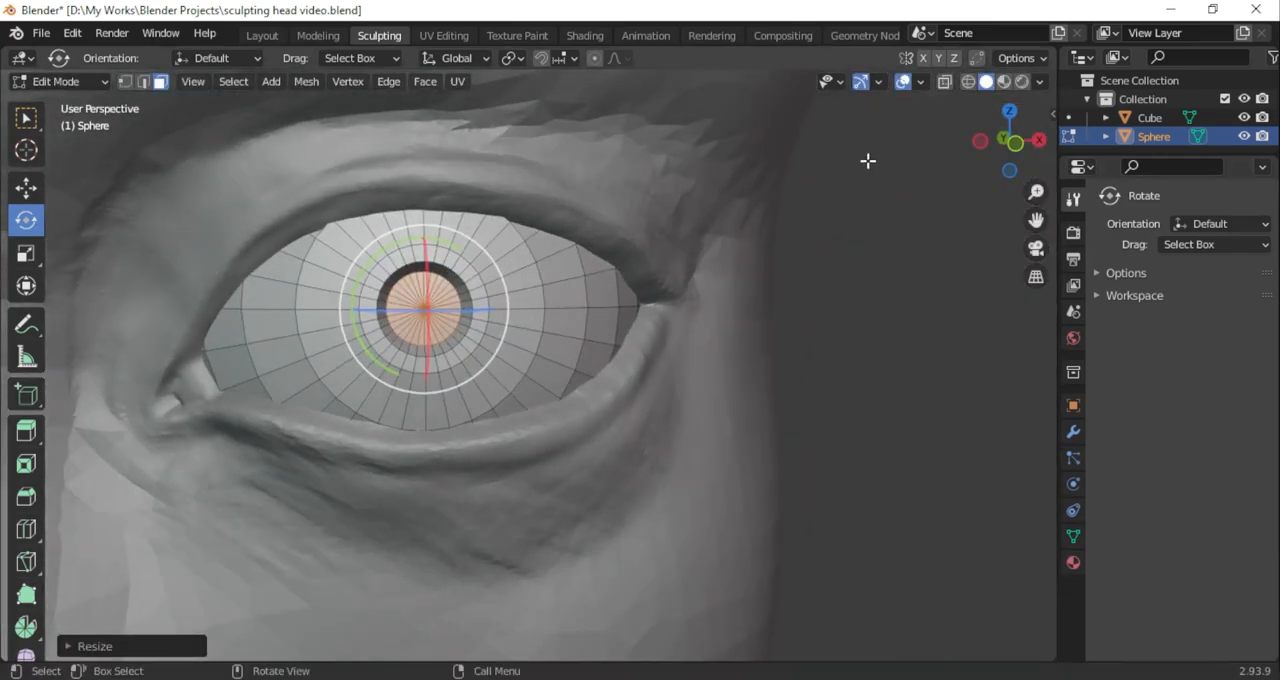
Return to Object Mode and apply smooth shading to the eyeball
key("Tab")
right_click(470, 330)
left_click(470, 330)
scroll(594, 296, "down", 5)
left_click(682, 354)
scroll(684, 354, "up", 4)
middle_click_drag(728, 320, 710, 300)
Select the eyeball's edge loop outside the recessed pupil in edge mode and scale it
key("Tab")
middle_click_drag(925, 282, 842, 285)
scroll(842, 285, "up", 2)
left_click(858, 300)
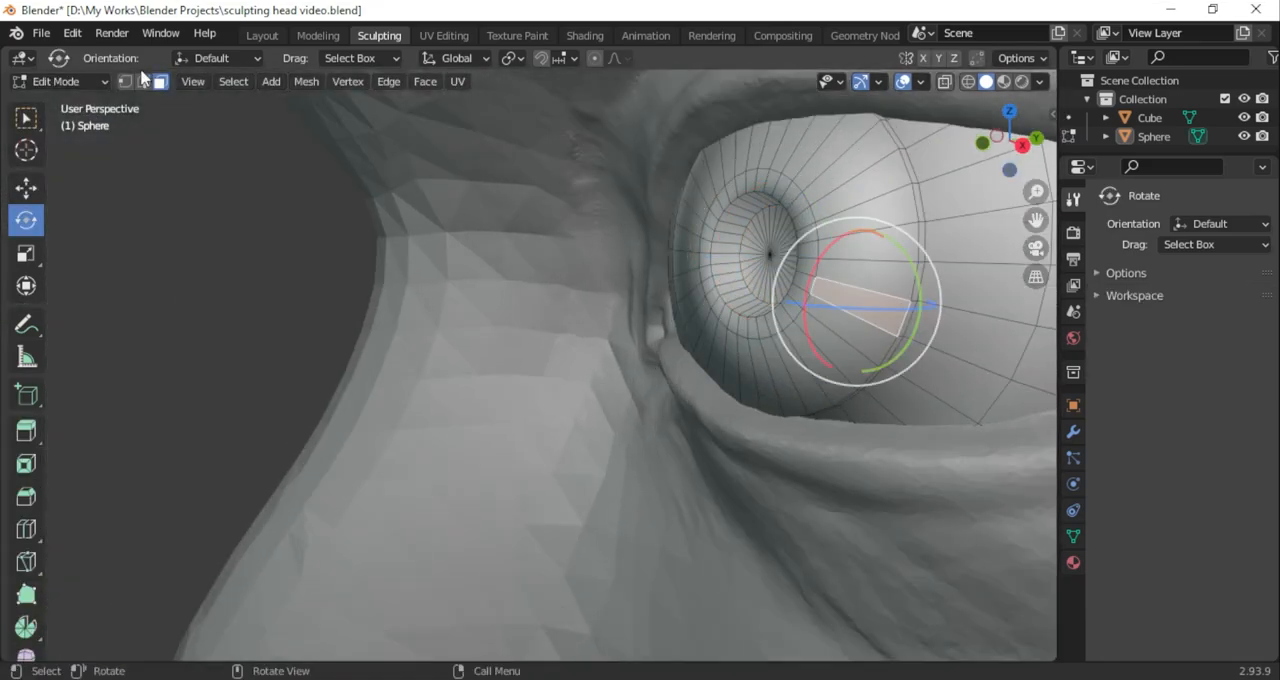
key("2")
left_click(919, 261)
left_click(920, 243)
left_click(916, 243, "alt")
key("s")
left_click(990, 331)
Add an unshifted loop cut to the eyeball's face ring behind the scaled loop and leave Edit Mode
key("ctrl+r")
left_click(990, 267)
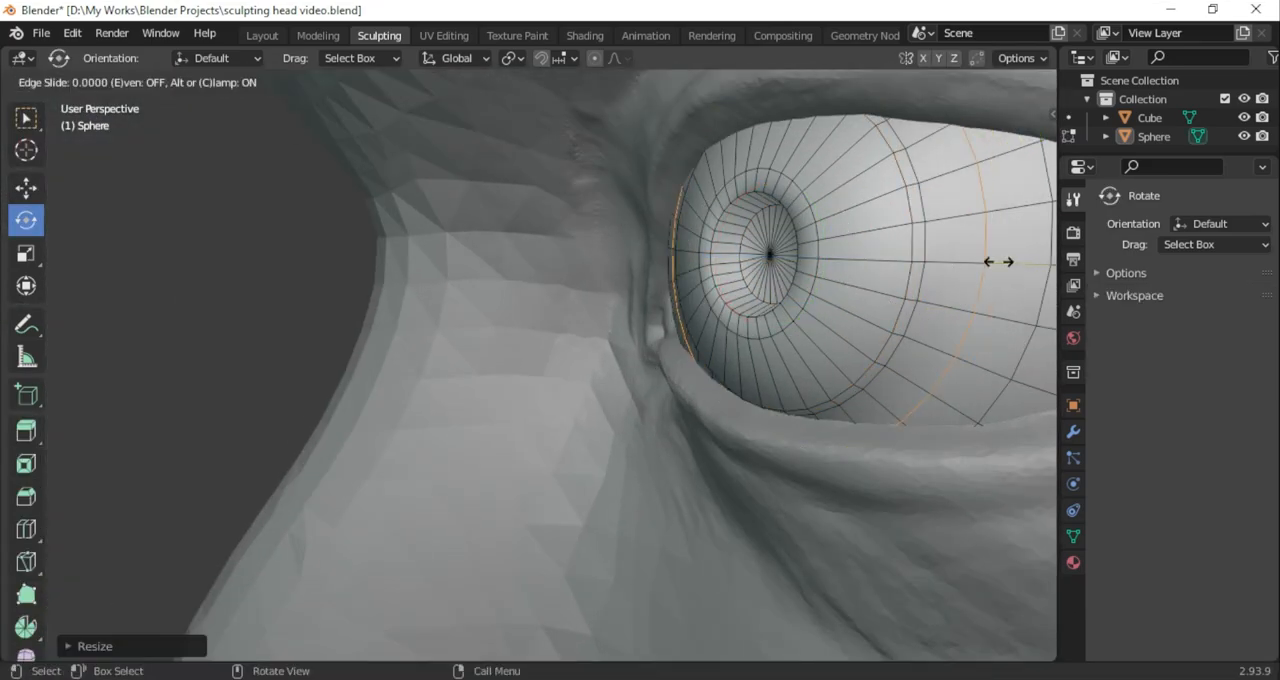
left_click(1000, 263)
key("Tab")
Select the eyeball sphere and set its origin to the 3D cursor
scroll(626, 267, "down", 8)
middle_click_drag(550, 300, 695, 328)
left_click(584, 358)
right_click(788, 378)
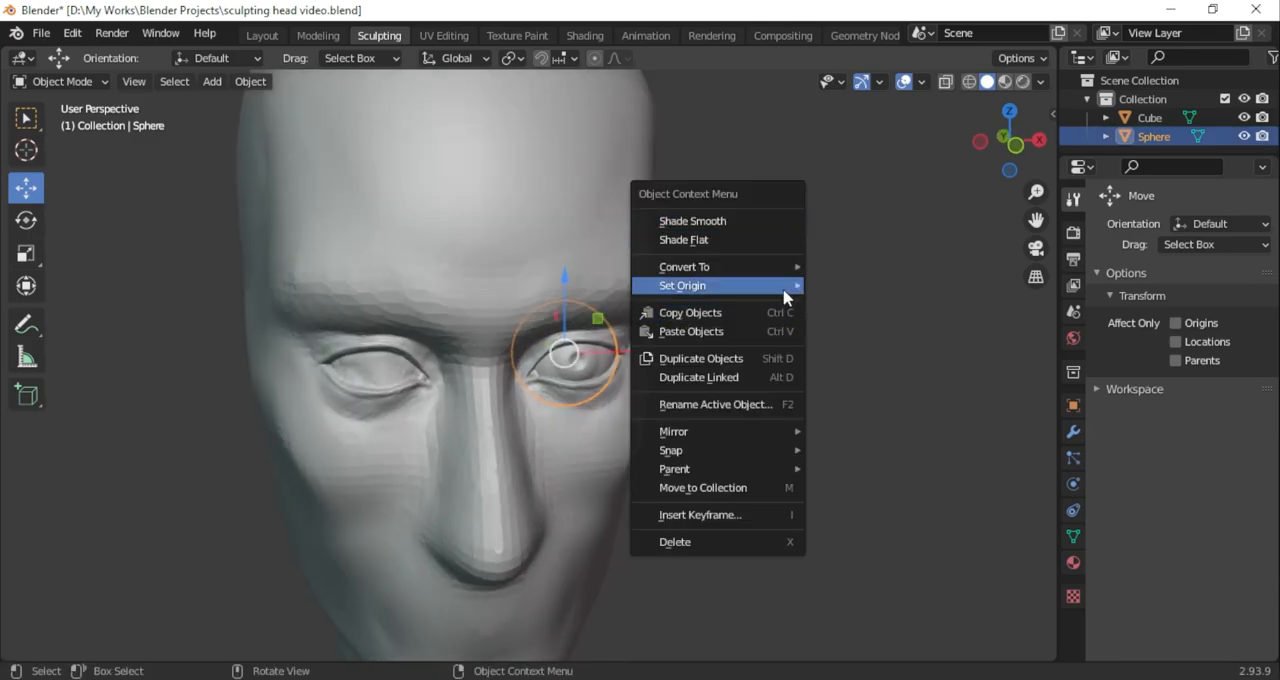
mouse_move(700, 283)
left_click(880, 303)
Add a Mirror modifier on the X axis to the eyeball sphere
left_click(1073, 431)
left_click(1180, 229)
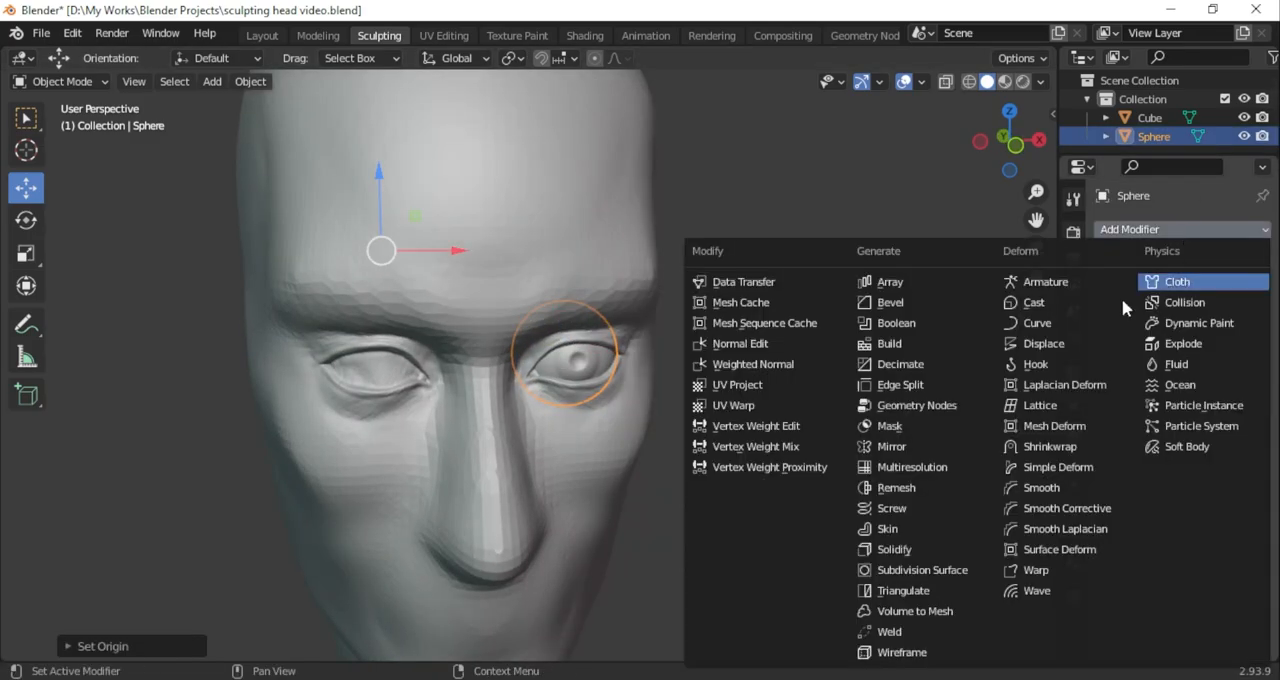
left_click(885, 366)
left_click(996, 136)
scroll(870, 306, "up", 1)
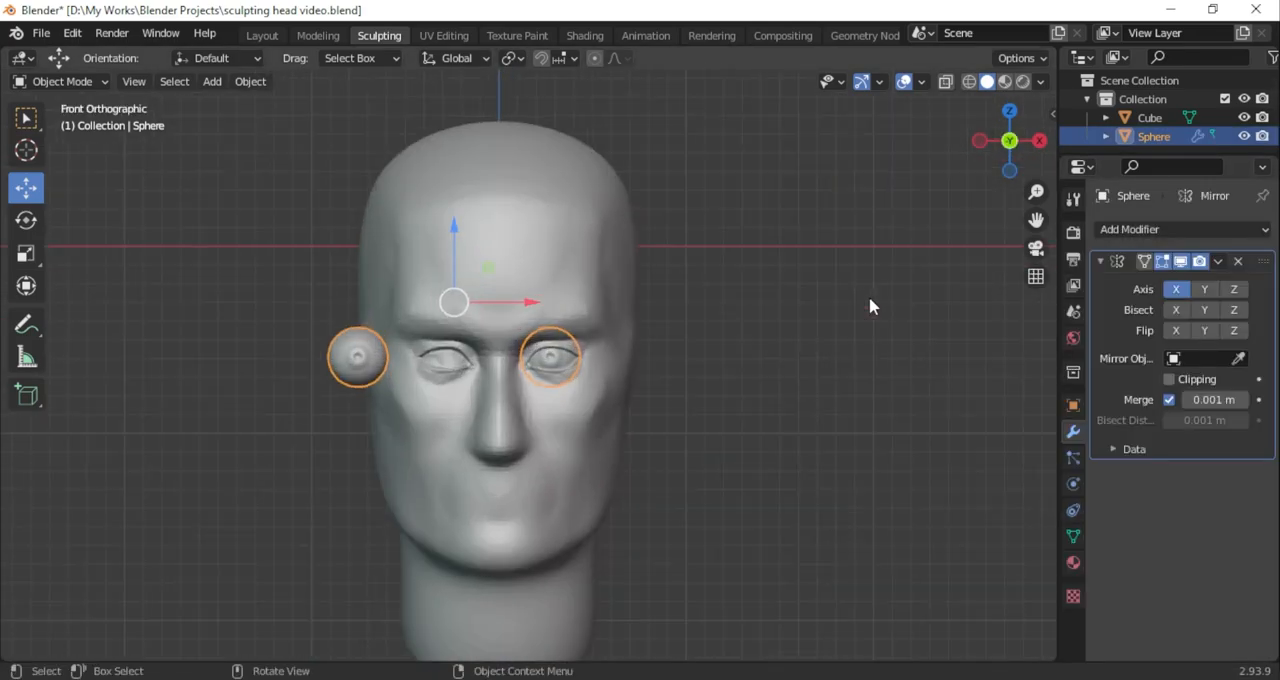
Try to correct the mirrored eyeball's position by setting its origin to the 3D cursor again
right_click(870, 306)
mouse_move(878, 303)
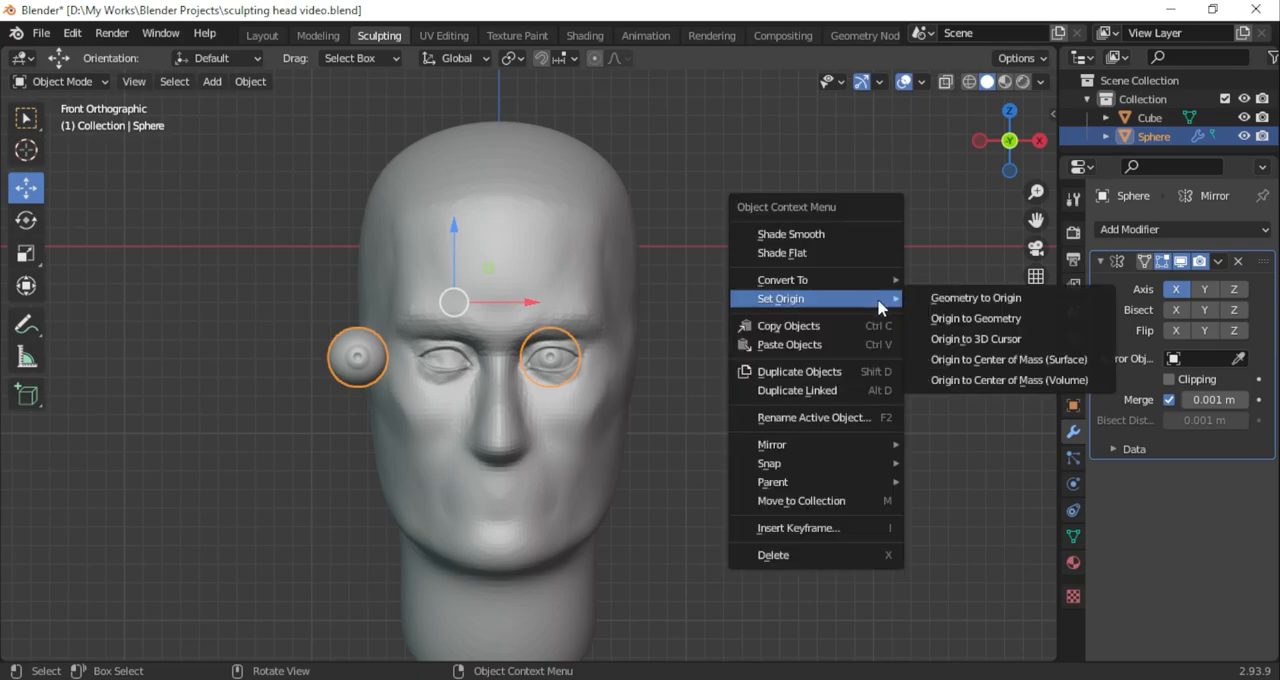
left_click(969, 347)
middle_click_drag(397, 217, 560, 250)
middle_click_drag(640, 230, 560, 260)
In the Layout workspace, snap the 3D cursor to the world origin and set the eyeball's origin to the 3D cursor
left_click(262, 36)
middle_click_drag(740, 310, 448, 118)
key("shift+s")
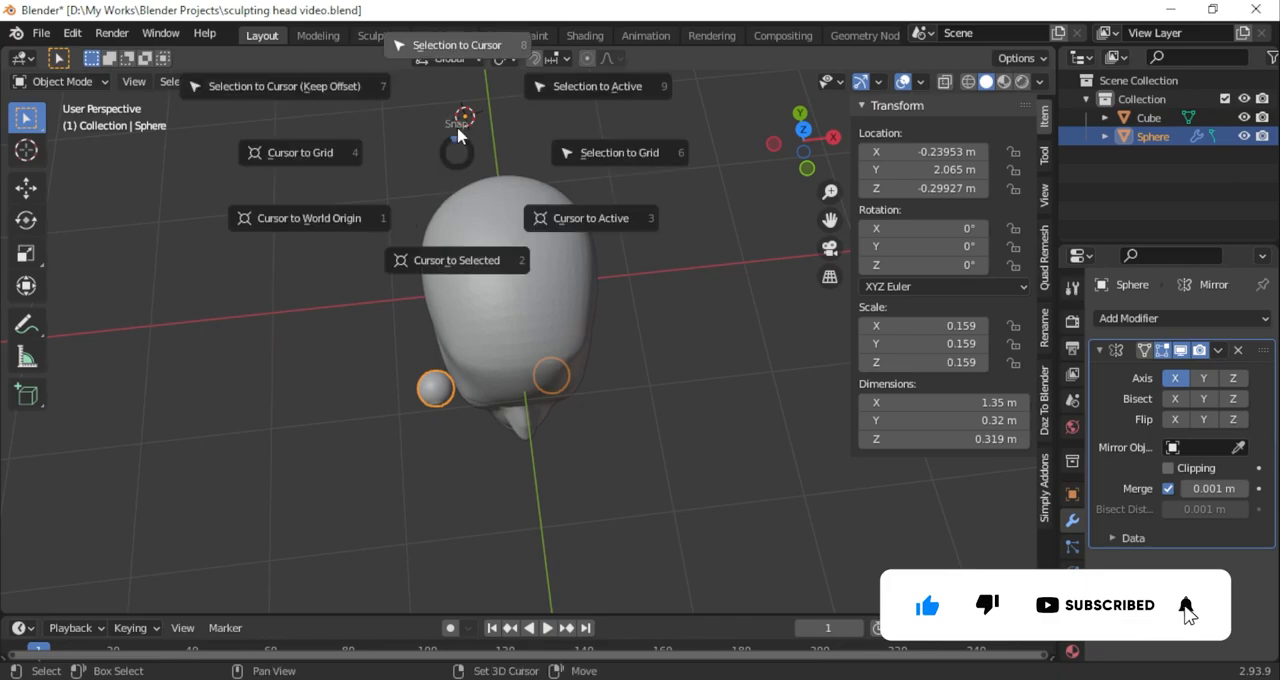
left_click(447, 249)
right_click(451, 394)
mouse_move(451, 392)
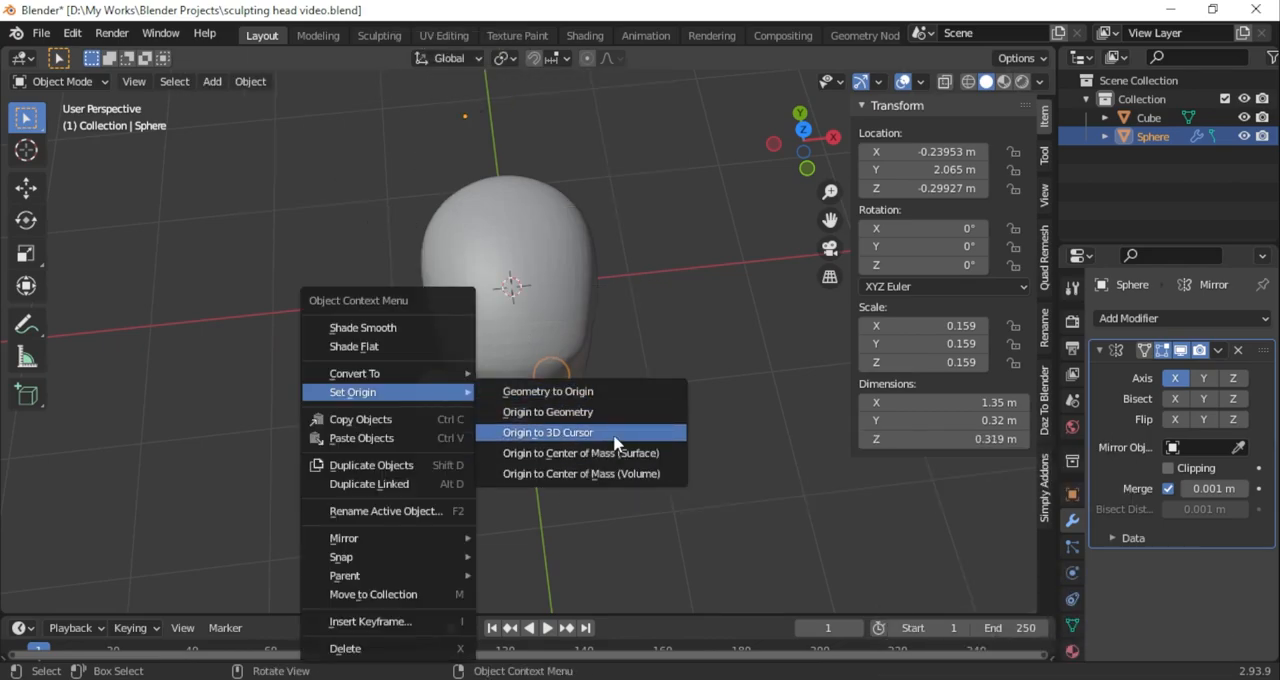
left_click(594, 434)
middle_click_drag(594, 434, 593, 216)
Return to the Sculpting workspace, choose the Clay Strips brush and set its radius to 43 px
left_click(380, 36)
middle_click_drag(631, 323, 750, 390)
scroll(705, 463, "up", 8)
middle_click_drag(623, 394, 631, 361)
left_click(26, 213)
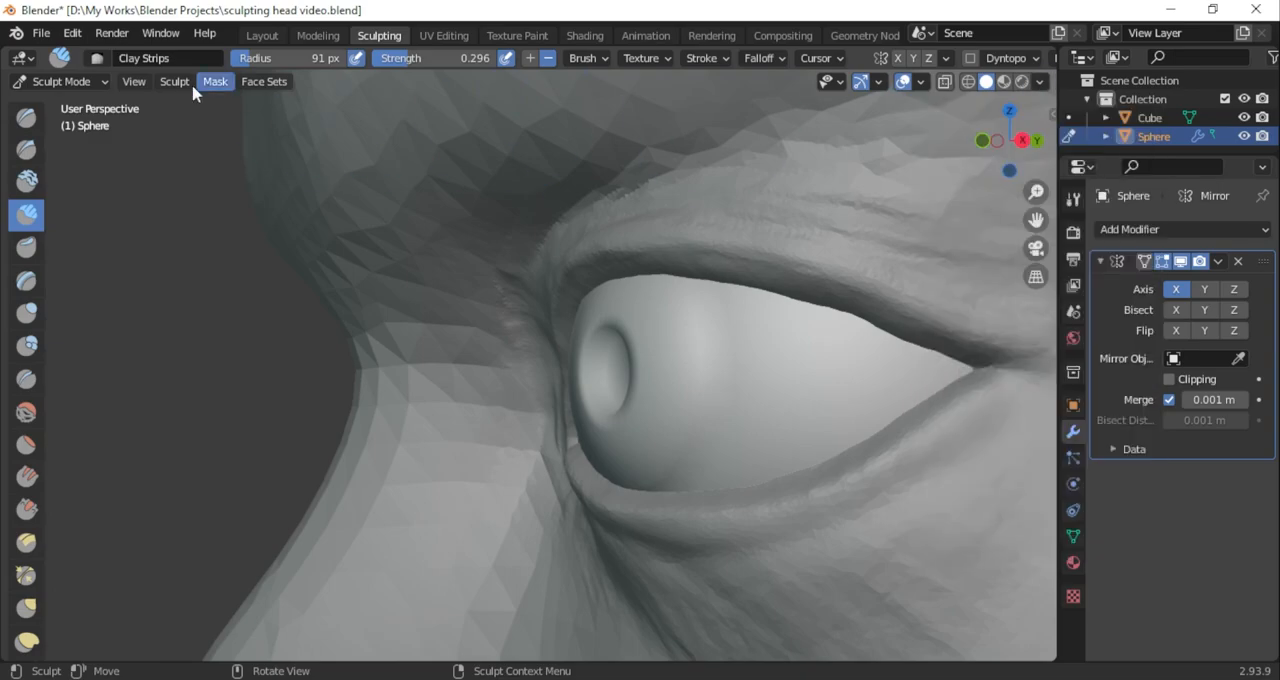
left_click_drag(851, 313, 845, 332)
middle_click_drag(845, 332, 746, 341)
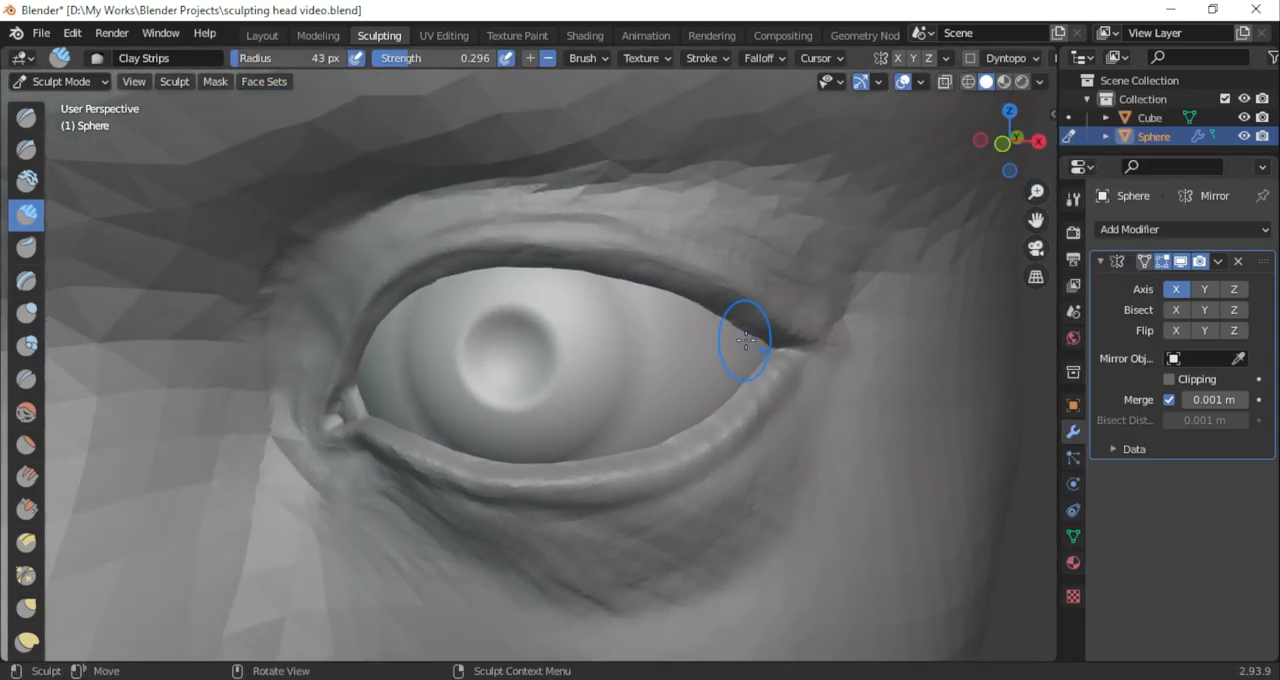
Switch sculpting from the eyeball to the head mesh and adjust the outer part of the upper eyelid with the Grab brush
left_click_drag(1008, 140, 914, 205)
key("g")
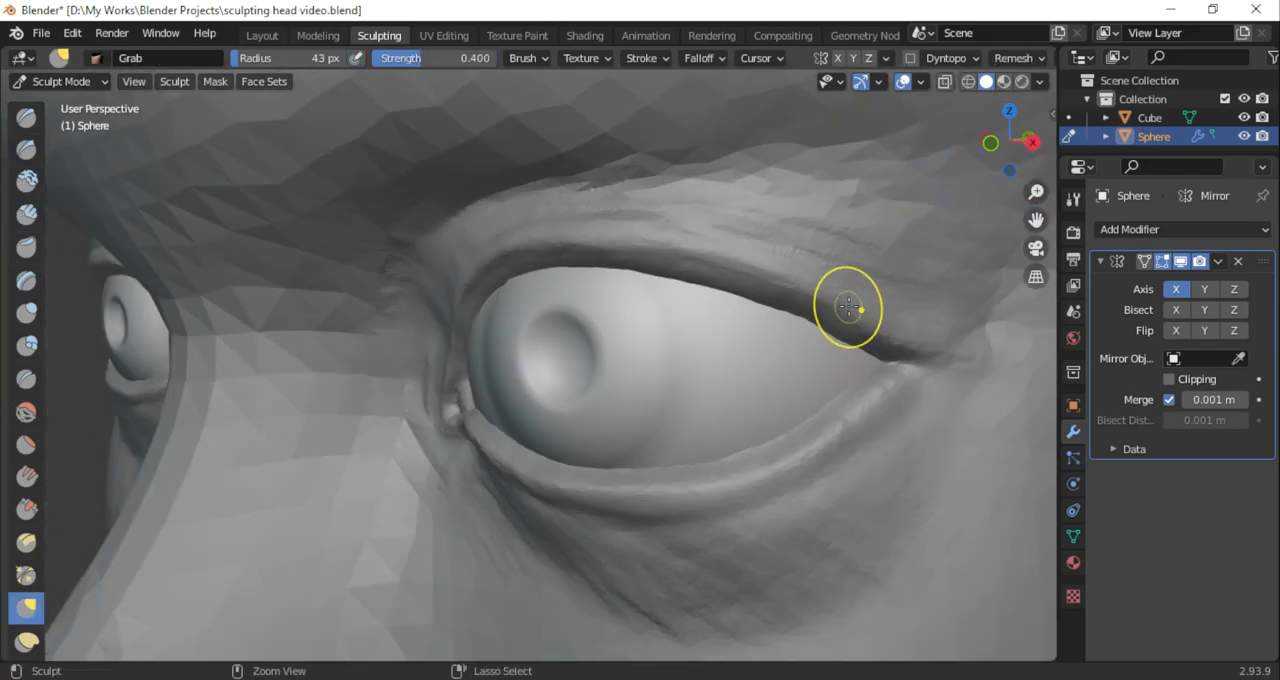
key("ctrl+Tab")
left_click(914, 214)
left_click(60, 81)
left_click(65, 145)
left_click_drag(798, 322, 785, 309)
mouse_move(1011, 177)
left_mouse_down()
mouse_move(963, 181)
mouse_move(1070, 207)
mouse_move(1162, 154)
mouse_move(1157, 170)
left_mouse_up()
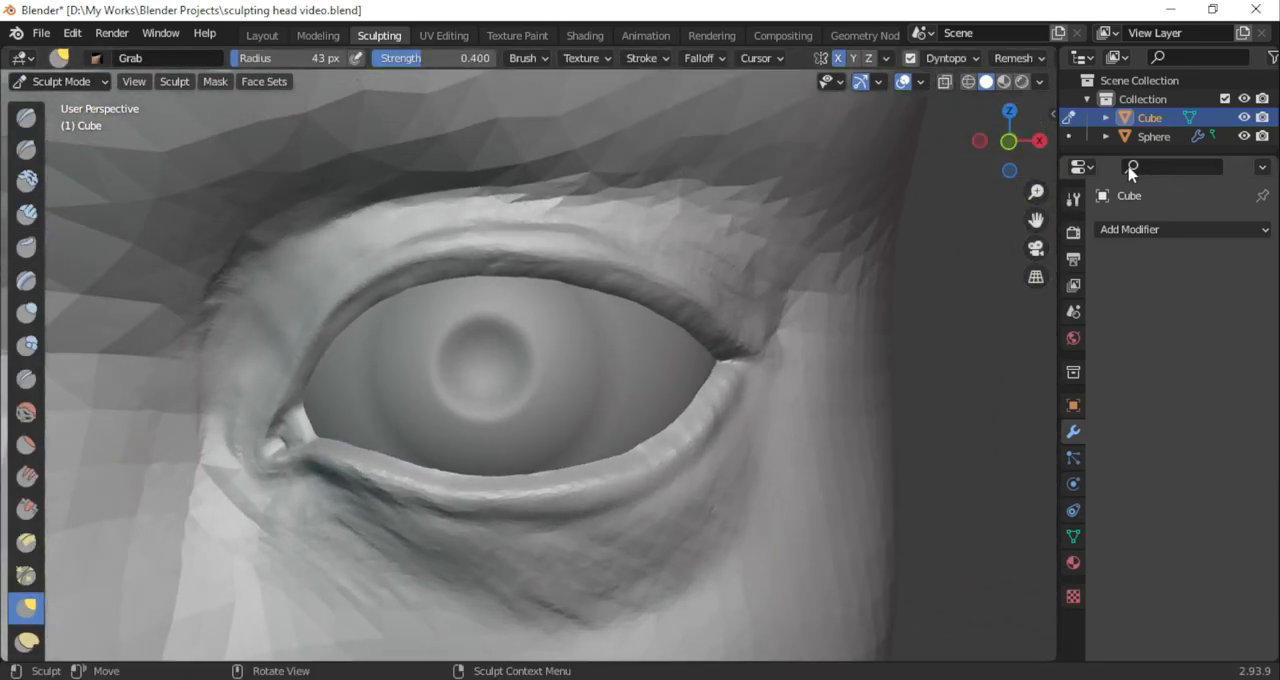
Refine the edge of the upper eyelid with the Draw Sharp brush
scroll(560, 239, "up", 2)
left_click(26, 148)
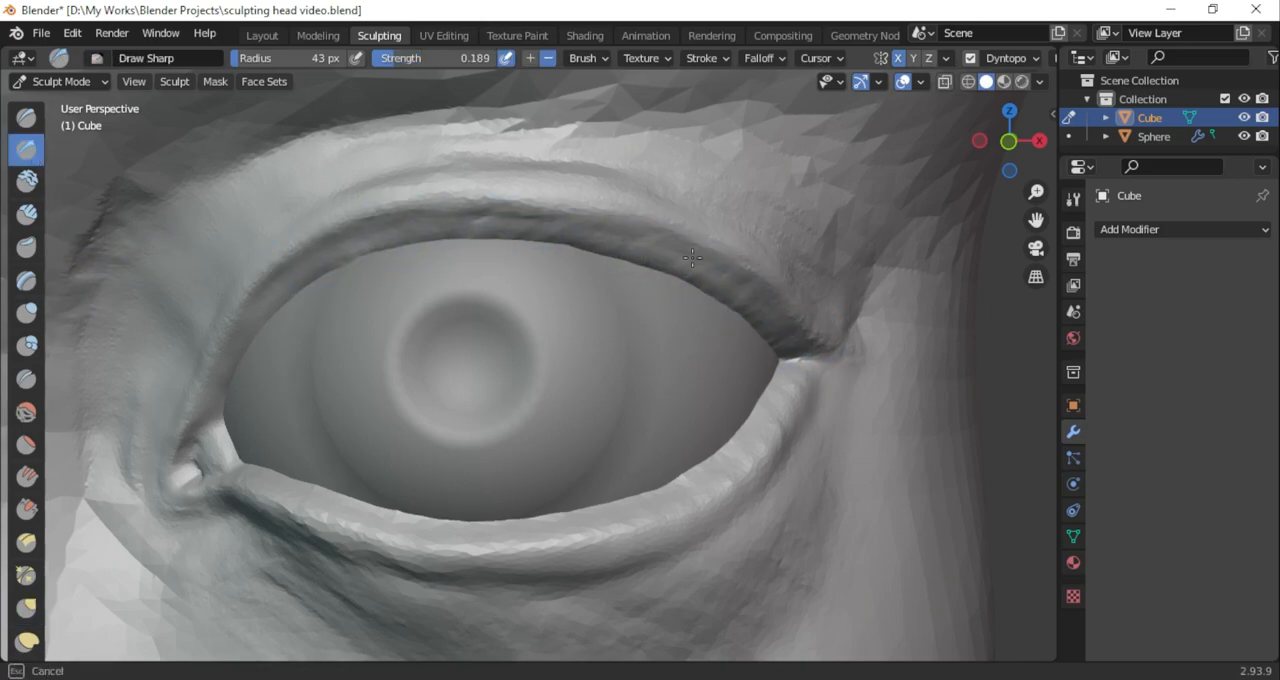
left_click_drag(1009, 138, 965, 142)
scroll(703, 262, "down", 11)
scroll(703, 262, "up", 8)
Edit the Dyntopo detail size and carve a subtractive Clay Strips groove between the nose bridge and the inner eye corner
left_click(1008, 58)
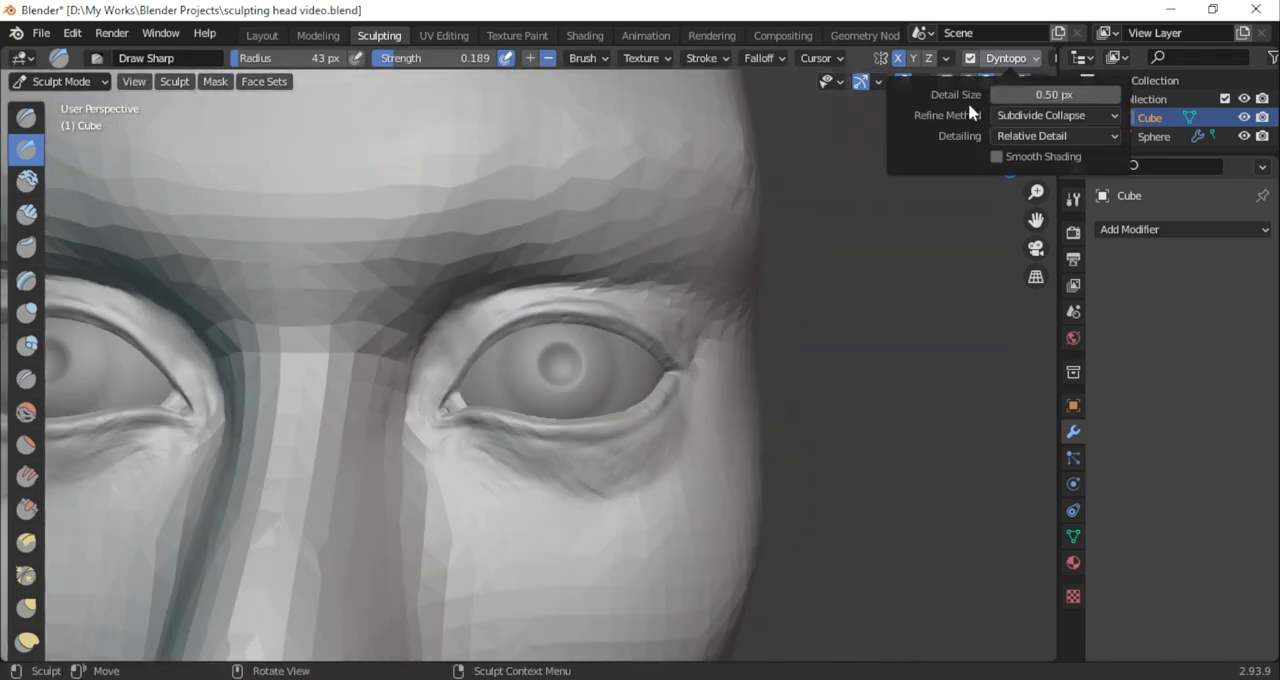
left_click(26, 509)
left_click_drag(1008, 140, 955, 143)
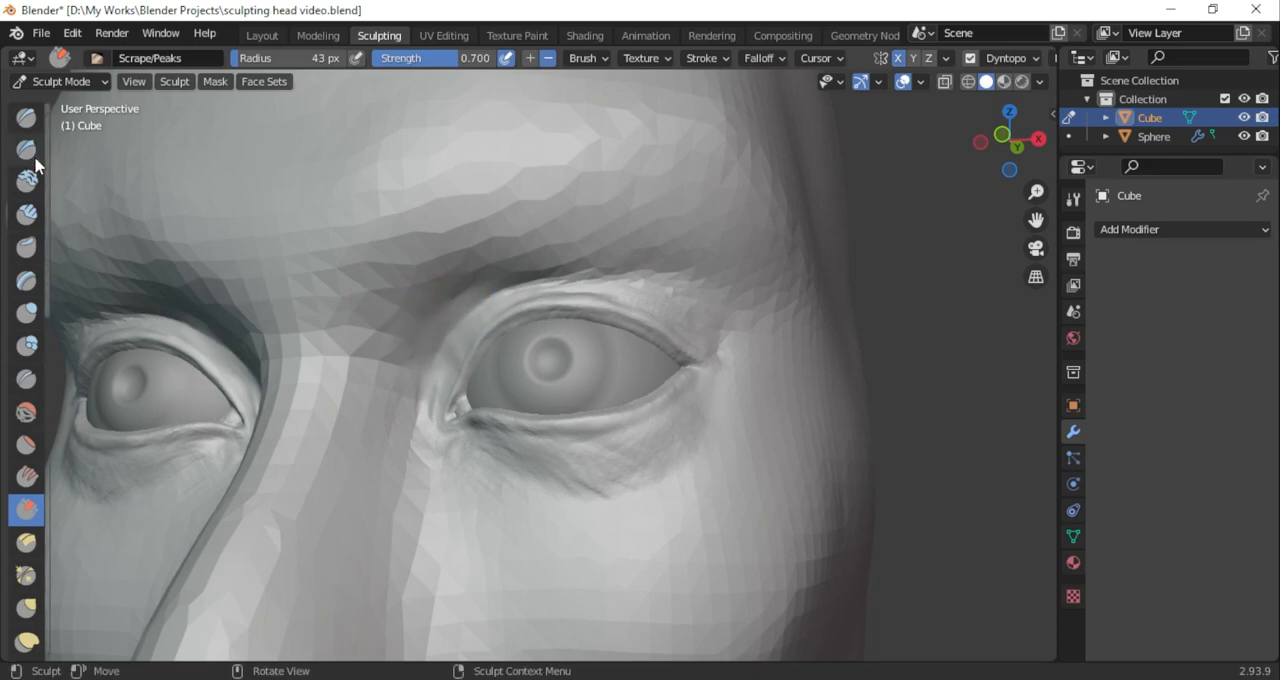
left_click(26, 213)
left_click(1010, 58)
left_click(1022, 95)
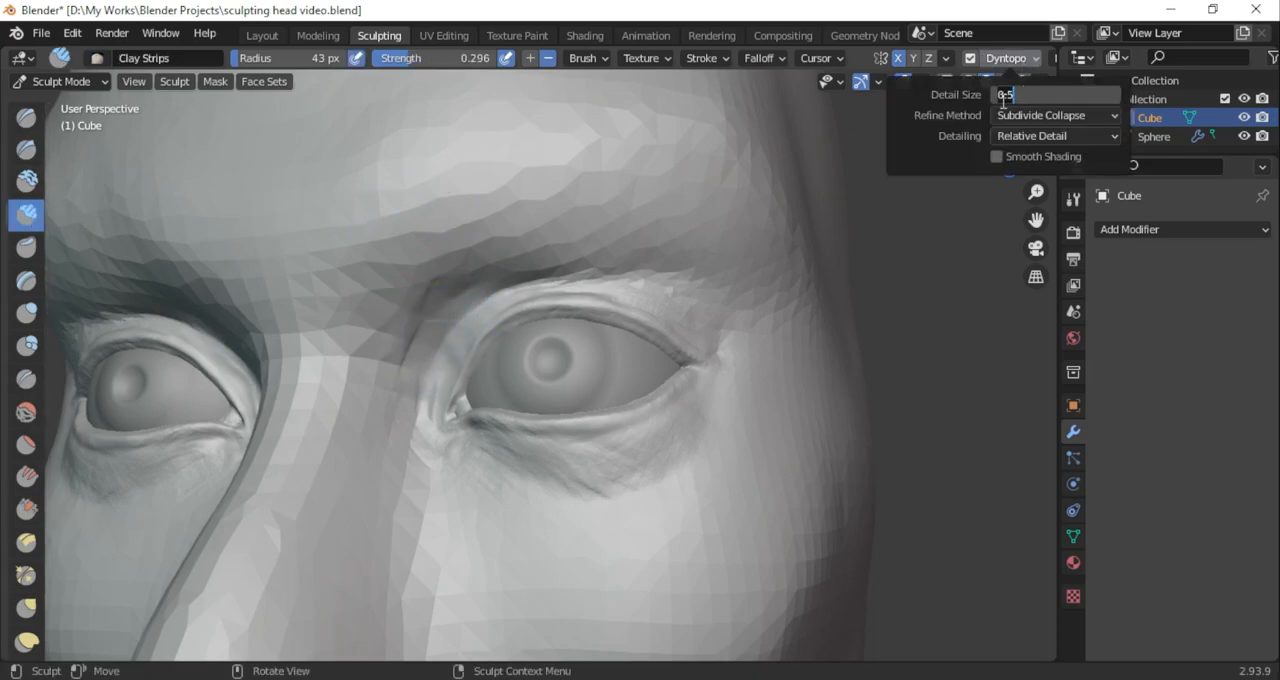
key("Return")
left_click_drag(420, 372, 420, 372)
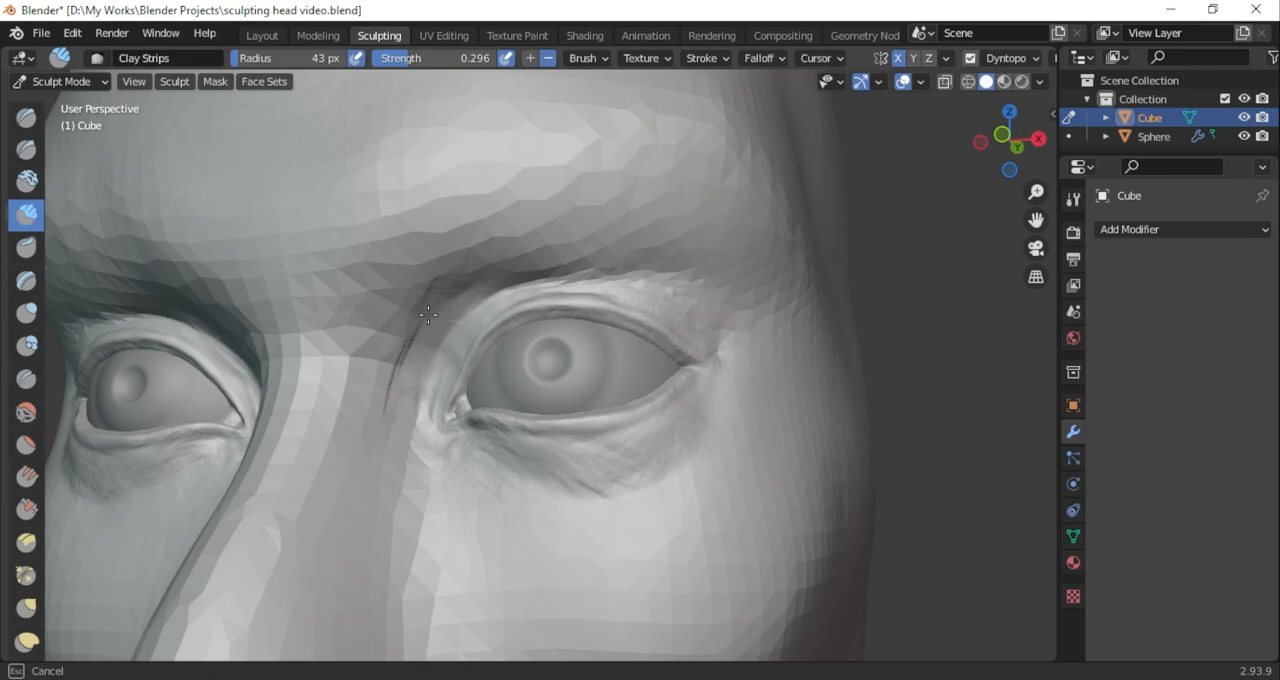
left_click_drag(428, 315, 428, 315)
Try another Dyntopo detail size with a Clay Strips stroke beside the nose bridge, and undo the stroke
left_click(1006, 58)
key("Return")
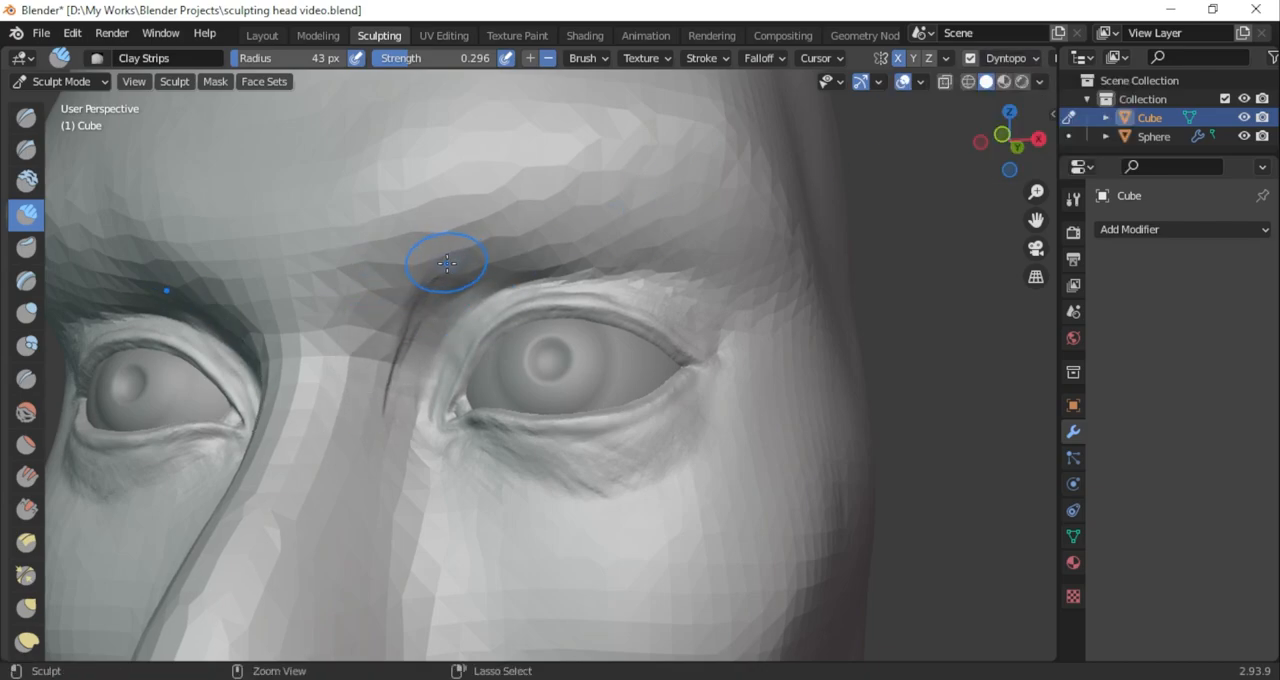
left_click(1021, 60)
mouse_move(420, 298)
left_mouse_down()
mouse_move(354, 436)
mouse_move(363, 366)
mouse_move(341, 418)
left_mouse_up()
key("ctrl+z")
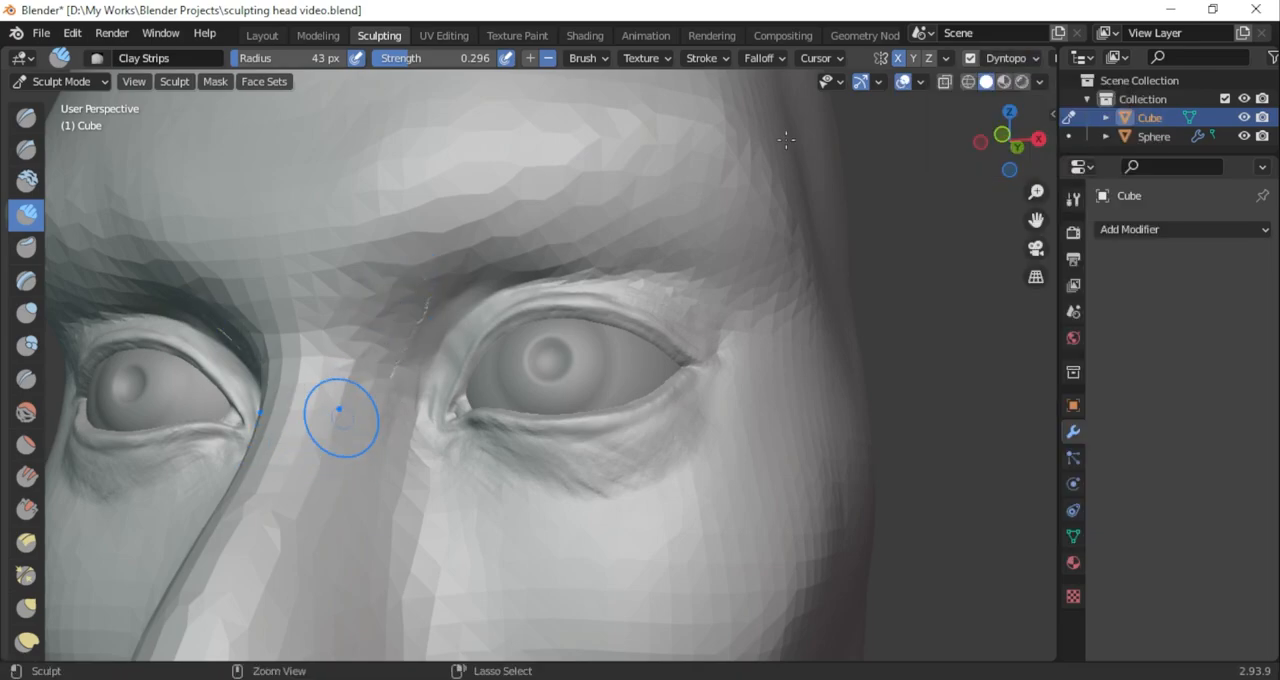
Readjust the Dyntopo detail size and deepen the hollow from the nose bridge up under the inner brow with subtractive Clay Strips strokes
left_click(1021, 60)
key("Return")
left_click_drag(430, 292, 393, 409)
middle_click_drag(403, 309, 580, 363)
scroll(580, 363, "down", 3)
scroll(580, 363, "up", 5)
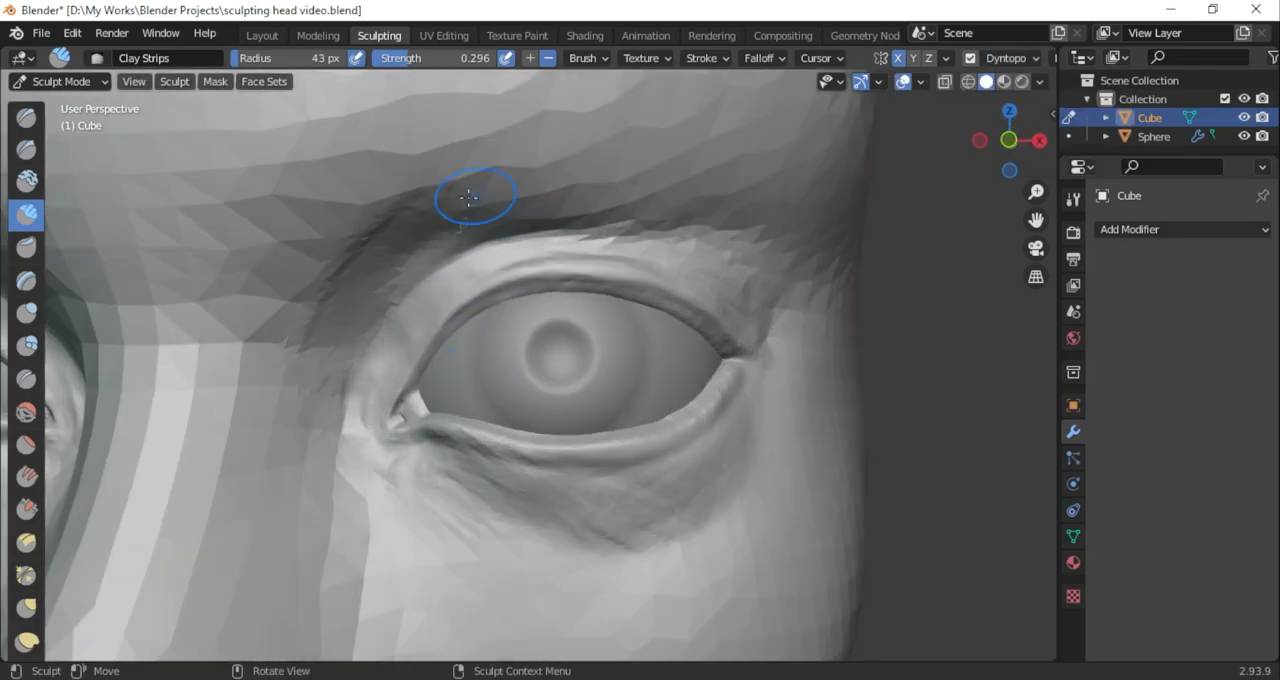
left_click_drag(306, 371, 390, 252)
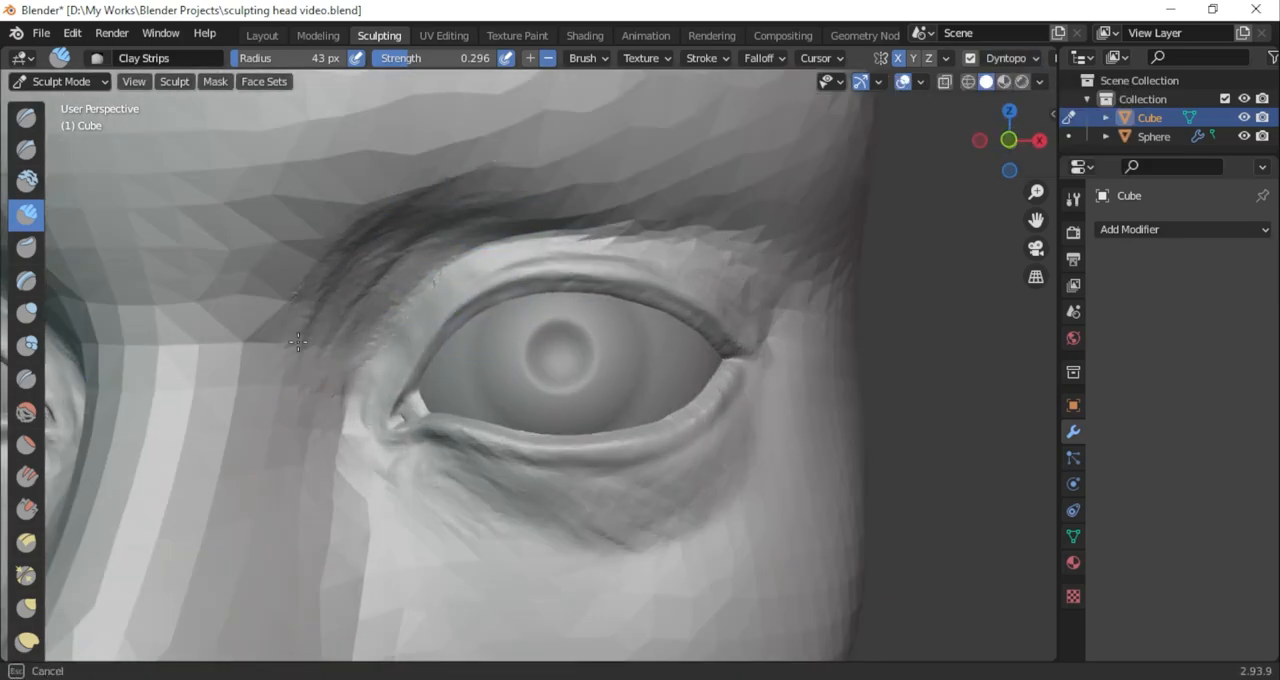
left_click_drag(370, 309, 350, 321)
Lower the Clay Strips strength to 0.156 and lightly shape the brow ridge above both eyes
scroll(517, 257, "down", 6)
middle_click_drag(517, 257, 556, 253)
left_click_drag(472, 236, 411, 288)
key("ctrl+z")
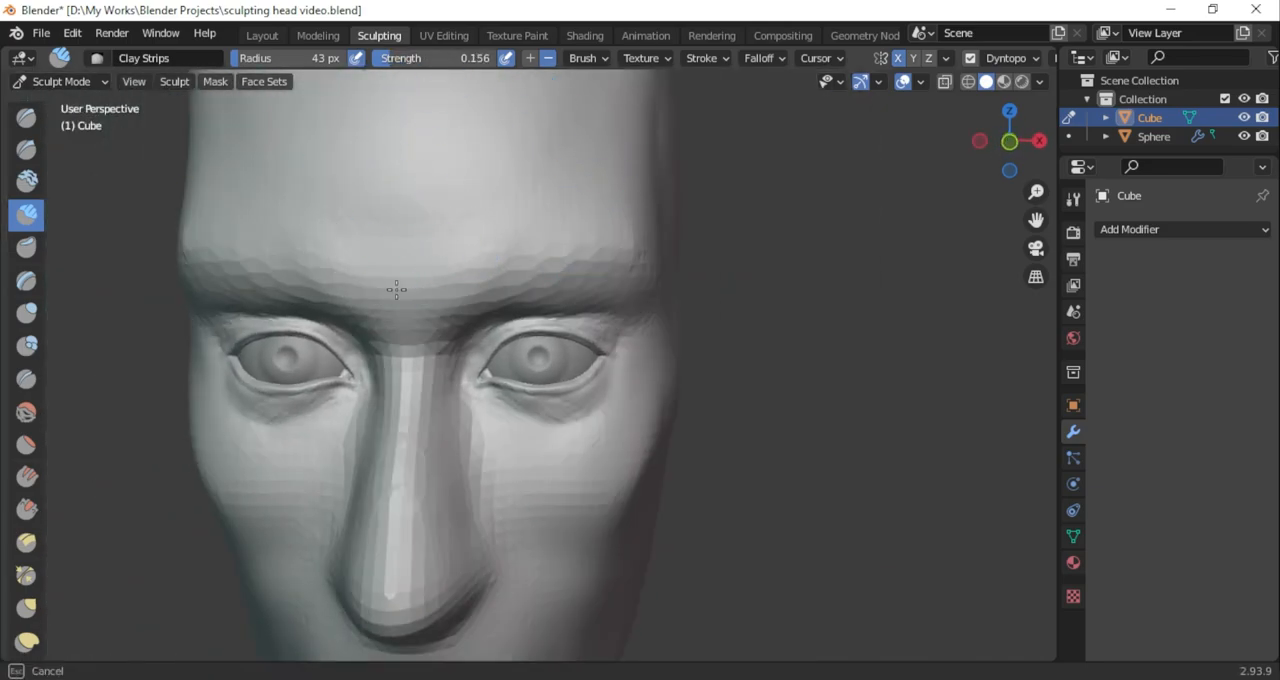
middle_click_drag(624, 236, 720, 262)
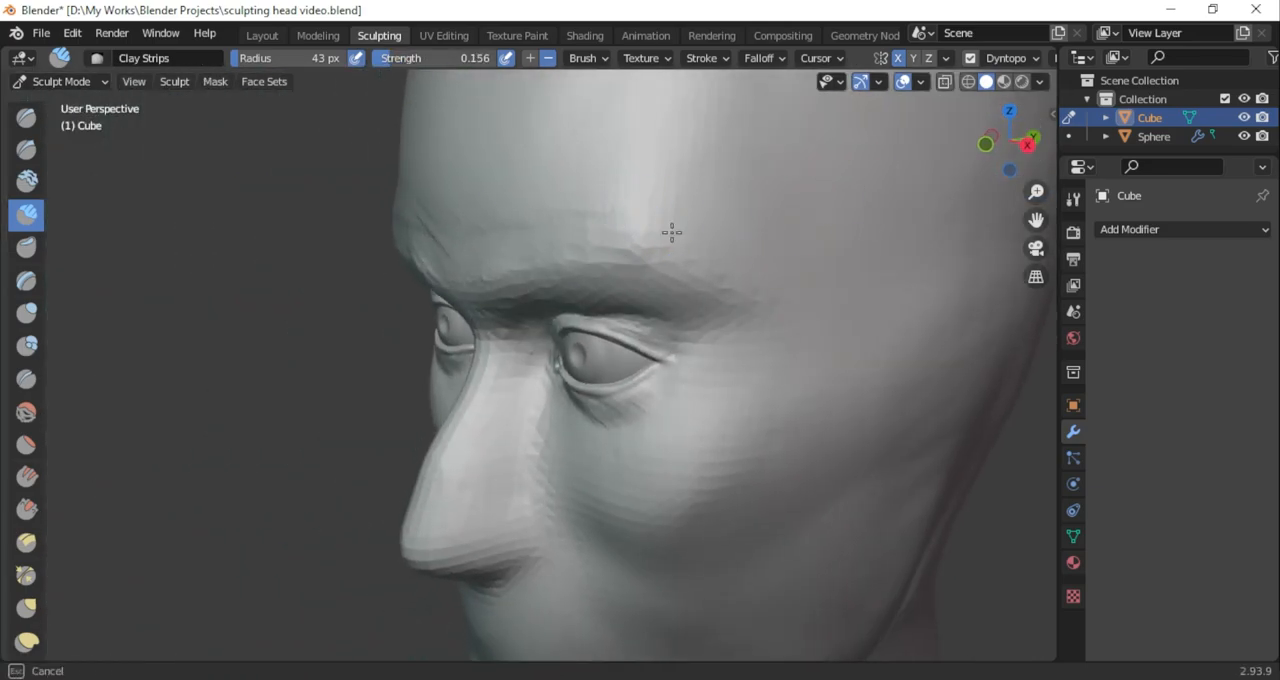
Set Clay Strips to add volume and build up the area between the brows and along the nose bridge
left_click(985, 144)
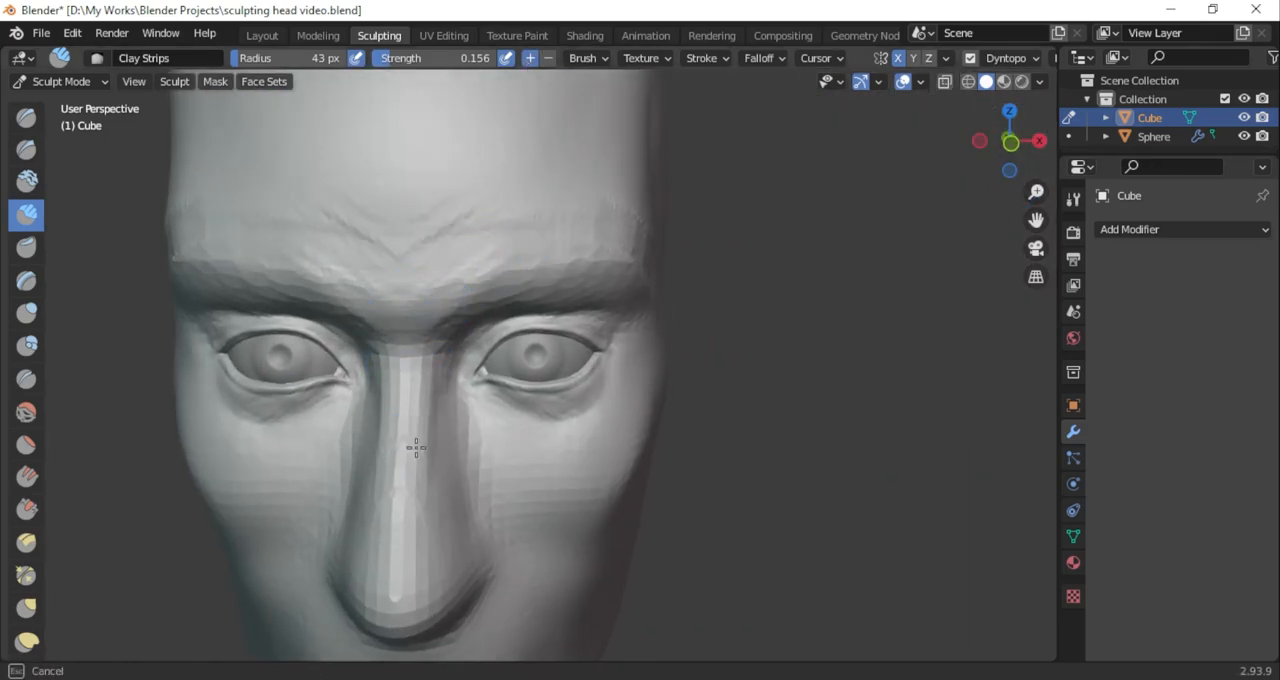
left_click_drag(1021, 152, 986, 184)
mouse_move(1036, 220)
left_mouse_down()
mouse_move(1032, 158)
mouse_move(1168, 316)
left_mouse_up()
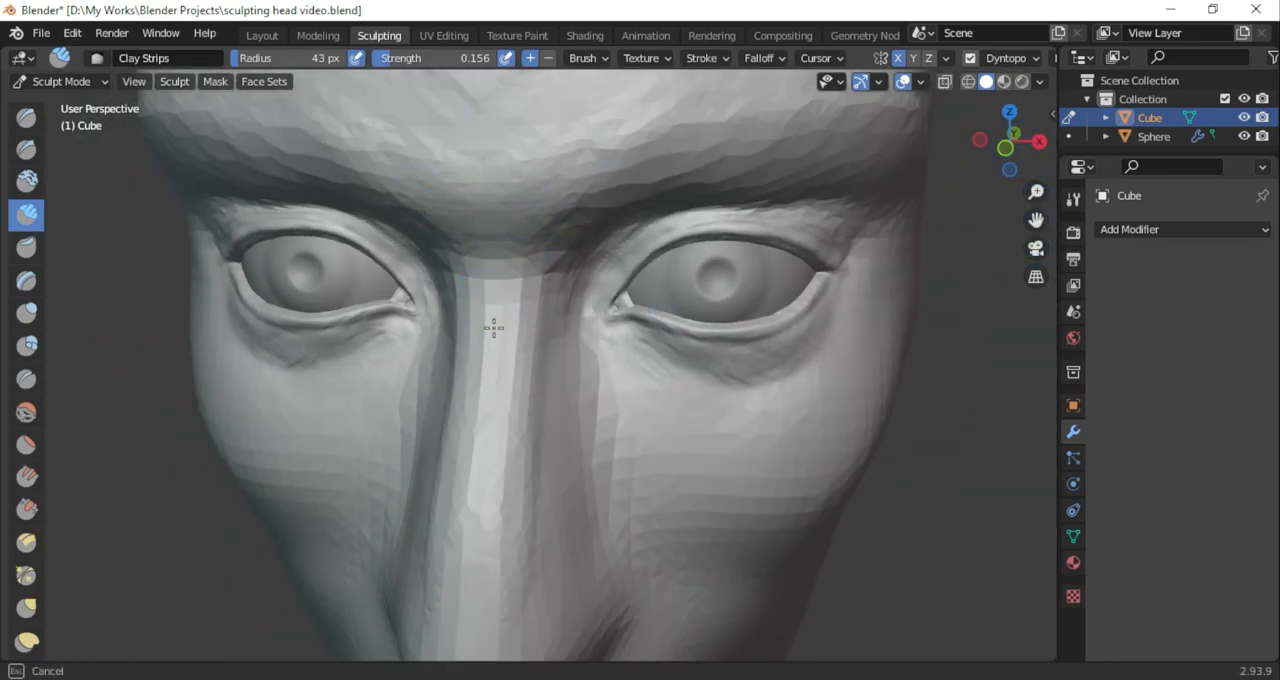
Define the top of the nose bridge between the eyes with Draw Sharp strokes
left_click(26, 149)
left_click_drag(470, 270, 520, 270)
mouse_move(1018, 150)
left_mouse_down()
mouse_move(960, 138)
mouse_move(1035, 150)
mouse_move(1016, 148)
left_mouse_up()
left_click_drag(508, 275, 512, 305)
mouse_move(1016, 148)
left_mouse_down()
mouse_move(837, 169)
mouse_move(1002, 150)
left_mouse_up()
Enlarge the Draw Sharp brush radius to 80 px and even out the lower forehead between the brows
left_click_drag(1036, 220, 862, 258)
scroll(832, 260, "down", 4)
scroll(808, 285, "up", 2)
mouse_move(702, 314)
middle_mouse_down()
mouse_move(731, 320)
mouse_move(745, 389)
middle_mouse_up()
right_click(414, 254)
left_click_drag(414, 254, 428, 255)
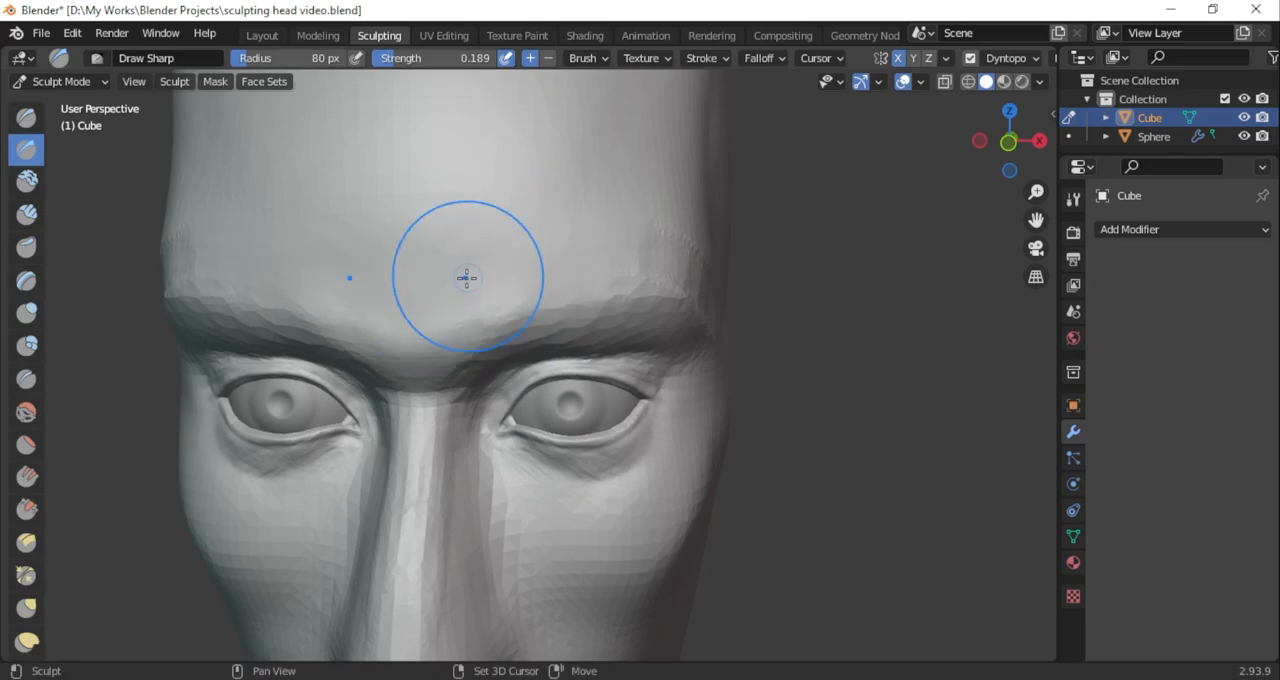
Choose the Clay Strips brush for shaping the forehead above the brows
left_click_drag(1006, 140, 801, 261)
left_click_drag(1044, 146, 940, 371)
left_click(27, 214)
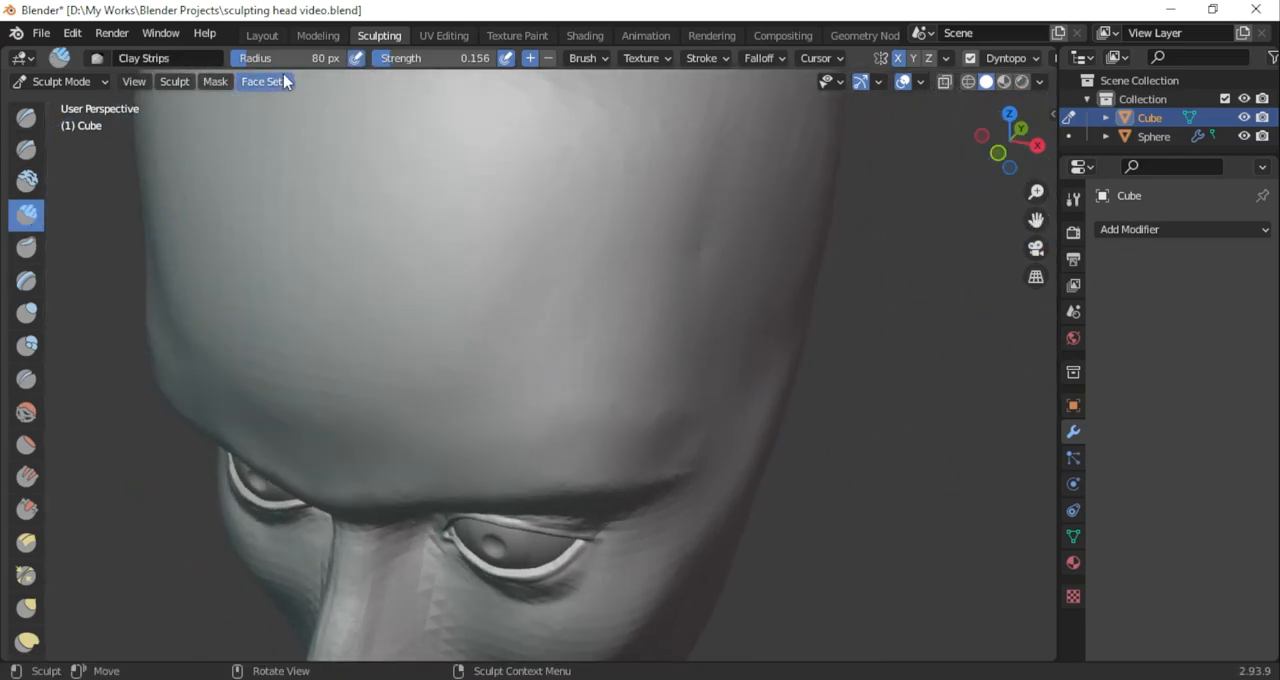
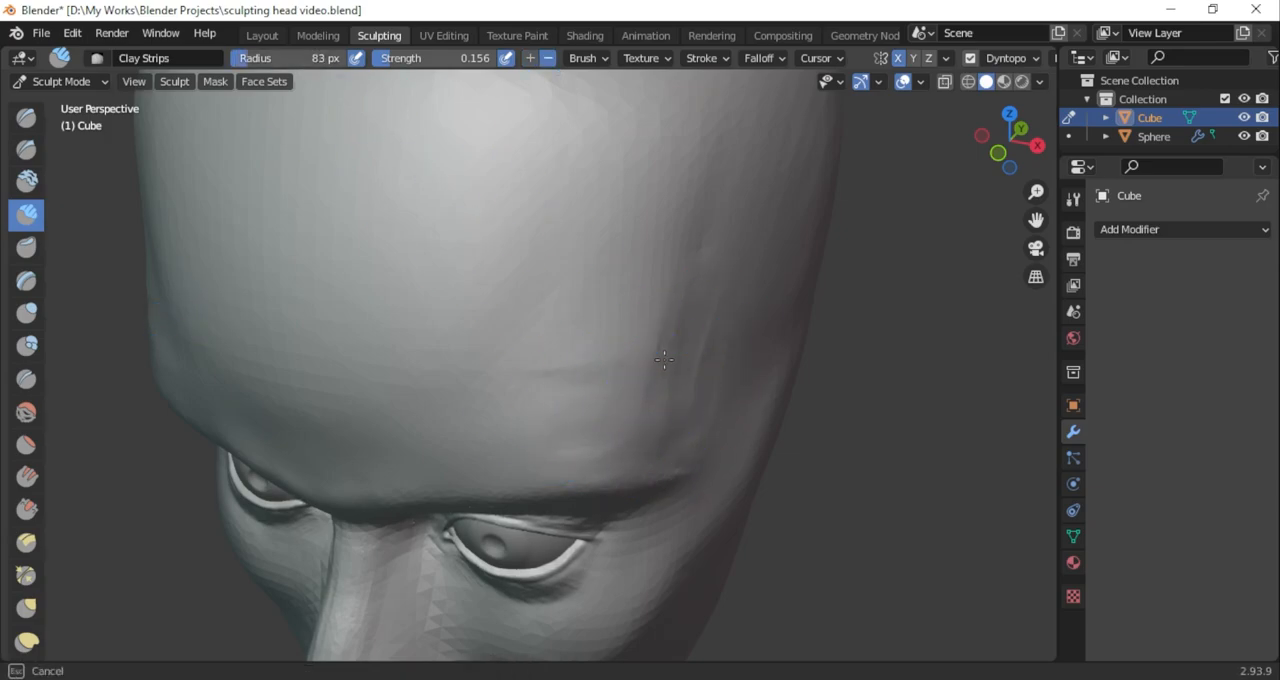
Carve down the temples and the sides of the forehead with the 83 px Clay Strips brush in subtract mode
middle_click_drag(617, 375, 671, 397)
scroll(671, 397, "up", 3)
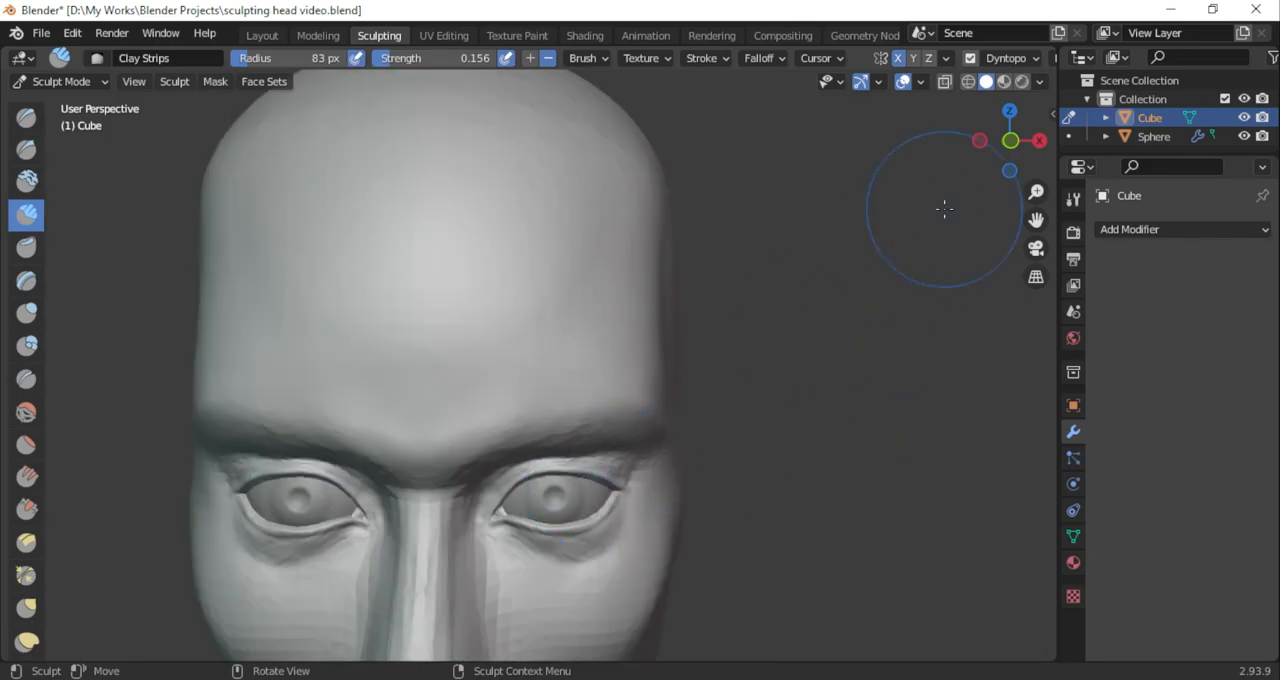
middle_click_drag(796, 352, 575, 122)
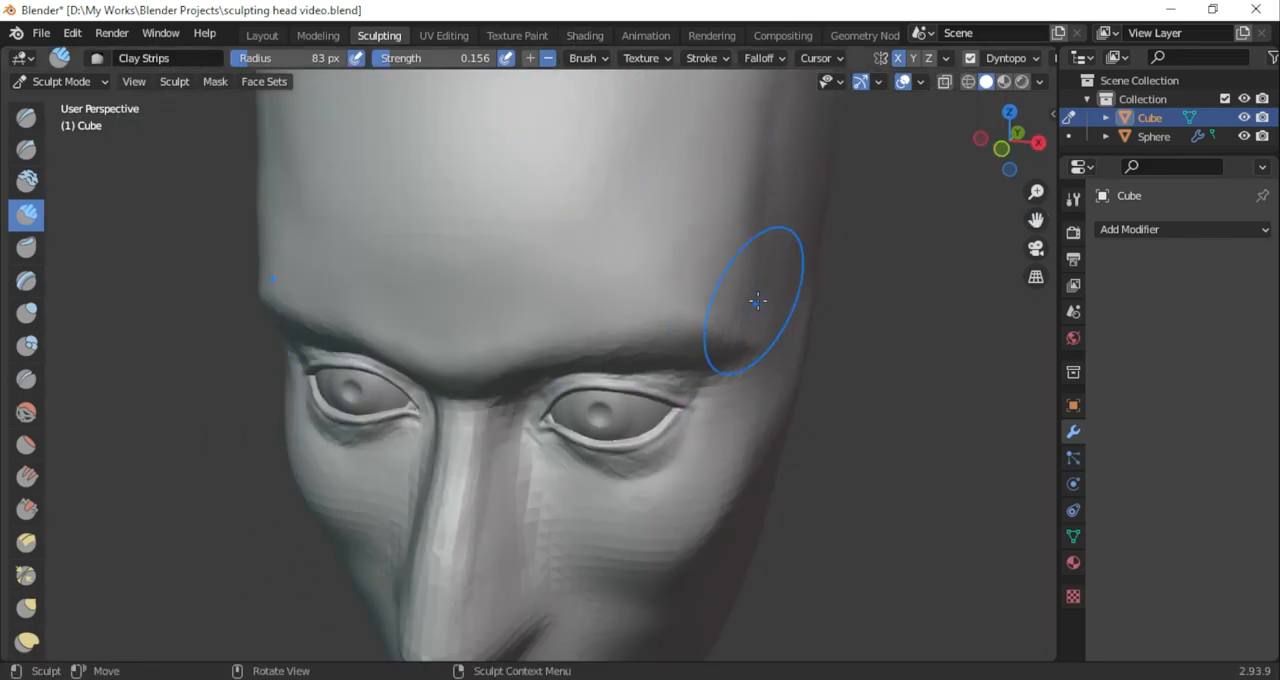
left_click(1001, 149)
scroll(791, 363, "down", 4)
middle_click_drag(750, 383, 700, 409)
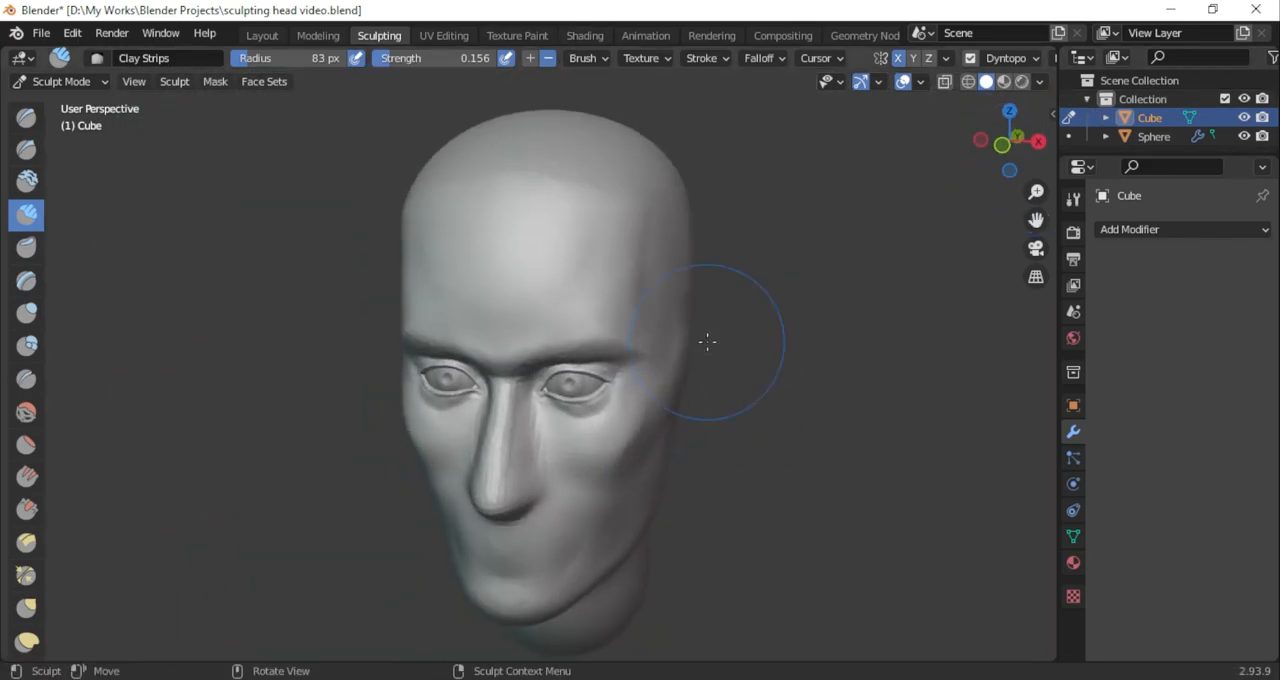
scroll(760, 402, "up", 4)
middle_click_drag(825, 395, 711, 357)
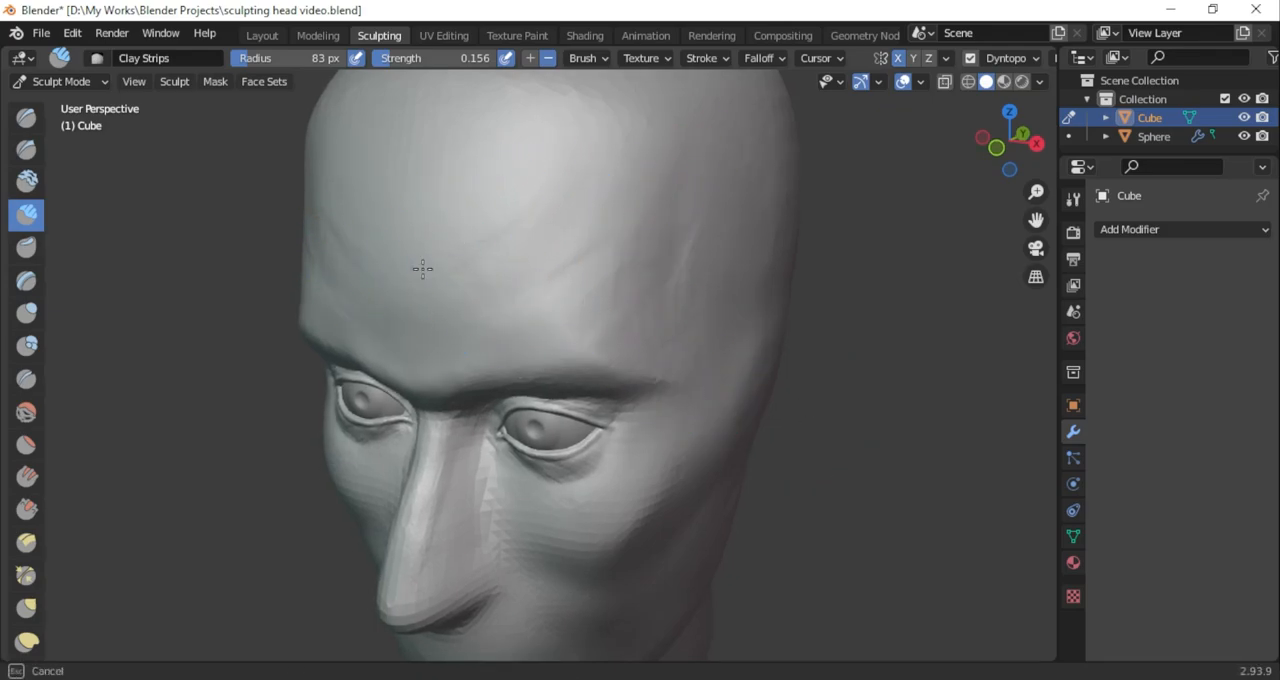
Enlarge the Draw Sharp brush radius to 222 px and even out the forehead toward the temple
mouse_move(1031, 160)
left_mouse_down()
mouse_move(1080, 171)
mouse_move(1013, 190)
mouse_move(1034, 170)
left_mouse_up()
left_click(26, 149)
left_click_drag(295, 60, 320, 61)
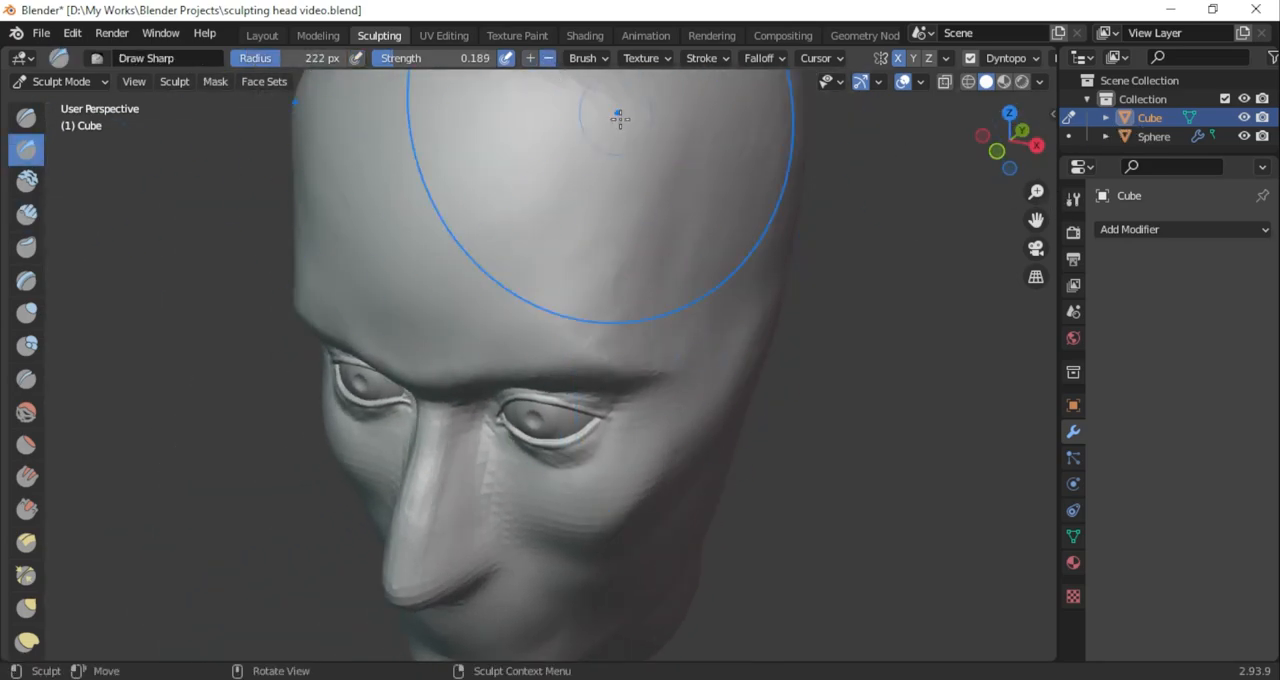
mouse_move(732, 355)
left_mouse_down("ctrl")
mouse_move(688, 275)
mouse_move(710, 250)
mouse_move(695, 195)
left_mouse_up("ctrl")
Deepen the temple beside the forehead with Clay Strips, reducing the brush radius to 83 px
mouse_move(1028, 167)
left_mouse_down()
mouse_move(829, 246)
mouse_move(657, 397)
mouse_move(451, 406)
mouse_move(566, 314)
mouse_move(560, 352)
left_mouse_up()
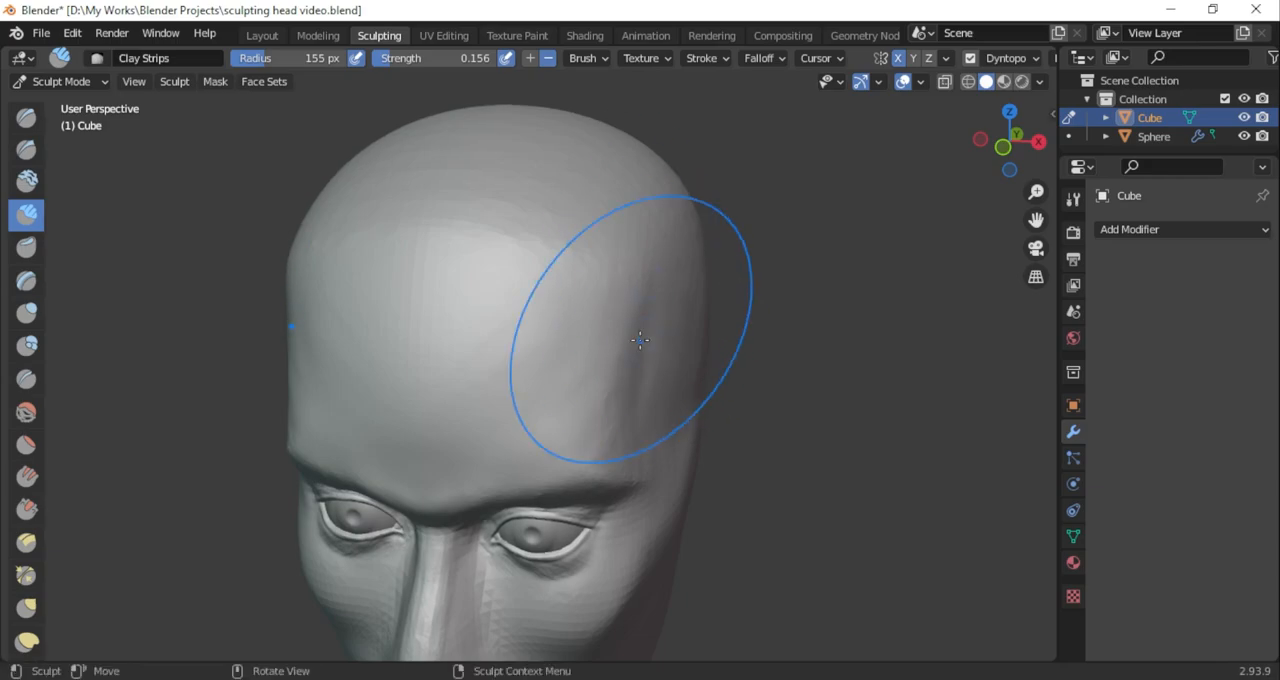
mouse_move(1025, 172)
left_mouse_down()
mouse_move(1052, 155)
mouse_move(1037, 160)
left_mouse_up()
key("f")
left_click(617, 253)
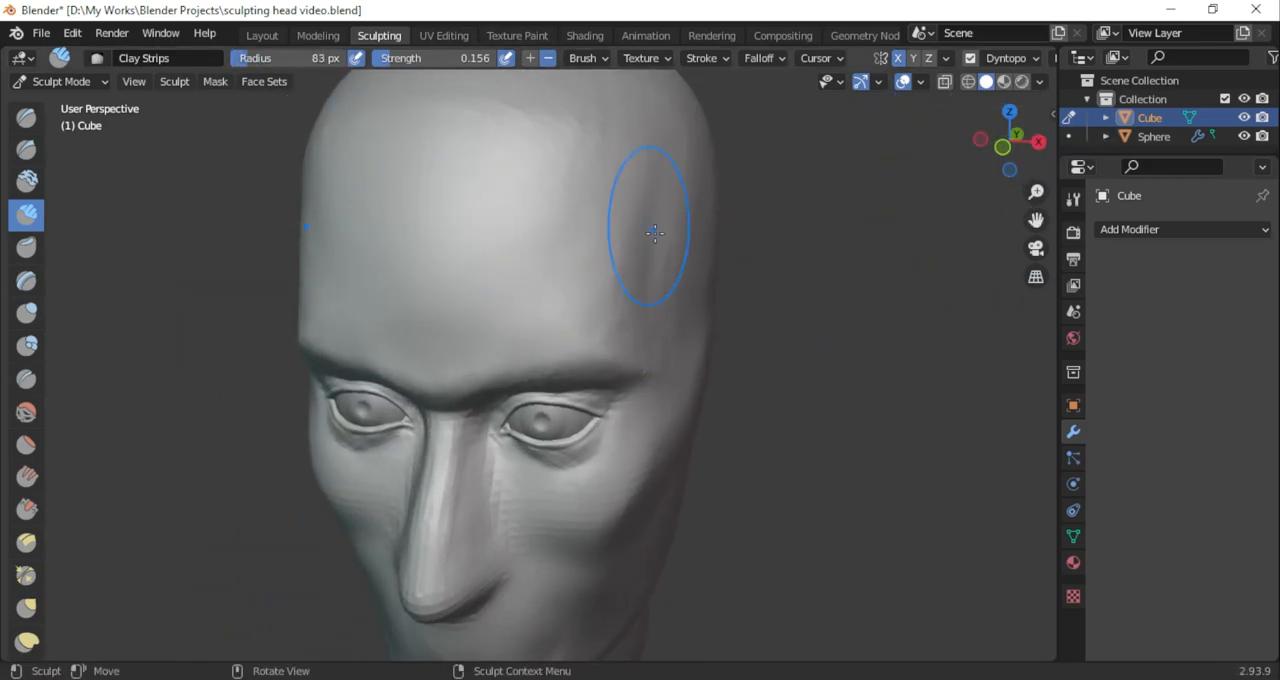
Blend the forehead into the temple with a 178 px Draw Sharp brush and check the head's profile
left_click(27, 150)
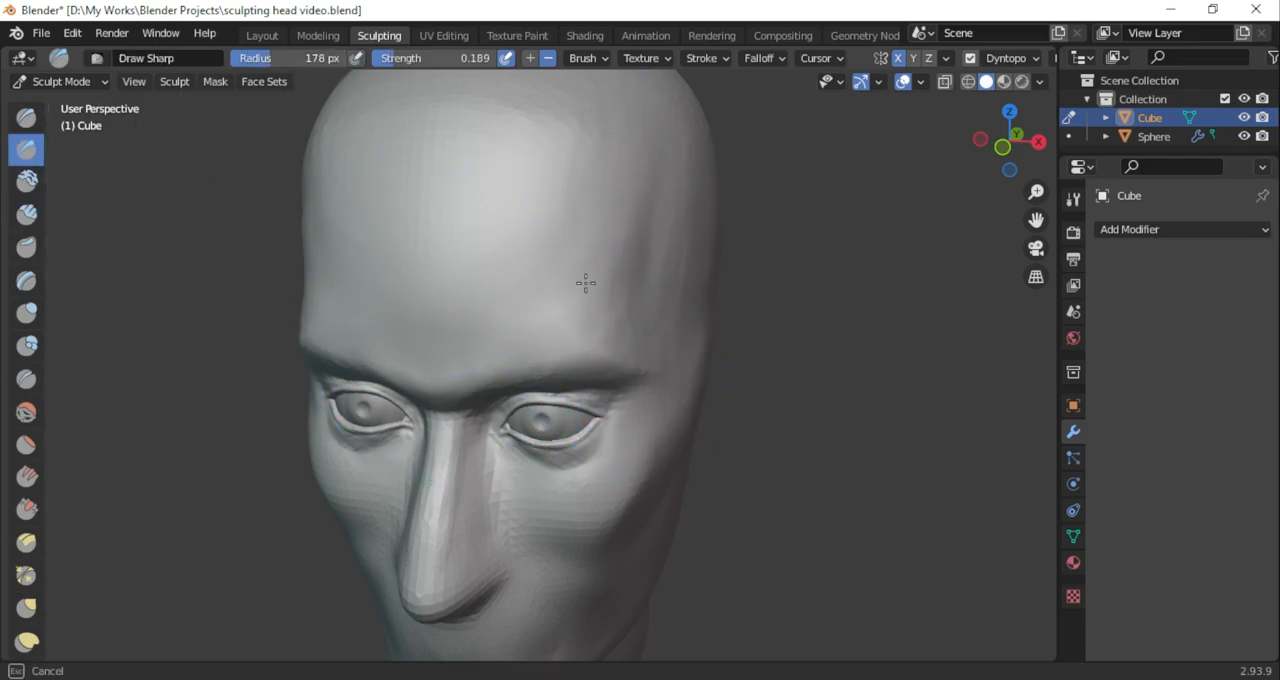
left_click_drag(638, 278, 606, 286)
left_click(1003, 147)
left_click_drag(1006, 150, 1032, 392)
scroll(857, 317, "down", 4)
middle_click_drag(705, 335, 440, 345)
left_click(1007, 143)
scroll(509, 183, "up", 4)
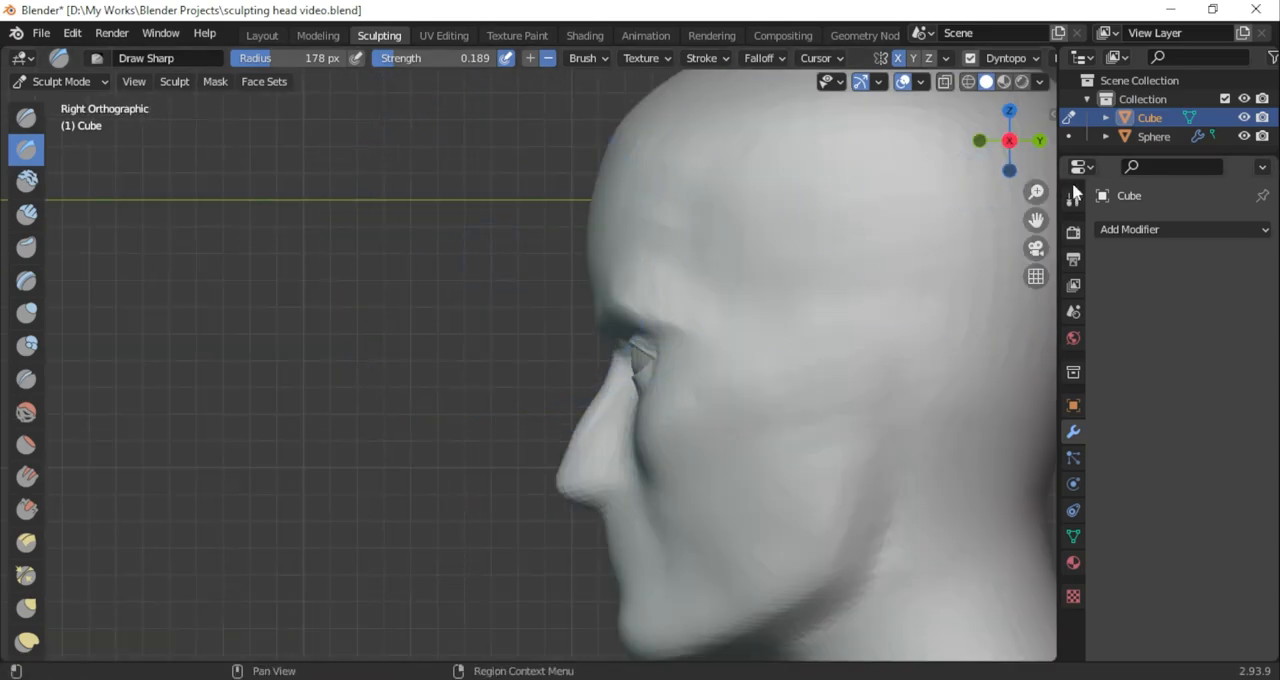
middle_click_drag(505, 398, 656, 413)
scroll(656, 413, "up", 4)
Flatten the bulges on the forehead above the brows using the Scrape/Peaks brush at 154 px
left_click_drag(1035, 219, 156, 216)
left_click(27, 509)
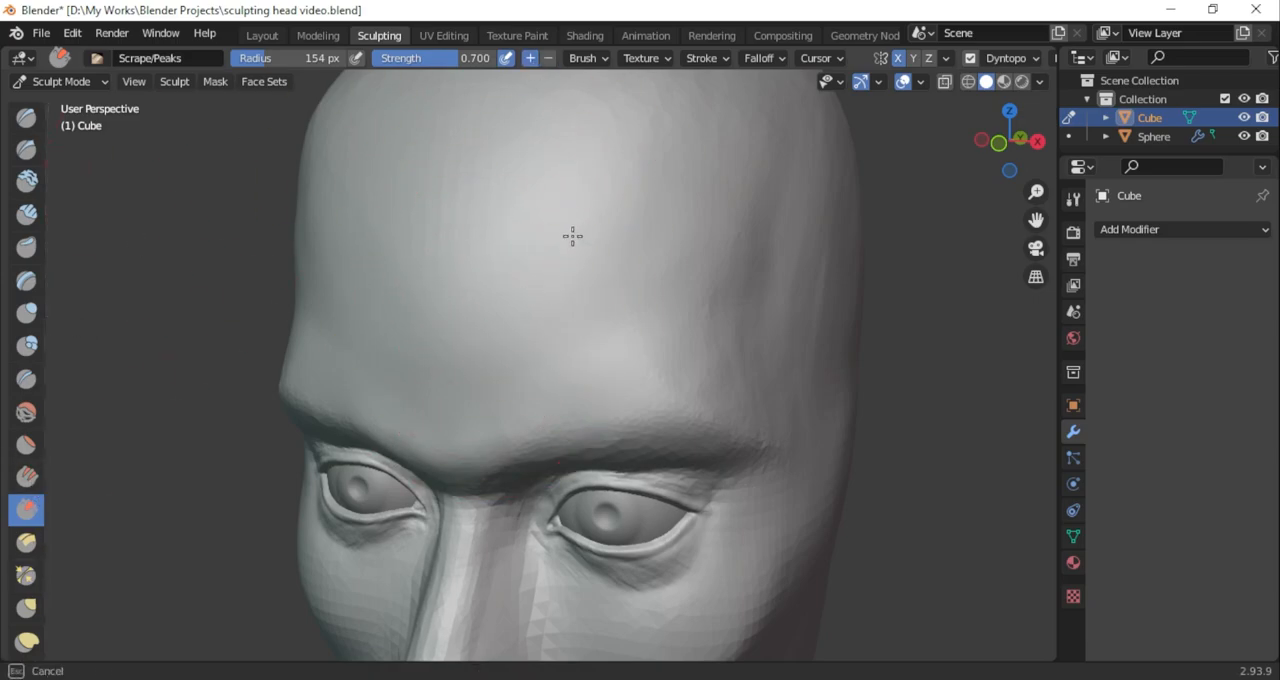
middle_click_drag(878, 146, 866, 151)
mouse_move(549, 228)
left_mouse_down()
mouse_move(609, 189)
mouse_move(564, 237)
left_mouse_up()
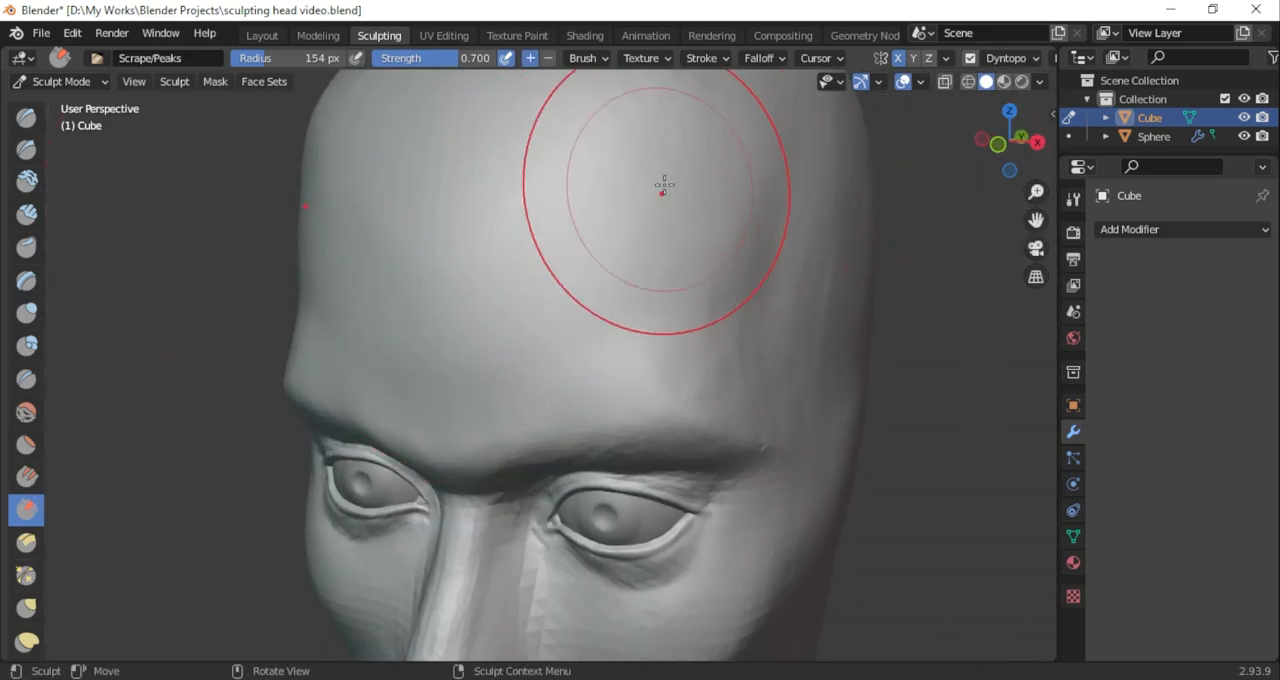
left_click_drag(683, 222, 657, 166)
middle_click_drag(657, 190, 665, 420, "ctrl")
mouse_move(665, 420)
middle_mouse_down()
mouse_move(706, 457)
mouse_move(690, 420)
middle_mouse_up()
mouse_move(690, 420)
middle_mouse_down("ctrl")
mouse_move(560, 290)
mouse_move(575, 325)
middle_mouse_up("ctrl")
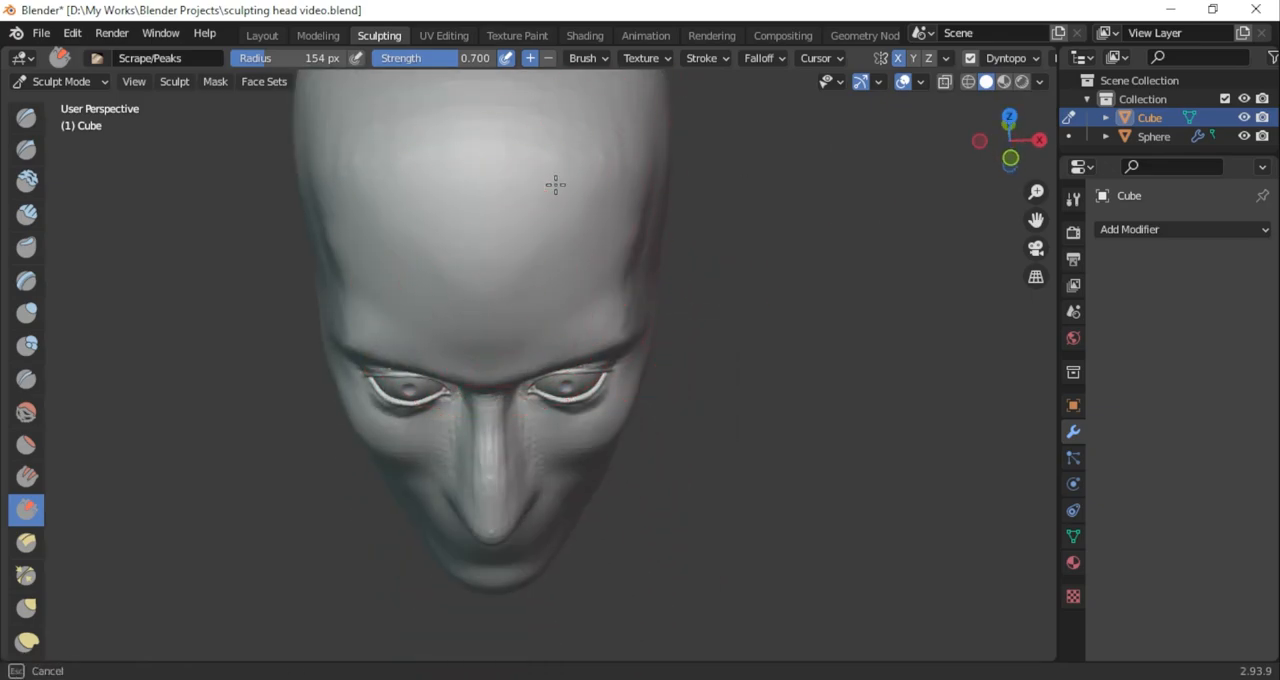
Reduce the Scrape/Peaks radius to 103 px and even out the upper forehead and its transition to the temple
middle_click_drag(567, 212, 405, 65)
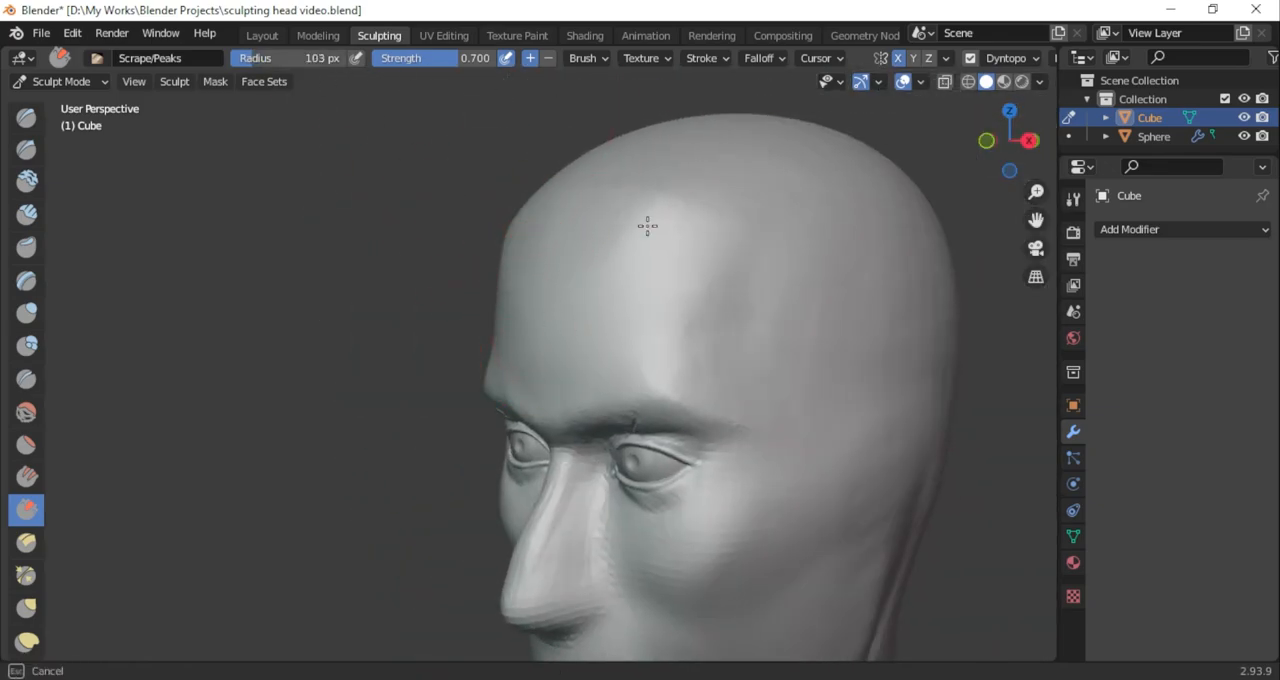
middle_click_drag(770, 212, 640, 245)
scroll(600, 303, "down", 3)
scroll(600, 303, "up", 2)
middle_click_drag(500, 170, 600, 180)
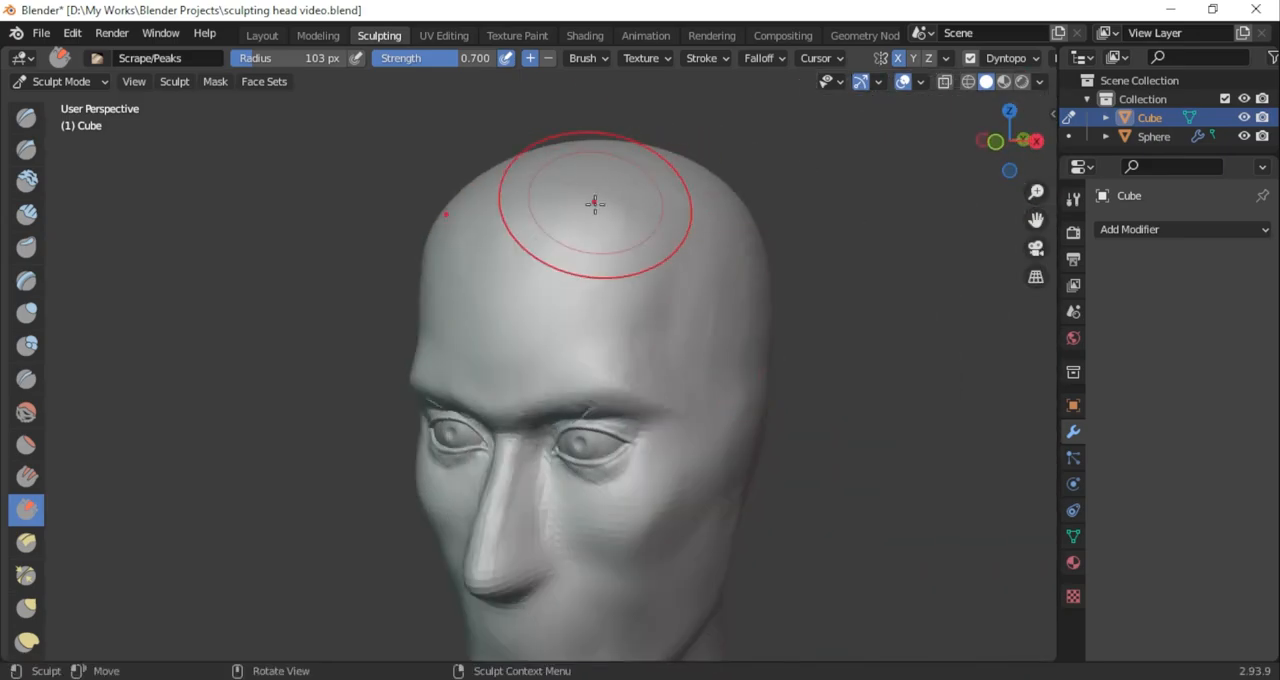
middle_click_drag(591, 309, 584, 287)
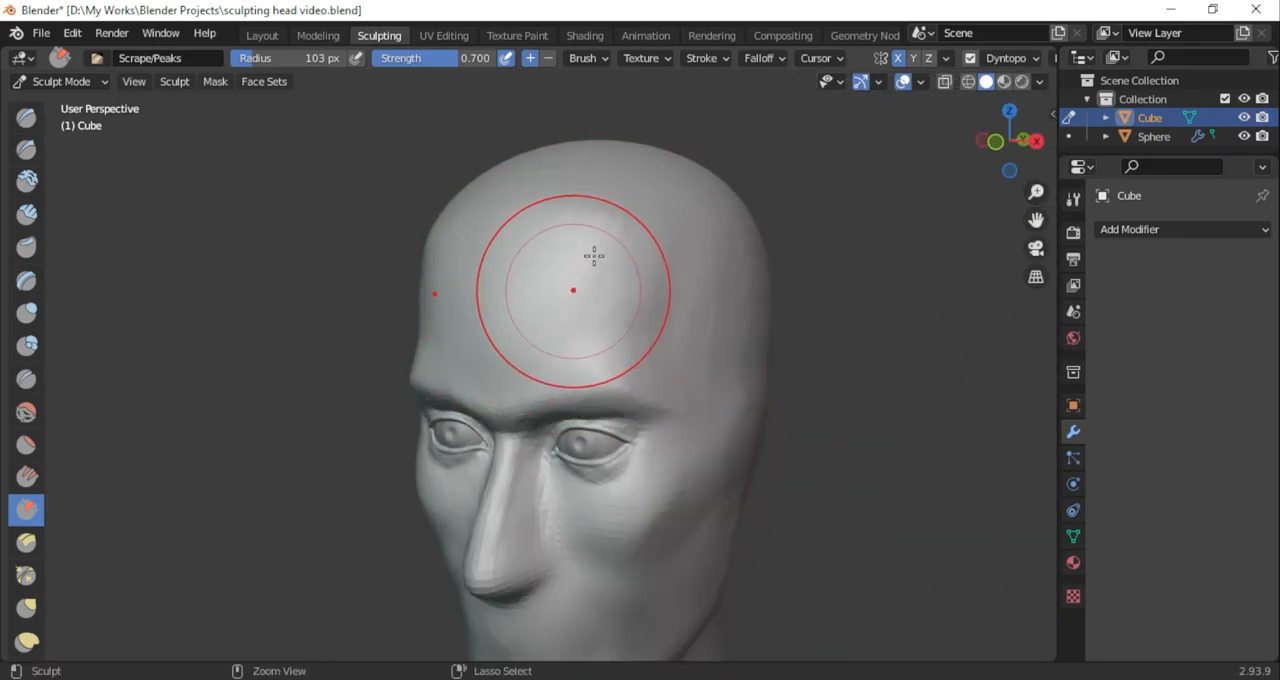
Hollow the temples and define the forehead above the brows with a 206 px Draw Sharp brush
scroll(634, 206, "up", 3)
left_click(26, 148)
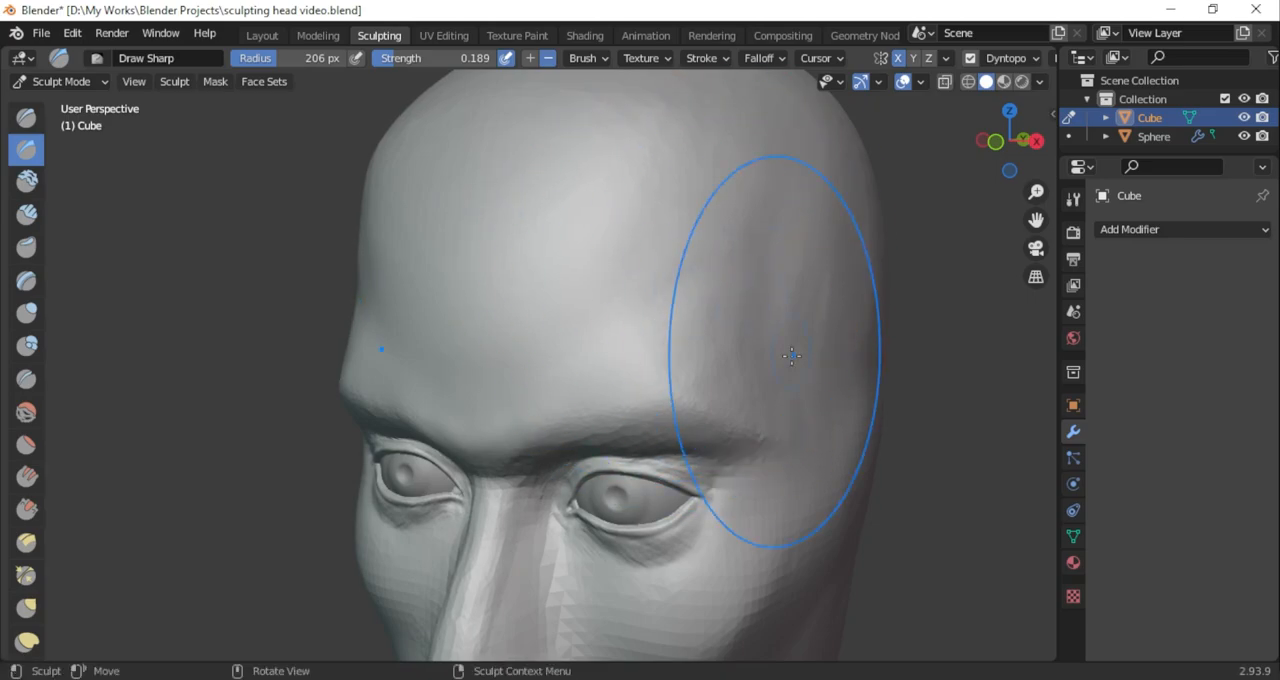
scroll(820, 214, "down", 3)
mouse_move(820, 214)
middle_mouse_down()
mouse_move(797, 266)
mouse_move(851, 220)
mouse_move(734, 369)
middle_mouse_up()
left_click_drag(714, 388, 660, 397)
left_click_drag(1036, 158, 1172, 124)
scroll(594, 391, "up", 4)
mouse_move(594, 391)
middle_mouse_down()
mouse_move(596, 466)
mouse_move(522, 480)
mouse_move(395, 368)
middle_mouse_up()
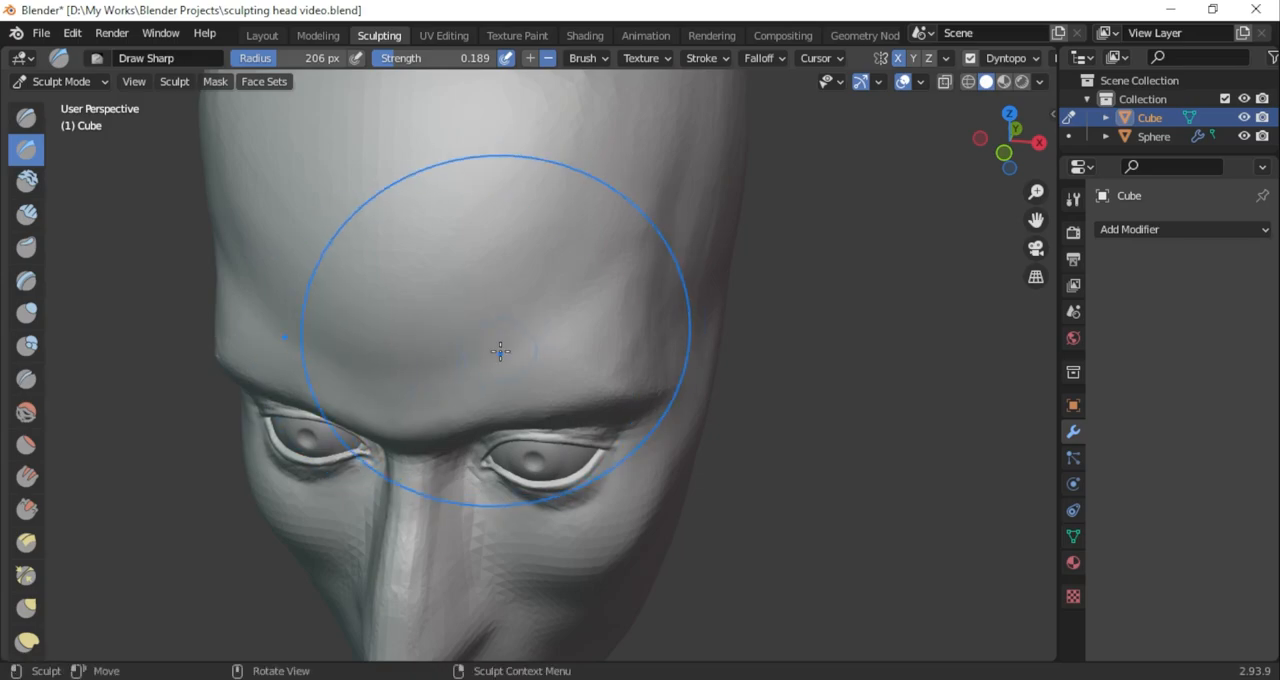
scroll(668, 406, "down", 3)
middle_click_drag(668, 450, 663, 420)
scroll(663, 420, "down", 1)
scroll(662, 420, "up", 6)
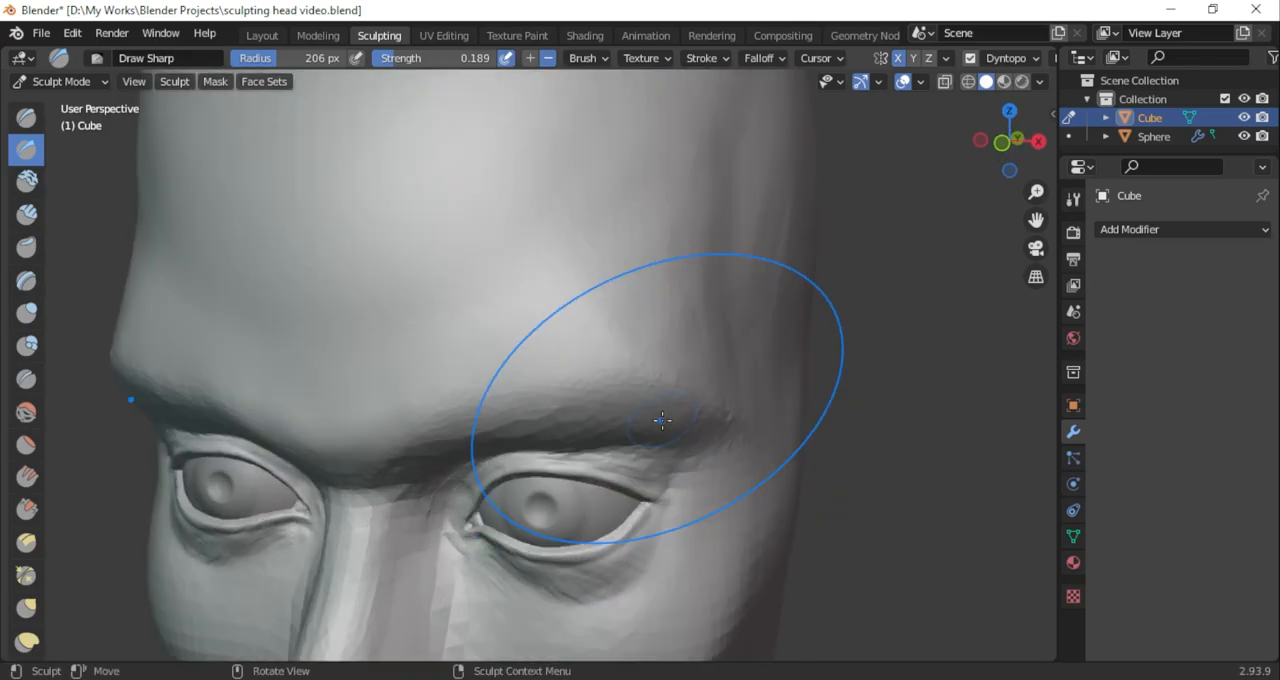
Turn off Dyntopo and try voxel remeshing the head, adjusting the voxel size
middle_click_drag(746, 353, 883, 226)
key("r")
left_click(1128, 200)
key("ctrl+r")
key("ctrl+z")
key("shift+r")
left_click(1275, 191)
scroll(657, 372, "down", 8)
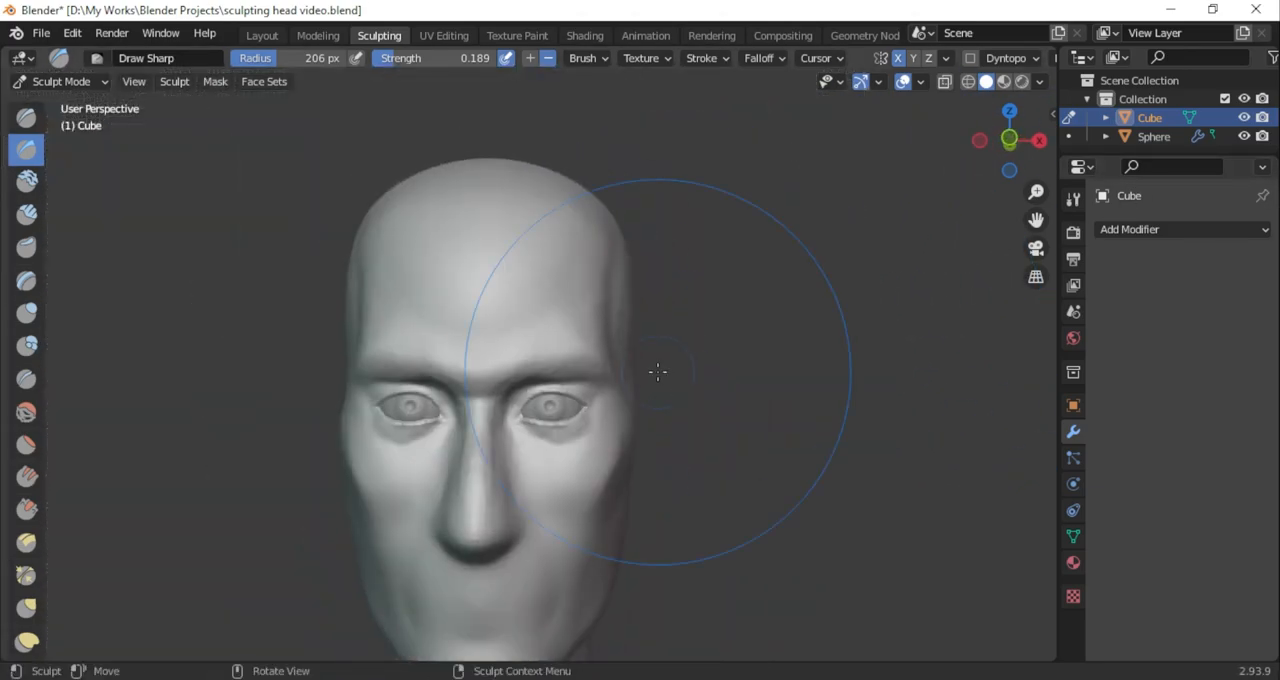
Reshape the back of the head and nape in right side view with the Grab brush enlarged to 281 px
scroll(620, 412, "up", 5)
scroll(590, 435, "down", 6)
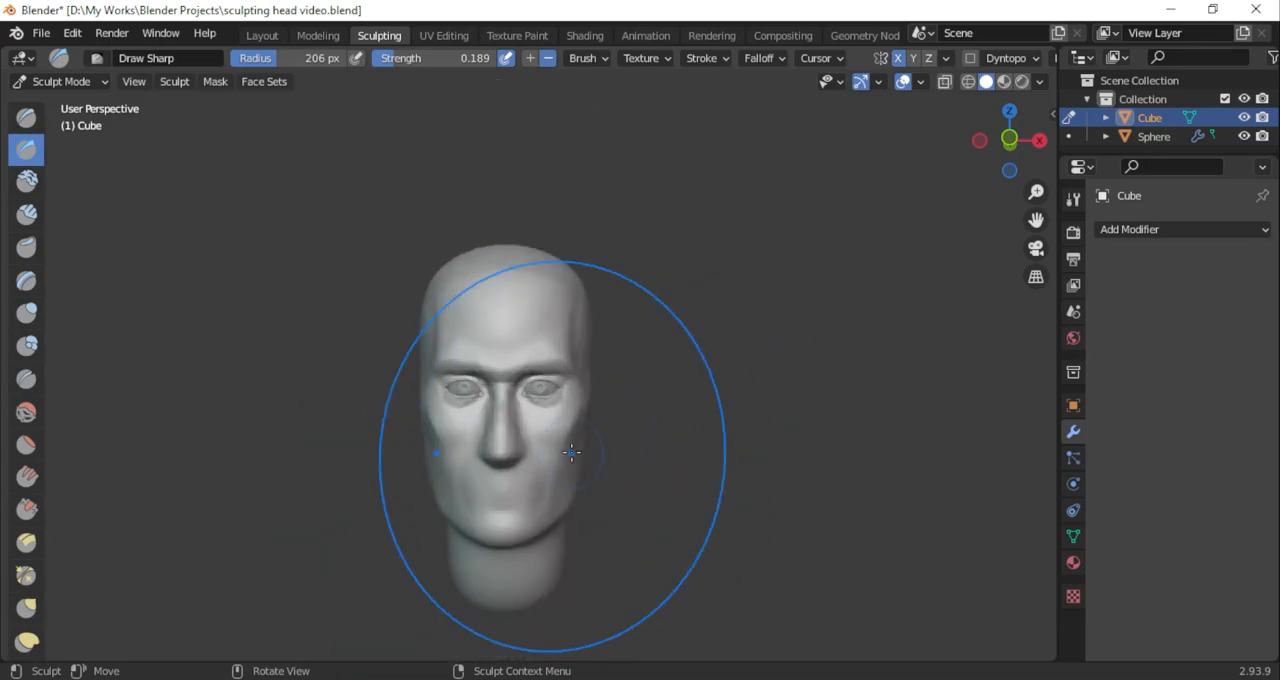
middle_click_drag(571, 451, 391, 471)
left_click(1009, 137)
key("g")
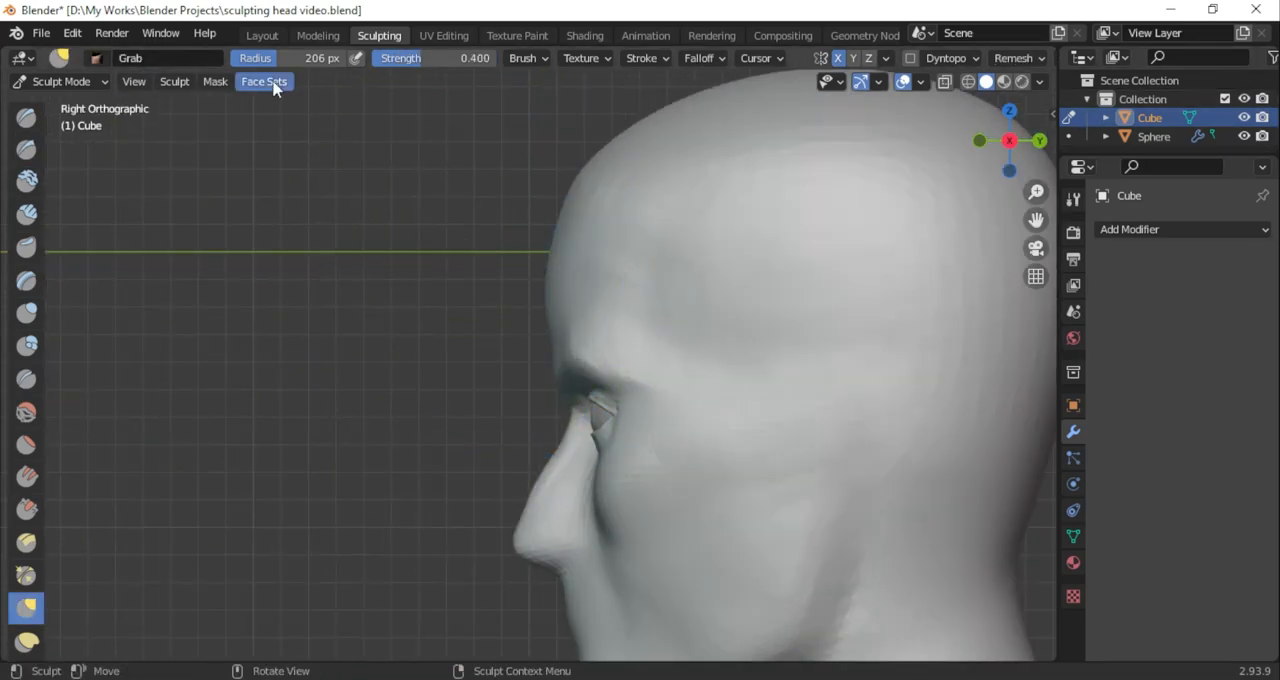
scroll(603, 443, "down", 4)
scroll(603, 443, "up", 1)
left_click_drag(832, 286, 800, 296)
left_click_drag(1036, 220, 1005, 218)
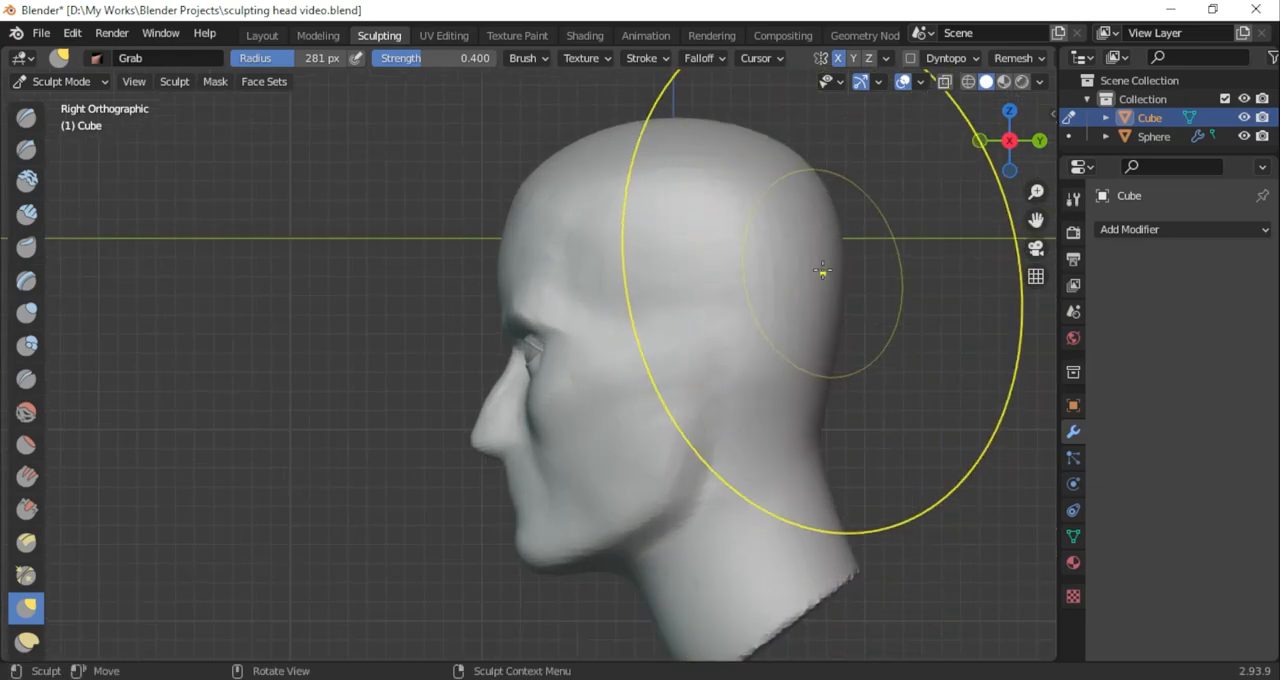
mouse_move(814, 423)
middle_mouse_down()
mouse_move(933, 376)
mouse_move(650, 410)
middle_mouse_up()
Adjust the jaw and neck proportions from several angles with the 281 px Grab brush
left_click(1005, 139)
scroll(790, 468, "up", 3)
left_click_drag(816, 472, 836, 448)
mouse_move(805, 478)
middle_mouse_down()
mouse_move(984, 464)
mouse_move(740, 455)
middle_mouse_up()
scroll(984, 464, "down", 4)
left_click(1008, 140)
scroll(343, 486, "up", 2)
scroll(343, 486, "up", 2)
left_click_drag(264, 560, 257, 538)
scroll(257, 540, "down", 3)
mouse_move(520, 485)
middle_mouse_down()
mouse_move(297, 473)
mouse_move(331, 351)
middle_mouse_up()
middle_click_drag(640, 560, 700, 400, "shift")
scroll(766, 420, "up", 4)
mouse_move(940, 410)
middle_mouse_down()
mouse_move(823, 286)
mouse_move(785, 305)
middle_mouse_up()
left_click_drag(668, 352, 650, 346)
middle_click_drag(650, 346, 740, 446)
scroll(714, 426, "down", 3)
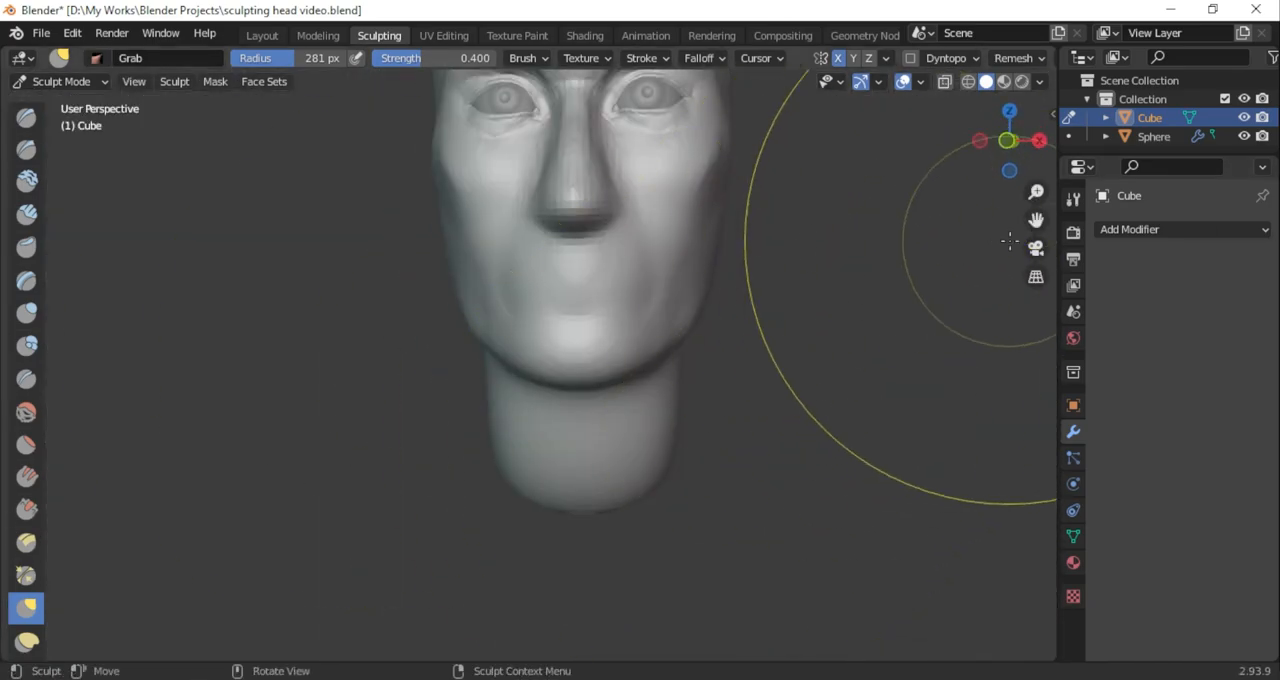
Reduce the Grab brush radius to 174 px and adjust the eyelids around the eyeball
middle_click_drag(994, 237, 962, 410, "shift")
scroll(909, 271, "up", 3)
middle_click_drag(909, 271, 838, 378, "shift")
scroll(728, 292, "up", 4)
middle_click_drag(728, 292, 645, 300)
left_click_drag(1036, 220, 825, 346)
middle_click_drag(690, 380, 770, 370)
scroll(770, 370, "up", 2)
left_click_drag(1036, 220, 1085, 130)
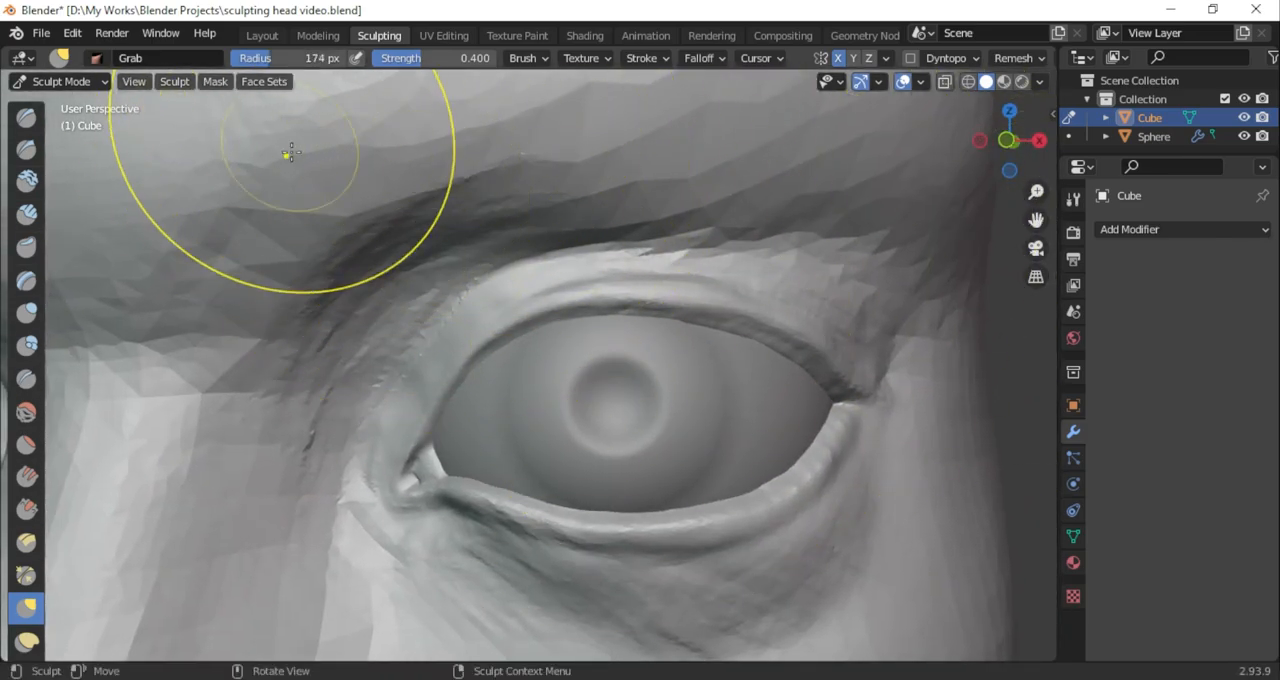
Shrink the Mask brush radius, then return to the Grab brush to fit the eyelids around the eye
key("m")
left_click_drag(308, 66, 293, 67)
scroll(620, 394, "down", 5)
scroll(620, 394, "down", 3)
mouse_move(620, 394)
middle_mouse_down()
mouse_move(657, 437)
mouse_move(523, 434)
mouse_move(563, 390)
mouse_move(480, 470)
middle_mouse_up()
scroll(563, 390, "up", 5)
key("g")
mouse_move(523, 336)
middle_mouse_down()
mouse_move(600, 330)
mouse_move(629, 294)
mouse_move(590, 310)
mouse_move(496, 305)
mouse_move(700, 312)
middle_mouse_up()
Leave Sculpt Mode, select the mirrored eyeball sphere and open its mesh in Edit Mode
left_click(78, 83)
left_click(70, 103)
left_click(112, 325)
scroll(97, 198, "down", 4)
left_click_drag(504, 84, 507, 85)
middle_click_drag(508, 115, 565, 110)
scroll(540, 112, "up", 1)
left_click(75, 83)
left_click(70, 121)
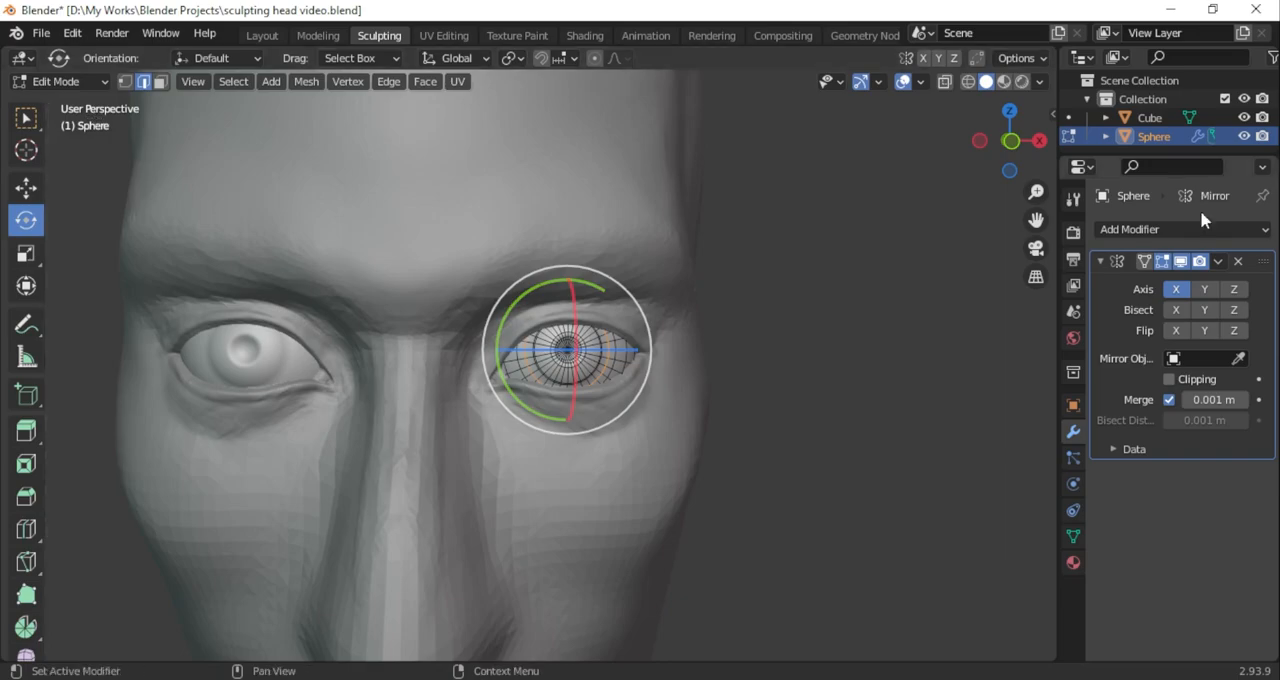
Scale the whole eyeball mesh to fit the socket and return to Object Mode
key("KP_1")
scroll(845, 278, "up", 3)
key("a")
key("s")
left_click(884, 308)
scroll(708, 279, "down", 5)
middle_click_drag(708, 279, 652, 290)
left_click(76, 83)
left_click(80, 104)
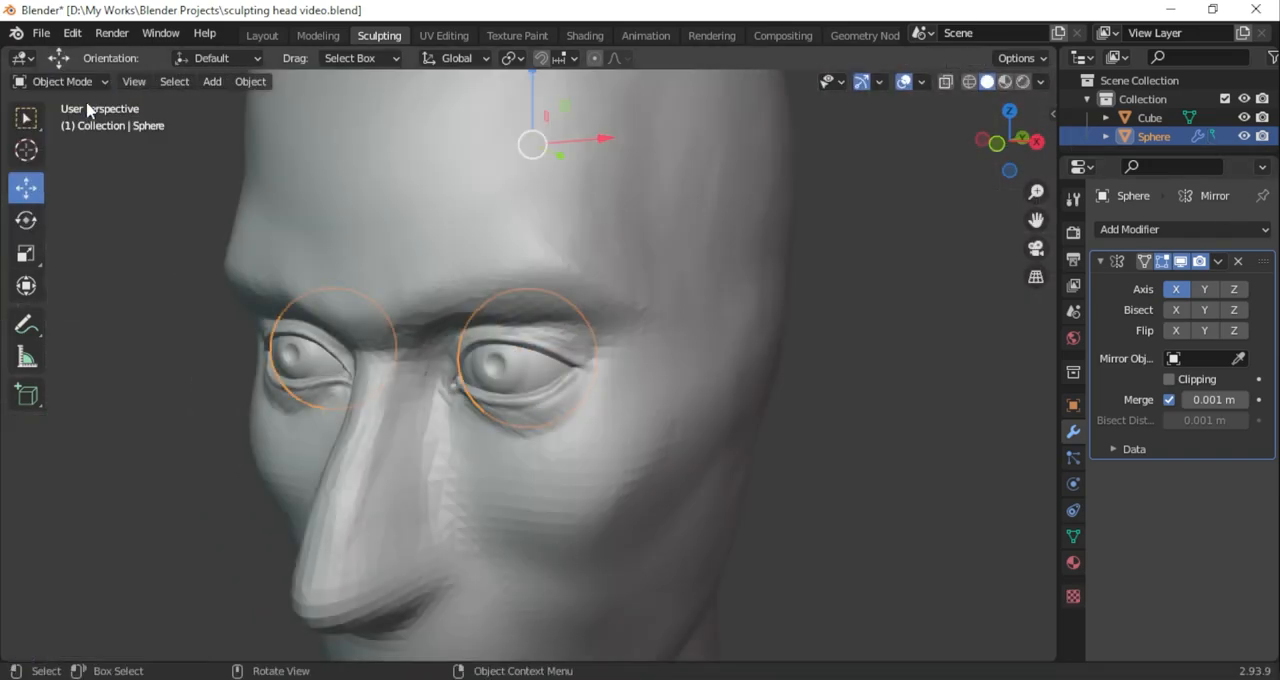
Select the head mesh and switch it back to Sculpt Mode
scroll(560, 455, "up", 2)
left_click(560, 460)
middle_click_drag(560, 460, 606, 322)
left_click(74, 83)
left_click(68, 143)
Pull the eyelids and inner eye corner snugly around the eyeball with the 183 px Grab brush
mouse_move(560, 430)
middle_mouse_down()
mouse_move(421, 451)
mouse_move(440, 444)
middle_mouse_up()
scroll(500, 446, "up", 2)
left_click_drag(507, 457, 499, 463)
left_click_drag(1008, 142, 1108, 142)
scroll(735, 305, "down", 1)
middle_click_drag(628, 323, 631, 354)
scroll(620, 425, "up", 4)
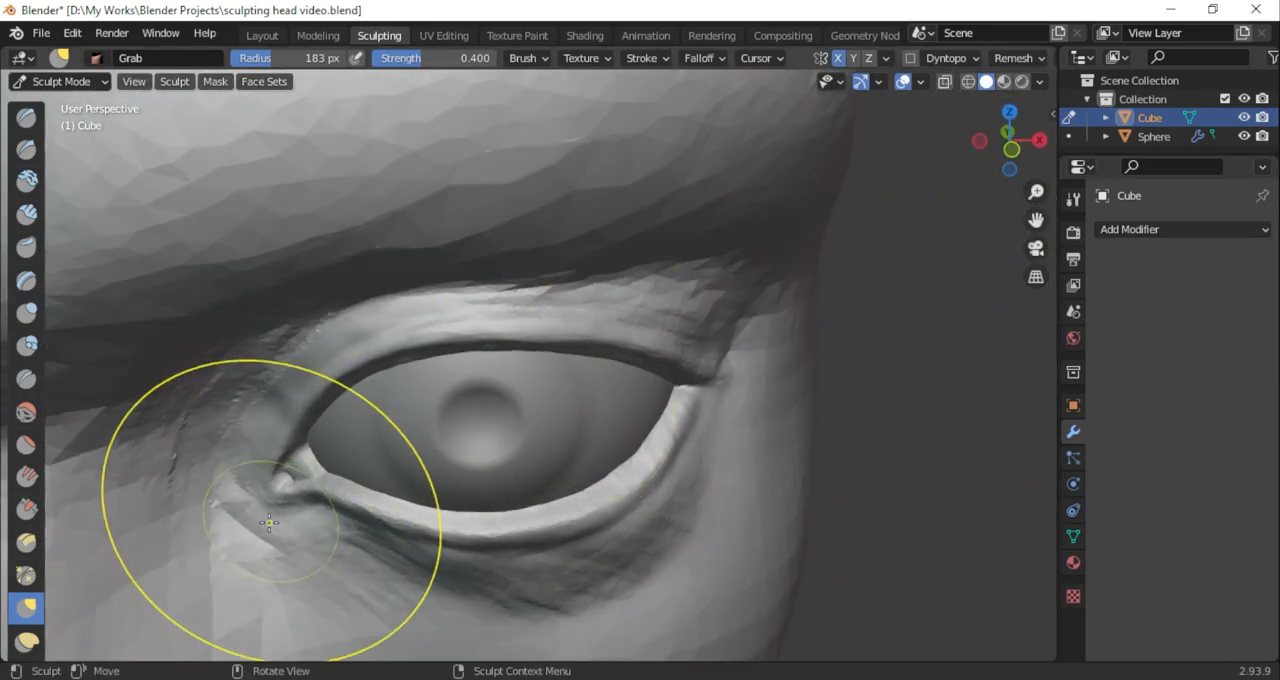
middle_click_drag(326, 541, 600, 334)
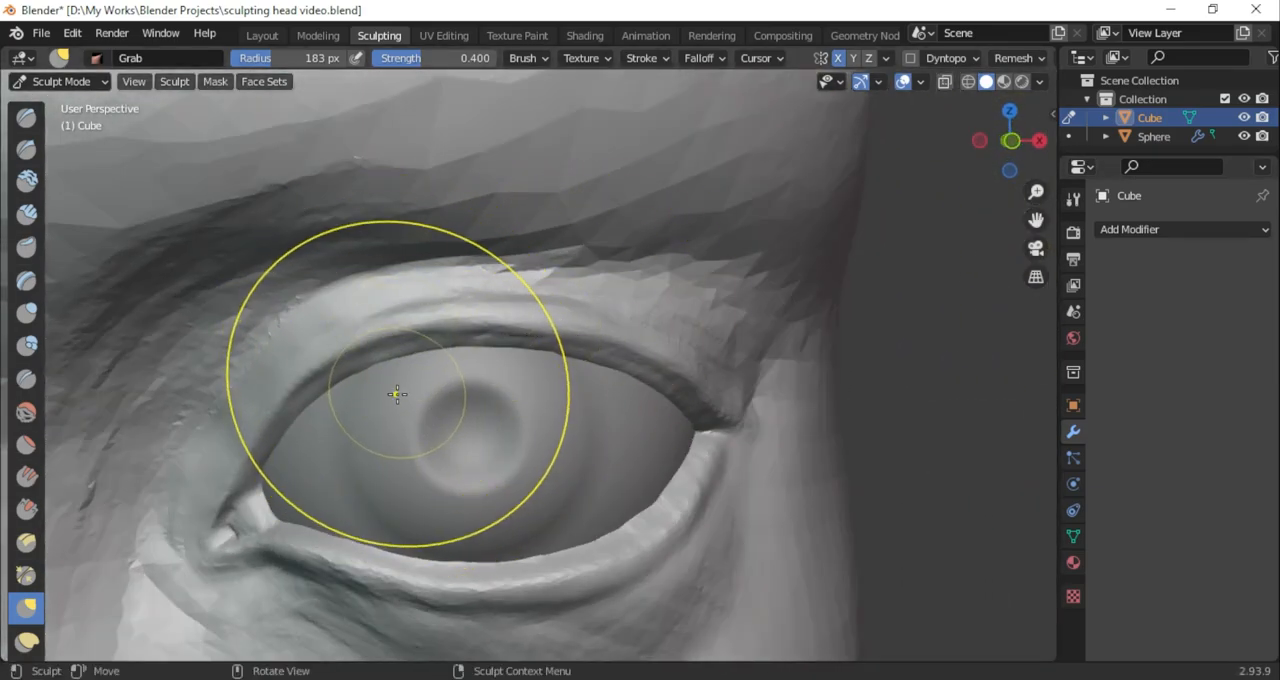
Set the Mask brush to add with a 44 px radius, undoing the trial strokes on the upper eyelid
key("m")
scroll(319, 459, "down", 1)
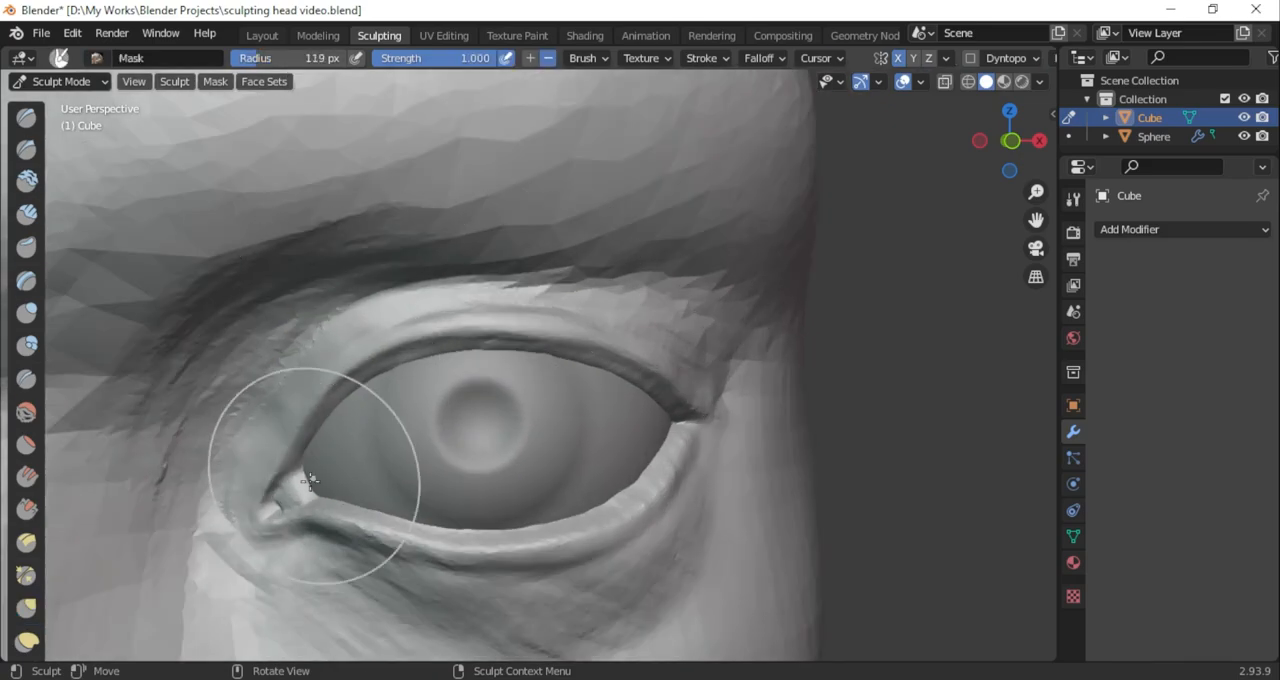
key("g")
key("m")
mouse_move(306, 437)
left_mouse_down()
mouse_move(295, 458)
mouse_move(312, 404)
mouse_move(556, 317)
left_mouse_up()
left_click(530, 58)
key("ctrl+z")
left_click_drag(311, 61, 294, 61)
key("ctrl+z")
Mask the entire upper eyelid from the inner corner to the outer corner
mouse_move(273, 497)
left_mouse_down()
mouse_move(291, 420)
mouse_move(621, 364)
mouse_move(690, 398)
mouse_move(349, 356)
left_mouse_up()
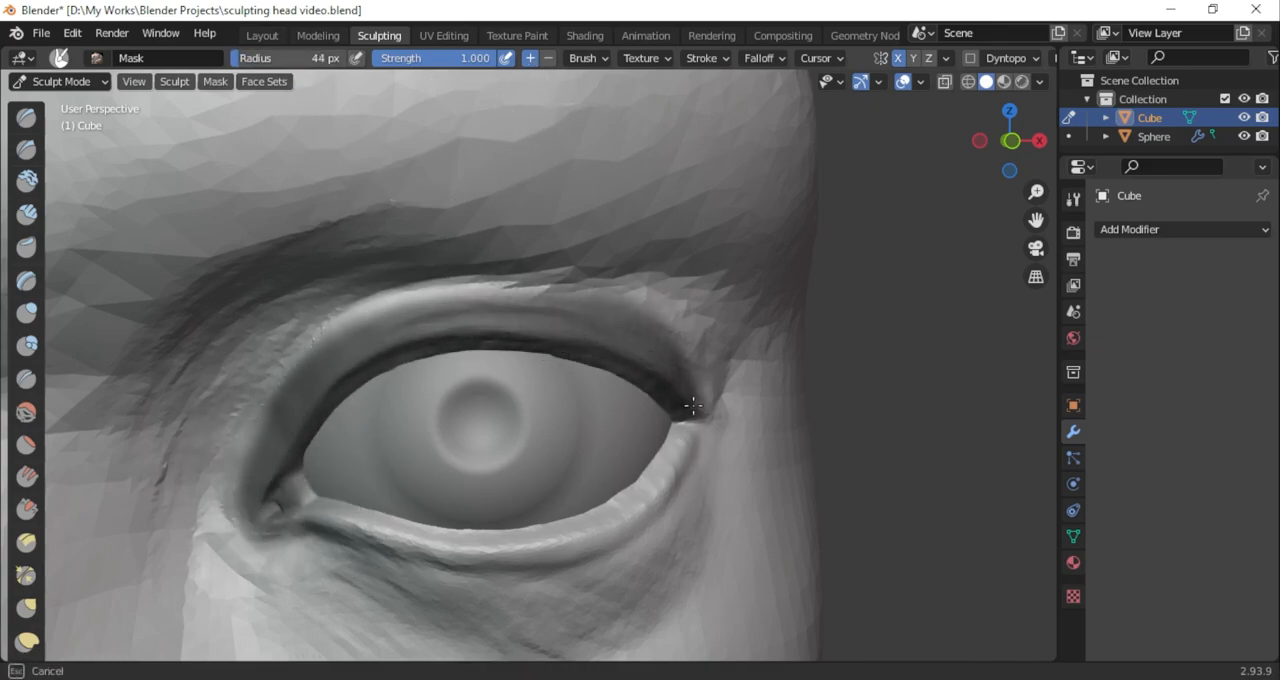
left_click_drag(566, 318, 452, 297)
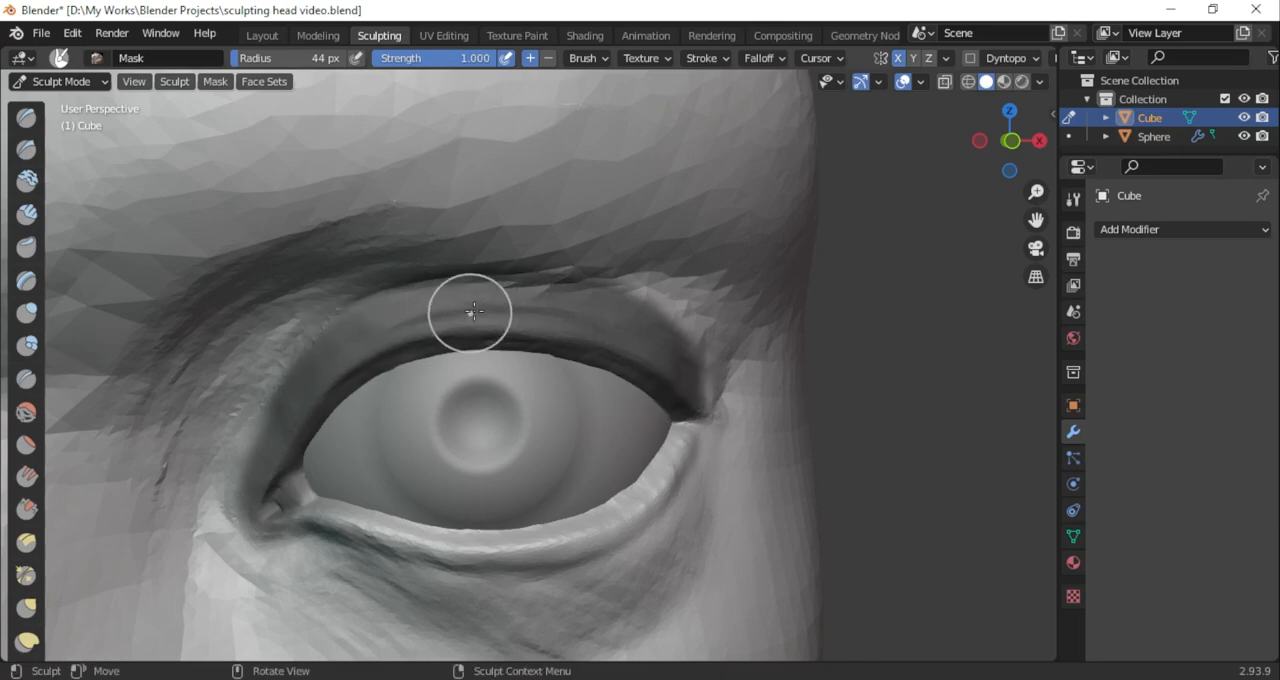
left_click_drag(705, 403, 697, 408)
scroll(671, 440, "down", 4)
scroll(665, 440, "up", 4)
middle_click_drag(632, 363, 560, 375)
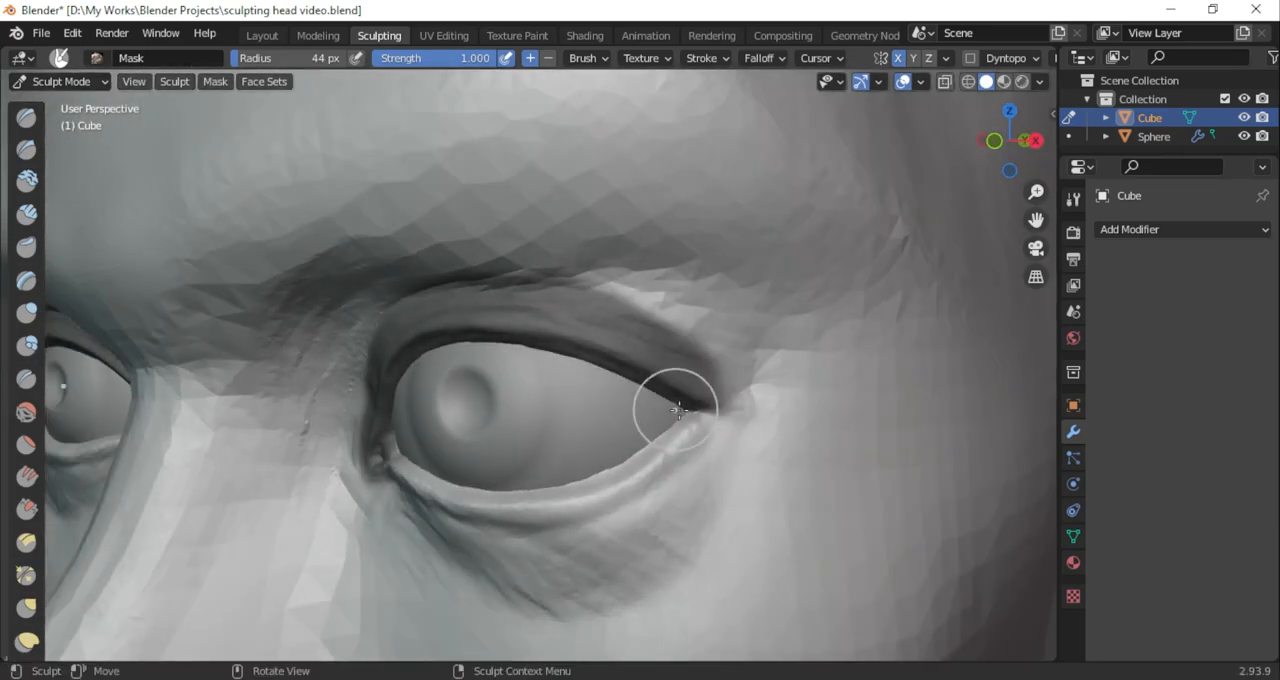
scroll(620, 397, "up", 2)
left_click_drag(803, 393, 787, 416)
scroll(787, 412, "down", 5)
mouse_move(797, 400)
middle_mouse_down()
mouse_move(860, 360)
mouse_move(890, 310)
middle_mouse_up()
scroll(960, 230, "up", 5)
mouse_move(470, 268)
middle_mouse_down()
mouse_move(506, 306)
mouse_move(492, 312)
middle_mouse_up()
Build up the skin fold above the outer half of the masked upper eyelid with the 84 px Clay Strips brush
left_click(35, 222)
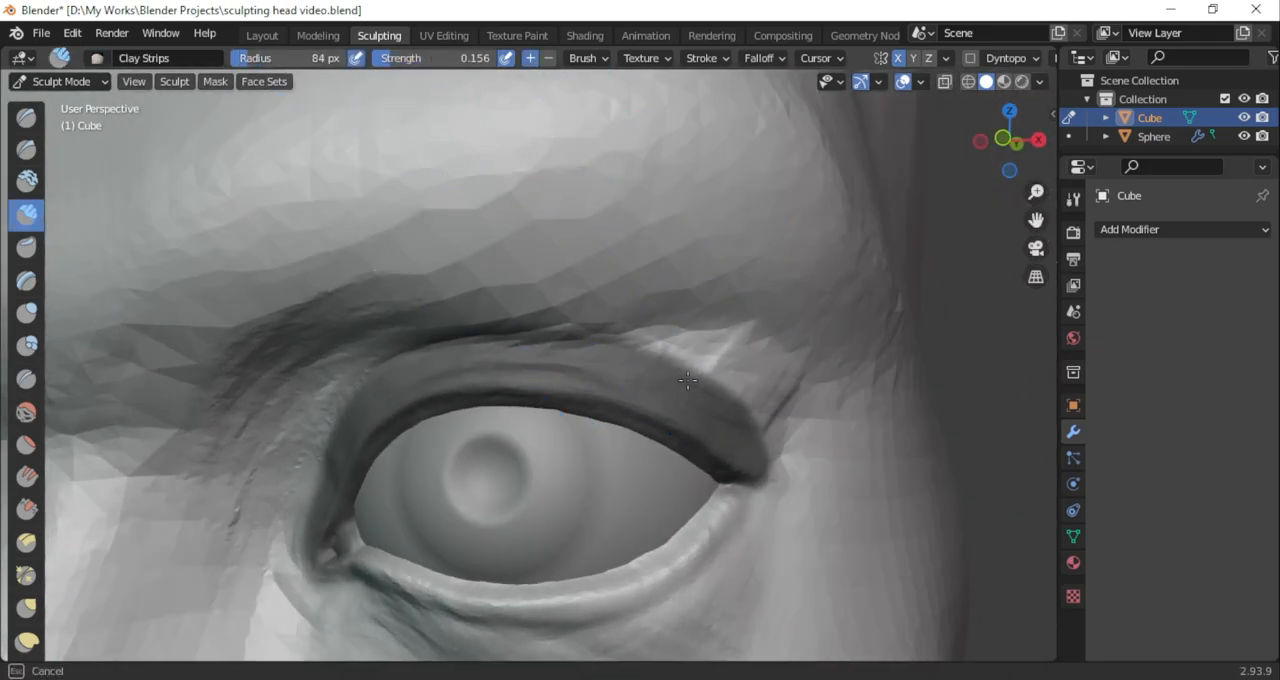
left_click_drag(724, 346, 504, 350)
scroll(726, 383, "down", 5)
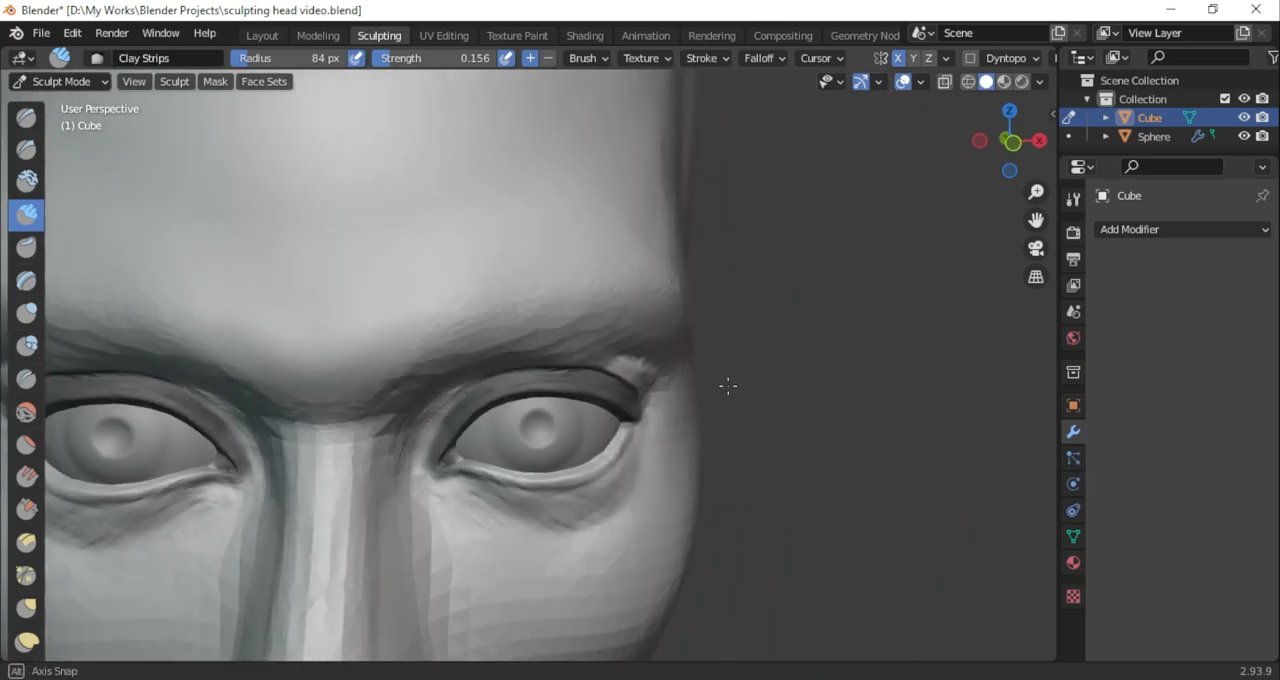
scroll(966, 214, "up", 5)
middle_click_drag(966, 214, 794, 360)
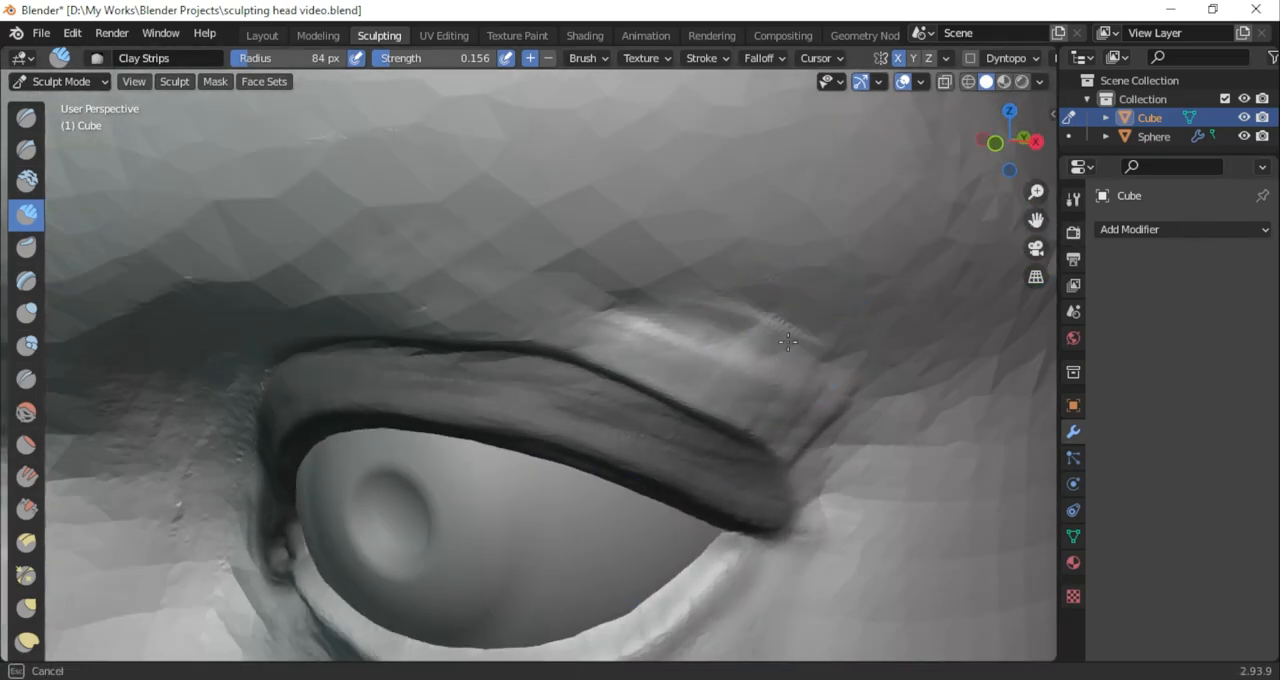
middle_click_drag(524, 344, 505, 363)
Pull the brow fold down toward the masked upper eyelid with the Grab brush
left_click(38, 602)
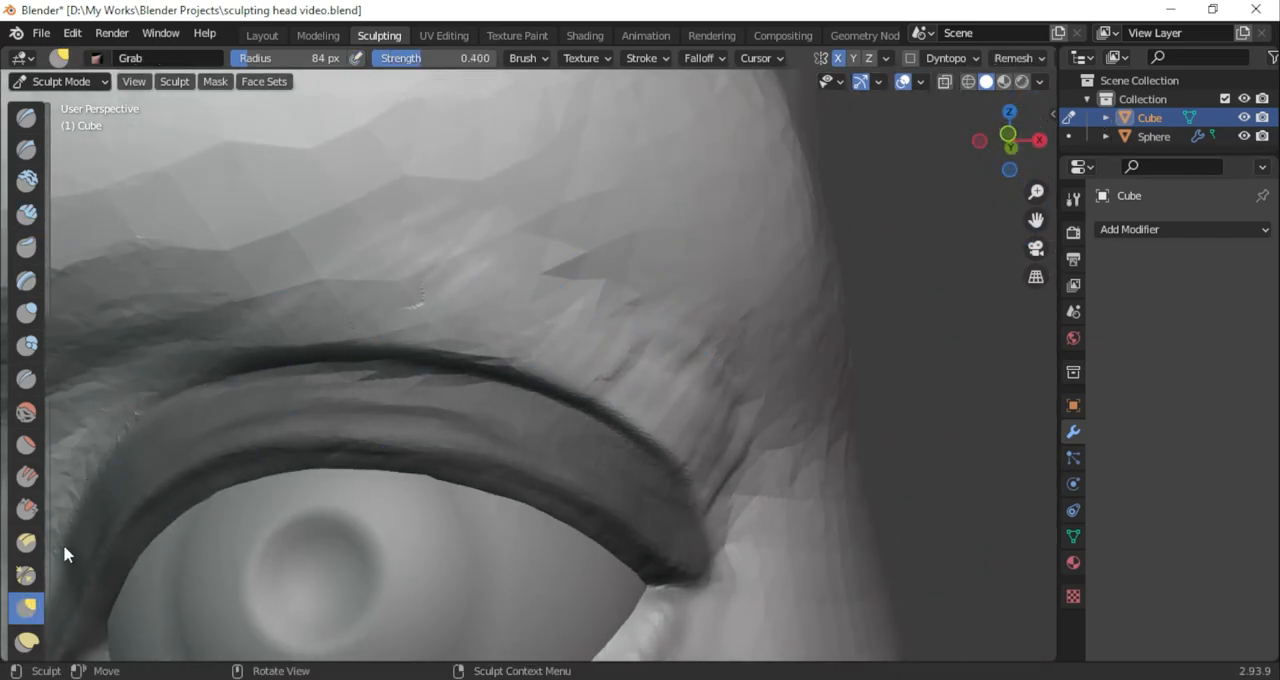
left_click_drag(474, 347, 470, 367)
scroll(444, 411, "down", 6)
mouse_move(444, 411)
middle_mouse_down()
mouse_move(467, 426)
mouse_move(411, 306)
mouse_move(446, 412)
middle_mouse_up()
scroll(446, 412, "up", 4)
middle_click_drag(446, 412, 508, 320)
Inflate the underside of the brow fold along the upper eyelid with a 203 px Inflate/Deflate brush
key("i")
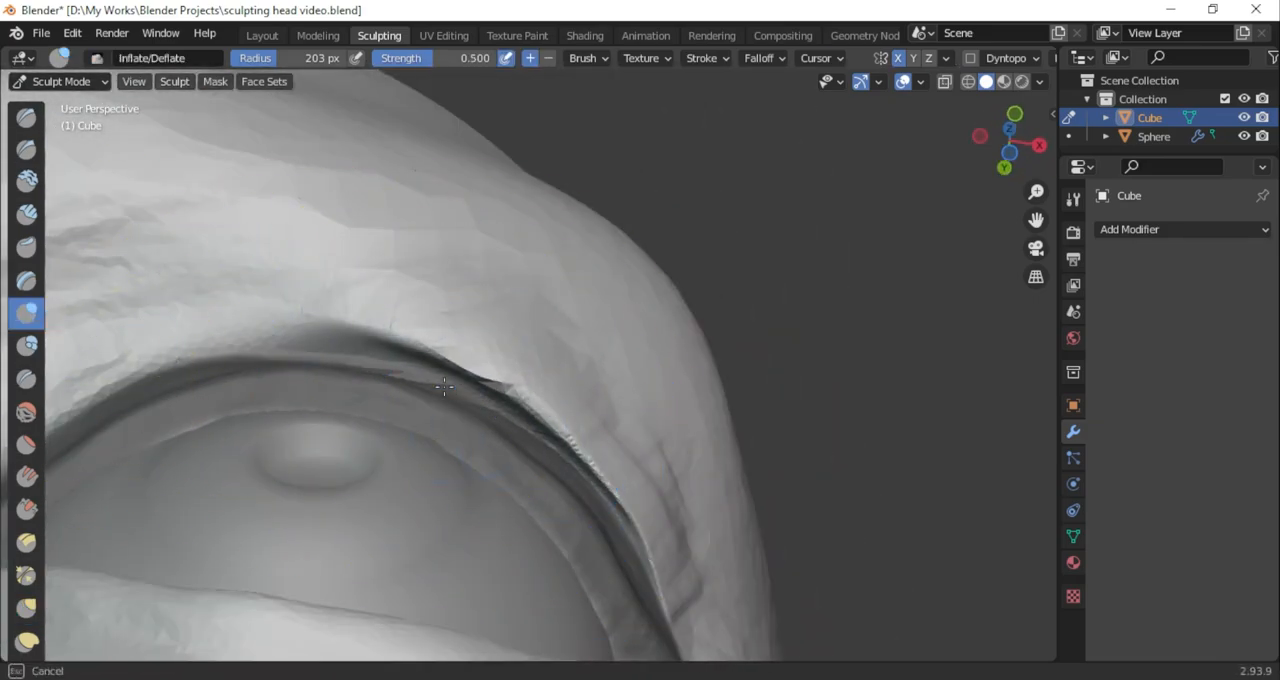
middle_click_drag(675, 284, 488, 506)
scroll(488, 430, "down", 7)
scroll(486, 403, "up", 5)
middle_click_drag(486, 403, 470, 424)
scroll(470, 424, "up", 1)
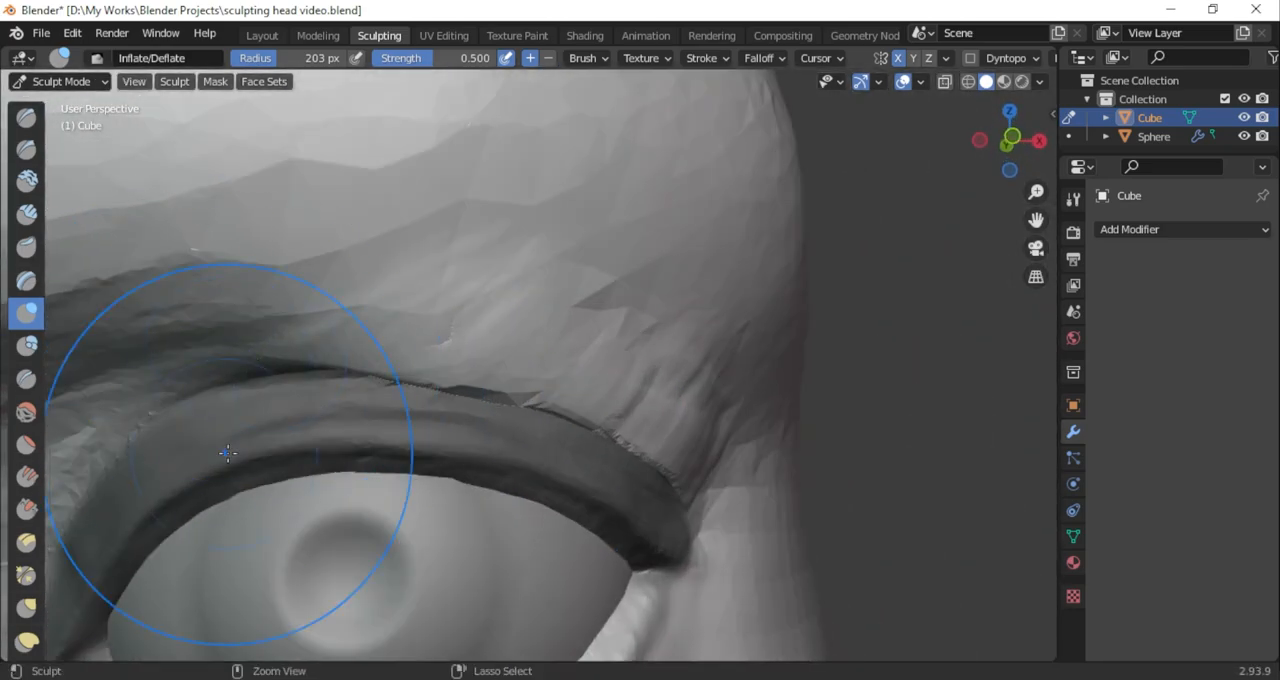
Draw the inner and middle parts of the fold down onto the upper eyelid with the 203 px Grab brush
left_click(26, 607)
left_click_drag(300, 350, 299, 390)
left_click_drag(179, 397, 184, 399)
mouse_move(390, 400)
middle_mouse_down()
mouse_move(420, 260)
mouse_move(494, 446)
mouse_move(366, 449)
middle_mouse_up()
Thicken the fold's edge from the middle of the upper eyelid to the outer corner with the Inflate/Deflate brush
key("i")
left_click_drag(395, 408, 430, 425)
mouse_move(430, 425)
middle_mouse_down()
mouse_move(436, 372)
mouse_move(426, 446)
mouse_move(476, 391)
middle_mouse_up()
scroll(426, 446, "down", 6)
scroll(428, 446, "up", 6)
mouse_move(410, 497)
middle_mouse_down()
mouse_move(380, 576)
mouse_move(249, 537)
mouse_move(450, 490)
mouse_move(671, 534)
mouse_move(714, 509)
mouse_move(709, 521)
middle_mouse_up()
scroll(450, 490, "down", 5)
scroll(505, 484, "up", 5)
Shape the outer end of the fold so it meets the outer eye corner, using the 203 px Grab brush
key("g")
left_click_drag(699, 525, 702, 522)
scroll(708, 523, "up", 1)
mouse_move(708, 523)
middle_mouse_down()
mouse_move(690, 508)
mouse_move(682, 520)
mouse_move(643, 485)
middle_mouse_up()
scroll(740, 345, "down", 2)
scroll(740, 350, "up", 2)
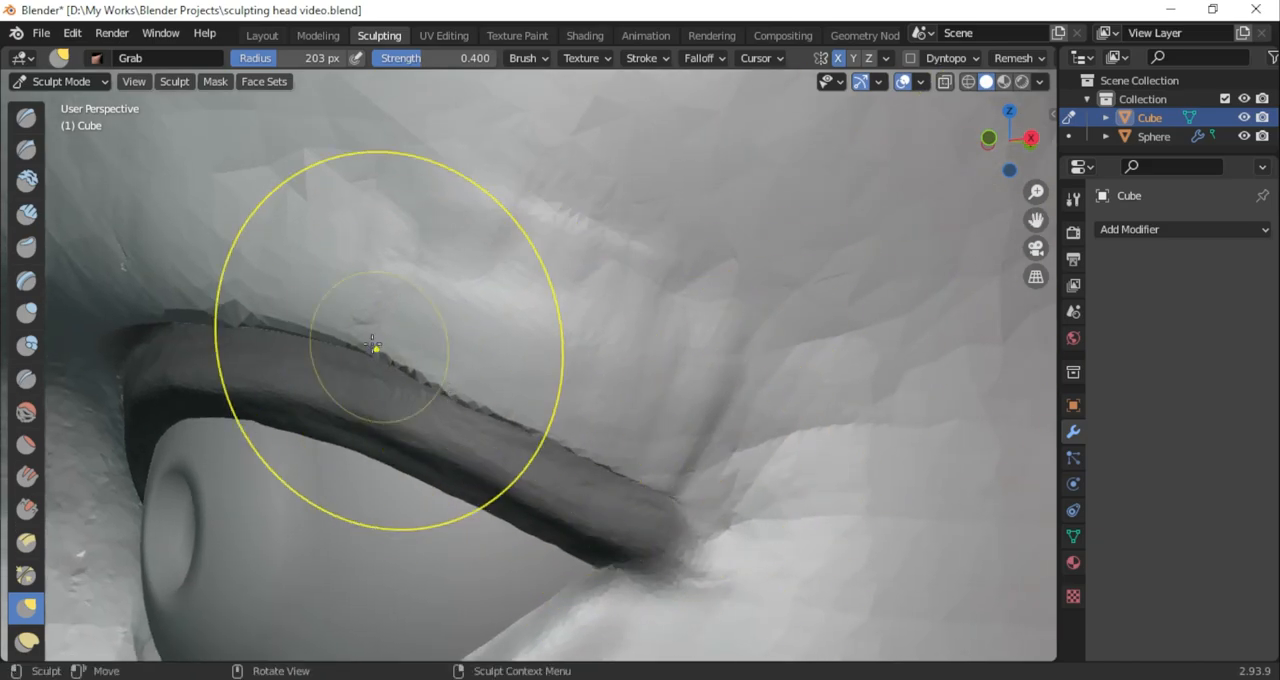
scroll(617, 394, "down", 3)
scroll(654, 554, "up", 2)
scroll(656, 550, "up", 2)
middle_click_drag(656, 550, 676, 519)
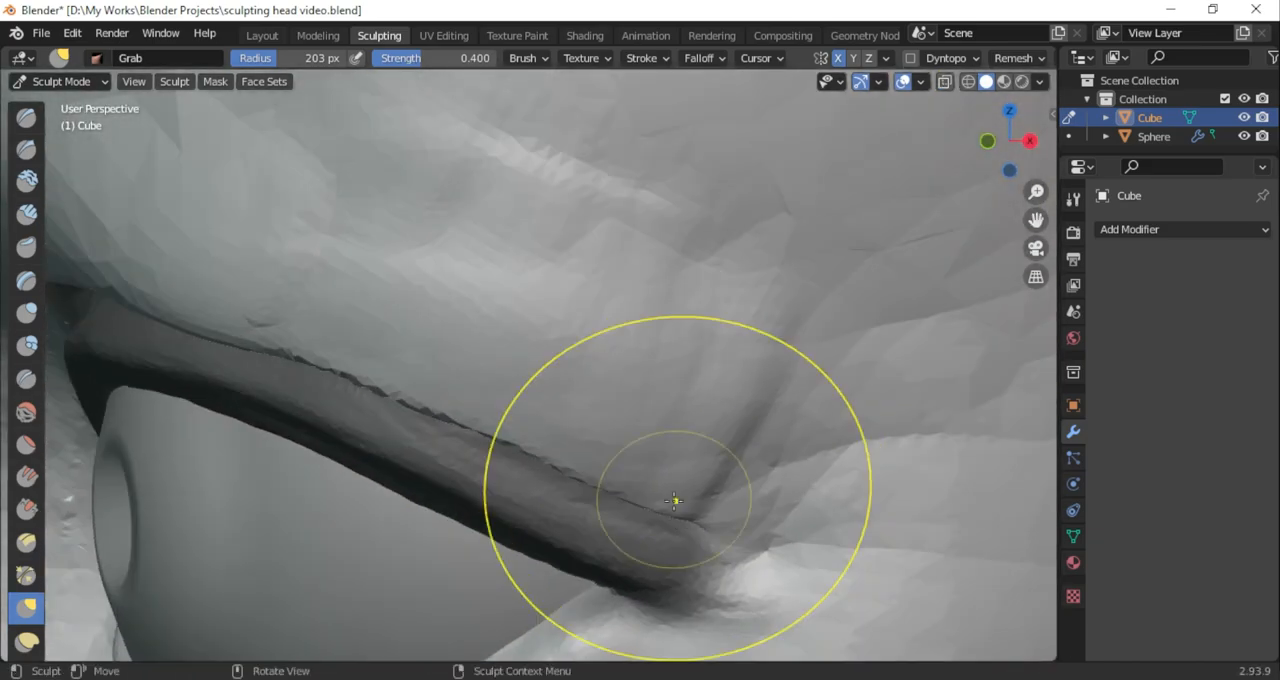
Move the fold's edge against the upper eyelid from several angles with the 203 px Grab brush
middle_click_drag(340, 334, 511, 355)
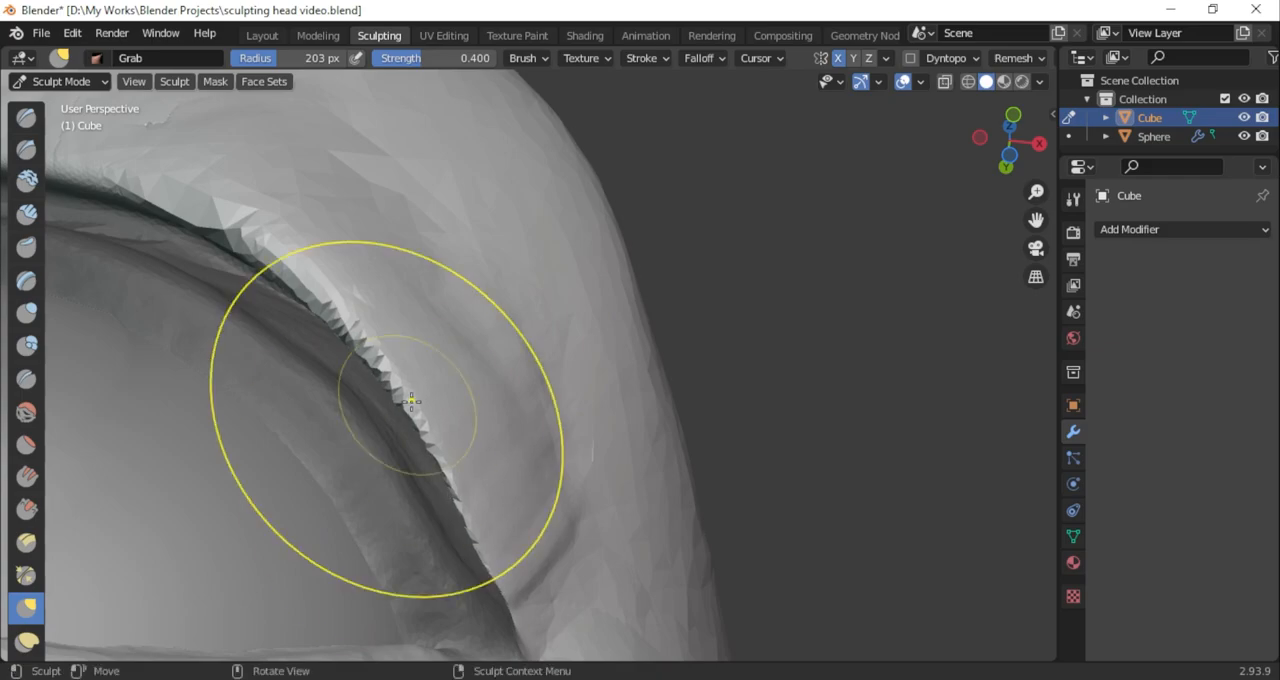
scroll(468, 562, "down", 3)
middle_click_drag(371, 411, 1050, 208)
scroll(1050, 208, "up", 1)
key("g")
middle_click_drag(802, 478, 724, 302, "shift")
left_click_drag(724, 302, 708, 328)
scroll(706, 331, "up", 1)
middle_click_drag(510, 288, 576, 286)
Check the eyes on the whole face and lower the fold above the outer eyelid with the Grab brush
scroll(397, 337, "down", 7)
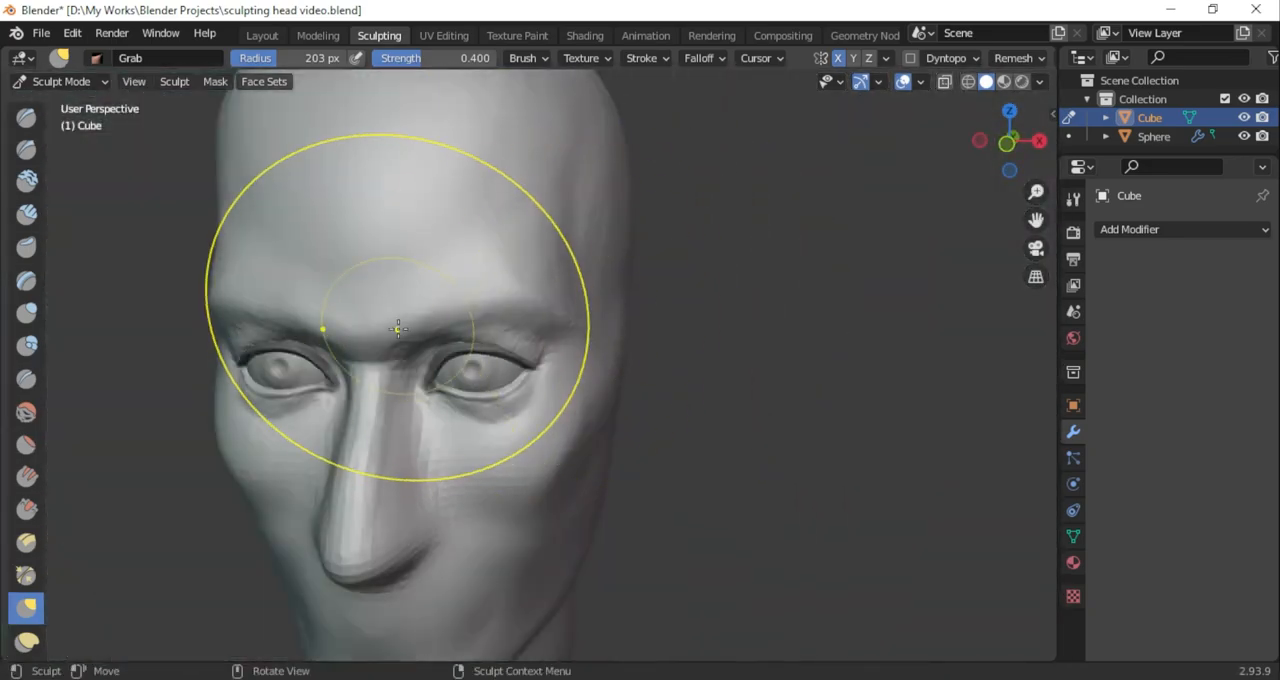
scroll(443, 309, "up", 8)
scroll(450, 320, "down", 4)
middle_click_drag(300, 310, 395, 300)
scroll(226, 271, "up", 1)
scroll(205, 298, "up", 1)
middle_click_drag(700, 215, 629, 209)
scroll(647, 302, "up", 1)
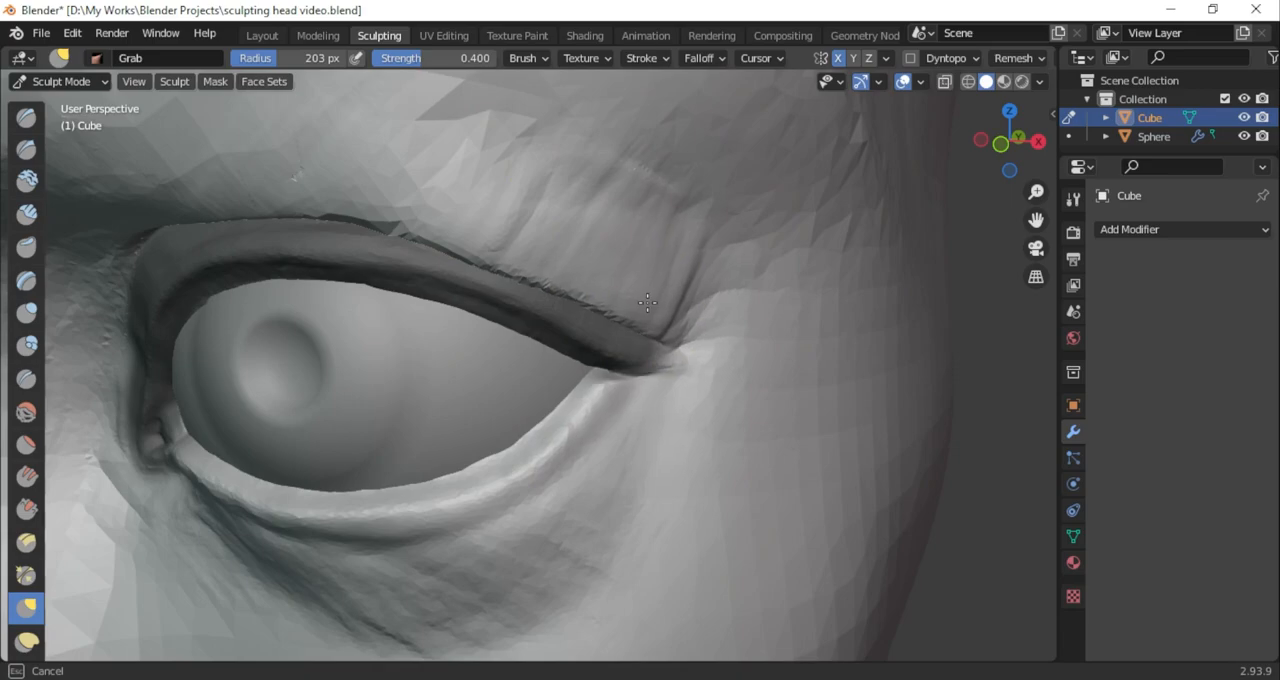
middle_click_drag(555, 268, 588, 264)
Adjust the fold above the outer upper eyelid and enable Dyntopo for the head mesh
scroll(517, 257, "down", 1)
scroll(460, 226, "down", 5)
left_click_drag(1036, 220, 1190, 160)
scroll(565, 360, "up", 4)
mouse_move(558, 364)
middle_mouse_down()
mouse_move(520, 368)
mouse_move(555, 352)
middle_mouse_up()
scroll(556, 350, "down", 5)
scroll(577, 269, "up", 5)
left_click(910, 58)
scroll(590, 350, "up", 6)
mouse_move(1036, 220)
left_mouse_down()
mouse_move(950, 300)
mouse_move(1079, 298)
left_mouse_up()
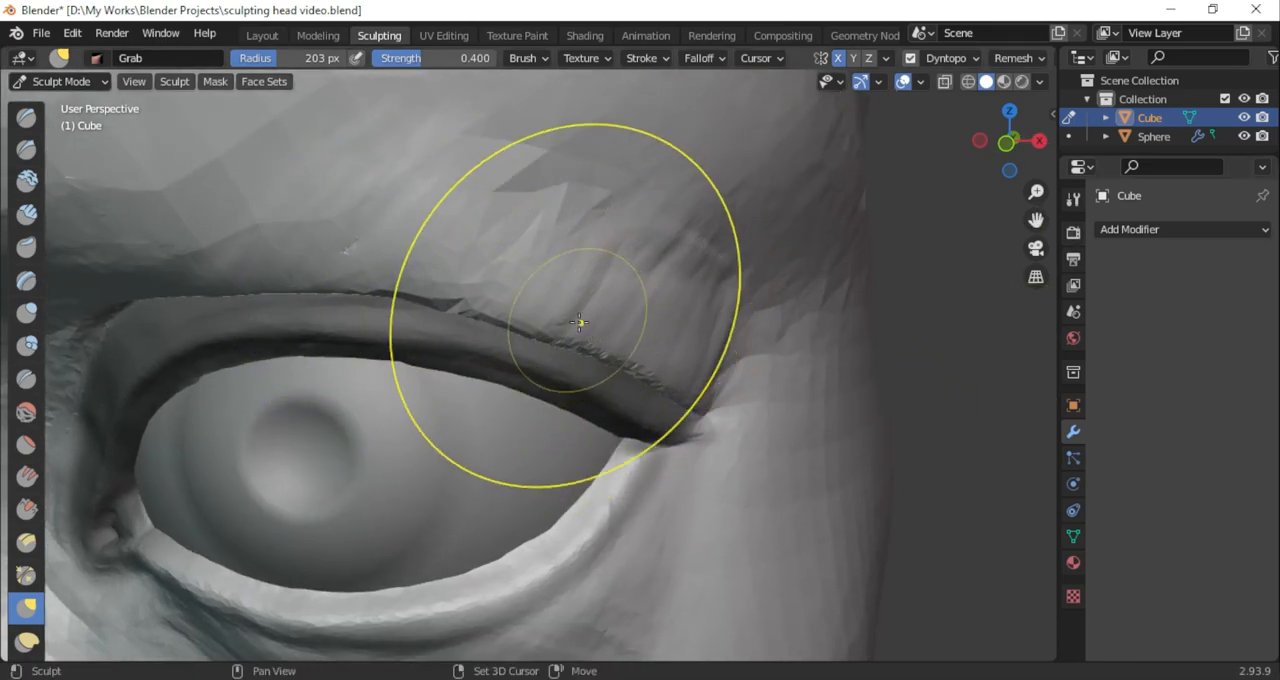
mouse_move(1012, 150)
left_mouse_down()
mouse_move(1014, 96)
mouse_move(1004, 270)
left_mouse_up()
Inflate the brow fold along the upper eyelid crease with the 88 px Inflate/Deflate brush
left_click(26, 313)
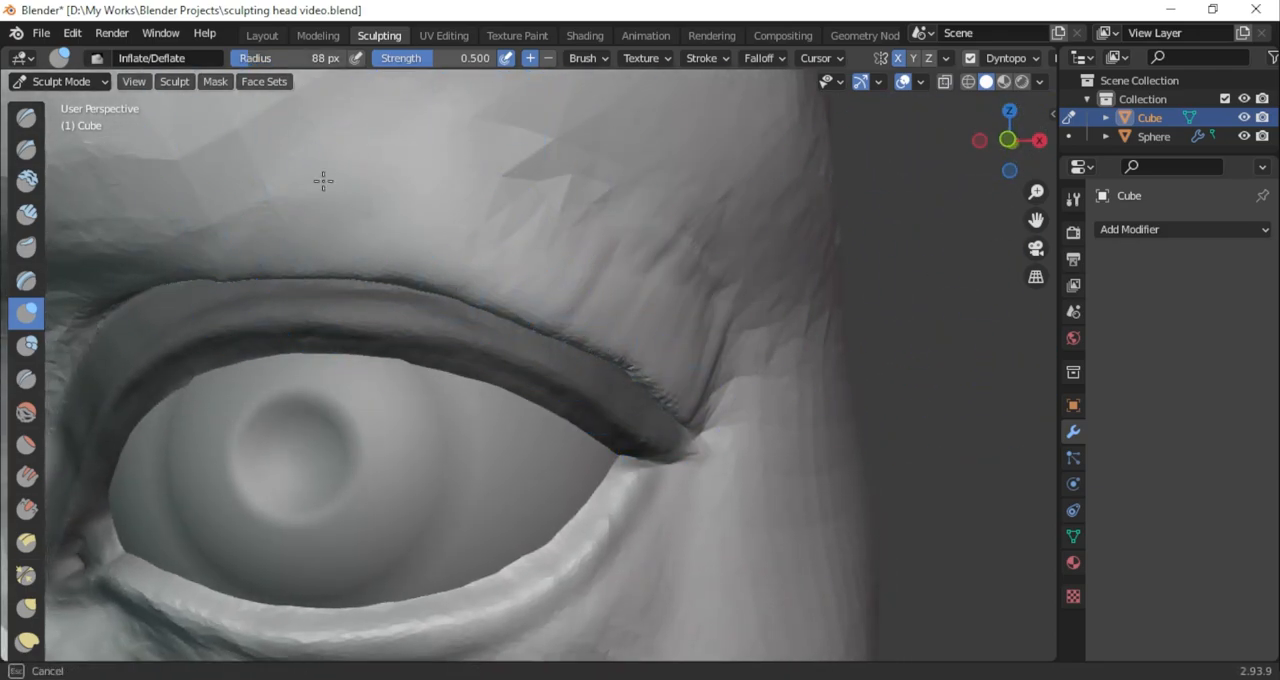
left_click_drag(118, 203, 160, 172)
scroll(640, 330, "down", 3)
middle_click_drag(800, 325, 706, 331)
scroll(706, 331, "up", 4)
left_click_drag(580, 432, 582, 431)
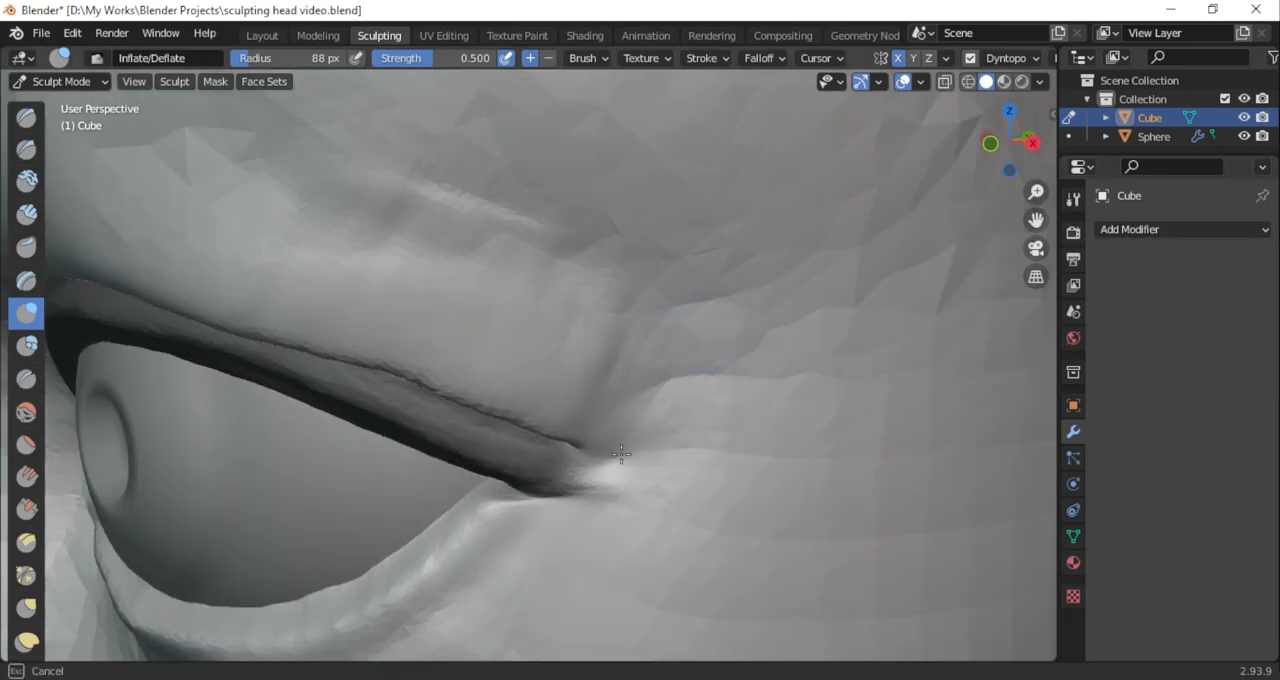
Pull the fold's edge evenly over the upper eyelid with the 88 px Grab brush
left_click(26, 607)
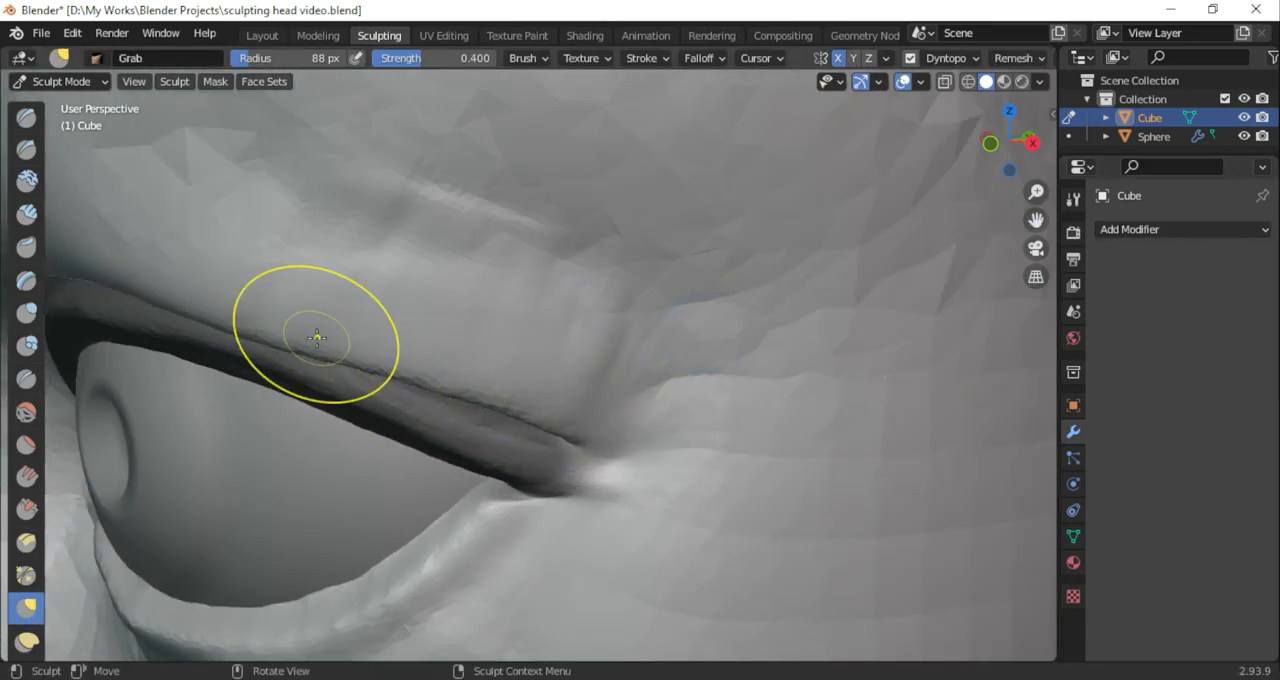
scroll(317, 338, "down", 5)
middle_click_drag(317, 338, 415, 334)
scroll(351, 306, "up", 3)
left_click_drag(294, 298, 235, 292)
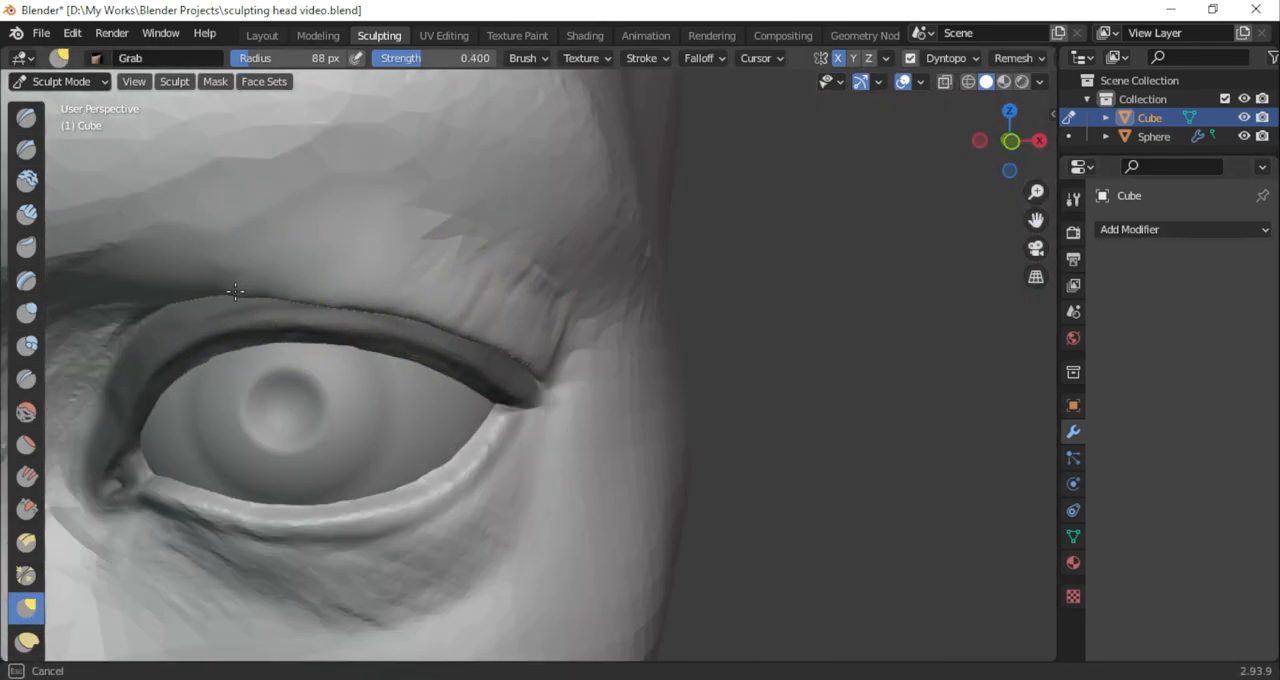
scroll(417, 329, "down", 8)
middle_click_drag(417, 329, 365, 315)
scroll(342, 270, "up", 8)
Refine the outer end of the fold and smooth the wrinkled skin above the outer eyelid
left_click_drag(1034, 221, 1270, 340)
middle_click_drag(700, 420, 612, 425)
scroll(612, 445, "up", 1)
left_click_drag(613, 452, 561, 429)
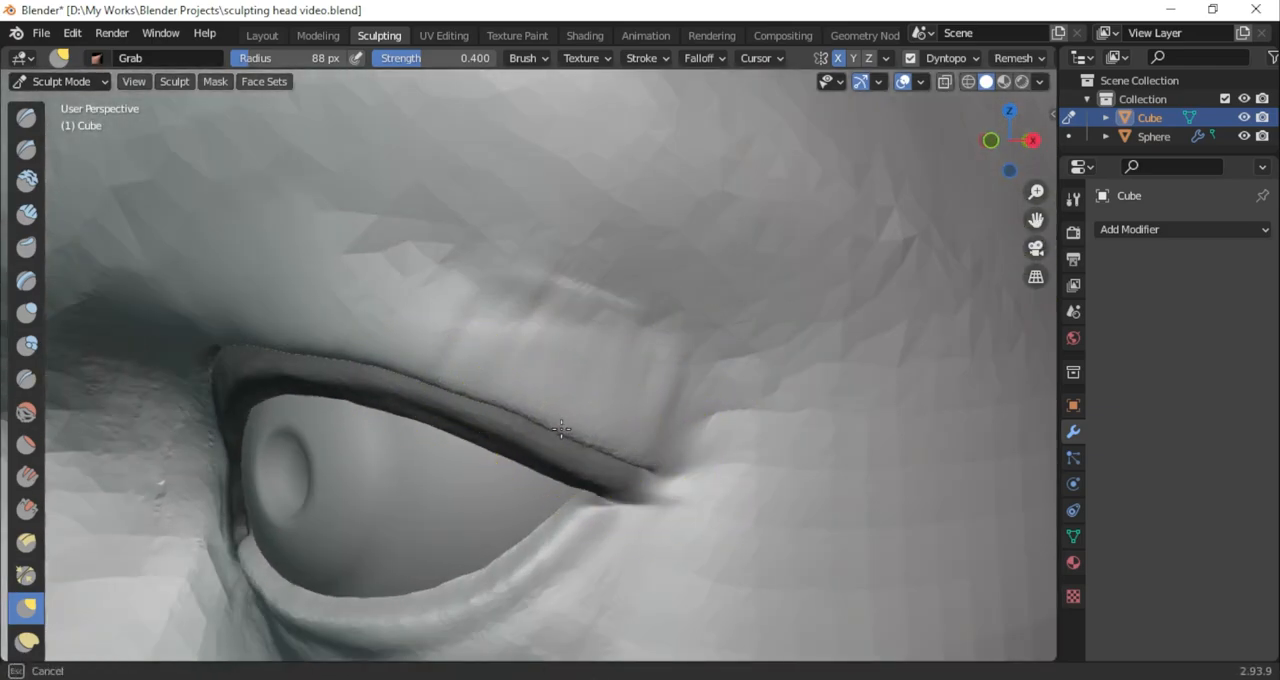
left_click_drag(611, 352, 551, 402)
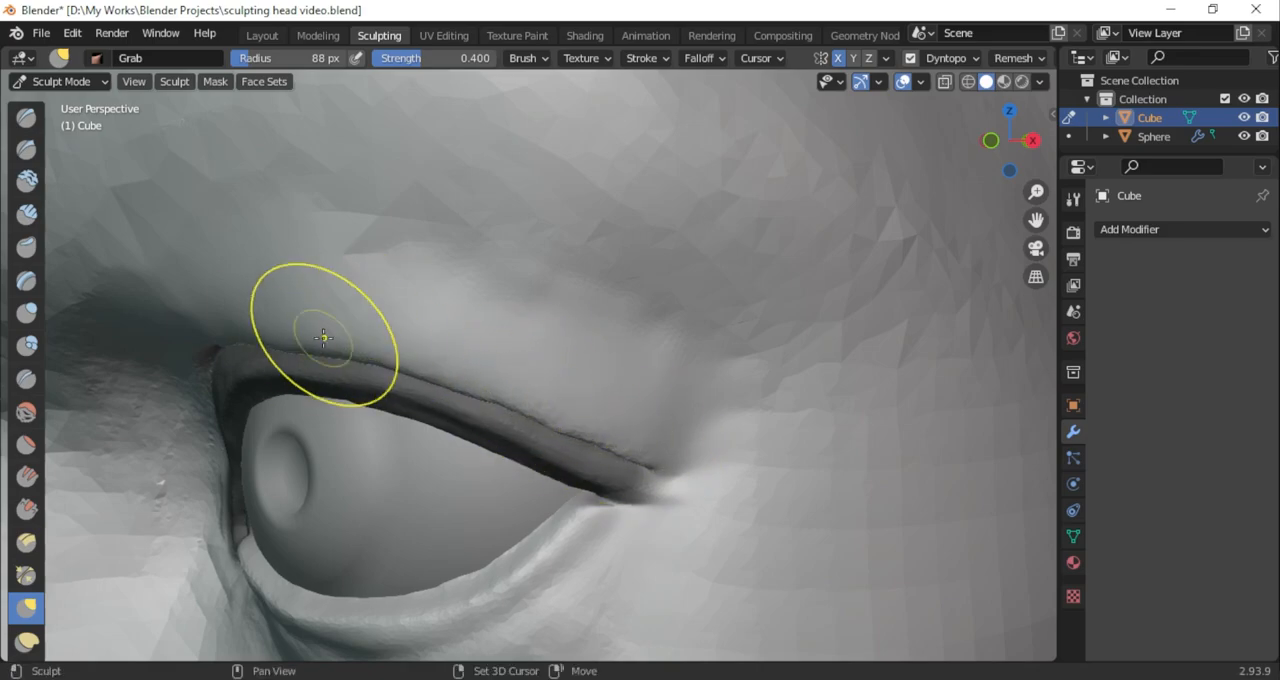
Shape the inner half of the fold along the upper eyelid crease with the 88 px Grab brush
scroll(314, 344, "down", 3)
mouse_move(271, 300)
middle_mouse_down()
mouse_move(370, 298)
mouse_move(328, 231)
mouse_move(314, 307)
mouse_move(260, 294)
mouse_move(467, 218)
middle_mouse_up()
scroll(328, 290, "up", 2)
scroll(314, 307, "up", 1)
left_click_drag(400, 244, 406, 246)
mouse_move(460, 258)
middle_mouse_down()
mouse_move(509, 231)
mouse_move(609, 300)
mouse_move(752, 589)
middle_mouse_up()
left_click_drag(561, 371, 610, 395)
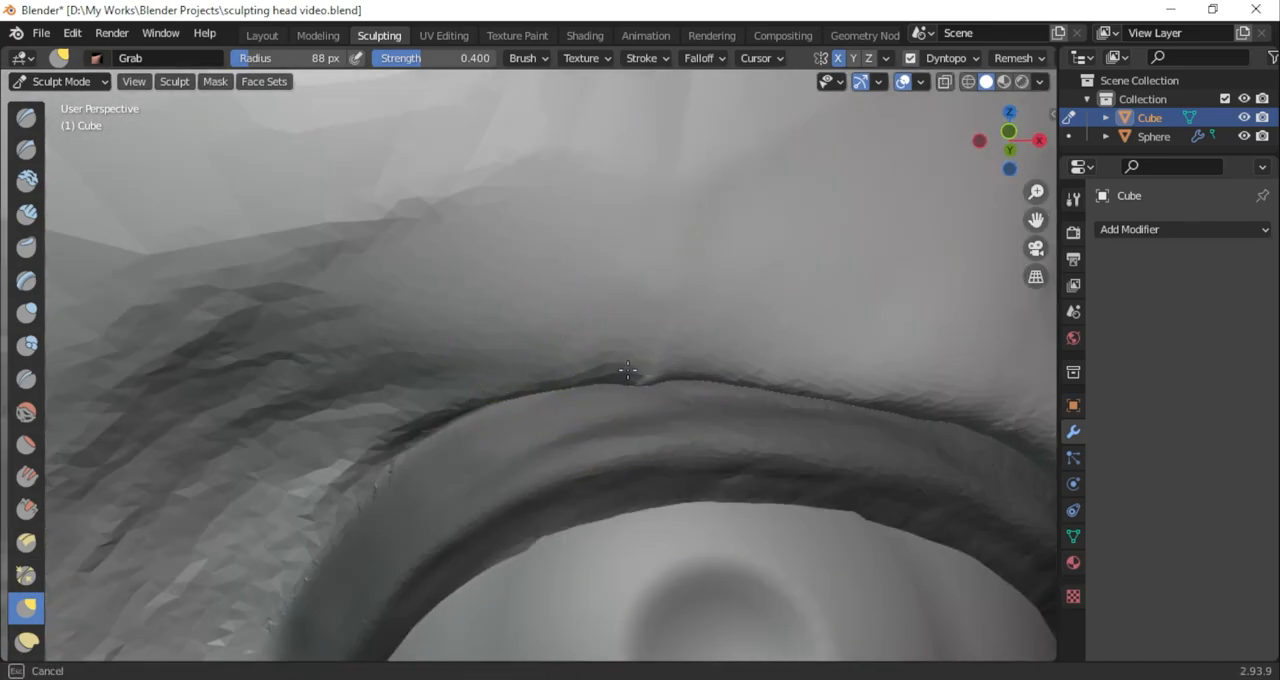
Work on the notch in the upper eyelid crease with subtractive Inflate/Deflate and Fill/Deepen at 88 px
left_click(26, 313)
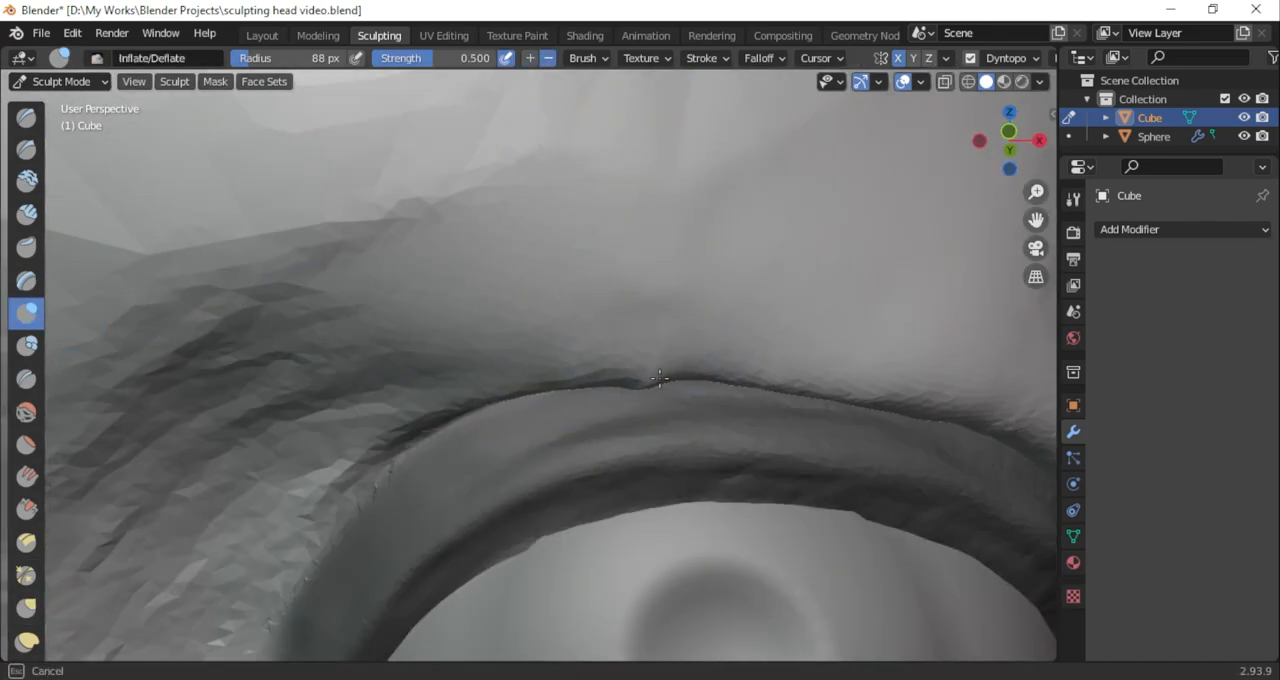
middle_click_drag(645, 393, 791, 180)
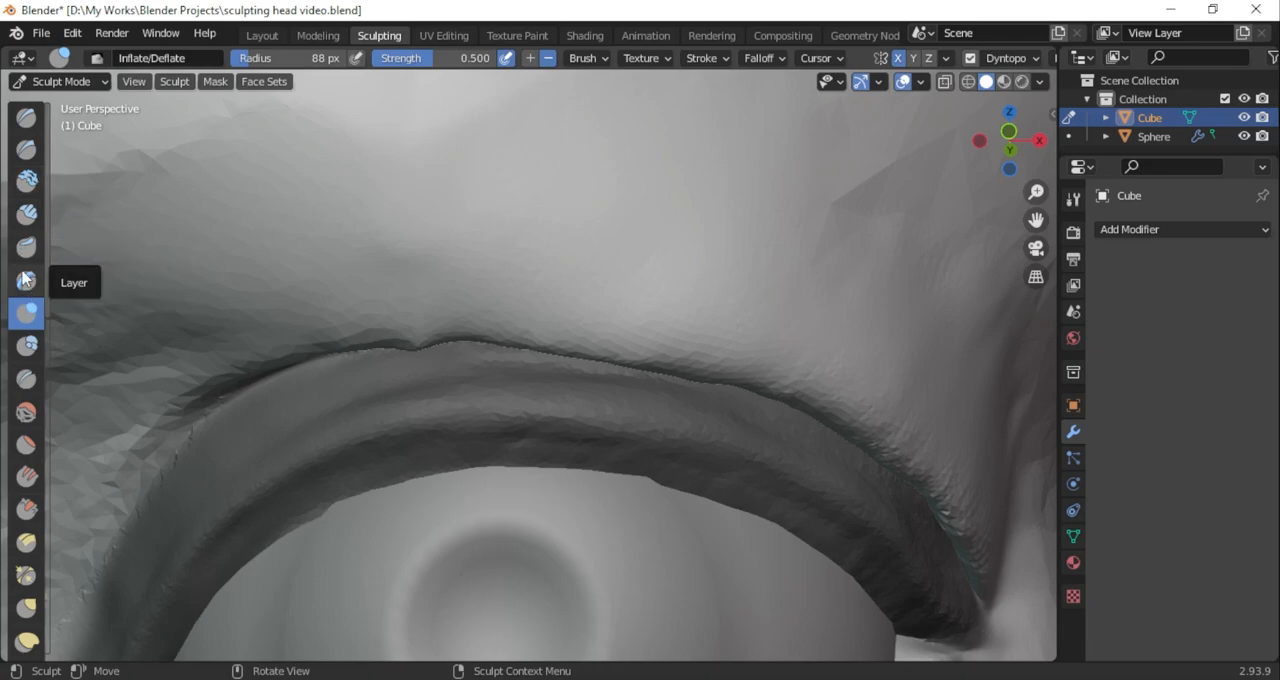
left_click_drag(47, 395, 86, 395)
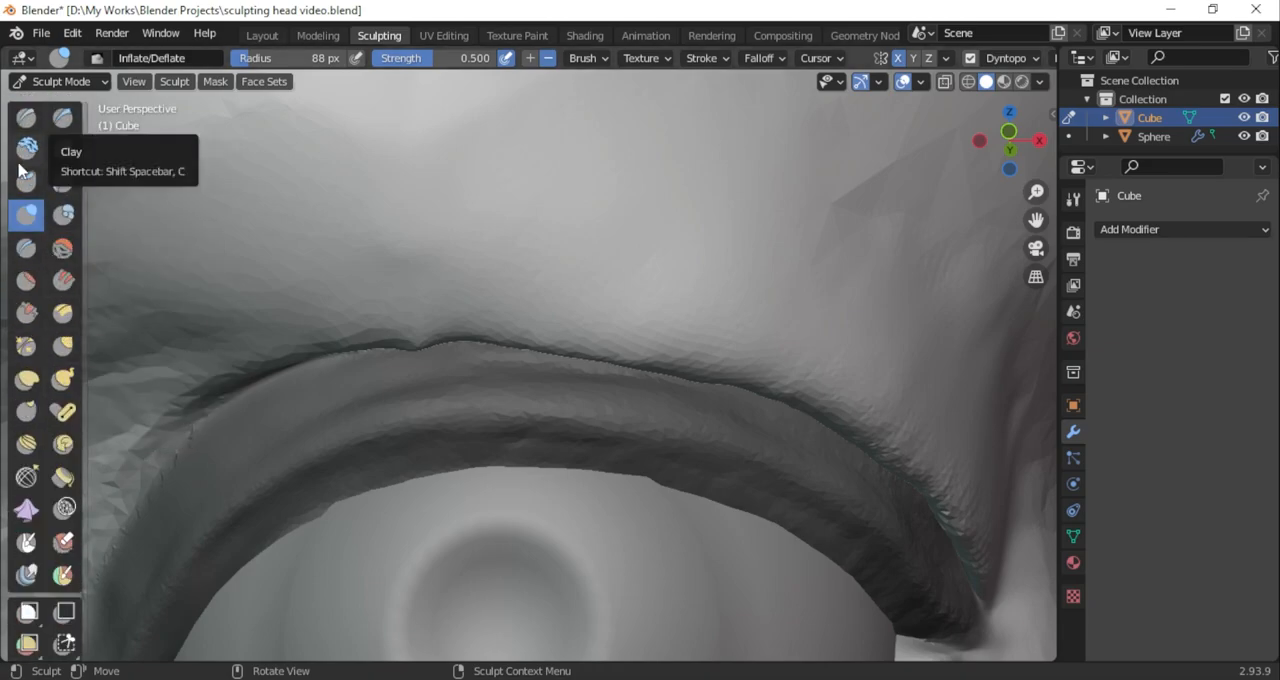
left_click(63, 280)
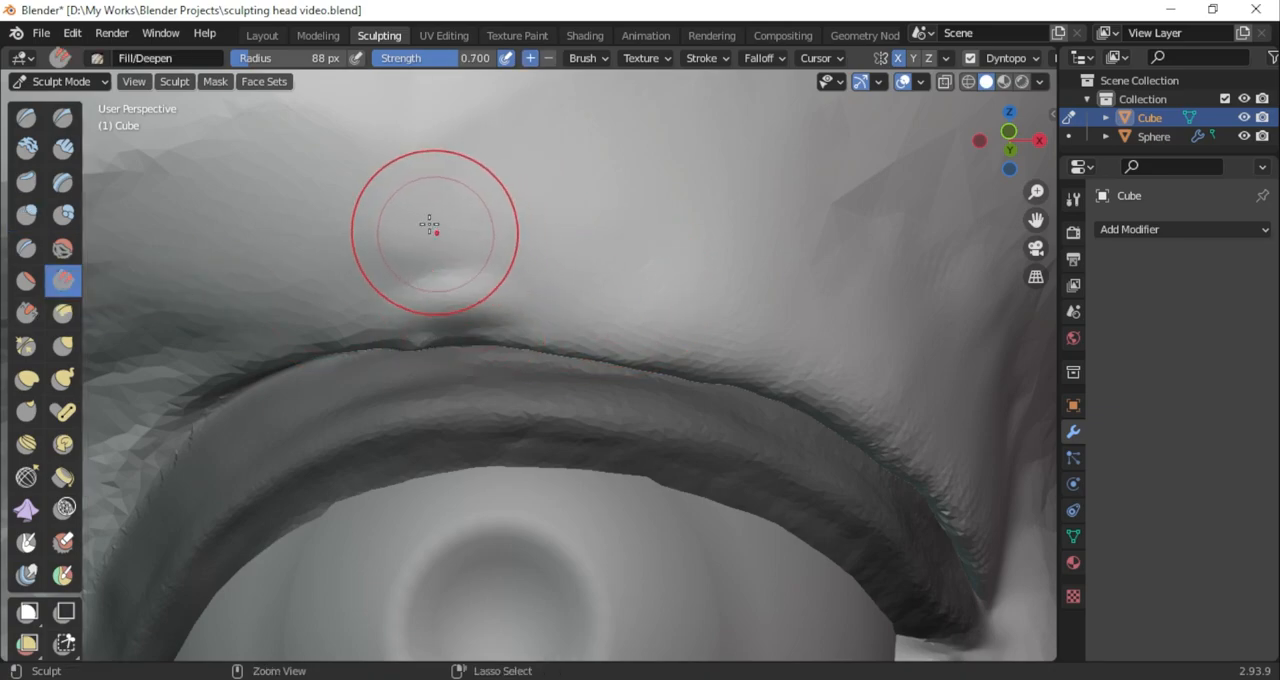
Pull the fold's edge around the crease notch into a continuous curve with the 80 px Grab brush
left_click(63, 345)
left_click_drag(417, 325, 425, 330)
left_click(1073, 406)
scroll(1113, 358, "down", 1)
middle_click_drag(405, 265, 402, 187)
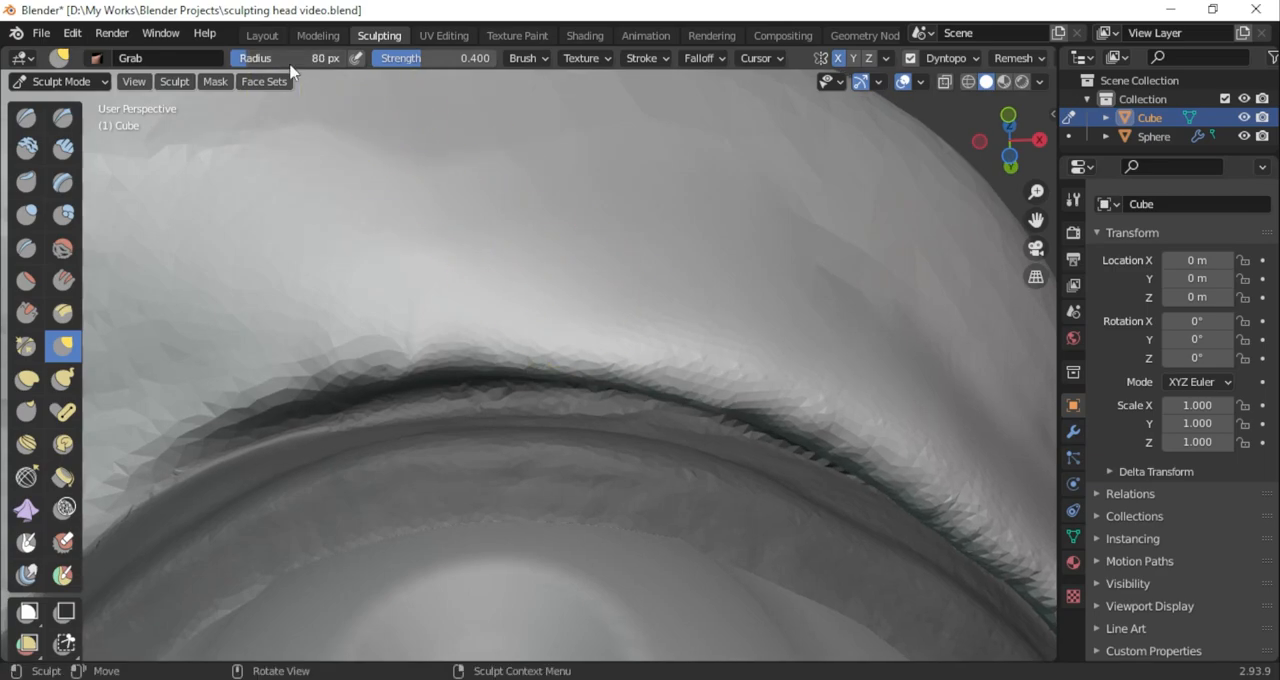
middle_click_drag(500, 343, 445, 348)
scroll(600, 375, "down", 3)
mouse_move(1036, 220)
left_mouse_down()
mouse_move(854, 234)
mouse_move(852, 245)
left_mouse_up()
scroll(316, 345, "up", 1)
Deepen the crease between the fold and the upper eyelid with the Inflate/Deflate brush in subtract mode, starting at 37 px
left_click(27, 214)
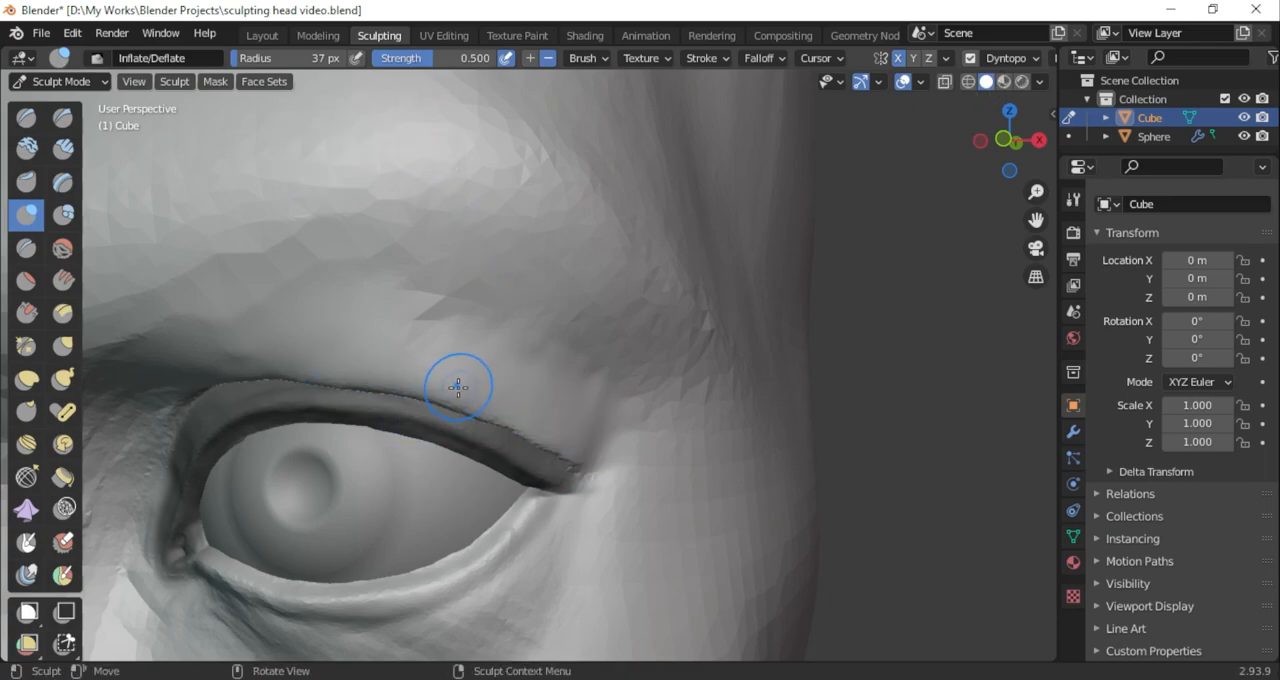
scroll(412, 411, "up", 3)
mouse_move(412, 411)
middle_mouse_down()
mouse_move(297, 371)
mouse_move(603, 468)
mouse_move(448, 457)
middle_mouse_up()
left_click_drag(264, 61, 286, 61)
left_click_drag(720, 553, 574, 483)
left_click_drag(580, 440, 350, 403)
left_click_drag(1016, 163, 1100, 168)
Reshape the middle of the fold over the upper eyelid with the 132 px Grab brush
left_click(63, 346)
left_click_drag(333, 434, 325, 417)
scroll(308, 418, "down", 3)
middle_click_drag(320, 357, 409, 340)
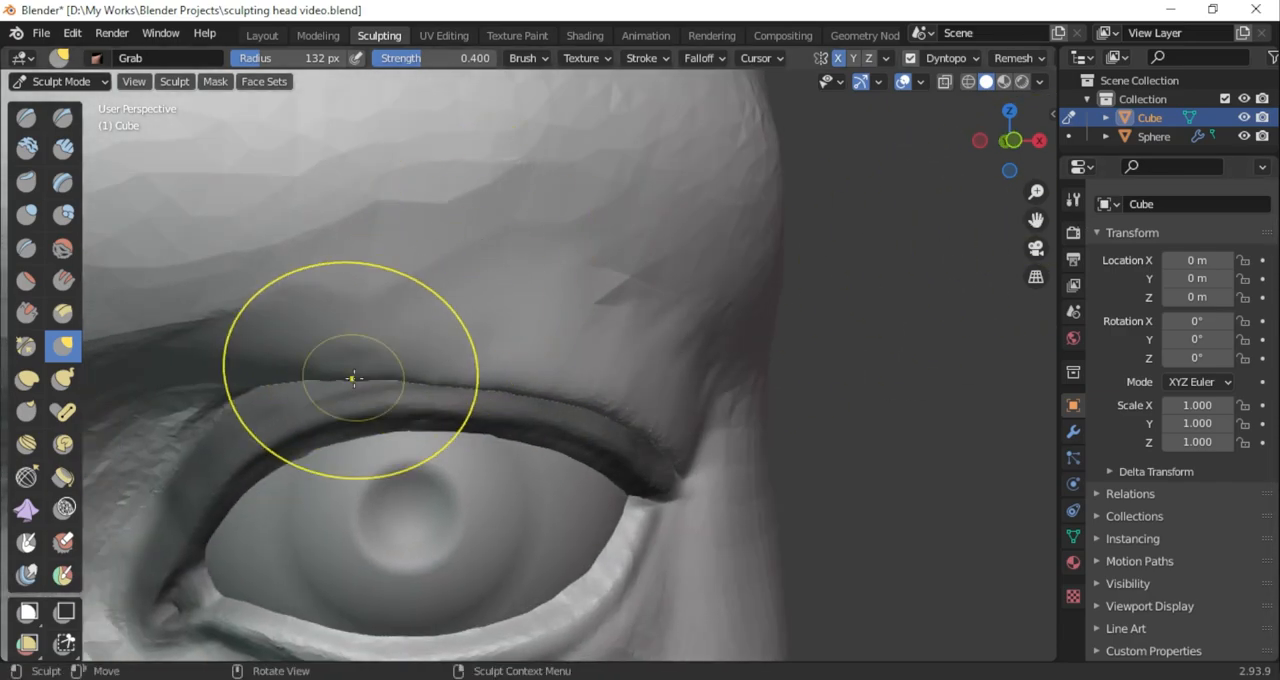
scroll(360, 370, "up", 3)
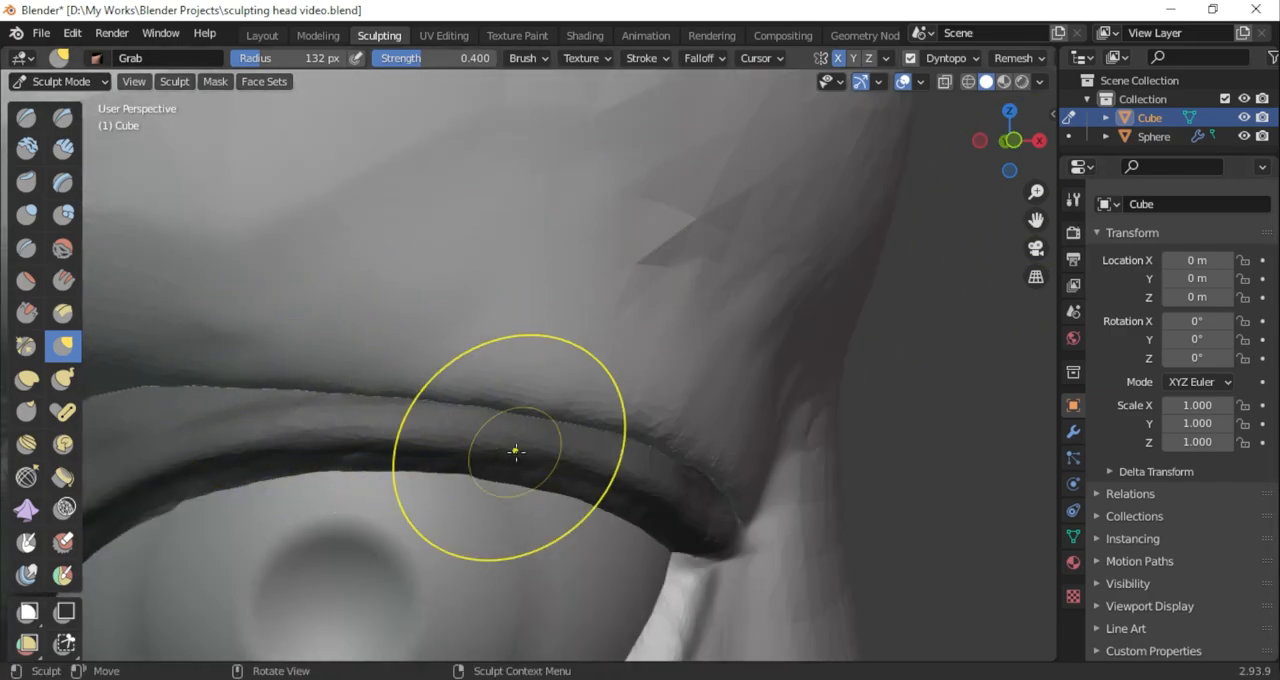
scroll(891, 251, "down", 3)
scroll(357, 343, "up", 3)
Build up a ridge around the inner end of the upper eyelid with the 53 px Clay Strips brush
key("c")
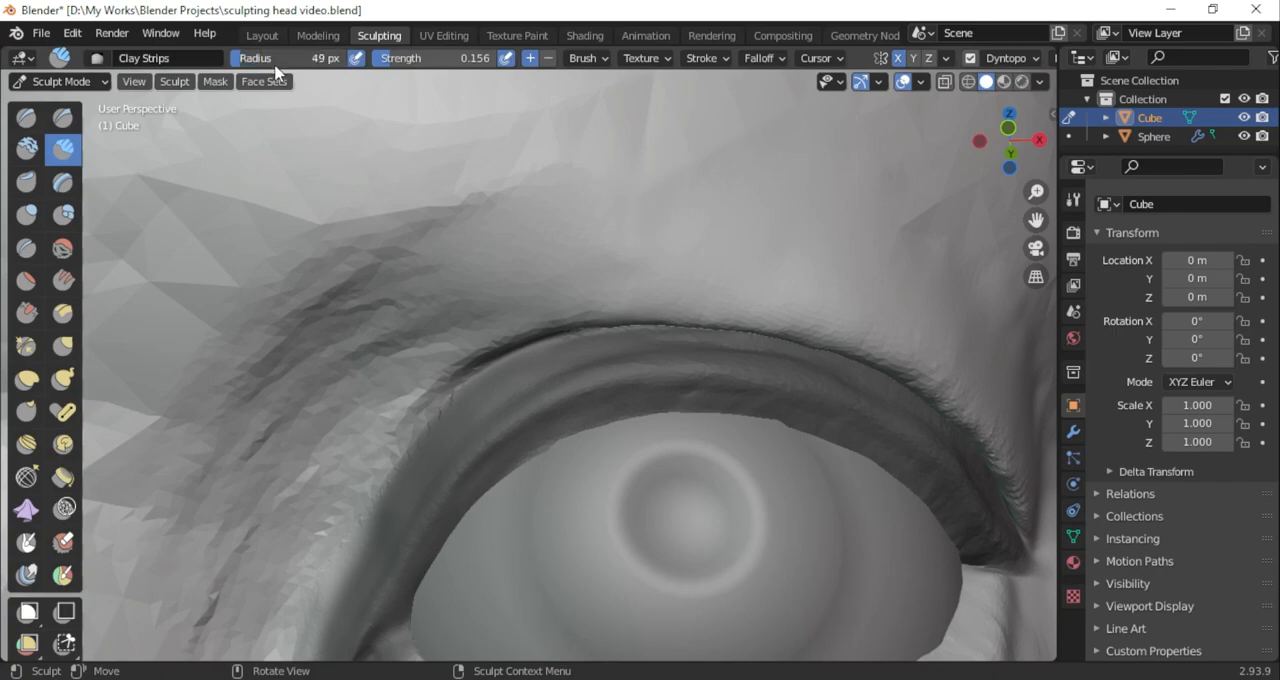
mouse_move(404, 361)
left_mouse_down()
mouse_move(350, 430)
mouse_move(400, 400)
mouse_move(280, 560)
left_mouse_up()
scroll(490, 350, "down", 3)
scroll(525, 325, "up", 3)
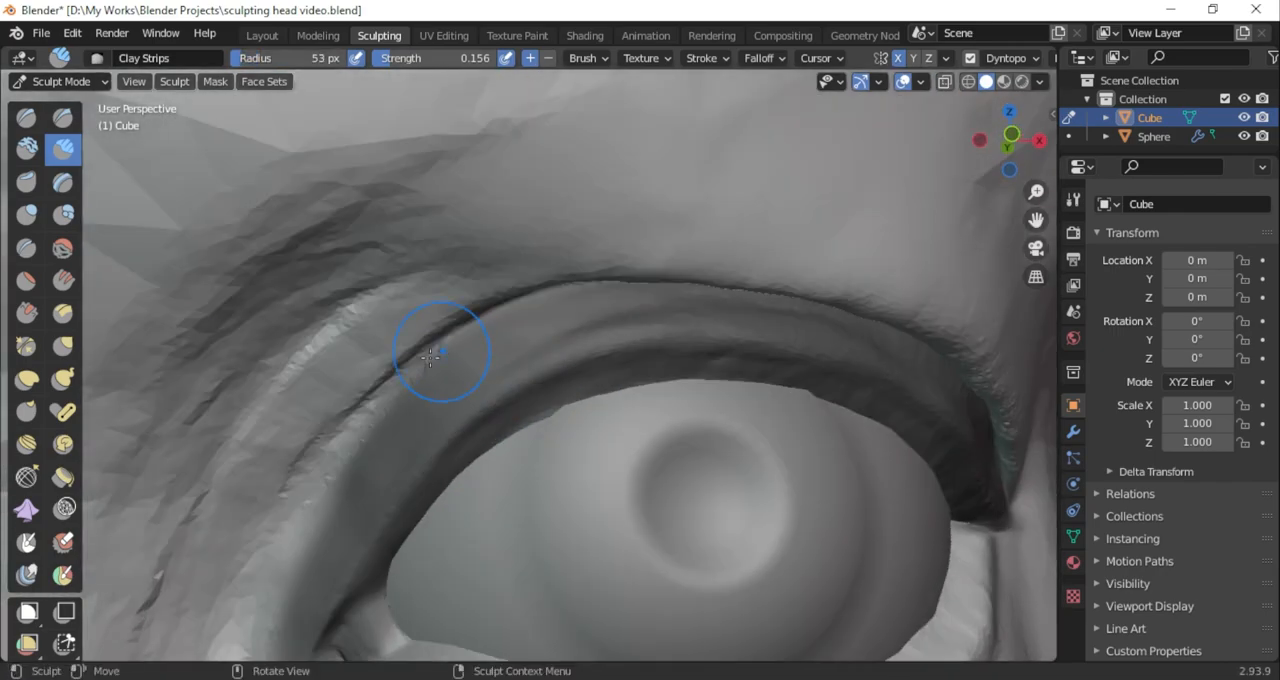
Define the crease between the new ridge and the inner end of the upper eyelid
key("g")
left_click(65, 122)
middle_click_drag(215, 240, 248, 107)
mouse_move(250, 300)
middle_mouse_down("shift")
mouse_move(250, 100)
mouse_move(290, 73)
middle_mouse_up("shift")
left_click_drag(430, 333, 376, 412)
mouse_move(1004, 162)
left_mouse_down()
mouse_move(1056, 206)
mouse_move(1050, 226)
left_mouse_up()
Blend the inner end of the fold into the upper eyelid crease with the 117 px Grab brush
left_click(64, 346)
left_click_drag(298, 58, 308, 58)
left_click_drag(400, 284, 417, 266)
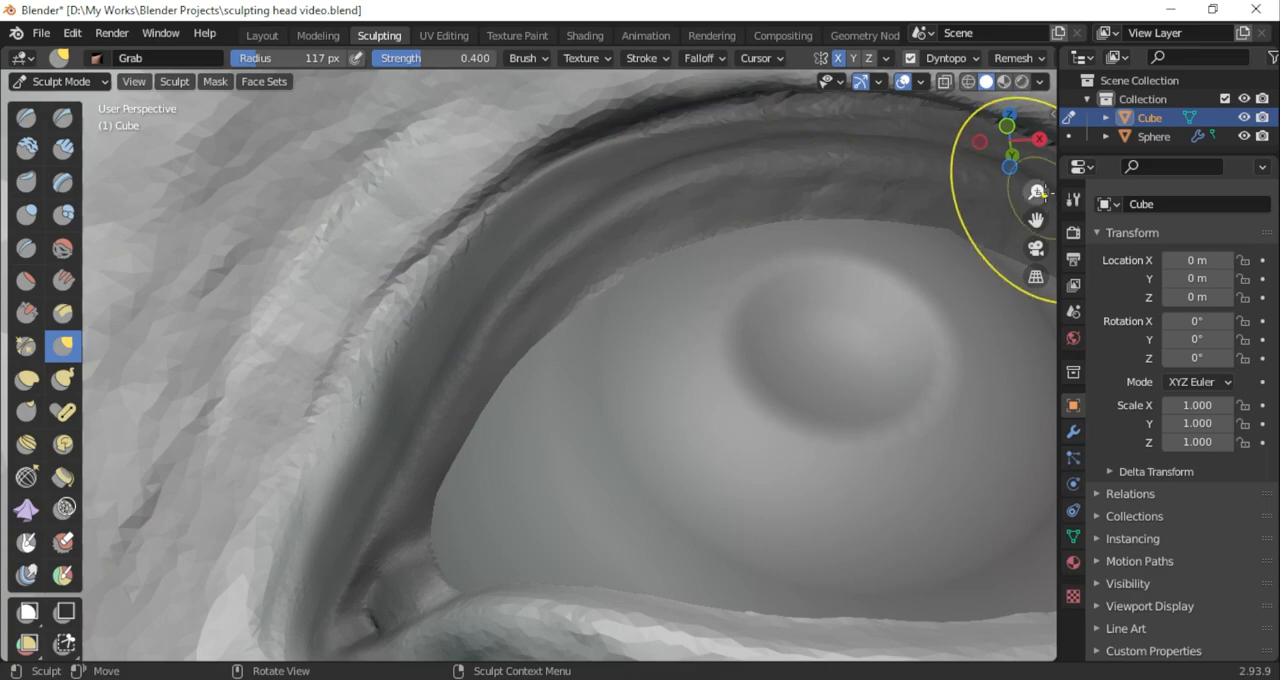
left_click_drag(1012, 146, 1026, 214)
left_click_drag(428, 139, 405, 153)
scroll(443, 251, "down", 4)
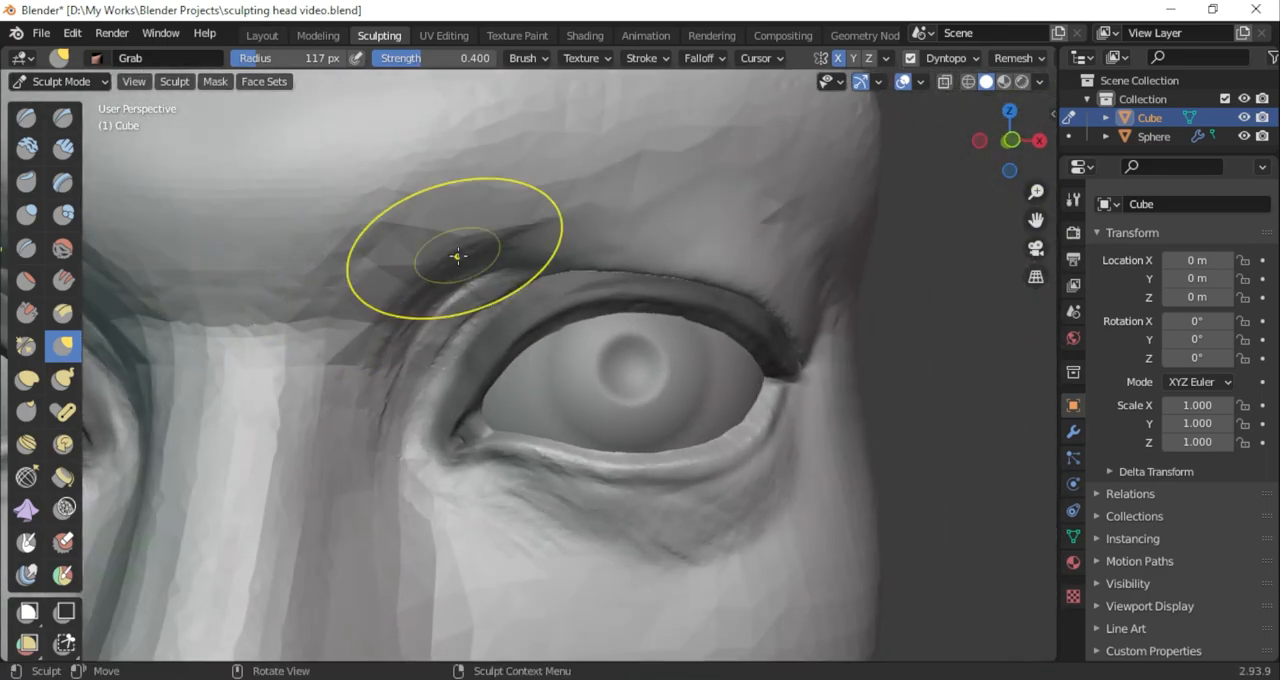
scroll(500, 214, "up", 4)
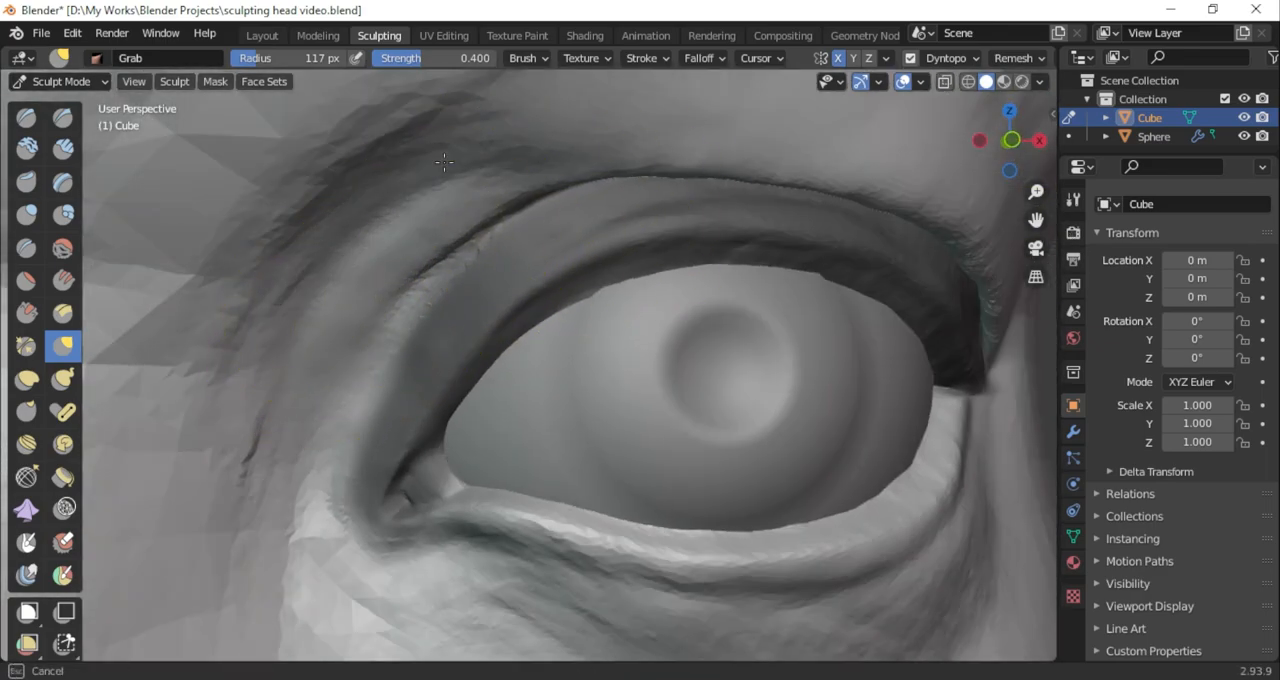
scroll(723, 245, "down", 2)
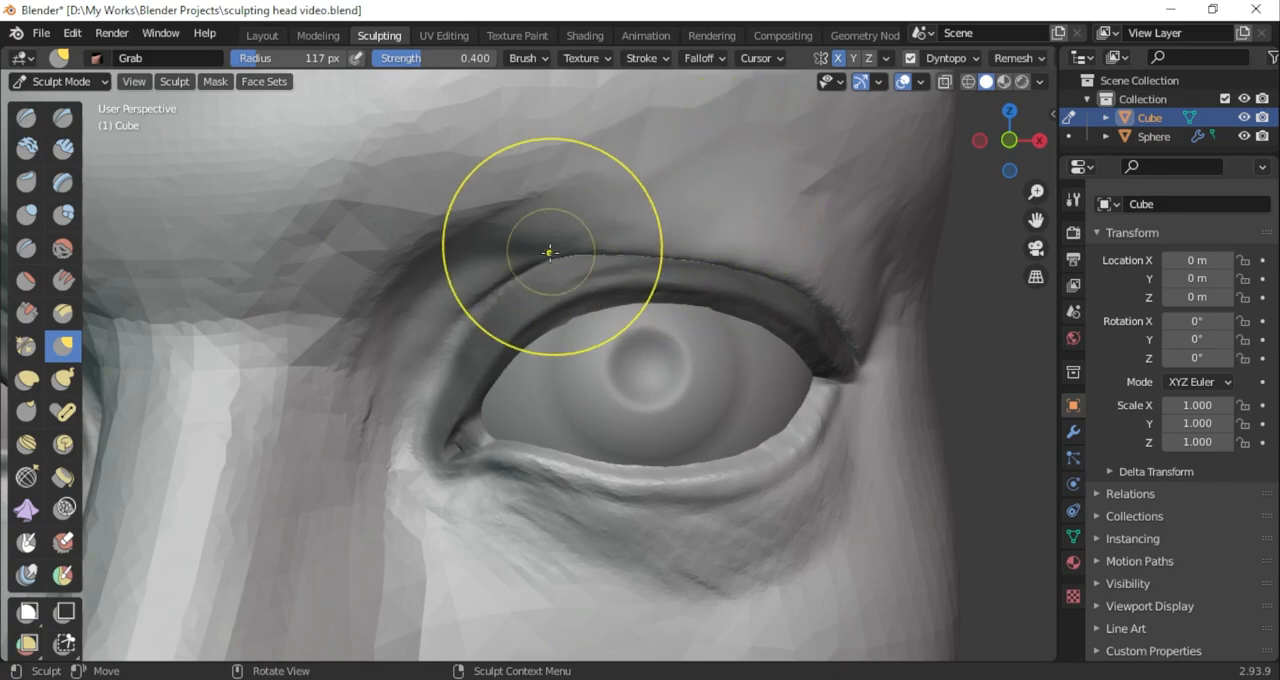
Build up the skin between the brow and the upper eyelid fold with the 37 px Clay Strips brush
left_click_drag(1039, 218, 896, 314)
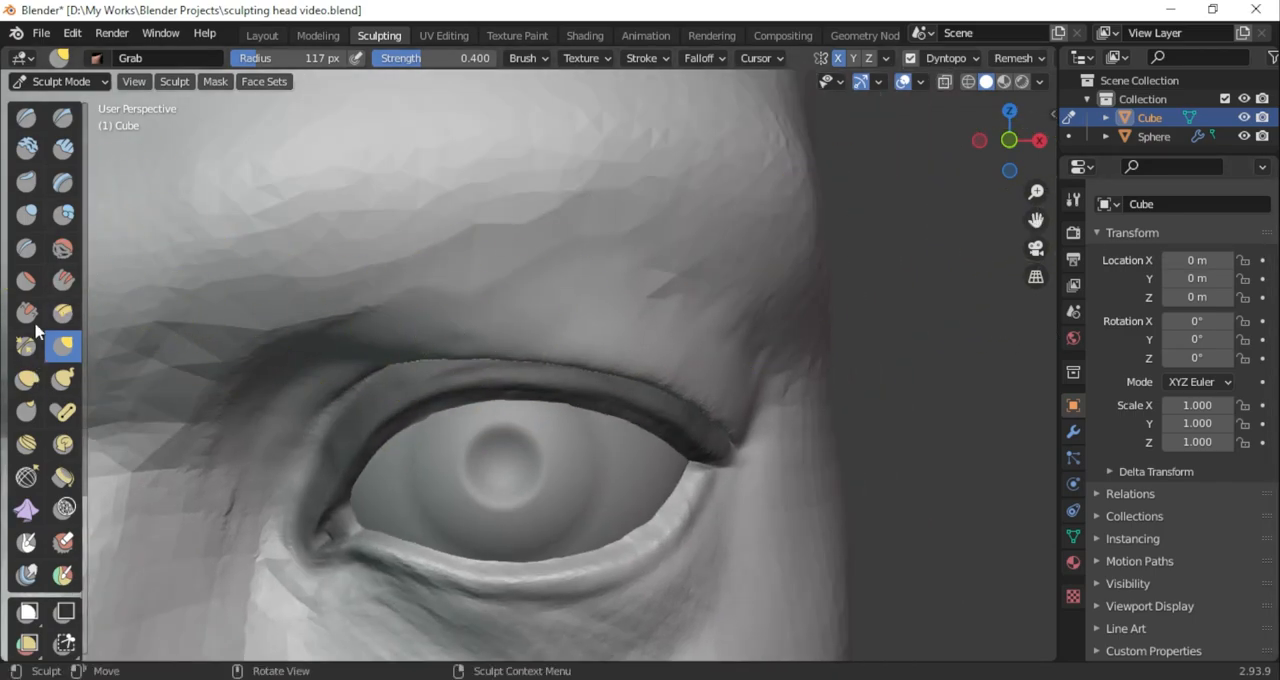
left_click(63, 150)
left_click_drag(328, 62, 310, 63)
left_click_drag(1012, 160, 944, 162)
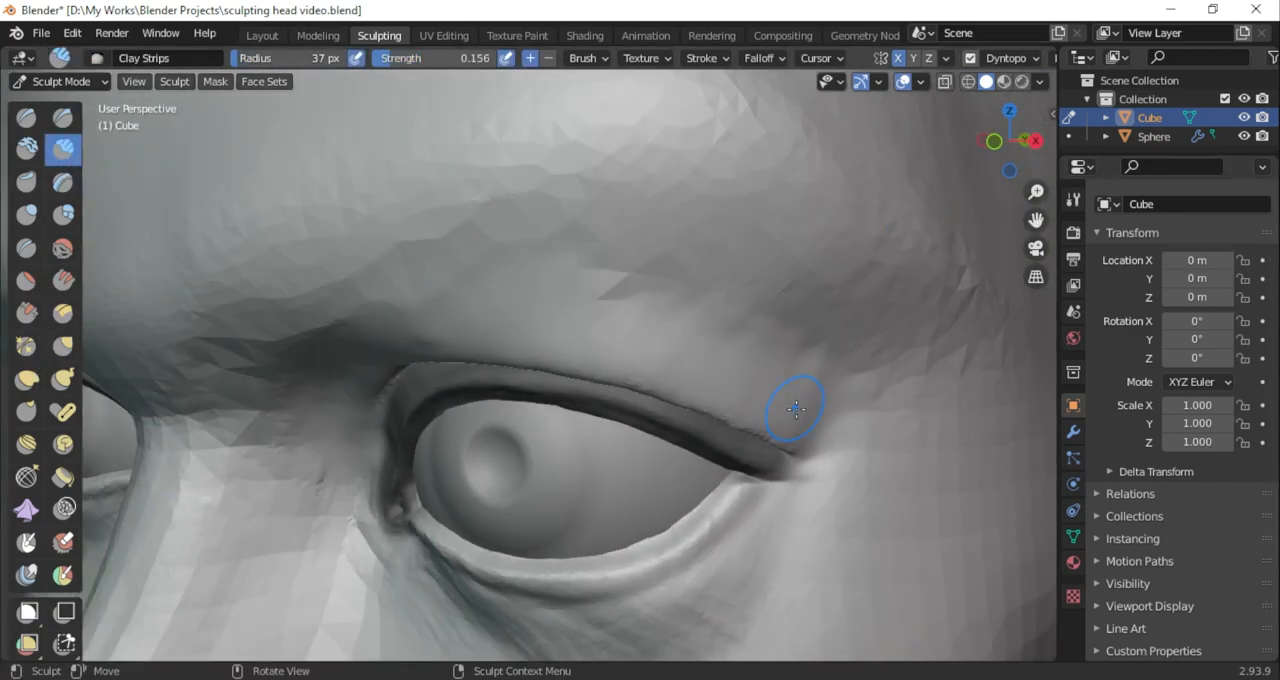
middle_click_drag(409, 352, 629, 234)
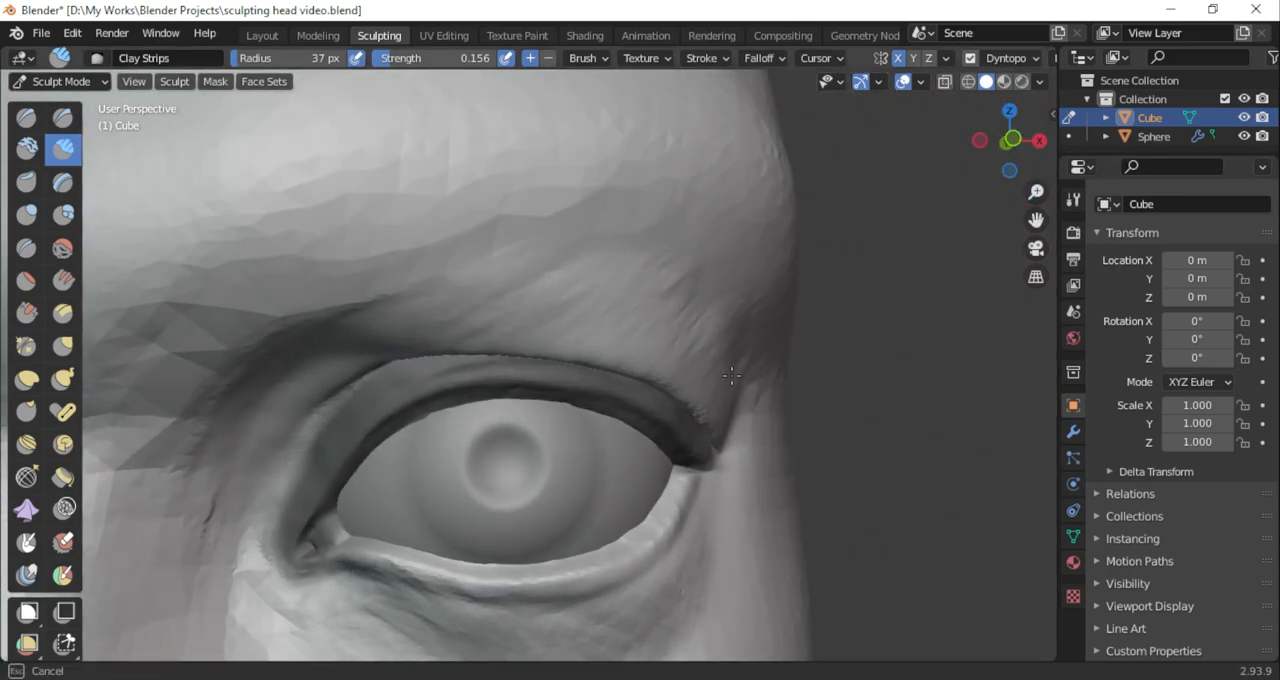
left_click_drag(650, 288, 457, 266)
left_click_drag(1012, 138, 941, 146)
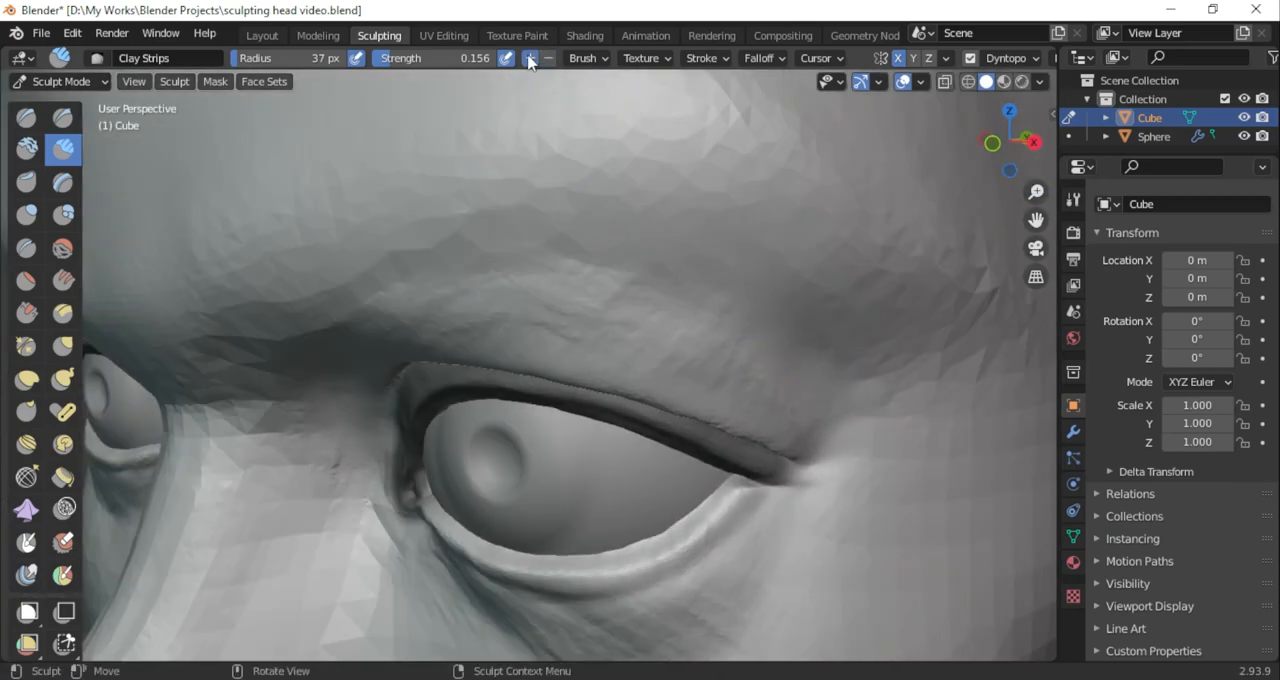
middle_click_drag(636, 337, 766, 357)
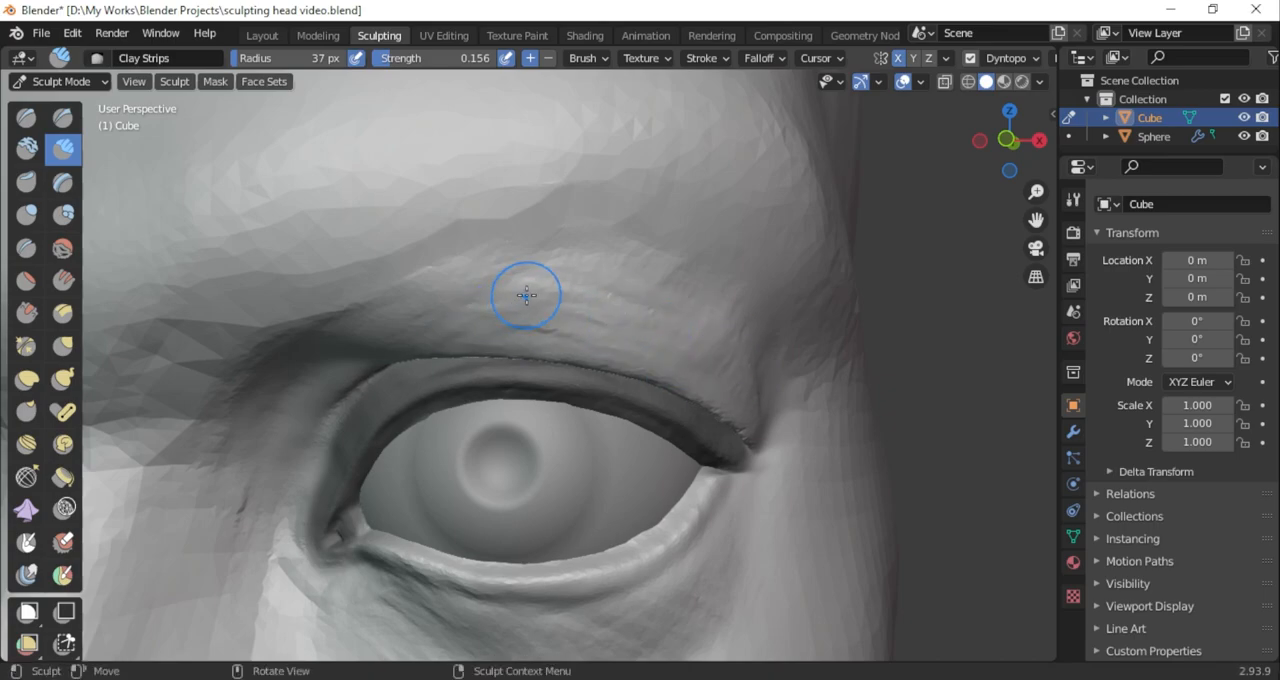
Deepen the crease between the upper eyelid and its overhanging fold with the 37 px Draw Sharp brush in subtract mode
left_click(63, 118)
mouse_move(338, 331)
left_mouse_down()
mouse_move(571, 249)
mouse_move(680, 271)
left_mouse_up()
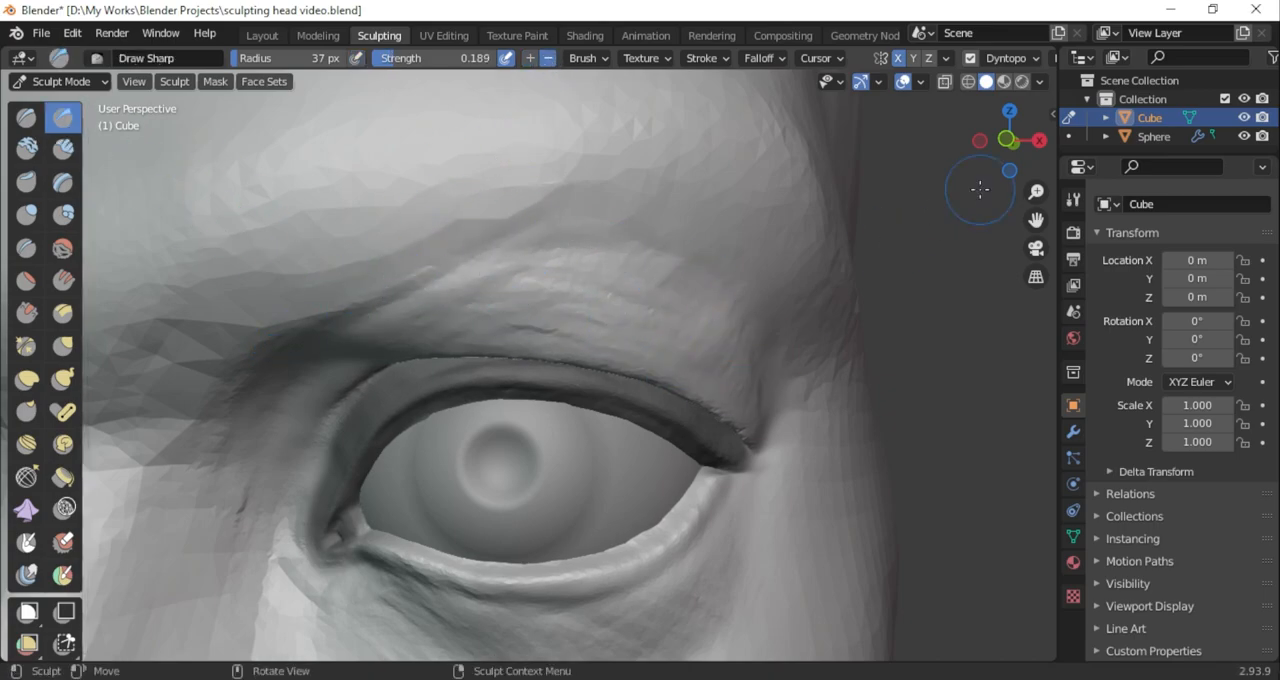
left_click_drag(1010, 140, 916, 145)
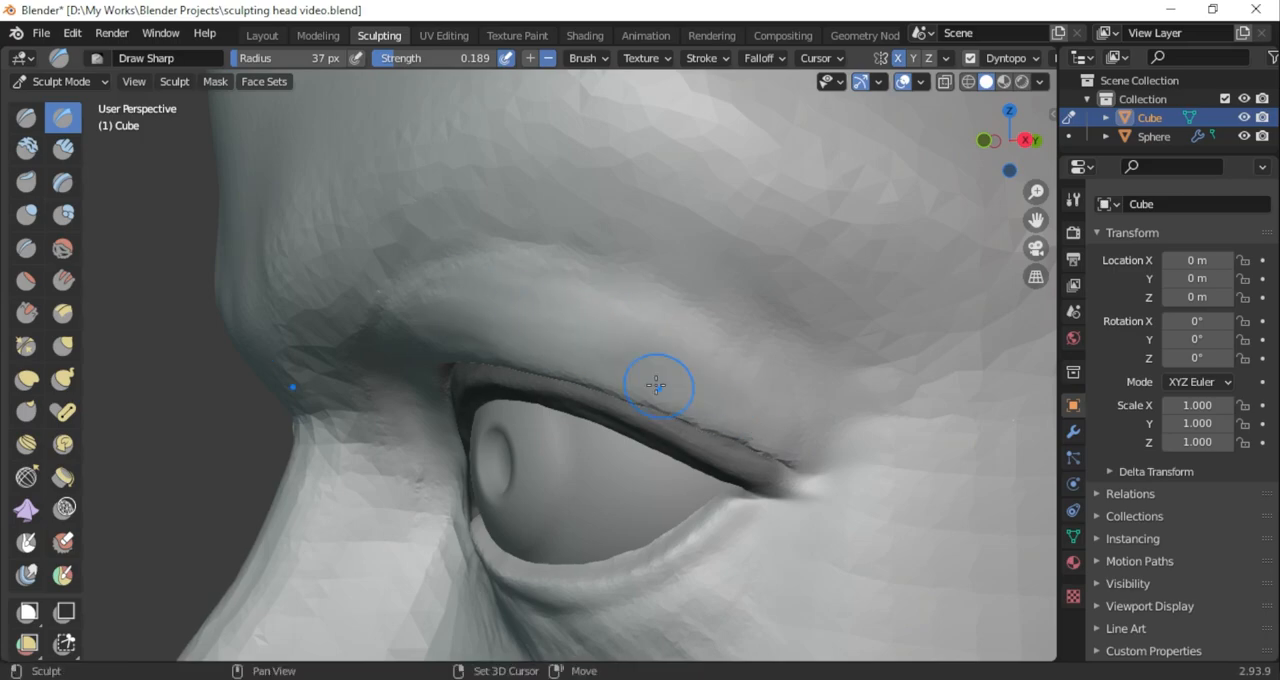
left_click_drag(395, 307, 375, 369, "shift")
left_click_drag(1000, 150, 1092, 163)
mouse_move(783, 294)
left_mouse_down("shift")
mouse_move(680, 328)
mouse_move(765, 316)
left_mouse_up("shift")
left_click_drag(1030, 162, 751, 313)
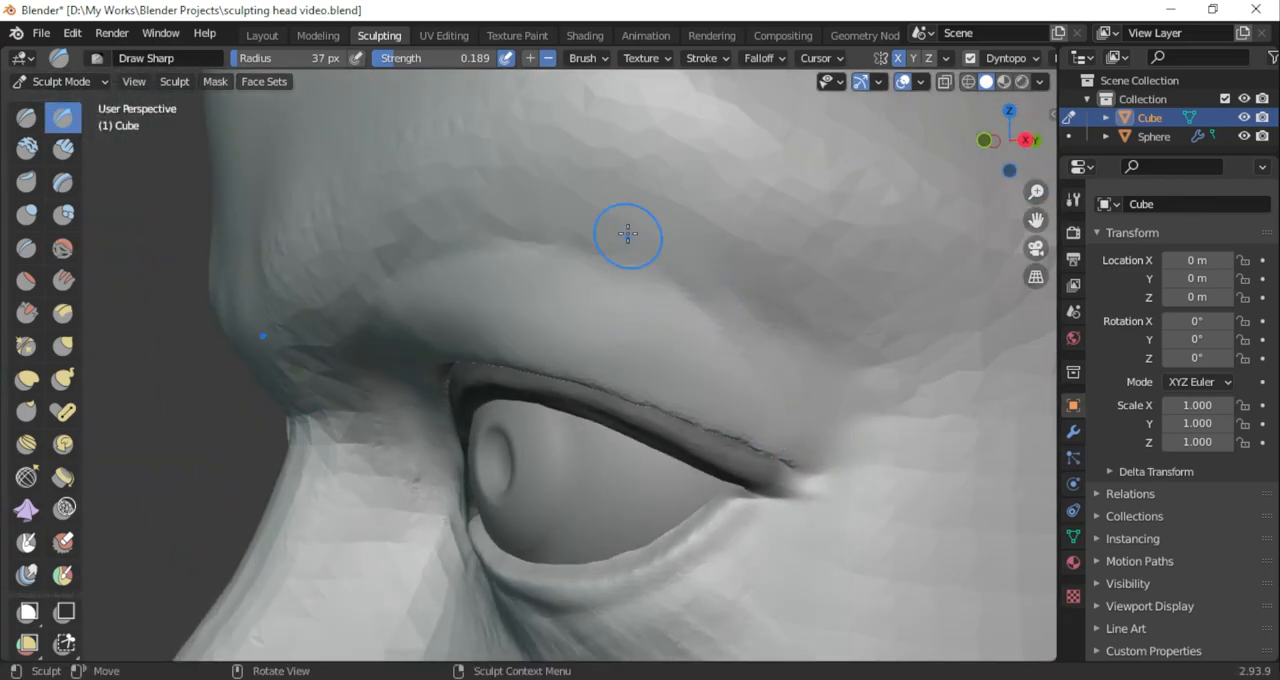
middle_click_drag(737, 363, 456, 341)
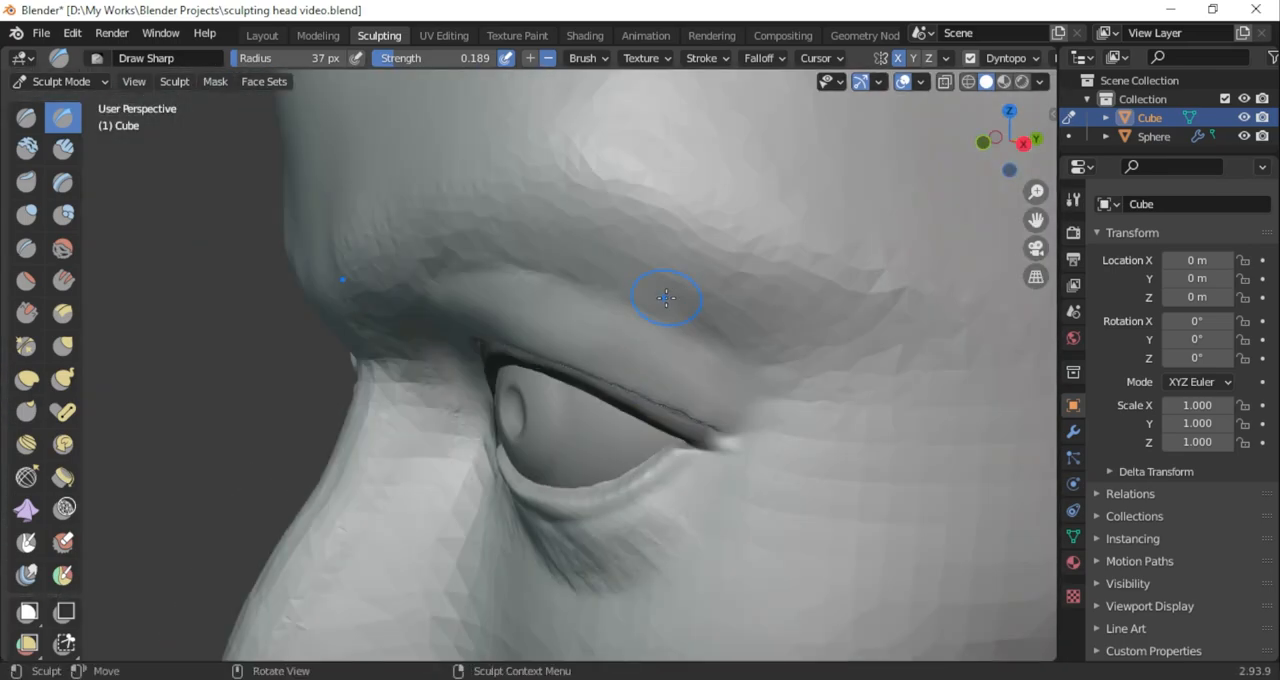
Shape the outer end of the brow and the fold above the outer eye corner with the 37 px Clay Strips brush
left_click(58, 151)
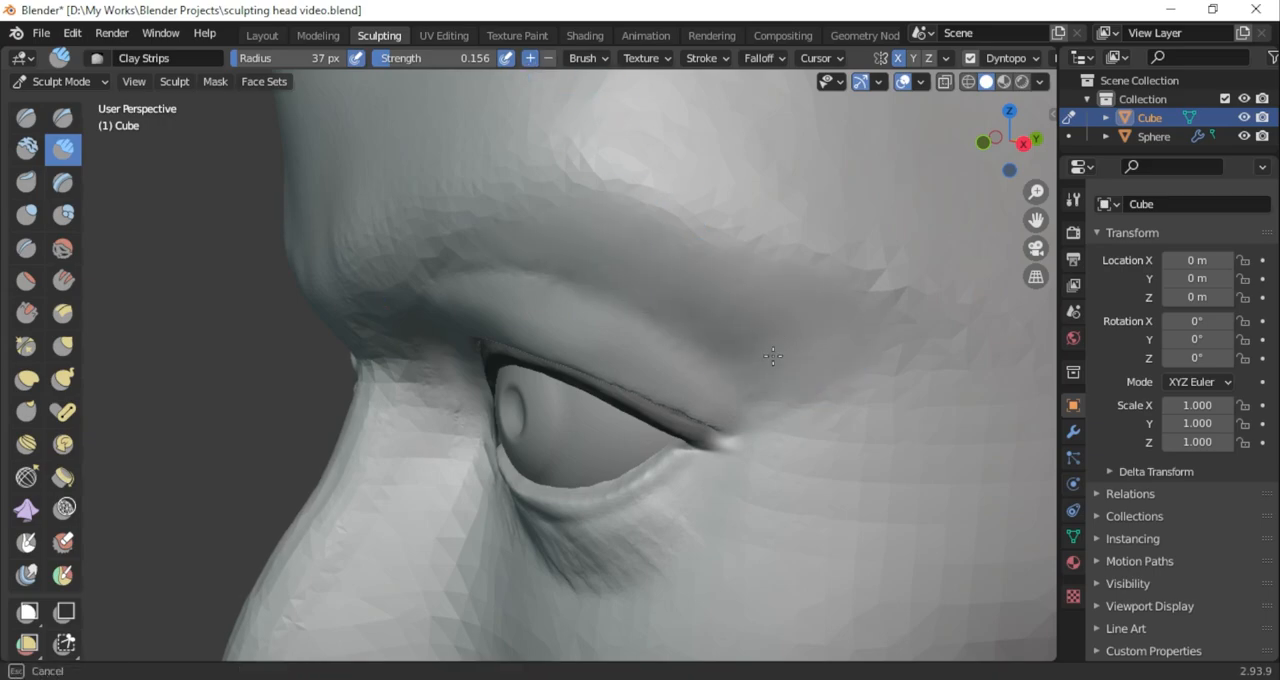
middle_click_drag(531, 241, 540, 370)
middle_click_drag(540, 370, 530, 400)
middle_click_drag(530, 400, 510, 290, "ctrl")
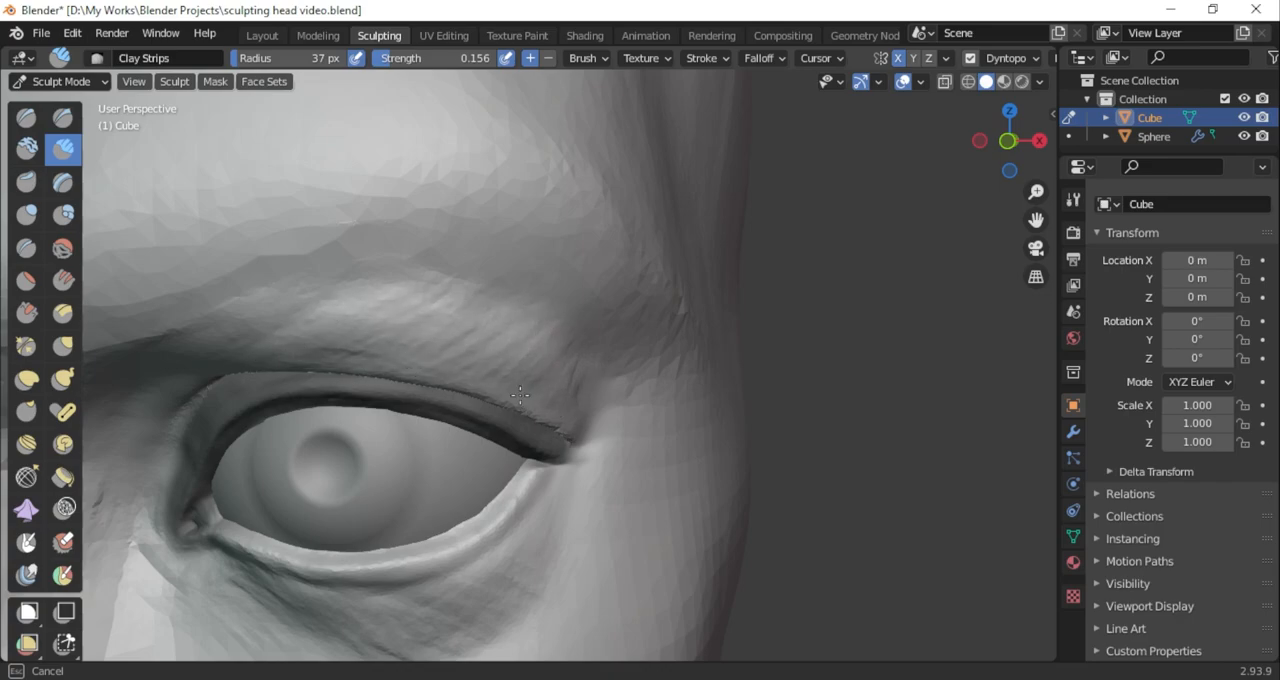
middle_click_drag(570, 418, 480, 343)
Shape the skin fold beneath the lower eyelid with the 37 px Clay Strips brush in subtract mode
scroll(480, 350, "down", 3)
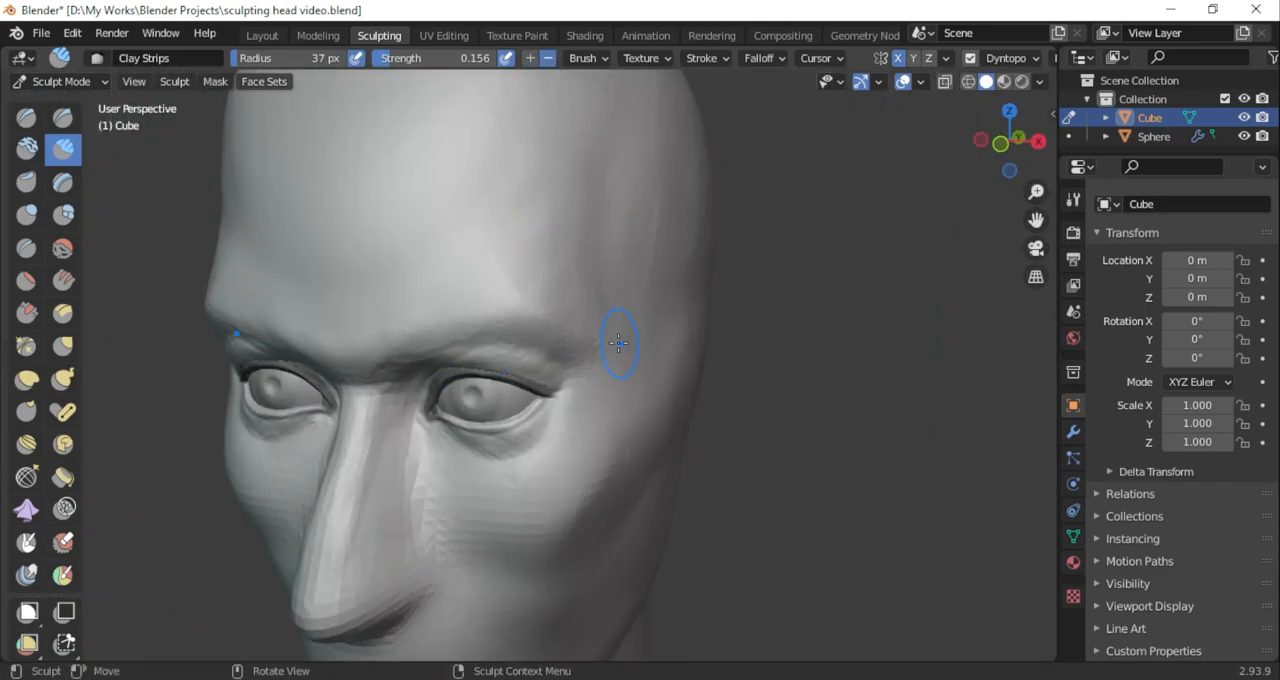
left_click_drag(1010, 142, 1045, 135)
scroll(589, 394, "up", 4)
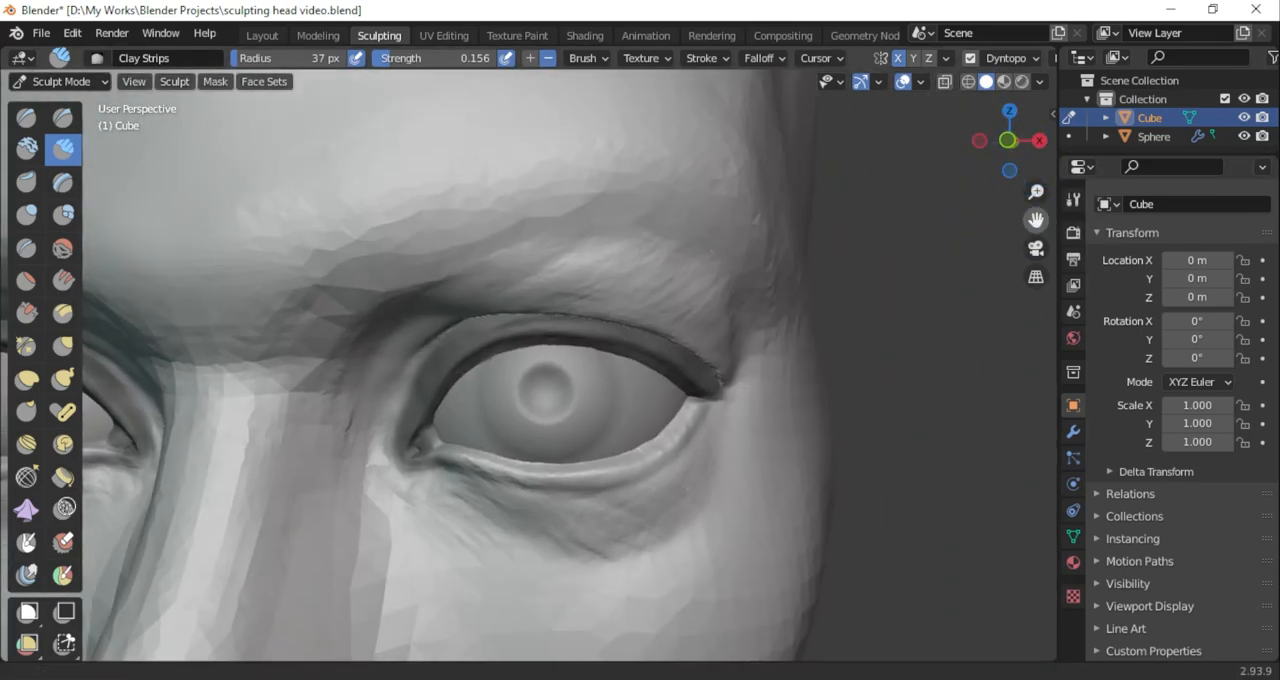
middle_click_drag(707, 460, 690, 374, "shift")
scroll(690, 374, "up", 1)
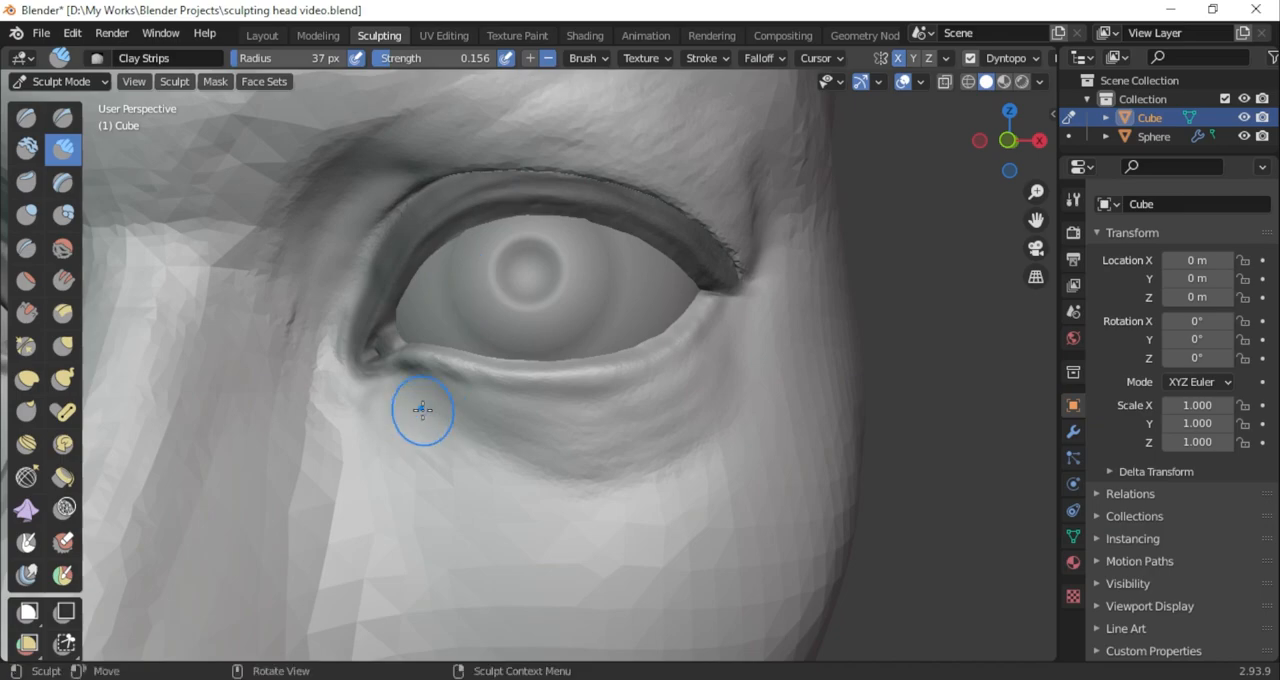
Build up the outer corner of the eye and the skin beside it with the 37 px Clay Strips brush
scroll(484, 459, "down", 7)
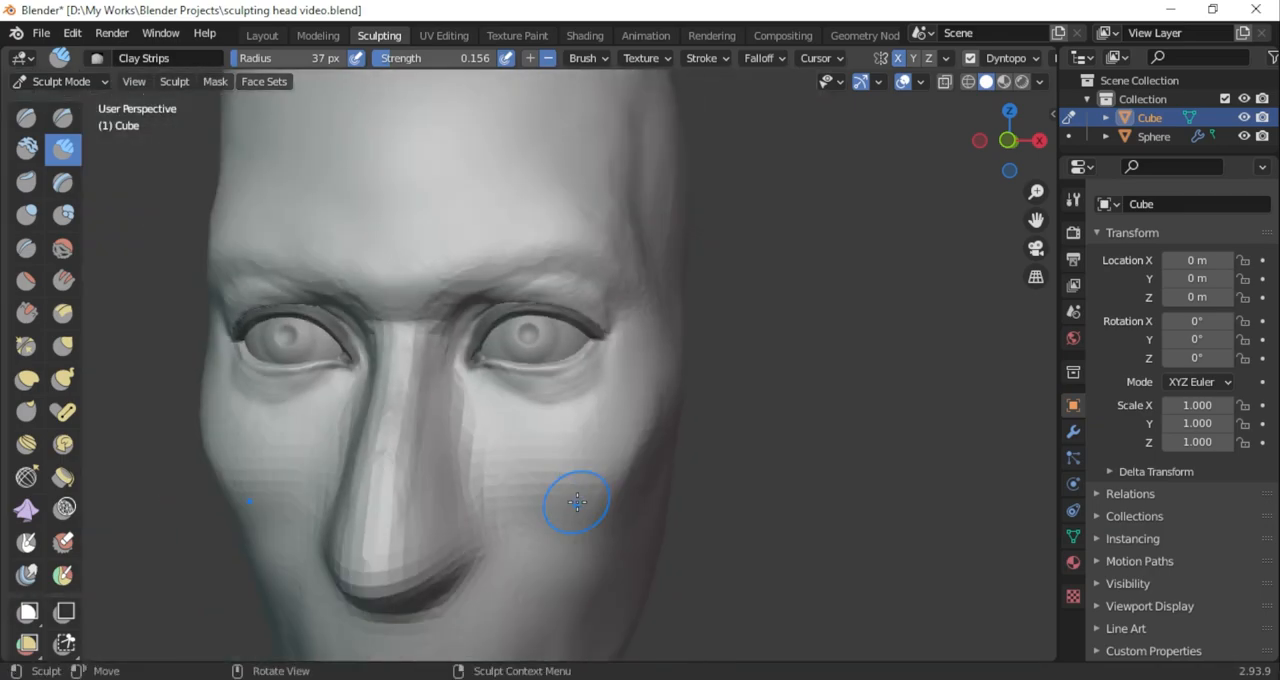
middle_click_drag(574, 500, 520, 515)
scroll(560, 490, "up", 3)
scroll(740, 330, "up", 3)
mouse_move(810, 280)
middle_mouse_down("shift")
mouse_move(739, 330)
mouse_move(652, 360)
middle_mouse_up("shift")
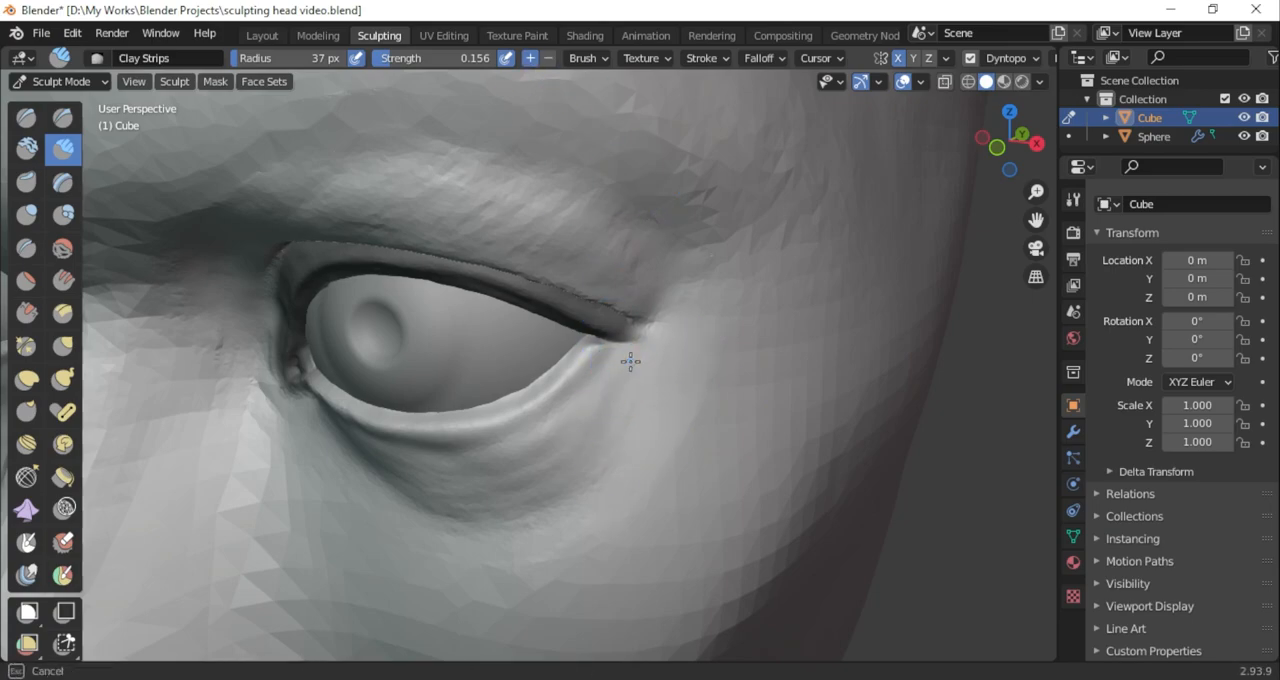
scroll(545, 484, "down", 5)
middle_click_drag(506, 457, 510, 383)
scroll(510, 383, "up", 5)
mouse_move(660, 330)
middle_mouse_down()
mouse_move(601, 300)
mouse_move(685, 390)
middle_mouse_up()
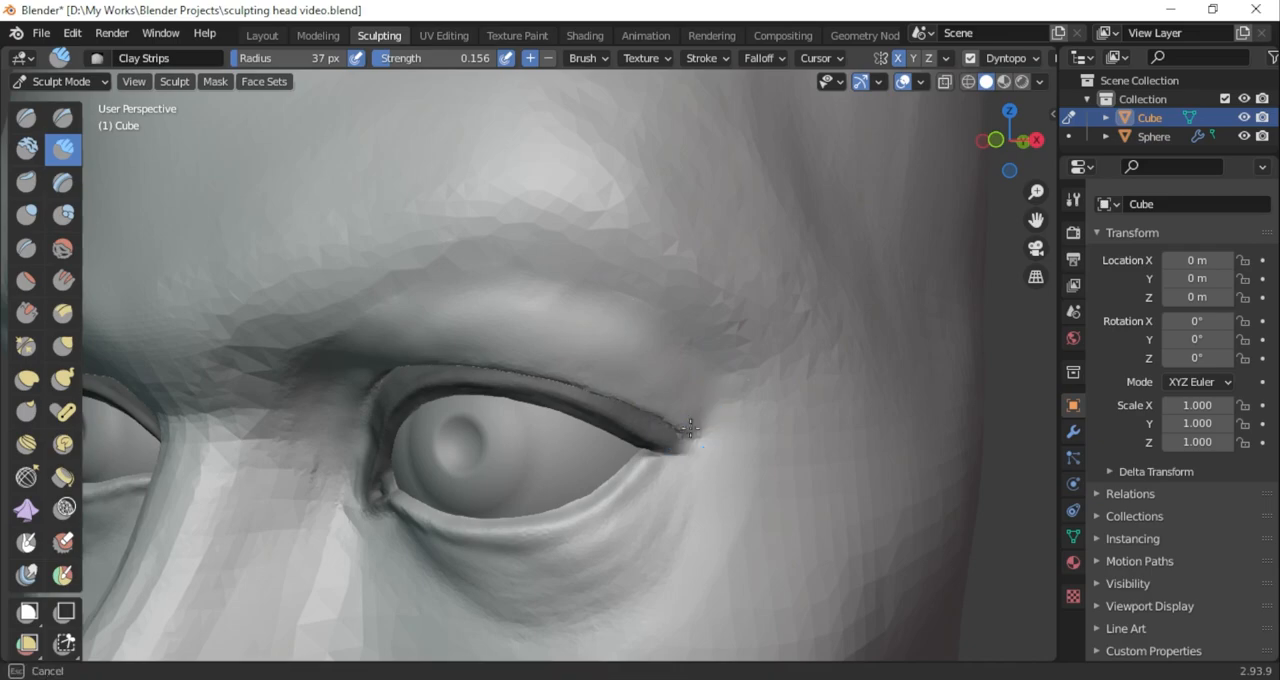
Fill out the outer half of the fold over the upper eyelid with the 37 px Clay Strips brush
scroll(327, 403, "down", 3)
middle_click_drag(327, 403, 363, 403)
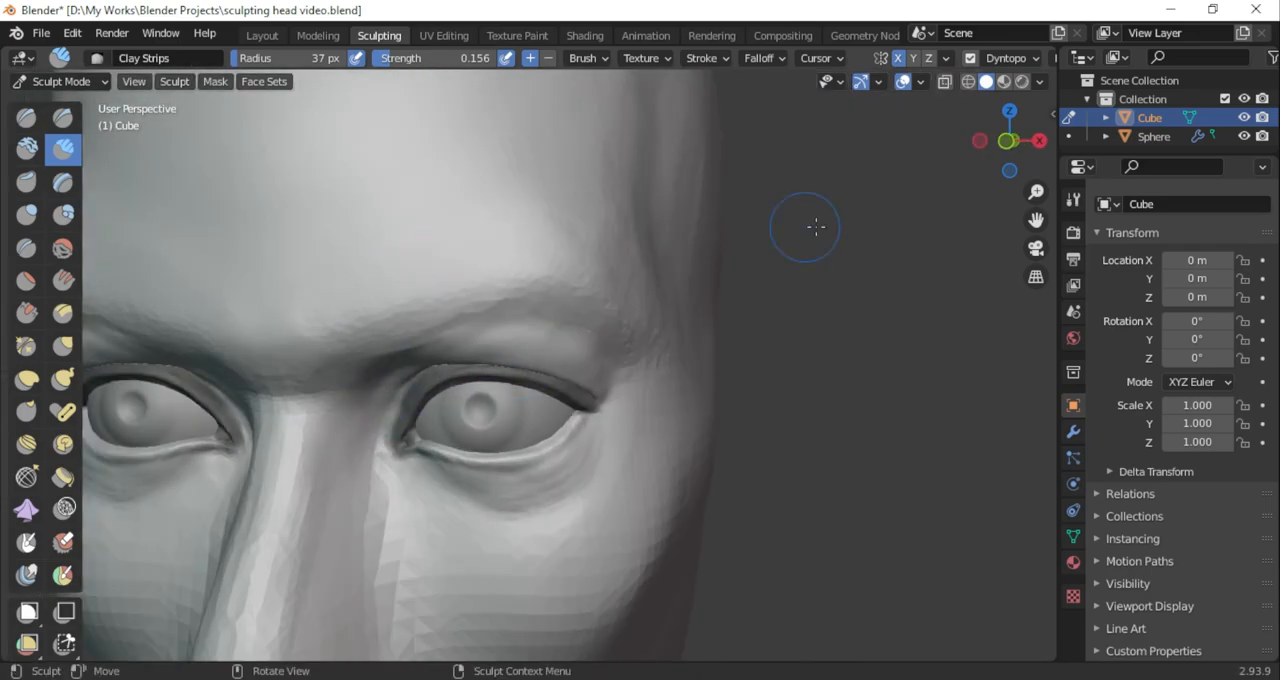
left_click_drag(1006, 165, 1025, 173)
scroll(623, 202, "up", 4)
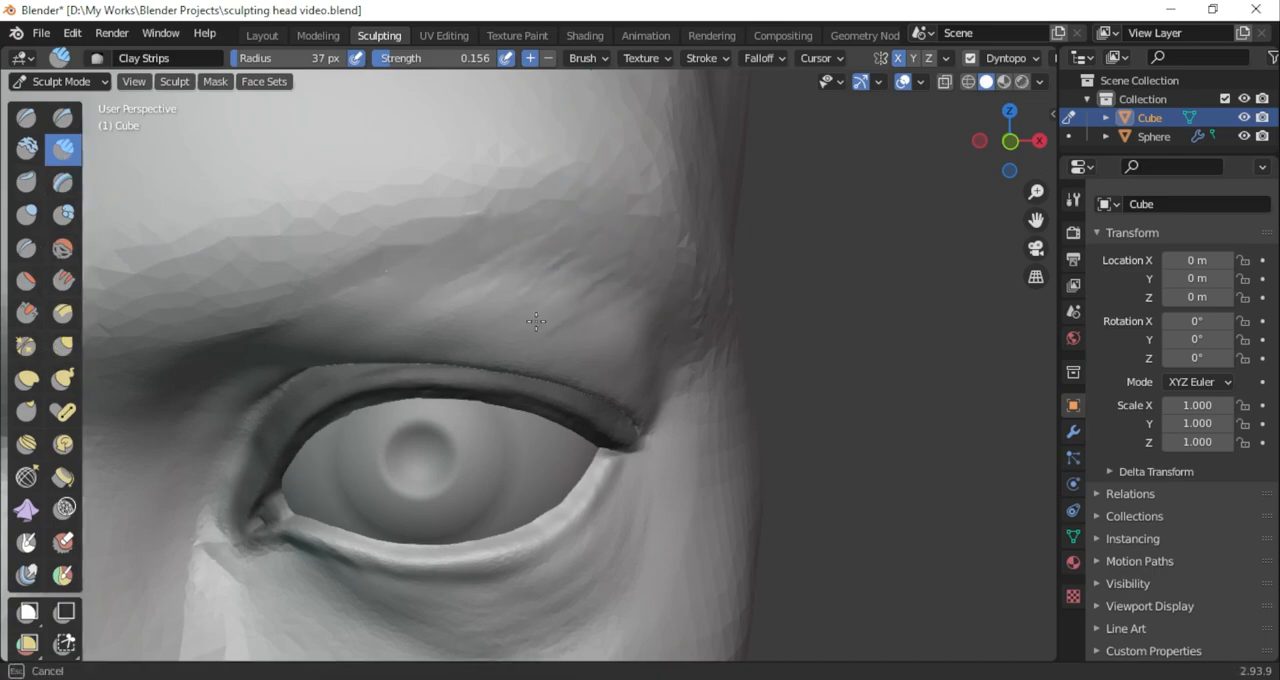
left_click_drag(1008, 153, 980, 190)
Refine the transition from the upper eyelid fold into the underside of the brow ridge using the Clay Strips brush
scroll(651, 231, "down", 9)
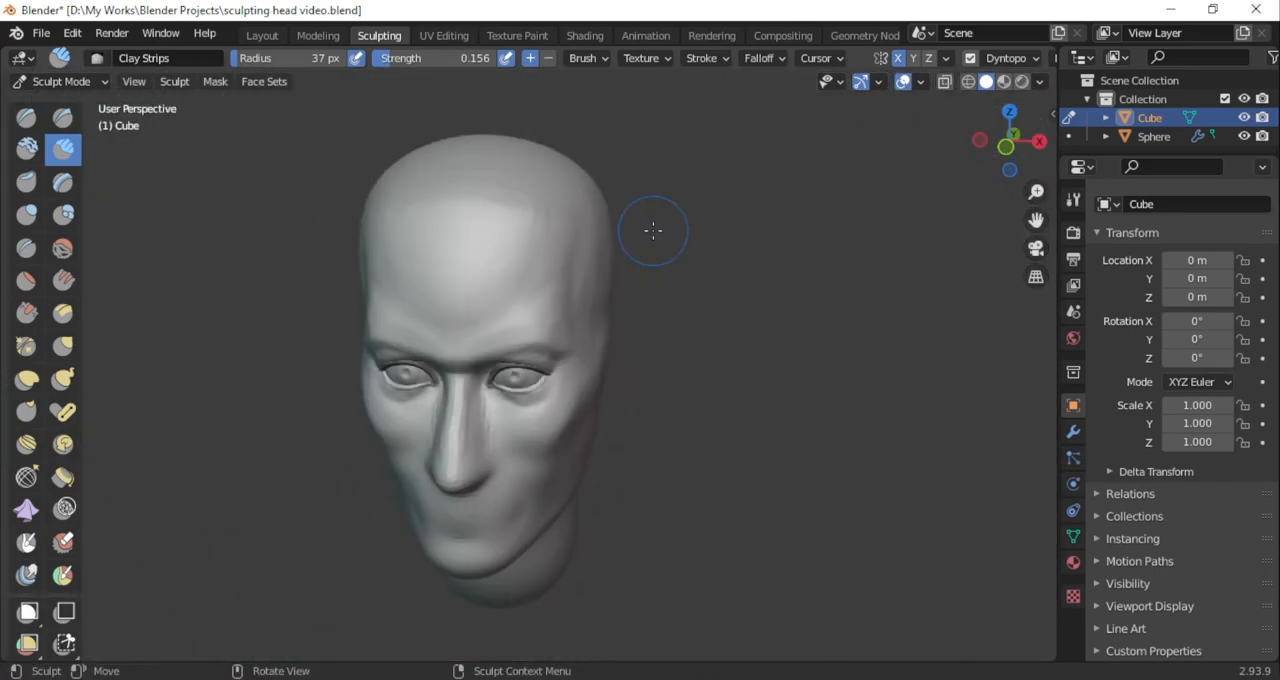
scroll(647, 237, "up", 8)
left_click_drag(1041, 155, 1103, 158)
scroll(774, 163, "down", 7)
middle_click_drag(468, 220, 483, 224)
scroll(586, 286, "up", 8)
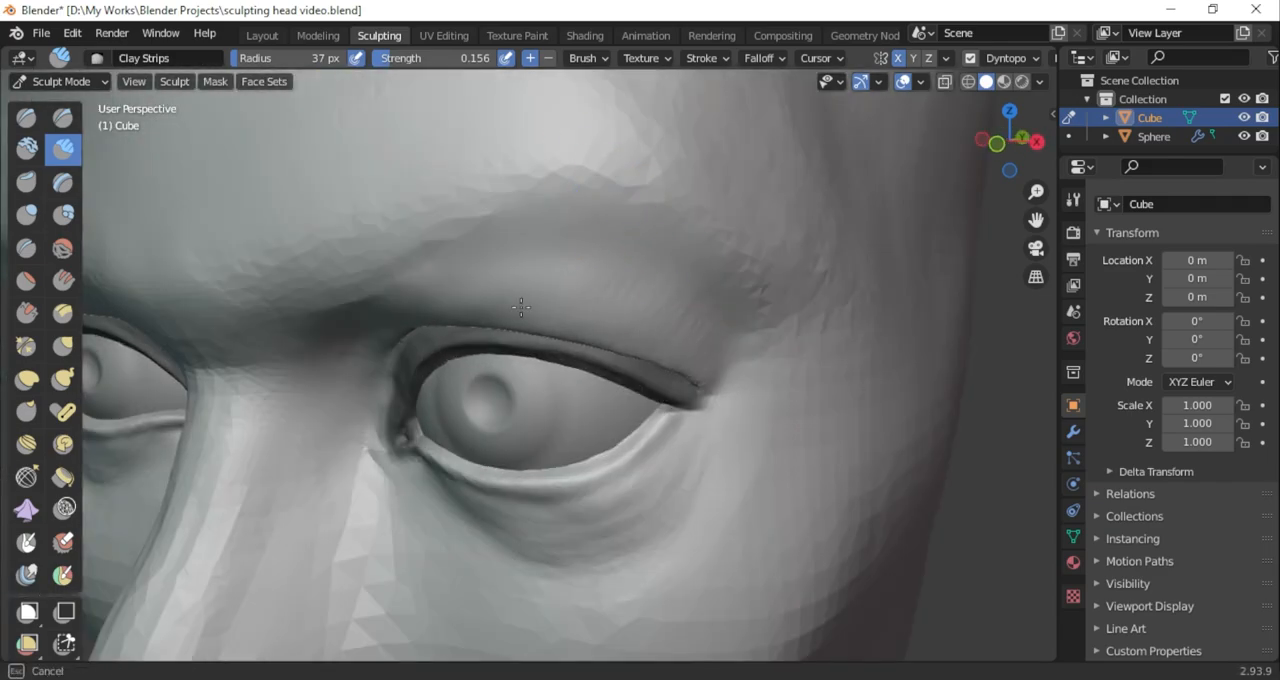
mouse_move(1036, 150)
left_mouse_down()
mouse_move(1155, 150)
mouse_move(905, 146)
left_mouse_up()
left_click_drag(618, 262, 631, 264)
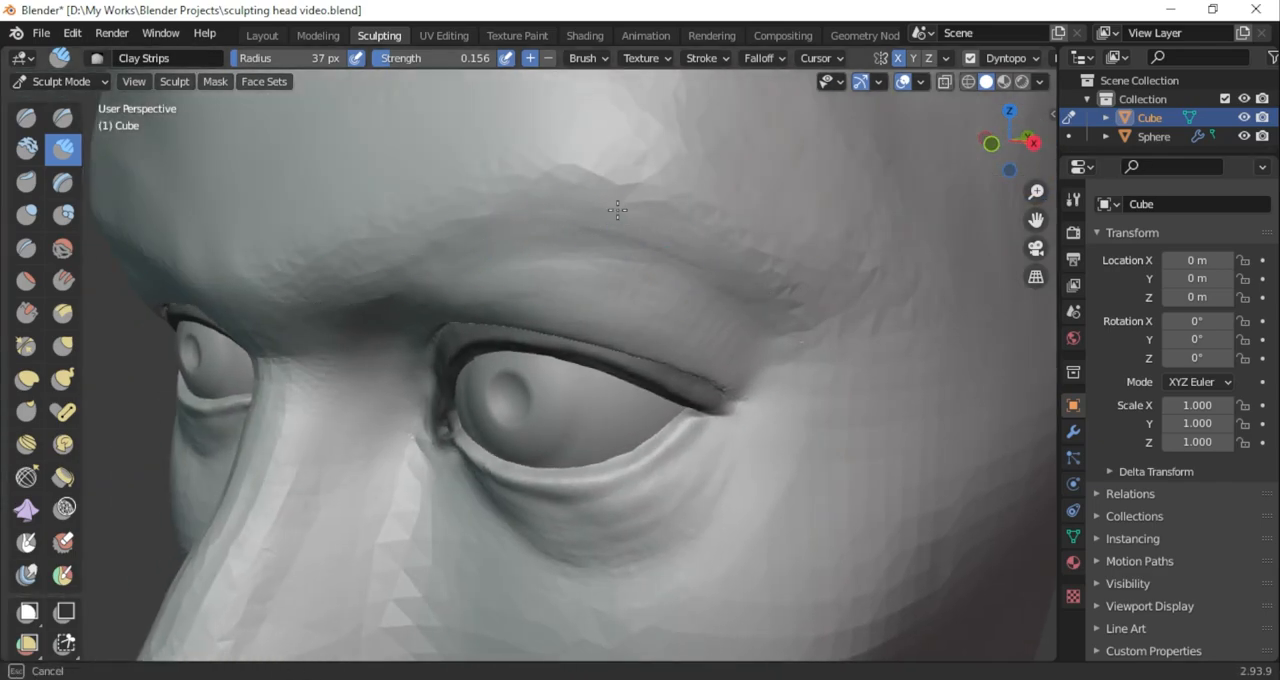
Refine the outer end of the brow ridge with the 37 px Clay Strips brush
scroll(892, 295, "down", 4)
left_click_drag(1036, 150, 1135, 150)
left_click_drag(583, 268, 638, 306)
left_click_drag(582, 267, 643, 311)
left_click_drag(1036, 220, 986, 290)
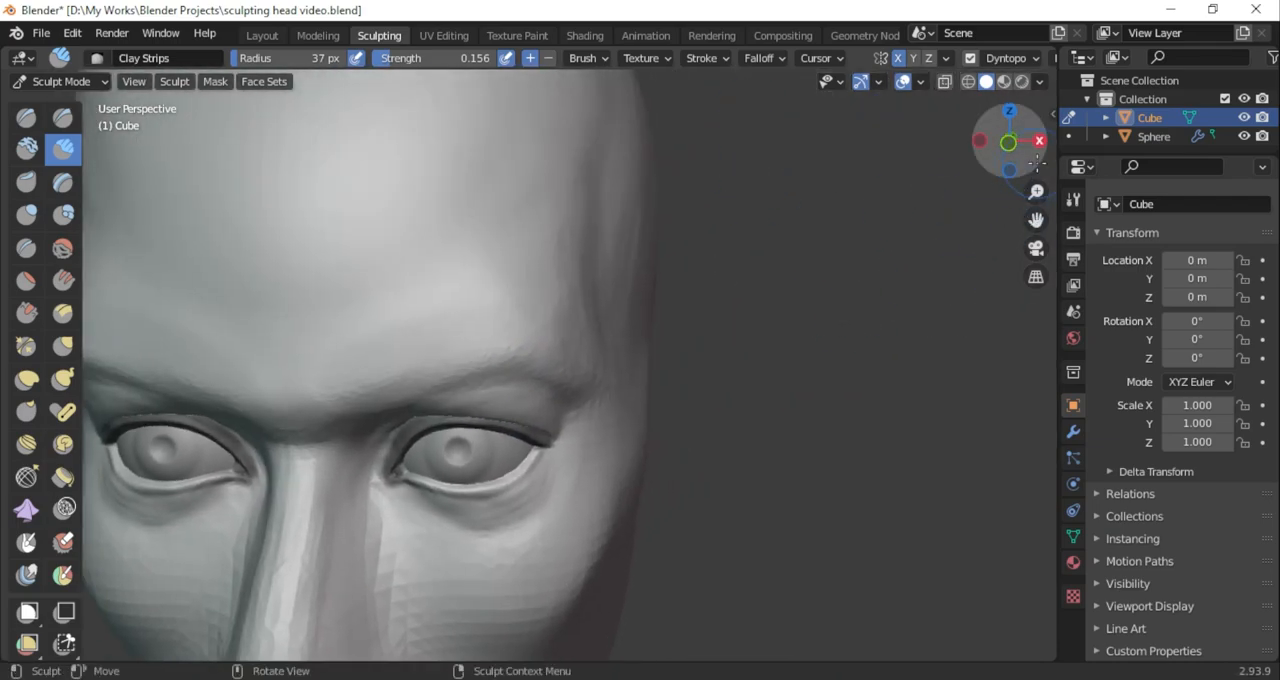
left_click_drag(1035, 161, 996, 212)
Even out the brow ridge and lower forehead with the Scrape/Peaks brush at 89 px and 0.700 strength
left_click(28, 314)
mouse_move(322, 61)
left_mouse_down()
mouse_move(334, 64)
mouse_move(310, 66)
left_mouse_up()
left_click_drag(632, 302, 656, 172)
left_click_drag(524, 250, 392, 289)
left_click_drag(637, 141, 520, 143)
scroll(520, 143, "down", 5)
middle_click_drag(555, 160, 620, 137)
scroll(622, 150, "up", 3)
mouse_move(630, 220)
middle_mouse_down()
mouse_move(651, 243)
mouse_move(485, 261)
mouse_move(650, 252)
middle_mouse_up()
left_click_drag(1036, 220, 1034, 275)
middle_click_drag(662, 245, 605, 272)
scroll(703, 280, "up", 2)
left_click_drag(1030, 152, 992, 160)
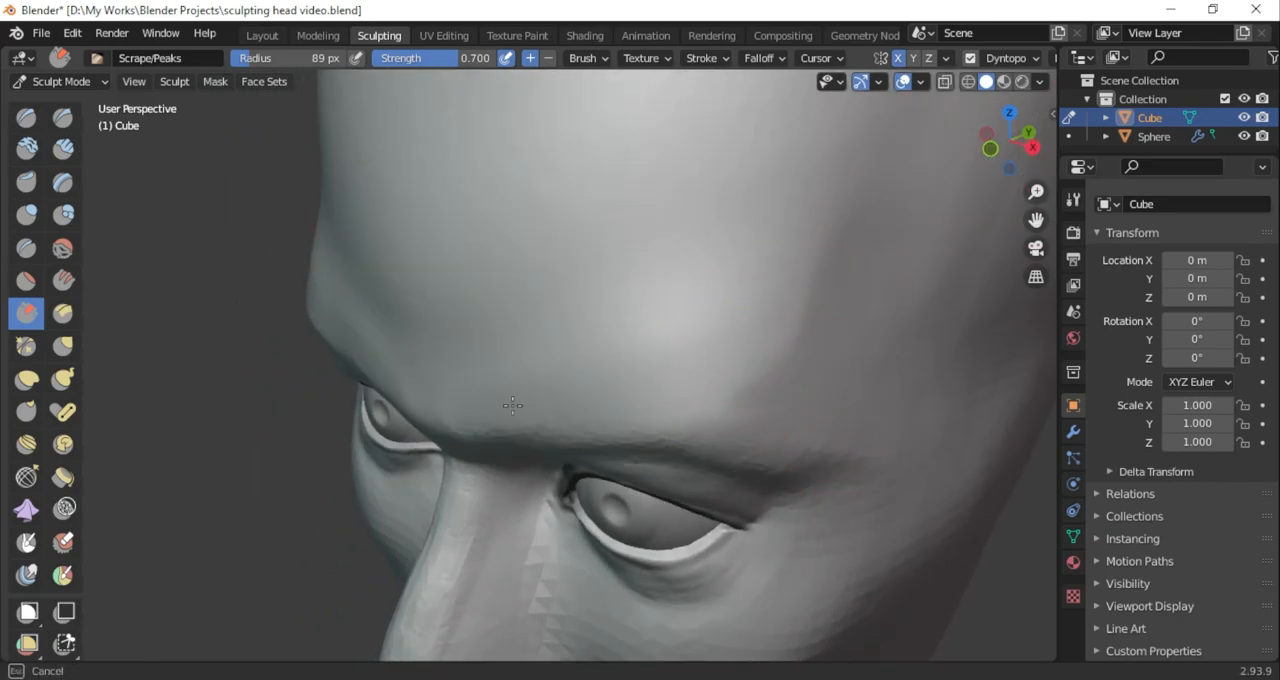
left_click_drag(590, 391, 612, 355)
Examine the proportions of the brows, forehead and eyes across the whole head
scroll(690, 250, "down", 3)
middle_click_drag(743, 180, 825, 155)
scroll(700, 290, "down", 5)
scroll(645, 345, "up", 5)
mouse_move(600, 375)
middle_mouse_down()
mouse_move(545, 410)
mouse_move(590, 405)
middle_mouse_up()
scroll(630, 415, "down", 4)
scroll(649, 424, "up", 2)
scroll(600, 390, "down", 1)
left_click(220, 84)
left_click(245, 103)
left_click(243, 86)
mouse_move(224, 85)
left_click(257, 143)
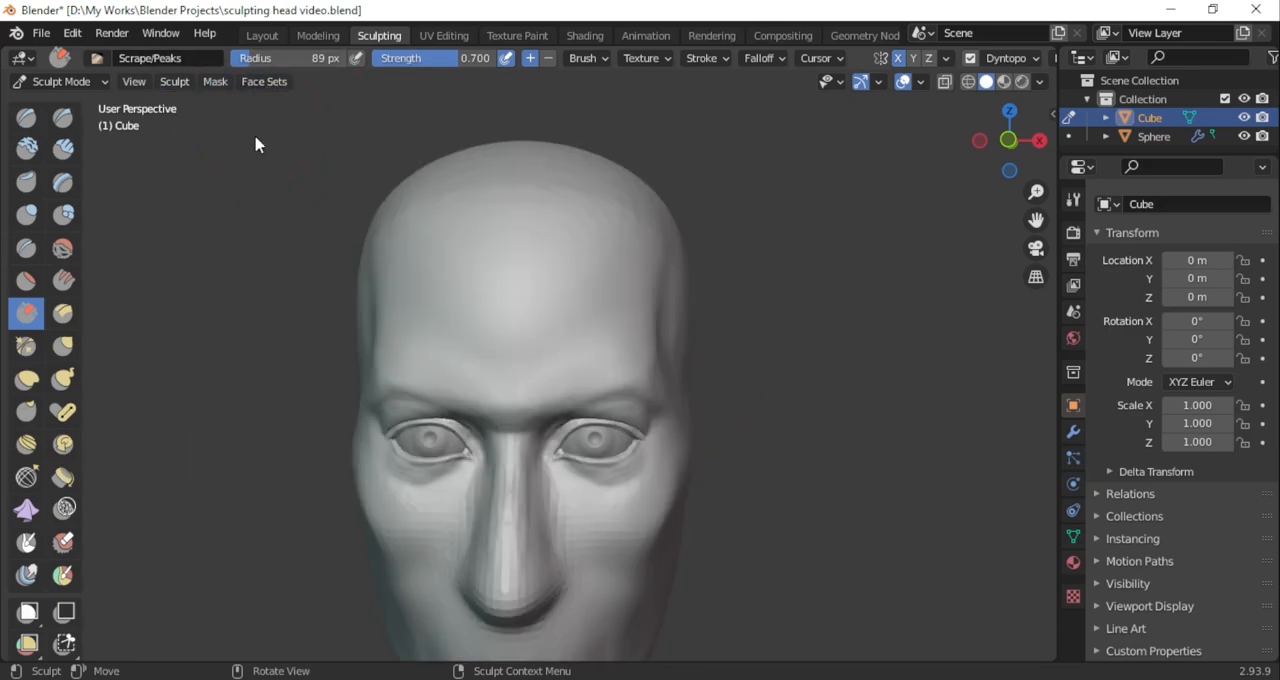
scroll(814, 323, "up", 4)
key("ctrl+Tab")
scroll(854, 306, "down", 2)
scroll(823, 306, "up", 3)
left_click(60, 81)
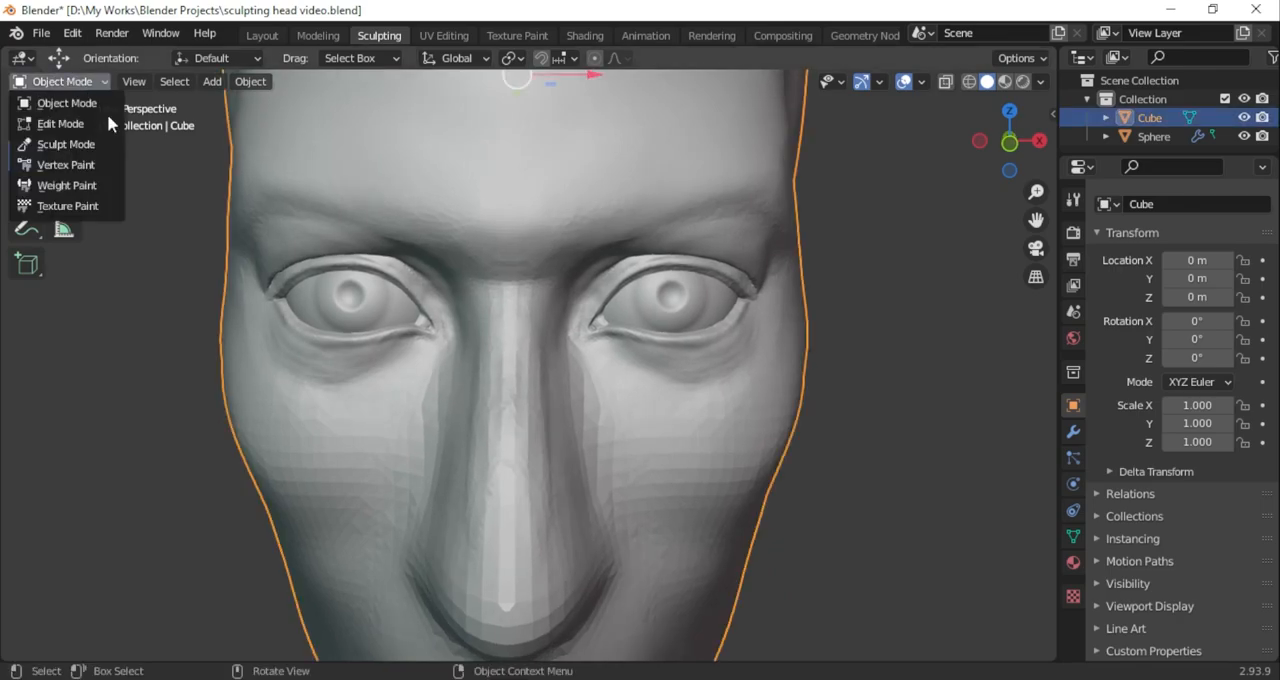
left_click(67, 144)
Define the crease below the lower eyelid with the Draw Sharp brush at 38 px and 0.189 strength
scroll(829, 271, "up", 3)
scroll(829, 271, "up", 2)
mouse_move(829, 271)
middle_mouse_down()
mouse_move(771, 317)
mouse_move(600, 372)
middle_mouse_up()
left_click(64, 118)
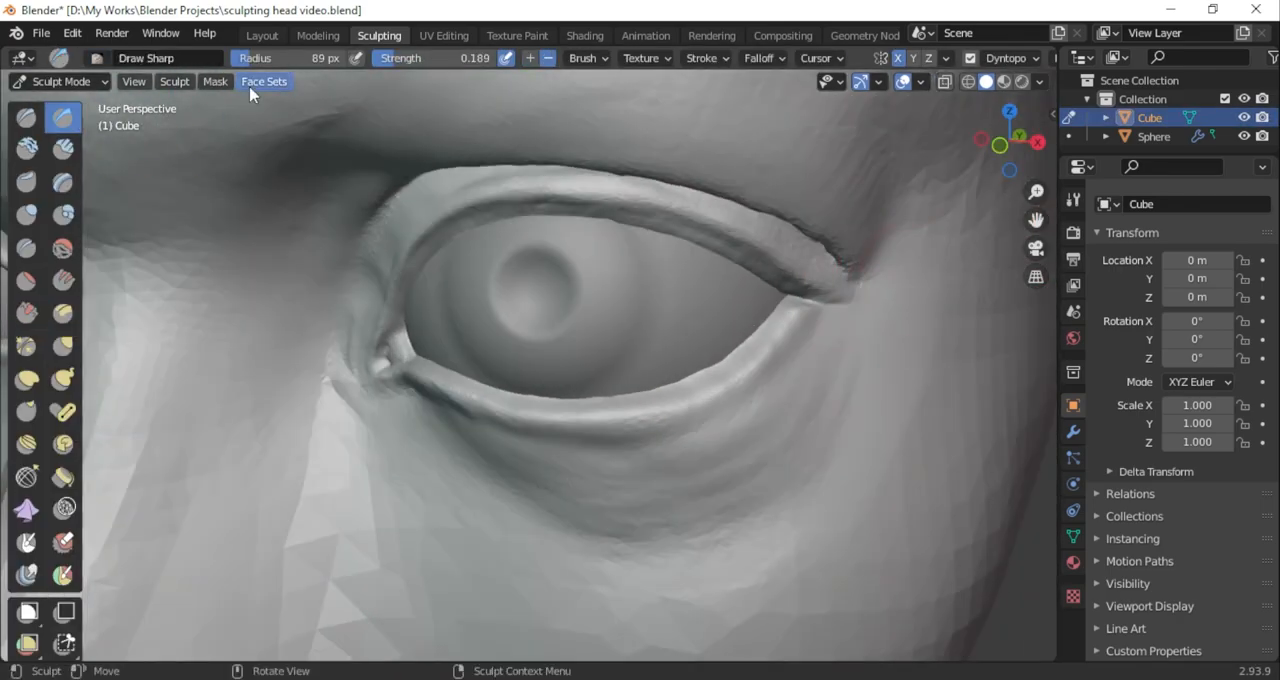
middle_click_drag(588, 456, 757, 363)
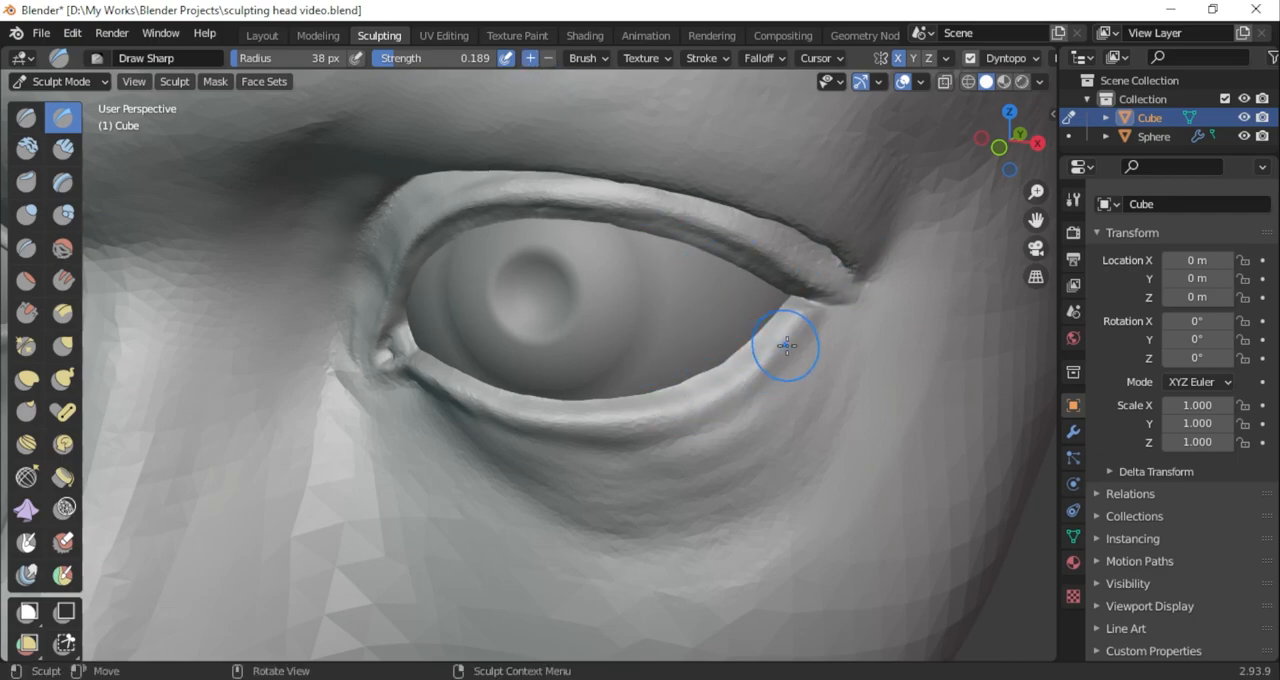
left_click_drag(1010, 144, 1065, 112)
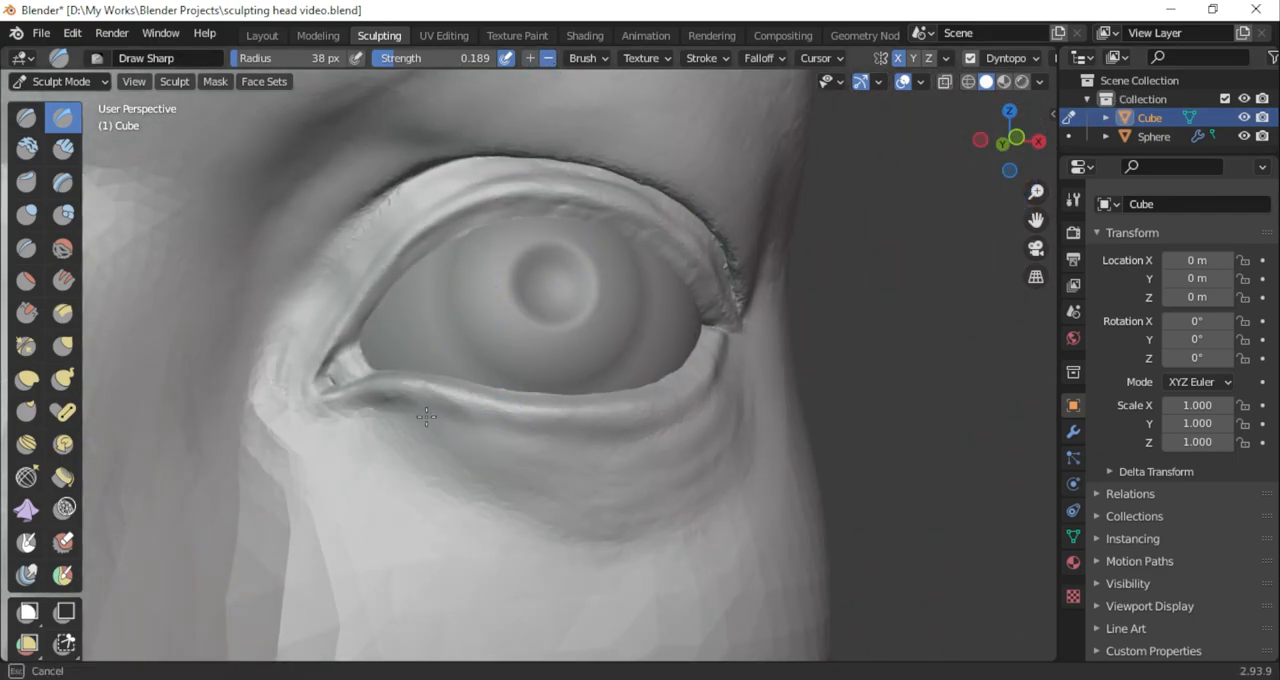
left_click_drag(429, 407, 615, 442)
mouse_move(1010, 144)
left_mouse_down()
mouse_move(1062, 192)
mouse_move(1080, 190)
left_mouse_up()
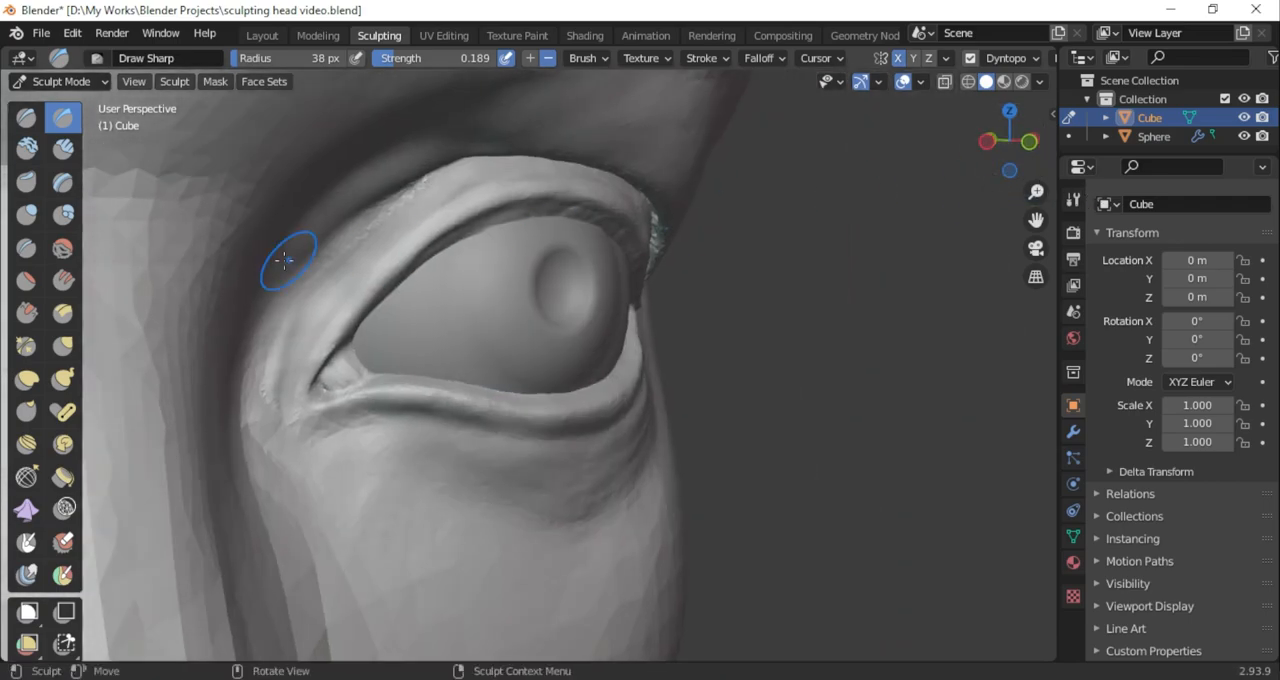
Build up the skin beneath the inner half of the lower eyelid with the 38 px Clay Strips brush
left_click(27, 313)
scroll(517, 309, "up", 2)
middle_click_drag(343, 423, 127, 219)
key("c")
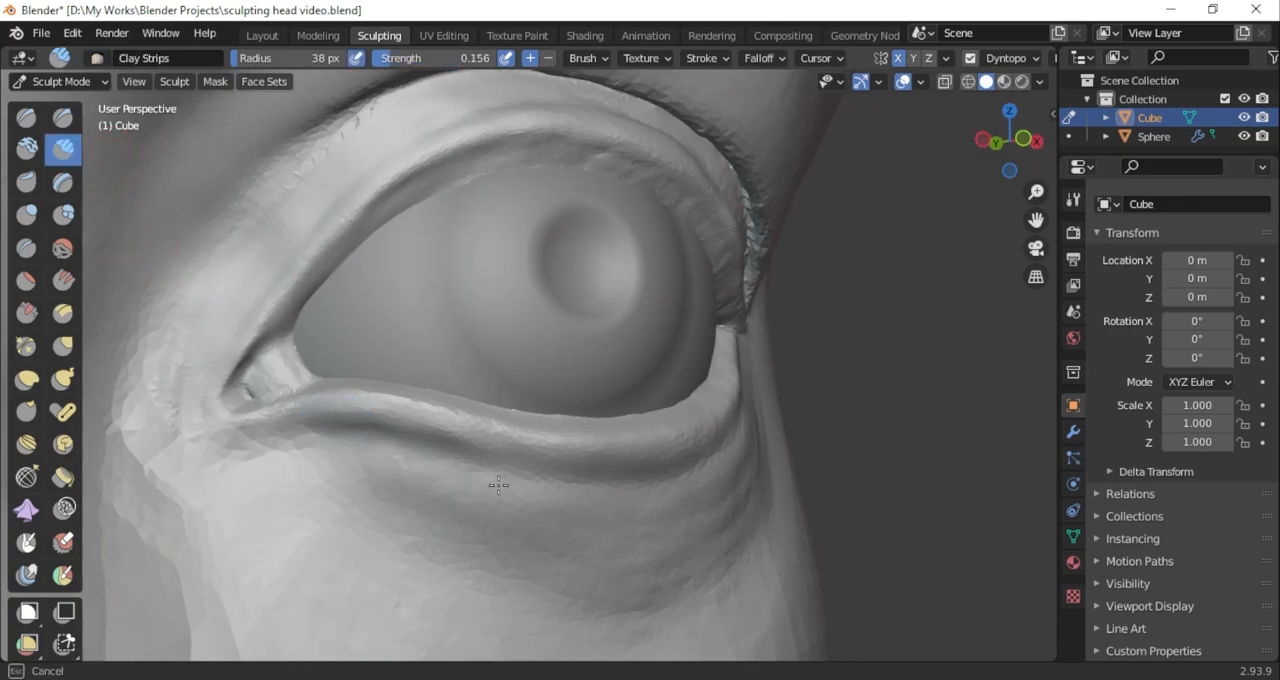
mouse_move(374, 449)
middle_mouse_down()
mouse_move(906, 166)
mouse_move(319, 452)
middle_mouse_up()
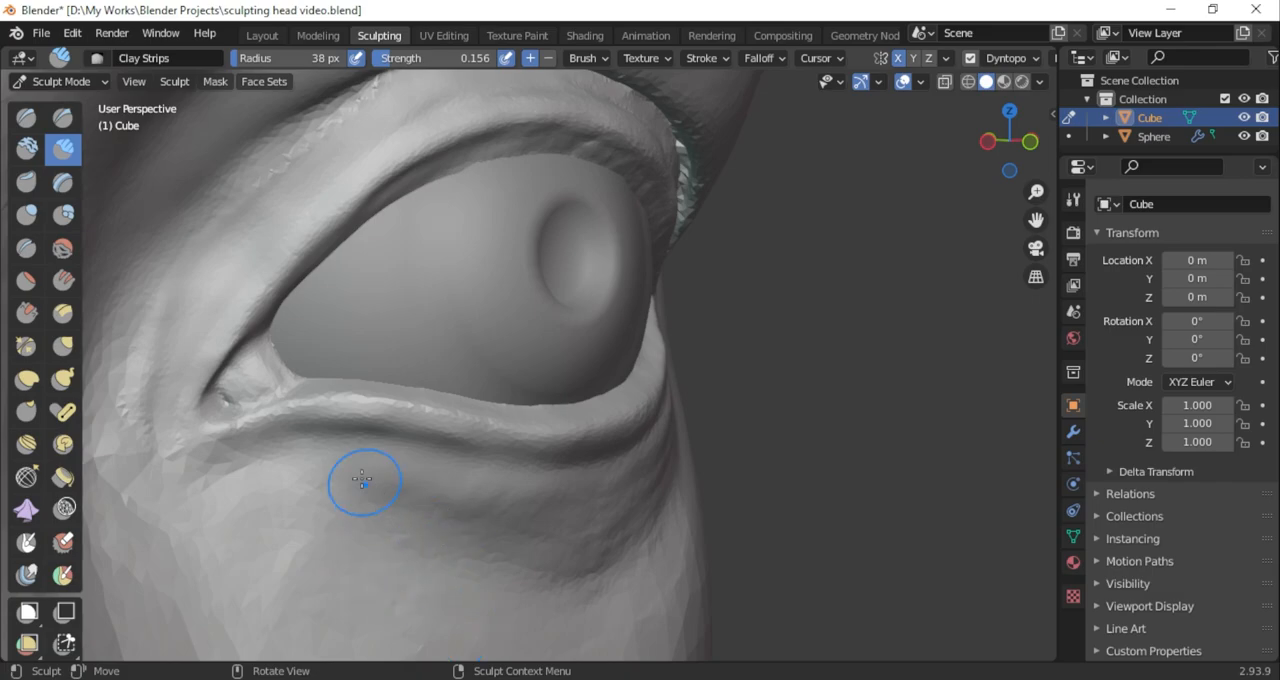
middle_click_drag(404, 451, 434, 494)
Broaden and soften the under-eye pouch with the Clay Strips brush enlarged to 73 px
left_click_drag(1012, 141, 968, 141)
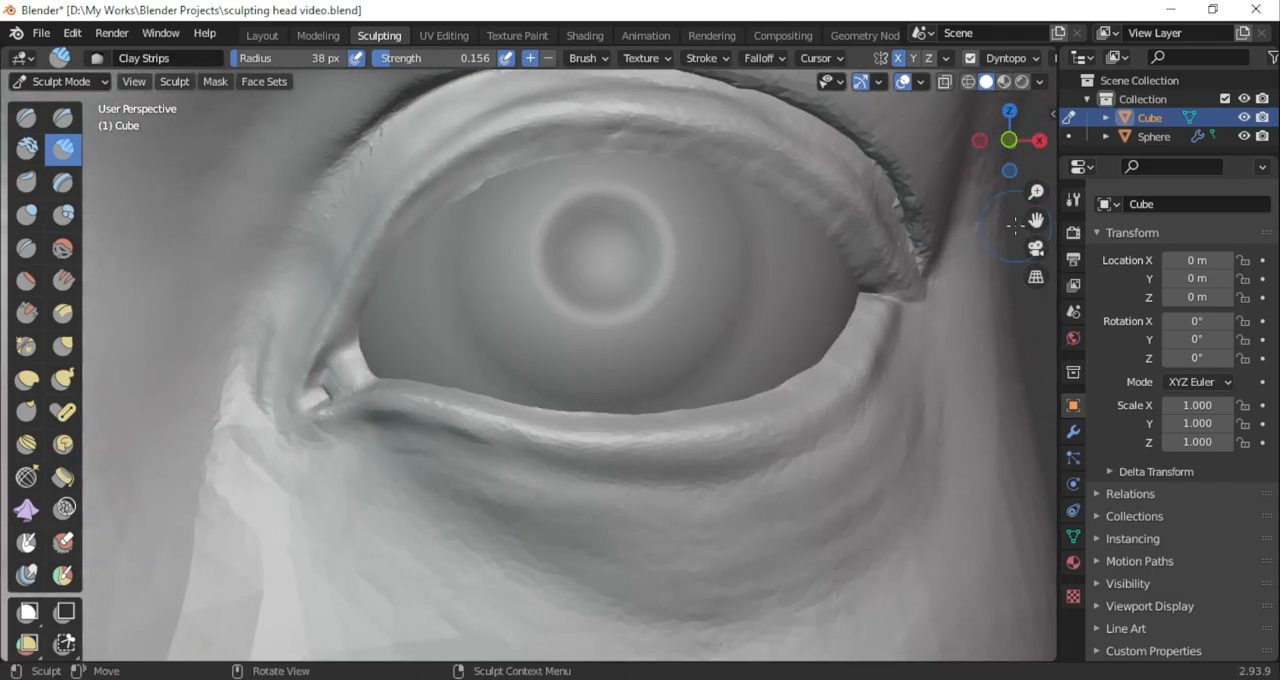
left_click_drag(1036, 220, 938, 177)
left_click_drag(362, 418, 308, 394)
key("f")
left_click(372, 140)
left_click_drag(590, 445, 740, 415)
left_click_drag(570, 470, 735, 470)
left_click_drag(712, 510, 688, 565)
Fill out the inner eye corner around the tear duct with the Inflate brush at 45 px radius
scroll(403, 486, "down", 2)
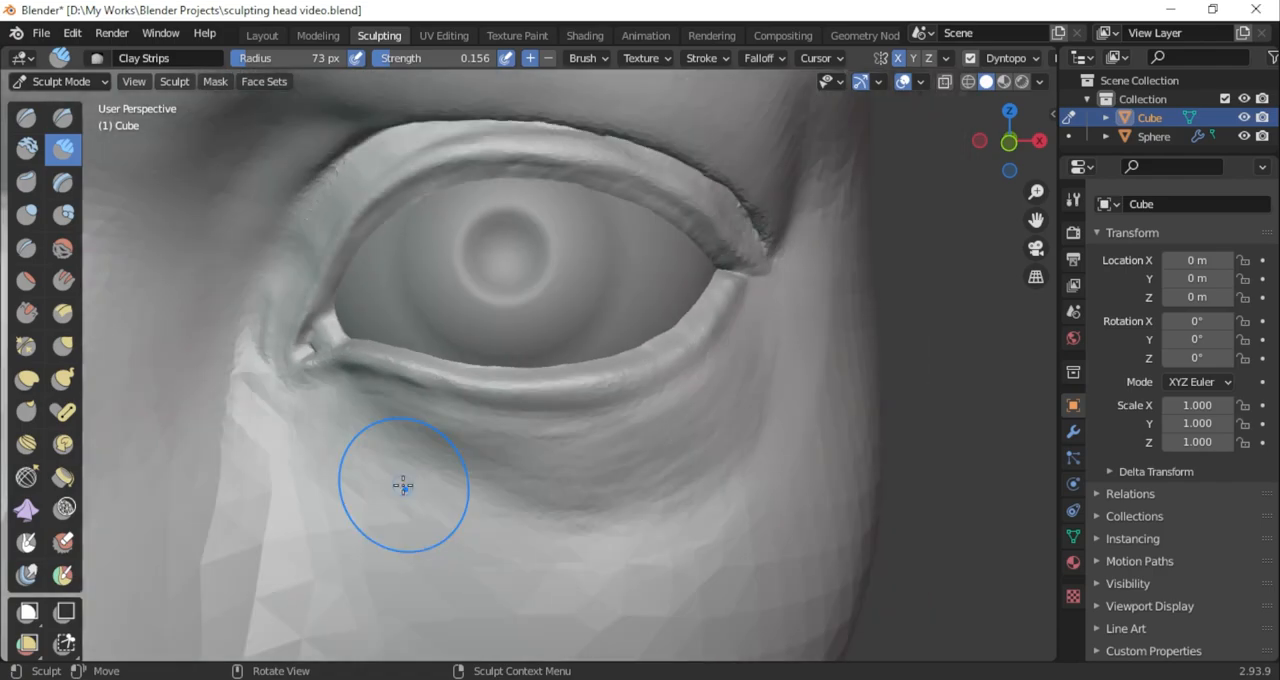
scroll(317, 394, "down", 3)
middle_click_drag(100, 335, 163, 377, "shift")
scroll(400, 398, "up", 4)
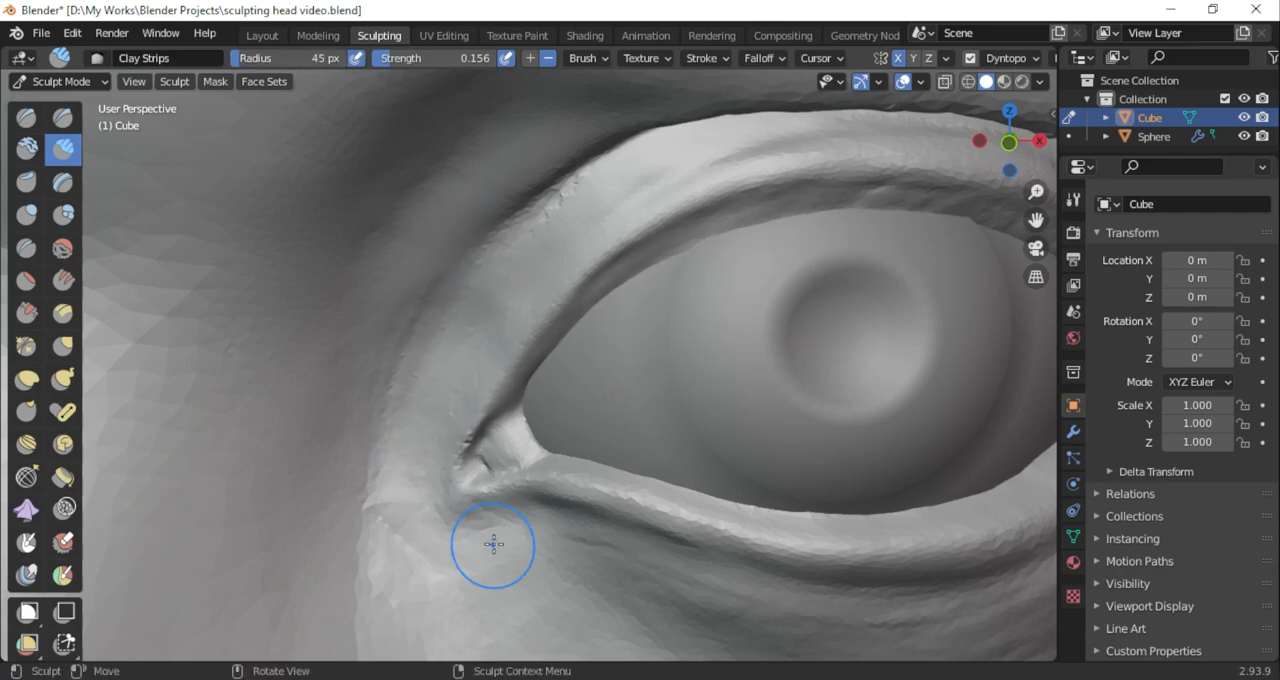
key("i")
left_click_drag(482, 420, 534, 514)
scroll(537, 423, "down", 5)
scroll(560, 409, "up", 7)
Carve the crease and tear duct at the inner eye corner with the Draw Sharp brush at 45 px and 0.189 strength
left_click(63, 117)
left_click_drag(470, 455, 548, 517)
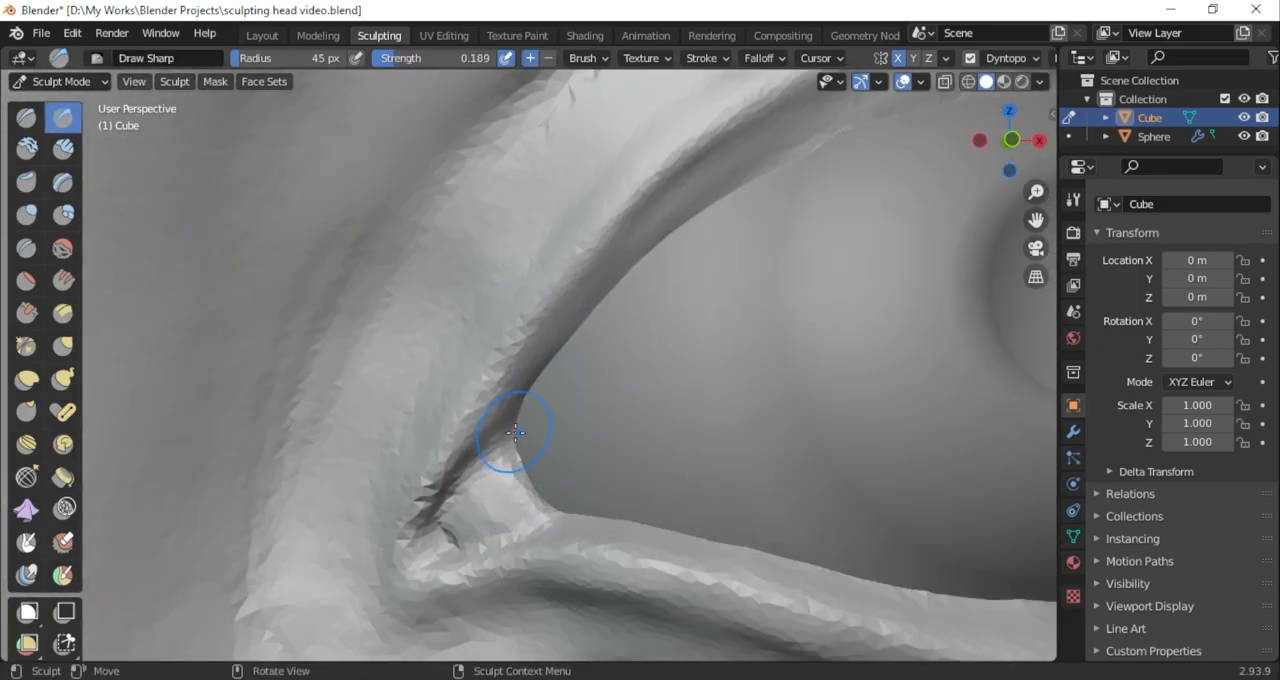
left_click_drag(508, 435, 537, 514)
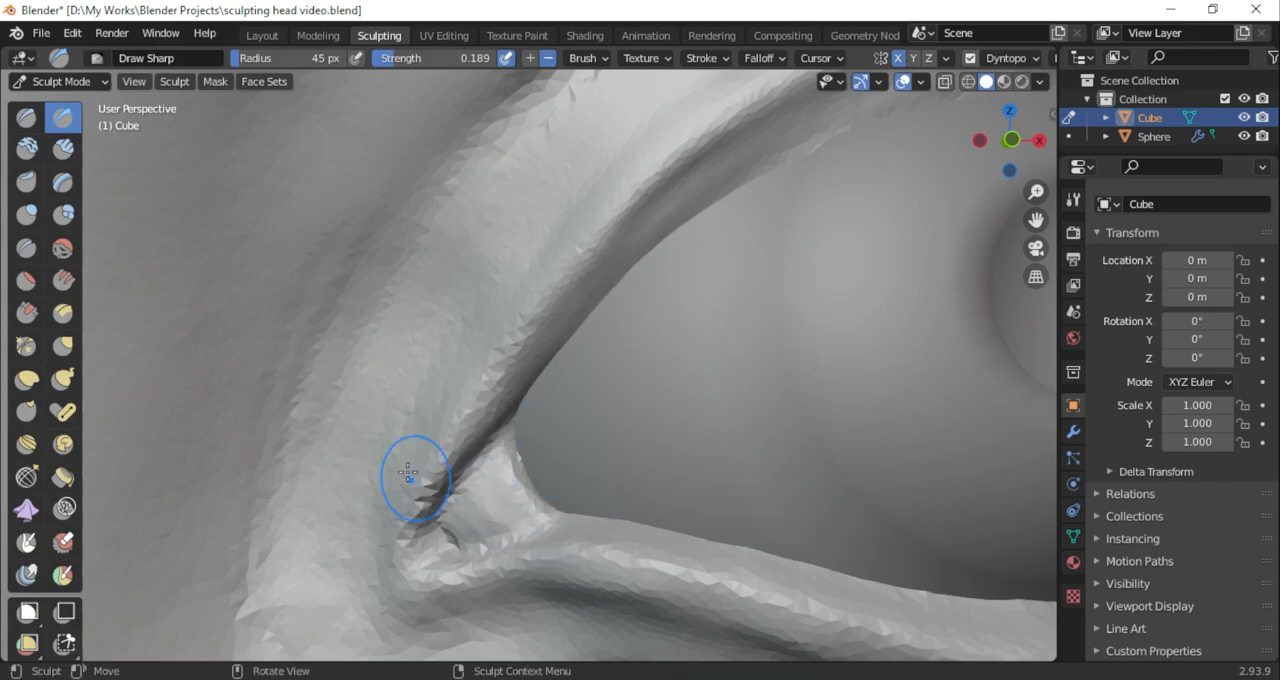
key("c")
mouse_move(973, 181)
middle_mouse_down()
mouse_move(1086, 141)
mouse_move(1064, 144)
middle_mouse_up()
left_click(63, 117)
left_click_drag(436, 538, 444, 543)
middle_click_drag(954, 163, 981, 191)
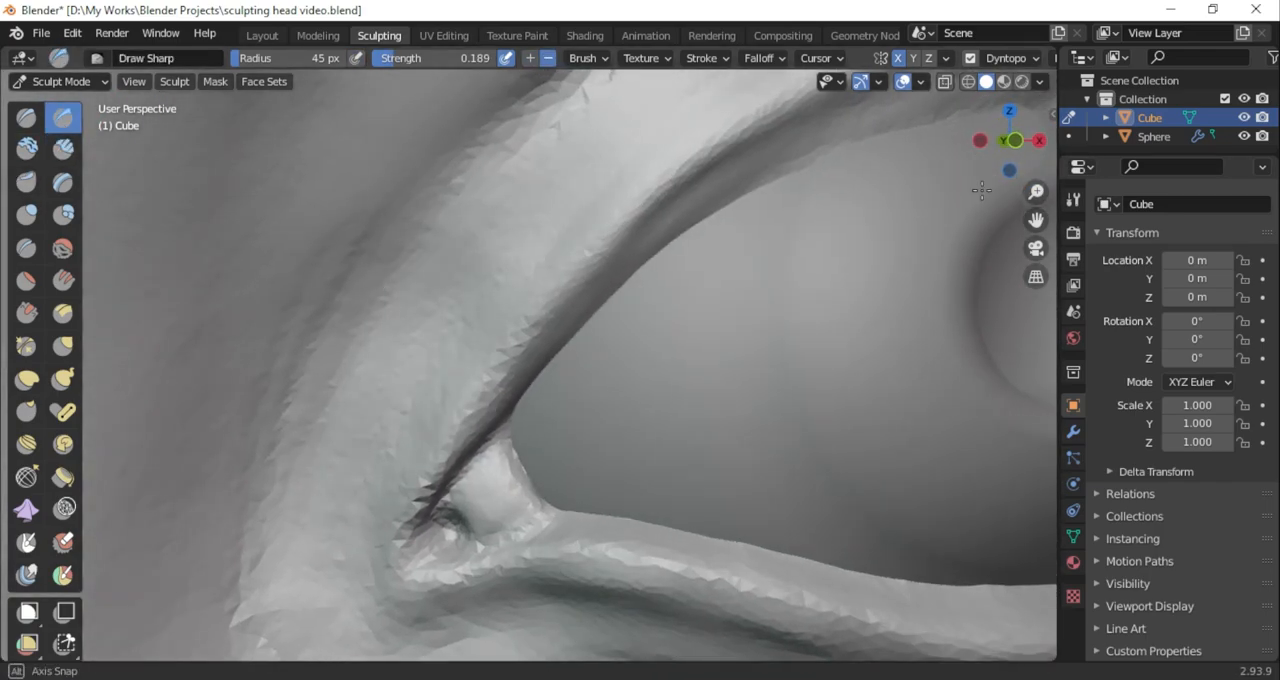
Flatten the lid surface beside the inner eye corner with Scrape/Peaks at 45 px and 0.700 strength, and sharpen the upper lid's underside
left_click(27, 313)
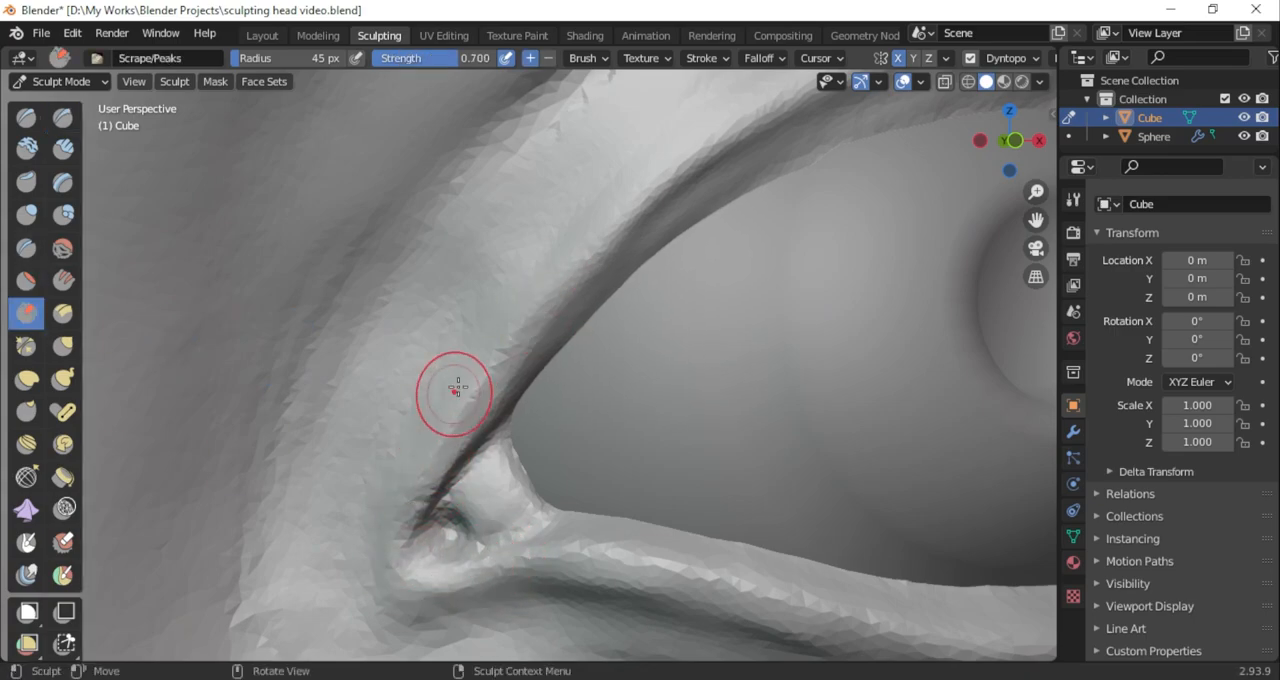
scroll(422, 537, "down", 3)
middle_click_drag(680, 215, 706, 154)
middle_click_drag(440, 245, 322, 292)
left_click(63, 117)
middle_click_drag(780, 163, 697, 160)
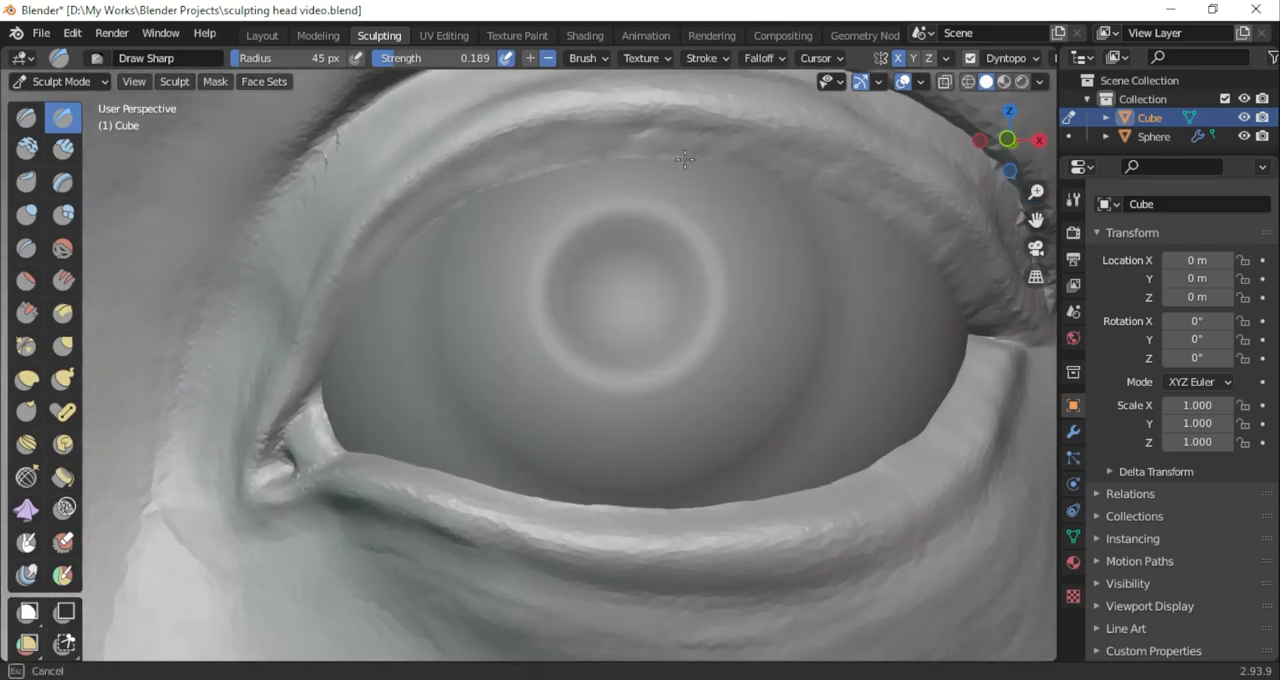
Build up the rim of the lower eyelid with the Clay Strips brush at 41 px and 0.156 strength
key("c")
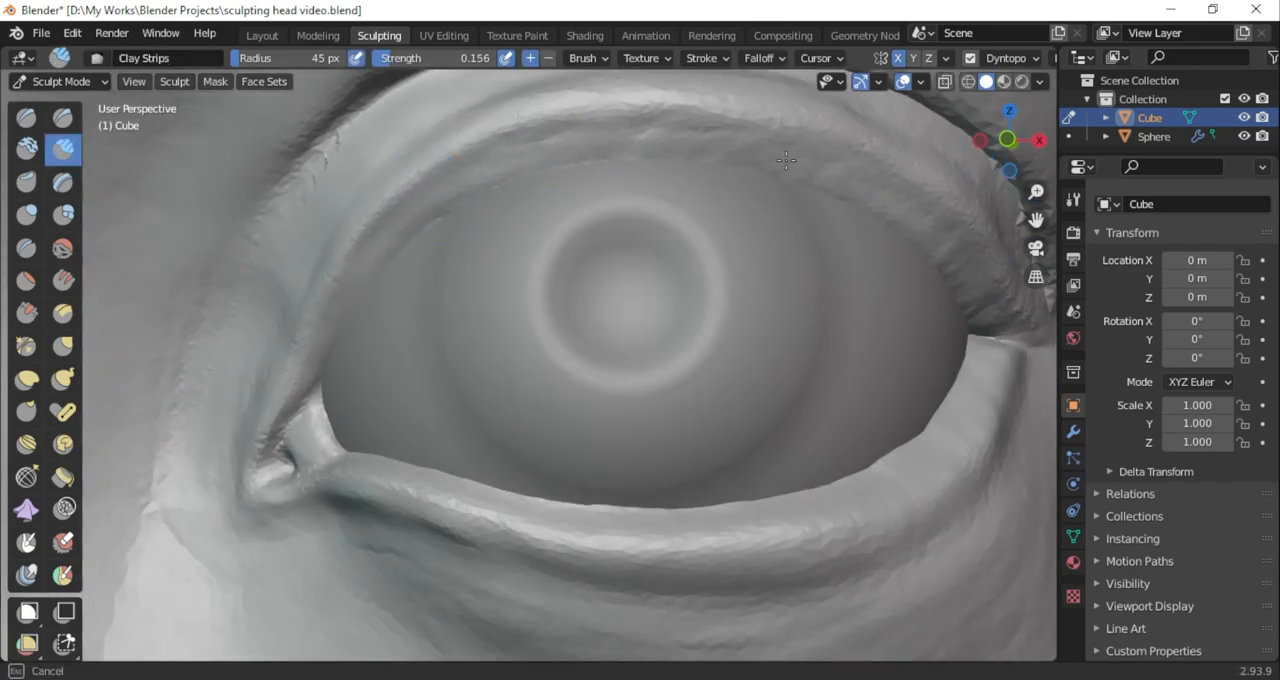
left_click_drag(1022, 158, 1053, 237)
mouse_move(894, 323)
left_mouse_down()
mouse_move(862, 373)
mouse_move(803, 406)
left_mouse_up()
mouse_move(1030, 163)
left_mouse_down()
mouse_move(897, 129)
mouse_move(955, 128)
mouse_move(1048, 212)
left_mouse_up()
left_click_drag(700, 434, 828, 308)
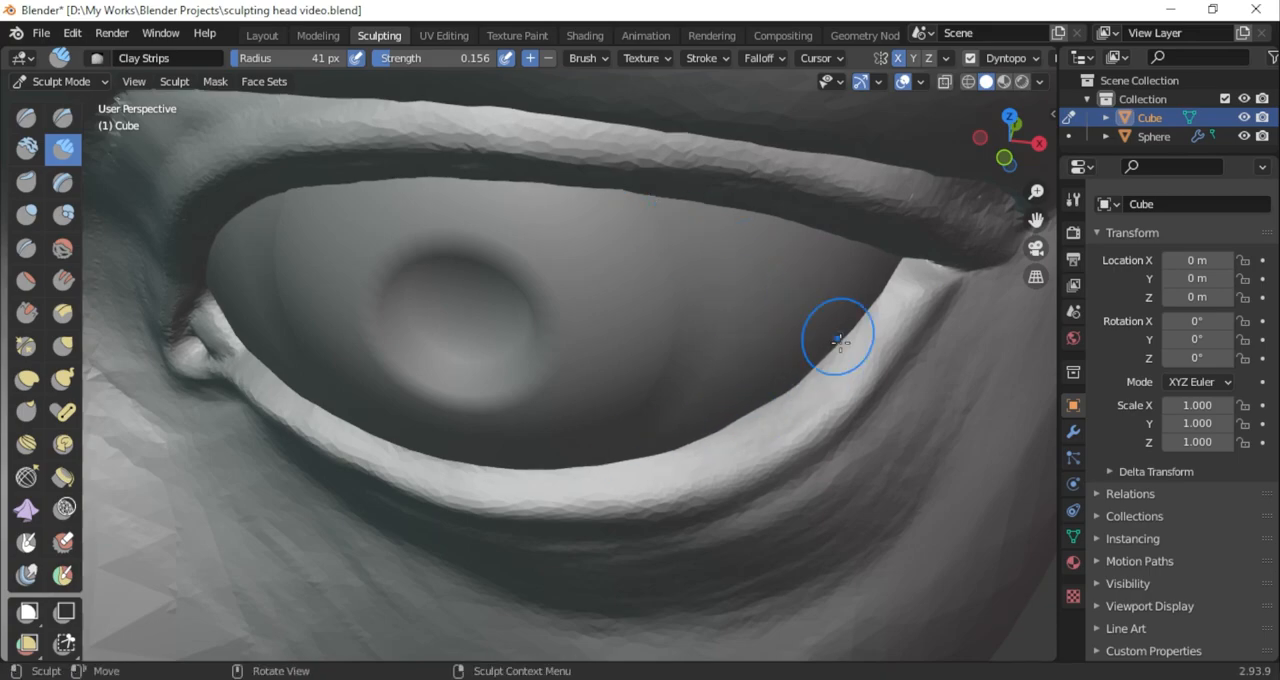
mouse_move(858, 349)
left_mouse_down()
mouse_move(786, 403)
mouse_move(445, 446)
left_mouse_up()
left_click_drag(585, 437, 625, 425)
left_click_drag(1016, 161, 1049, 100)
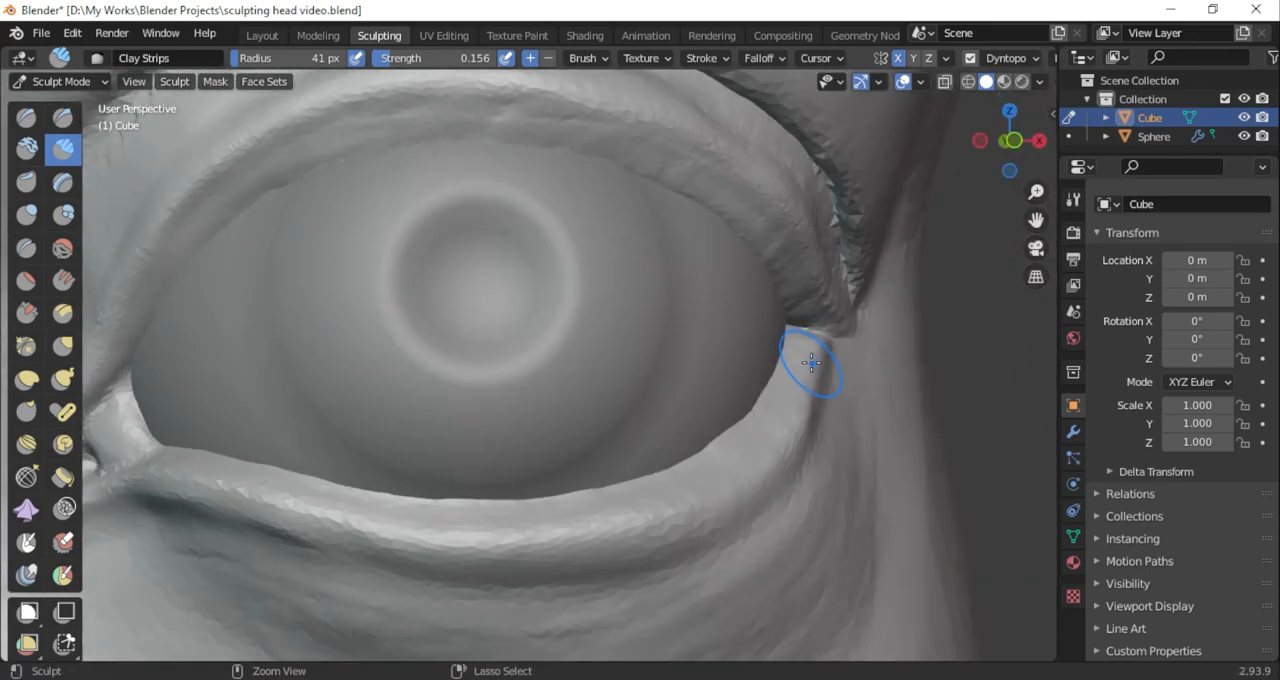
mouse_move(737, 408)
middle_mouse_down()
mouse_move(979, 290)
mouse_move(926, 194)
mouse_move(800, 320)
mouse_move(760, 410)
middle_mouse_up()
Define the crease at the outer eye corner with the Draw Sharp brush at 41 px and 0.189 strength
left_click_drag(1036, 220, 984, 174)
left_click(63, 117)
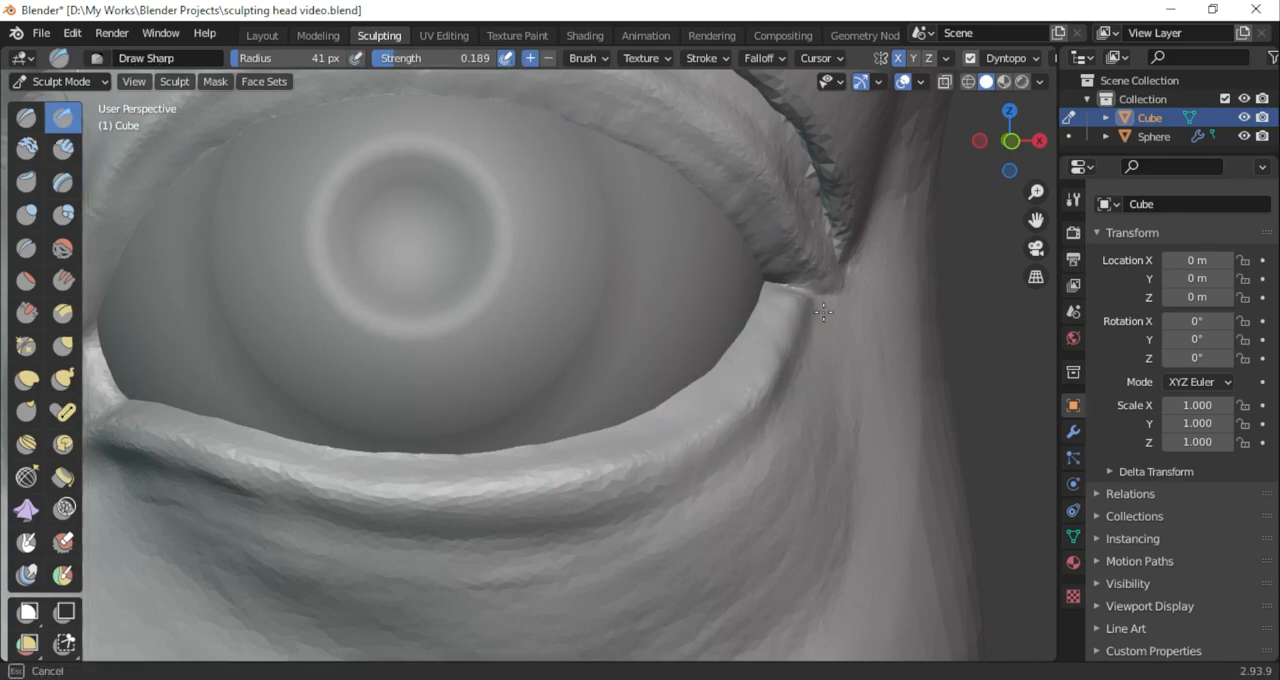
mouse_move(1008, 165)
left_mouse_down()
mouse_move(1008, 122)
mouse_move(1000, 150)
mouse_move(945, 150)
mouse_move(1016, 178)
mouse_move(990, 108)
mouse_move(1012, 176)
left_mouse_up()
Thicken and even out the lower eyelid's rim up to the outer corner with the Clay Strips brush at 37 px
left_click(63, 149)
scroll(704, 381, "up", 3)
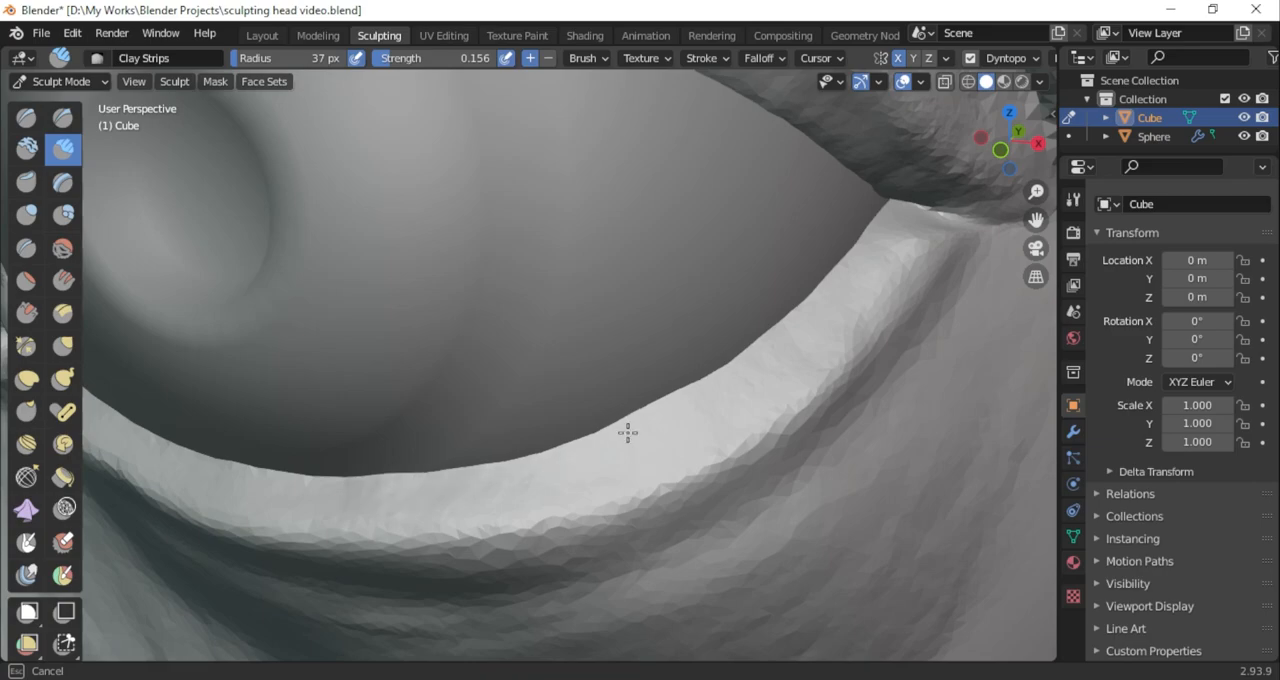
left_click_drag(297, 480, 485, 455)
scroll(490, 454, "down", 3)
scroll(490, 452, "up", 4)
middle_click_drag(400, 412, 521, 390)
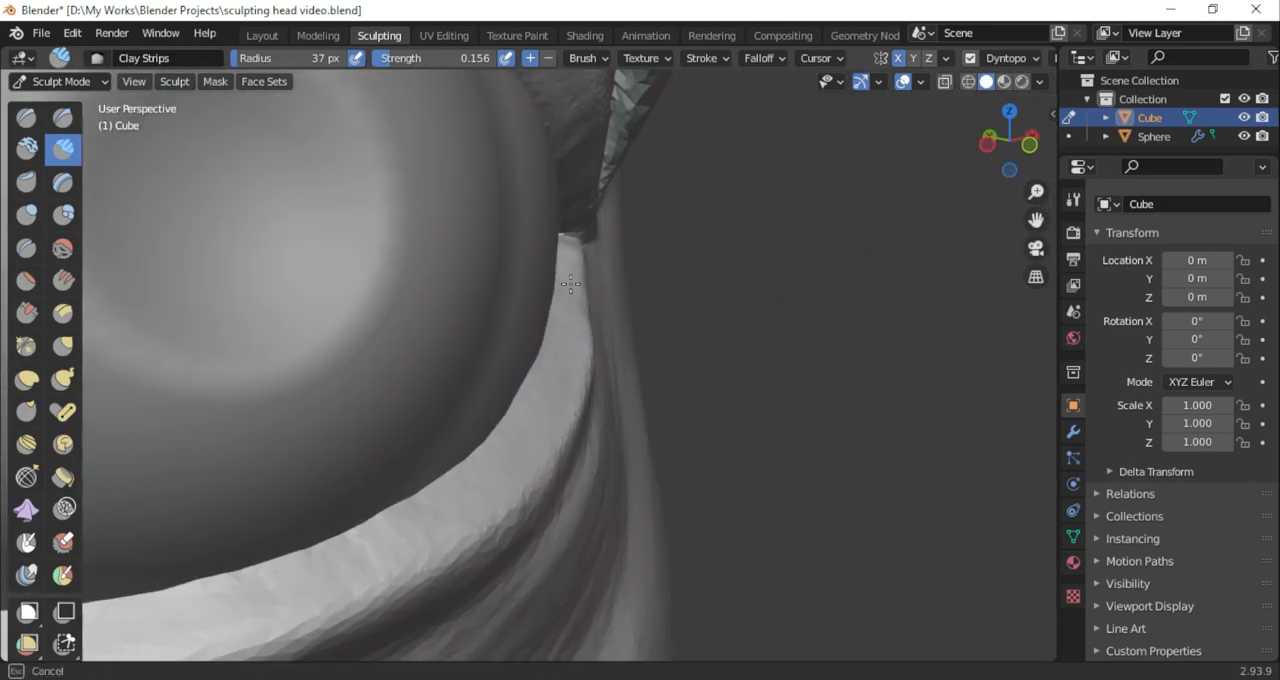
left_click_drag(570, 350, 525, 420)
mouse_move(523, 423)
left_mouse_down()
mouse_move(349, 591)
mouse_move(352, 545)
left_mouse_up()
scroll(353, 520, "down", 3)
mouse_move(353, 520)
middle_mouse_down()
mouse_move(265, 570)
mouse_move(520, 430)
mouse_move(413, 505)
mouse_move(453, 416)
middle_mouse_up()
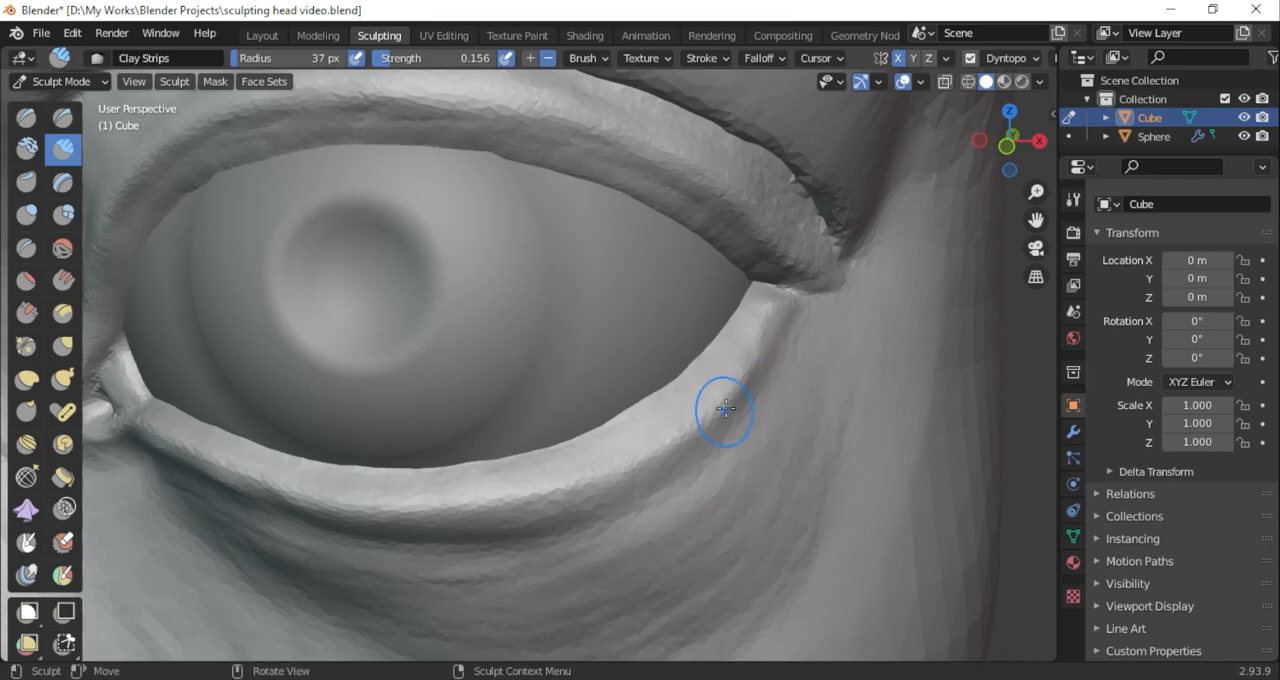
Carve back the lower eyelid near the outer corner with the Clay Strips brush in subtract mode at 37 px
middle_click_drag(791, 300, 817, 329)
left_click_drag(1036, 220, 830, 311)
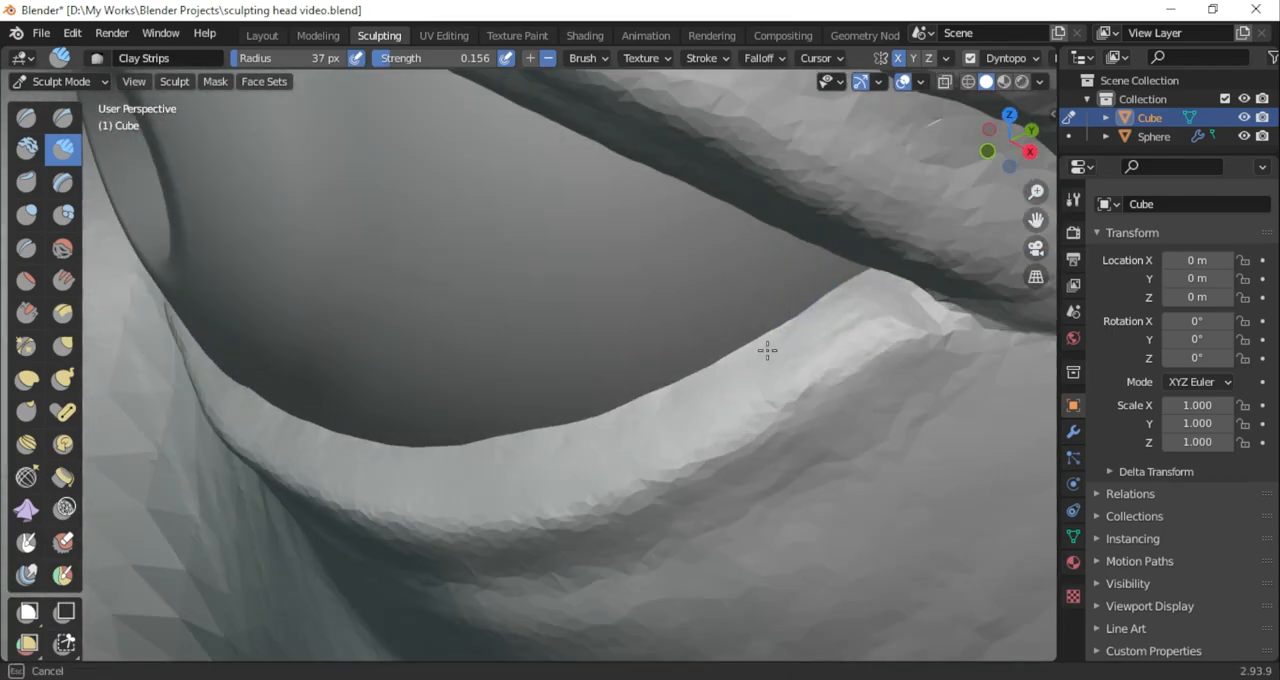
middle_click_drag(594, 508, 660, 401)
middle_click_drag(616, 498, 653, 311)
left_click_drag(1010, 168, 990, 172)
Swell the skin where the eyelids meet at the outer corner with the Inflate/Deflate brush at 0.500 strength
left_click(33, 217)
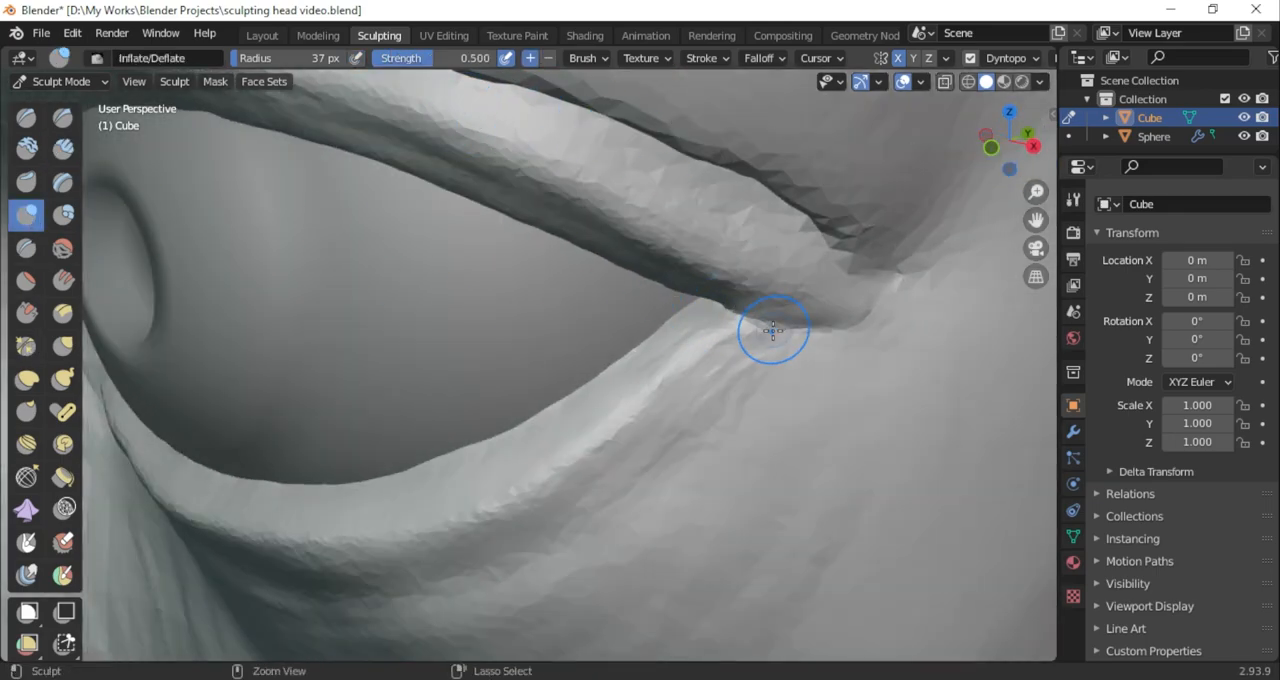
middle_click_drag(751, 306, 798, 365)
scroll(798, 365, "up", 4)
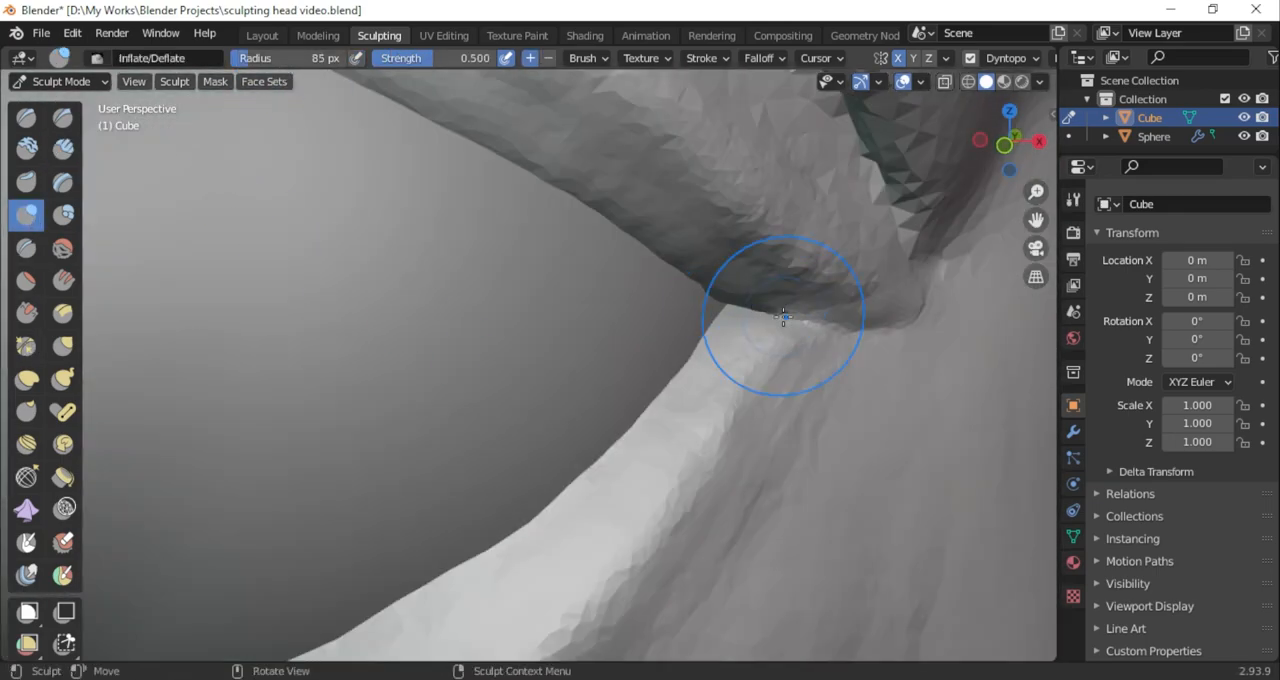
mouse_move(1005, 165)
left_mouse_down()
mouse_move(925, 182)
mouse_move(1007, 209)
mouse_move(1036, 182)
mouse_move(1042, 92)
left_mouse_up()
left_click(64, 120)
scroll(739, 303, "down", 15)
scroll(477, 300, "up", 4)
left_click_drag(1008, 160, 970, 160)
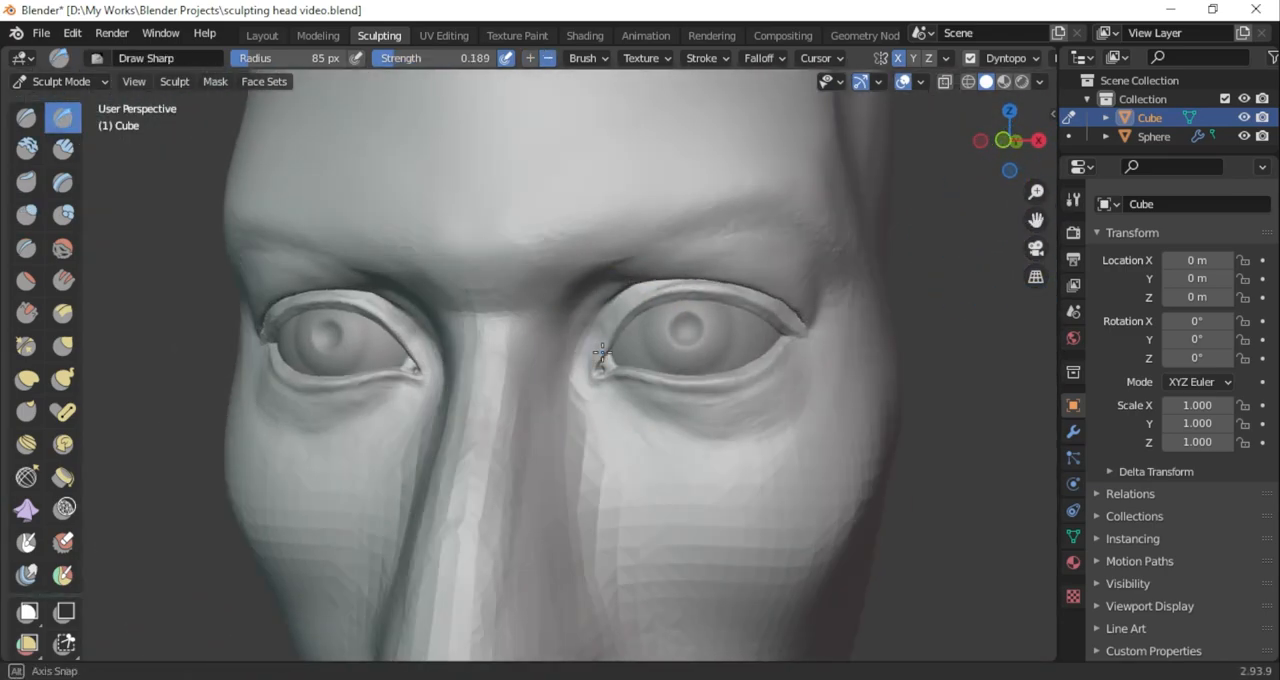
Build up the side of the nose and the adjoining cheek with the Clay Strips brush in add mode at 53 px
left_click(63, 148)
left_click_drag(1036, 219, 948, 145)
scroll(948, 145, "up", 2)
left_click_drag(1008, 155, 1008, 168)
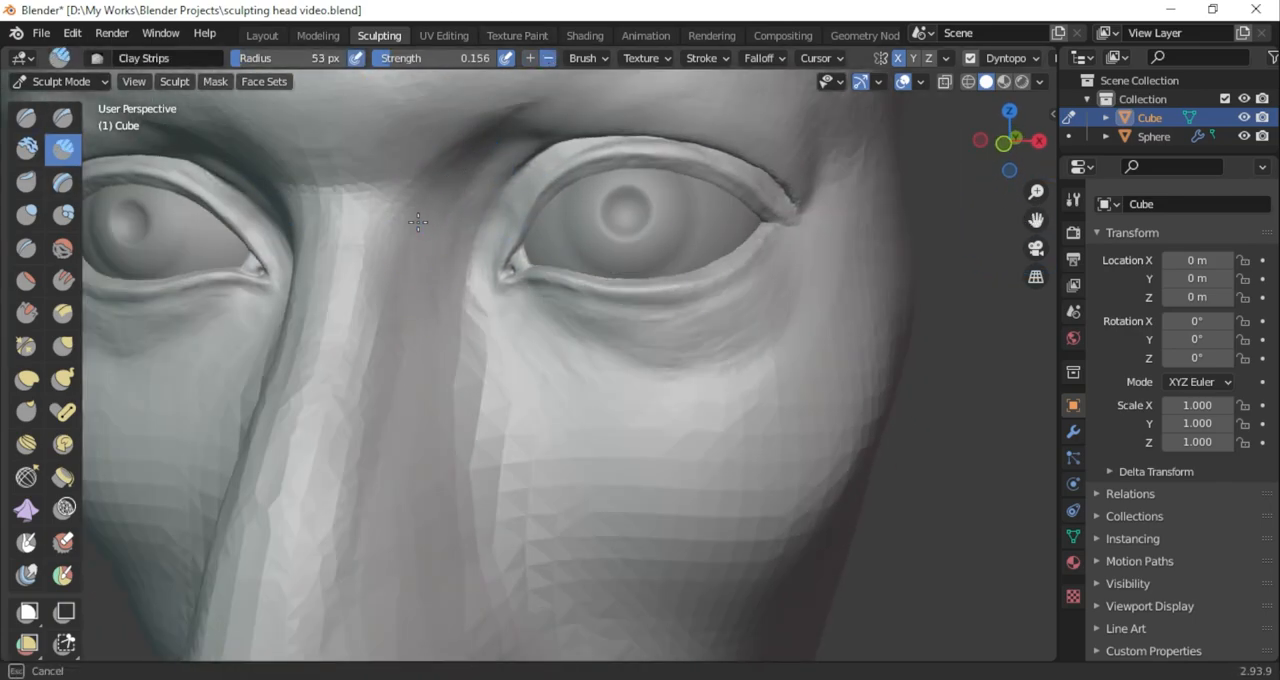
left_click(531, 59)
left_click_drag(495, 325, 532, 458)
left_click_drag(434, 365, 465, 411)
left_click_drag(429, 366, 496, 546)
scroll(518, 533, "down", 5)
mouse_move(520, 531)
middle_mouse_down()
mouse_move(563, 506)
mouse_move(569, 460)
middle_mouse_up()
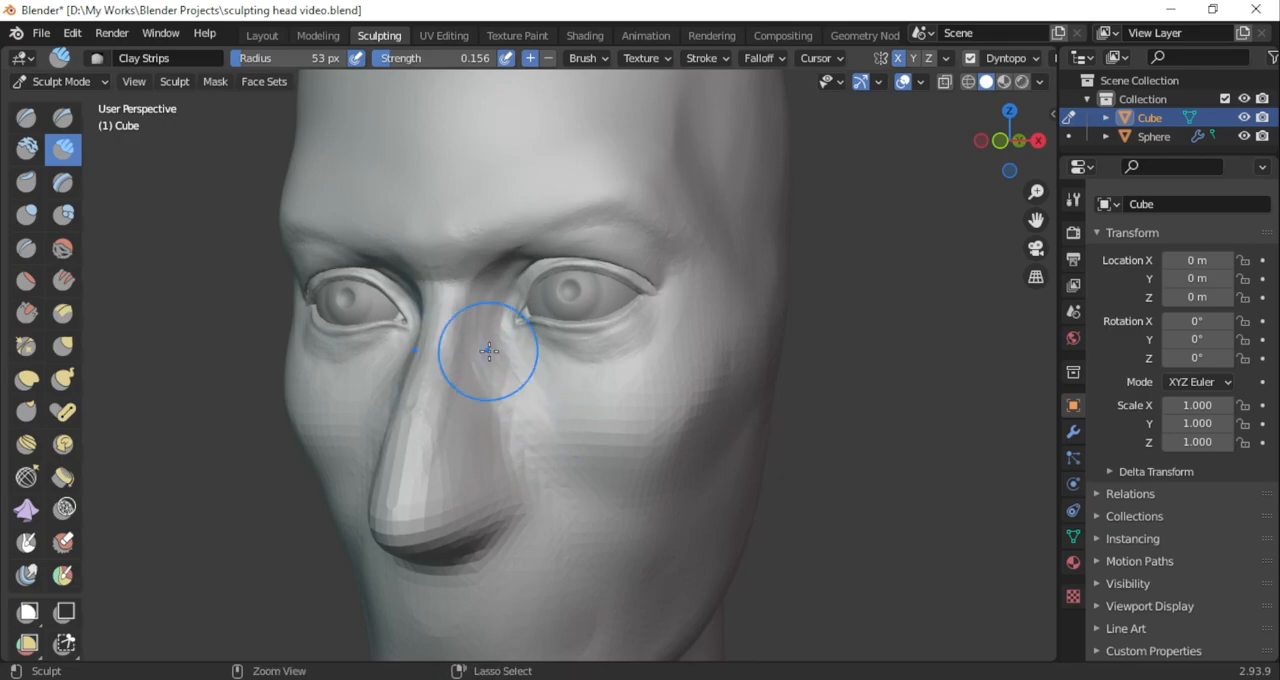
Shape the cheek fold beside the nostril with the Clay Strips brush reduced to 45 px
left_click_drag(312, 59, 309, 59)
left_click_drag(535, 436, 545, 453)
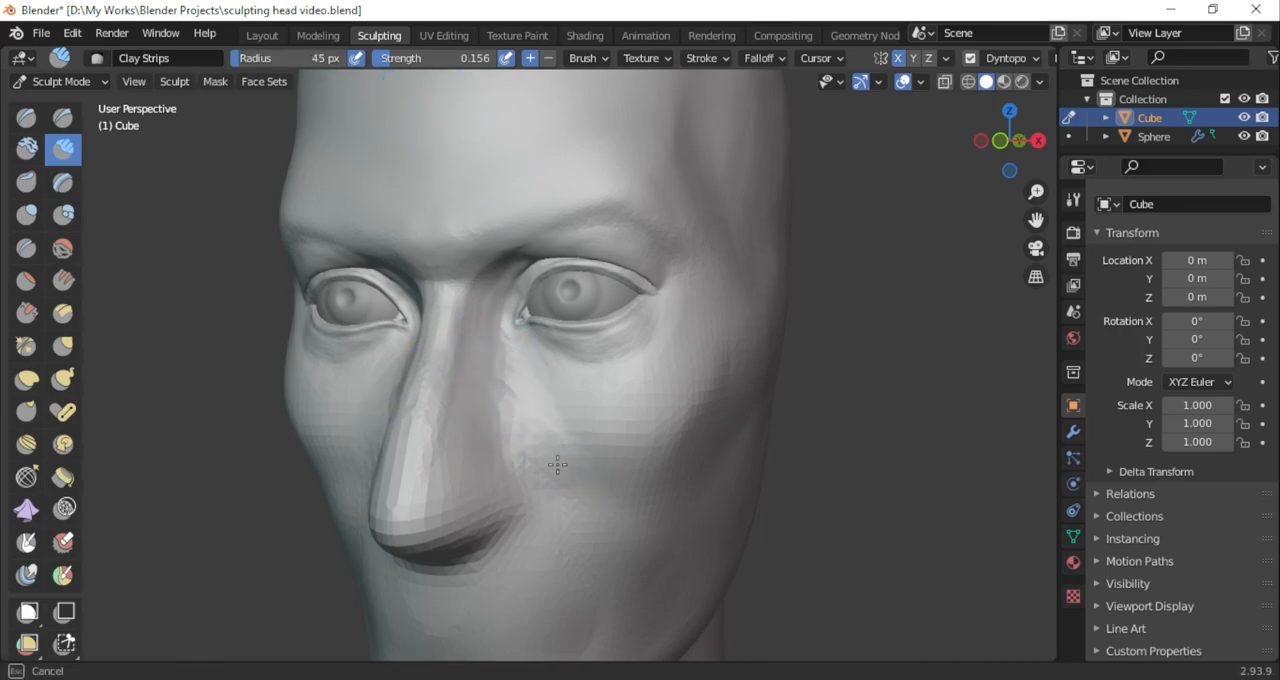
mouse_move(552, 476)
middle_mouse_down()
mouse_move(634, 534)
mouse_move(595, 473)
middle_mouse_up()
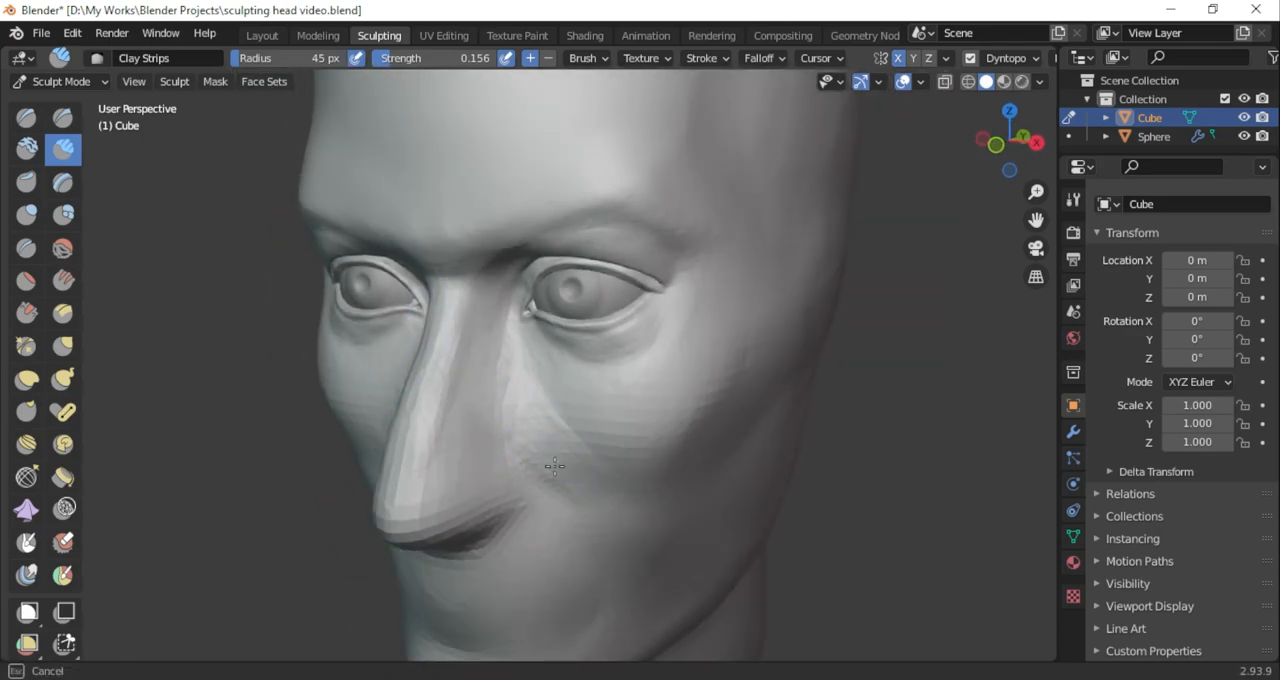
mouse_move(578, 508)
middle_mouse_down()
mouse_move(763, 506)
mouse_move(669, 451)
mouse_move(651, 514)
mouse_move(566, 455)
mouse_move(551, 474)
mouse_move(603, 474)
mouse_move(551, 400)
mouse_move(477, 452)
middle_mouse_up()
scroll(603, 474, "down", 4)
scroll(603, 474, "up", 4)
Cut a crease above the nostril where the nose meets the cheek with the subtractive Draw Sharp brush at 45 px
left_click(63, 118)
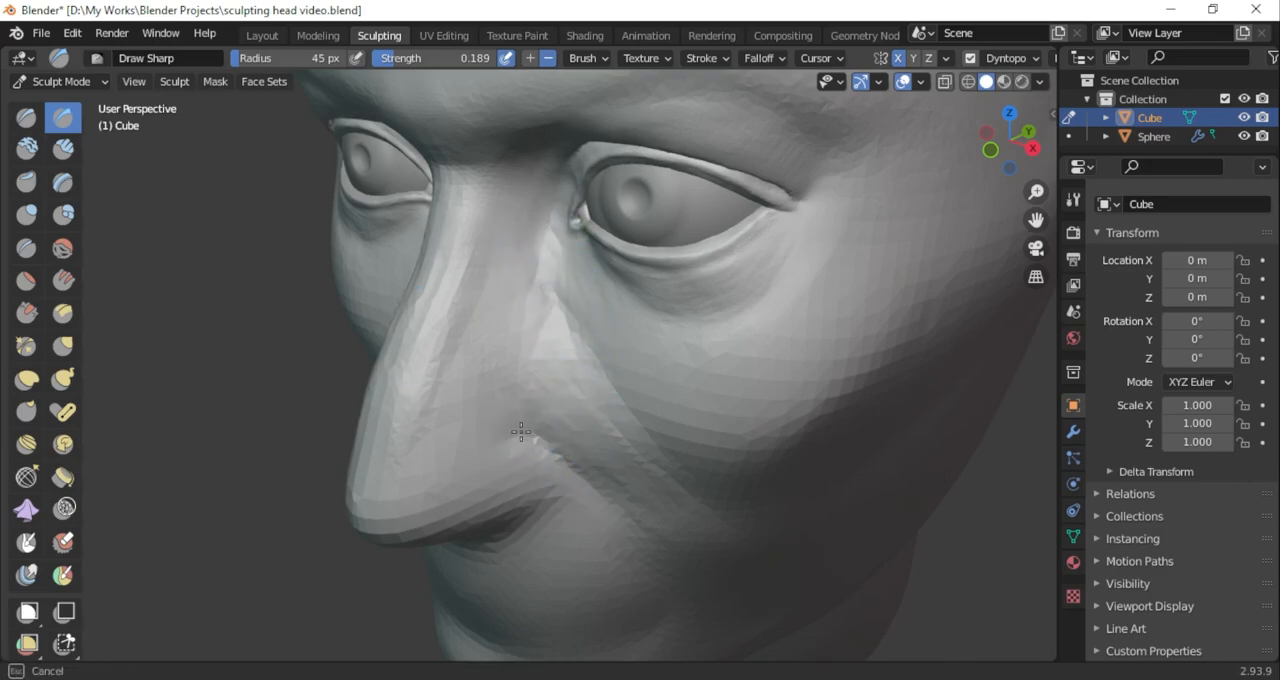
scroll(602, 470, "down", 4)
middle_click_drag(602, 470, 720, 366)
left_click_drag(298, 66, 308, 66)
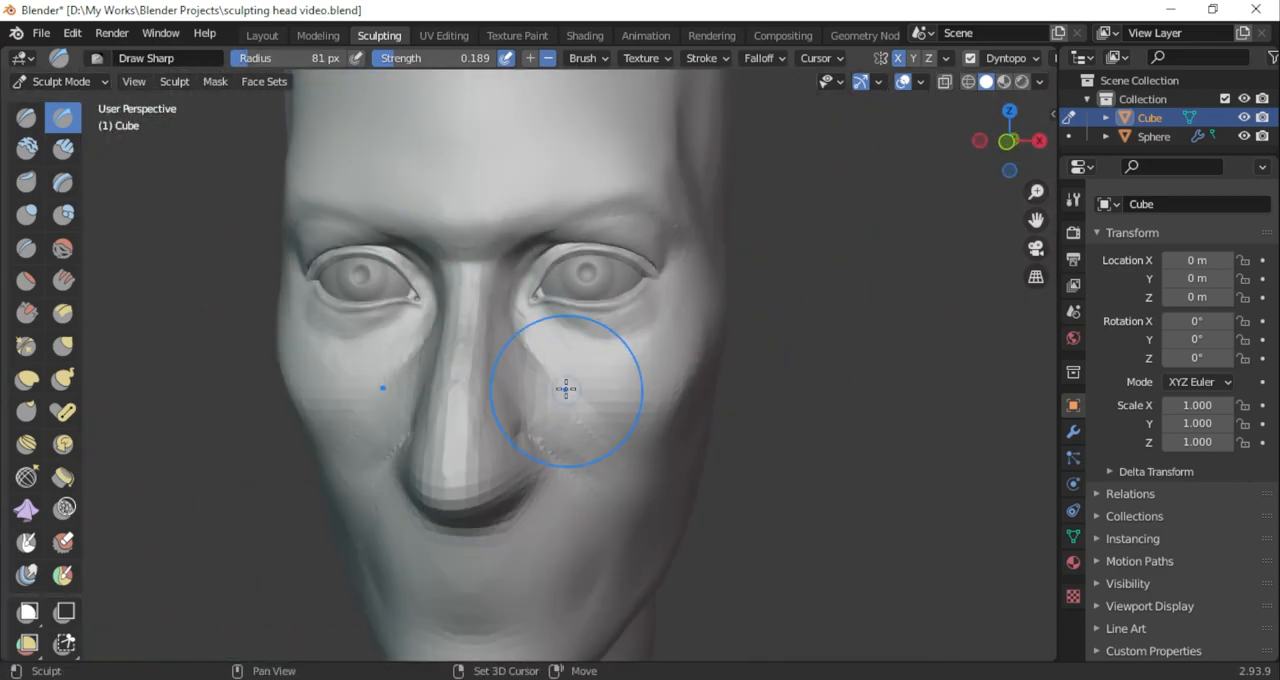
mouse_move(723, 321)
middle_mouse_down()
mouse_move(971, 177)
mouse_move(837, 237)
middle_mouse_up()
Hollow the temple beside the brow with the subtractive Draw Sharp brush enlarged to 220 px
left_click_drag(300, 58, 338, 62)
left_click(728, 271)
left_click(746, 260)
left_click_drag(1004, 150, 1126, 149)
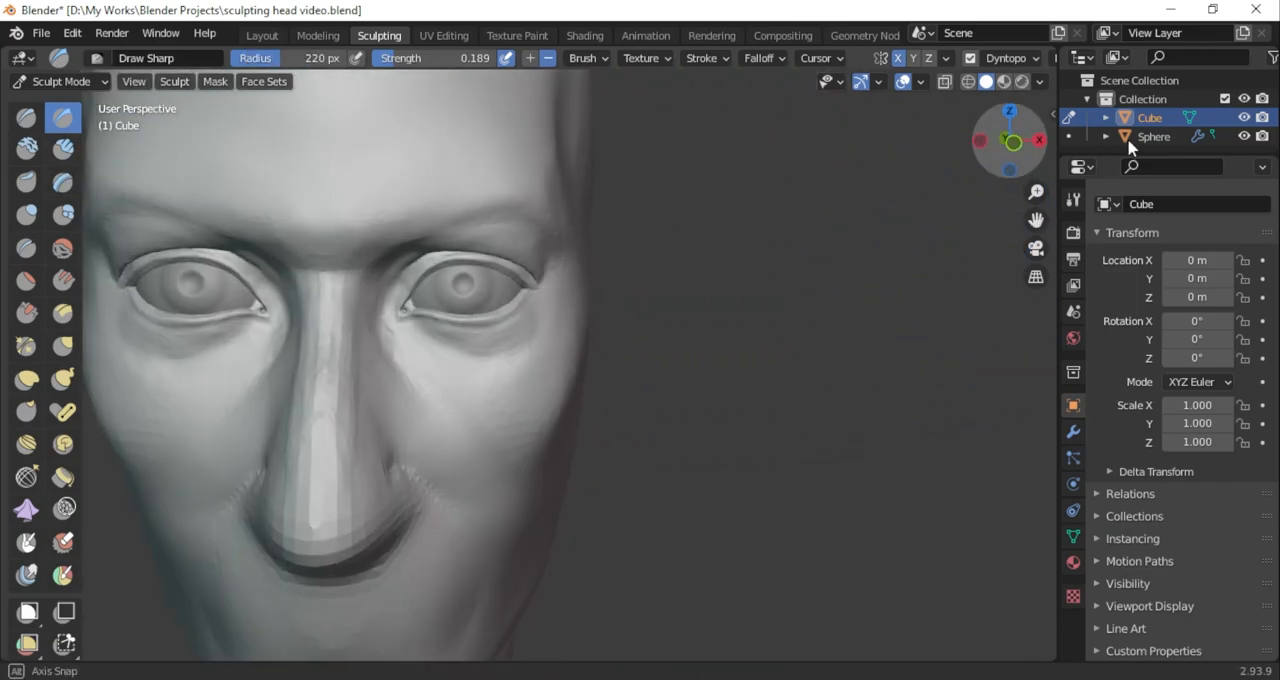
scroll(825, 270, "down", 2)
middle_click_drag(825, 270, 691, 337)
scroll(697, 237, "up", 3)
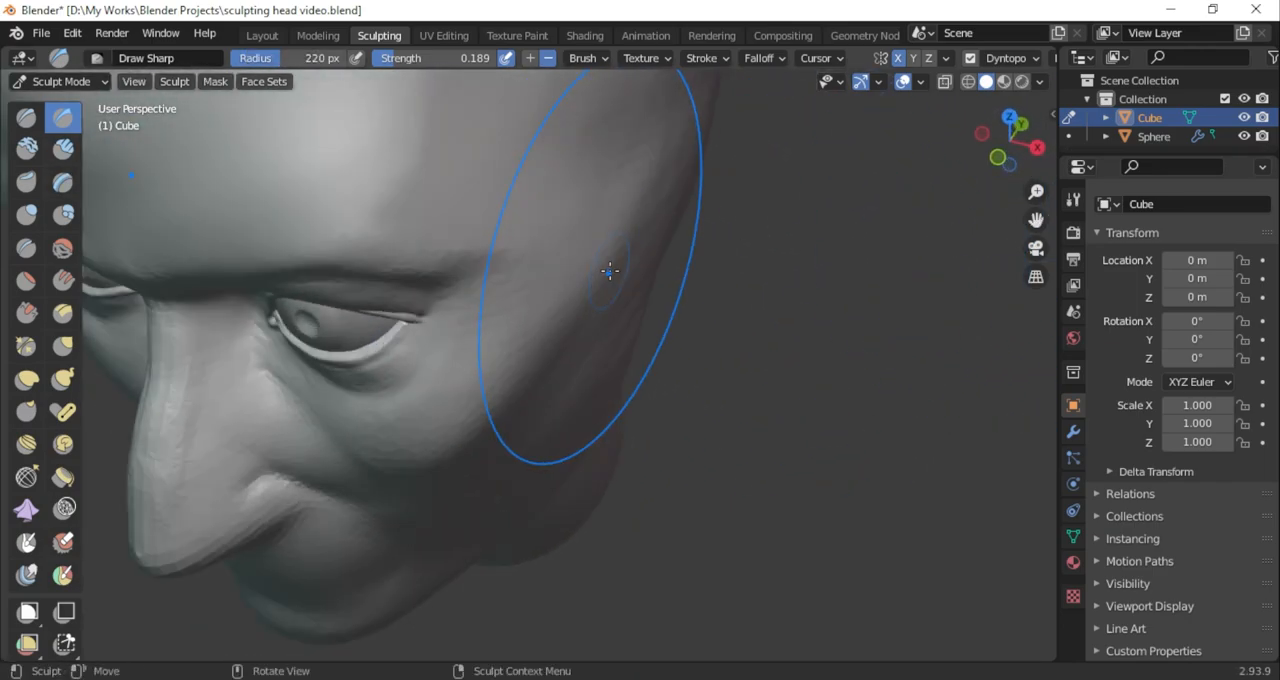
middle_click_drag(592, 204, 699, 193)
middle_click_drag(903, 203, 645, 252)
scroll(597, 282, "down", 4)
scroll(957, 246, "up", 6)
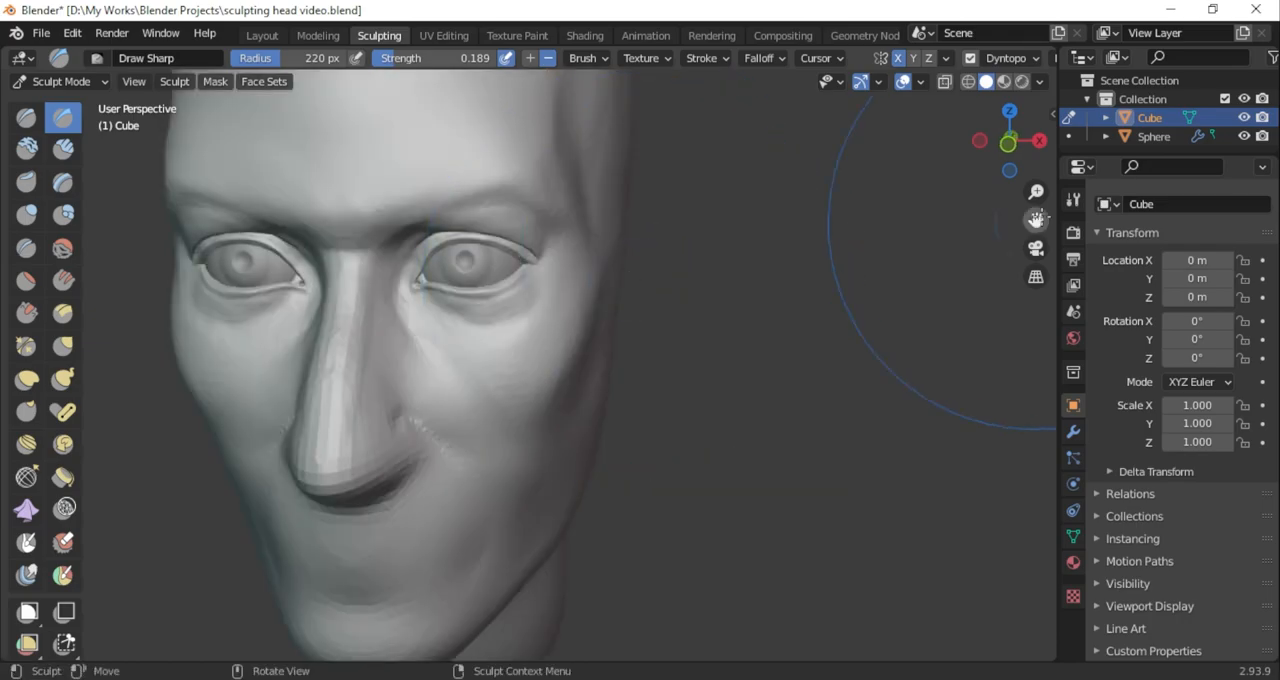
middle_click_drag(957, 246, 890, 292)
middle_click_drag(660, 265, 665, 310)
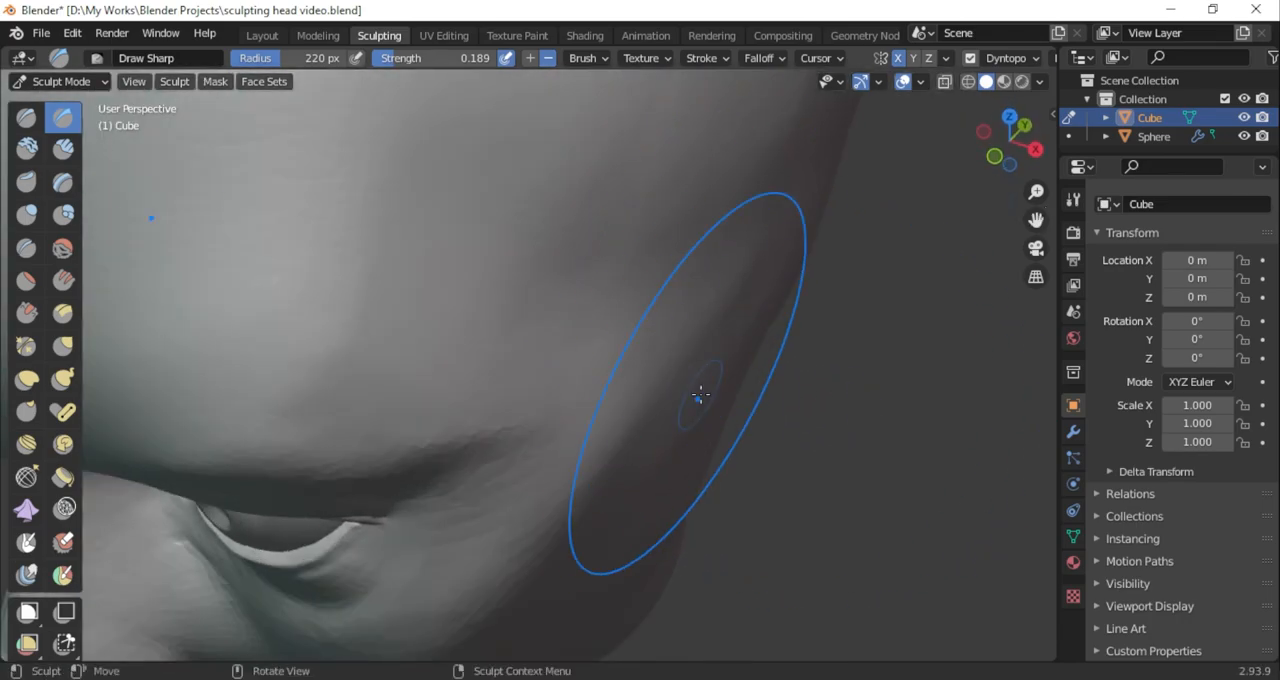
scroll(700, 420, "down", 6)
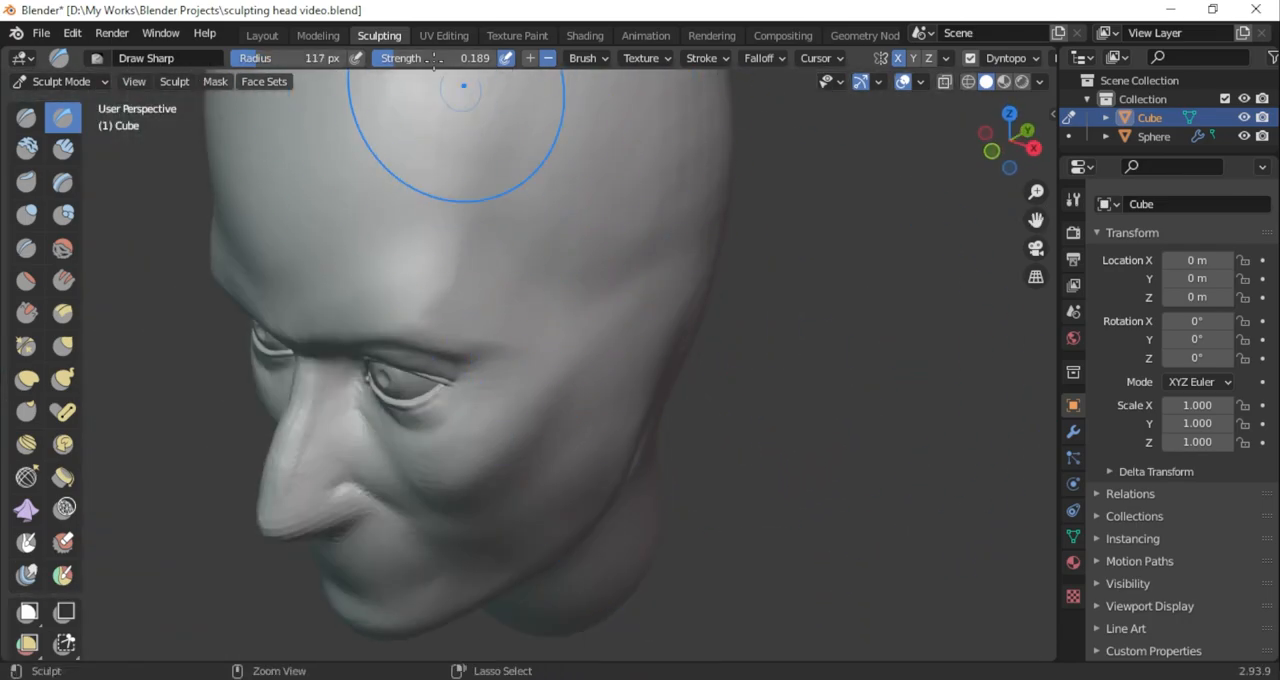
Reshape the temple and side of the forehead with broad Draw Sharp strokes in add mode at 280 px
left_click_drag(298, 60, 337, 60)
mouse_move(562, 236)
left_mouse_down()
mouse_move(540, 294)
mouse_move(552, 280)
left_mouse_up()
middle_click_drag(575, 266, 600, 274)
scroll(600, 290, "down", 5)
mouse_move(550, 332)
middle_mouse_down()
mouse_move(589, 320)
mouse_move(557, 355)
middle_mouse_up()
scroll(530, 290, "up", 4)
middle_click_drag(608, 300, 560, 320)
scroll(558, 330, "up", 2)
left_click_drag(539, 381, 509, 329, "ctrl")
scroll(646, 306, "down", 4)
mouse_move(646, 306)
middle_mouse_down()
mouse_move(765, 266)
mouse_move(766, 246)
middle_mouse_up()
scroll(790, 270, "up", 4)
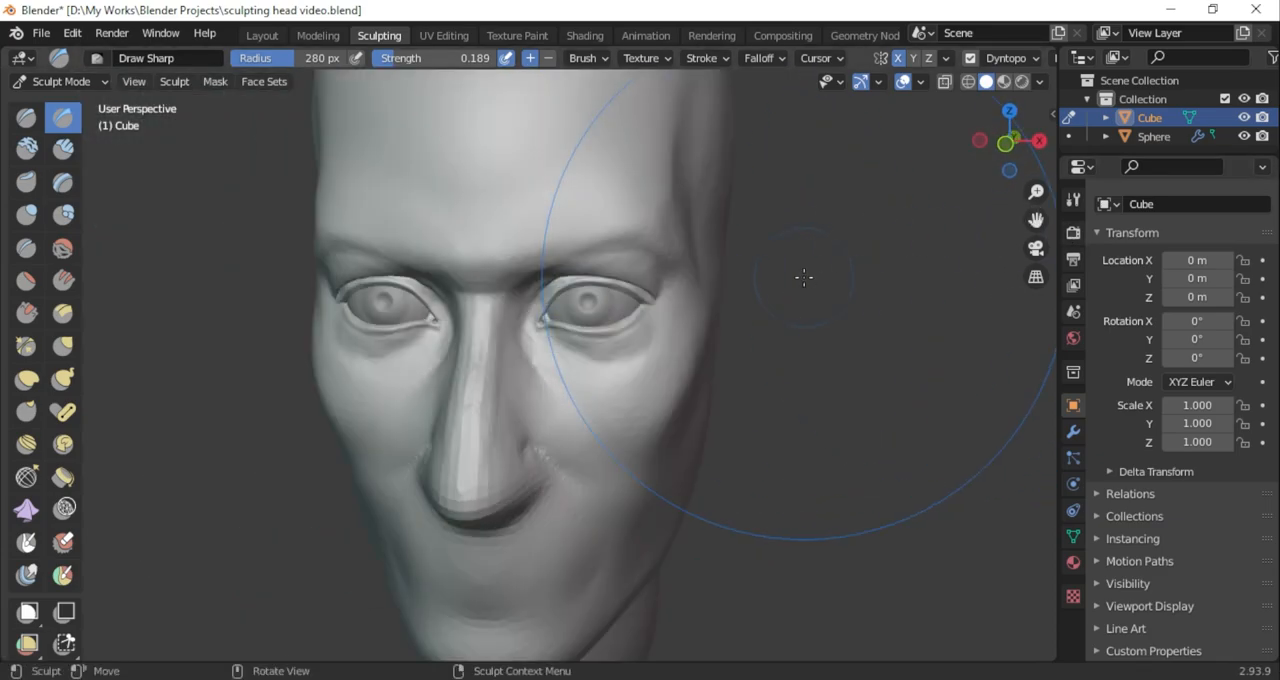
scroll(1030, 222, "down", 3)
middle_click_drag(524, 290, 471, 357)
scroll(471, 357, "up", 2)
Flatten and smooth the temple and side of the skull with the Scrape/Peaks brush at 146 px and 0.700 strength
left_click_drag(337, 60, 302, 57)
left_click(31, 313)
left_click_drag(605, 258, 668, 205)
left_click_drag(607, 312, 717, 221)
mouse_move(1014, 158)
left_mouse_down()
mouse_move(934, 211)
mouse_move(922, 204)
left_mouse_up()
left_click_drag(632, 374, 904, 257)
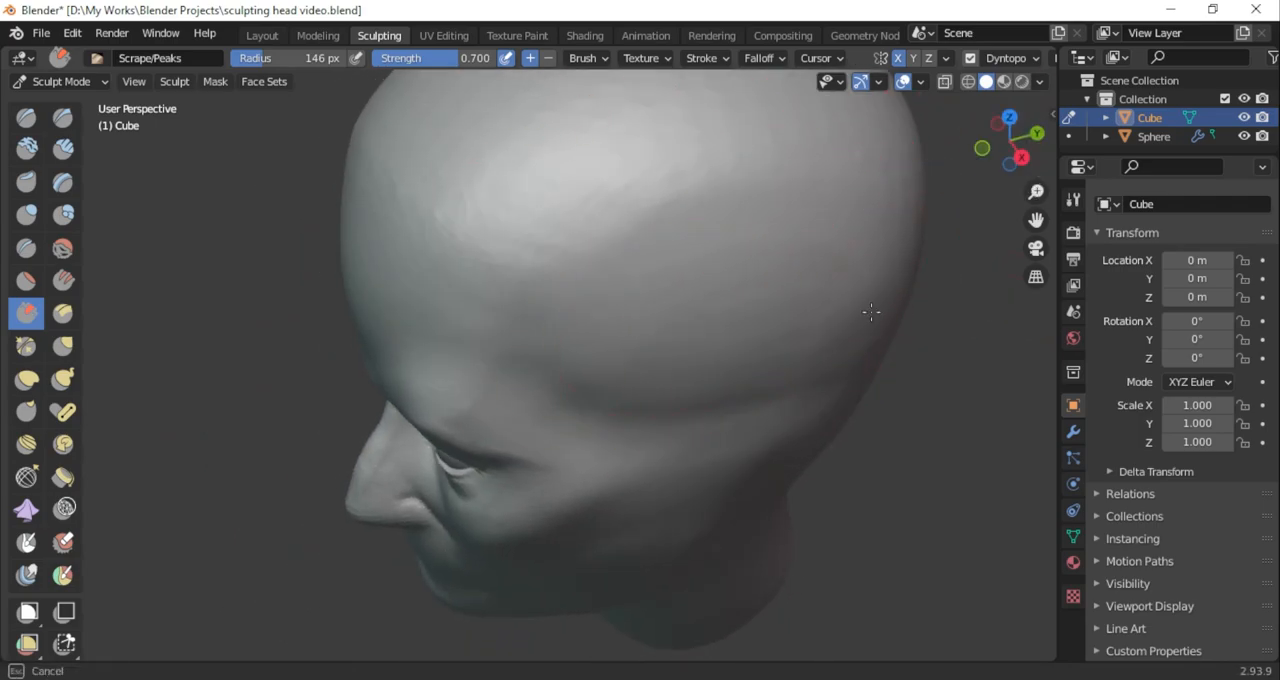
middle_click_drag(1004, 187, 1106, 109)
scroll(812, 290, "down", 4)
middle_click_drag(812, 290, 738, 300)
scroll(738, 300, "up", 4)
mouse_move(1036, 220)
left_mouse_down()
mouse_move(854, 94)
mouse_move(996, 92)
left_mouse_up()
middle_click_drag(812, 346, 777, 349)
left_click(63, 117)
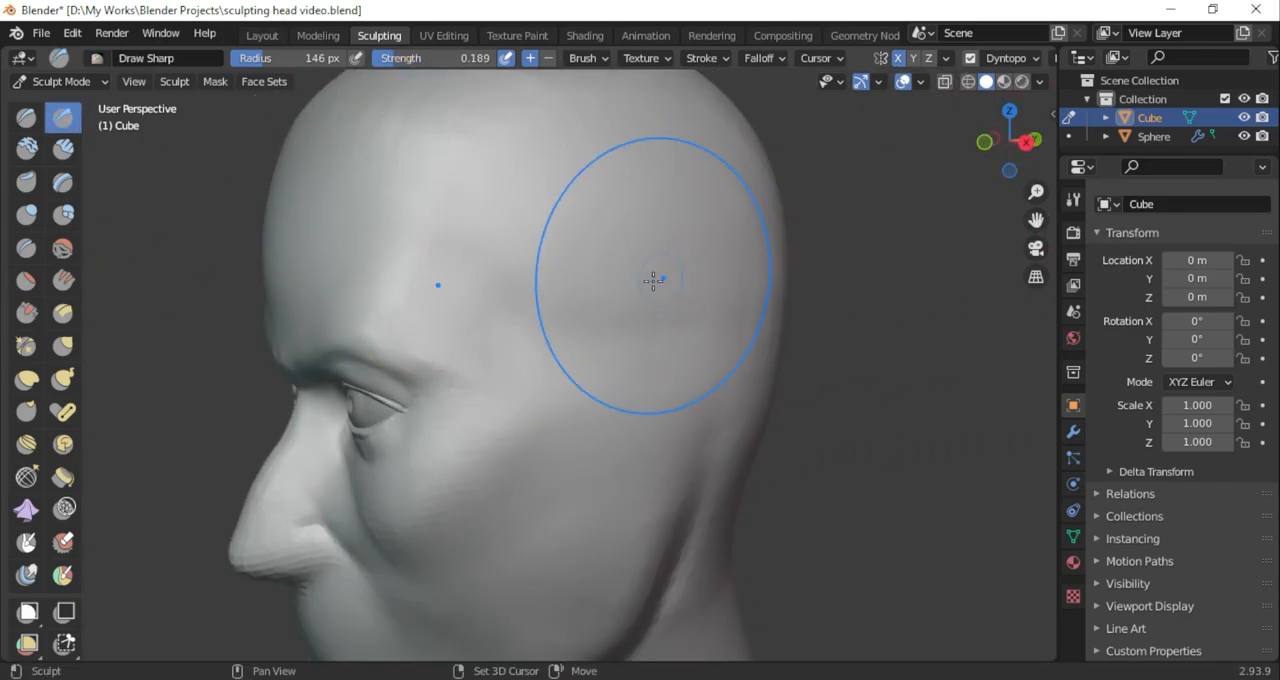
left_click_drag(517, 343, 530, 380)
key("ctrl+z")
left_click(548, 59)
key("ctrl+z")
Recess the side of the head behind the brow with the subtractive Draw Sharp brush at 146 px
mouse_move(1034, 168)
left_mouse_down()
mouse_move(1023, 200)
mouse_move(1001, 203)
left_mouse_up()
left_click_drag(570, 339, 590, 337)
mouse_move(1036, 154)
left_mouse_down()
mouse_move(1223, 163)
mouse_move(1155, 205)
left_mouse_up()
Build up the transition between the forehead and temple with the Clay Strips brush at 67 px and 0.156 strength
left_click(63, 148)
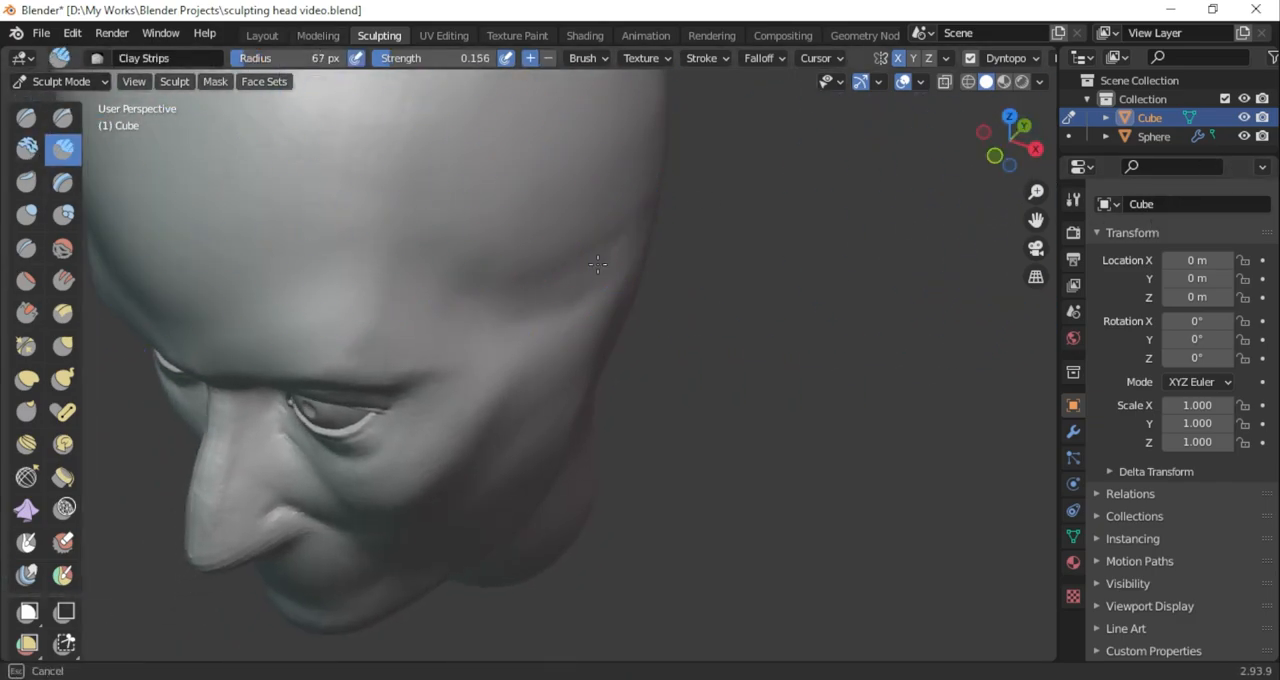
middle_click_drag(604, 227, 407, 194)
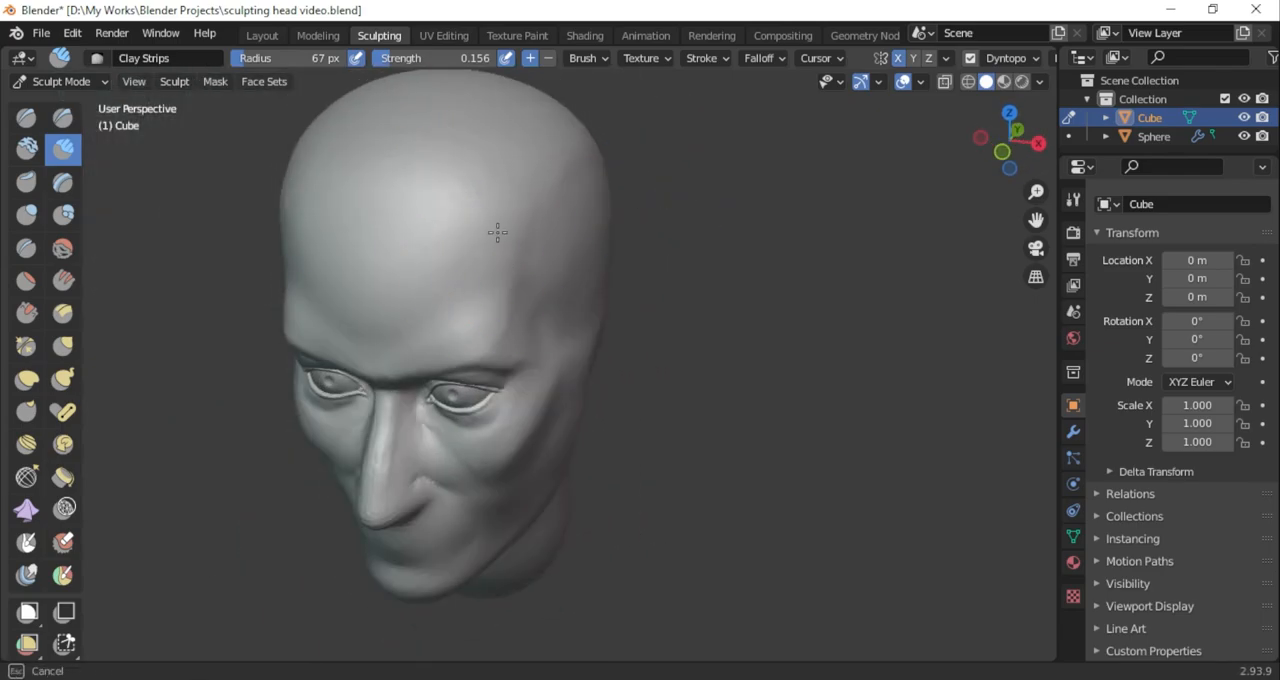
scroll(609, 257, "down", 3)
middle_click_drag(609, 257, 1098, 200)
scroll(788, 297, "down", 1)
scroll(788, 297, "up", 4)
Deepen the hollow under the inner end of the brow with the subtractive Draw Sharp brush at 103 px
middle_click_drag(735, 335, 429, 194)
scroll(834, 197, "up", 3)
middle_click_drag(834, 197, 591, 316)
left_click(63, 118)
left_click_drag(290, 58, 299, 58)
left_click_drag(530, 384, 609, 405)
mouse_move(516, 356)
left_mouse_down()
mouse_move(524, 381)
mouse_move(583, 390)
left_mouse_up()
middle_click_drag(1034, 203, 1030, 236)
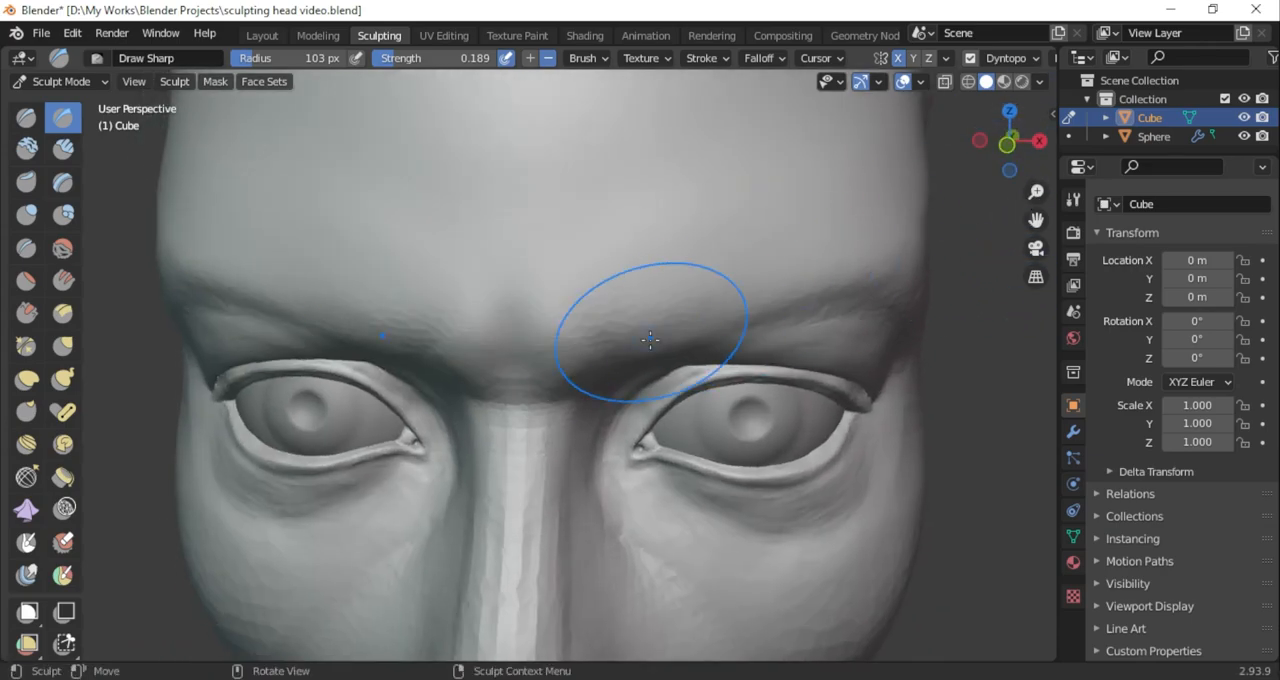
Build up and blend the brow ridge into the forehead with the Clay Strips brush at 63 px and 0.156 strength
left_click(63, 150)
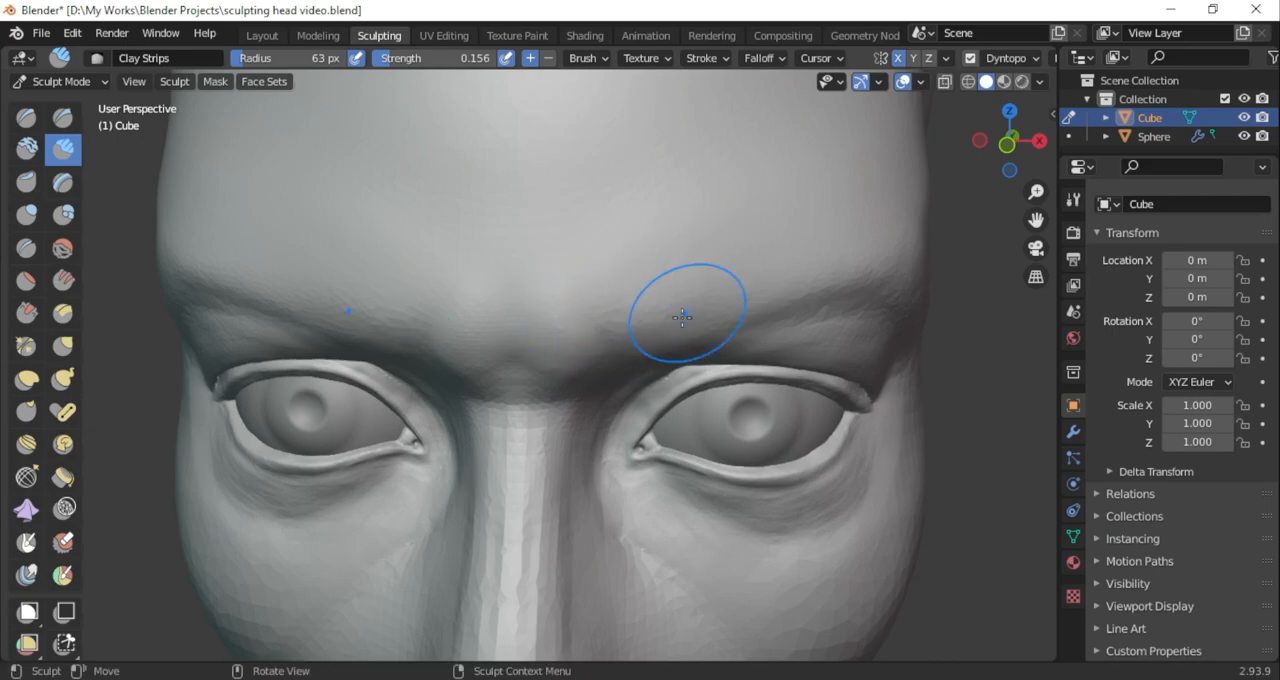
left_click_drag(740, 260, 756, 258)
scroll(887, 277, "down", 5)
middle_click_drag(889, 270, 911, 217)
scroll(760, 255, "up", 1)
middle_click_drag(666, 262, 654, 283)
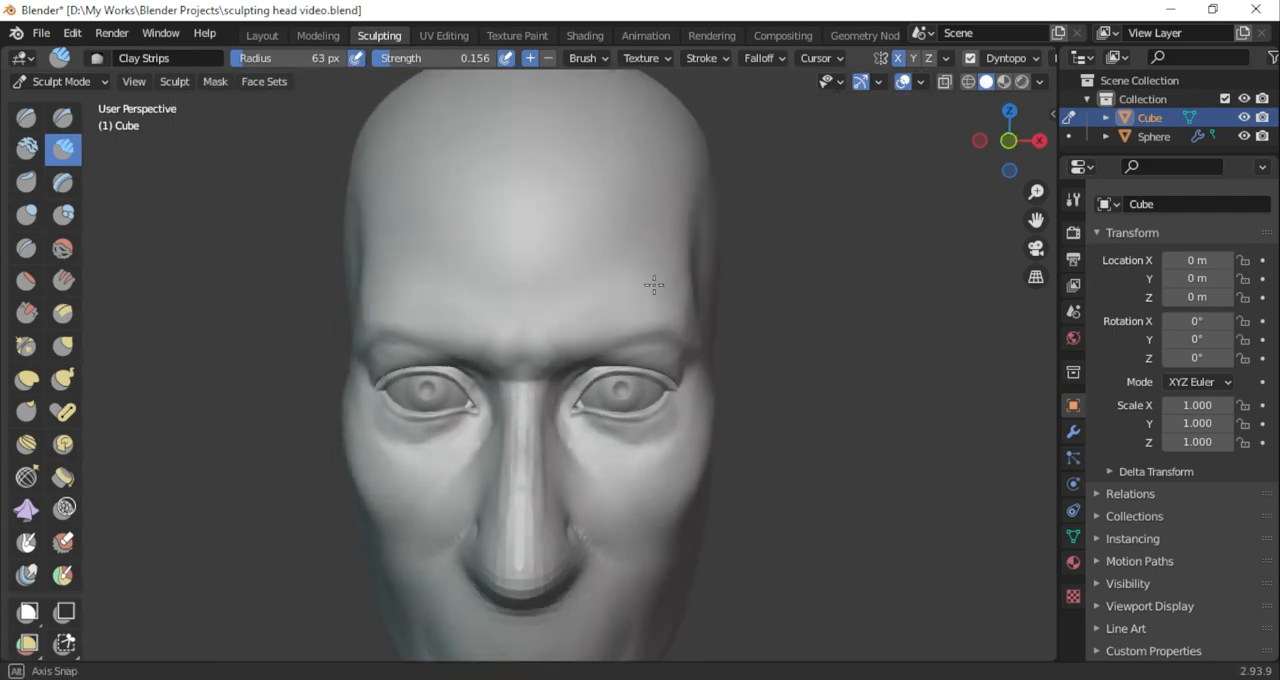
Adjust the shape of the brow ridge above the eyes with the Grab brush at 126 px and 0.400 strength
left_click(63, 346)
scroll(547, 304, "up", 1)
mouse_move(608, 343)
left_mouse_down()
mouse_move(622, 337)
mouse_move(572, 328)
left_mouse_up()
left_click_drag(606, 352, 609, 335)
scroll(620, 323, "up", 2)
left_click_drag(692, 316, 685, 305)
left_click_drag(662, 308, 664, 298)
scroll(784, 303, "down", 7)
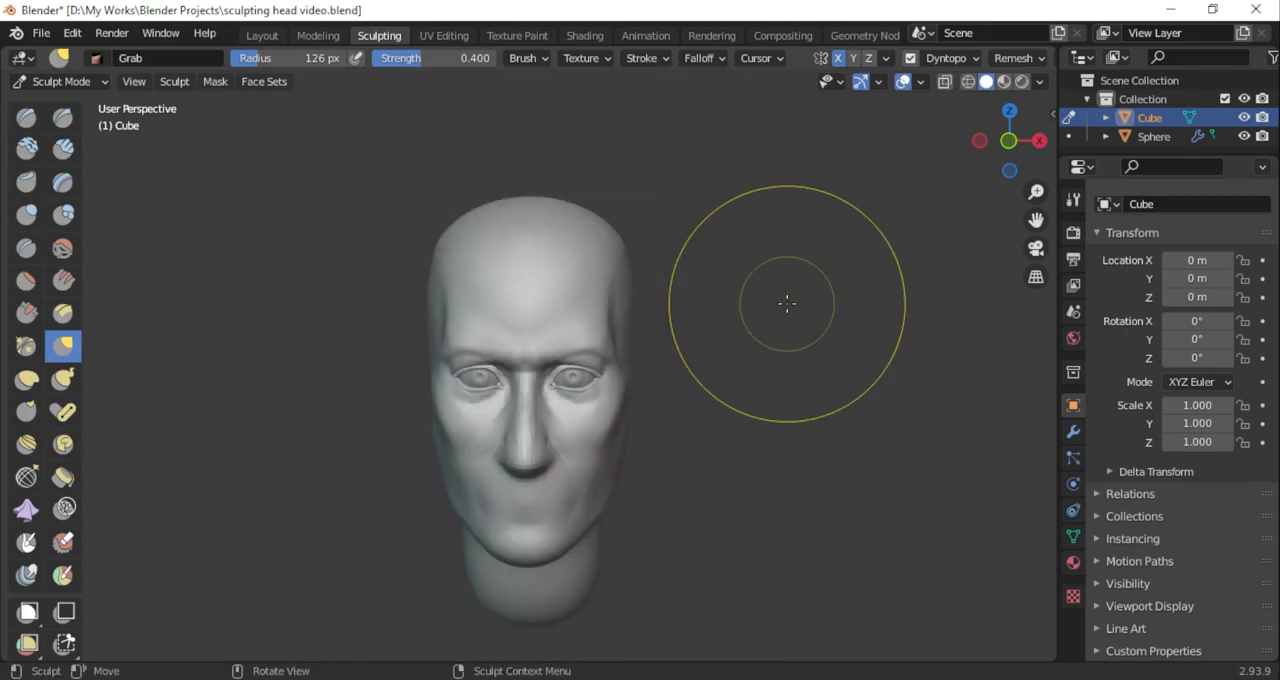
Reshape the outer brow in three-quarter view with the Grab brush at 126 px
scroll(786, 285, "up", 5)
left_click_drag(716, 344, 709, 353)
middle_click_drag(709, 353, 600, 331)
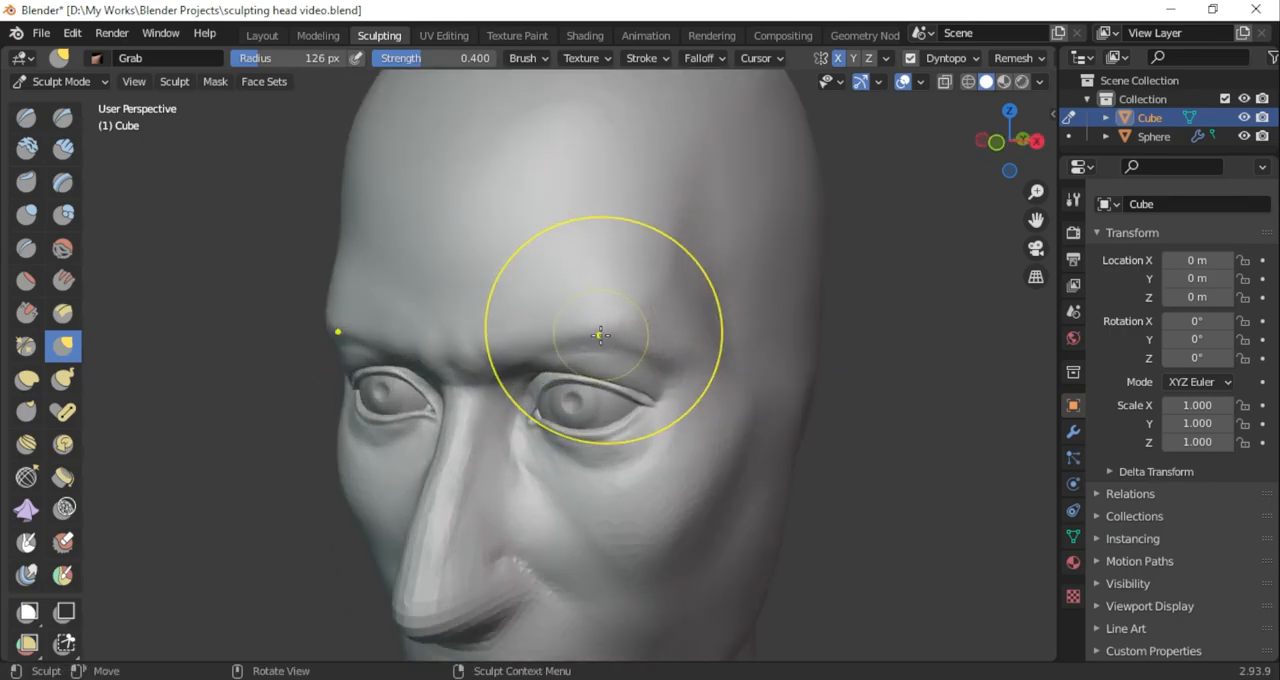
left_click_drag(613, 328, 611, 339)
middle_click_drag(1000, 164, 876, 151)
left_click_drag(550, 343, 547, 352)
left_click_drag(1010, 142, 1214, 178)
scroll(677, 320, "down", 3)
scroll(677, 320, "up", 4)
mouse_move(677, 320)
middle_mouse_down()
mouse_move(573, 315)
mouse_move(426, 260)
mouse_move(629, 283)
middle_mouse_up()
Refine the forehead and inner brow with the Draw Sharp brush at 209 px and the Grab brush at 169 px
left_click(63, 117)
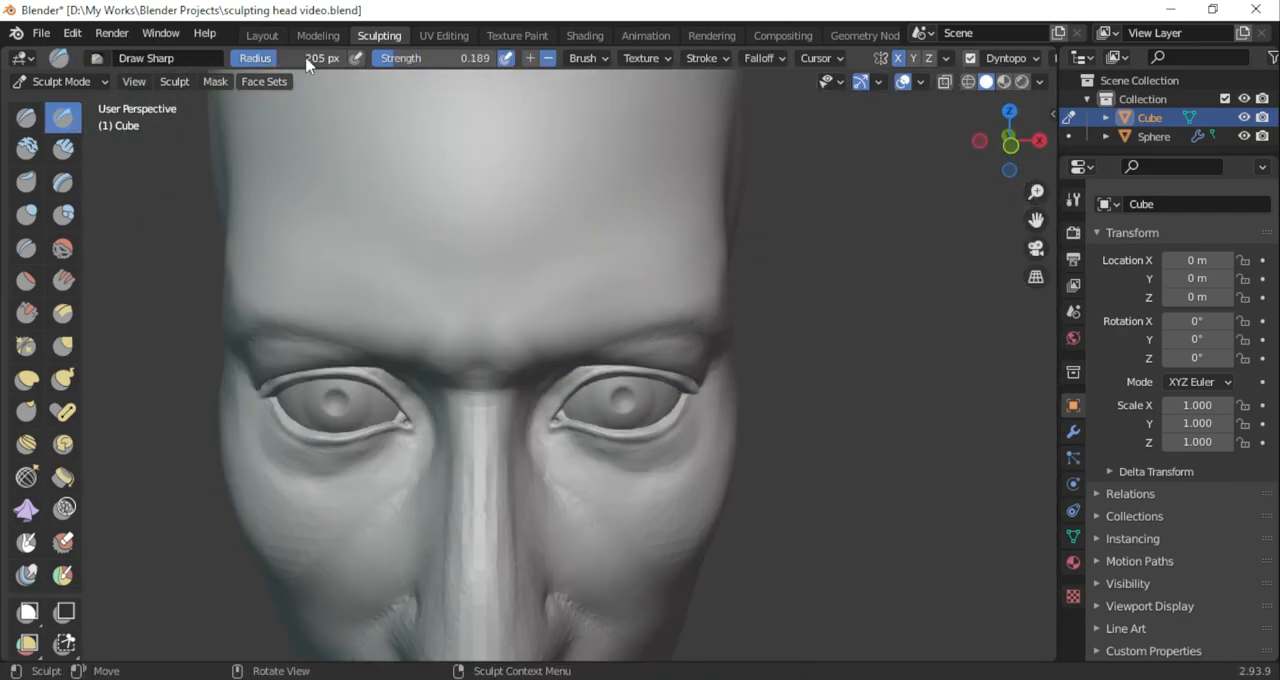
mouse_move(1023, 159)
left_mouse_down()
mouse_move(820, 150)
mouse_move(1010, 162)
left_mouse_up()
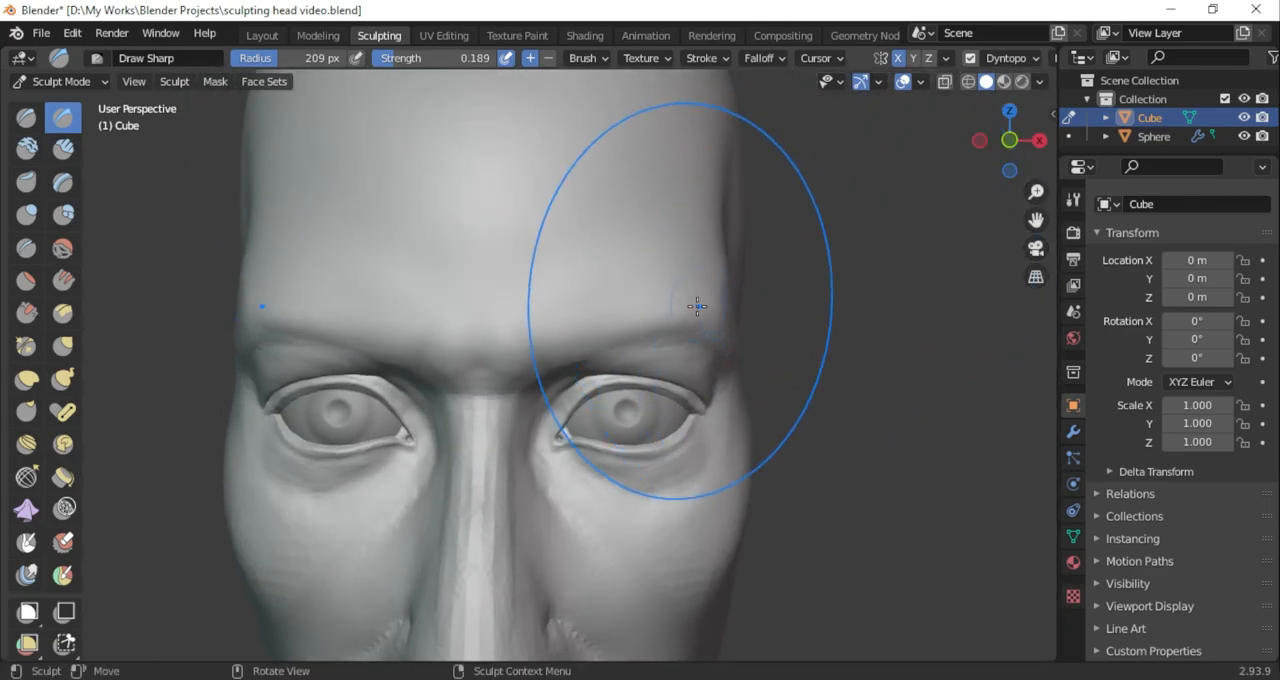
scroll(700, 268, "down", 2)
left_click_drag(553, 361, 551, 363)
middle_click_drag(603, 260, 274, 363)
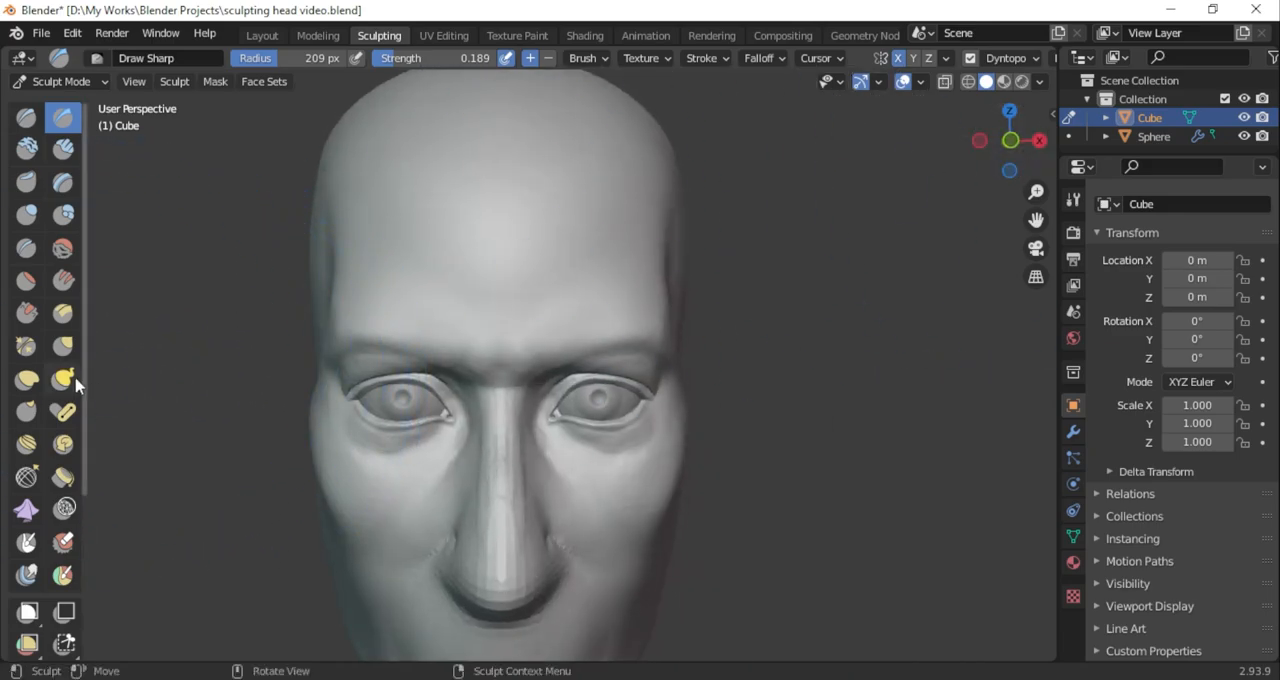
left_click(63, 345)
scroll(629, 354, "up", 3)
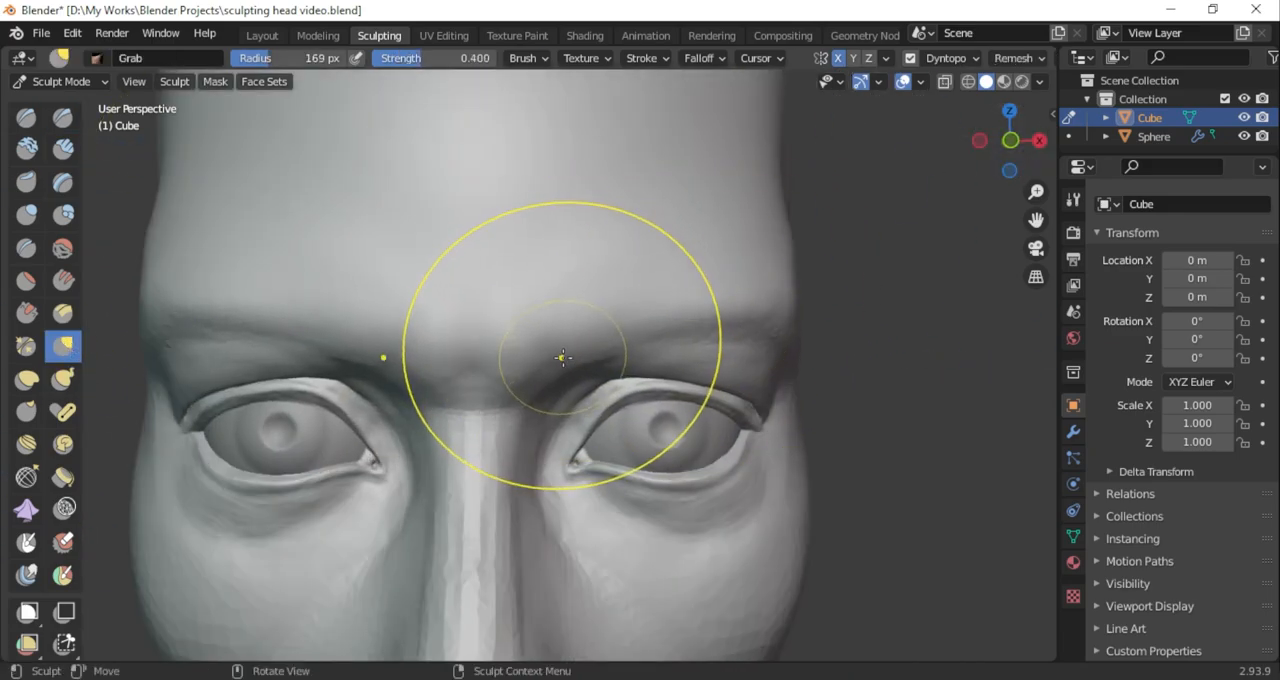
Define the brow from its inner hollow to its outer end with the Draw Sharp brush at 62 px and 0.189 strength
left_click(63, 117)
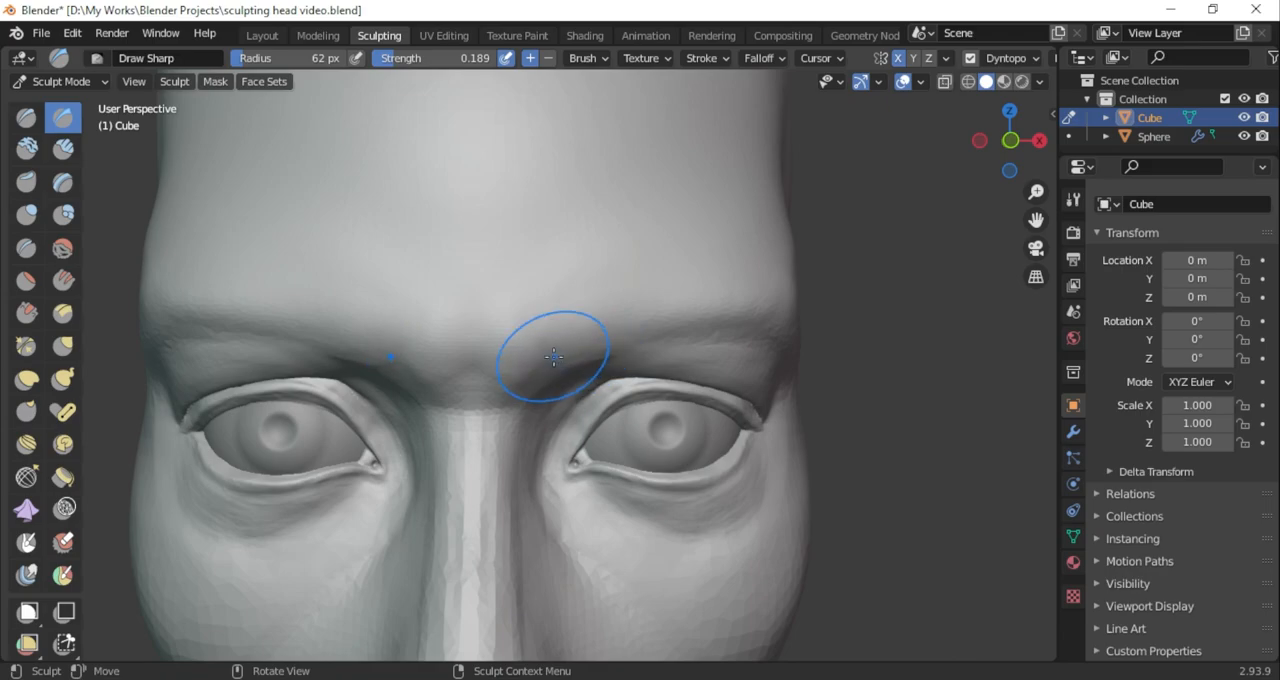
middle_click_drag(968, 146, 953, 106)
middle_click_drag(558, 427, 708, 330)
middle_click_drag(968, 231, 875, 313, "shift")
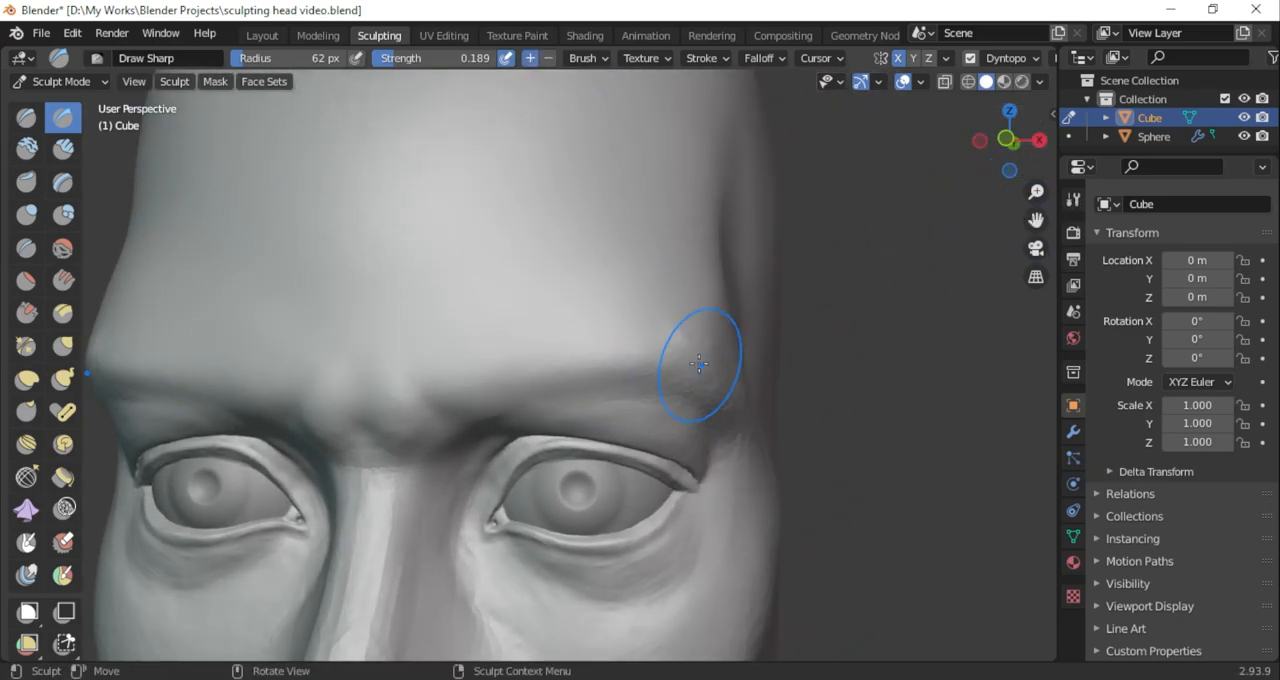
middle_click_drag(989, 226, 560, 273)
middle_click_drag(641, 291, 663, 376)
scroll(611, 277, "down", 6)
scroll(663, 376, "up", 6)
left_click_drag(663, 376, 671, 383)
middle_click_drag(671, 383, 703, 306)
scroll(703, 306, "up", 3)
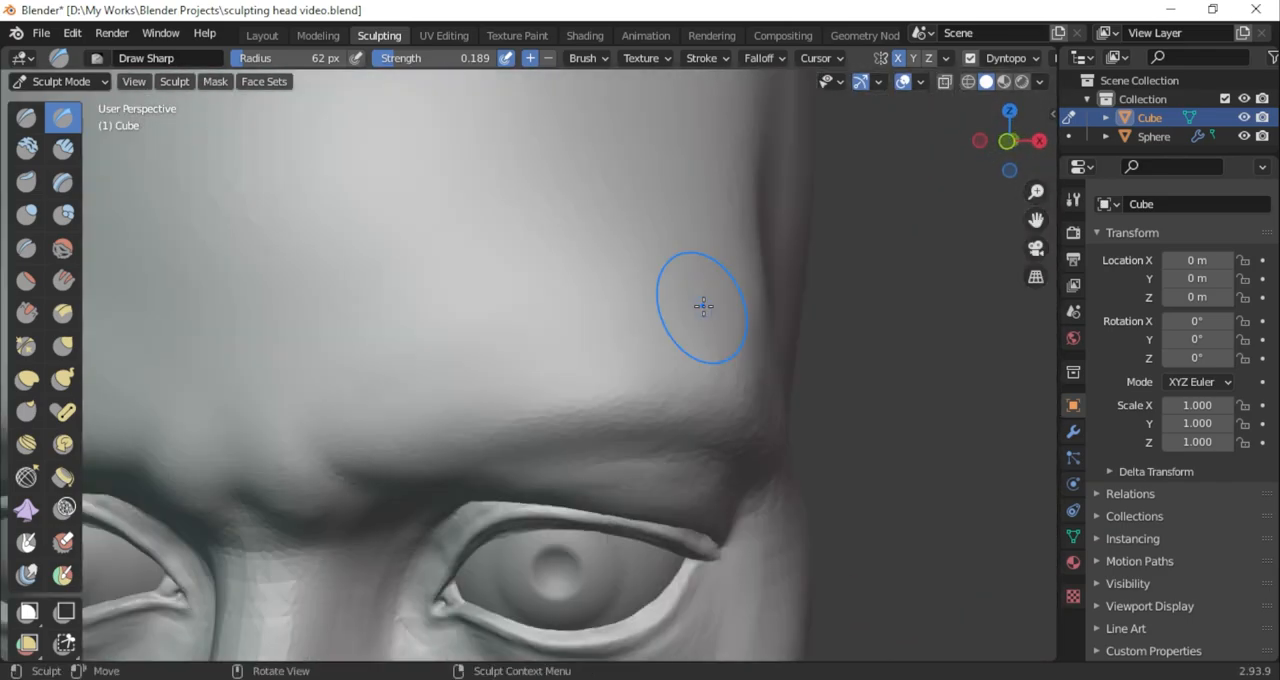
Flatten the outer brow and the adjoining temple with the Scrape/Peaks brush at 98 px and 0.700 strength
left_click(26, 312)
middle_click_drag(1009, 195, 925, 205)
left_click_drag(672, 398, 686, 407)
left_click_drag(686, 407, 734, 423)
scroll(834, 325, "down", 3)
middle_click_drag(834, 325, 839, 357)
left_click_drag(323, 60, 333, 60)
mouse_move(765, 300)
left_mouse_down()
mouse_move(740, 214)
mouse_move(758, 232)
left_mouse_up()
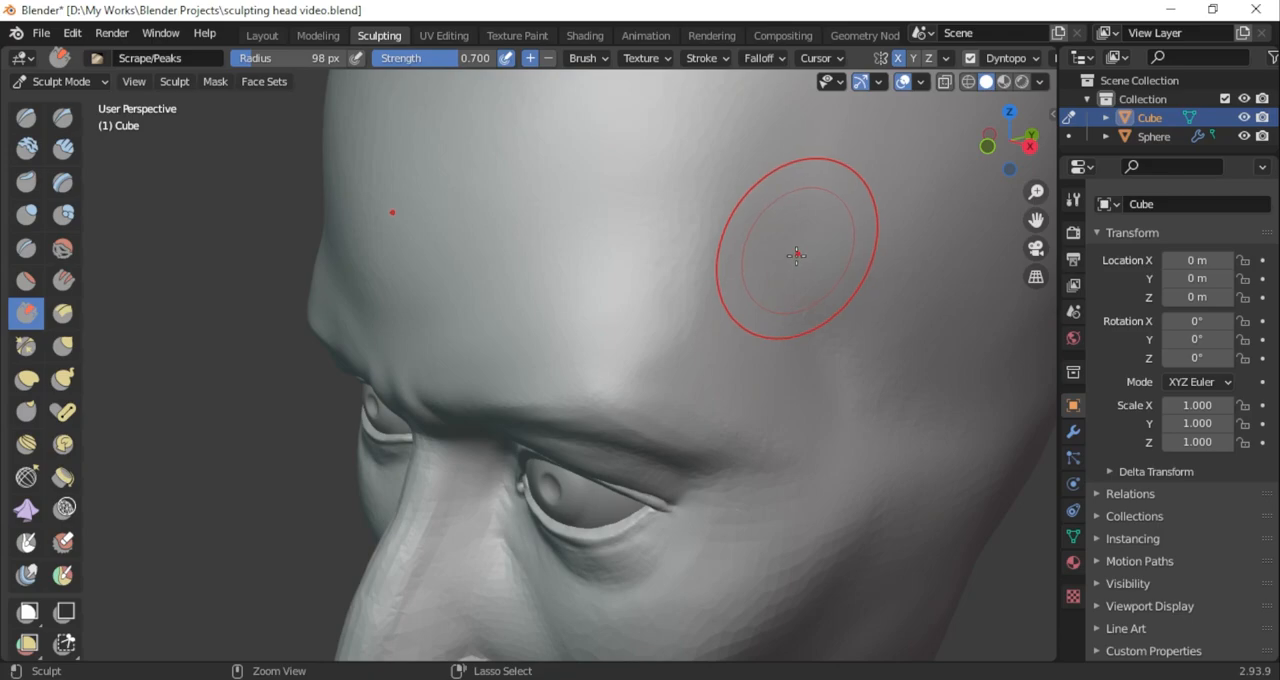
Refine the side edge of the forehead above the outer brow with the Scrape/Peaks brush at 98 px
middle_click_drag(686, 320, 675, 203)
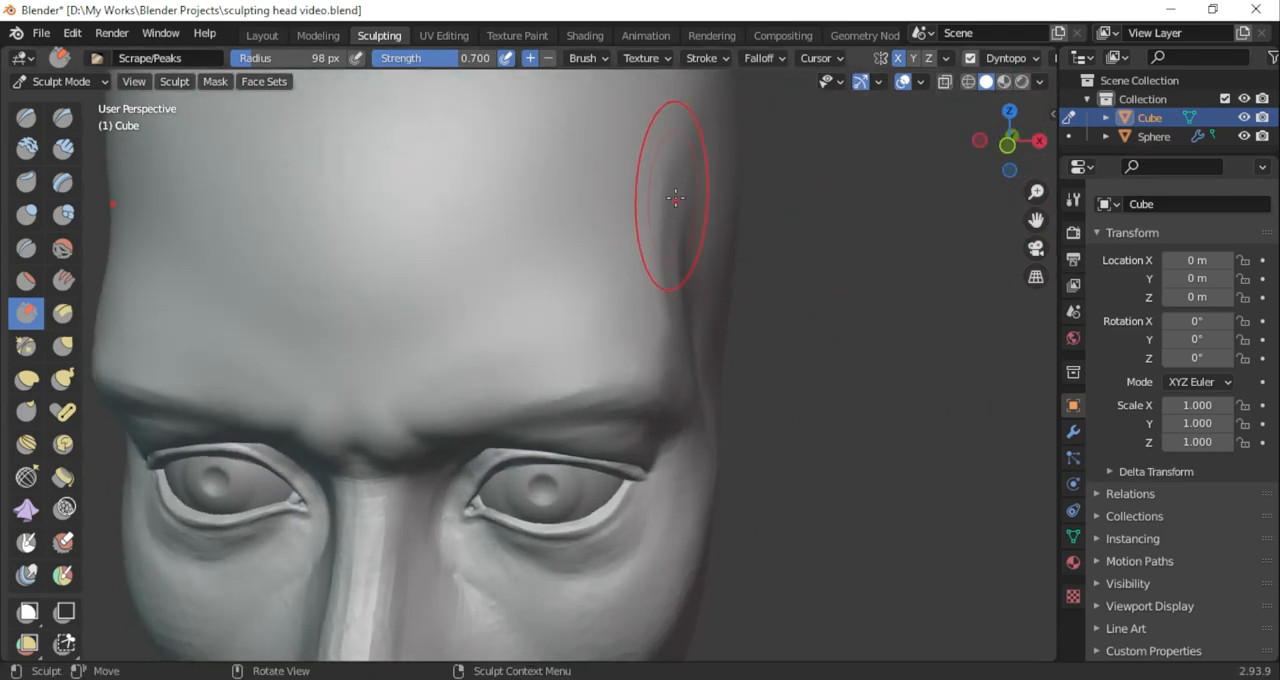
left_click_drag(661, 110, 667, 158)
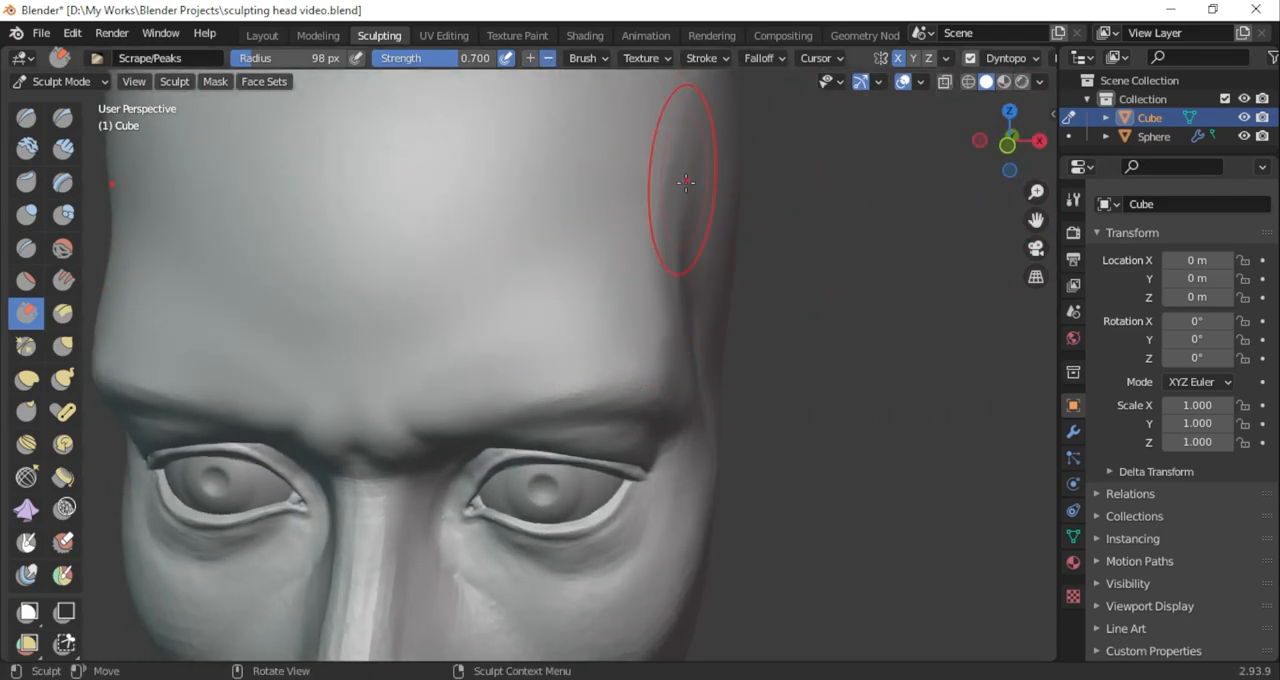
mouse_move(666, 130)
middle_mouse_down("ctrl")
mouse_move(680, 289)
mouse_move(668, 250)
mouse_move(578, 297)
mouse_move(300, 220)
middle_mouse_up("ctrl")
scroll(668, 250, "down", 4)
scroll(643, 260, "up", 4)
Build up the side of the head behind the temple with the Clay Strips brush at 74 px and 0.156 strength
left_click(62, 149)
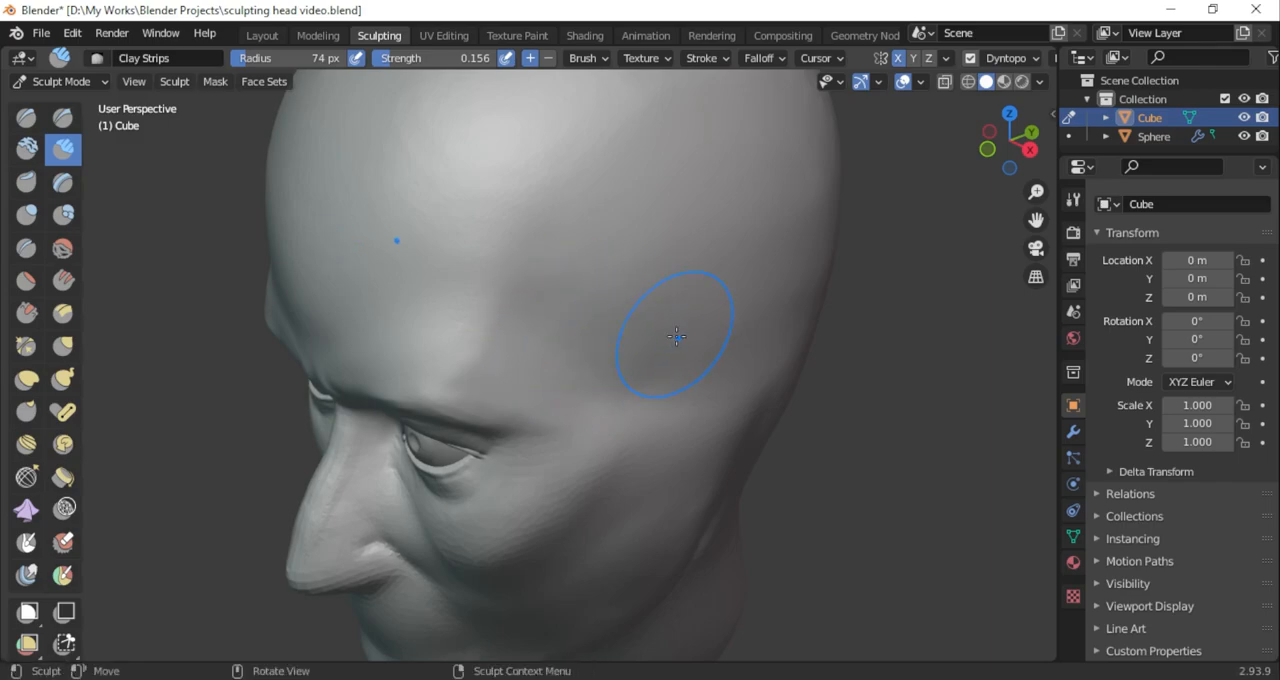
left_click_drag(1022, 139, 1138, 106)
scroll(623, 337, "down", 4)
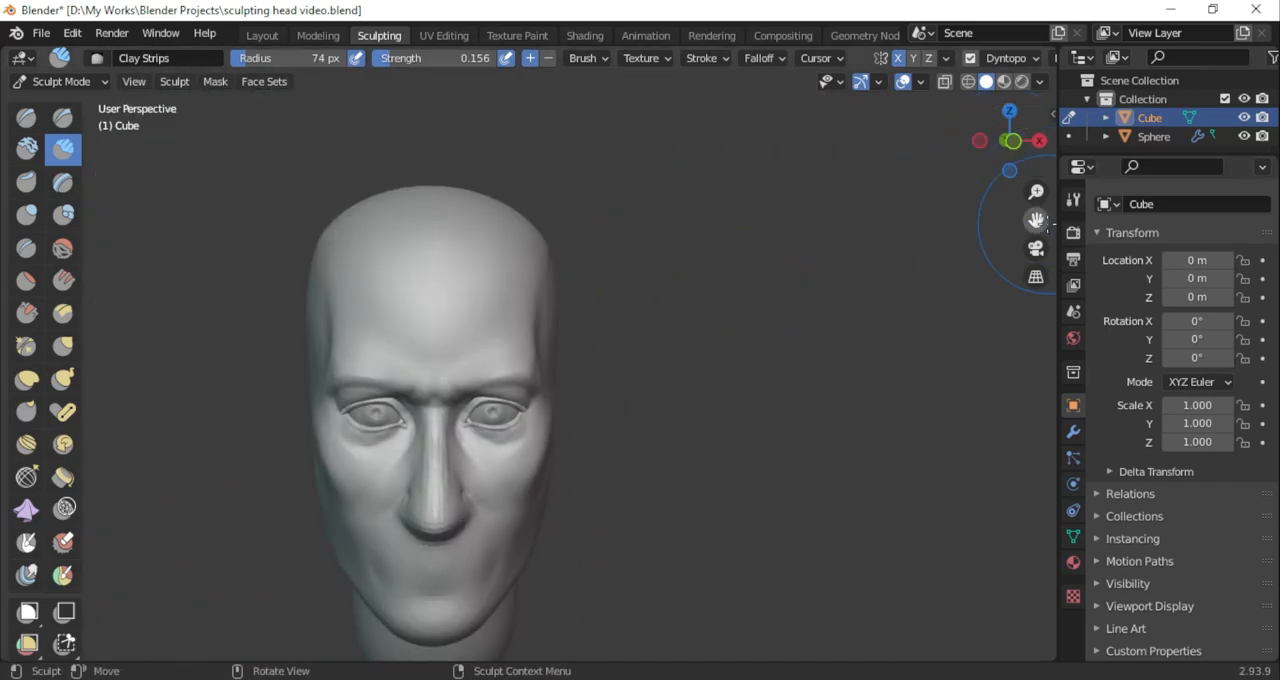
scroll(600, 260, "up", 3)
left_click_drag(1037, 219, 1128, 203)
scroll(600, 260, "down", 3)
scroll(738, 280, "down", 2)
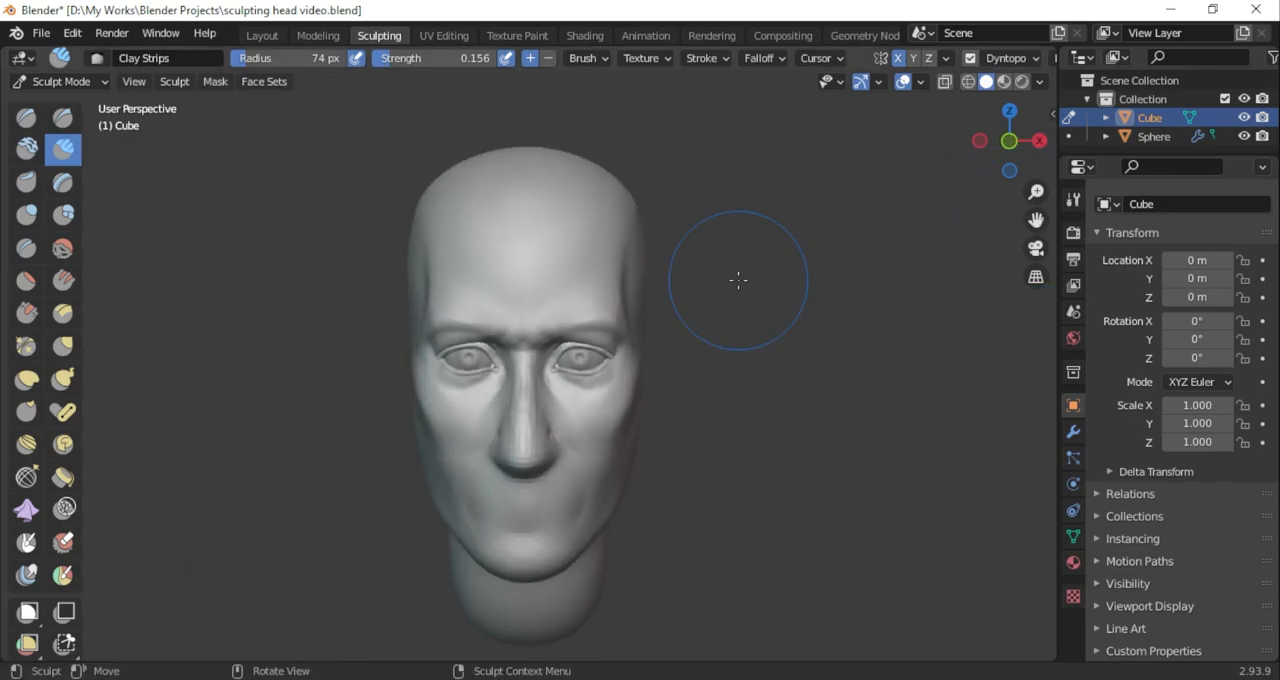
scroll(738, 280, "up", 2)
Examine the deselected head in Object Mode from the front and up close, and return to Sculpt Mode
left_click(62, 81)
left_click(60, 103)
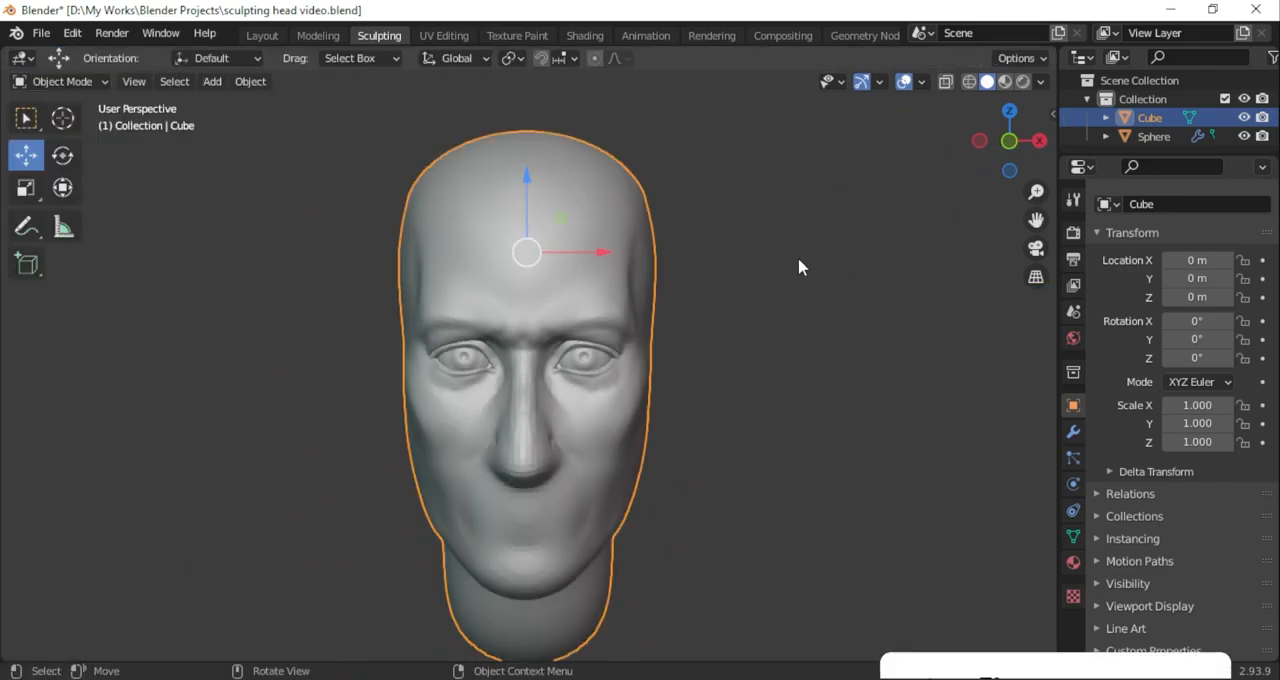
left_click(805, 248)
scroll(805, 248, "up", 3)
scroll(805, 238, "up", 4)
scroll(805, 237, "down", 3)
middle_click_drag(805, 237, 787, 230)
scroll(813, 318, "up", 1)
scroll(813, 318, "down", 2)
scroll(813, 318, "up", 6)
scroll(813, 318, "down", 3)
middle_click_drag(813, 325, 680, 380)
left_click(62, 81)
left_click(66, 144)
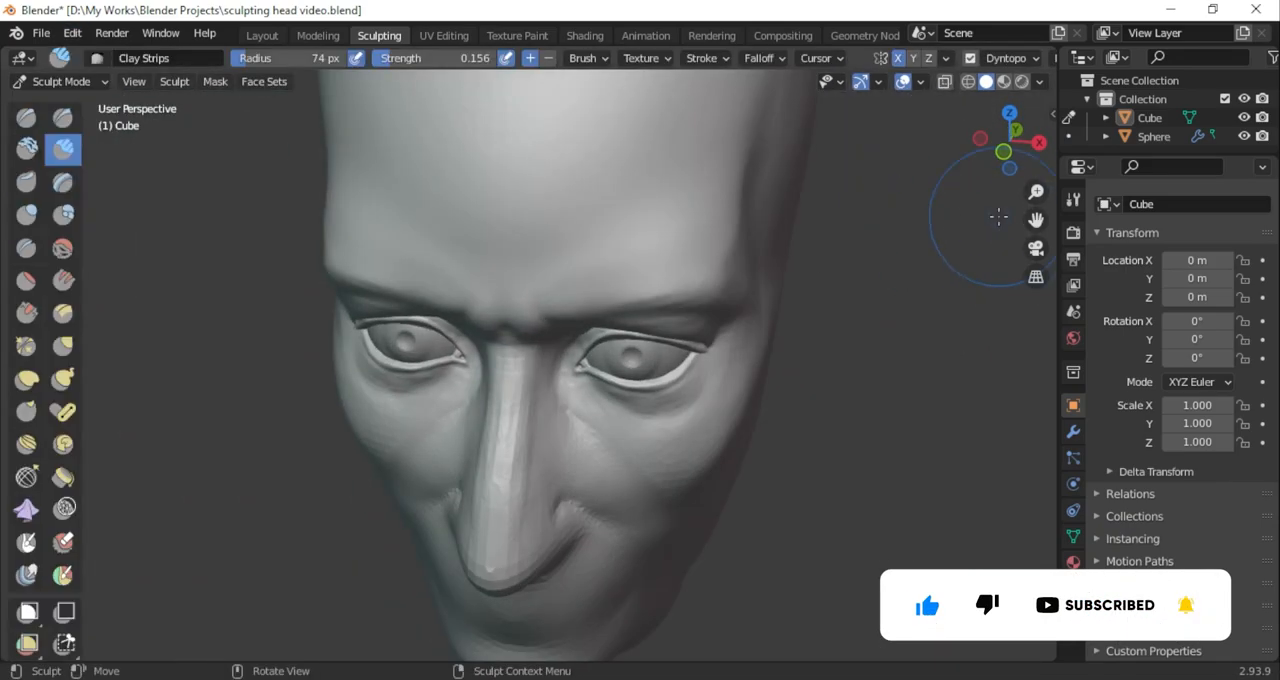
Shape the area between the cheek and lower eyelid with the Clay Strips brush at 58 px and 0.156 strength
scroll(481, 363, "up", 3)
left_click_drag(298, 60, 289, 61)
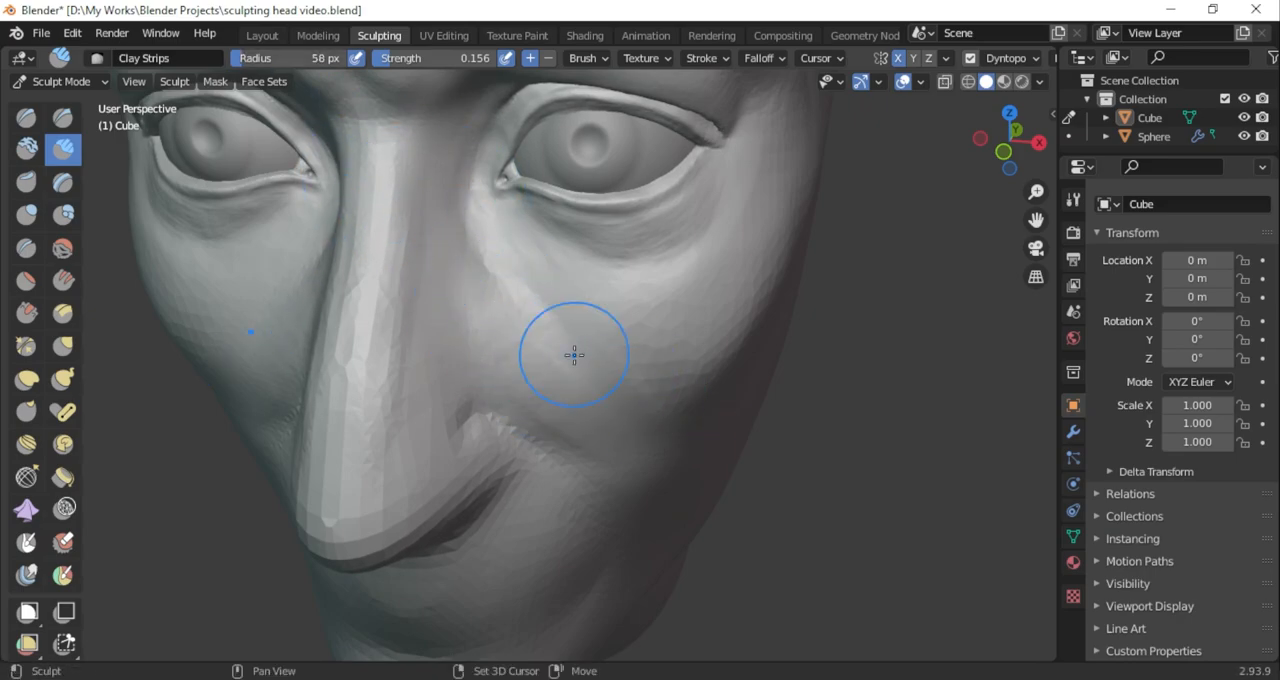
left_click_drag(506, 320, 628, 266)
middle_click_drag(660, 205, 602, 288)
middle_click_drag(602, 288, 700, 290, "ctrl")
middle_click_drag(643, 397, 650, 466, "ctrl")
middle_click_drag(650, 466, 660, 440)
middle_click_drag(660, 440, 686, 507)
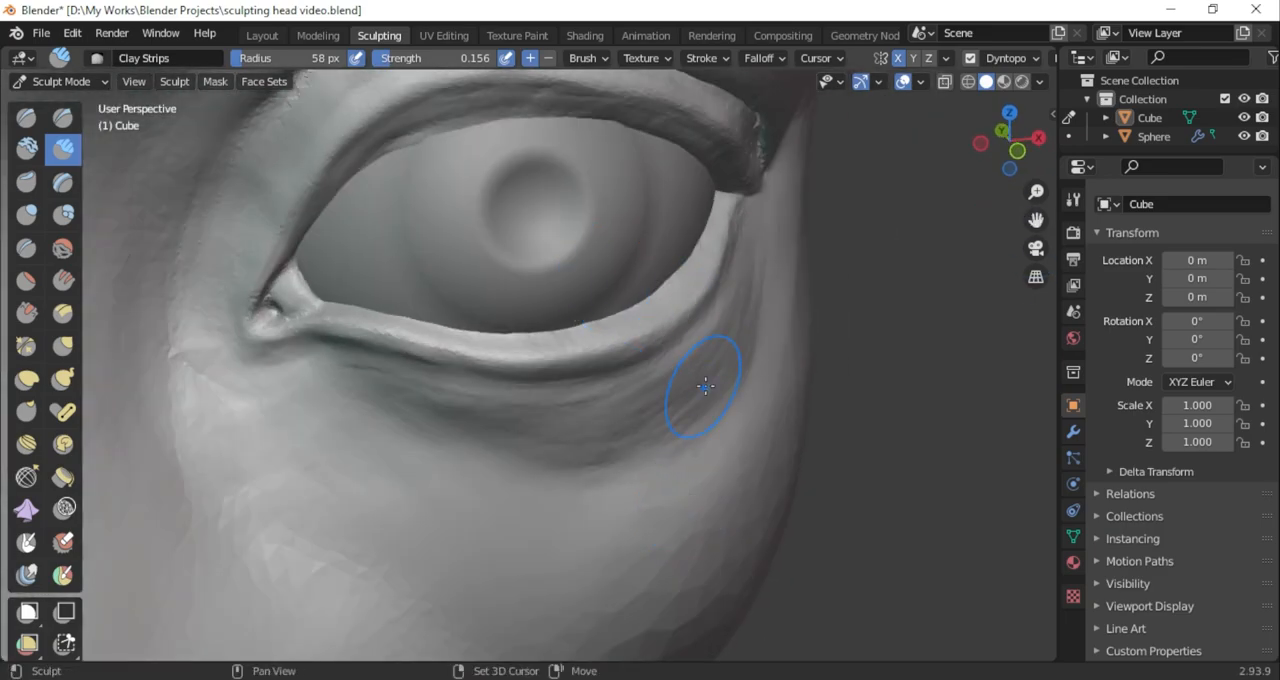
Fill and blend the fold beneath the lower eyelid toward the outer eye corner with the Clay Strips brush at 58 px
middle_click_drag(793, 324, 708, 384, "ctrl")
middle_click_drag(708, 384, 693, 352)
middle_click_drag(693, 352, 689, 248, "ctrl")
left_click_drag(688, 337, 722, 307)
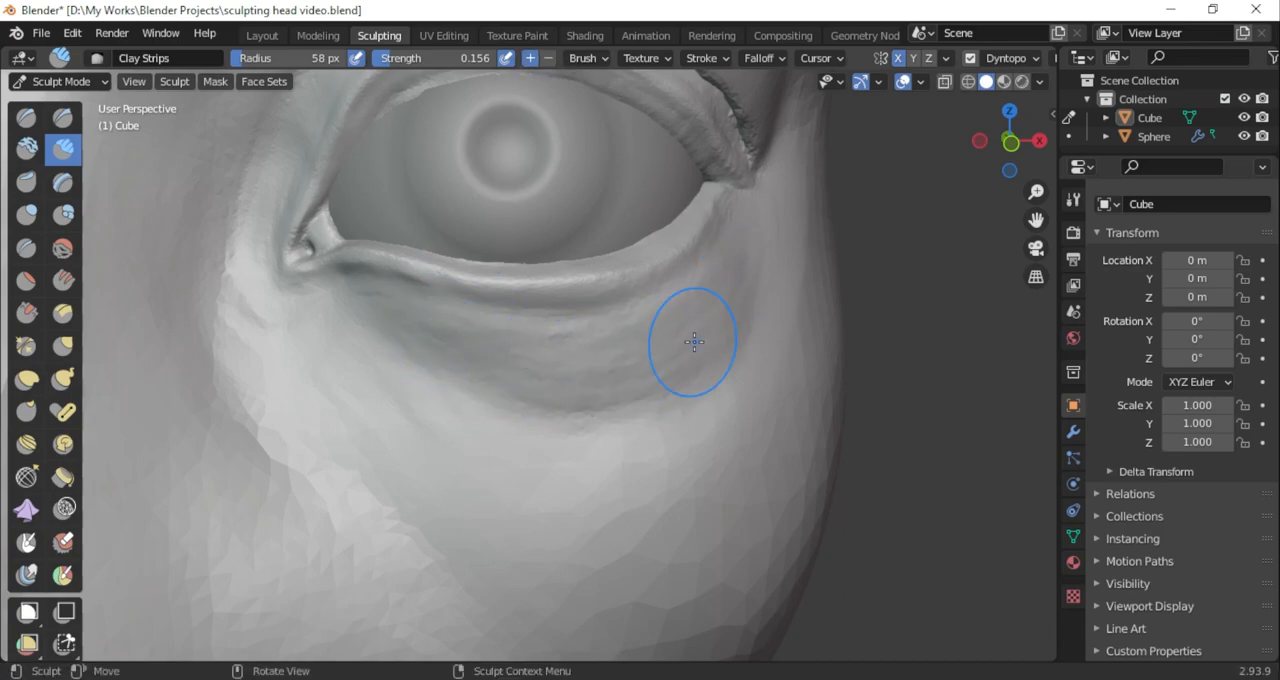
middle_click_drag(694, 342, 780, 376)
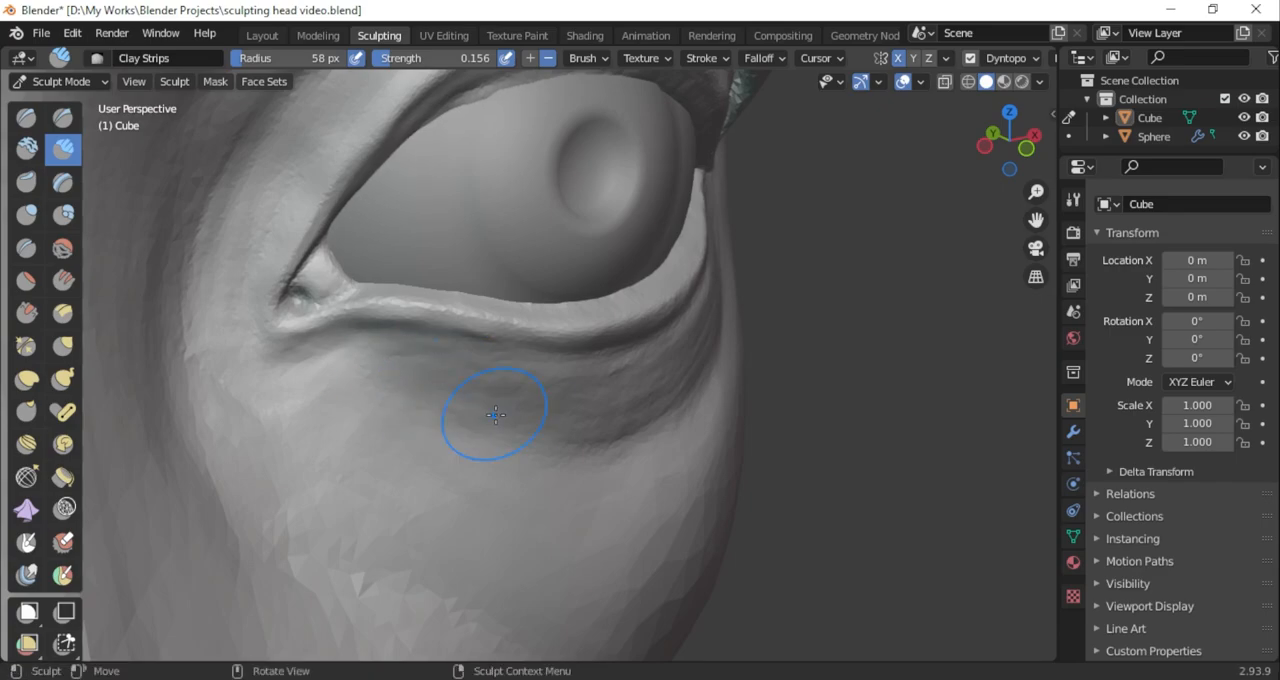
middle_click_drag(921, 226, 835, 203)
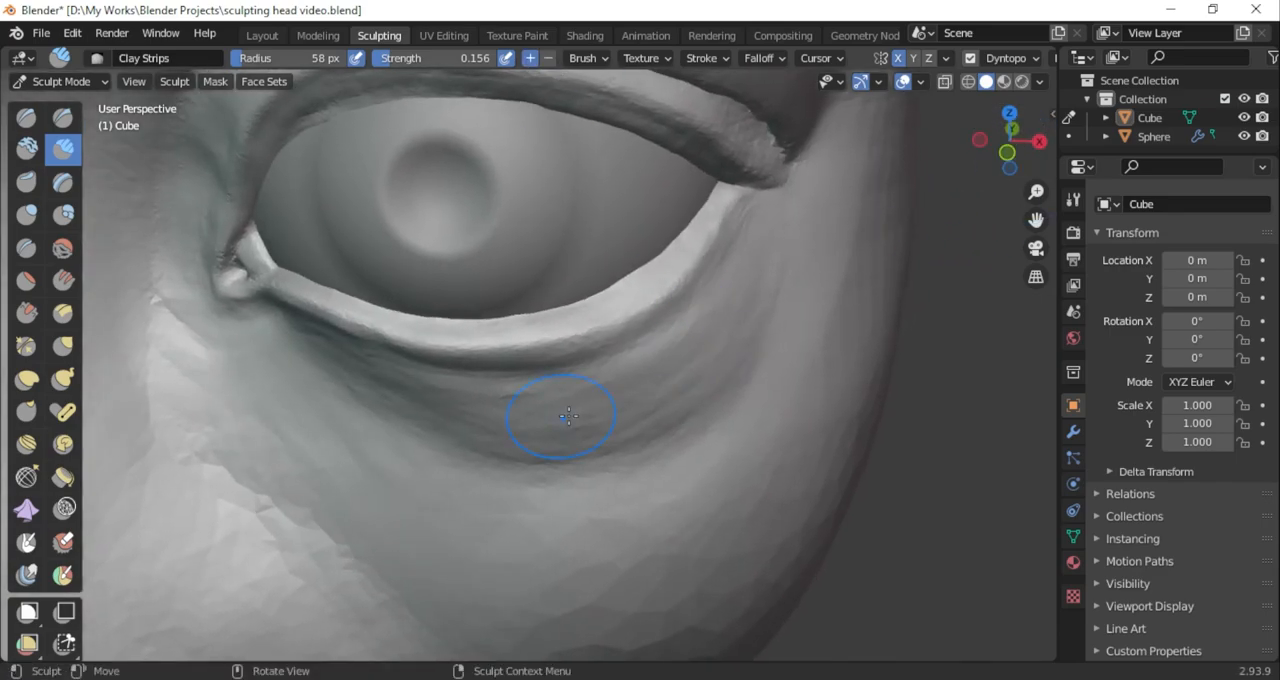
mouse_move(661, 414)
middle_mouse_down()
mouse_move(440, 354)
mouse_move(451, 334)
mouse_move(843, 380)
mouse_move(351, 332)
mouse_move(600, 455)
middle_mouse_up()
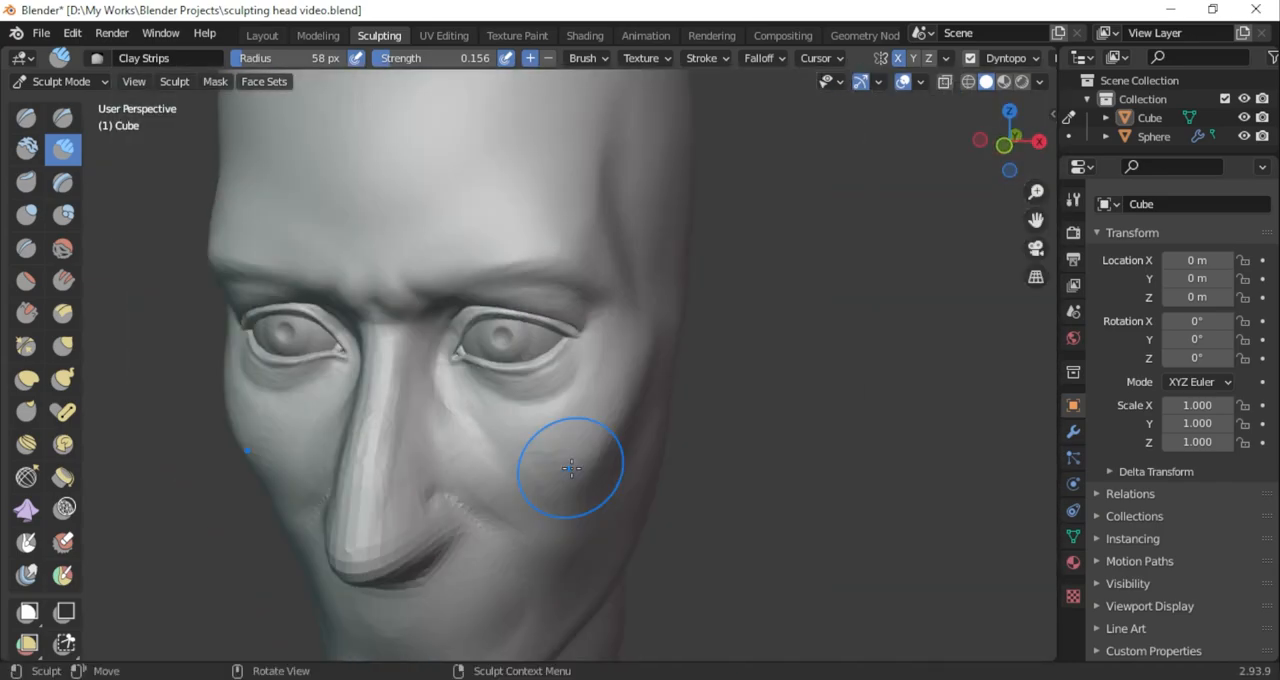
Disable dynamic topology and smooth the cheek and nose-side area with the Scrape/Peaks brush at 46 px and 0.700 strength
left_click(27, 313)
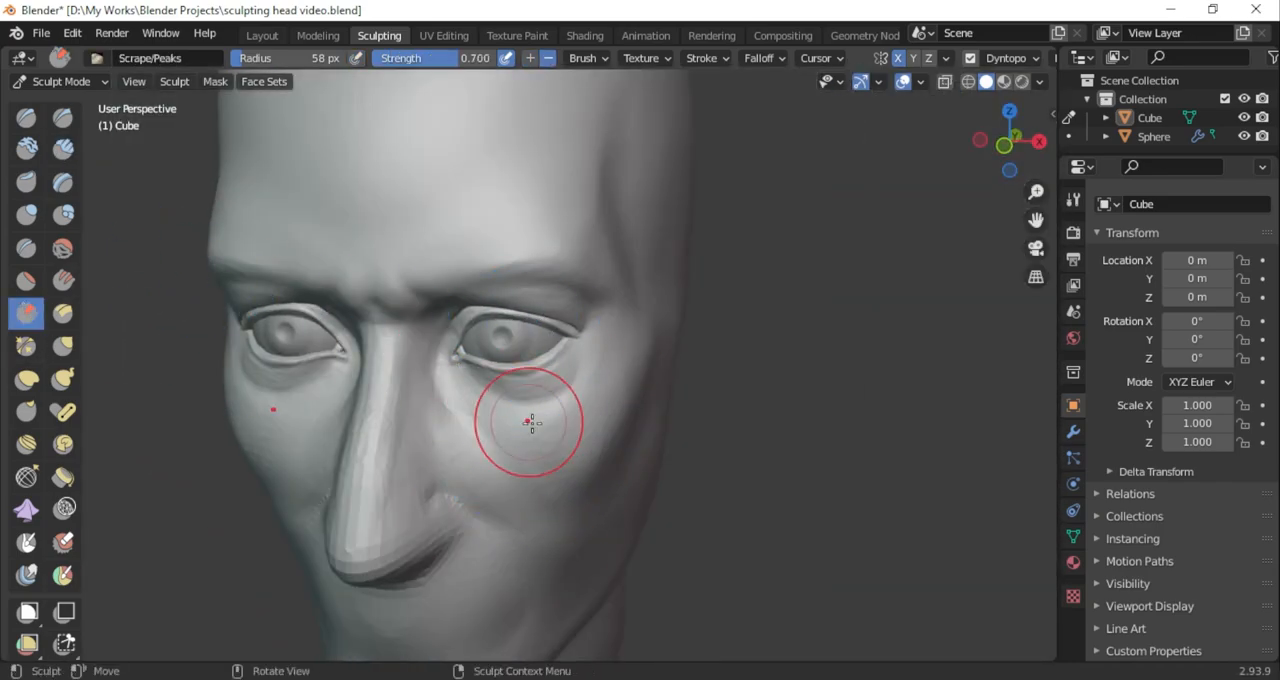
key("ctrl+d")
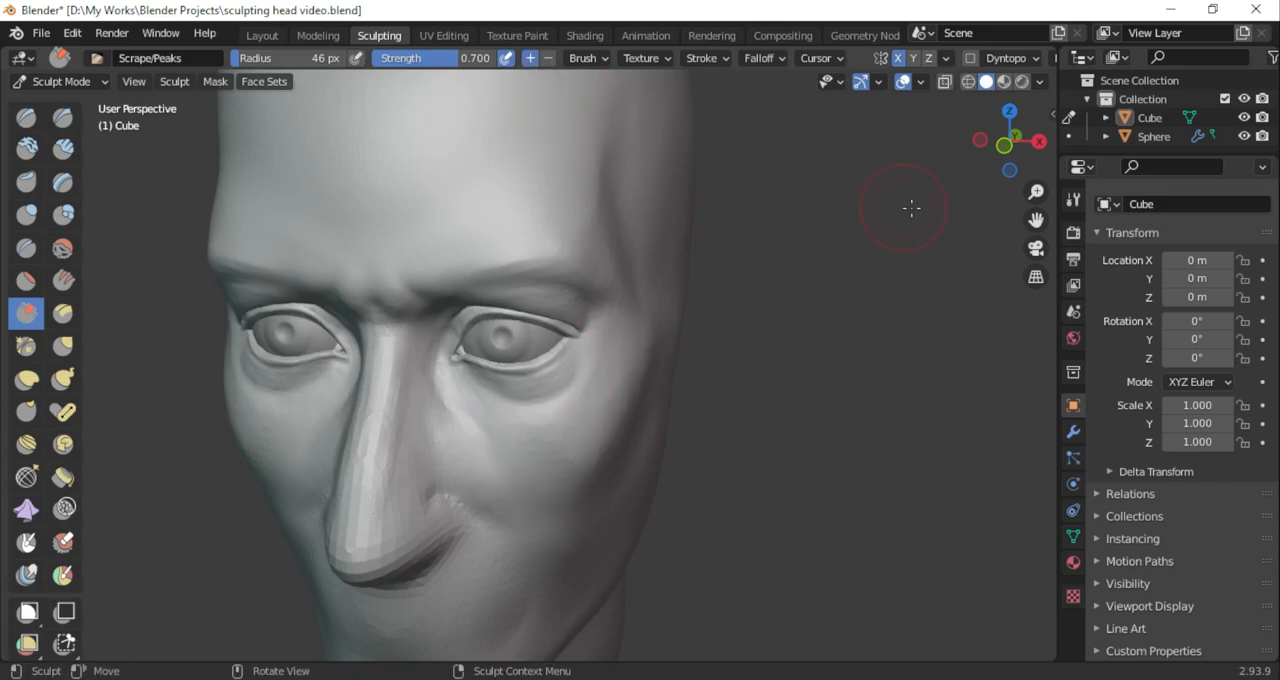
middle_click_drag(840, 222, 676, 413)
left_click_drag(1015, 140, 1105, 142)
mouse_move(575, 225)
middle_mouse_down("ctrl")
mouse_move(571, 317)
mouse_move(590, 225)
middle_mouse_up("ctrl")
mouse_move(790, 395)
middle_mouse_down()
mouse_move(720, 414)
mouse_move(770, 383)
mouse_move(721, 411)
middle_mouse_up()
middle_click_drag(622, 485, 570, 514)
Check the whole head from the front and save the project file
scroll(640, 545, "down", 3)
mouse_move(672, 500)
middle_mouse_down()
mouse_move(711, 520)
mouse_move(720, 495)
mouse_move(689, 512)
mouse_move(691, 480)
middle_mouse_up()
key("ctrl+s")
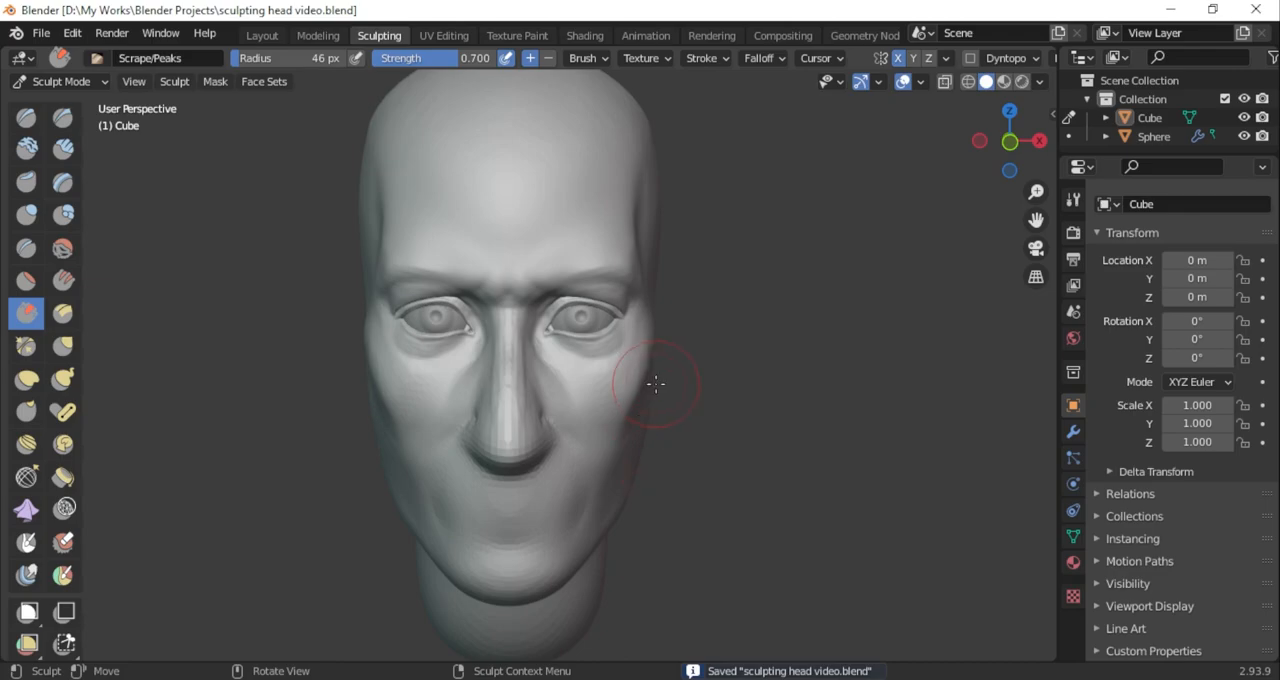
middle_click_drag(657, 377, 620, 400)
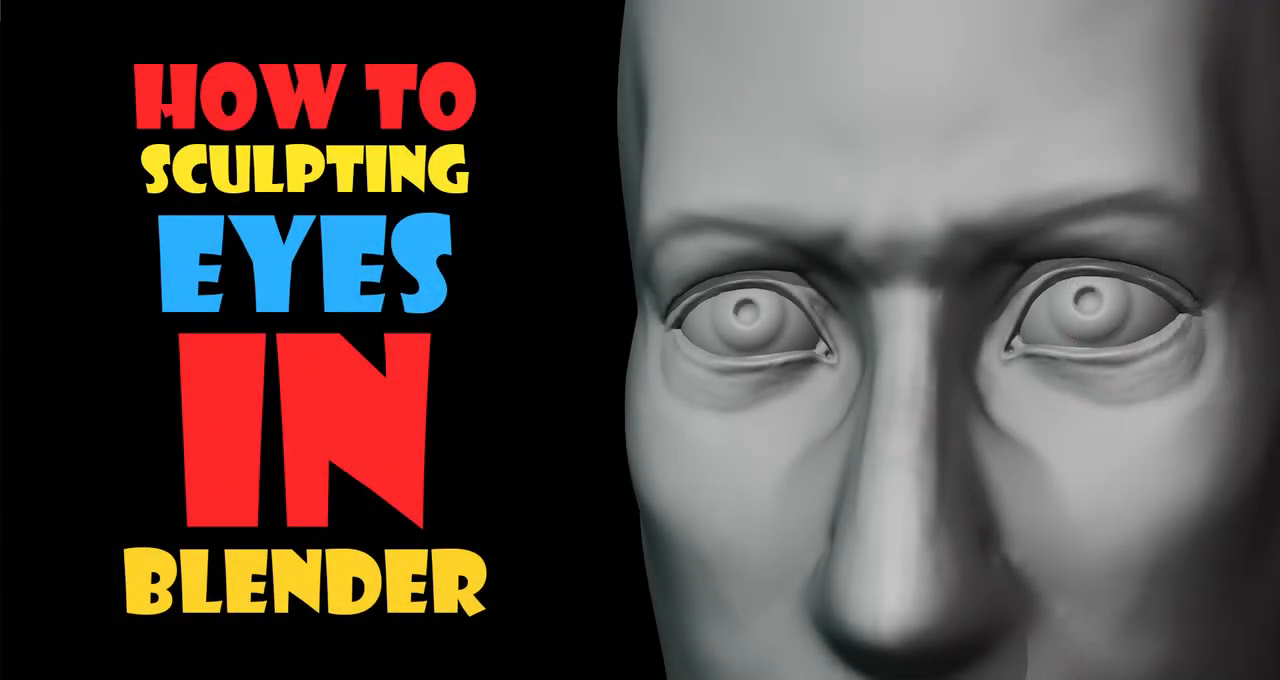